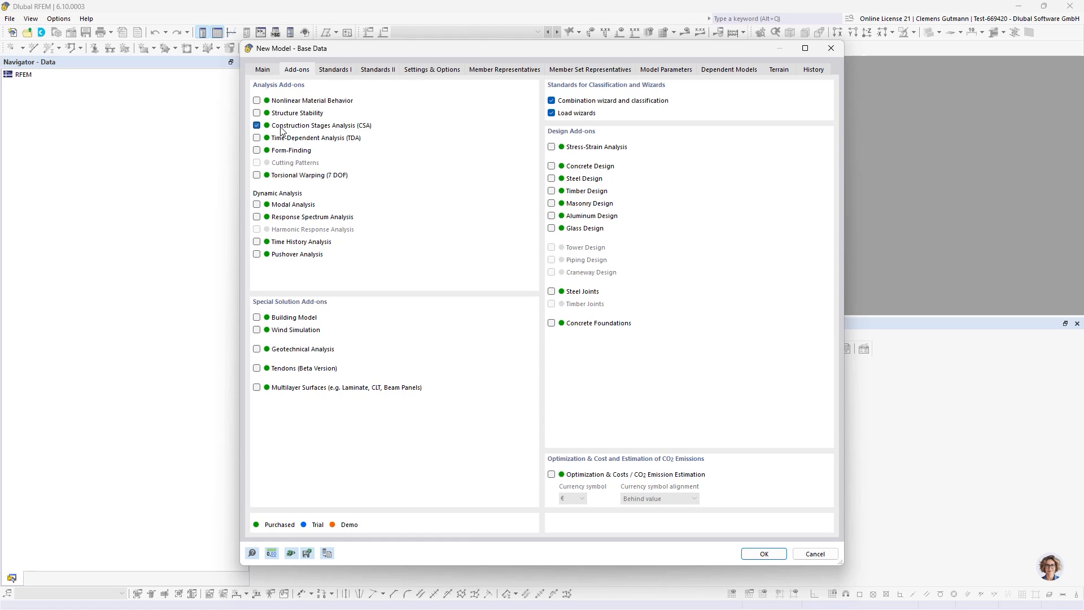
# Activate the Form-Finding and Stress-Strain Analysis add-ons for the new model and view its standards settings
pyautogui.click(286, 150)
pyautogui.click(587, 147)
pyautogui.click(350, 72)
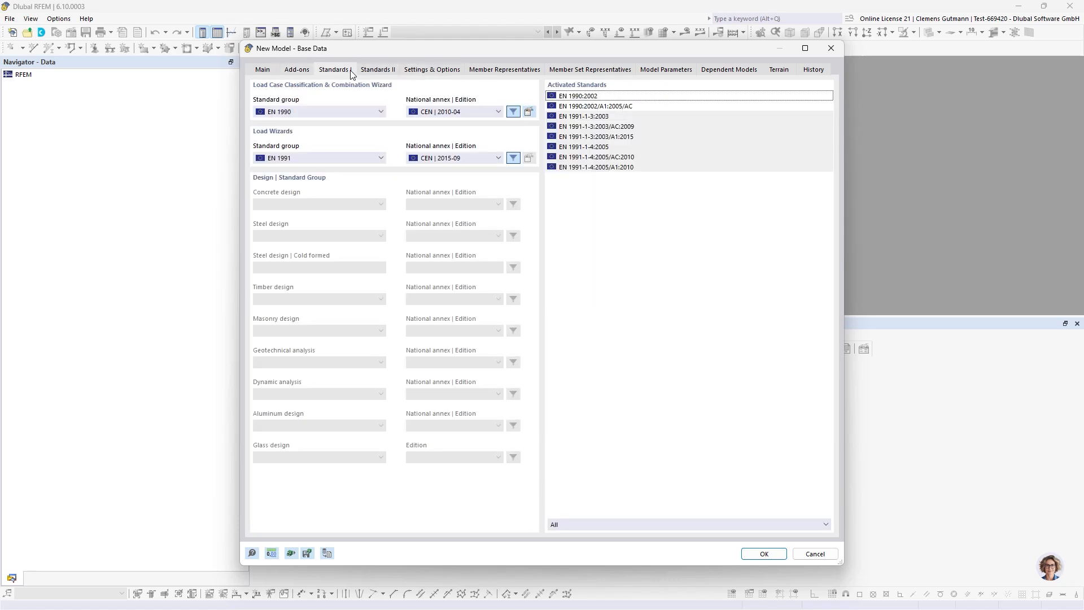
# Disable Member Representatives and Member Set Representatives in the model options and accept the base data
pyautogui.click(430, 70)
pyautogui.click(278, 293)
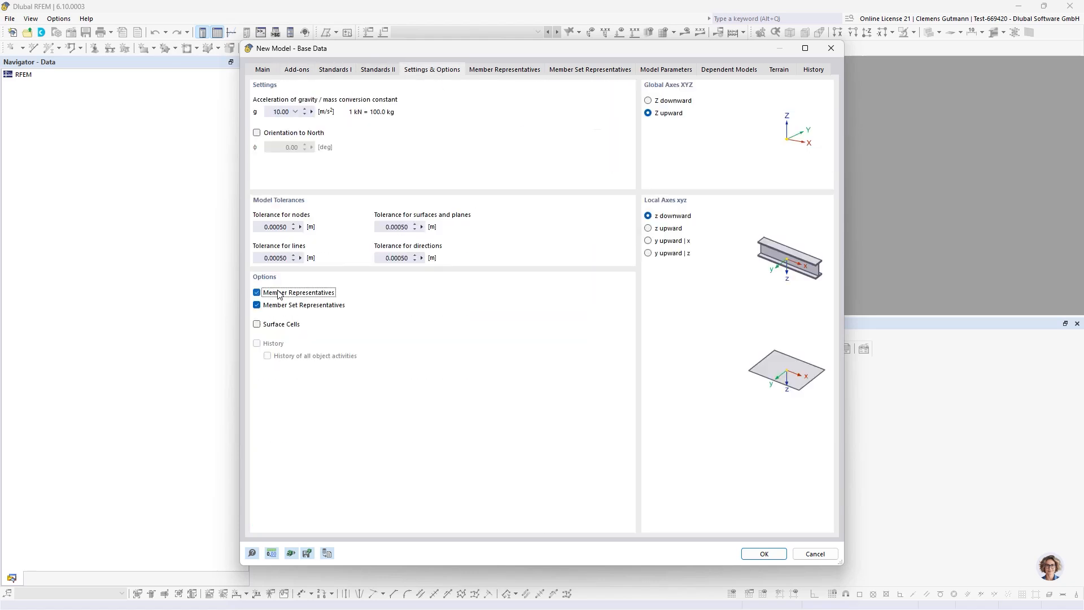
pyautogui.click(282, 305)
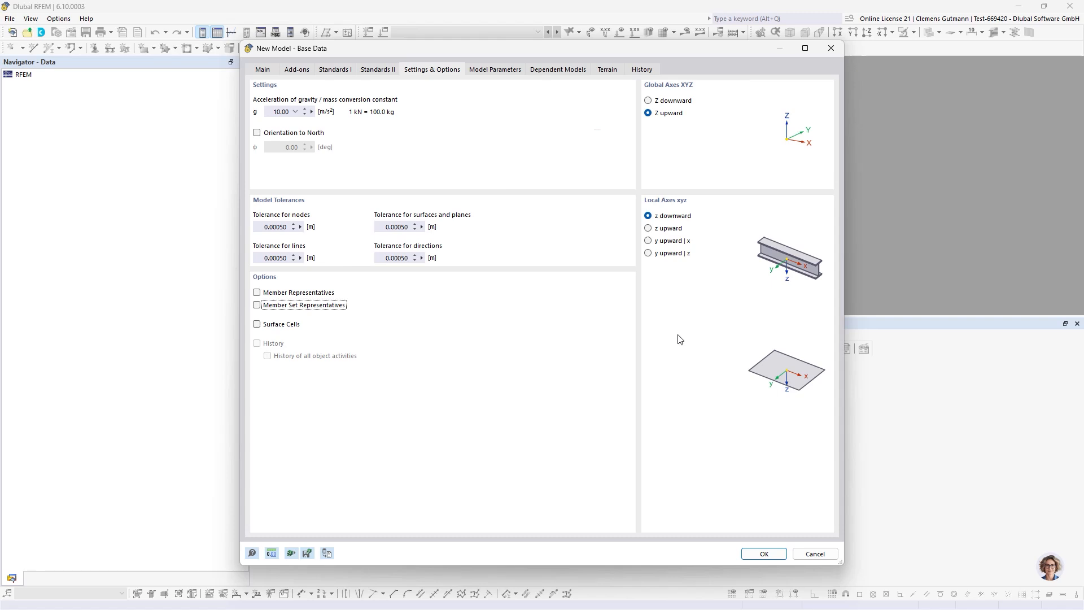
pyautogui.click(765, 554)
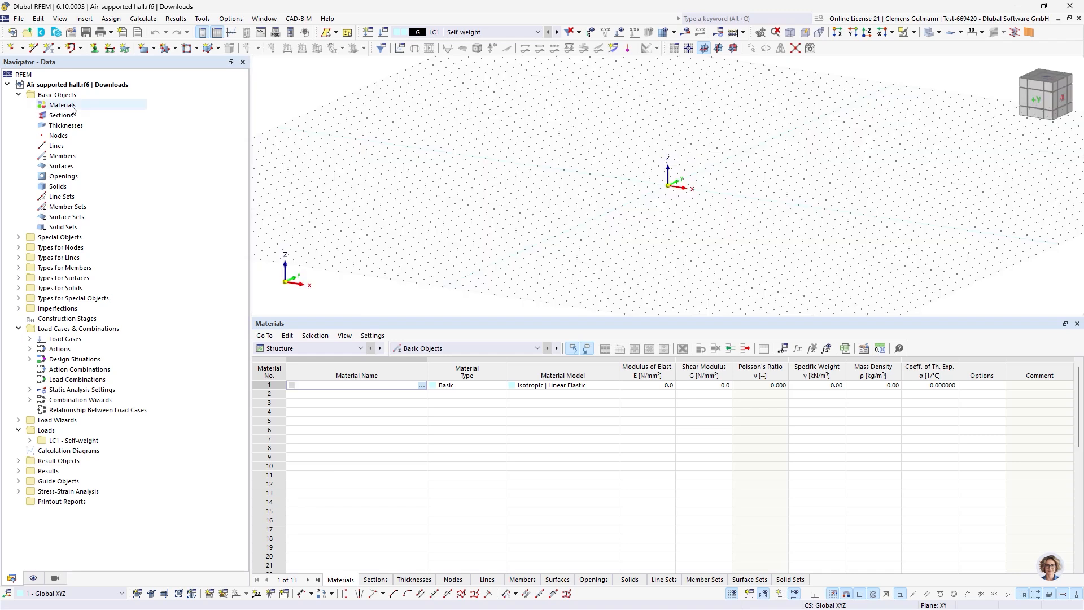
# Create a new material and assign it the library fabric PES-PVC Typ II
pyautogui.rightClick(71, 105)
pyautogui.click(93, 126)
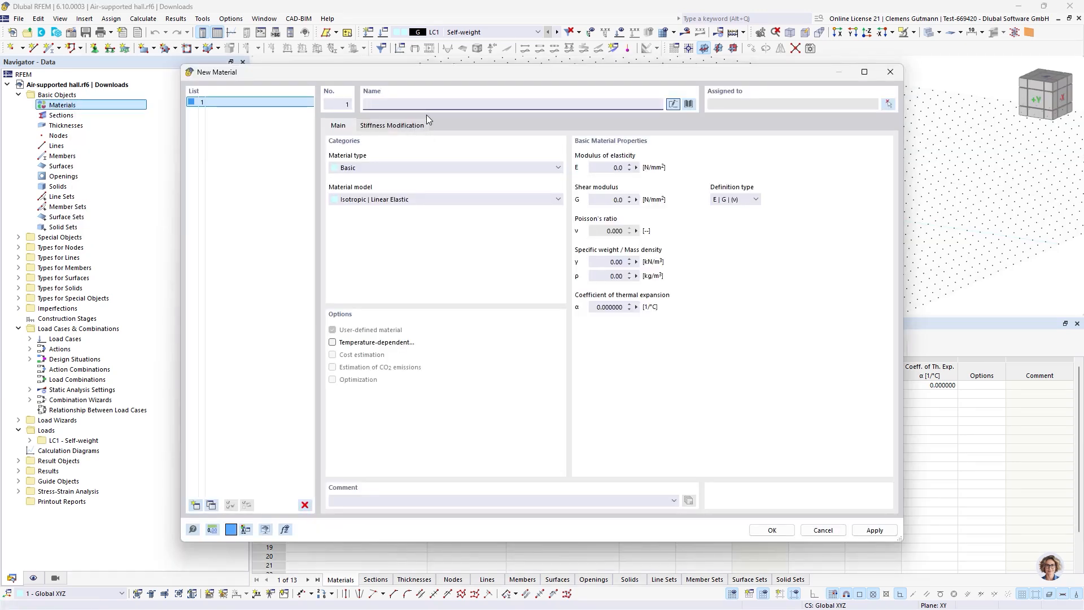
pyautogui.write('PVC')
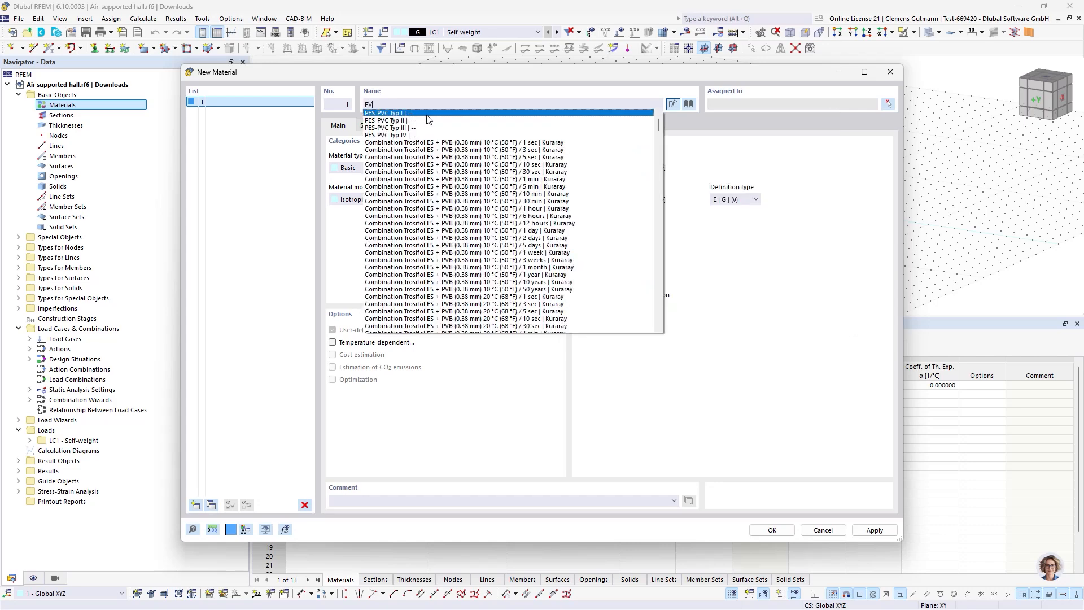
pyautogui.click(399, 121)
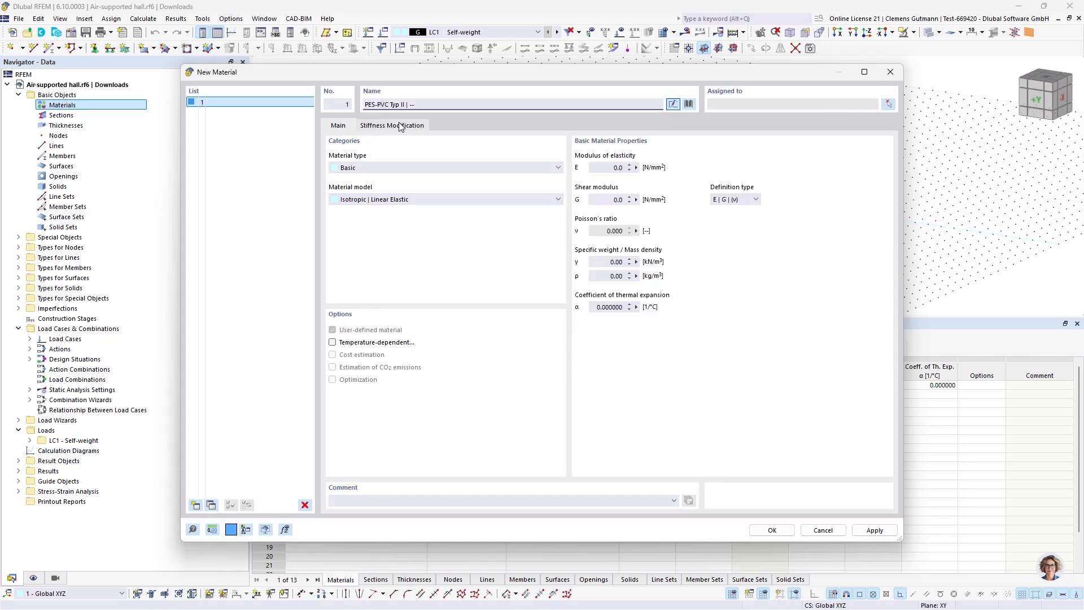
# Add a second material to the list using the library gas Dry air
pyautogui.click(196, 504)
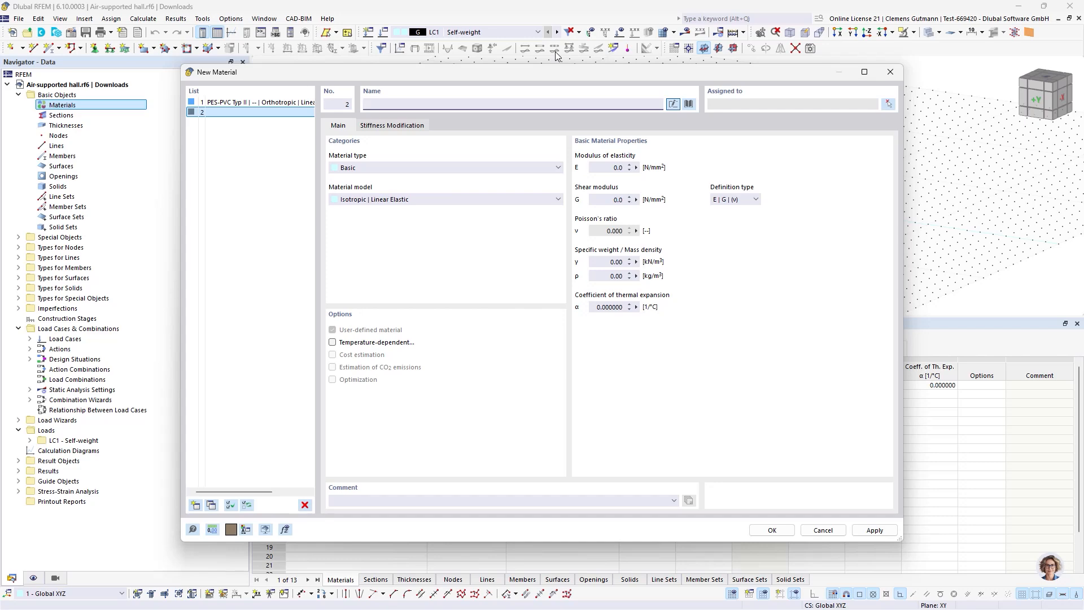
pyautogui.write('air')
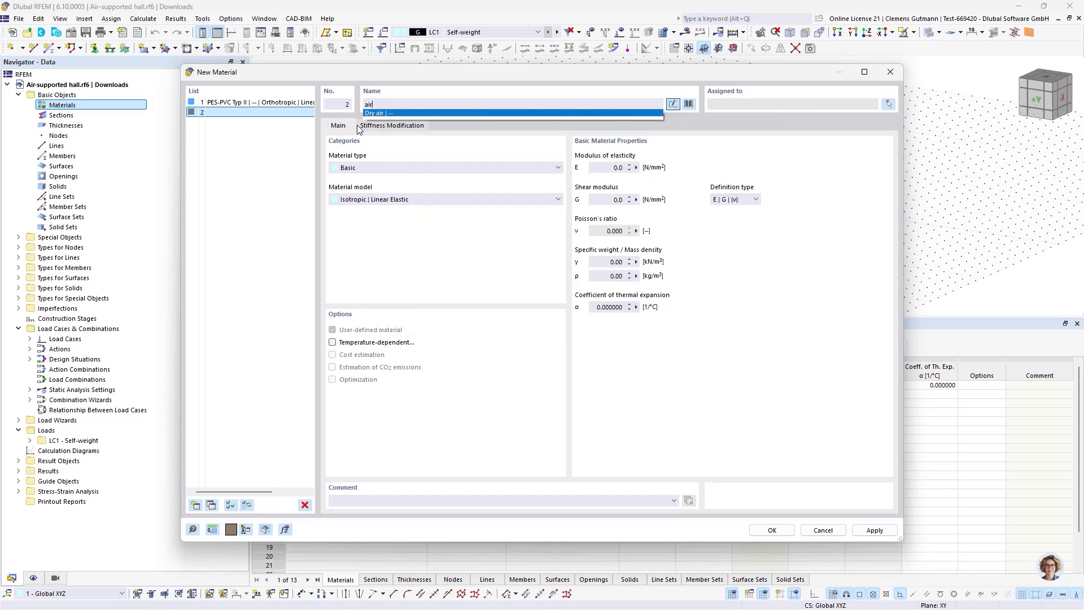
pyautogui.click(382, 113)
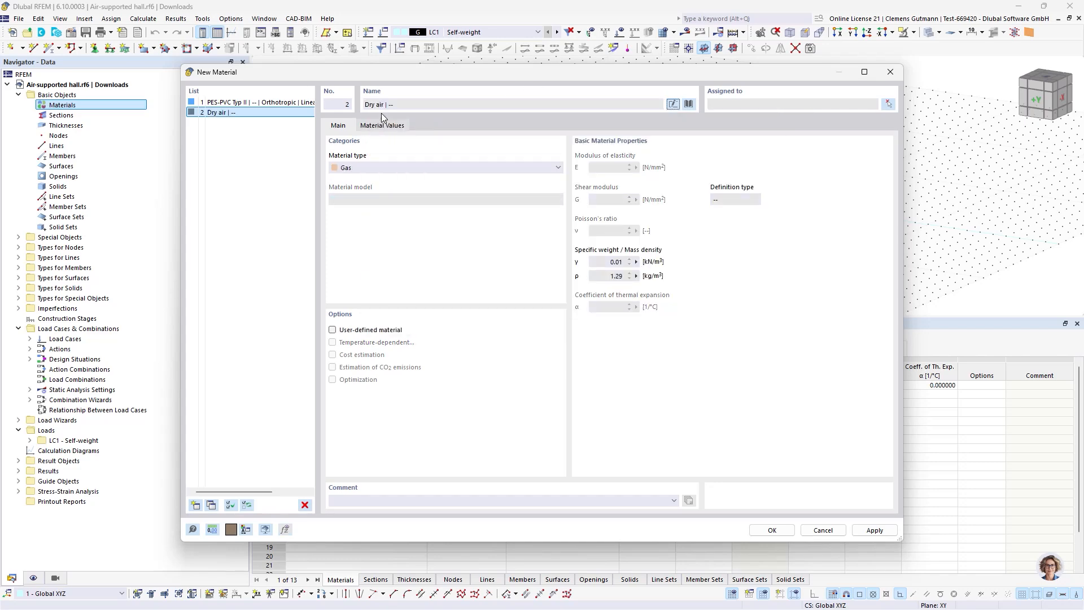
# Add the cable material OSS VERZ | FATZER as the third material and accept the material list
pyautogui.click(195, 504)
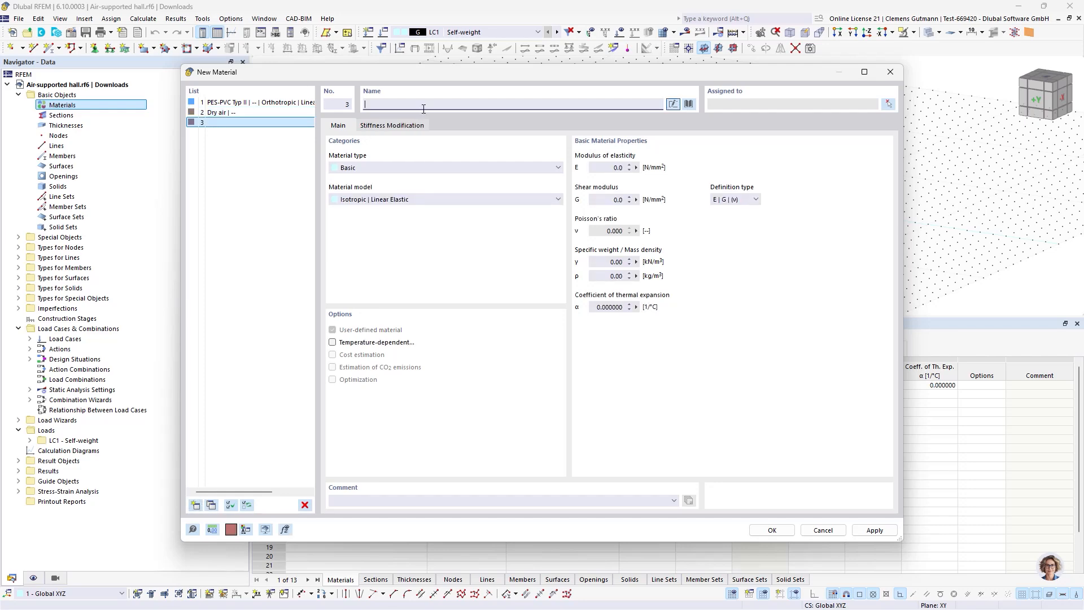
pyautogui.write('f')
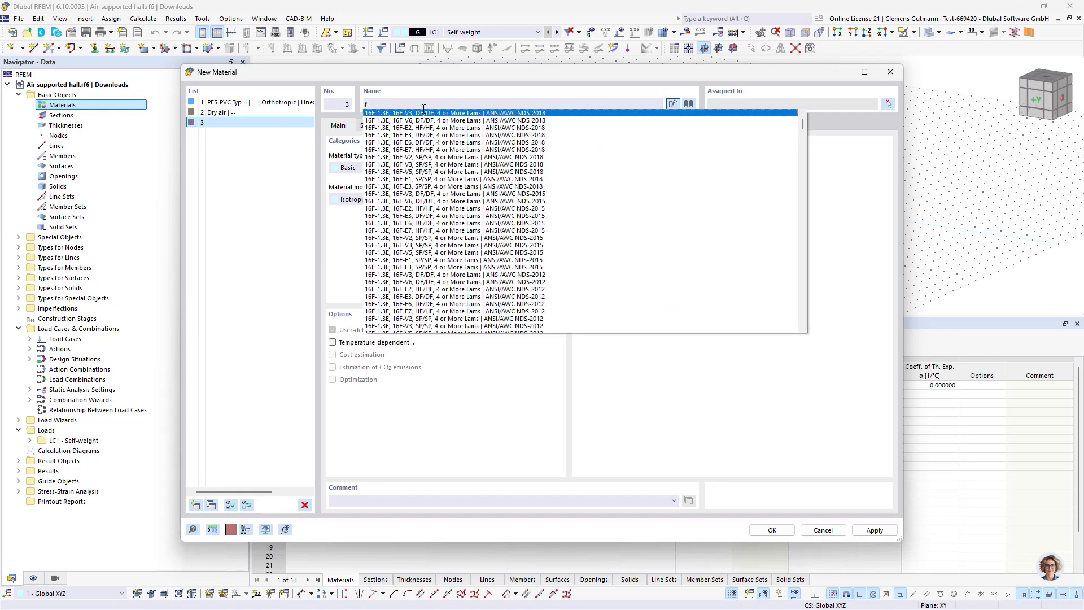
pyautogui.write('atz')
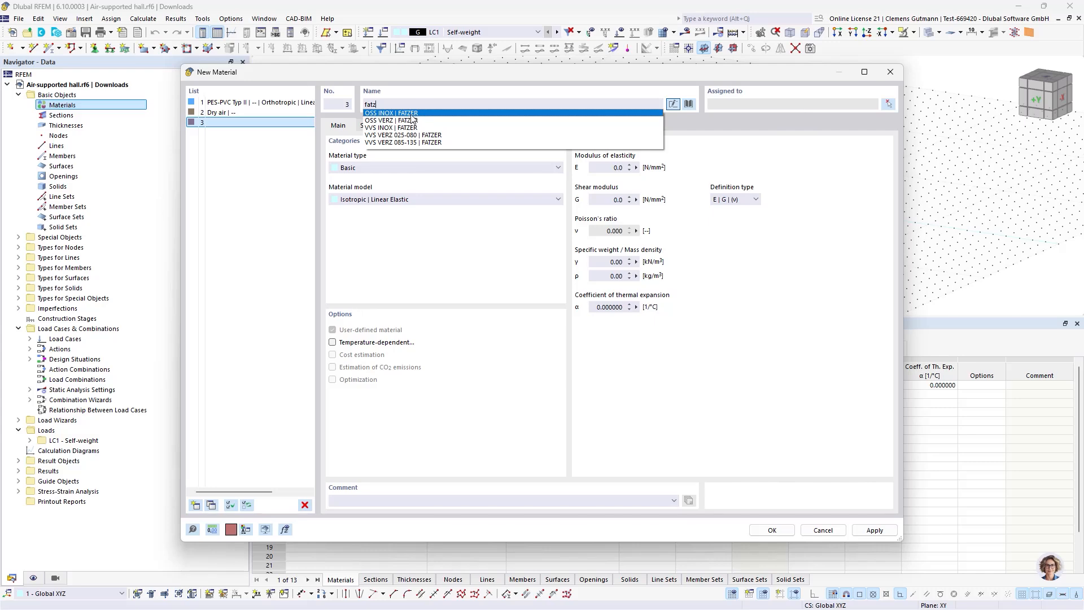
pyautogui.click(407, 121)
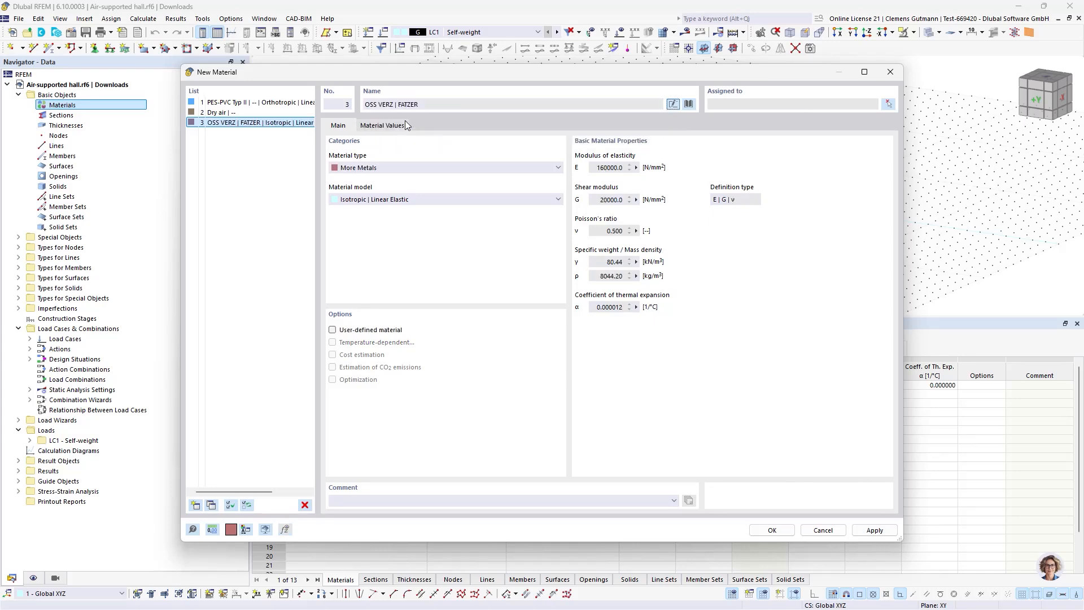
pyautogui.click(771, 529)
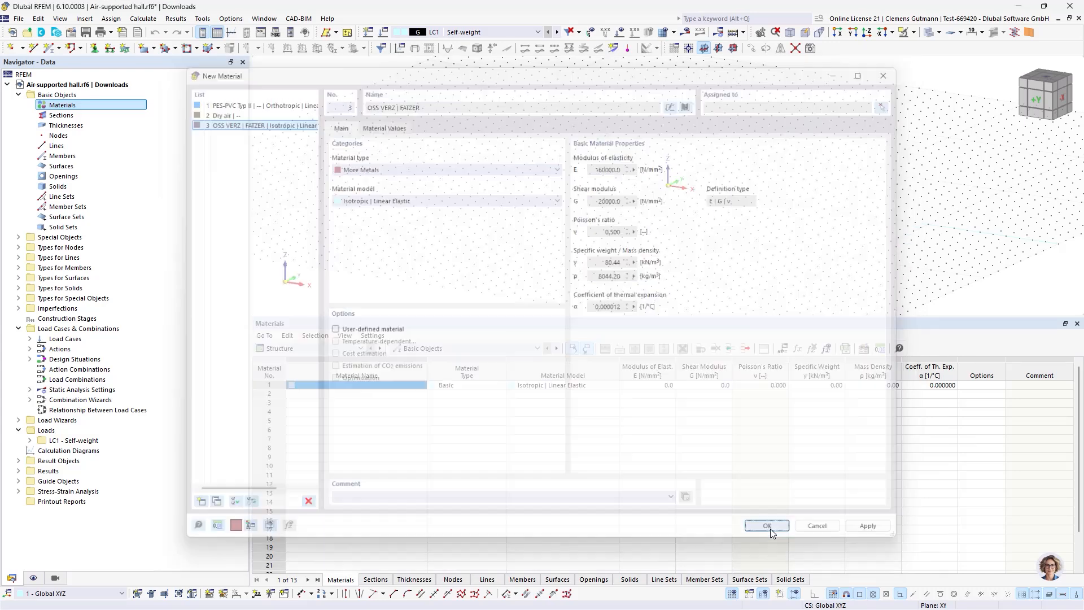
# Start a new section and assign it the material OSS VERZ | FATZER
pyautogui.rightClick(60, 115)
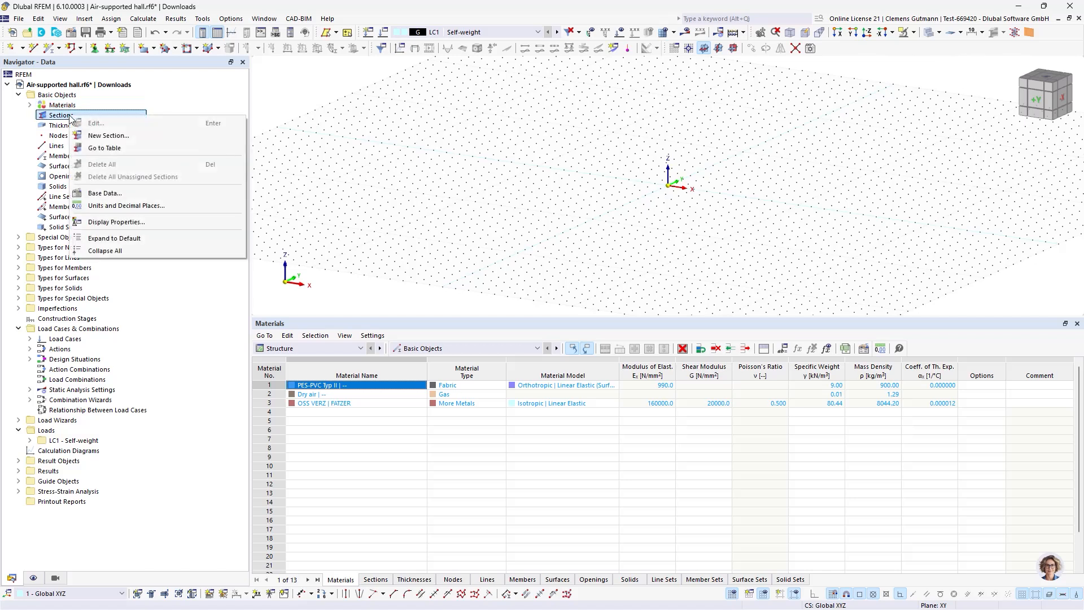
pyautogui.click(108, 135)
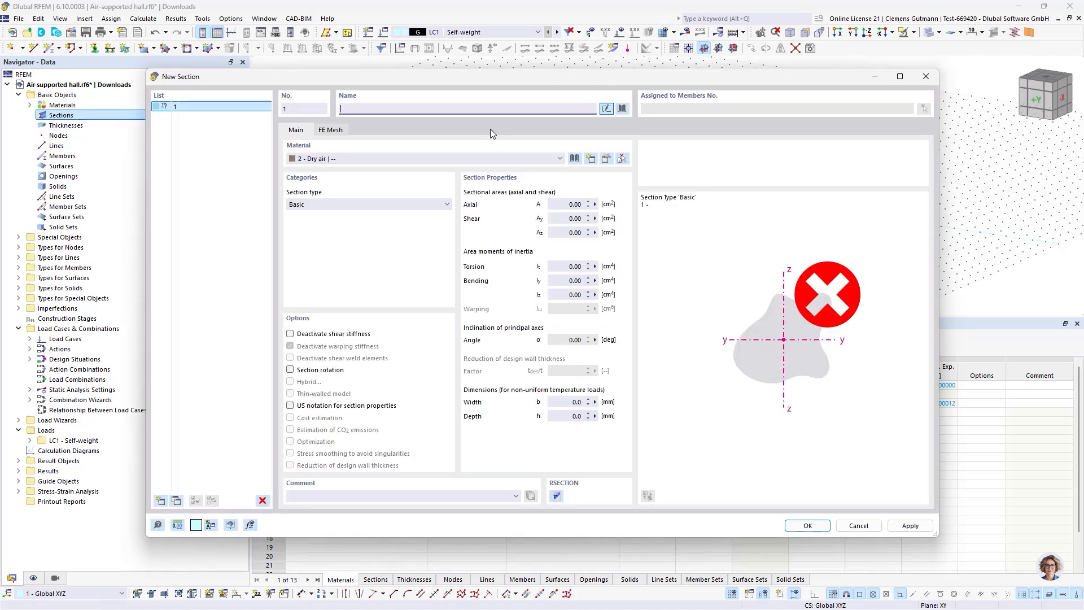
pyautogui.click(452, 159)
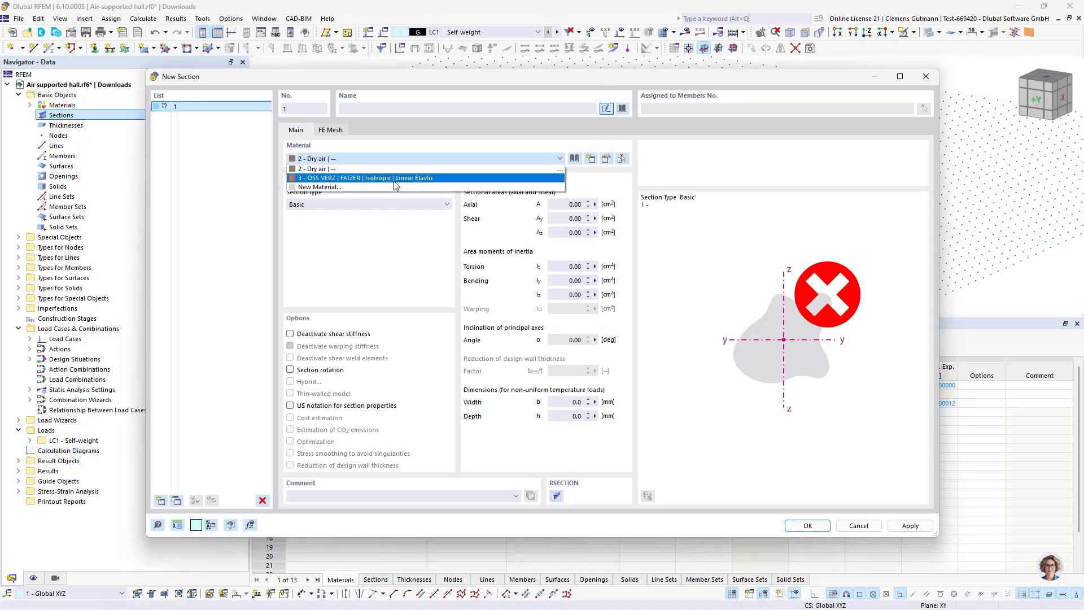
pyautogui.click(401, 179)
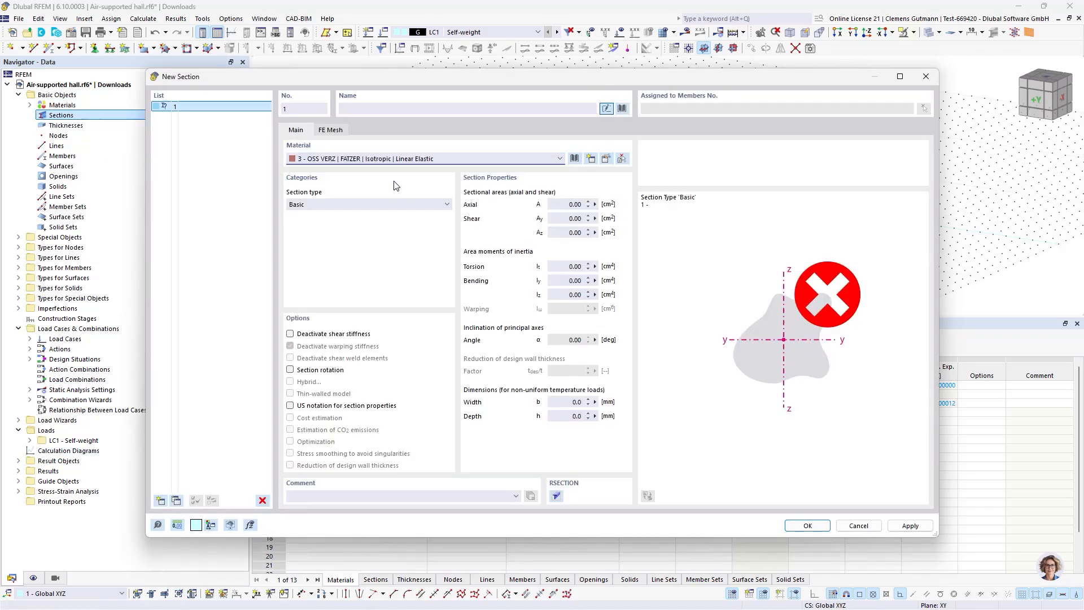
pyautogui.click(622, 108)
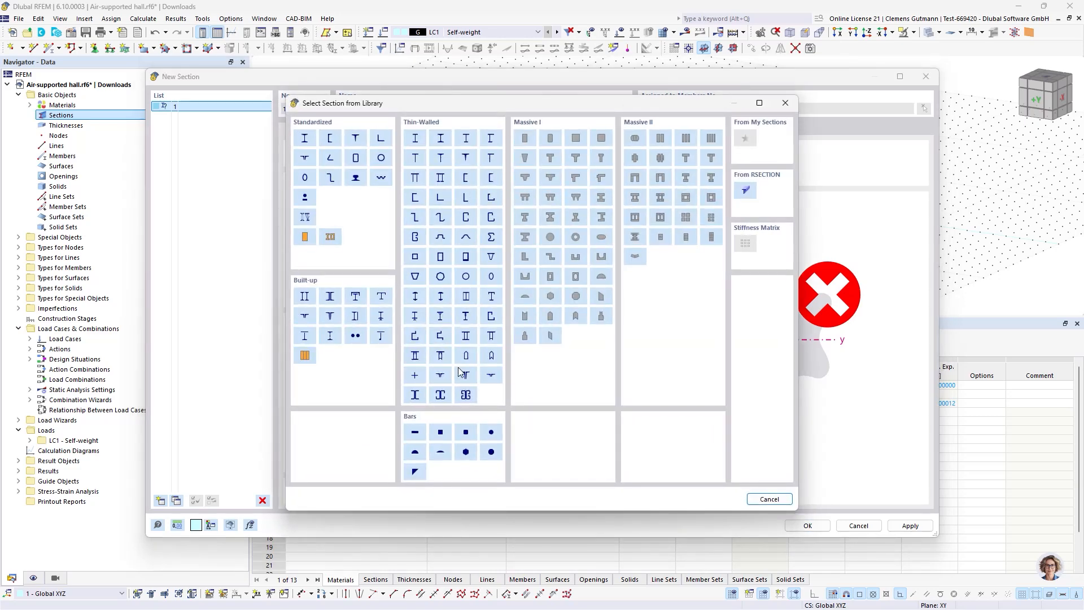
pyautogui.click(305, 197)
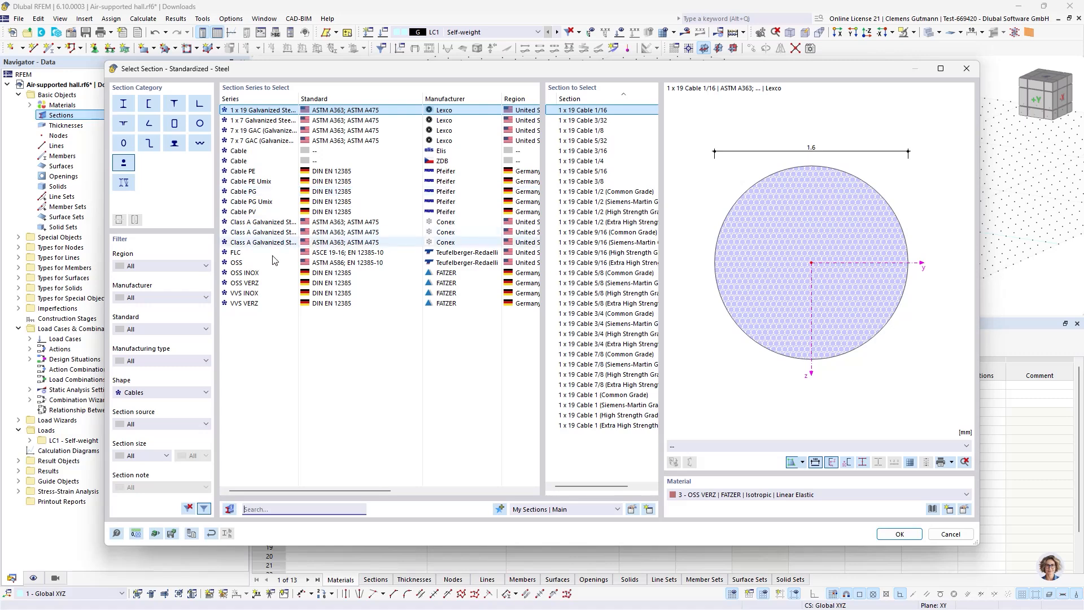
pyautogui.click(262, 275)
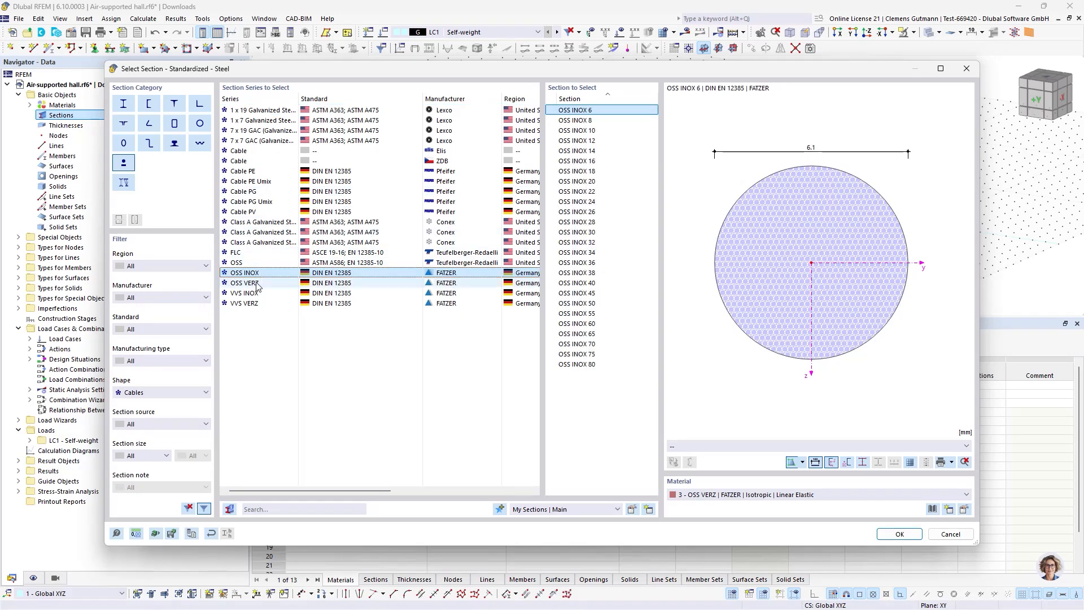
pyautogui.click(254, 283)
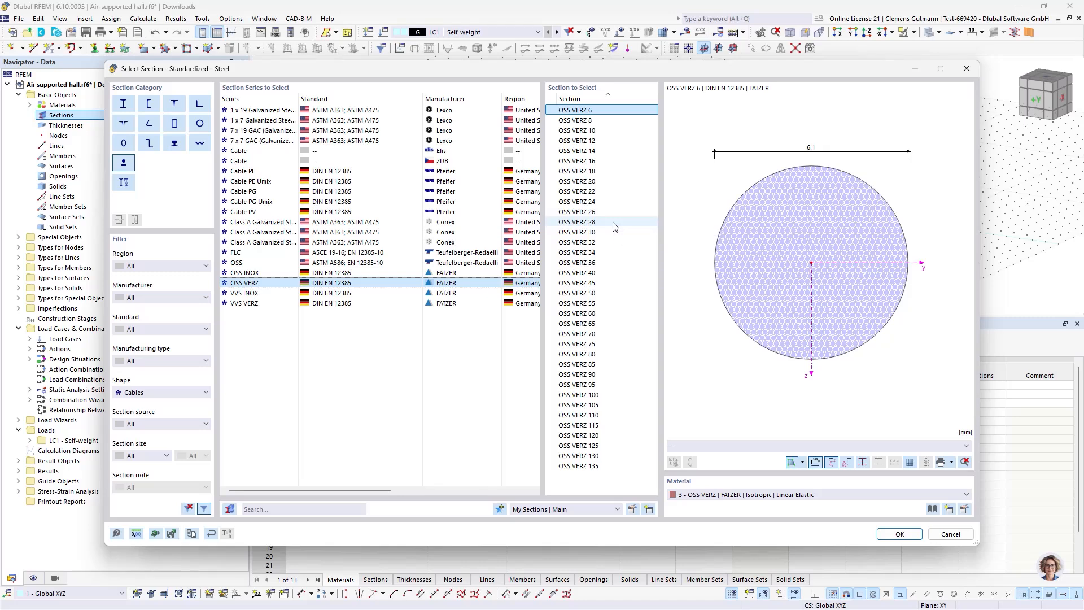
pyautogui.click(950, 533)
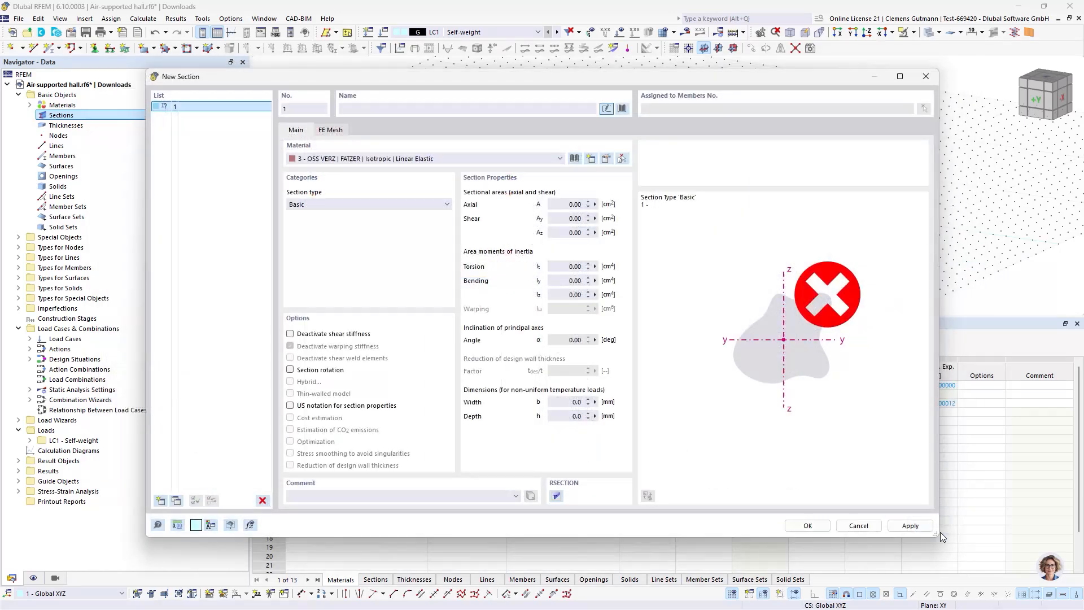
# Choose a solid round bar from the section library and define its diameter with the formula 0.75^0.5*10 in mm
pyautogui.click(623, 107)
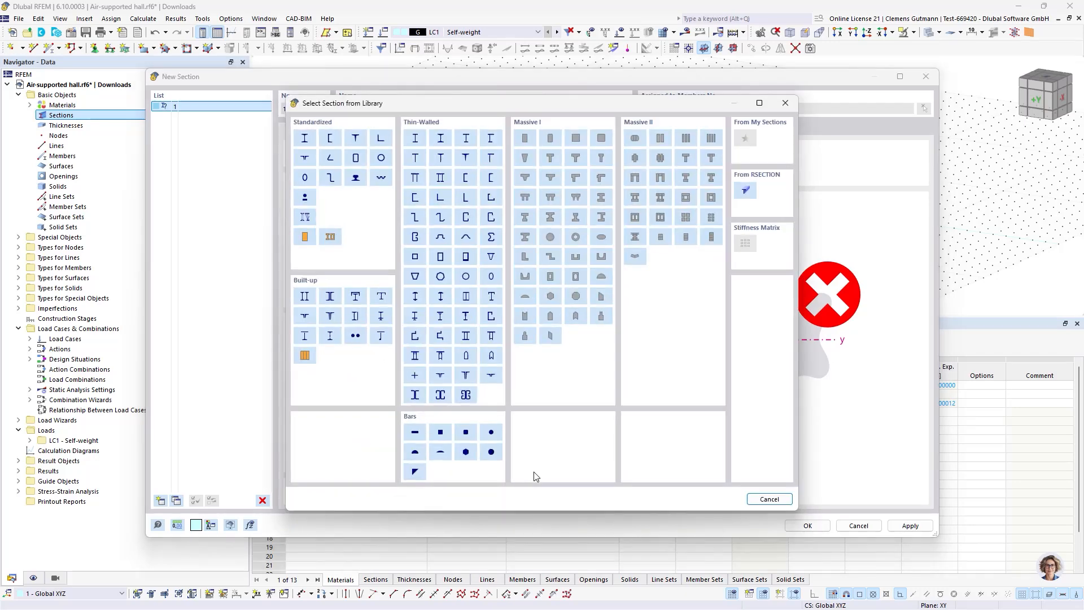
pyautogui.click(495, 436)
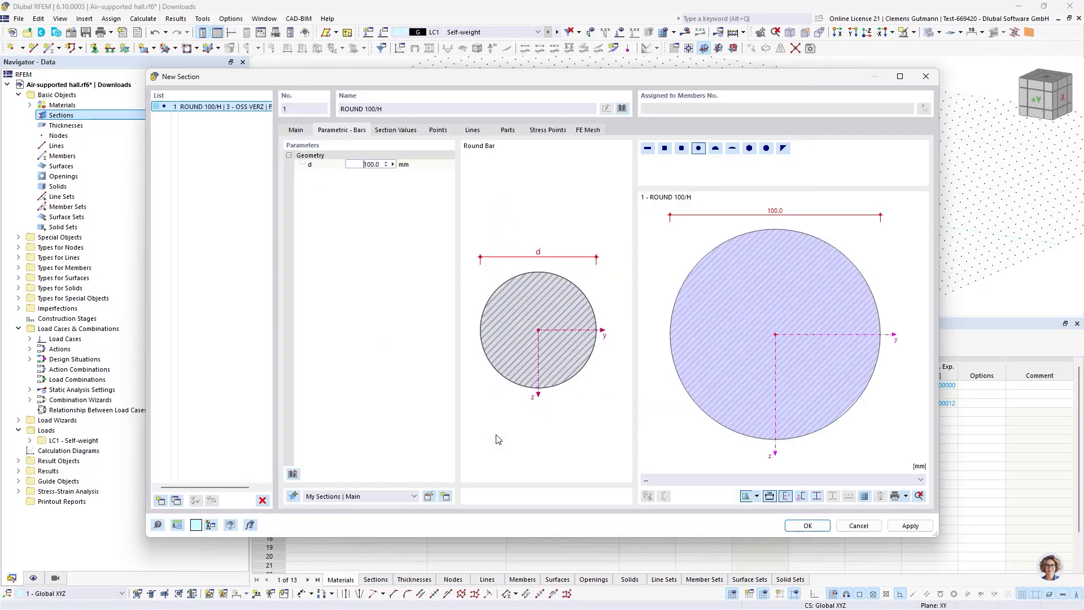
pyautogui.click(394, 166)
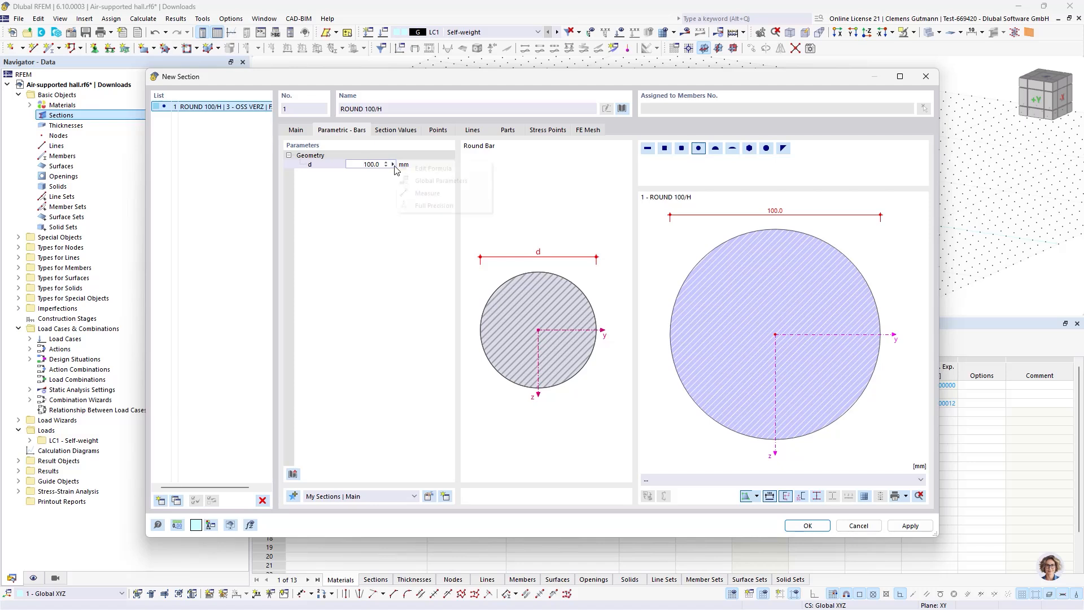
pyautogui.click(403, 169)
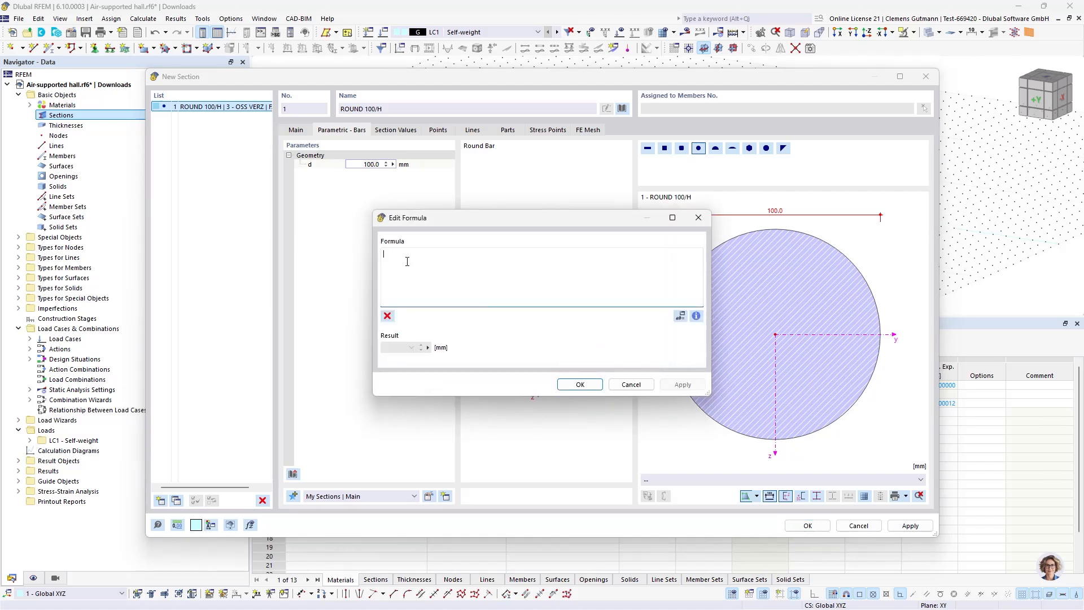
pyautogui.write('0.75')
pyautogui.write('^0.5*10')
pyautogui.write('mm')
pyautogui.click(581, 384)
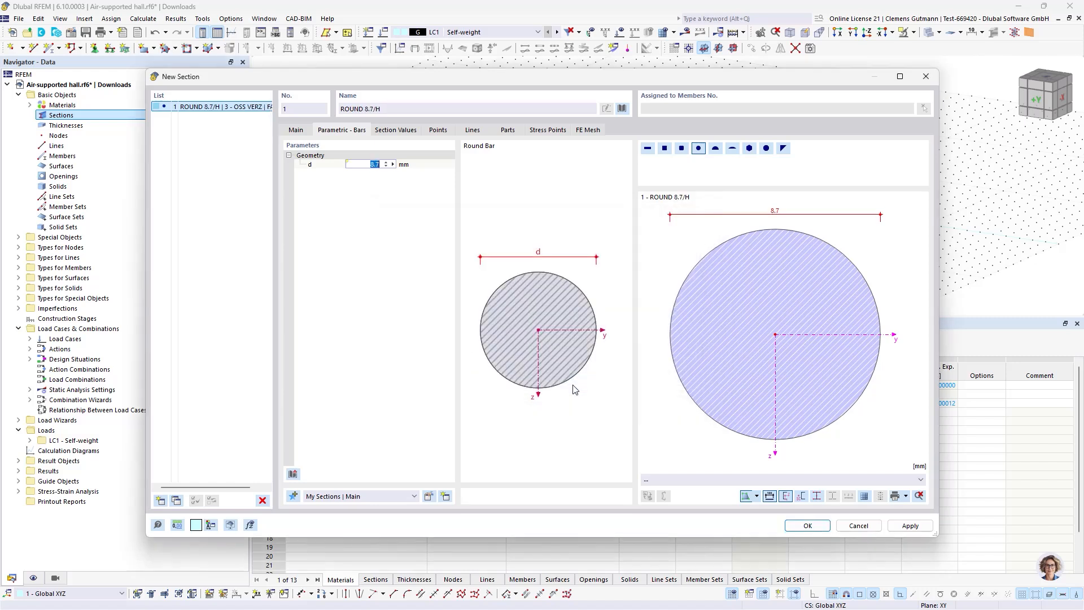
# Check the round bar's main properties and diameter parameter, and accept the new section
pyautogui.click(295, 131)
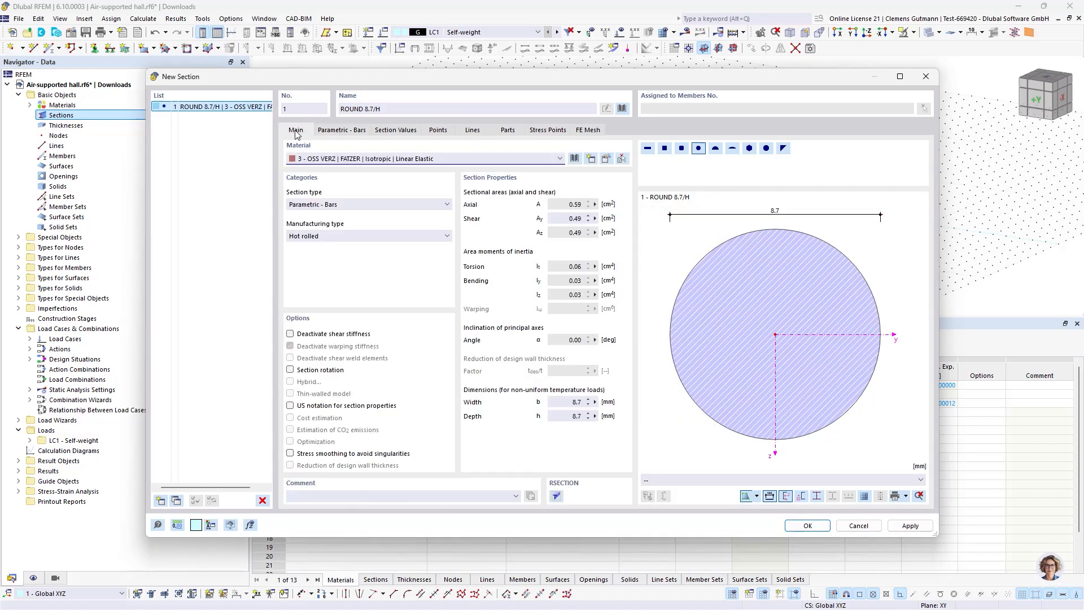
pyautogui.click(343, 131)
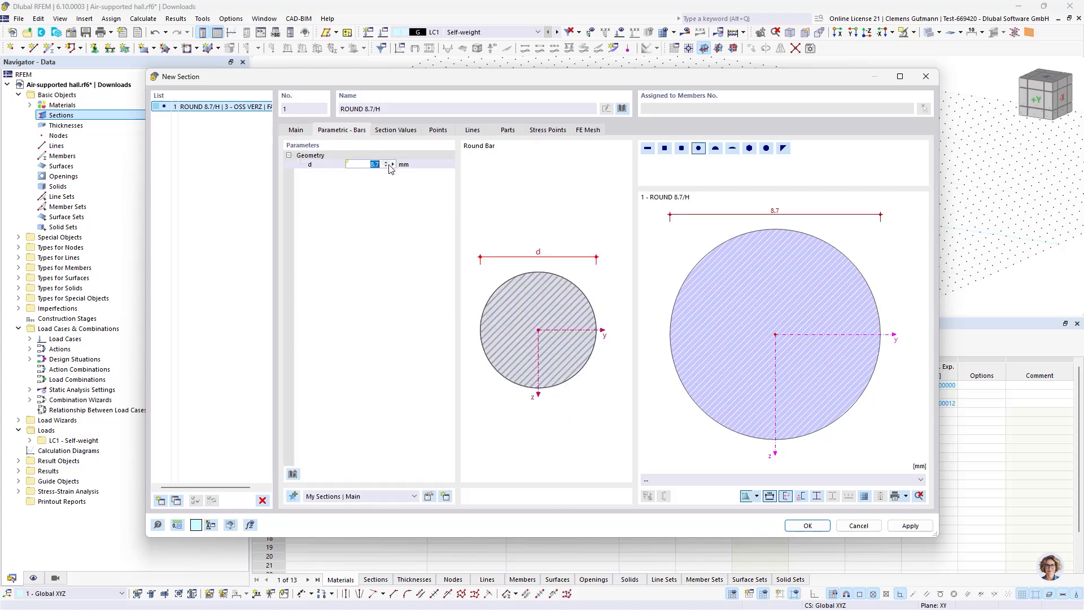
pyautogui.moveTo(394, 169)
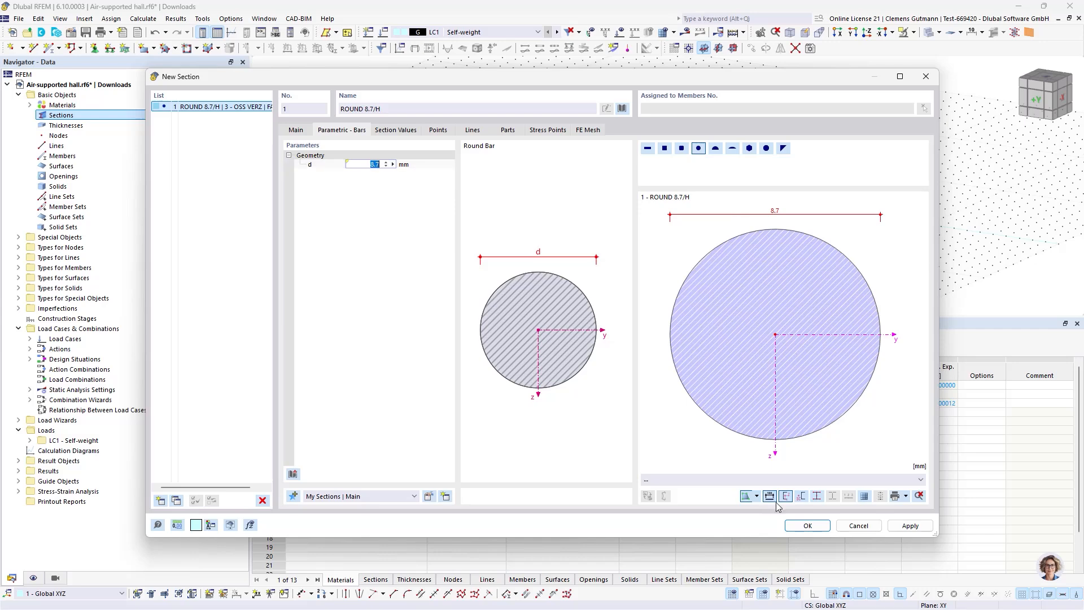
pyautogui.click(792, 524)
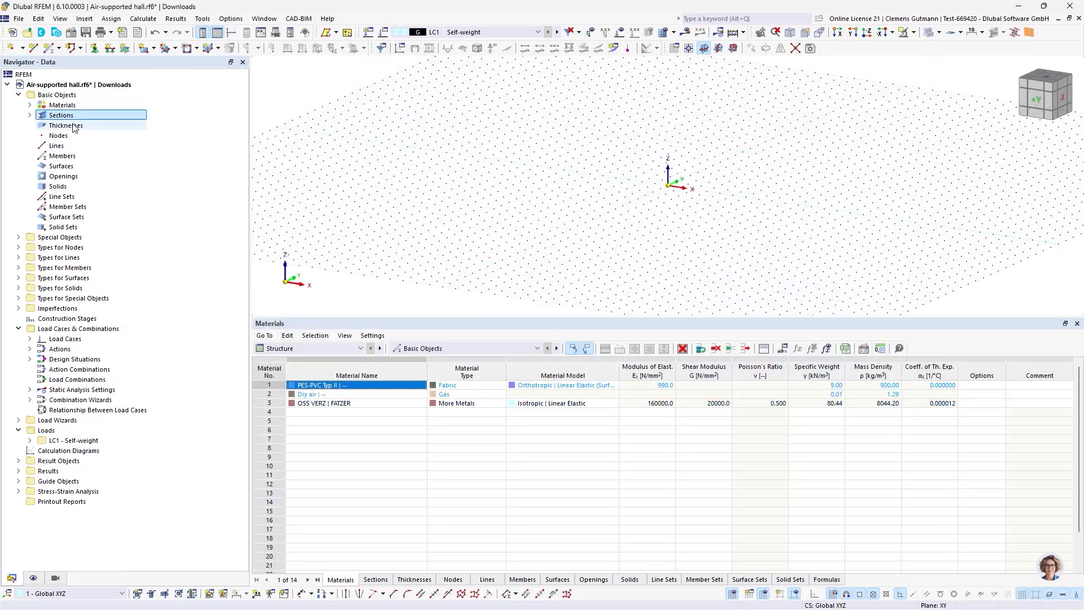
# Create a new uniform thickness that uses the material PES-PVC Typ II
pyautogui.rightClick(73, 124)
pyautogui.click(91, 143)
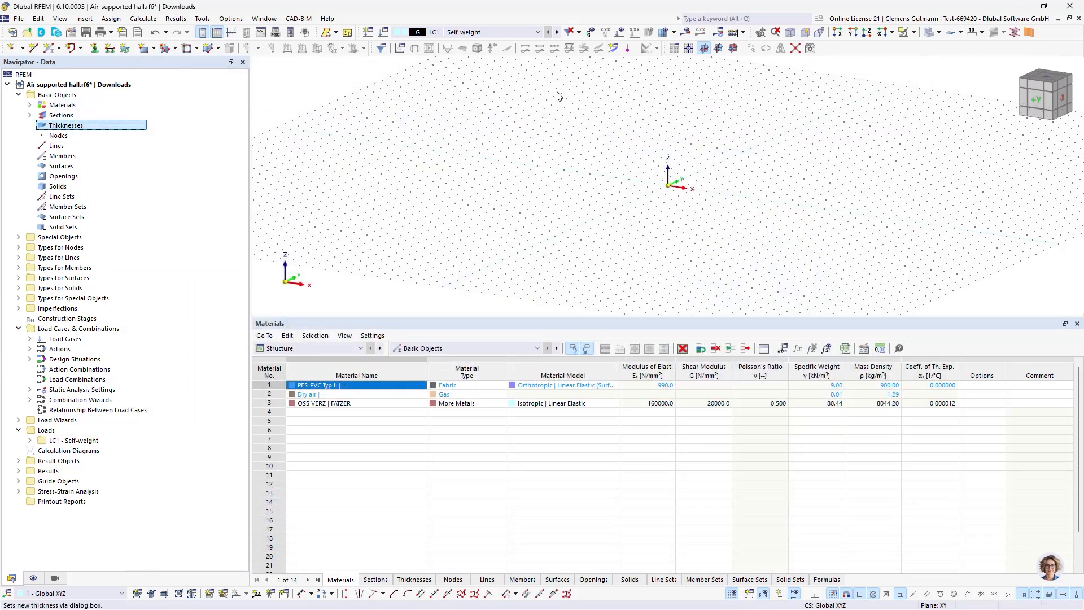
pyautogui.click(407, 169)
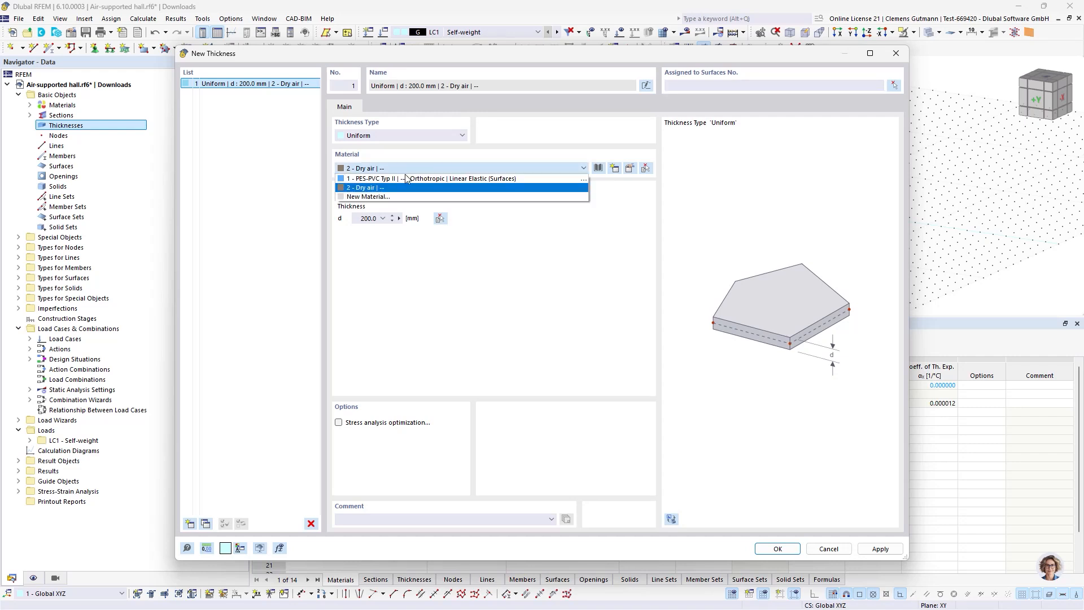
pyautogui.click(396, 180)
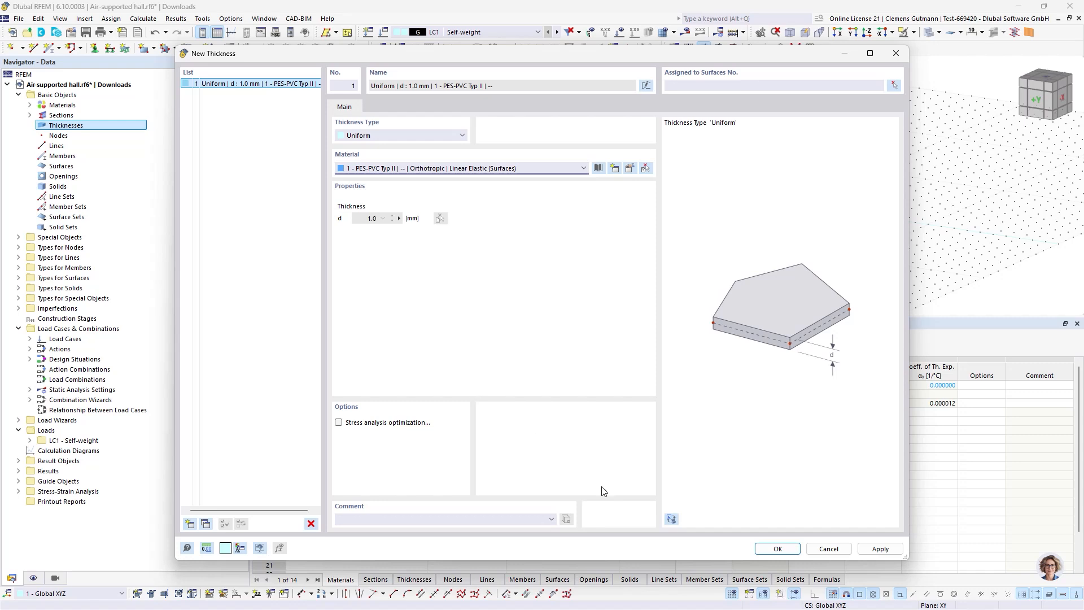
pyautogui.click(778, 548)
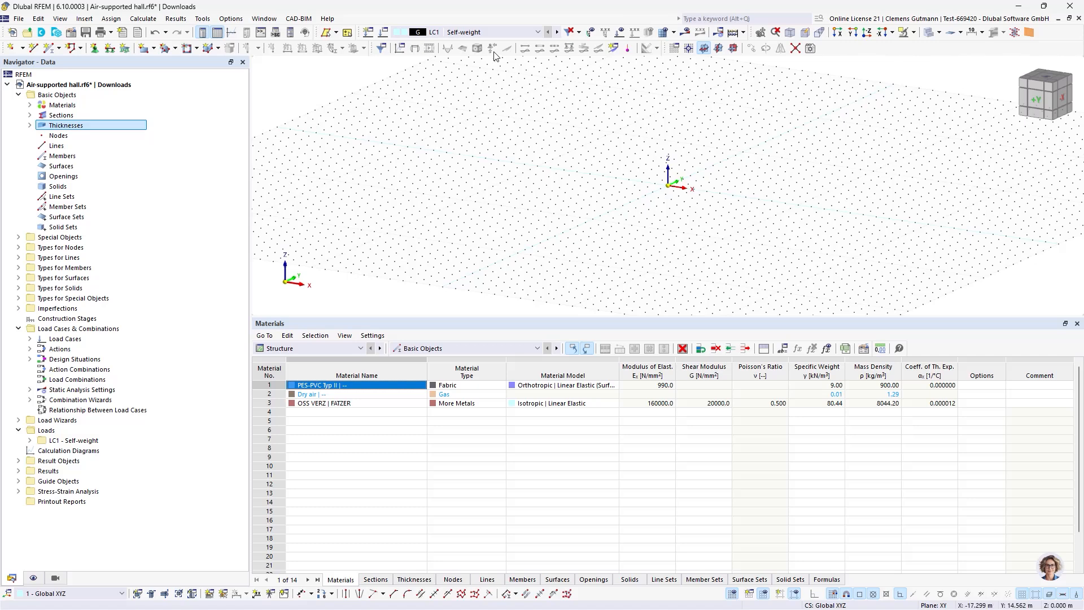
# Start a new rectangular surface with the stiffness type Membrane, keeping the PES-PVC Typ II thickness
pyautogui.click(1043, 79)
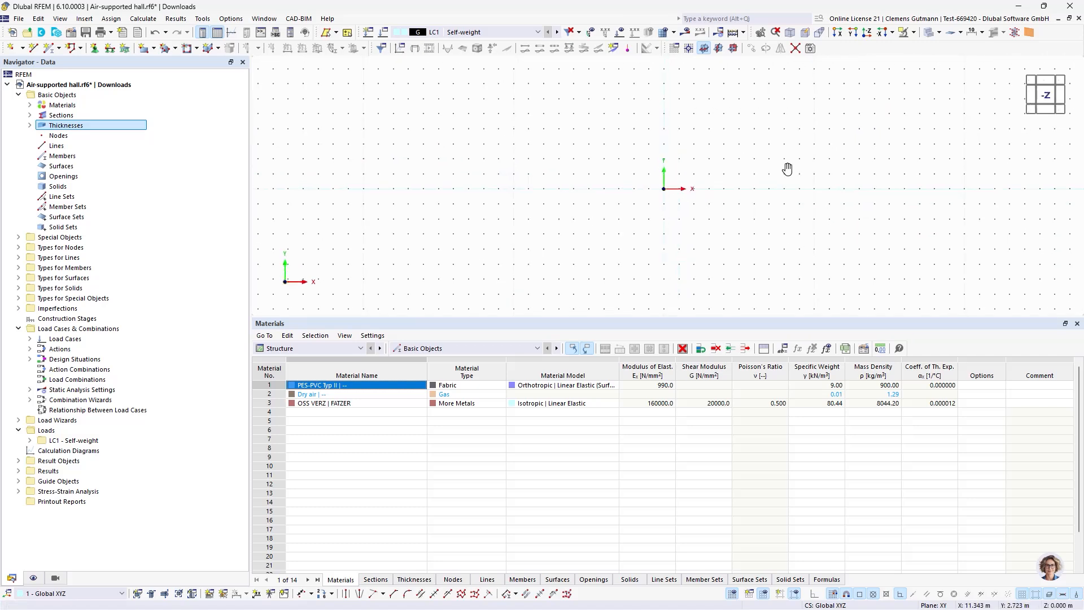
pyautogui.moveTo(790, 169); pyautogui.dragTo(625, 210, button='middle')
pyautogui.moveTo(561, 369); pyautogui.dragTo(563, 426)
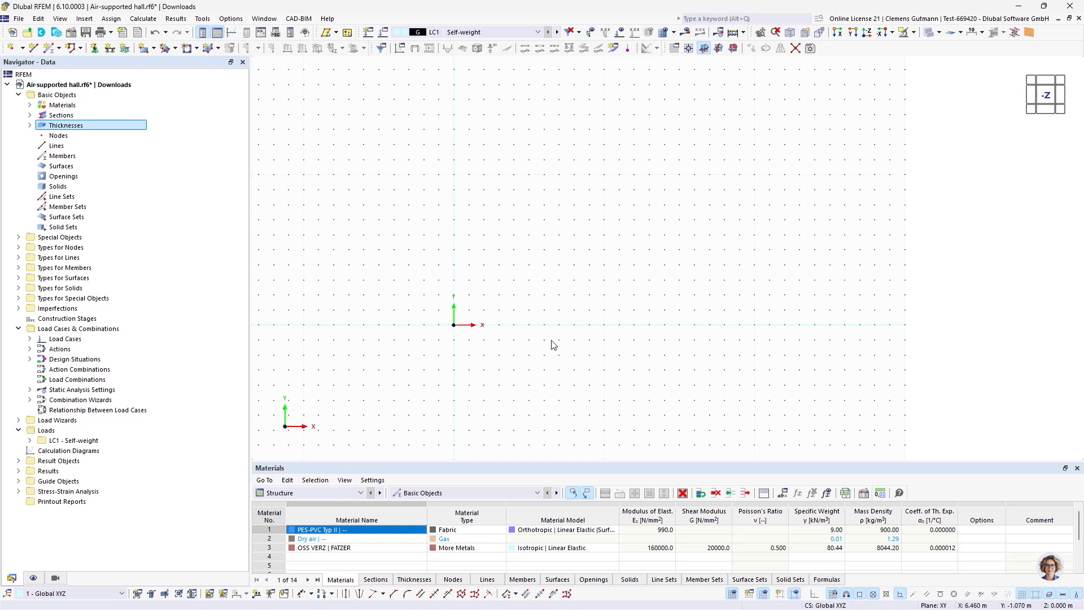
pyautogui.scroll(1, 567, 326)
pyautogui.moveTo(587, 298); pyautogui.dragTo(535, 347, button='middle')
pyautogui.click(84, 166)
pyautogui.click(142, 49)
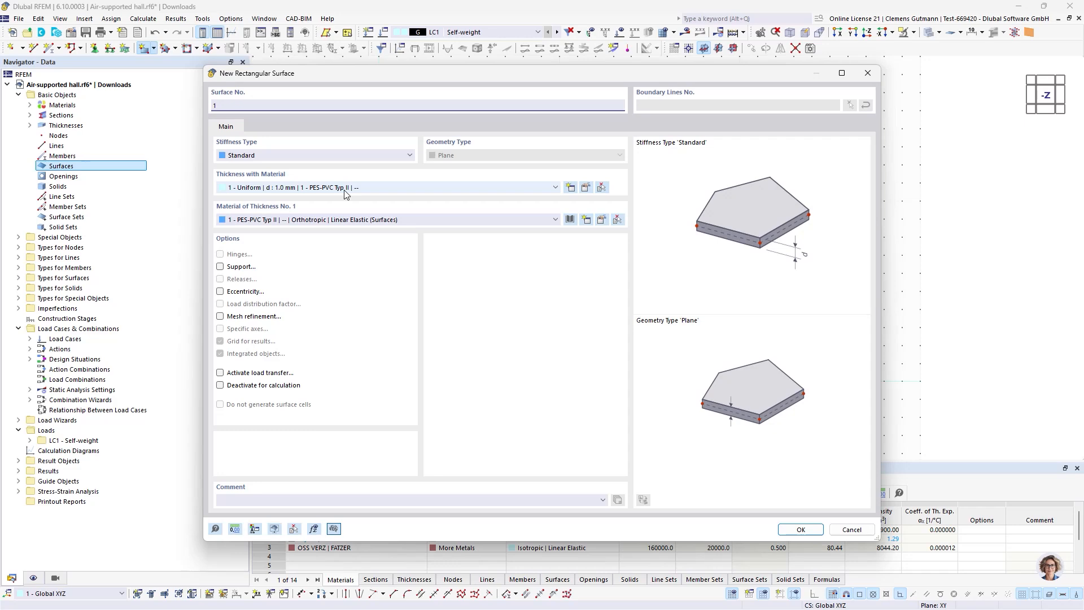
pyautogui.click(315, 155)
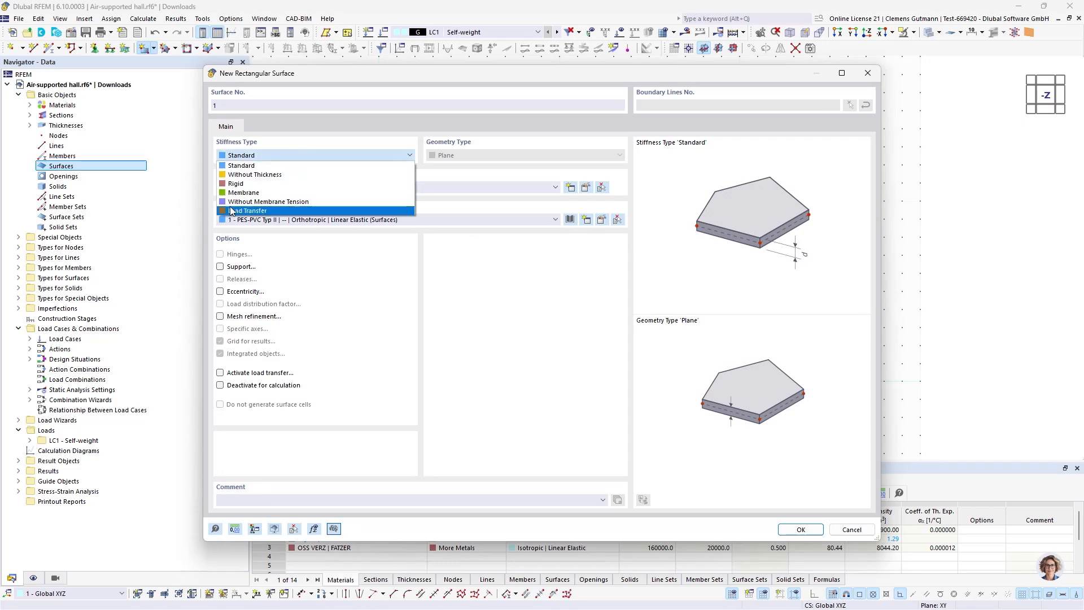
pyautogui.click(243, 193)
pyautogui.click(800, 529)
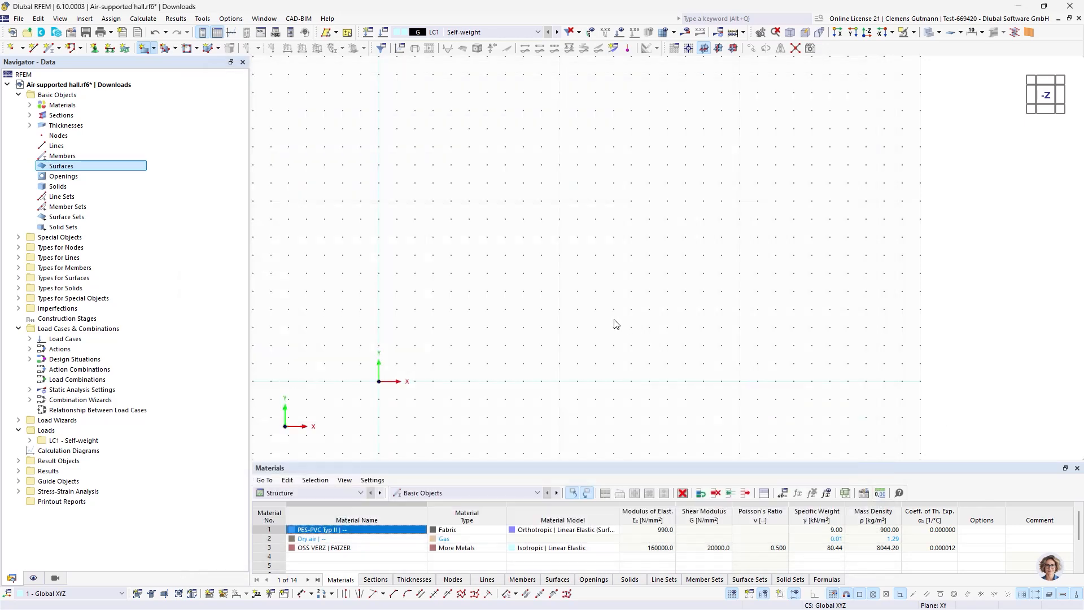
# Draw the rectangular membrane surface in the XY plane from the origin to X 10 m, Y 6 m
pyautogui.click(379, 381)
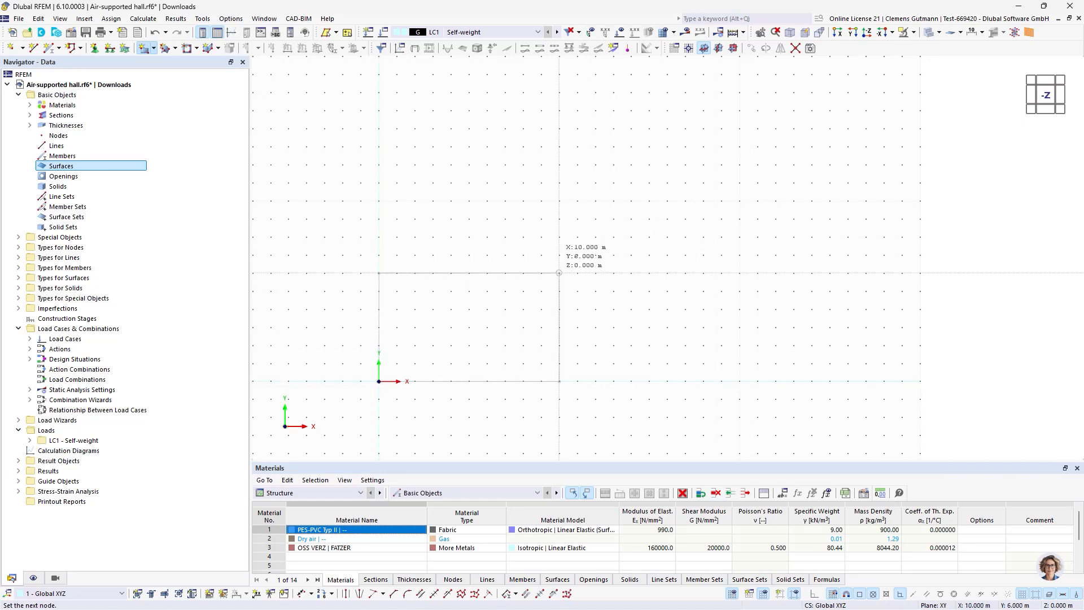
pyautogui.scroll(3, 559, 273)
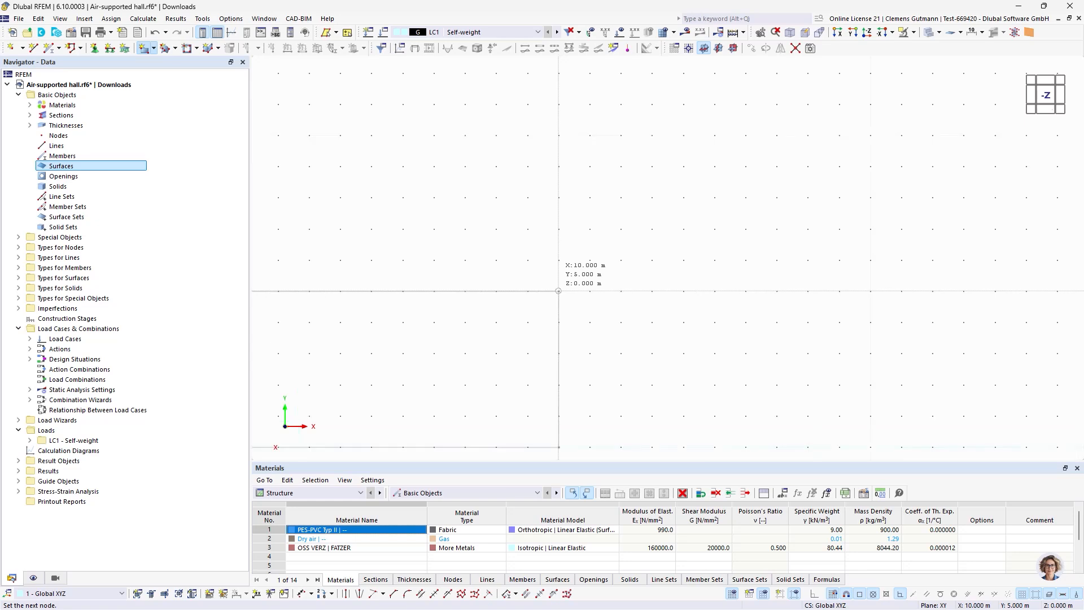
pyautogui.click(558, 259)
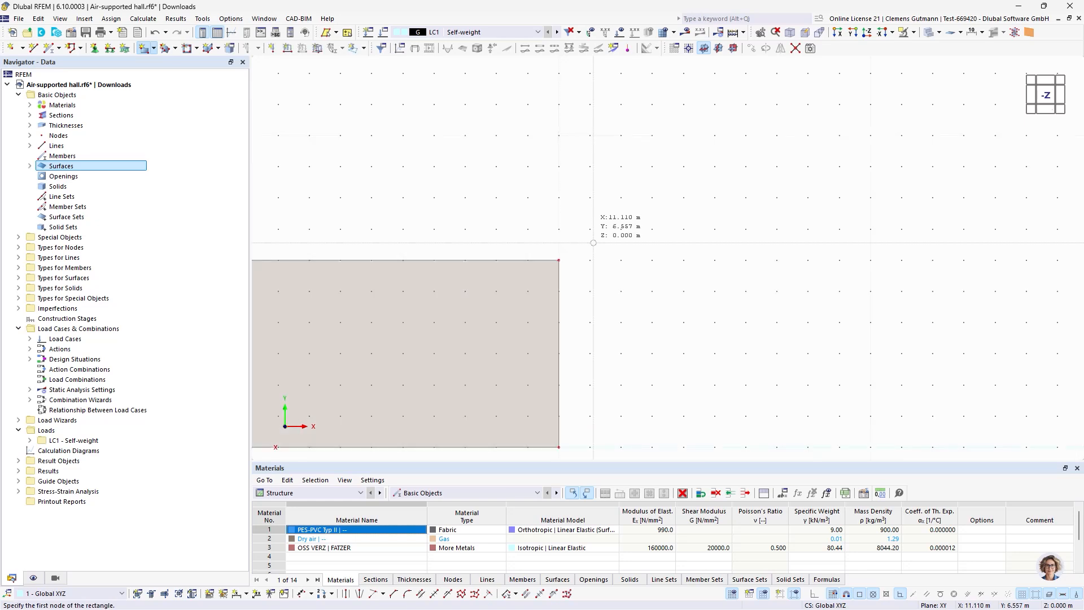
pyautogui.scroll(-3, 649, 260)
pyautogui.scroll(1, 615, 277)
pyautogui.press('Escape')
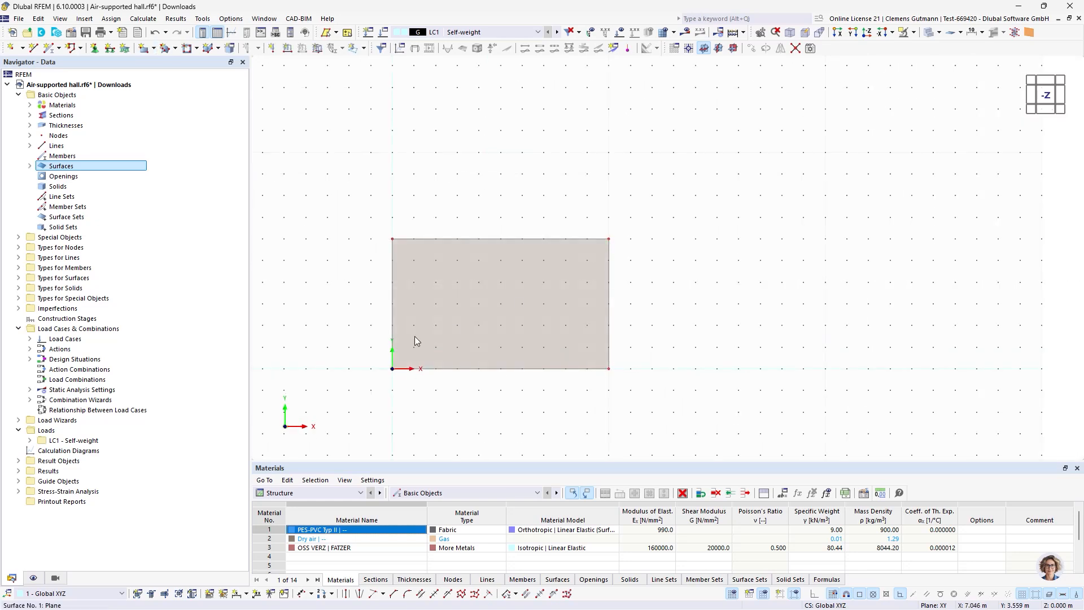
# Start extruding the rectangular surface into a solid and set the extrusion height to 0.05 m
pyautogui.scroll(1, 470, 350)
pyautogui.scroll(1, 470, 349)
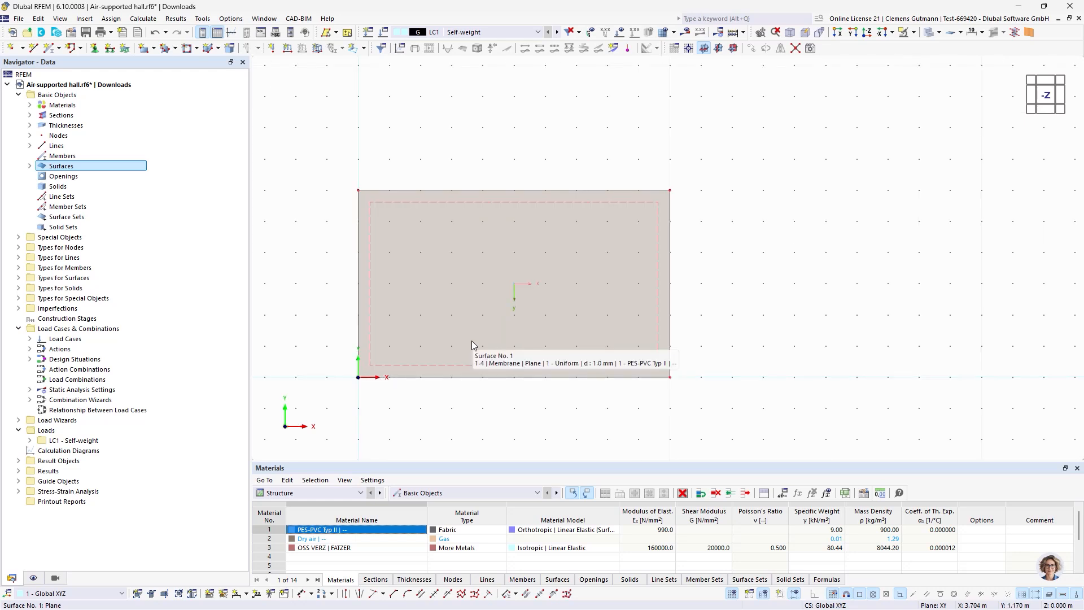
pyautogui.keyDown('ctrl'); pyautogui.moveTo(472, 340); pyautogui.dragTo(470, 297, button='middle'); pyautogui.keyUp('ctrl')
pyautogui.scroll(1, 470, 297)
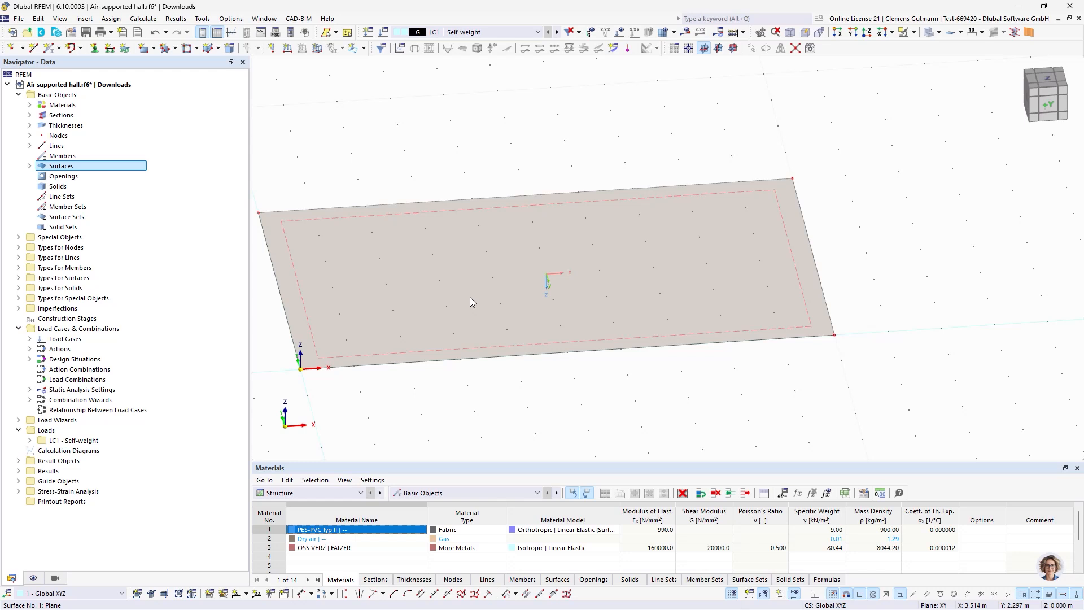
pyautogui.click(388, 352)
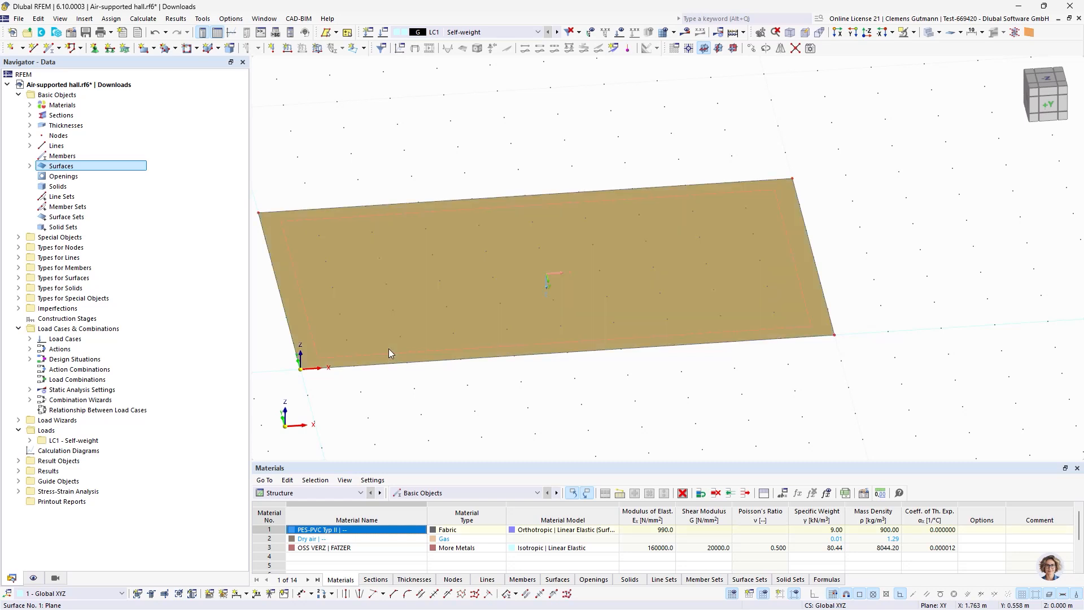
pyautogui.rightClick(388, 354)
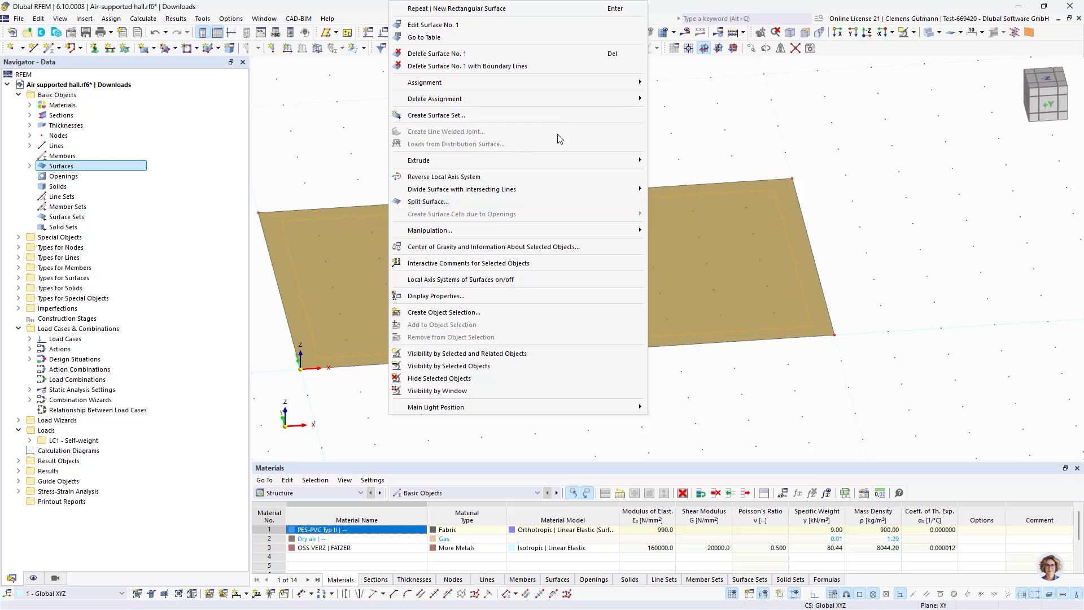
pyautogui.moveTo(571, 161)
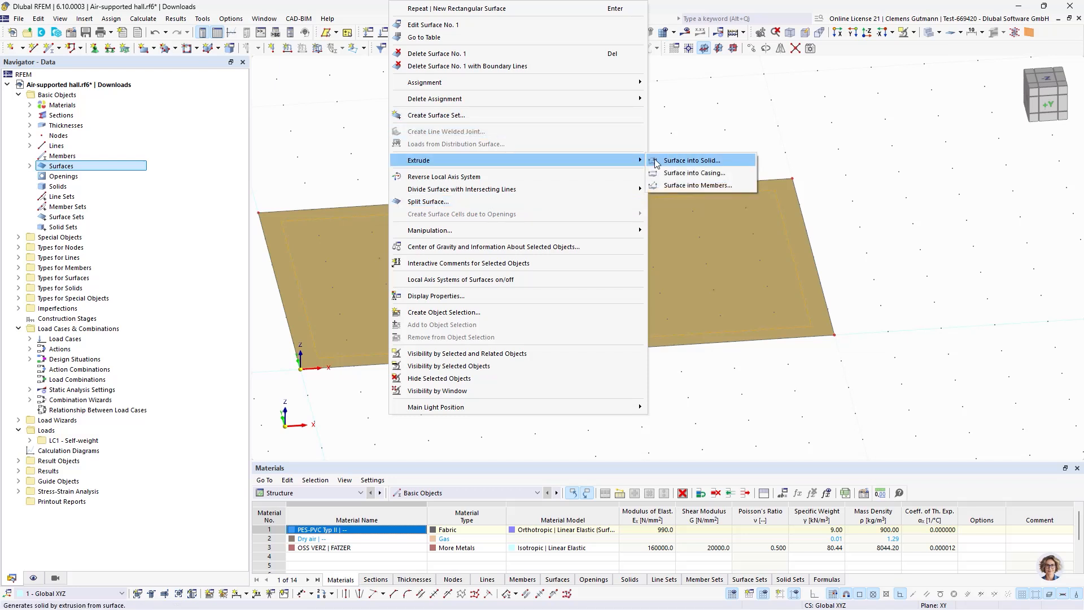
pyautogui.click(656, 162)
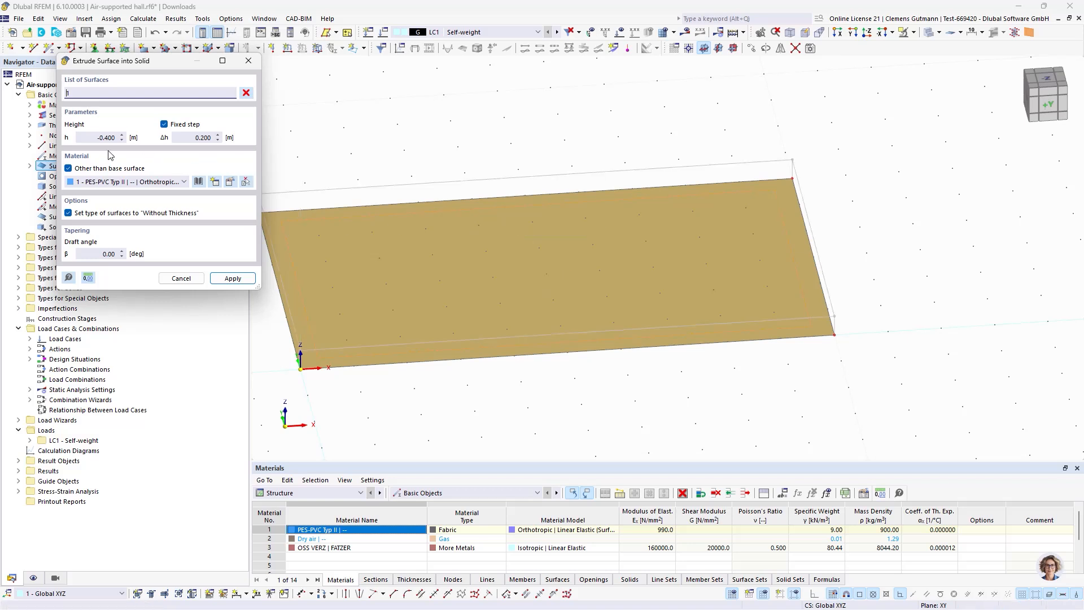
pyautogui.click(99, 138)
pyautogui.moveTo(99, 138); pyautogui.dragTo(157, 138)
pyautogui.write('0,05')
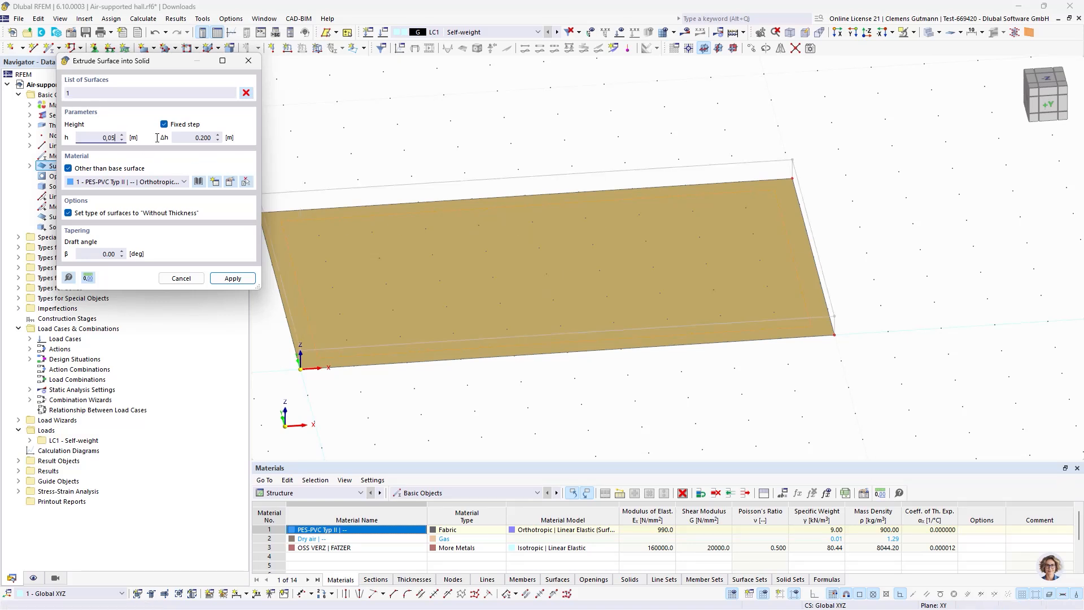
pyautogui.press('Tab')
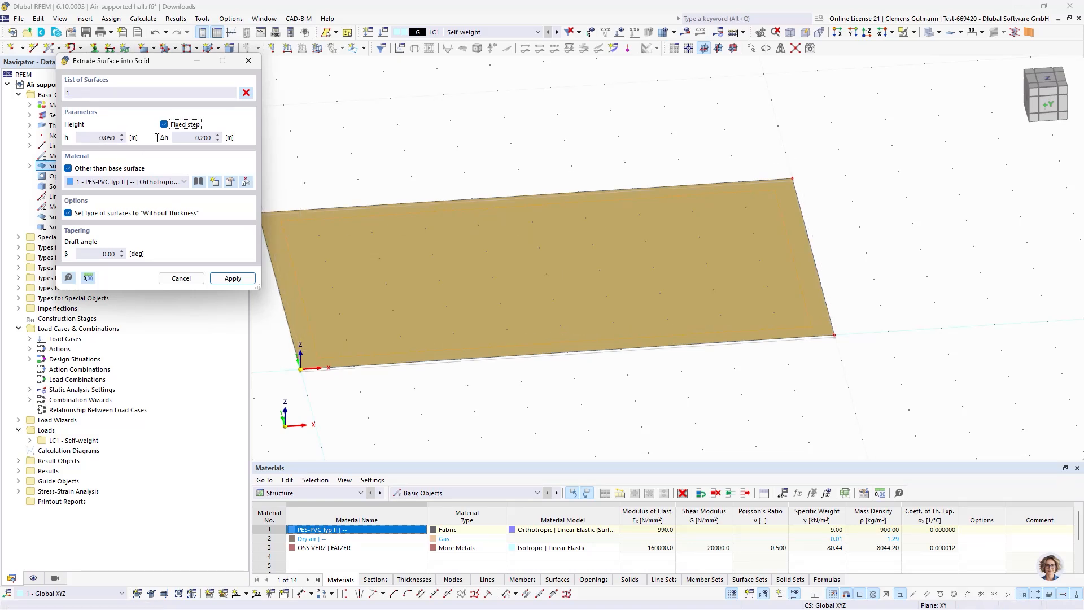
# Assign Dry air as the solid's material, disable setting the surfaces to "Without Thickness", and apply the extrusion
pyautogui.click(120, 184)
pyautogui.click(123, 201)
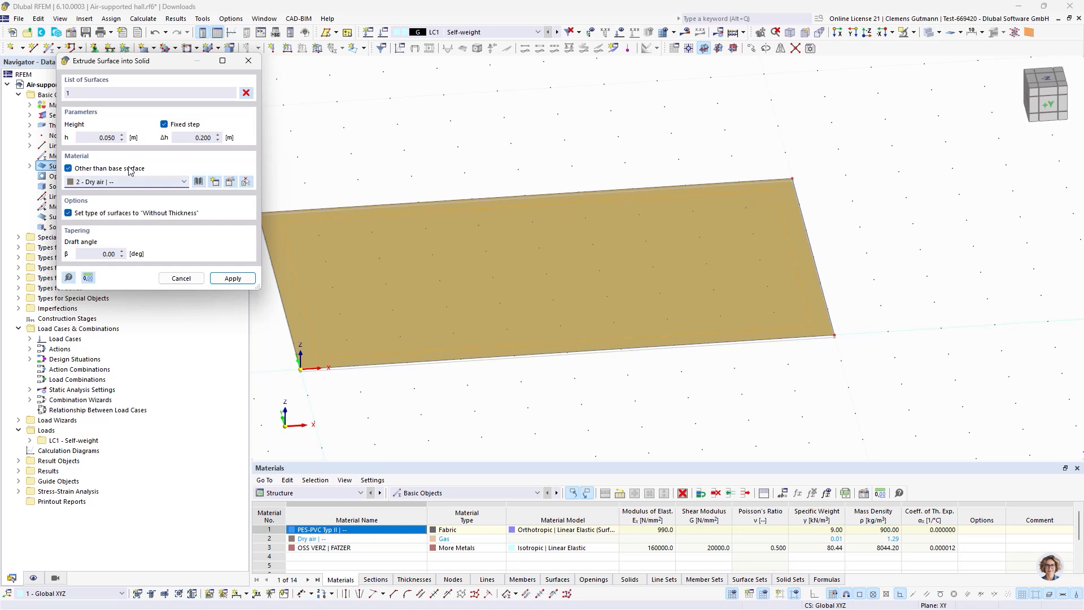
pyautogui.click(123, 218)
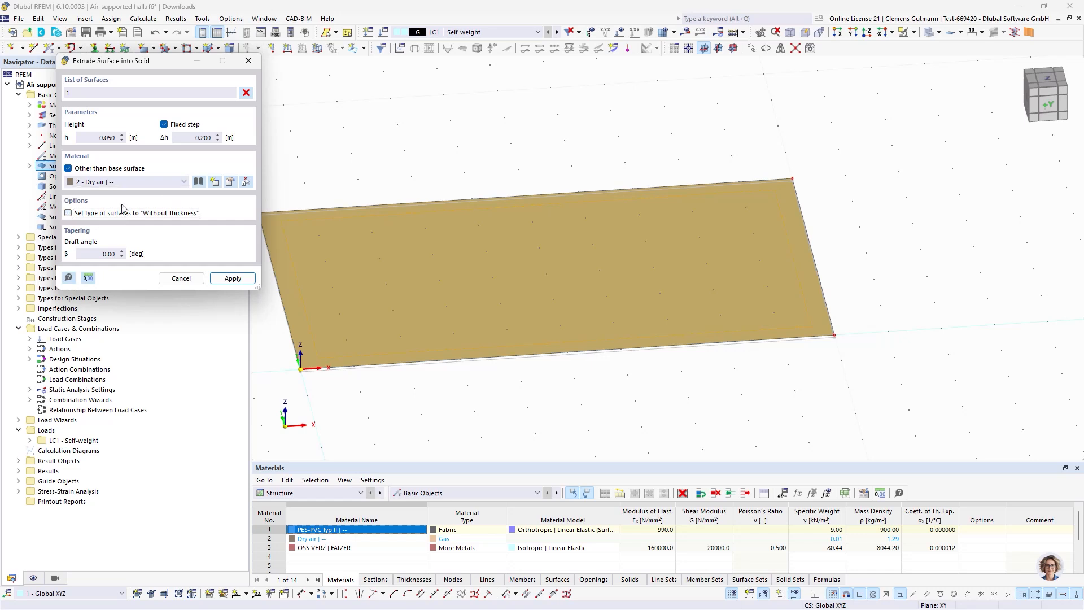
pyautogui.click(229, 277)
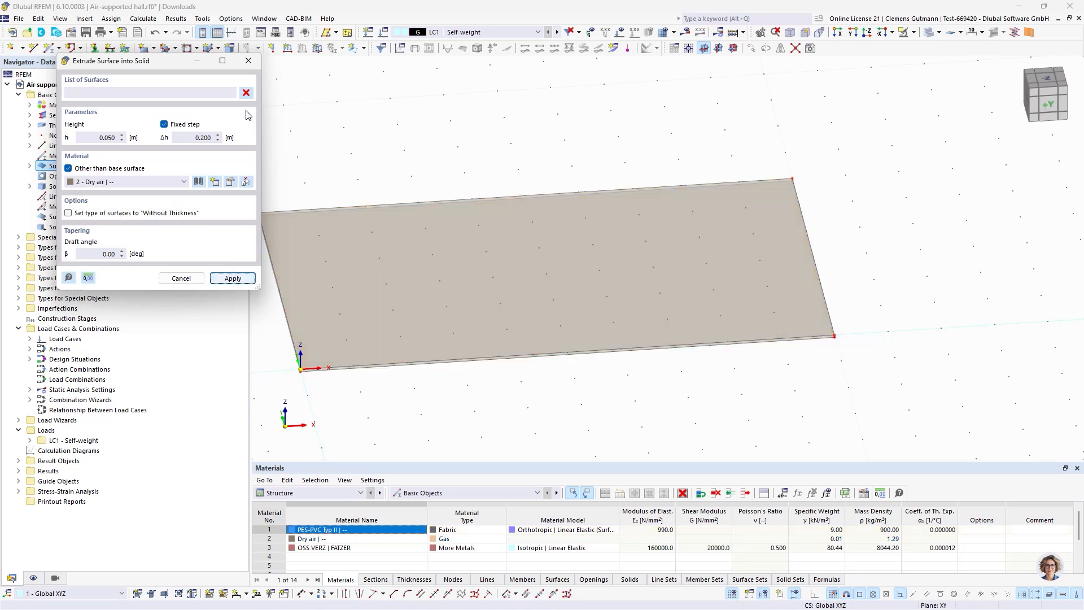
pyautogui.click(249, 60)
# Open the extruded solid for editing and change its solid type to Gas
pyautogui.keyDown('ctrl'); pyautogui.moveTo(552, 417); pyautogui.dragTo(568, 378, button='middle'); pyautogui.keyUp('ctrl')
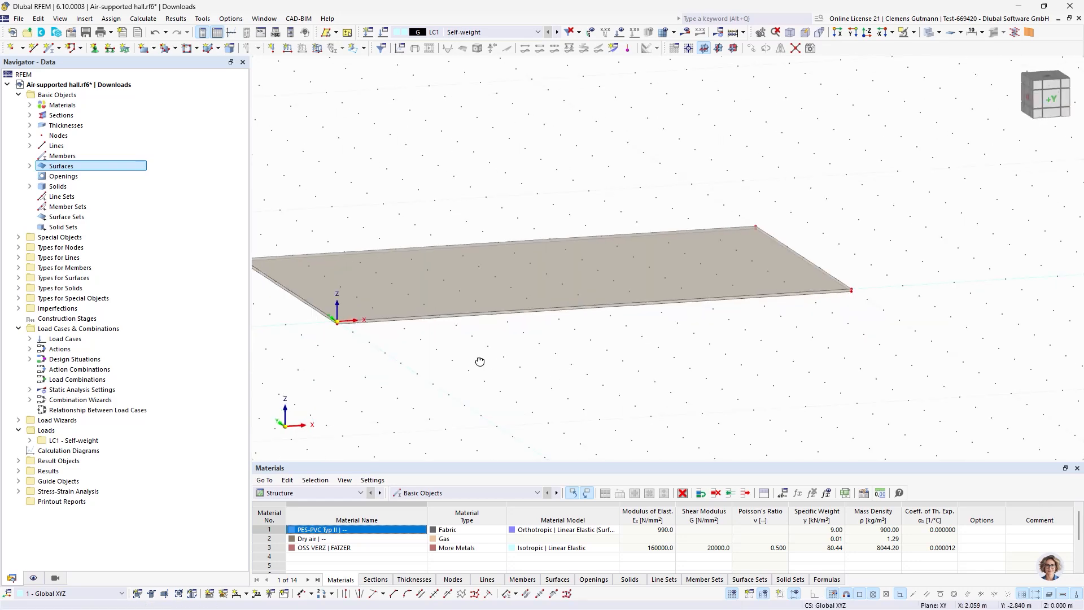
pyautogui.keyDown('ctrl'); pyautogui.moveTo(479, 363); pyautogui.dragTo(307, 244, button='middle'); pyautogui.keyUp('ctrl')
pyautogui.click(30, 187)
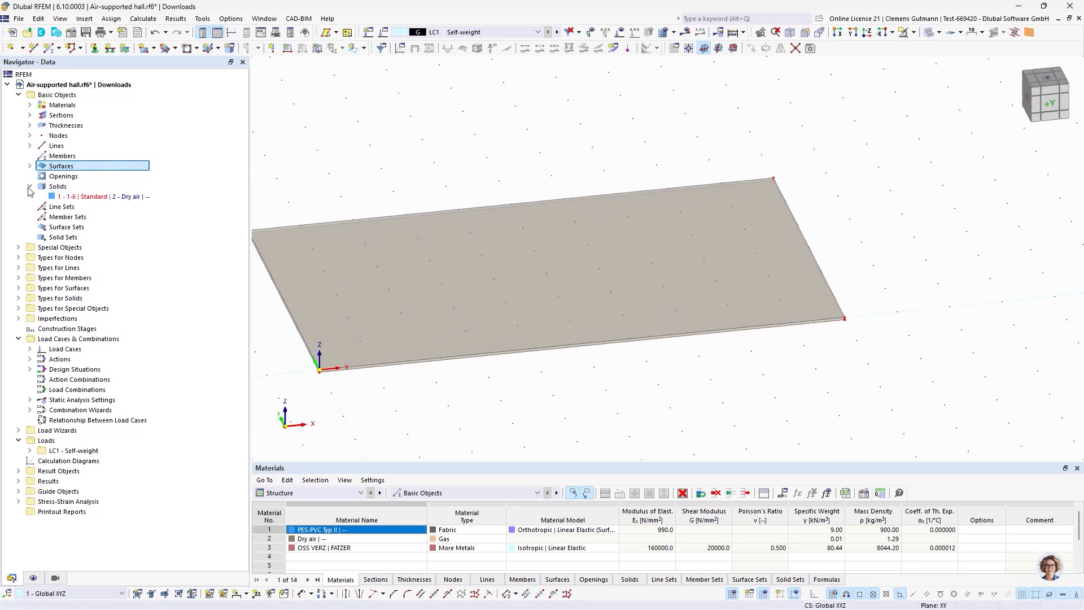
pyautogui.doubleClick(76, 196)
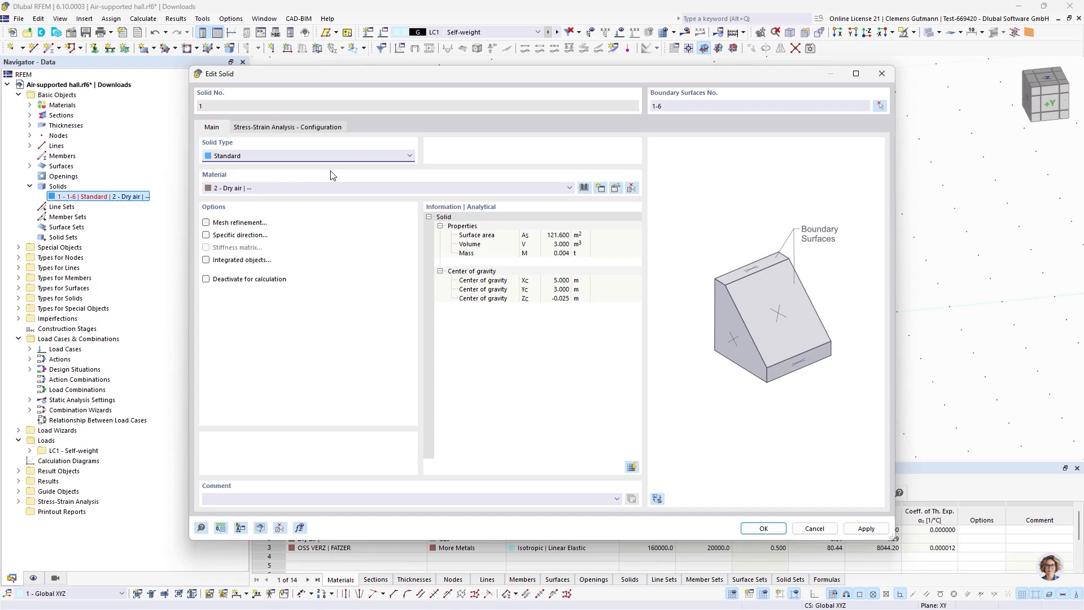
pyautogui.click(286, 155)
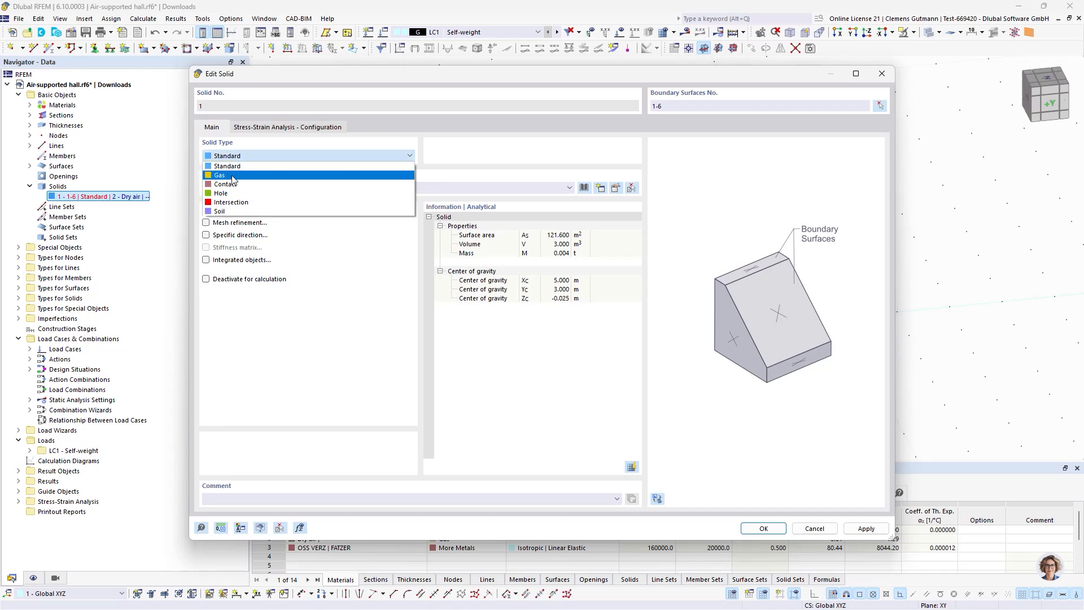
pyautogui.click(234, 177)
# Create a gas definition for the solid with a pressure of 1 bar and a temperature of 23 °C, and accept both
pyautogui.click(253, 129)
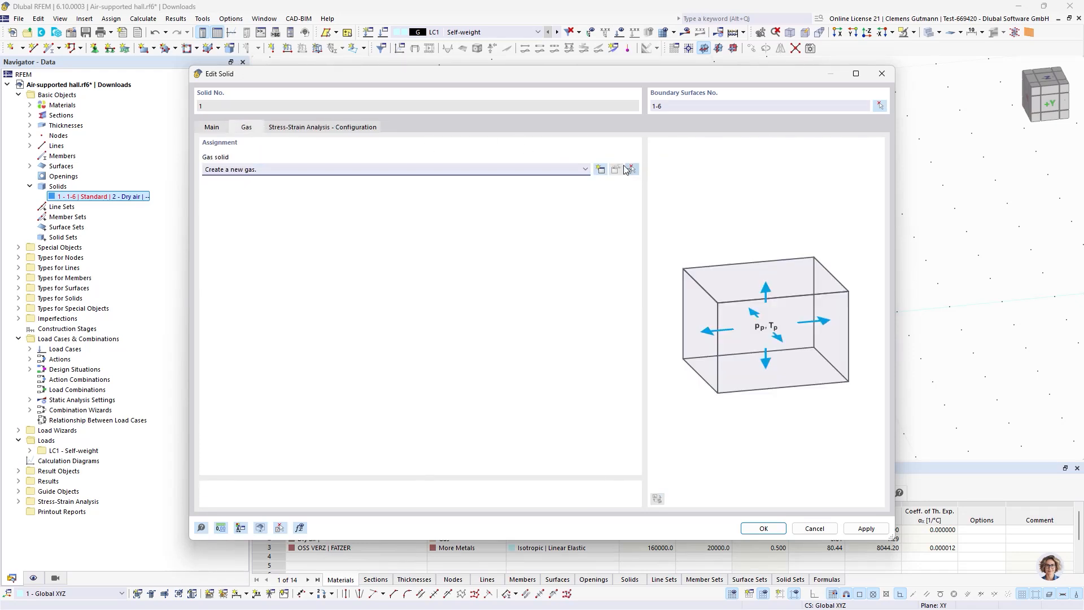
pyautogui.click(600, 169)
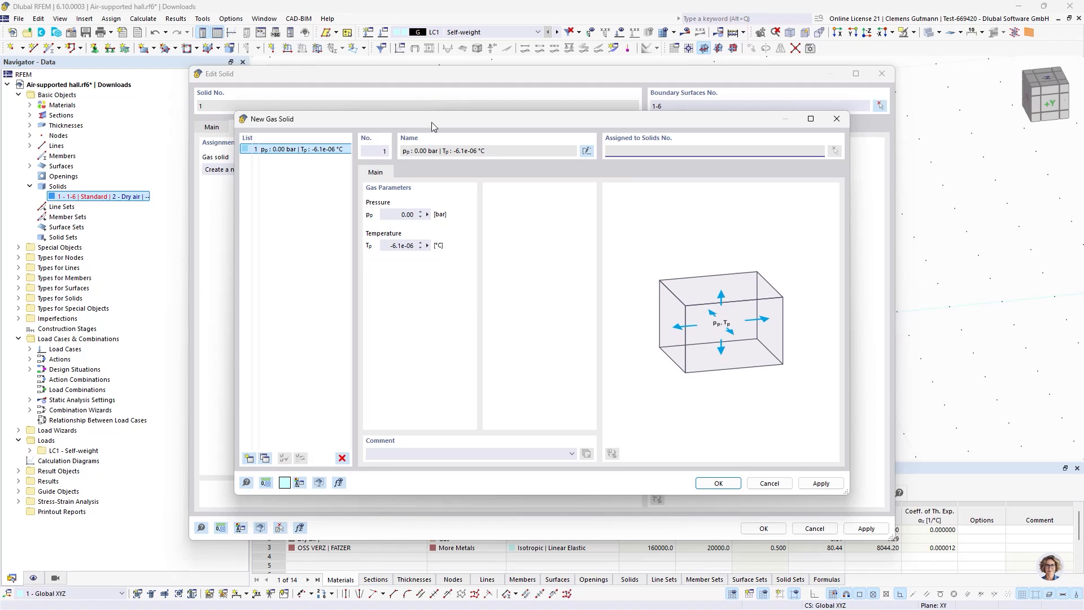
pyautogui.moveTo(431, 123); pyautogui.dragTo(449, 132)
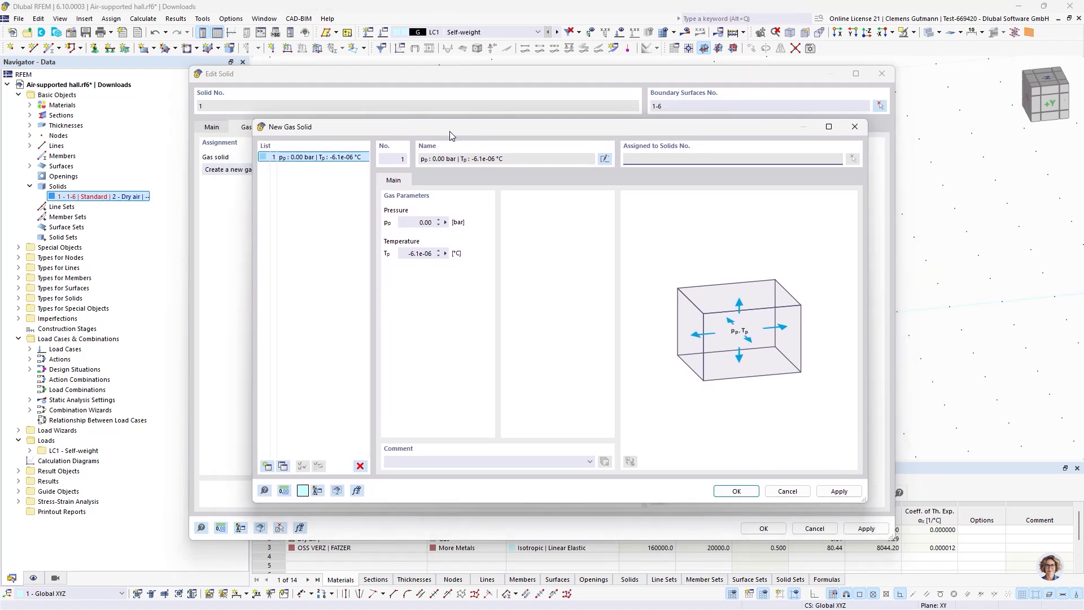
pyautogui.press('Tab')
pyautogui.press('Tab')
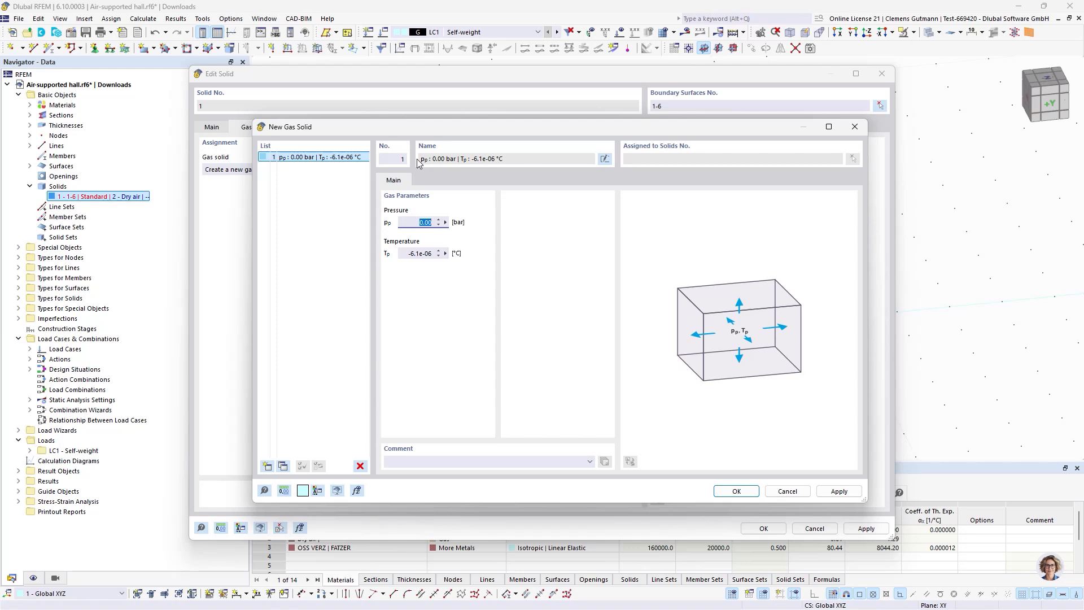
pyautogui.write('1')
pyautogui.press('Tab')
pyautogui.write('23')
pyautogui.press('Tab')
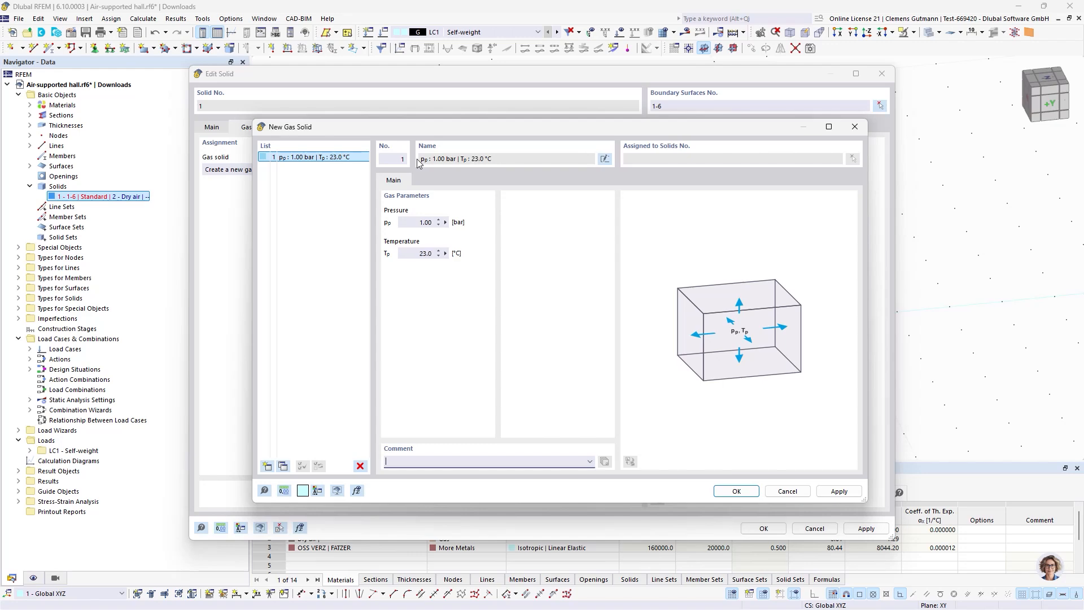
pyautogui.click(728, 492)
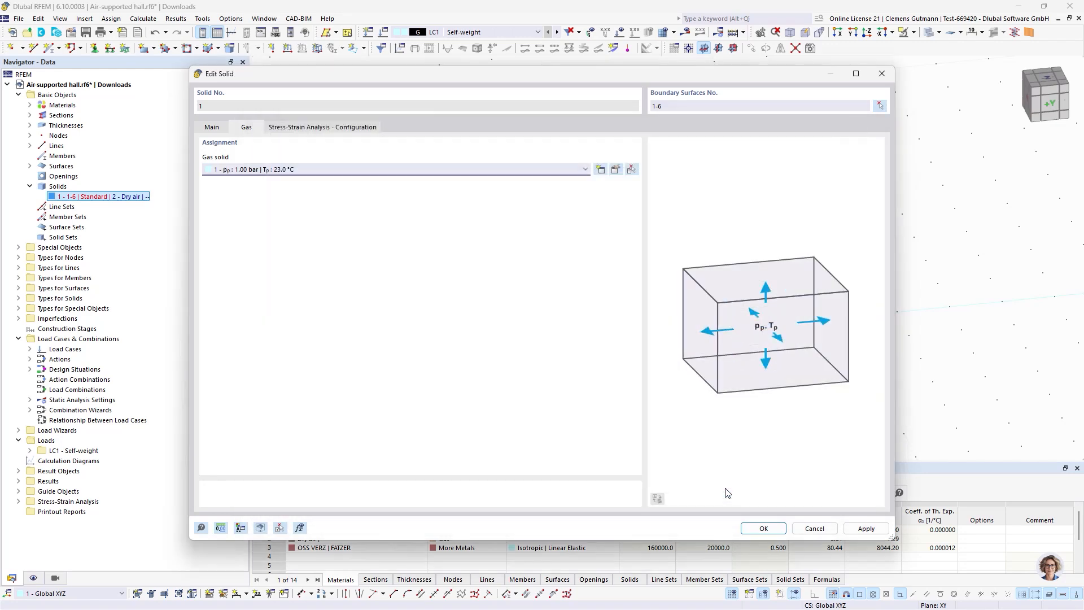
pyautogui.click(775, 532)
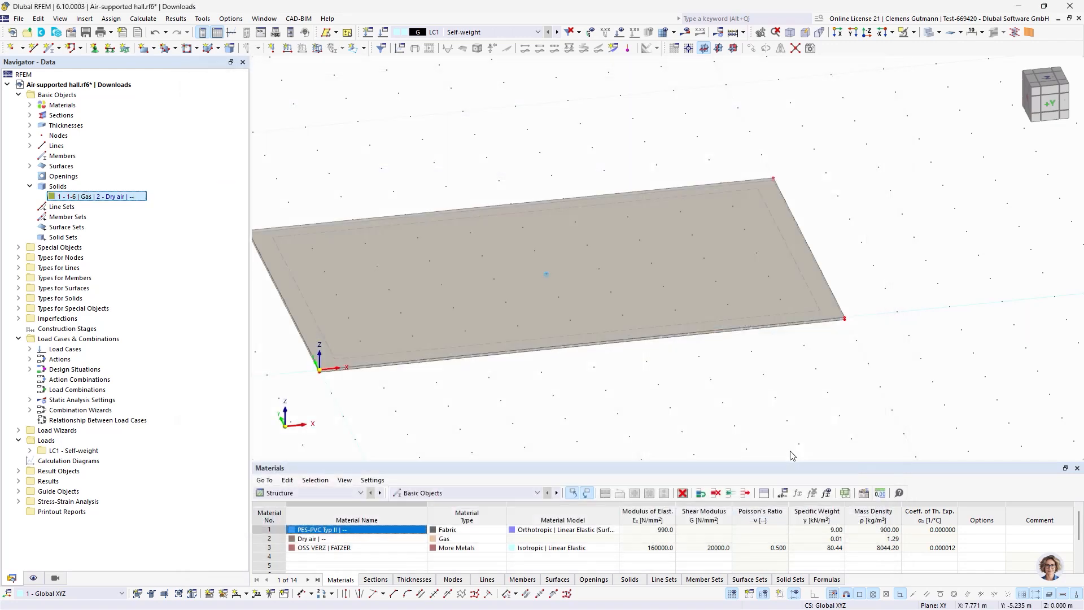
# Select the gas solid's bottom and side surfaces 2–6 and set their stiffness type to Rigid
pyautogui.scroll(-2, 701, 268)
pyautogui.scroll(3, 591, 309)
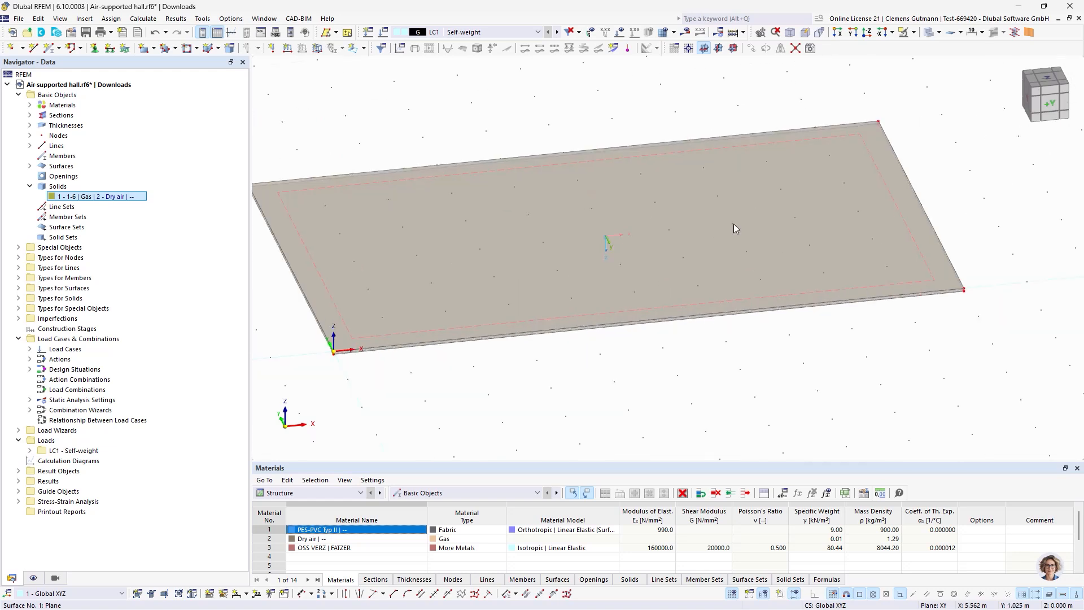
pyautogui.click(1048, 111)
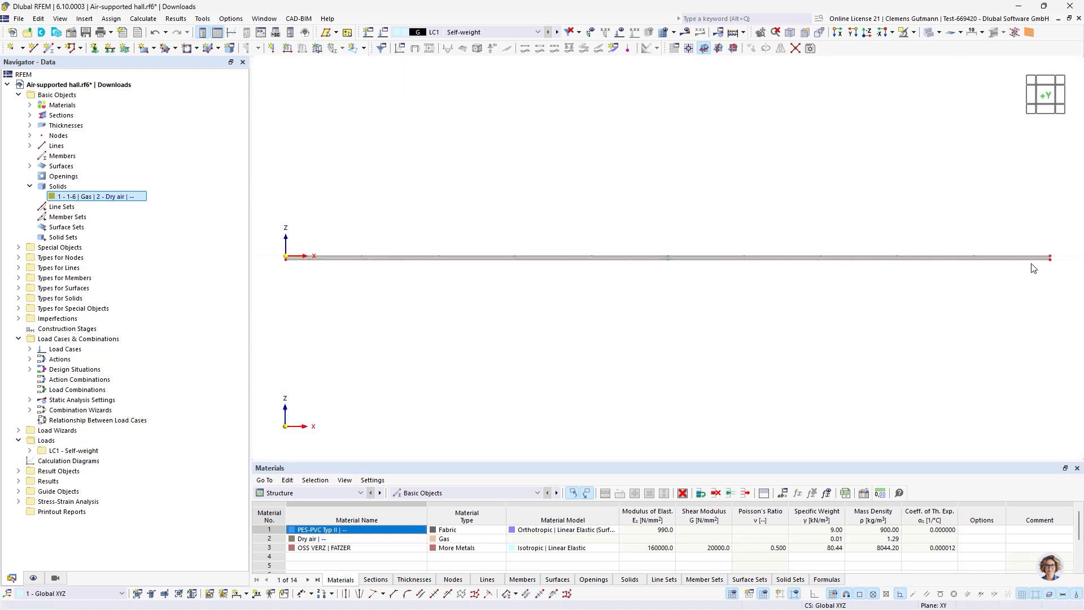
pyautogui.moveTo(1067, 274); pyautogui.dragTo(275, 263)
pyautogui.scroll(1, 329, 260)
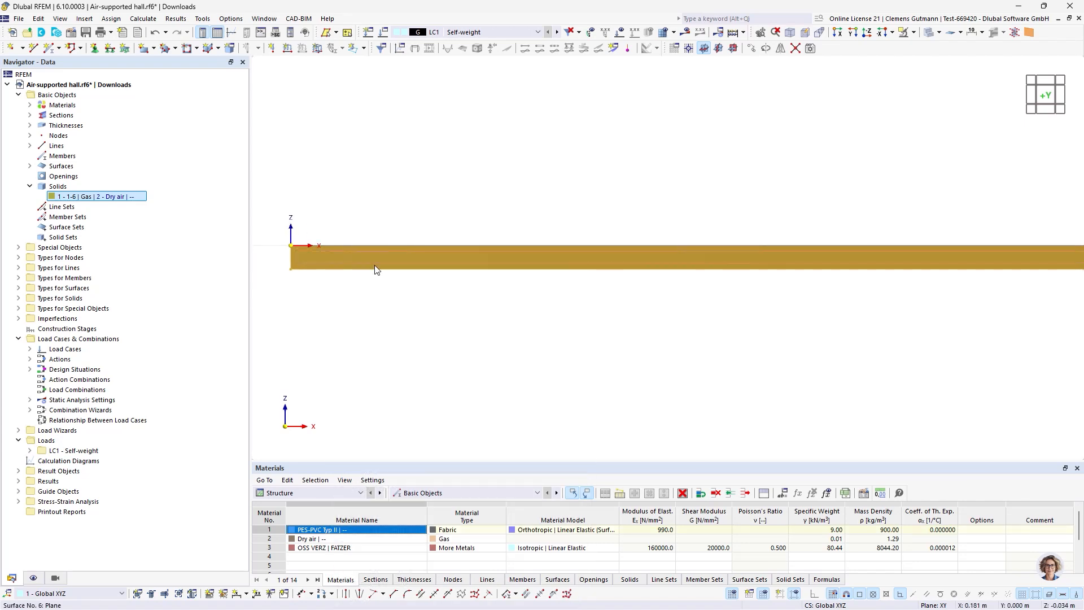
pyautogui.rightClick(367, 252)
pyautogui.moveTo(577, 299)
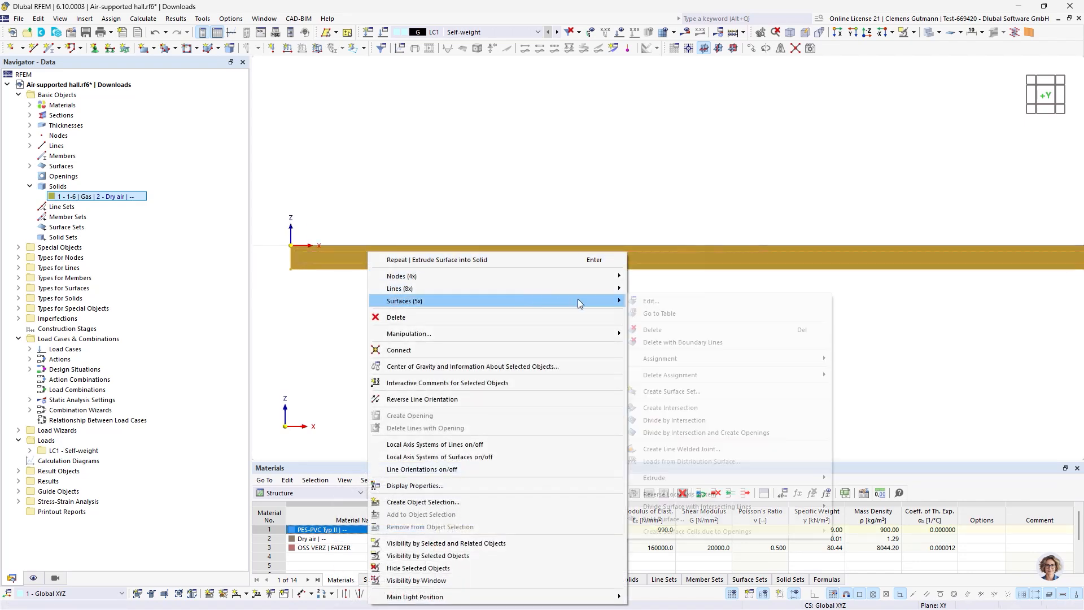
pyautogui.click(655, 301)
pyautogui.click(267, 161)
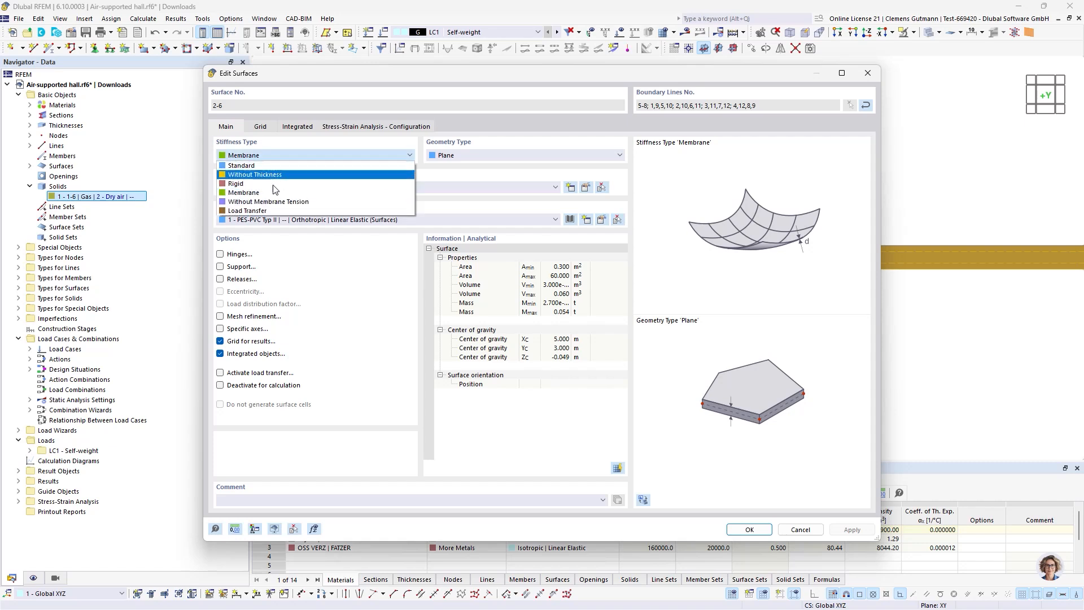
pyautogui.click(318, 170)
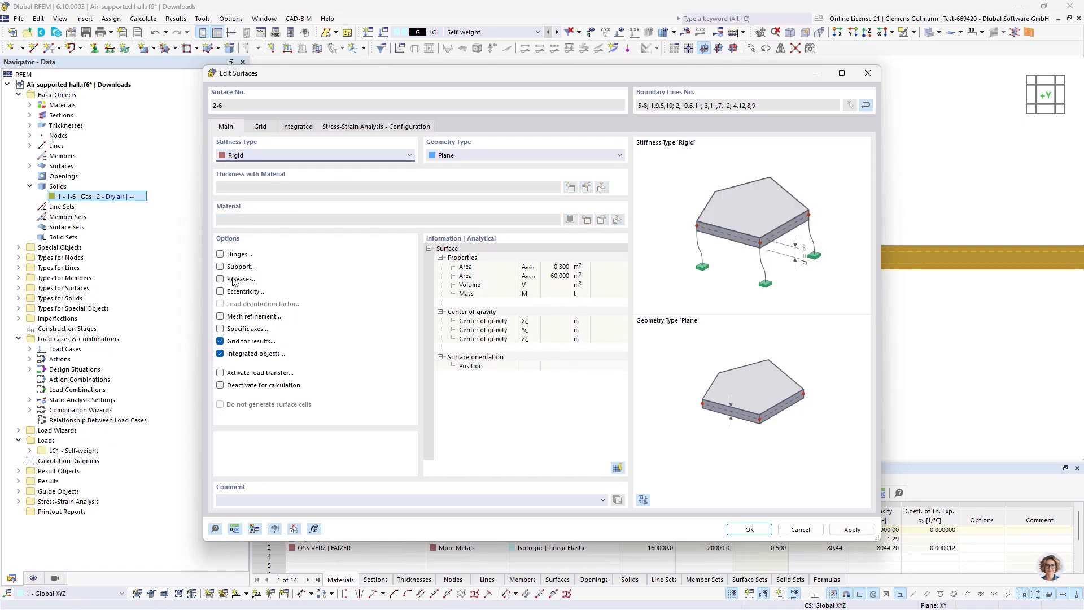
# Enable a surface support for surfaces 2–6, assign the Rigid support, and accept the surface changes
pyautogui.click(260, 126)
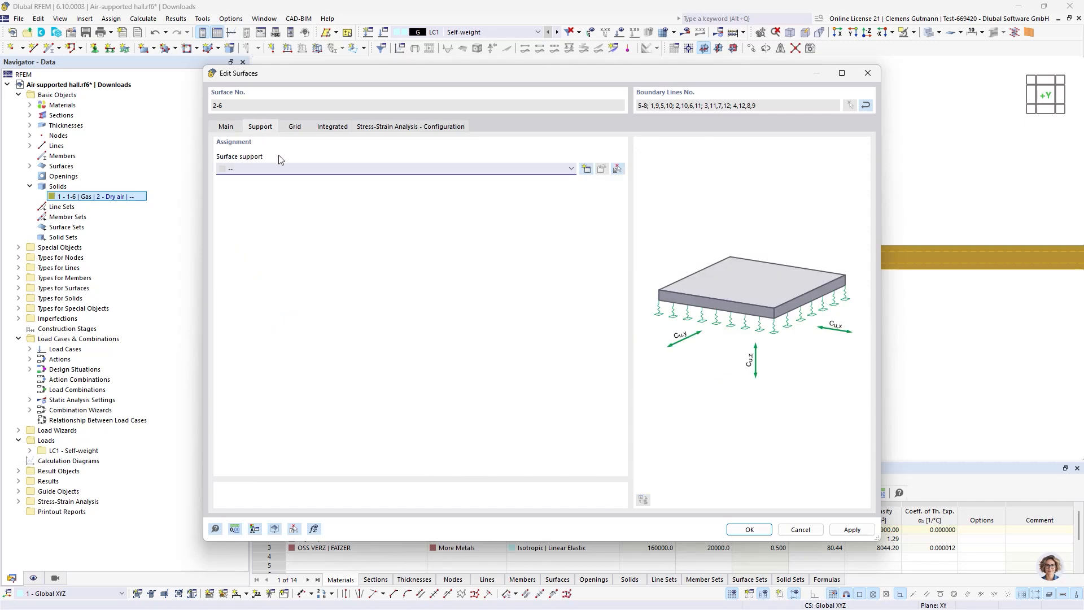
pyautogui.click(279, 169)
pyautogui.click(283, 190)
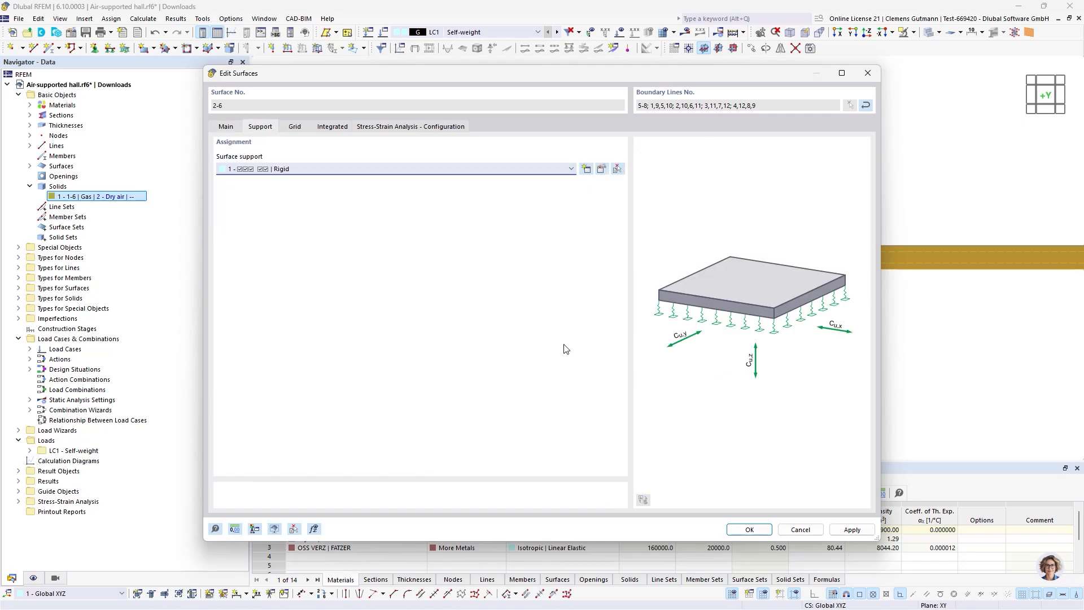
pyautogui.click(744, 530)
pyautogui.click(604, 395)
# Turn off the display of the types for surfaces so the support symbols are hidden in the model
pyautogui.scroll(-4, 565, 249)
pyautogui.moveTo(593, 239)
pyautogui.keyDown('ctrl'); pyautogui.mouseDown(button='middle')
pyautogui.moveTo(646, 301)
pyautogui.moveTo(588, 227)
pyautogui.mouseUp(button='middle'); pyautogui.keyUp('ctrl')
pyautogui.scroll(-5, 510, 219)
pyautogui.scroll(3, 611, 273)
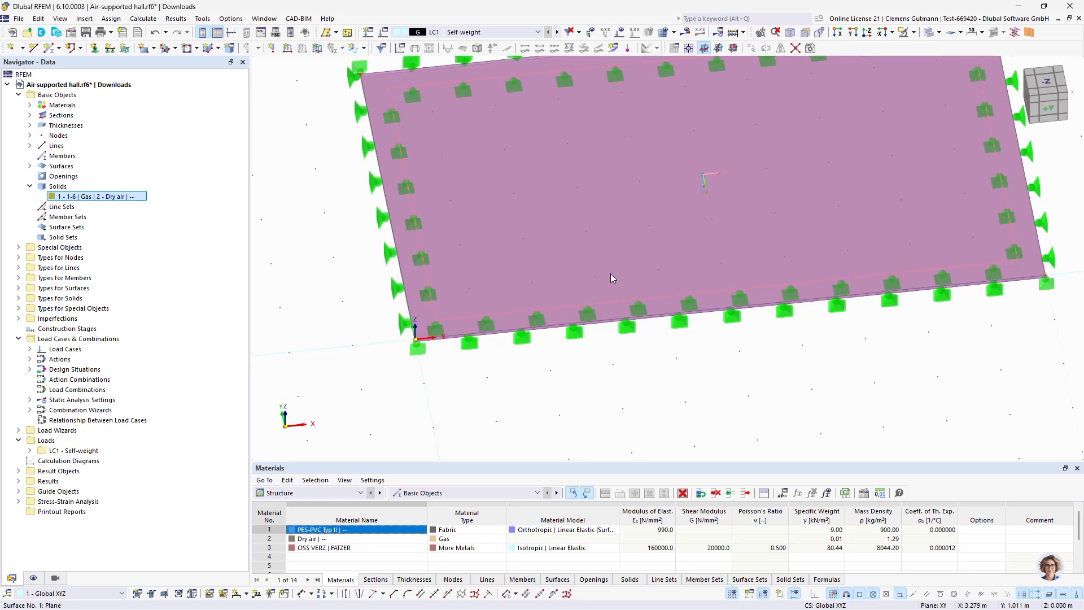
pyautogui.keyDown('ctrl'); pyautogui.moveTo(722, 393); pyautogui.dragTo(721, 351, button='middle'); pyautogui.keyUp('ctrl')
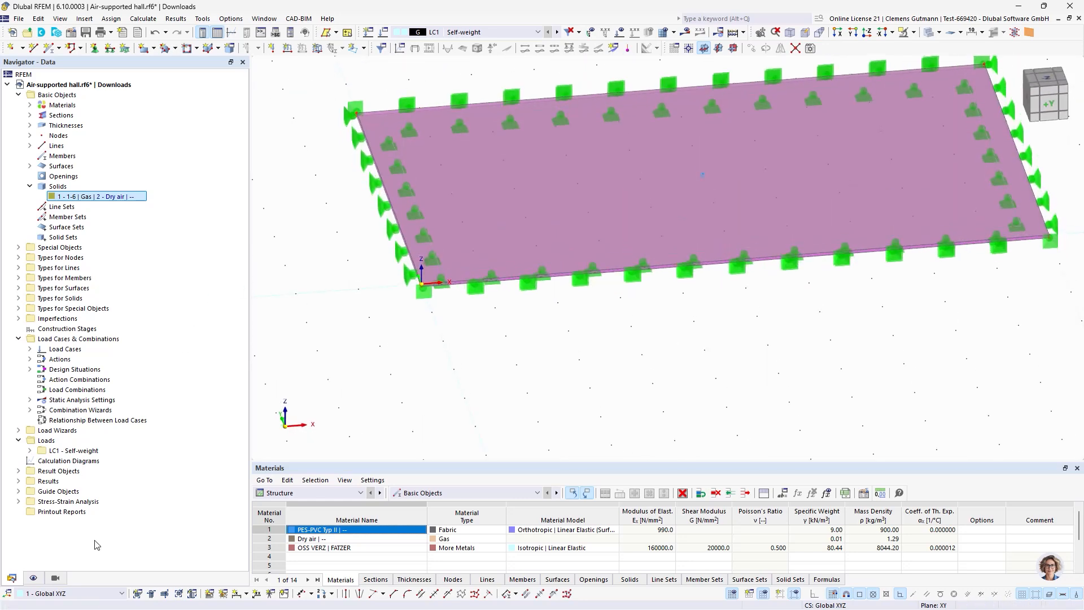
pyautogui.click(33, 578)
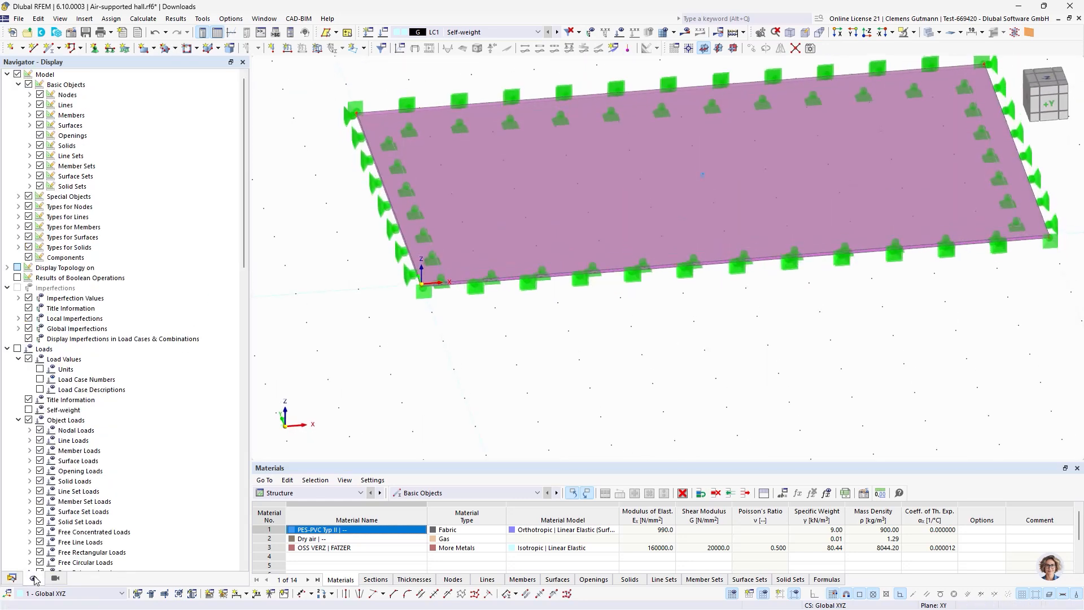
pyautogui.click(28, 237)
pyautogui.keyDown('ctrl'); pyautogui.moveTo(626, 298); pyautogui.dragTo(540, 362, button='middle'); pyautogui.keyUp('ctrl')
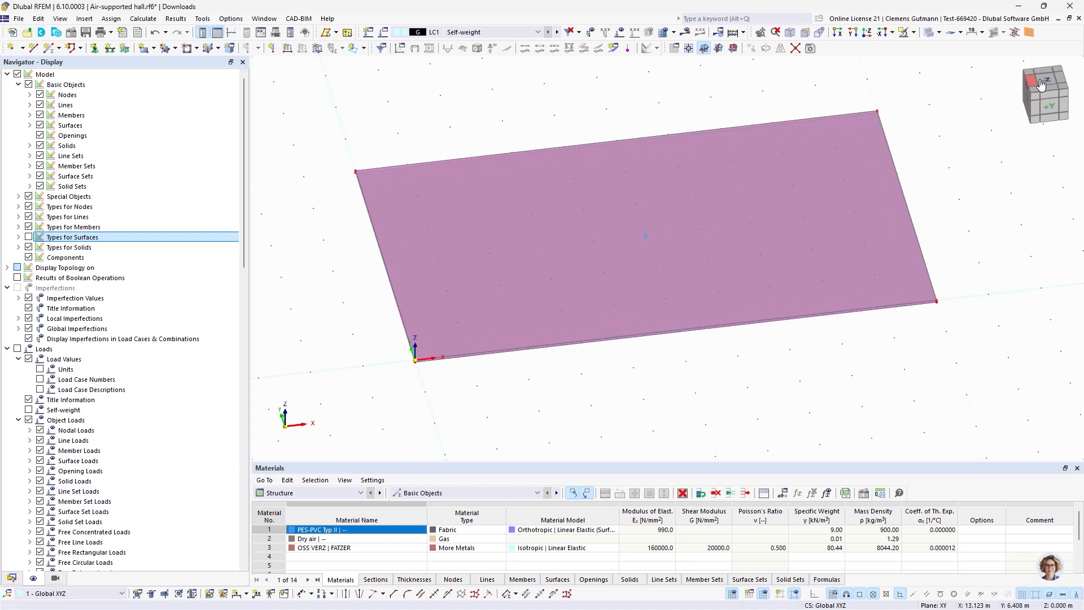
# Show the model in the -Z view as wireframe and return to the model data tree
pyautogui.click(1046, 80)
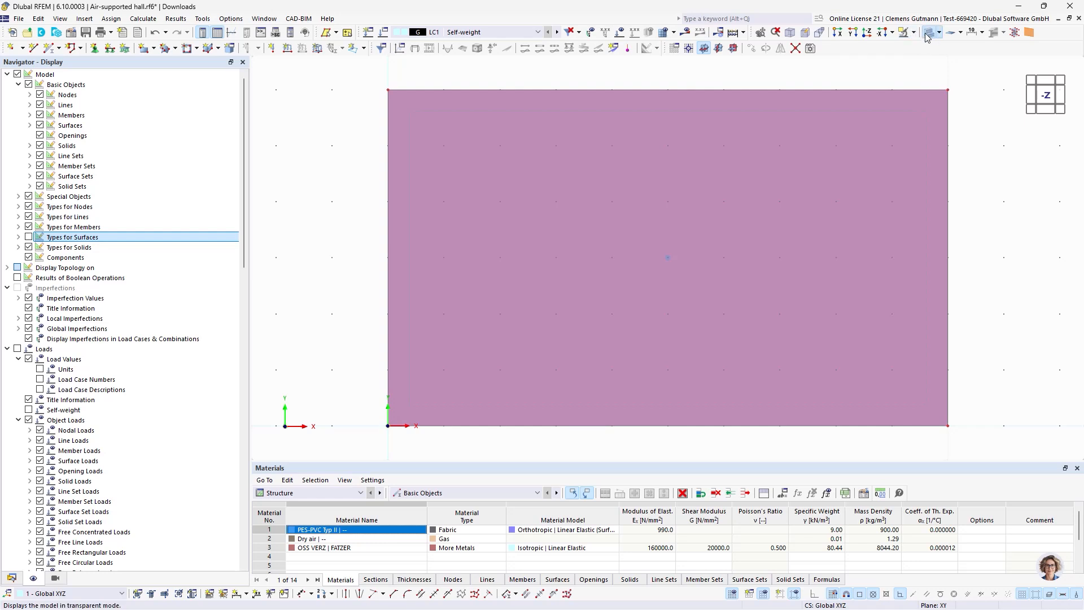
pyautogui.click(928, 32)
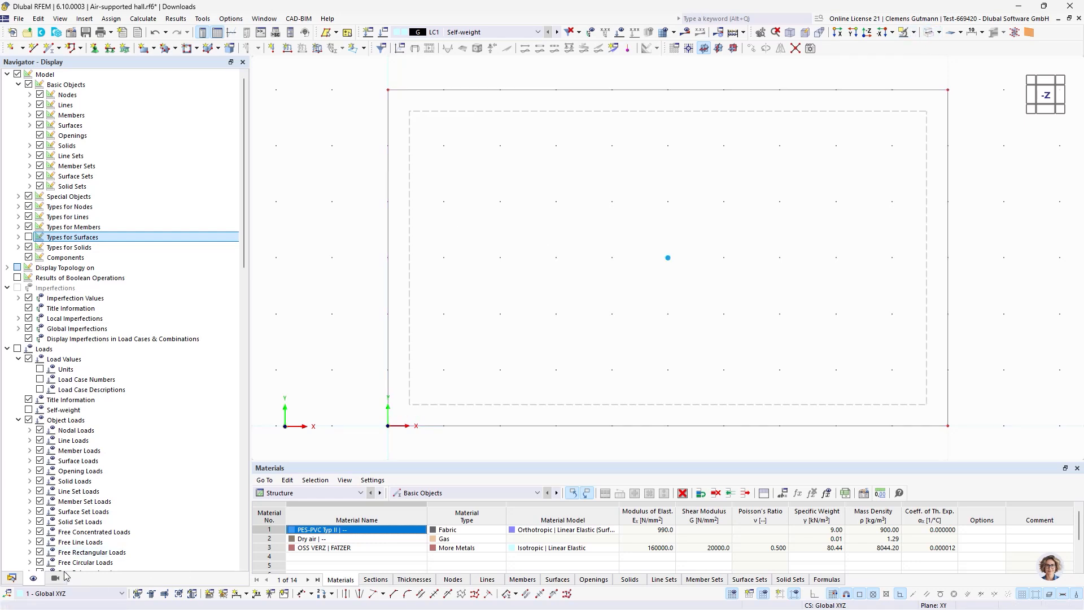
pyautogui.click(19, 579)
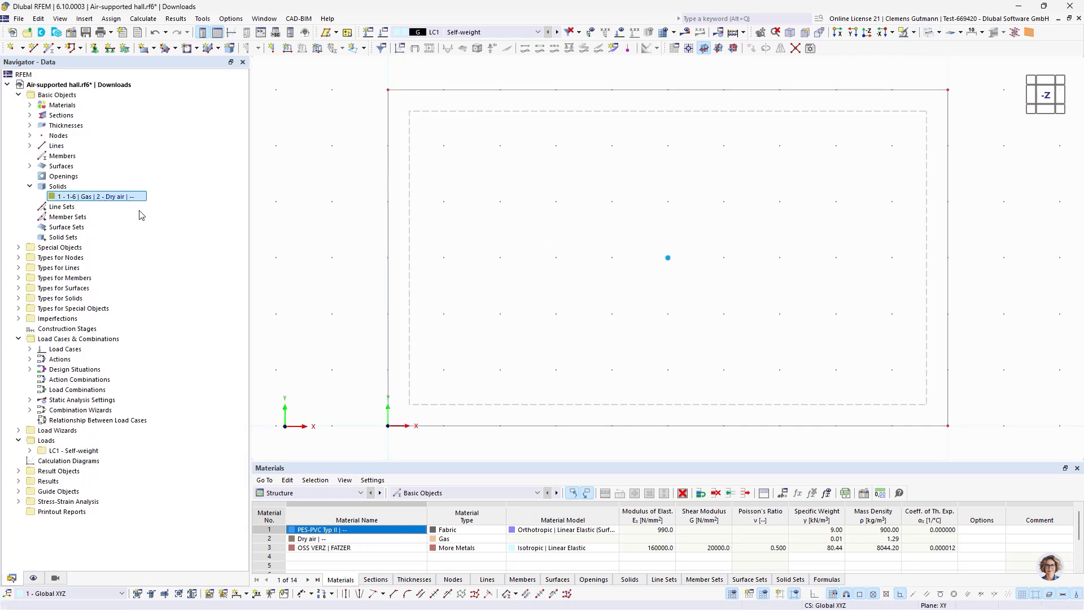
# Start continuous simple members of type Cable, check their section, and draw the first cable from (0, 5, 0) to (1, 6, 0) m
pyautogui.click(59, 48)
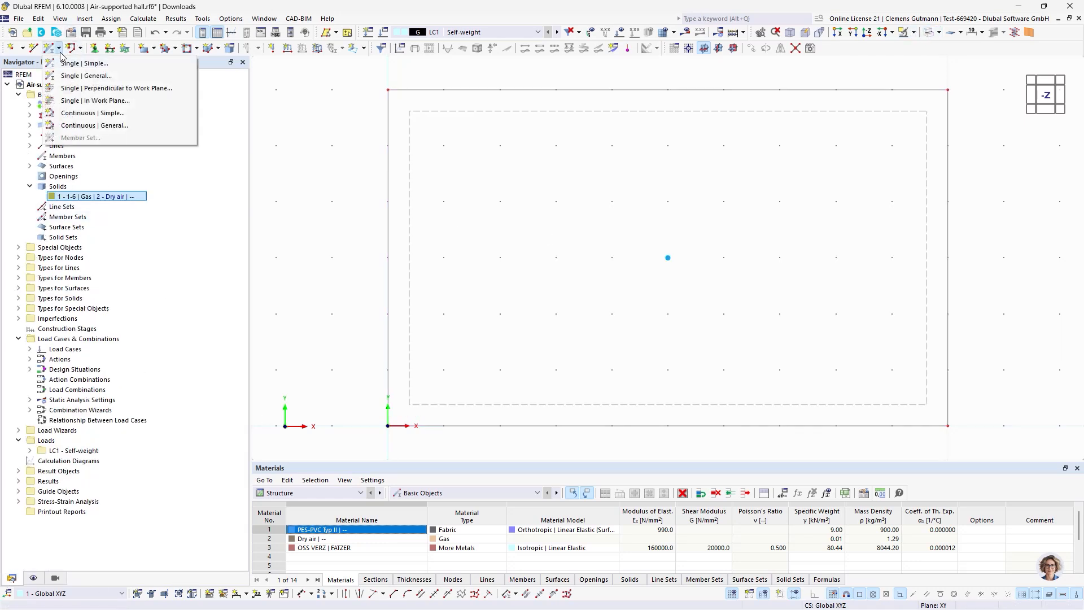
pyautogui.click(109, 113)
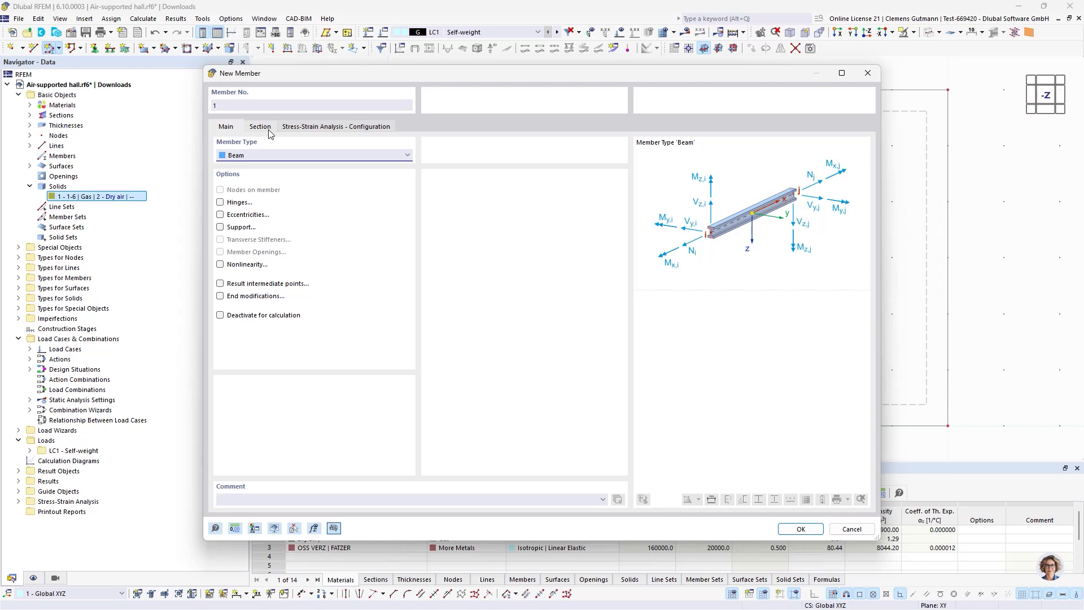
pyautogui.click(265, 156)
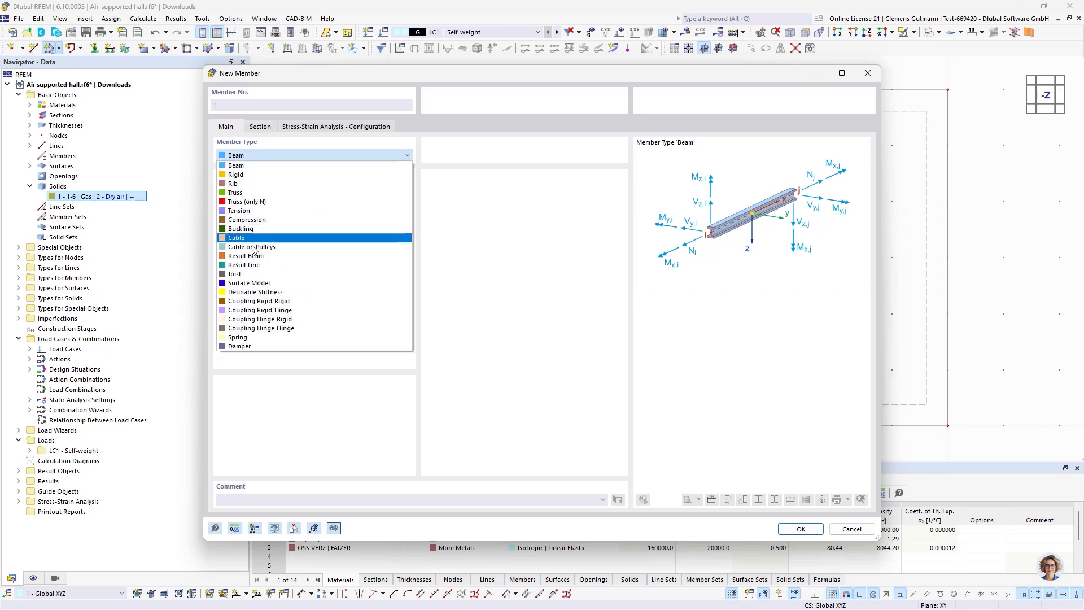
pyautogui.click(265, 234)
pyautogui.click(261, 127)
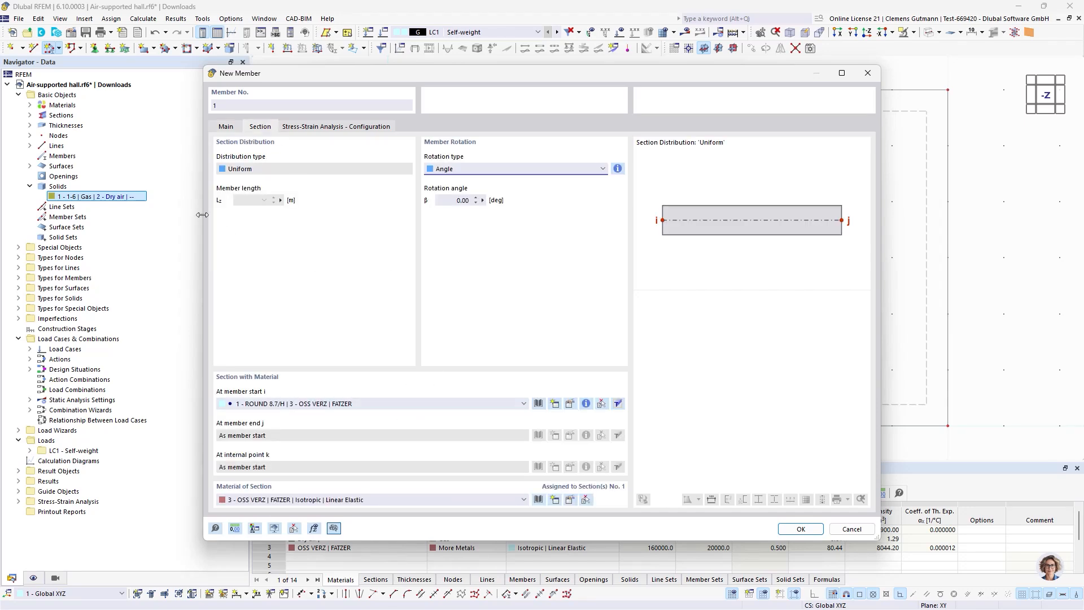
pyautogui.click(226, 126)
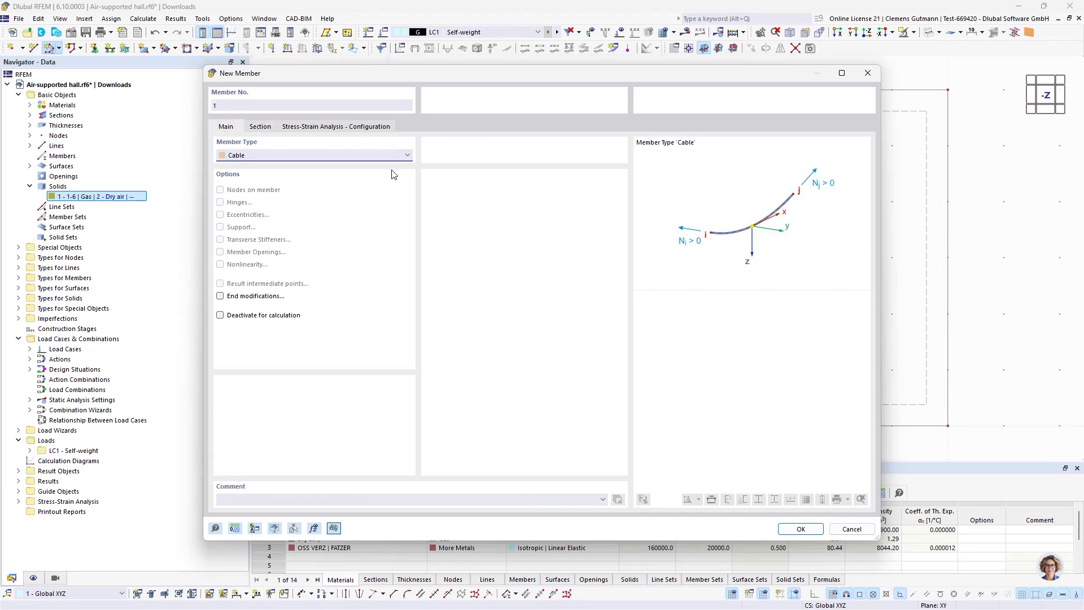
pyautogui.click(795, 528)
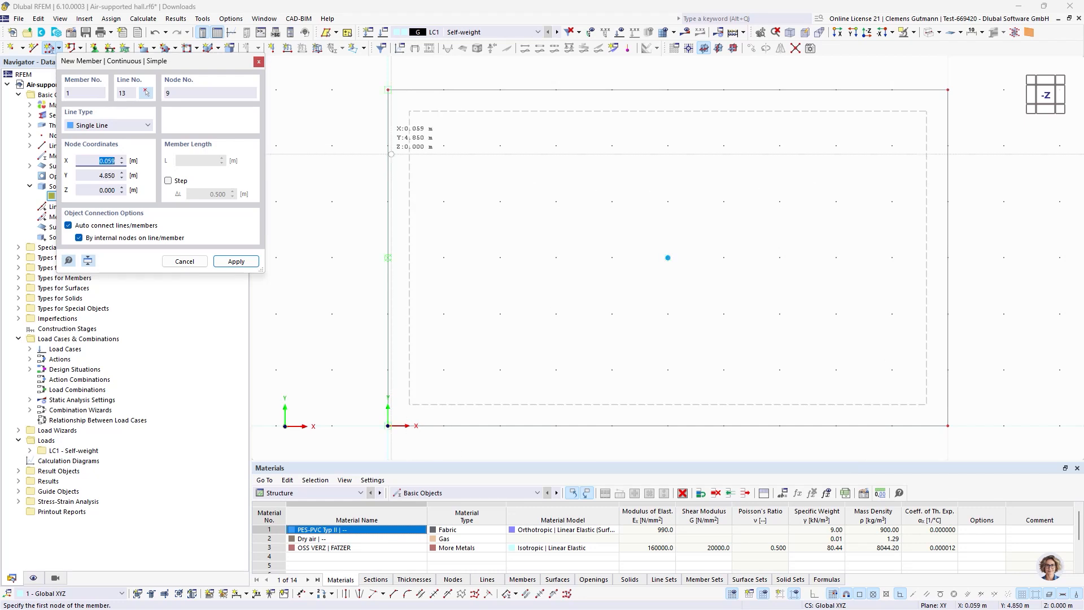
pyautogui.click(387, 145)
pyautogui.click(443, 89)
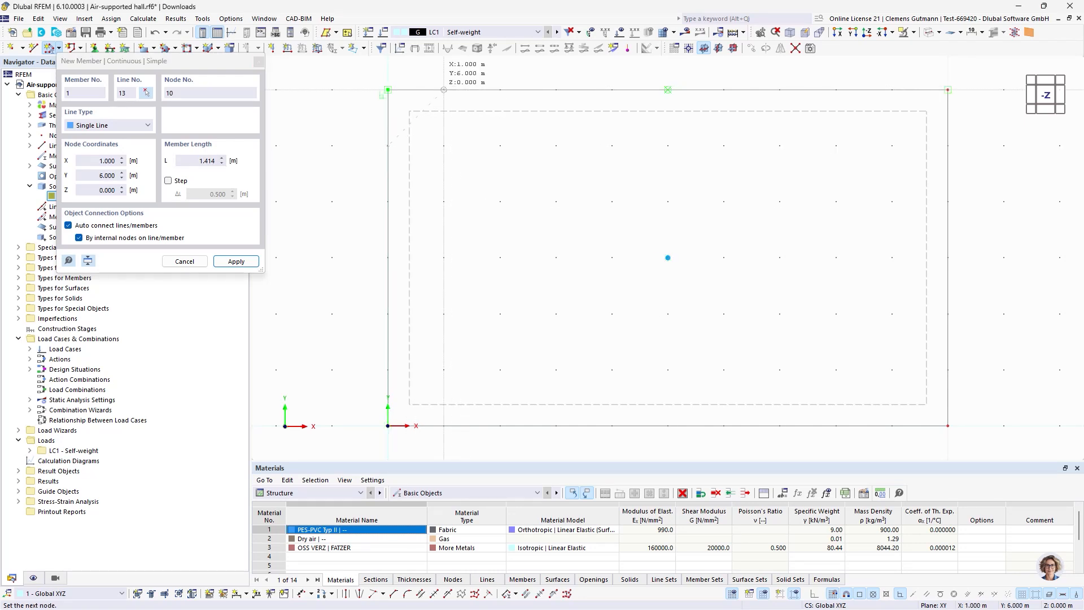
pyautogui.click(387, 257)
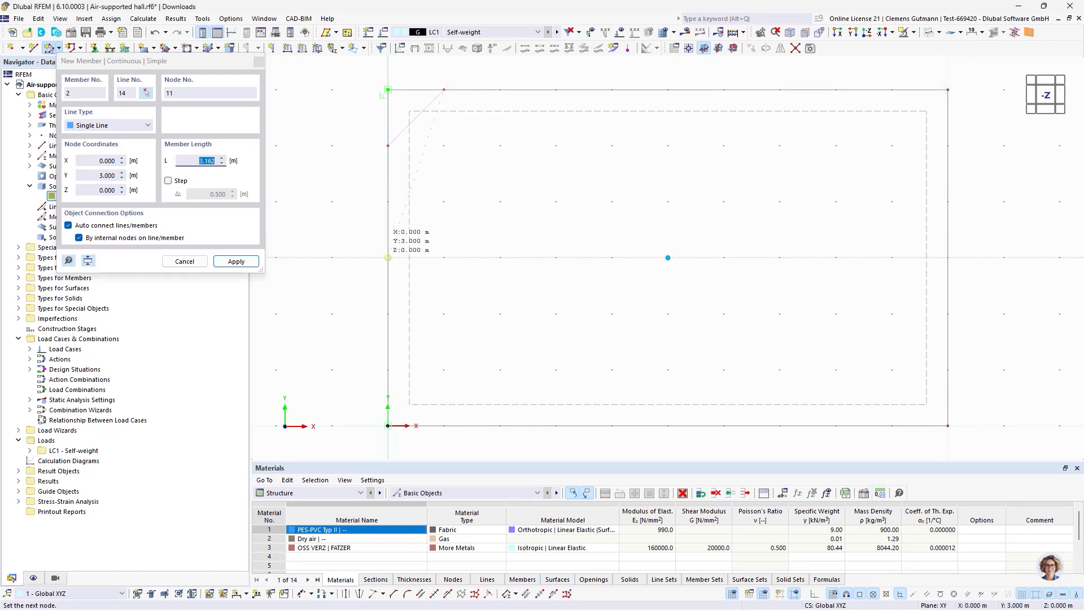
pyautogui.press('Escape')
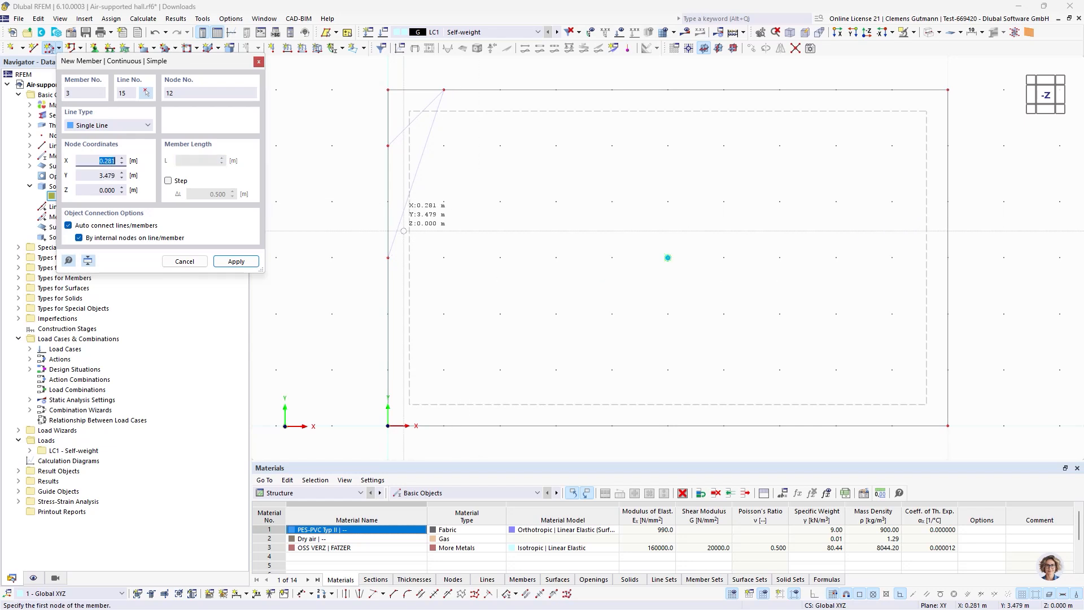
pyautogui.click(157, 35)
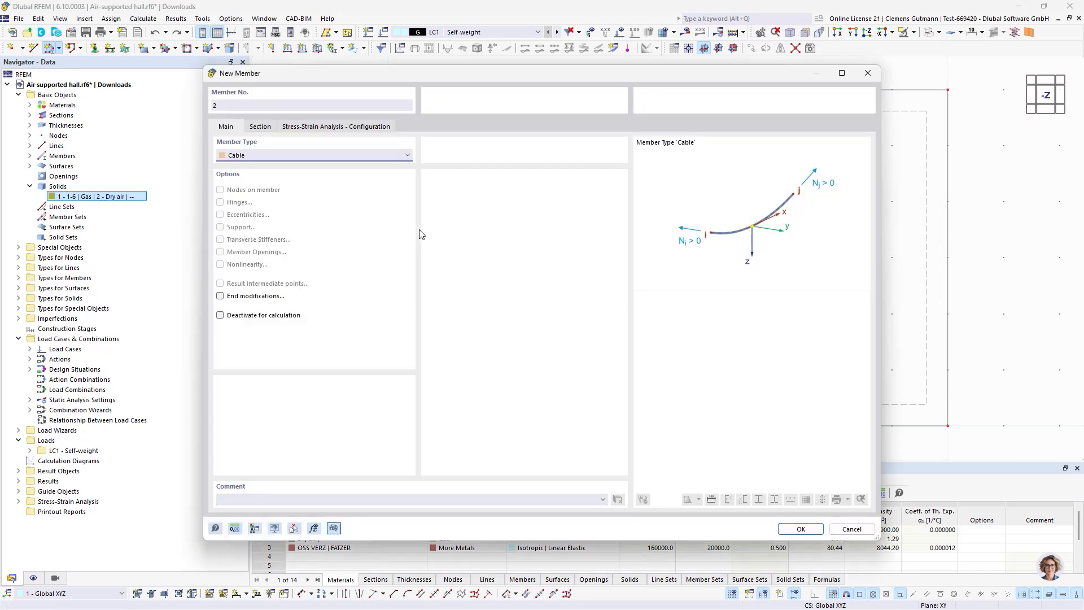
# Draw a second diagonal run of cables from (0, 3, 0) through (1, 4, 0) and (2, 5, 0) to (3, 6, 0) m
pyautogui.click(779, 531)
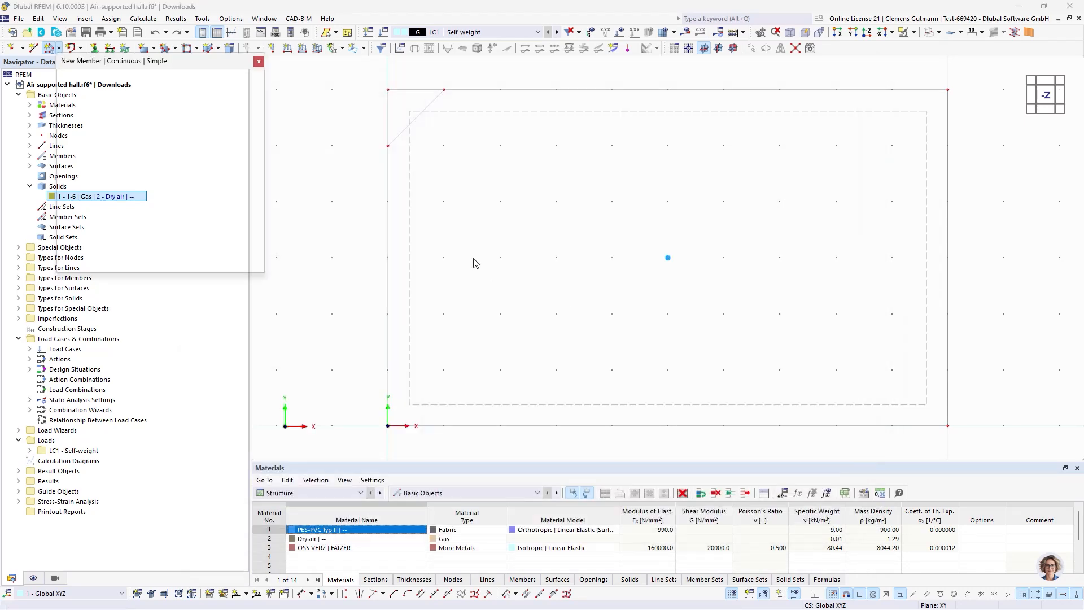
pyautogui.click(388, 258)
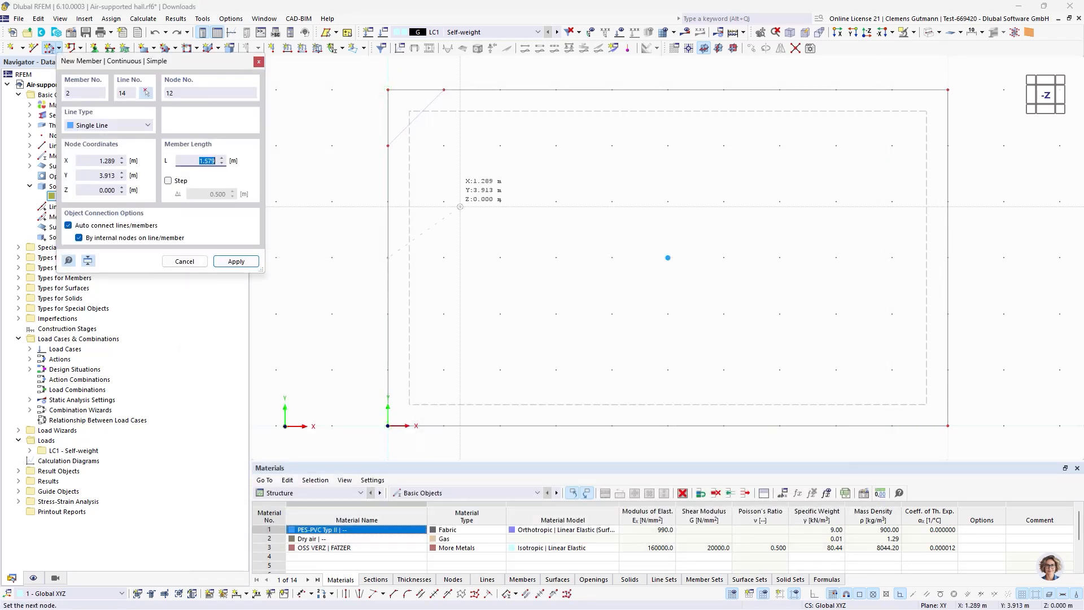
pyautogui.click(444, 202)
pyautogui.click(499, 146)
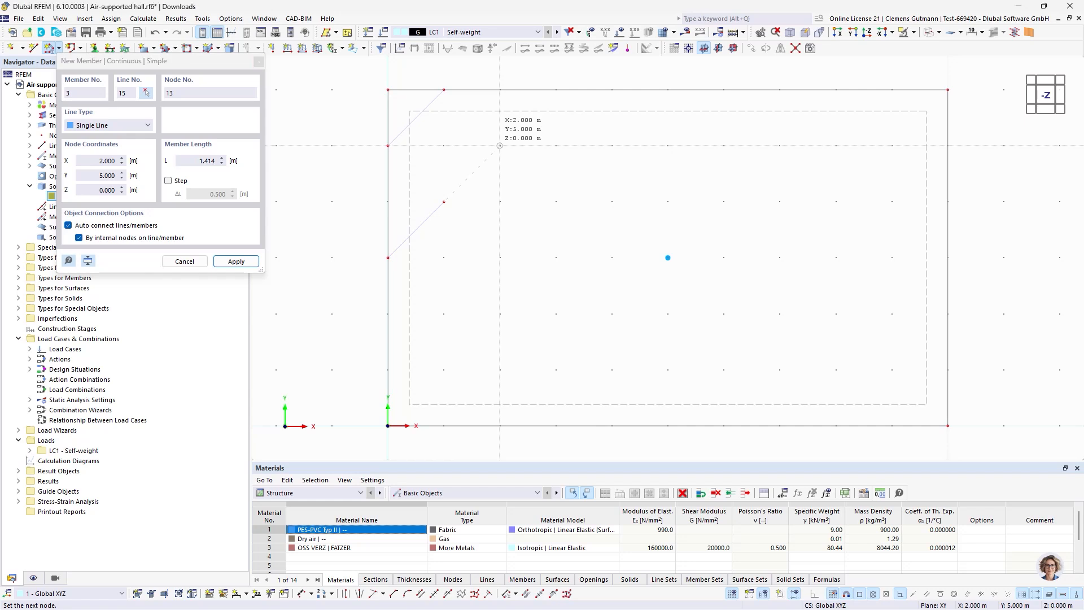
pyautogui.click(555, 89)
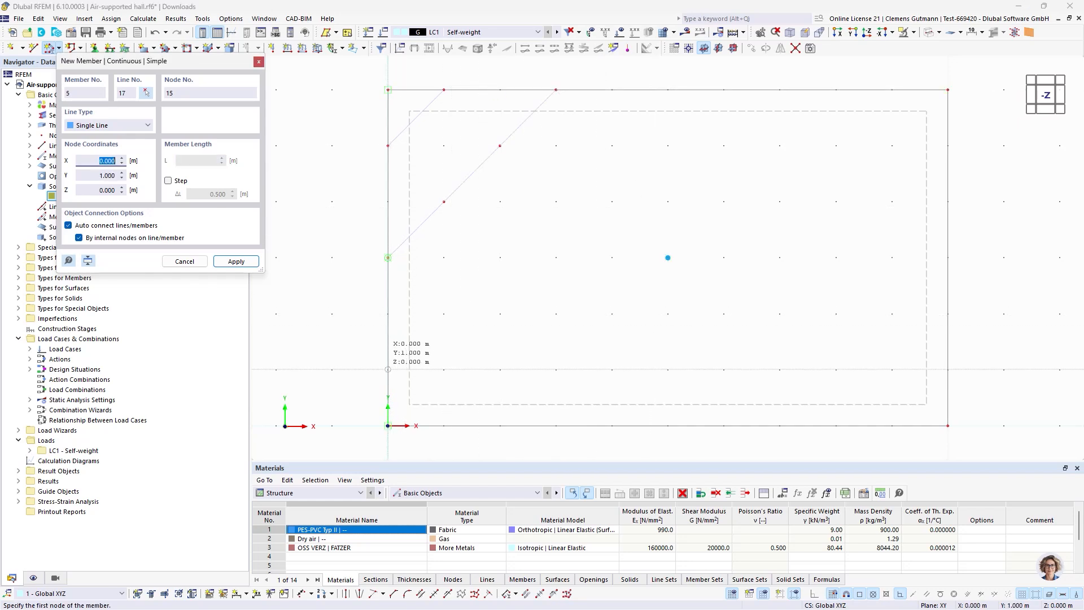
# Draw a third diagonal run of cables from (0, 1, 0) to (5, 6, 0) m, with a node at every 1 m grid point
pyautogui.click(388, 369)
pyautogui.click(443, 313)
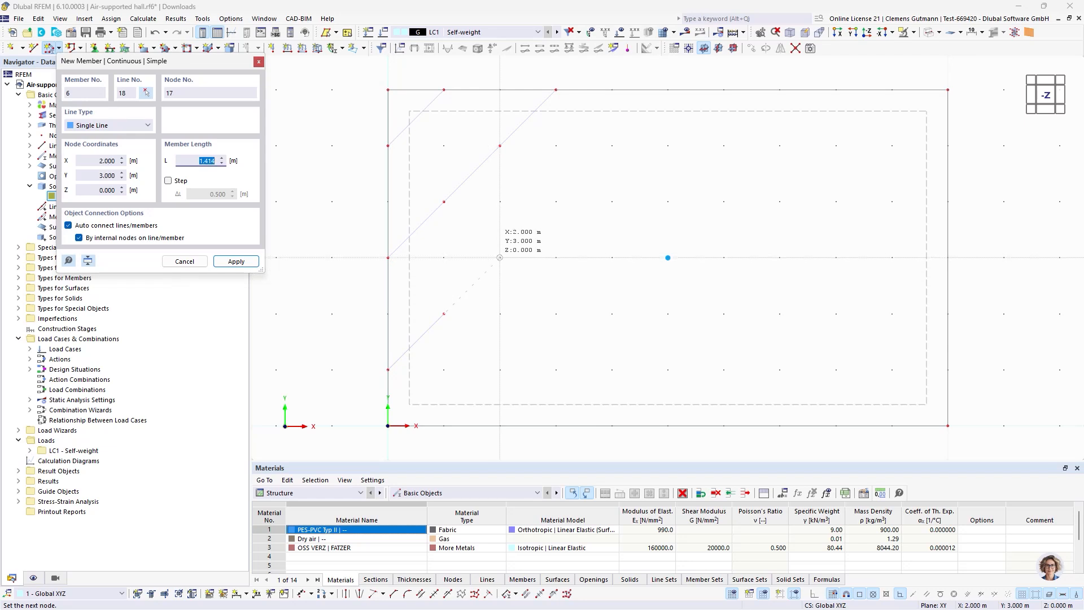
pyautogui.click(499, 257)
pyautogui.click(555, 202)
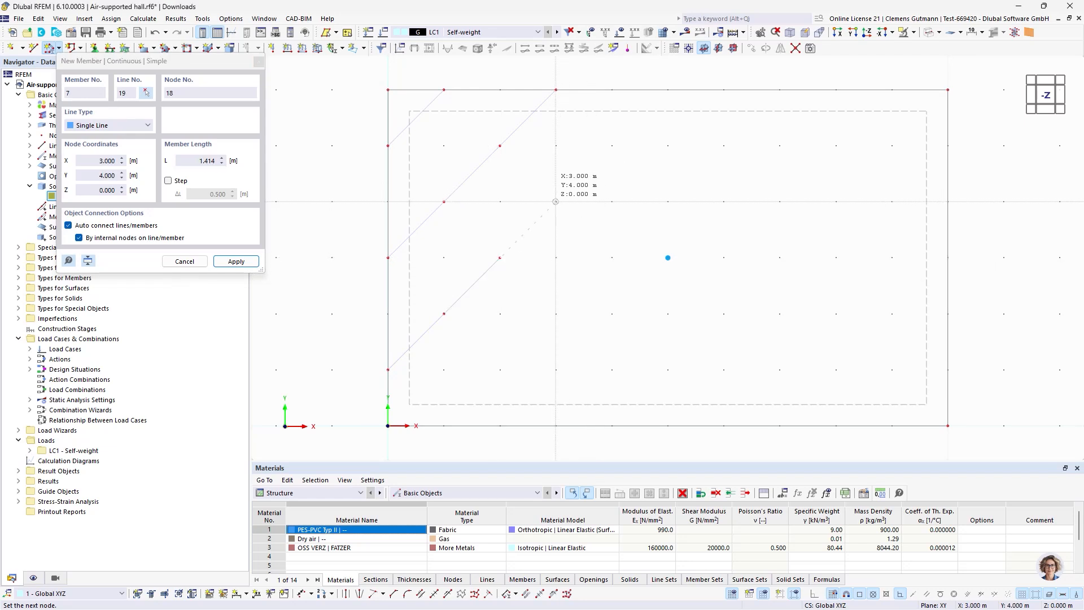
pyautogui.click(611, 146)
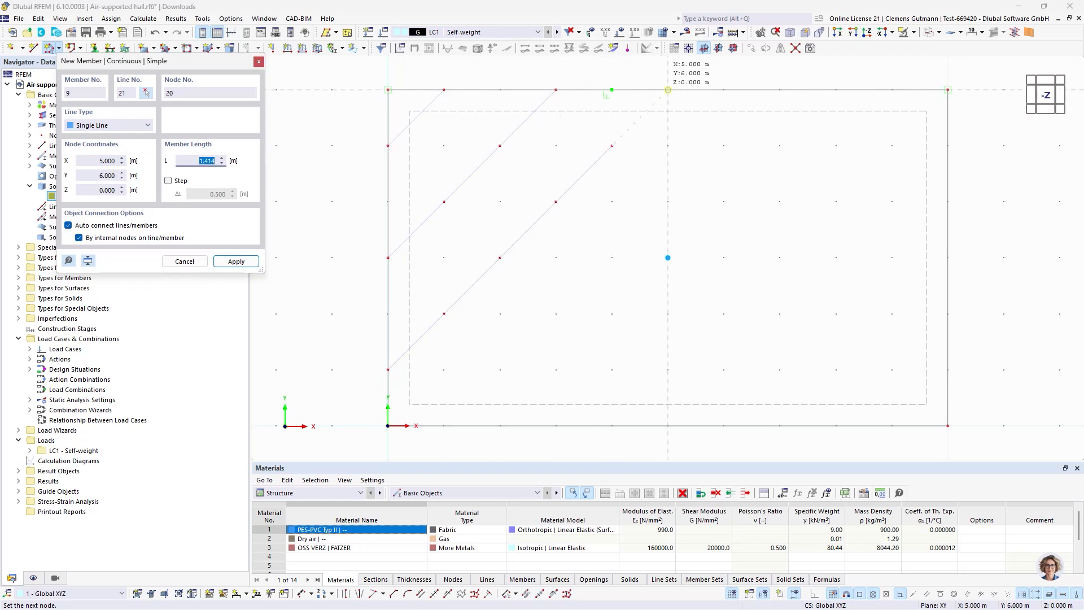
pyautogui.click(667, 90)
pyautogui.press('Escape')
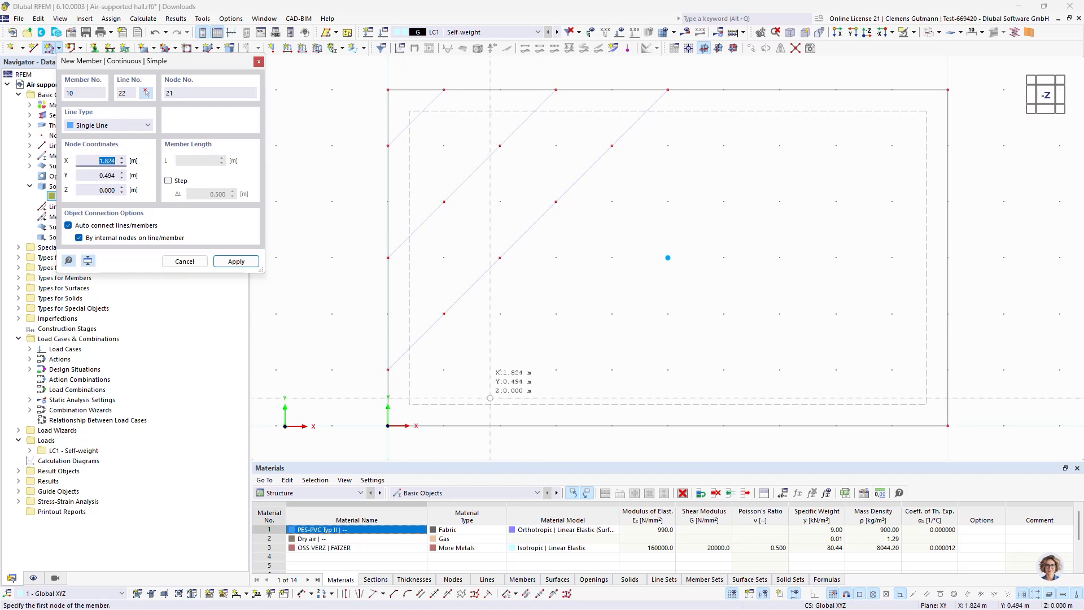
# Draw a fourth diagonal run of cables from (1, 0, 0) to (7, 6, 0) m, with a node at every 1 m grid point
pyautogui.click(444, 425)
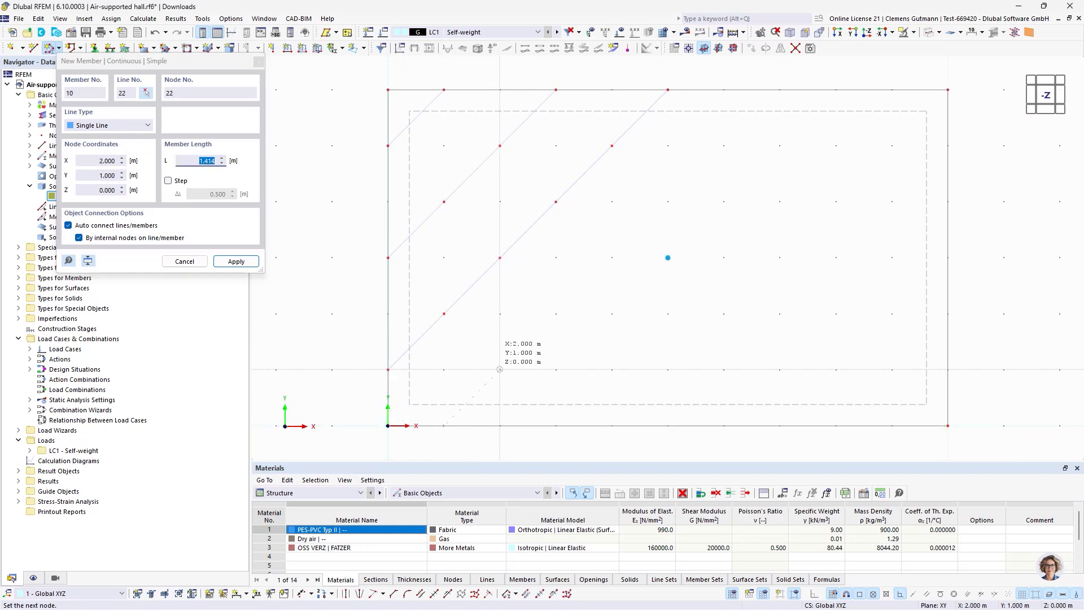
pyautogui.click(500, 369)
pyautogui.click(556, 314)
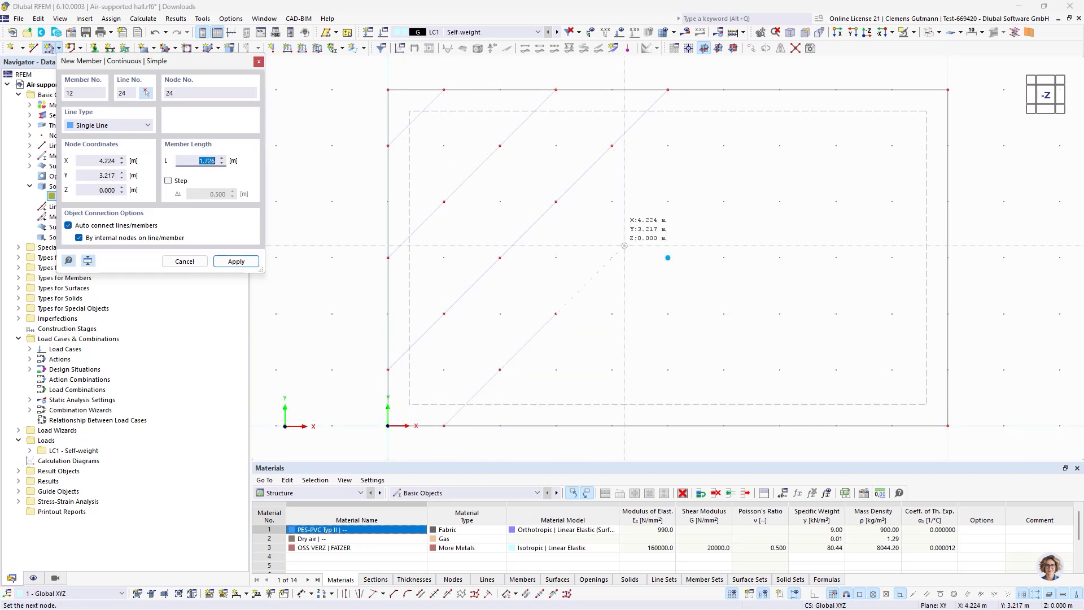
pyautogui.click(611, 257)
pyautogui.click(667, 201)
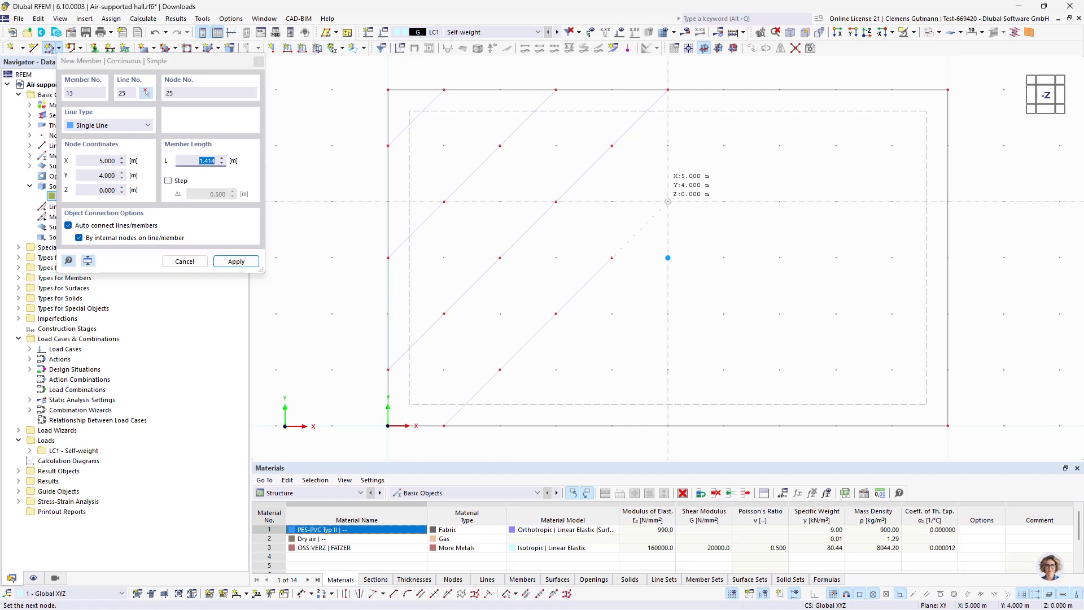
pyautogui.click(723, 145)
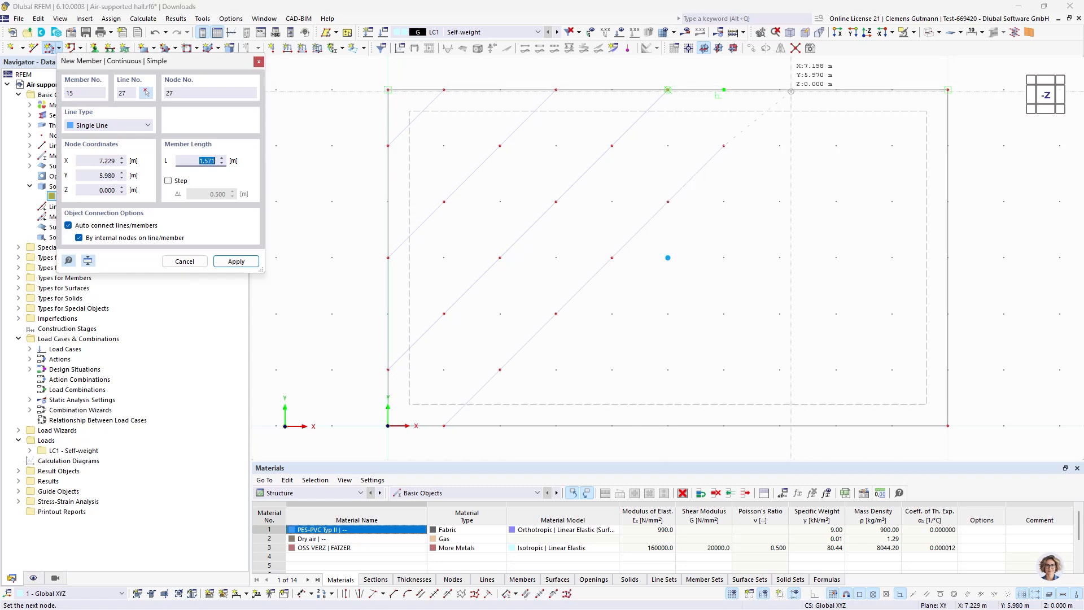
pyautogui.click(779, 89)
pyautogui.press('Escape')
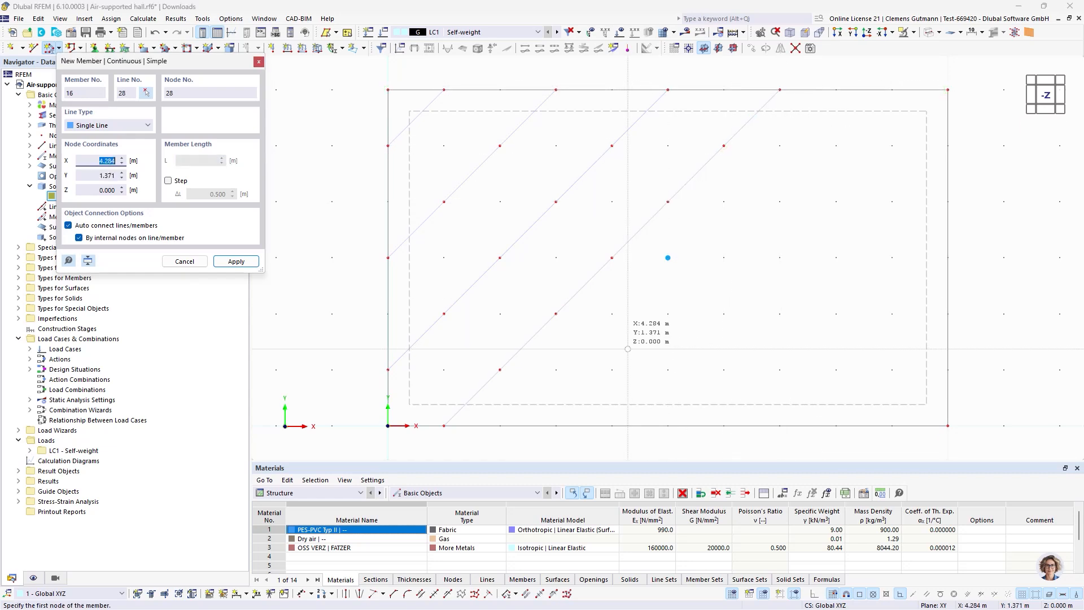
# Draw a fifth diagonal run of cables from (3, 0, 0) to (9, 6, 0) m, with a node at every 1 m grid point
pyautogui.click(555, 425)
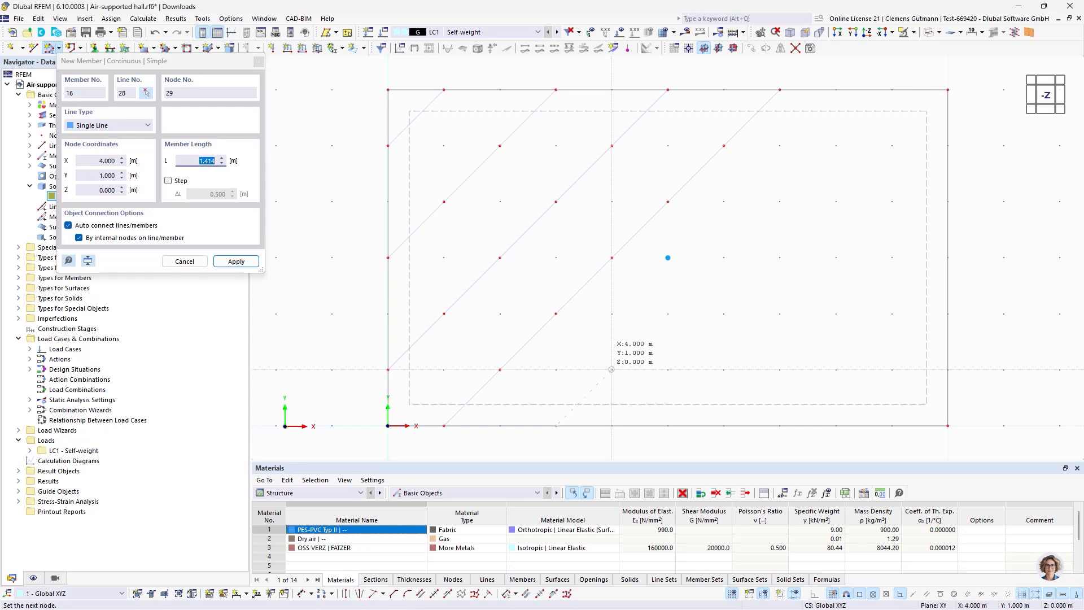
pyautogui.click(668, 313)
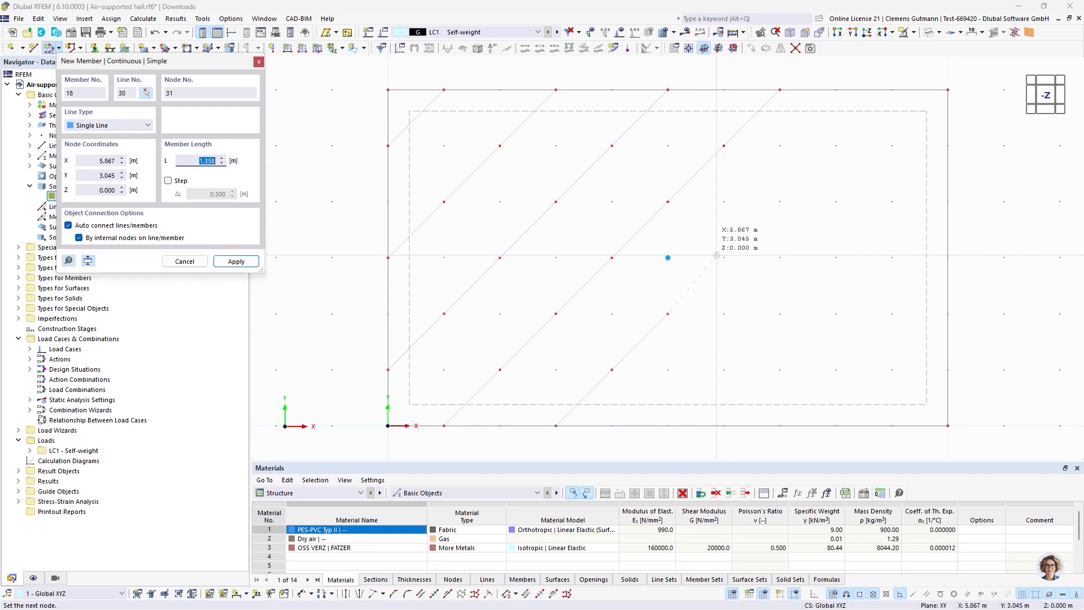
pyautogui.click(724, 257)
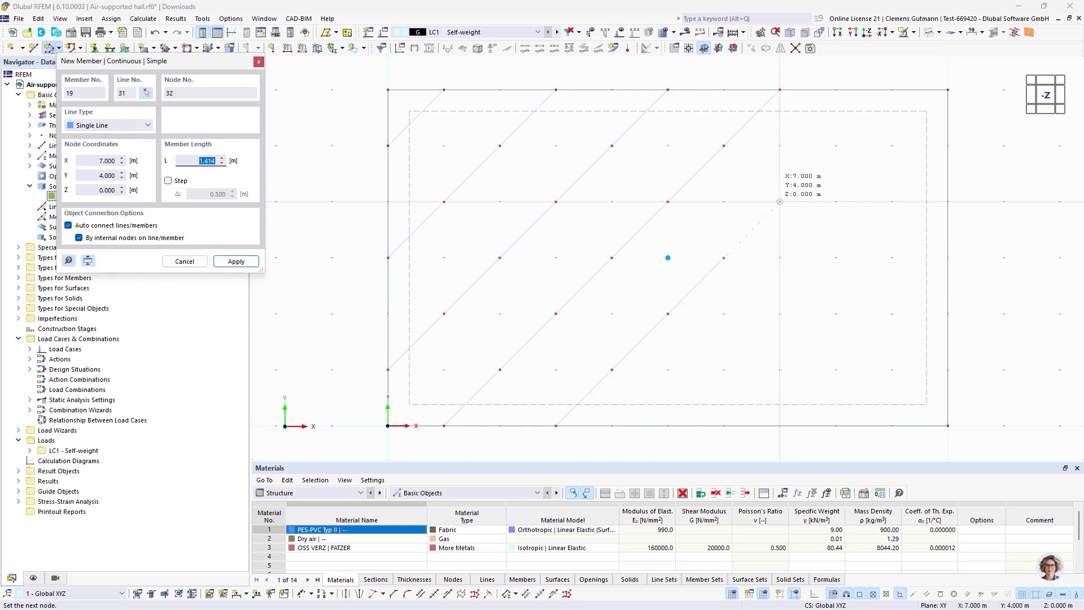
pyautogui.click(780, 202)
pyautogui.click(835, 145)
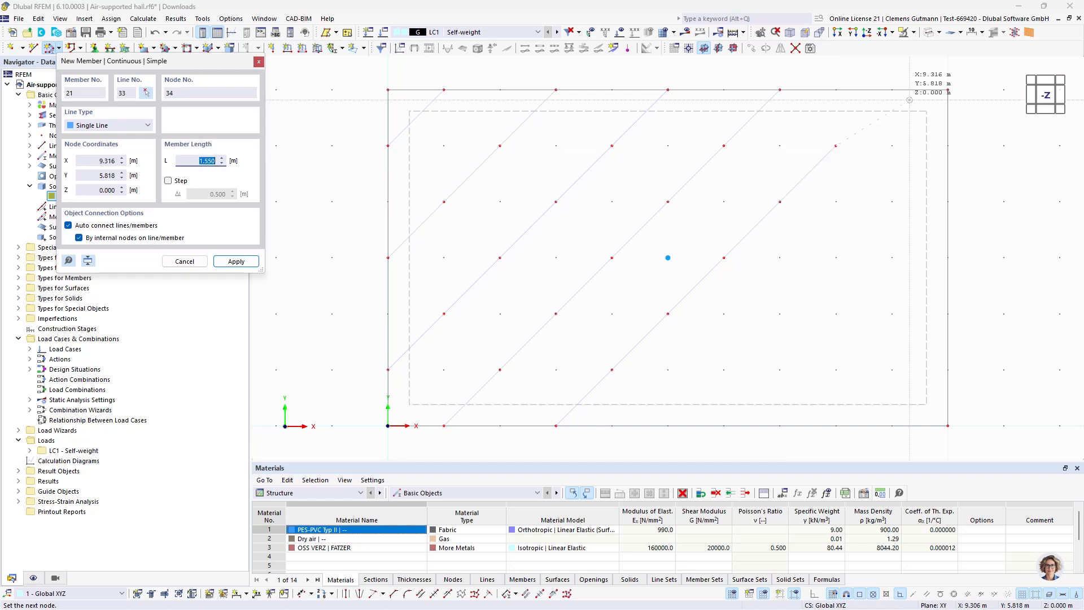
pyautogui.click(891, 90)
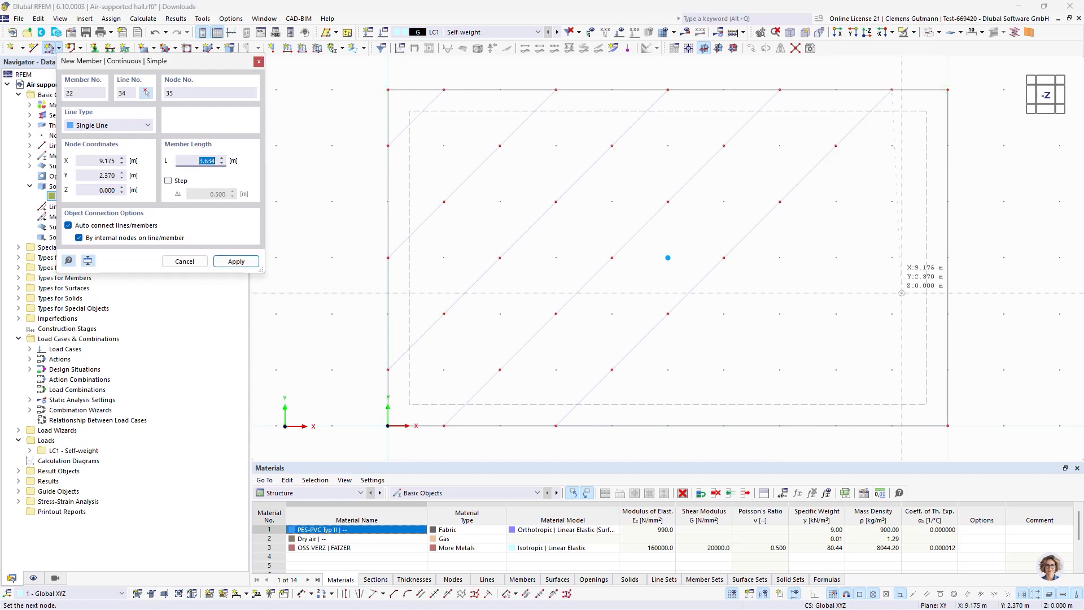
# Draw a sixth diagonal run of cables from (5, 0, 0) to (10, 5, 0) m, with a node at every 1 m grid point
pyautogui.click(673, 423)
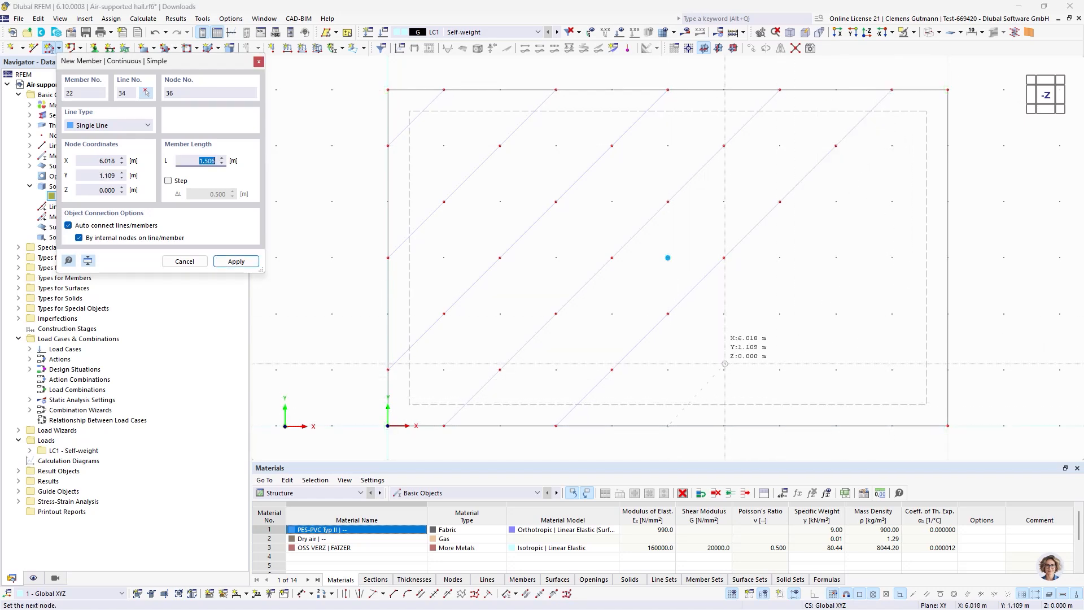
pyautogui.click(723, 369)
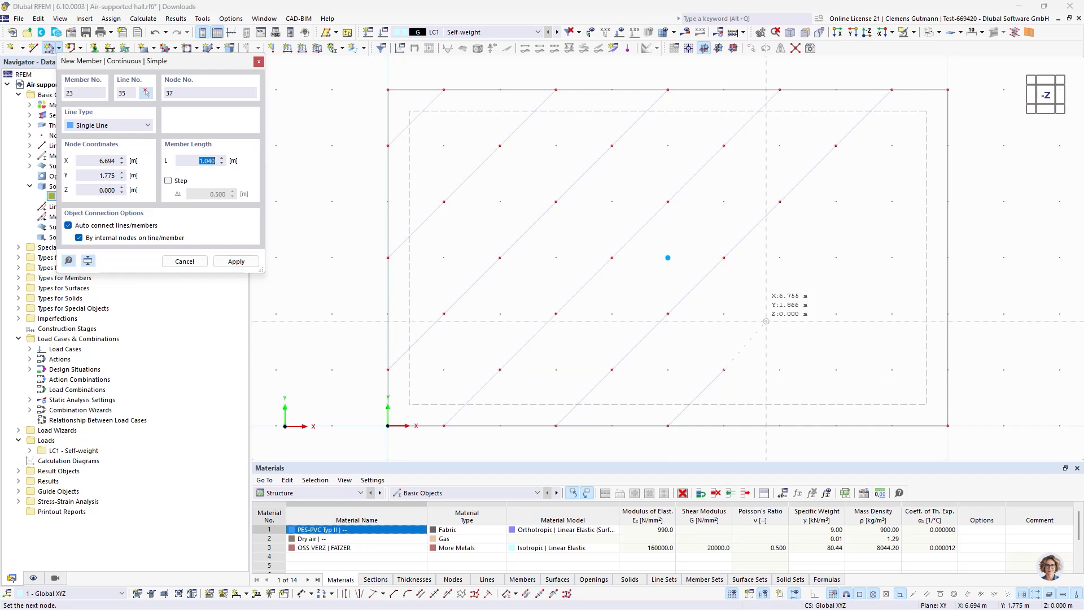
pyautogui.click(780, 313)
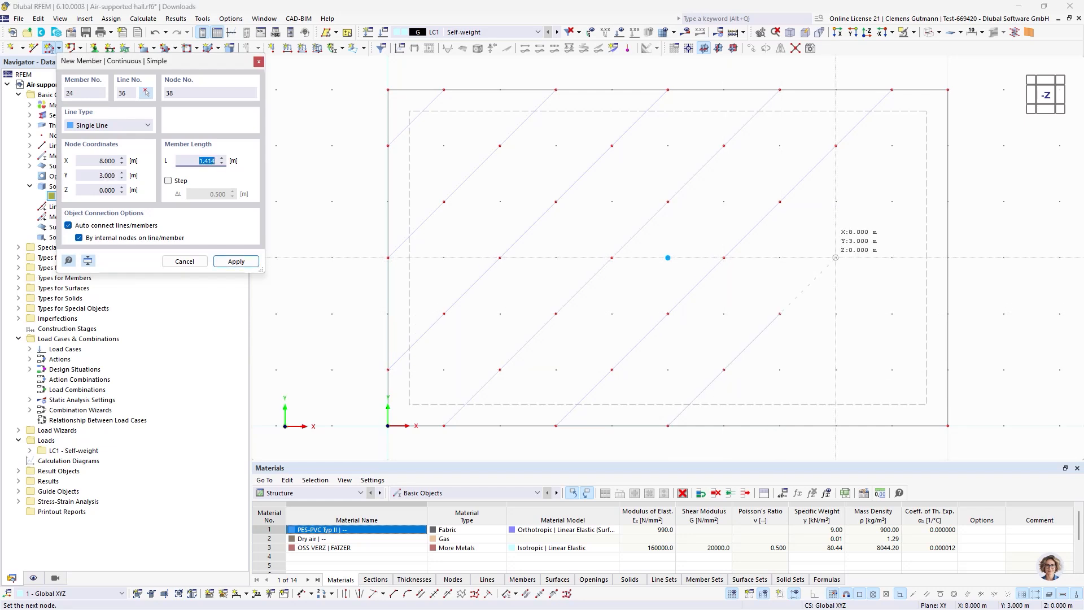
pyautogui.click(835, 258)
pyautogui.click(892, 202)
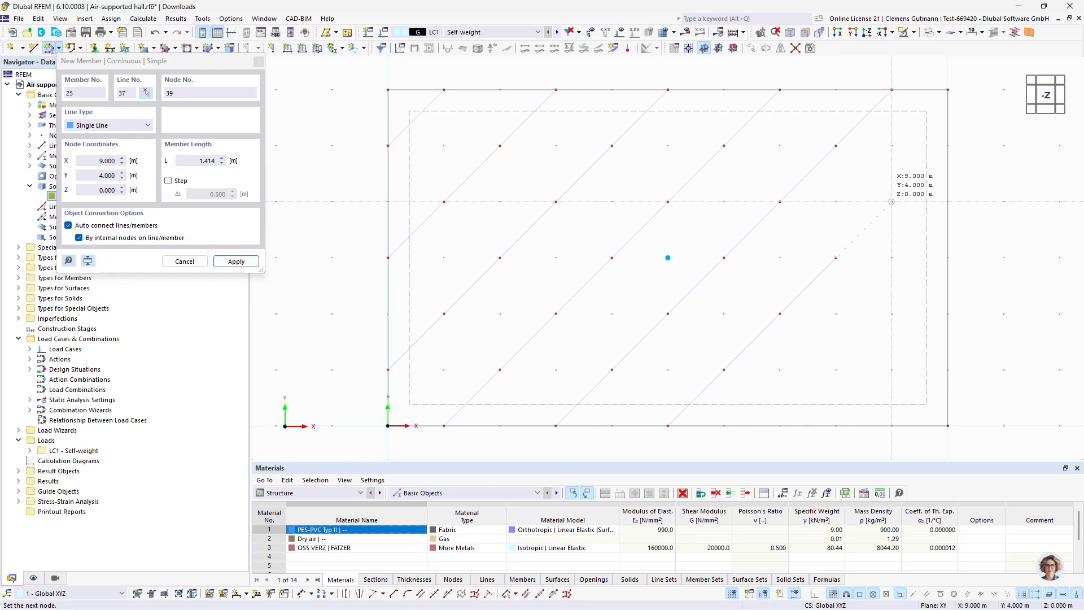
pyautogui.click(948, 145)
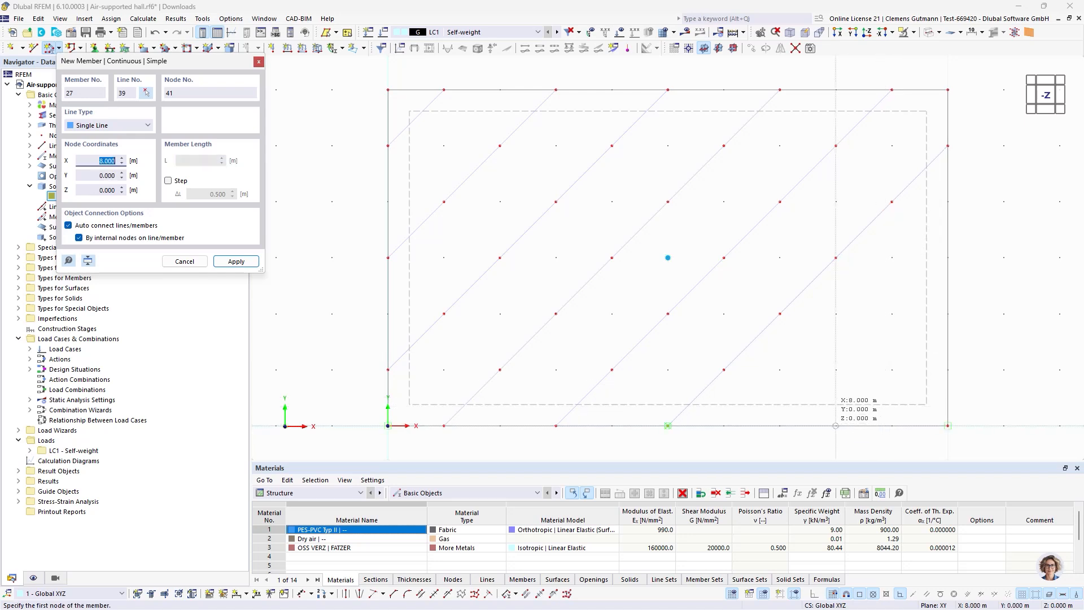
# Draw the last two diagonal cable runs from (7, 0, 0) to (10, 3, 0) m and from (9, 0, 0) to (10, 1, 0) m
pyautogui.click(779, 425)
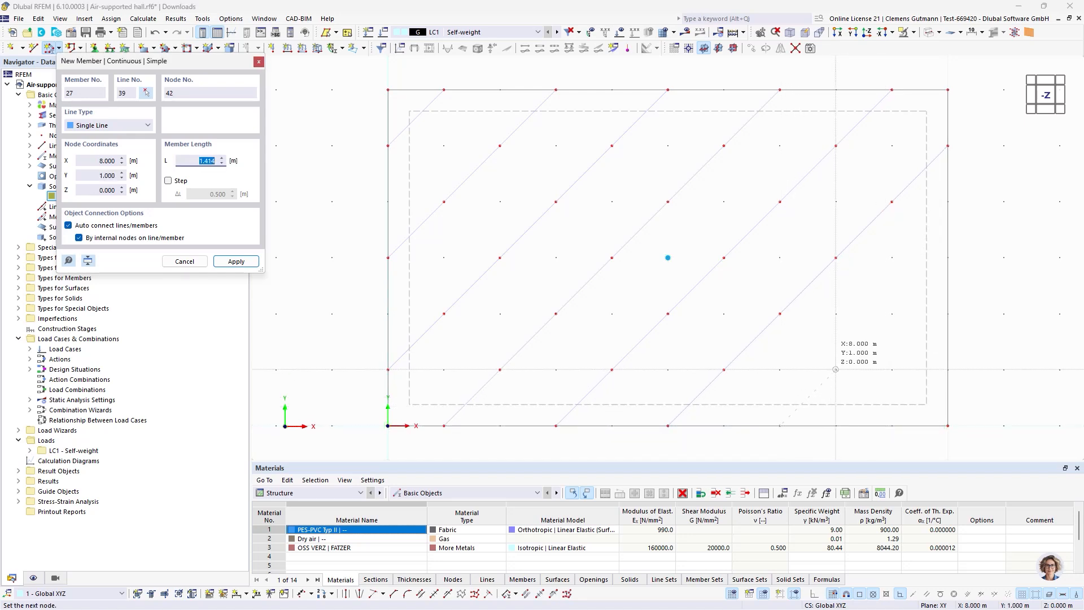
pyautogui.click(892, 313)
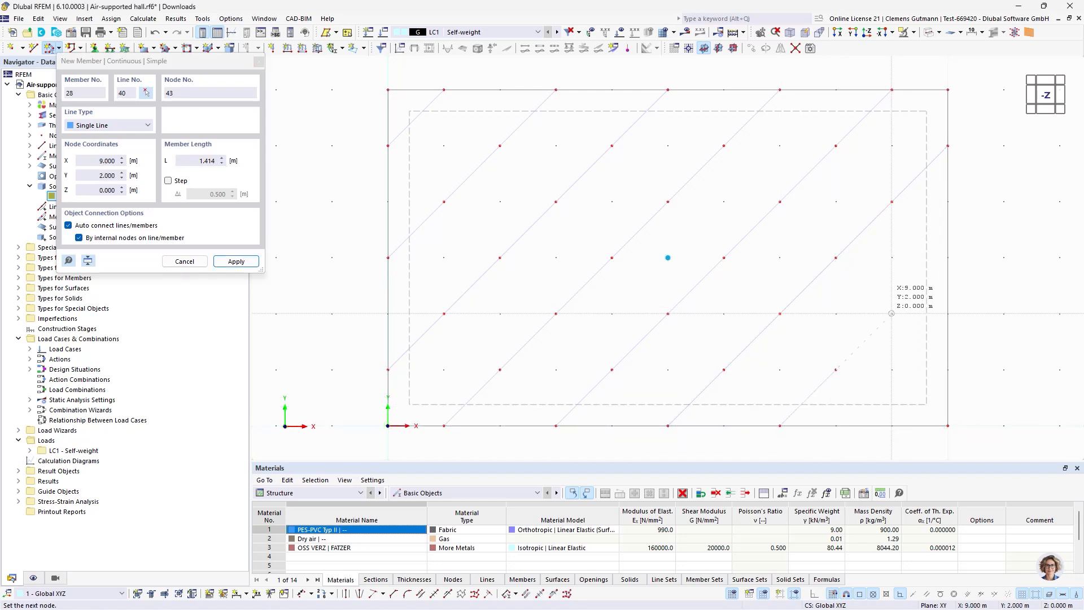
pyautogui.click(948, 258)
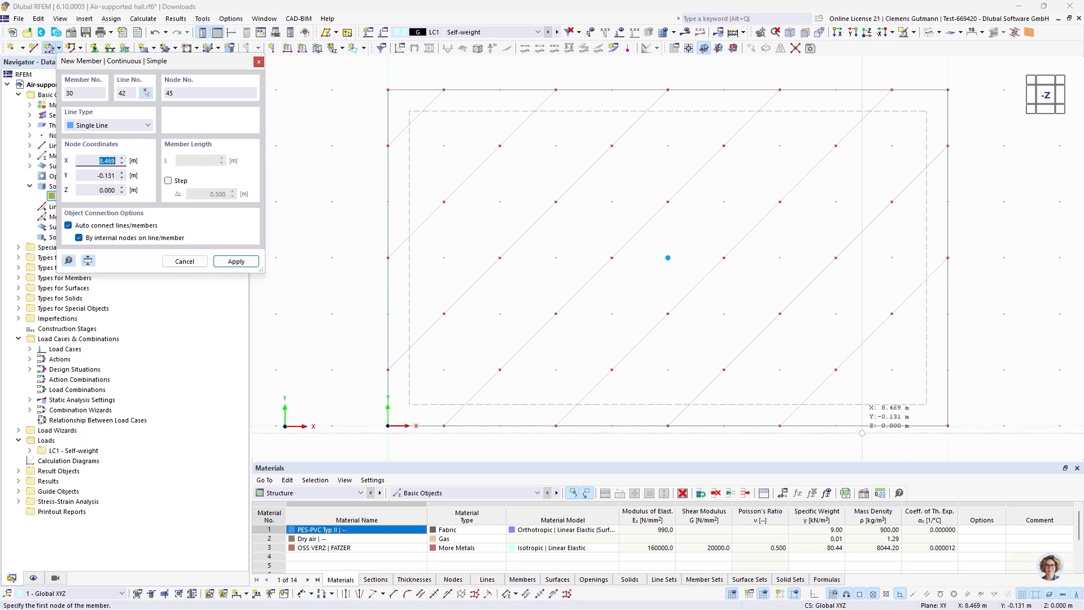
pyautogui.click(947, 370)
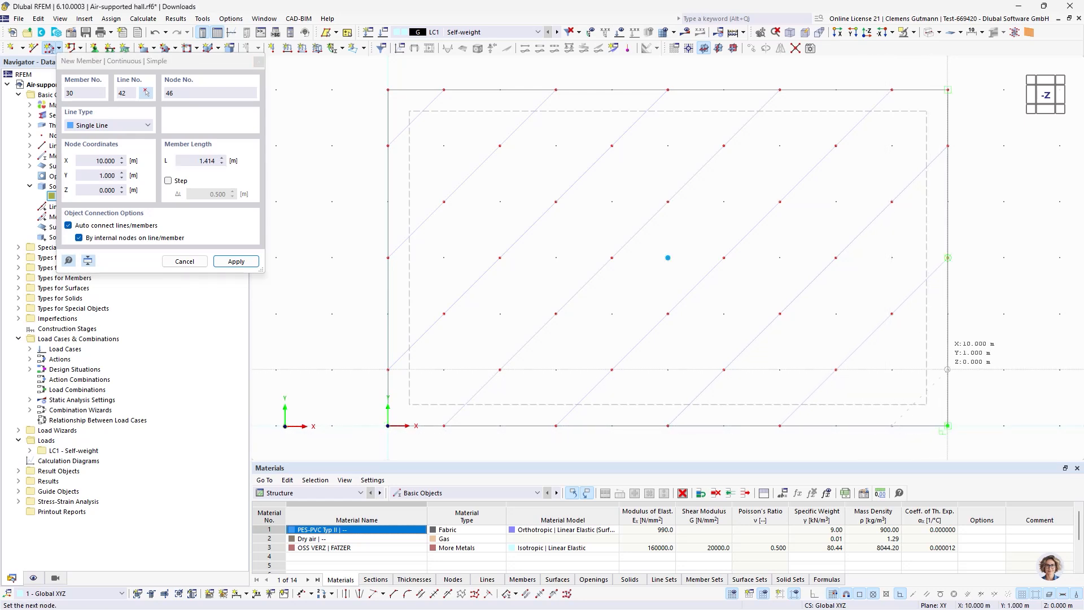
pyautogui.rightClick(948, 370)
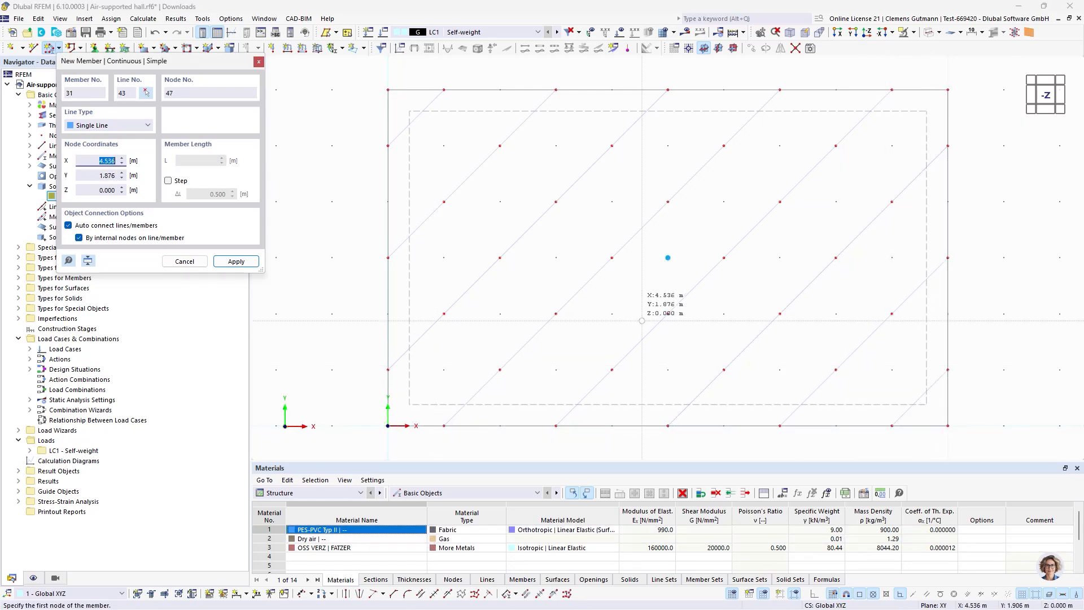
pyautogui.press('Escape')
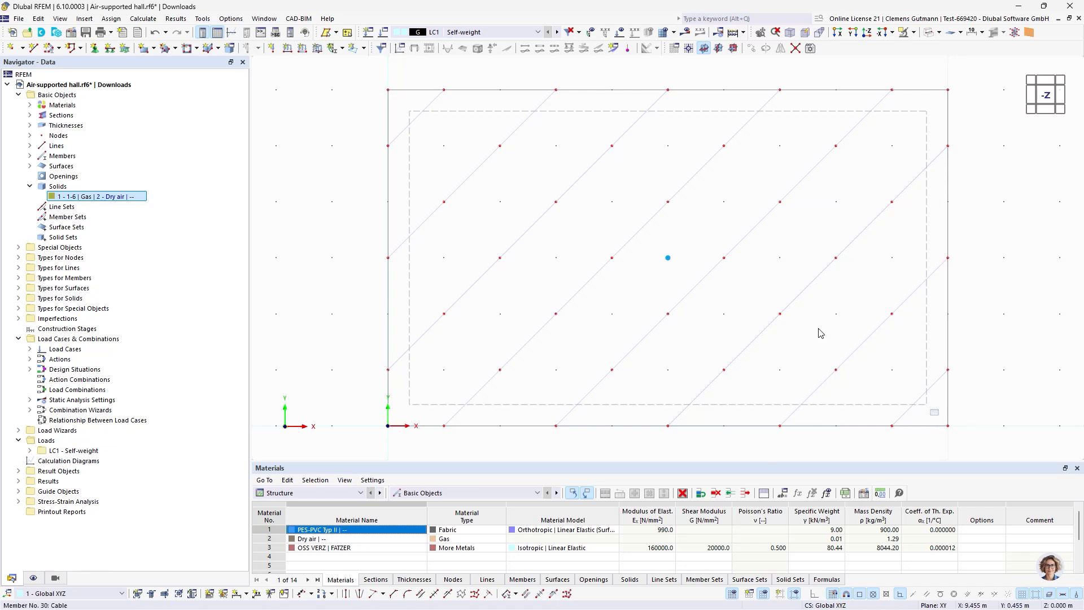
# Mirror all diagonal cables as a copy about a plane parallel to YZ through X = 5 m, leaving the border and surfaces out of the selection
pyautogui.moveTo(938, 417); pyautogui.dragTo(397, 102)
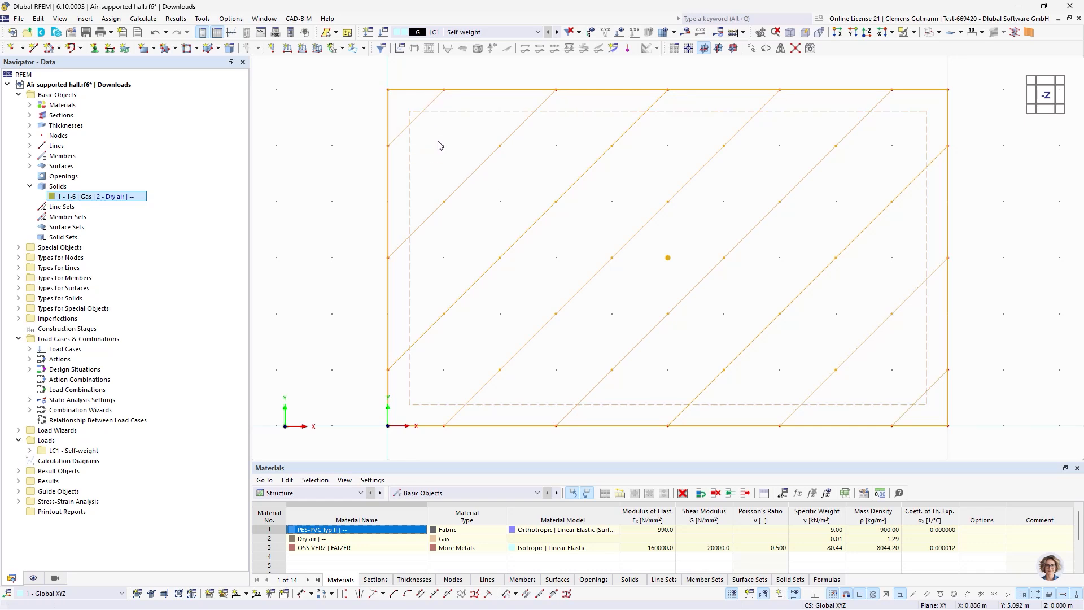
pyautogui.moveTo(930, 418); pyautogui.dragTo(403, 105)
pyautogui.moveTo(454, 140); pyautogui.dragTo(408, 105)
pyautogui.moveTo(676, 272); pyautogui.dragTo(651, 234)
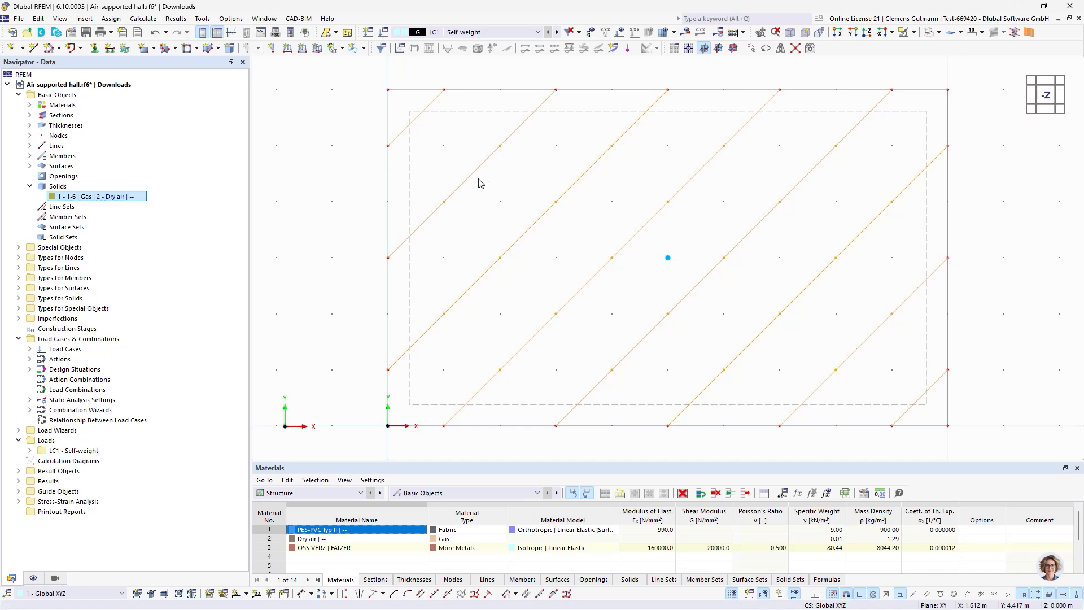
pyautogui.click(780, 49)
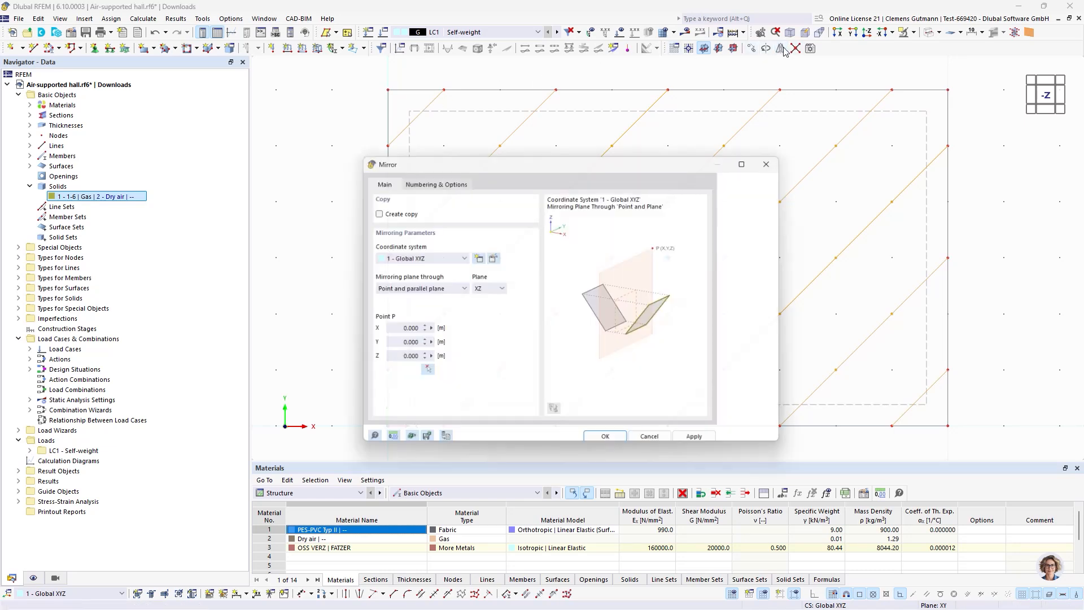
pyautogui.click(479, 293)
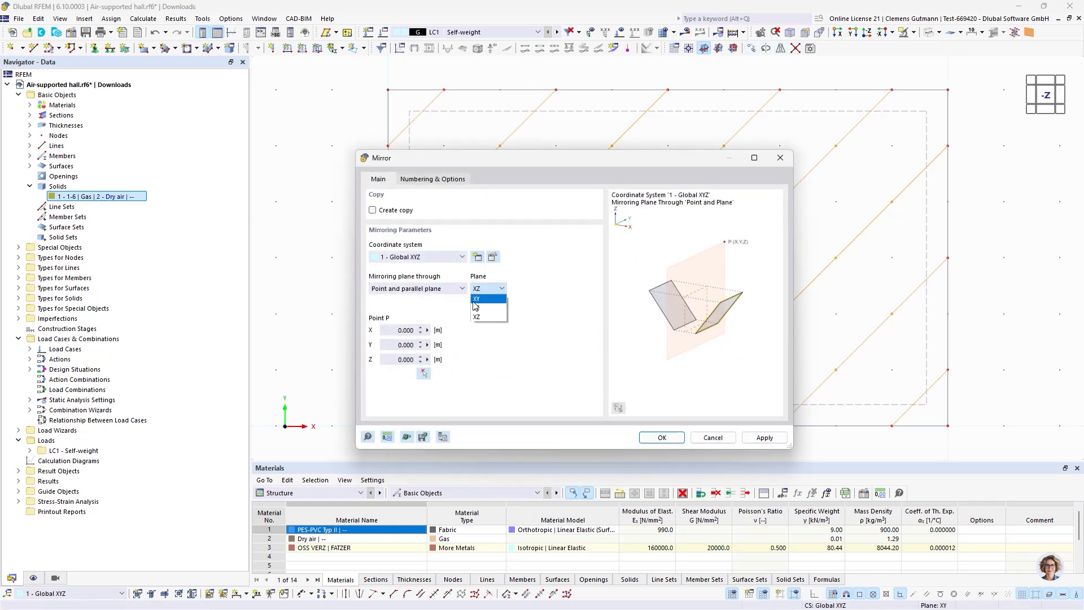
pyautogui.click(482, 309)
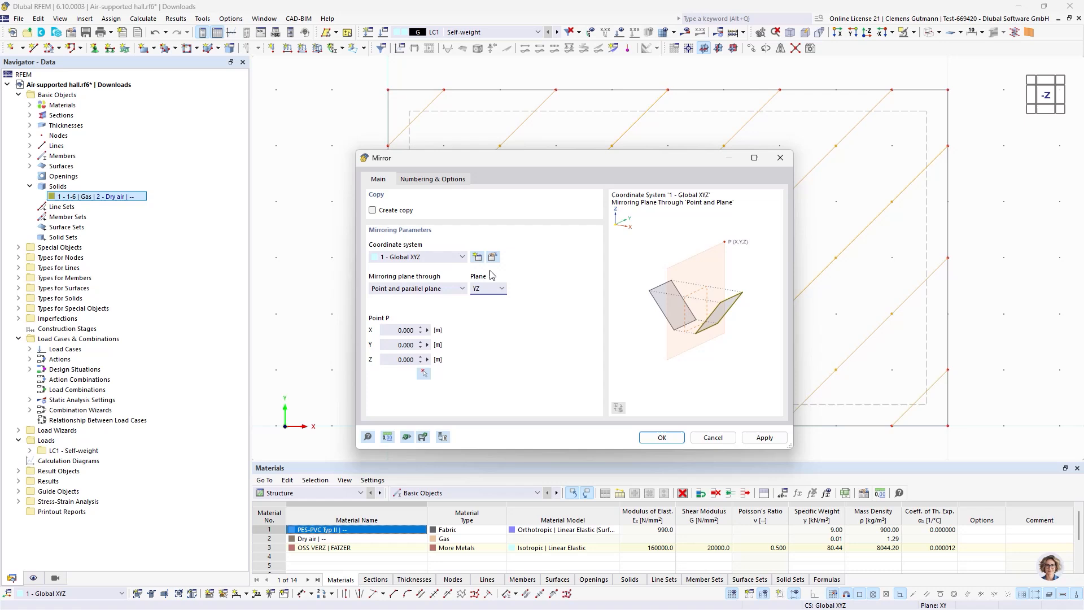
pyautogui.click(394, 210)
pyautogui.click(400, 345)
pyautogui.hotkey('shift', 'Tab')
pyautogui.write('5')
pyautogui.press('Tab')
pyautogui.click(665, 440)
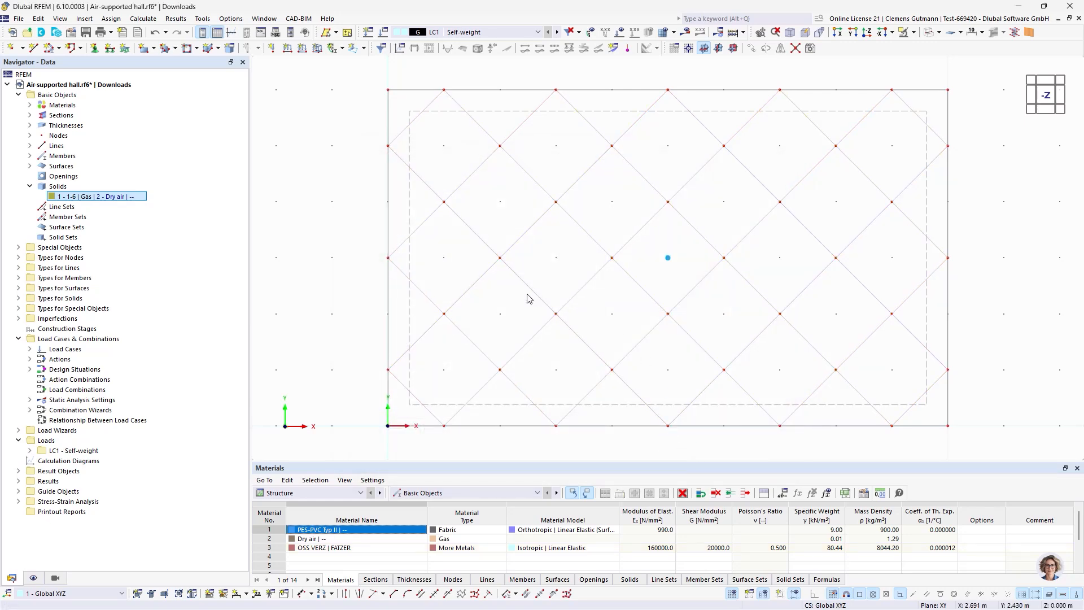
# Create a construction stage with the user-defined name Form-finding 1
pyautogui.scroll(-2, 525, 296)
pyautogui.scroll(1, 608, 342)
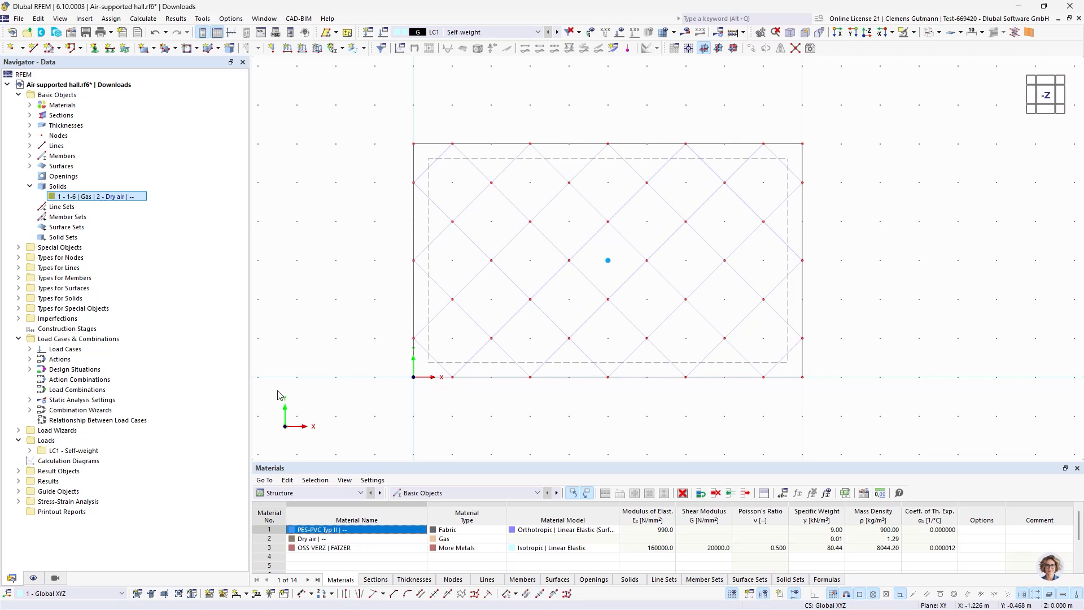
pyautogui.click(30, 186)
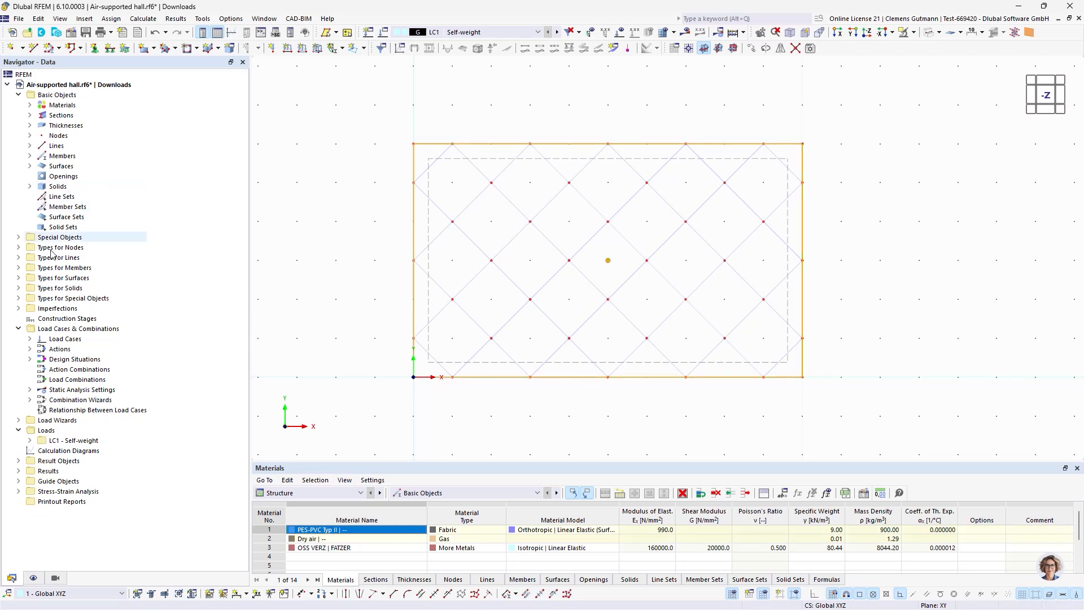
pyautogui.rightClick(64, 324)
pyautogui.click(113, 354)
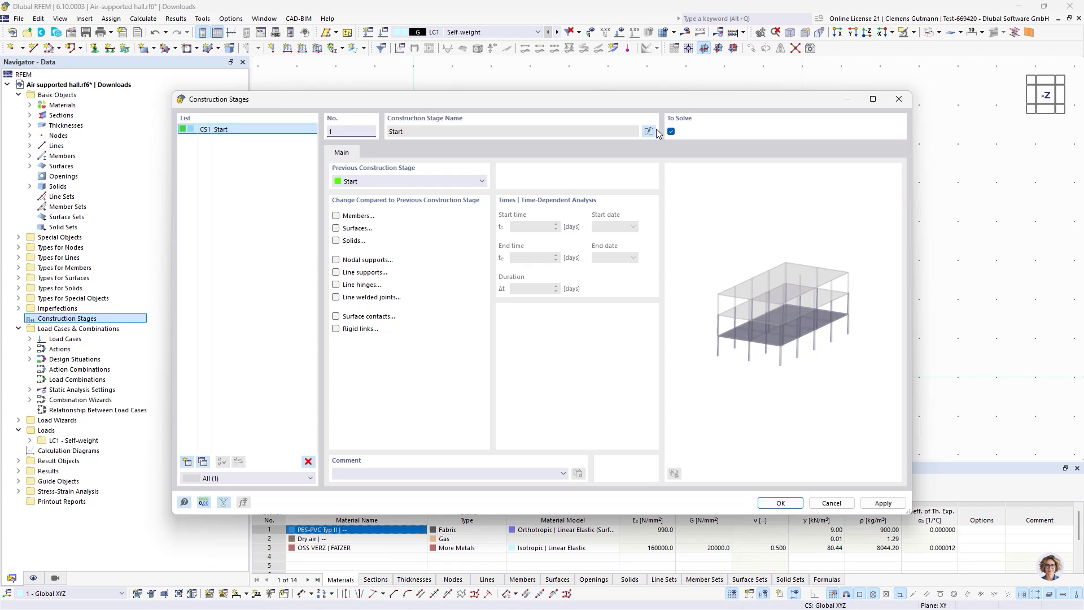
pyautogui.click(648, 131)
pyautogui.write('F')
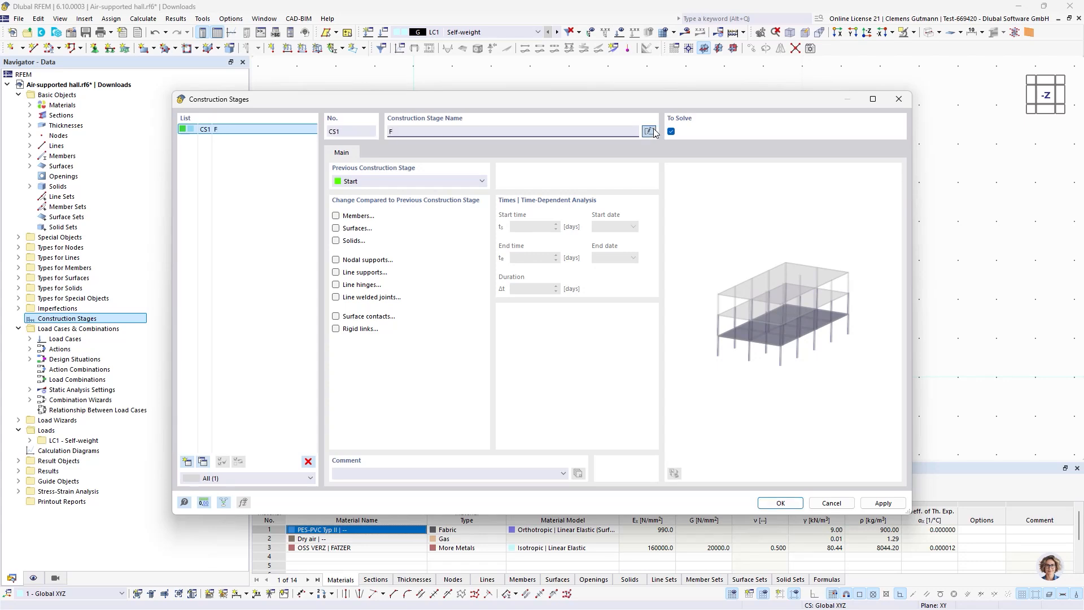
pyautogui.write('rom-find')
pyautogui.press('BackSpace')
pyautogui.press('BackSpace')
pyautogui.write('or')
# Copy the construction stage, name the copy Form-finding 2 and set its previous construction stage to CS1 - Form-finding 1
pyautogui.click(203, 462)
pyautogui.click(439, 137)
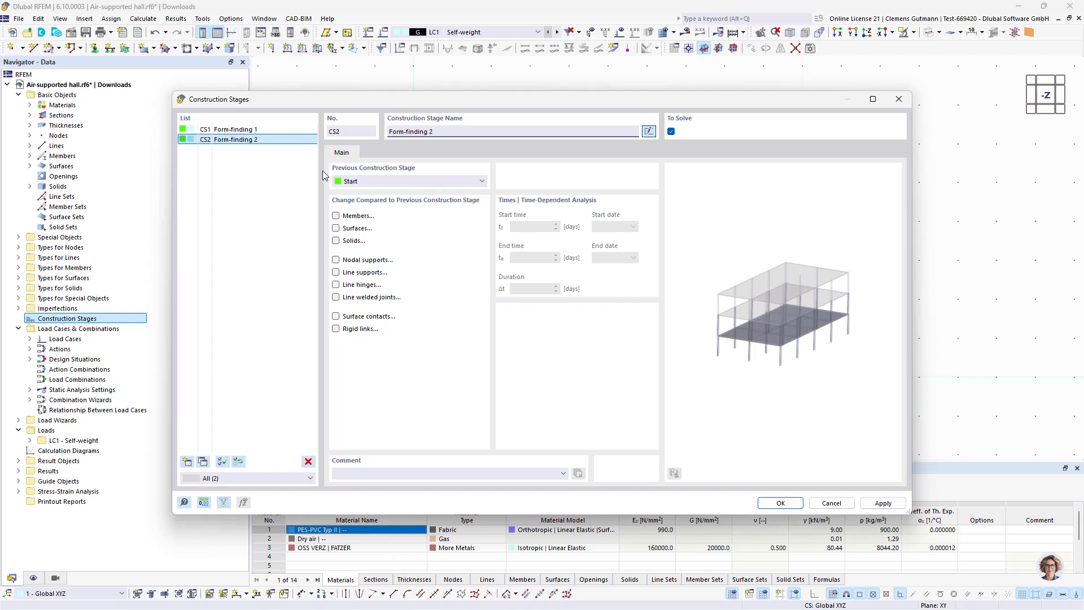
pyautogui.click(382, 179)
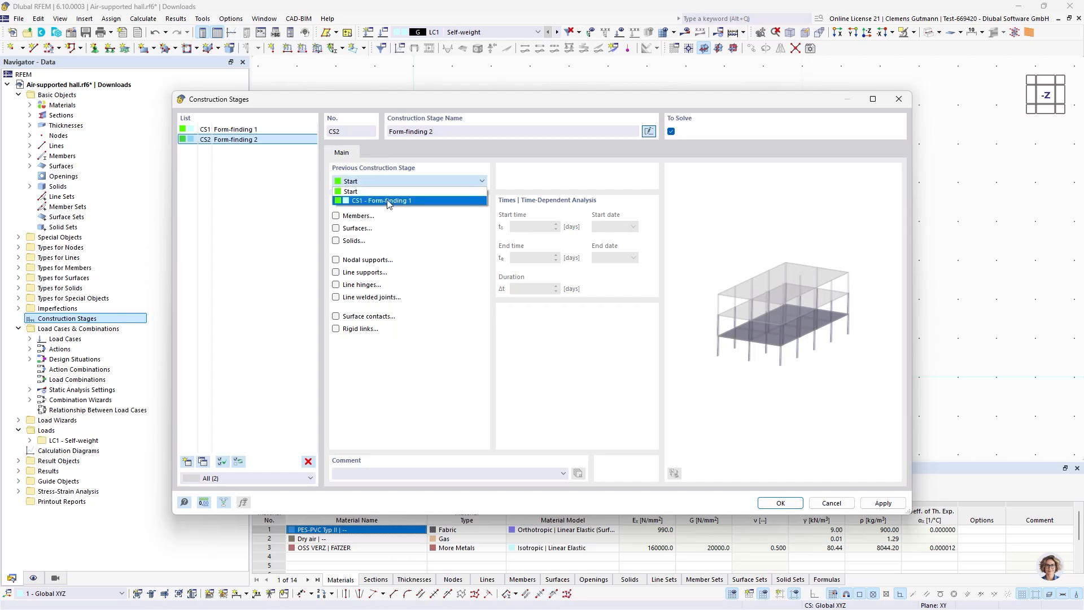
pyautogui.click(390, 203)
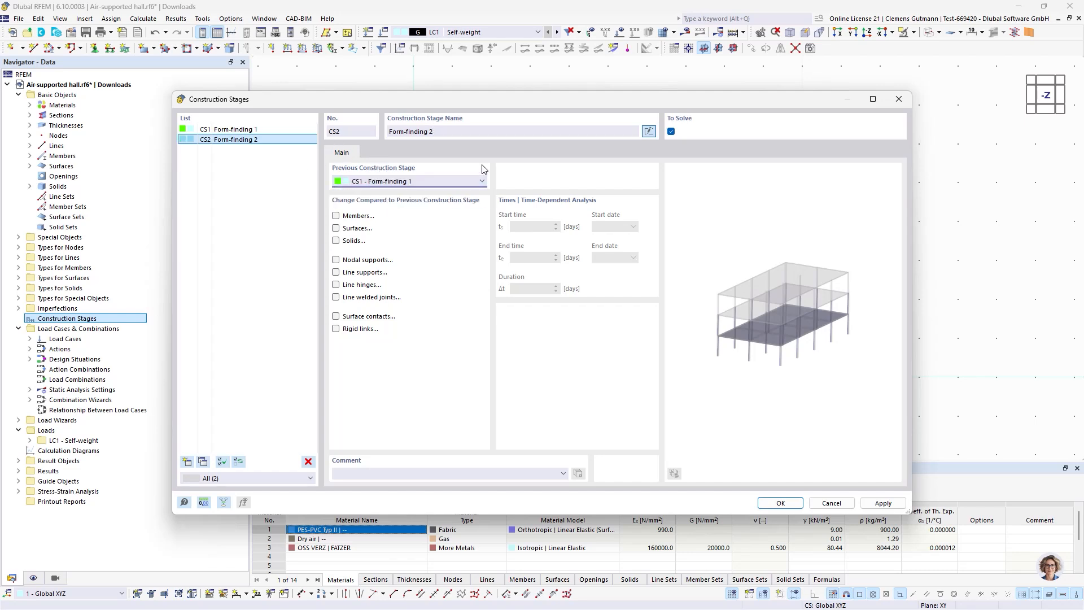
# Copy construction stage Form-finding 2 as a third stage and name it Design
pyautogui.click(202, 462)
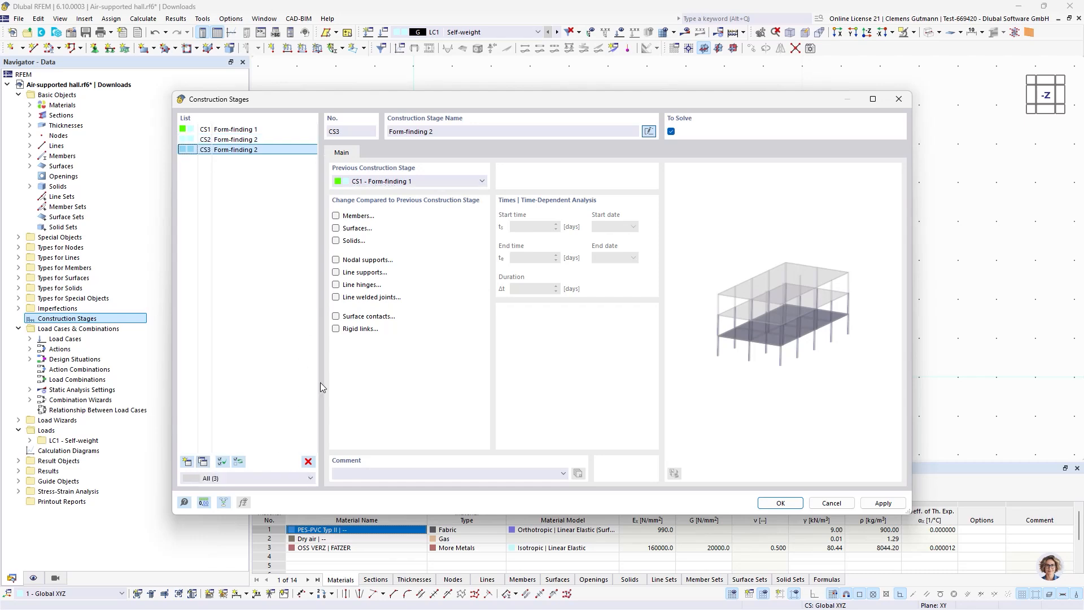
pyautogui.tripleClick(469, 135)
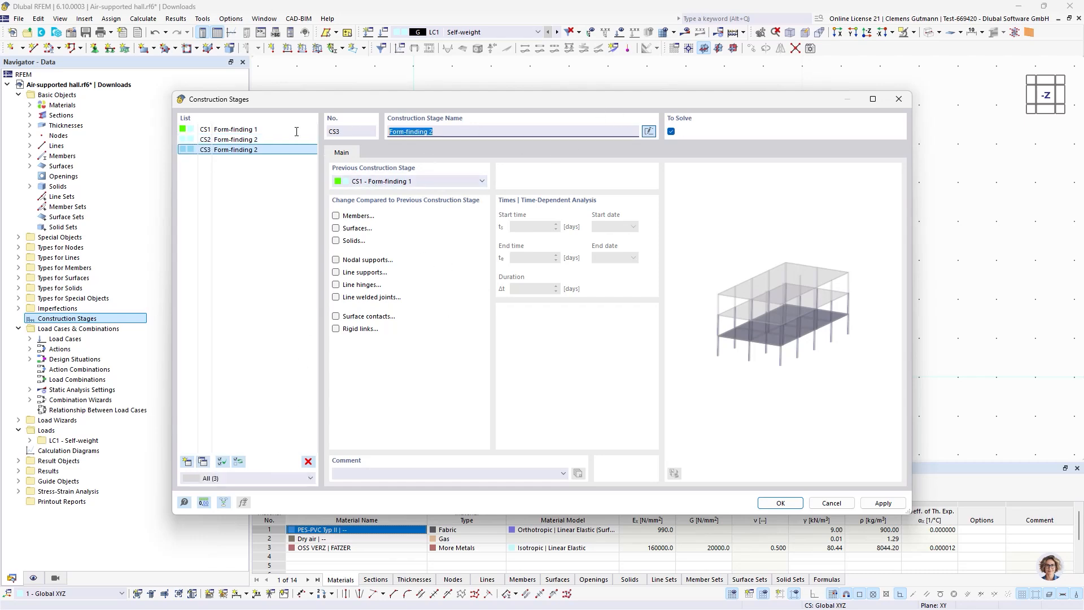
pyautogui.write('Design')
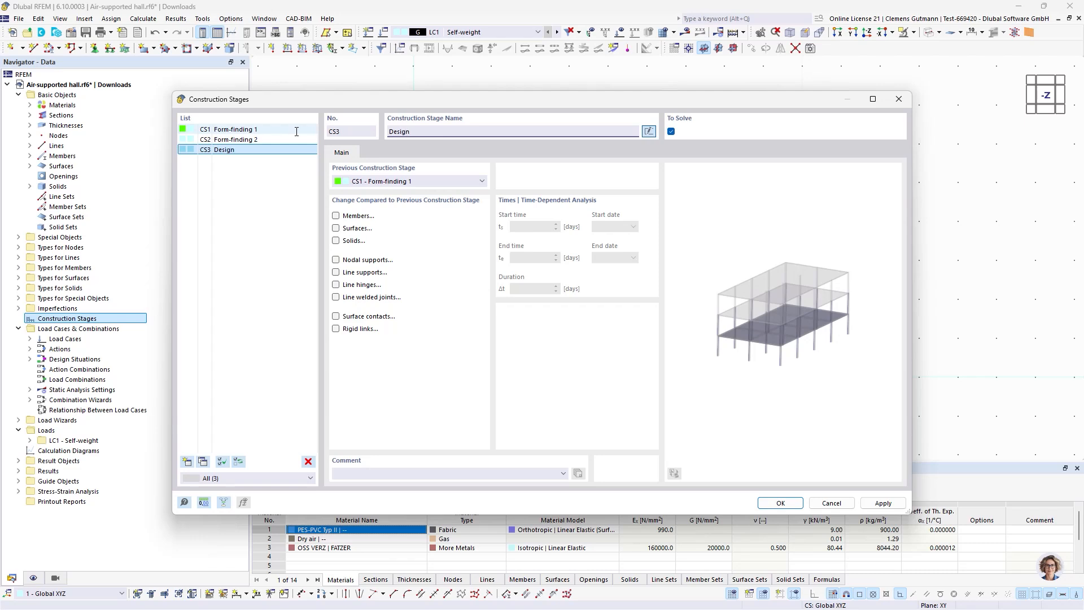
pyautogui.press('Tab')
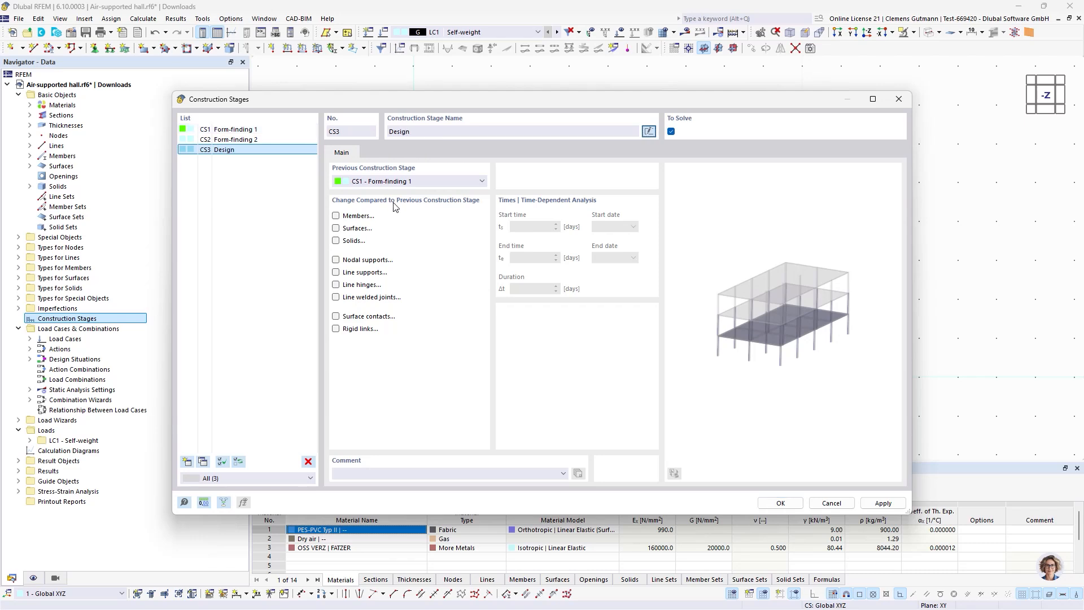
# For construction stage Form-finding 1, enable member and surface changes and add all members and all surfaces
pyautogui.click(234, 129)
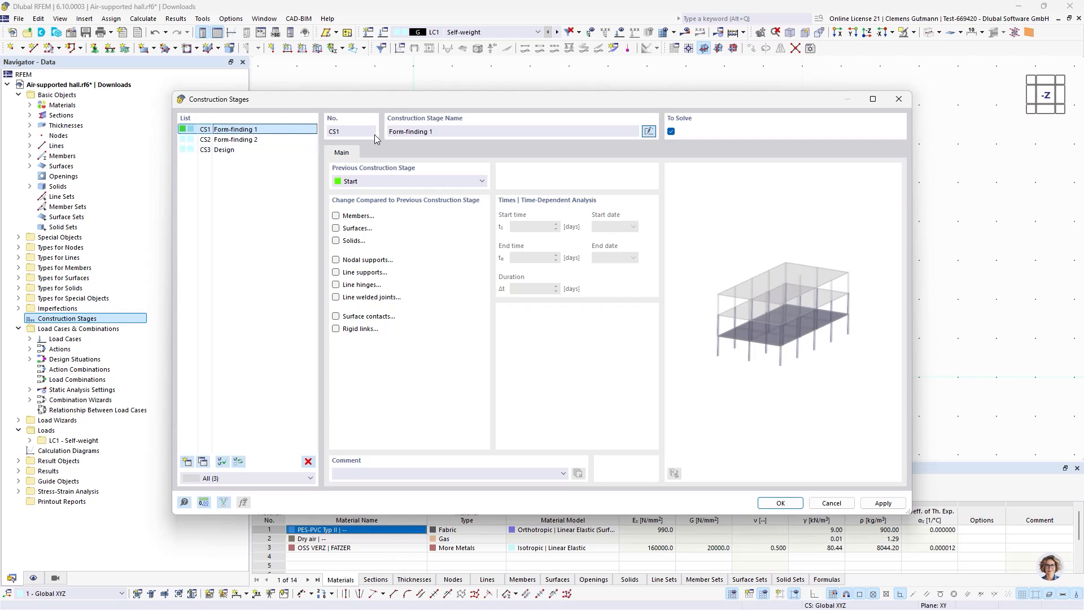
pyautogui.click(351, 215)
pyautogui.click(376, 152)
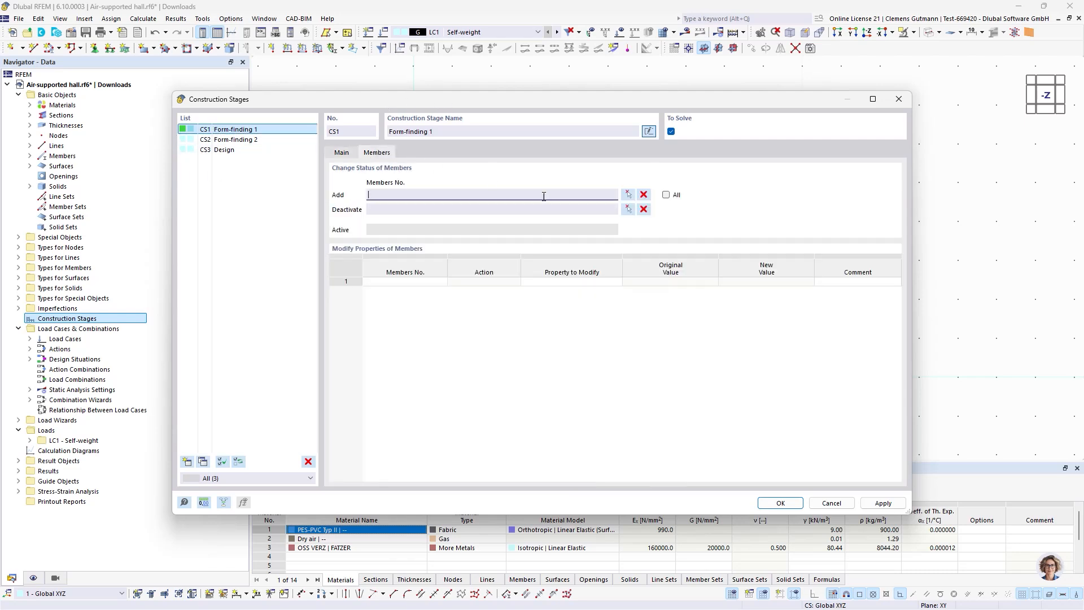
pyautogui.click(341, 153)
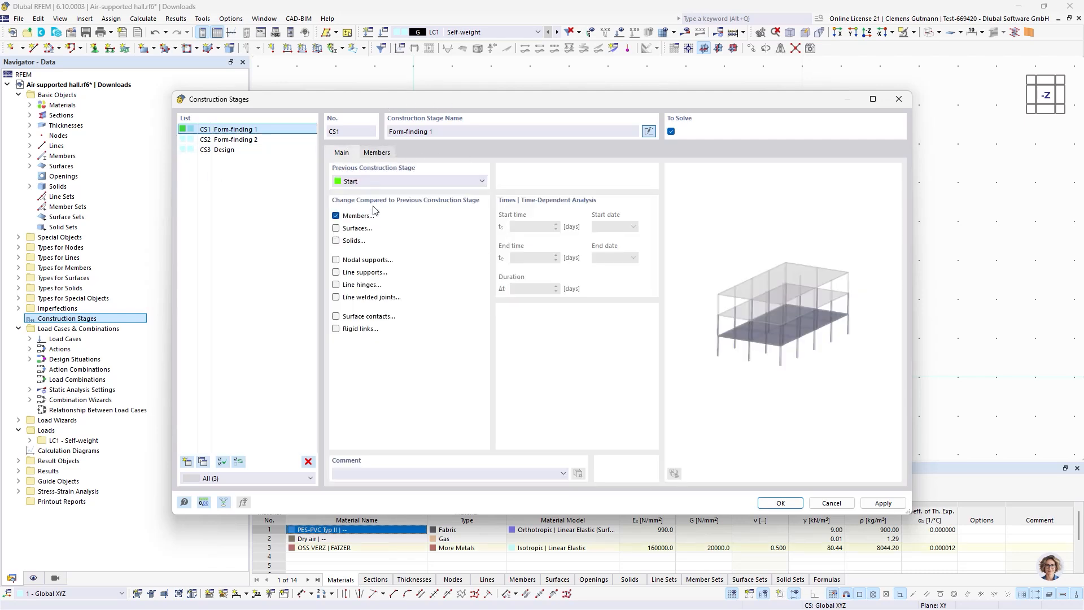
pyautogui.click(336, 228)
pyautogui.click(377, 153)
pyautogui.click(412, 152)
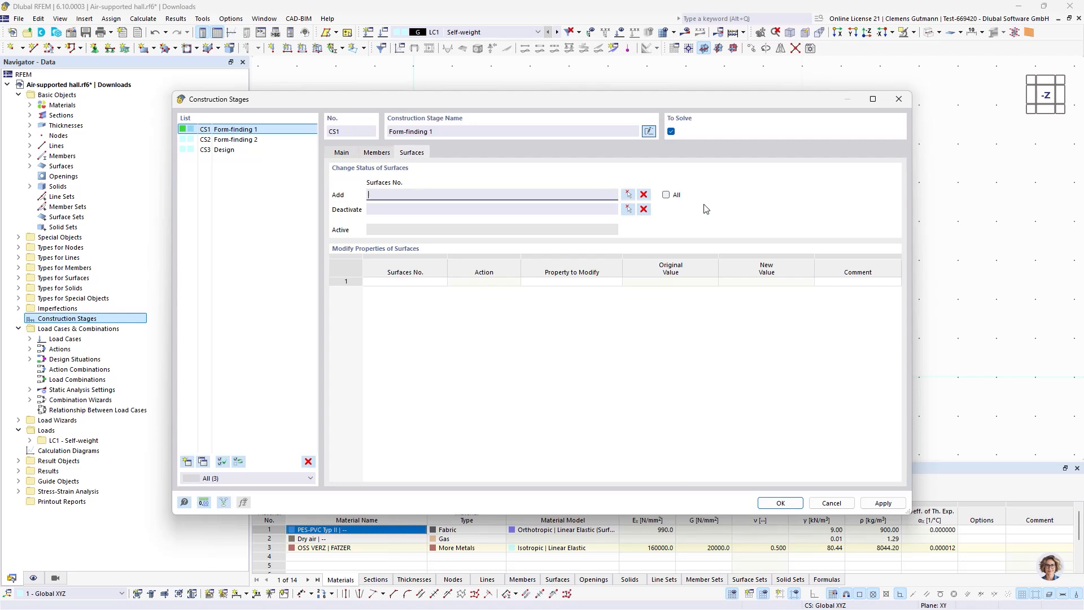
pyautogui.click(666, 195)
pyautogui.click(341, 154)
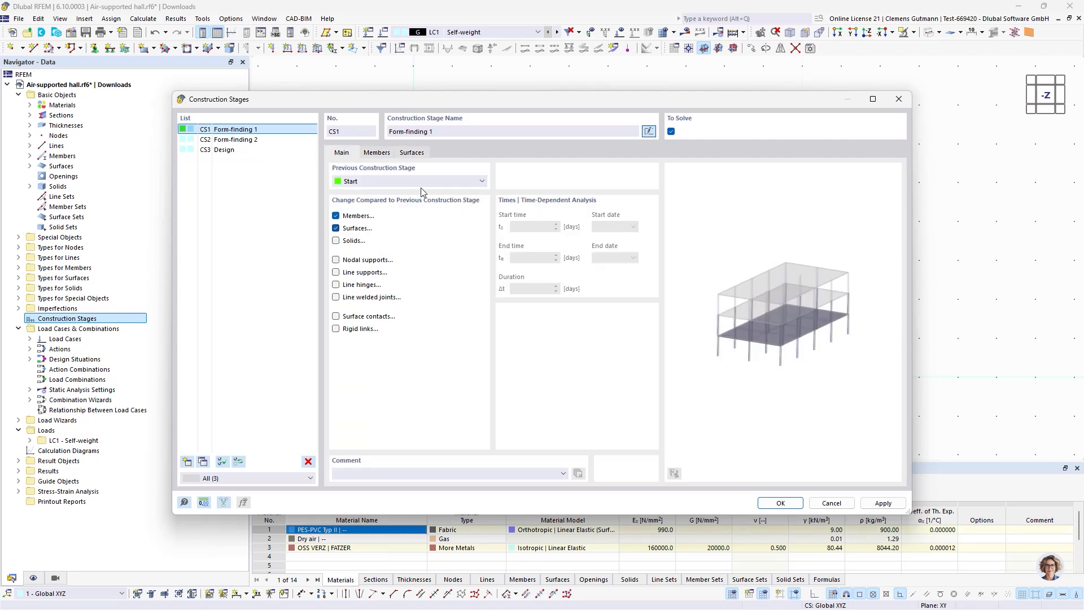
# For construction stage Form-finding 2, enable solid changes, add all solids and accept the construction stages
pyautogui.click(251, 139)
pyautogui.click(376, 153)
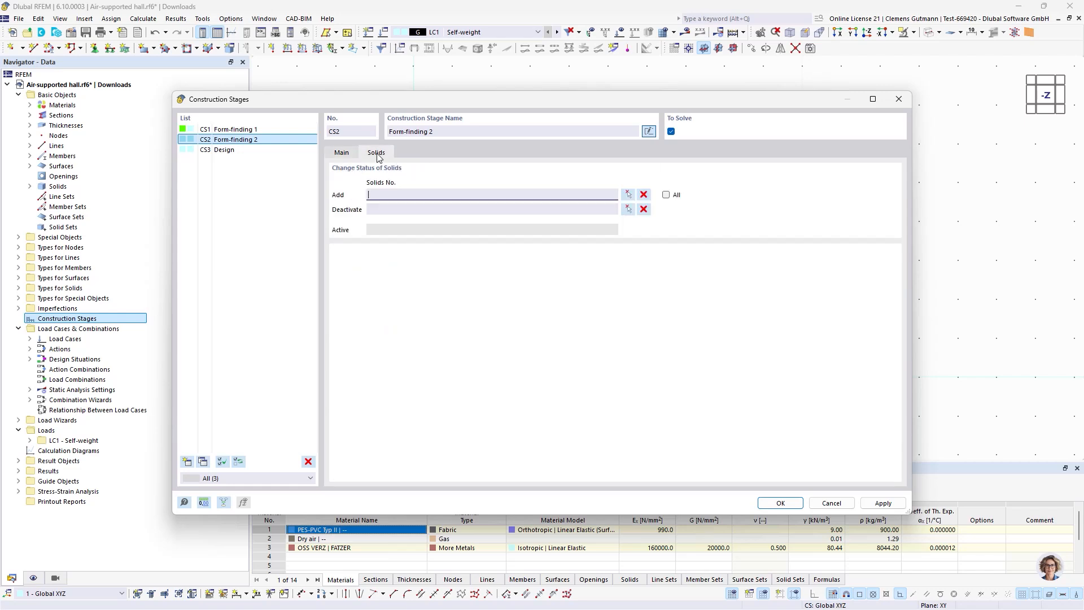
pyautogui.click(666, 195)
pyautogui.click(342, 153)
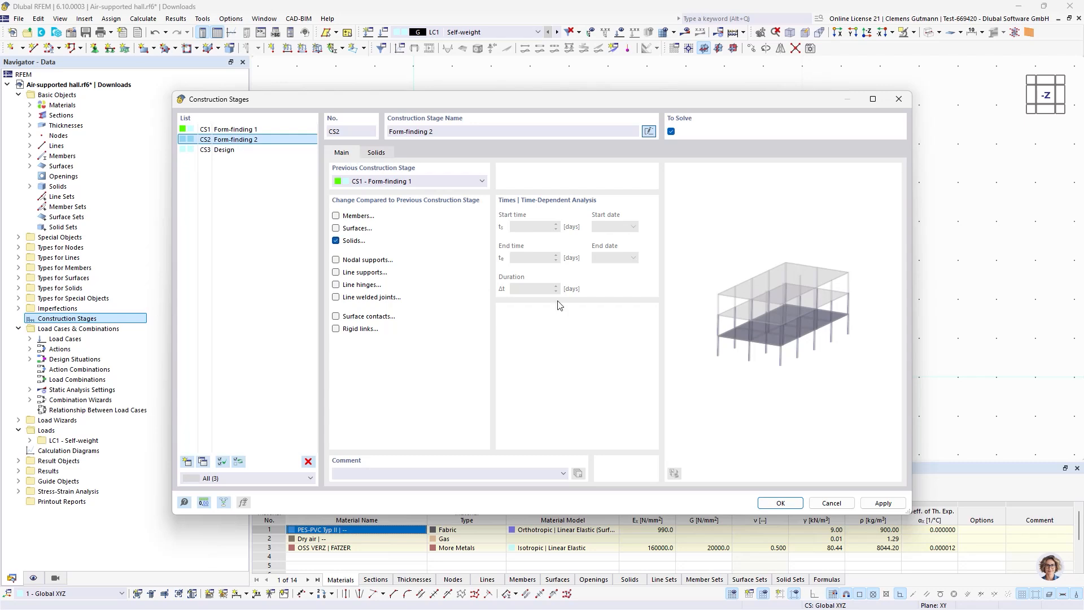
pyautogui.click(793, 506)
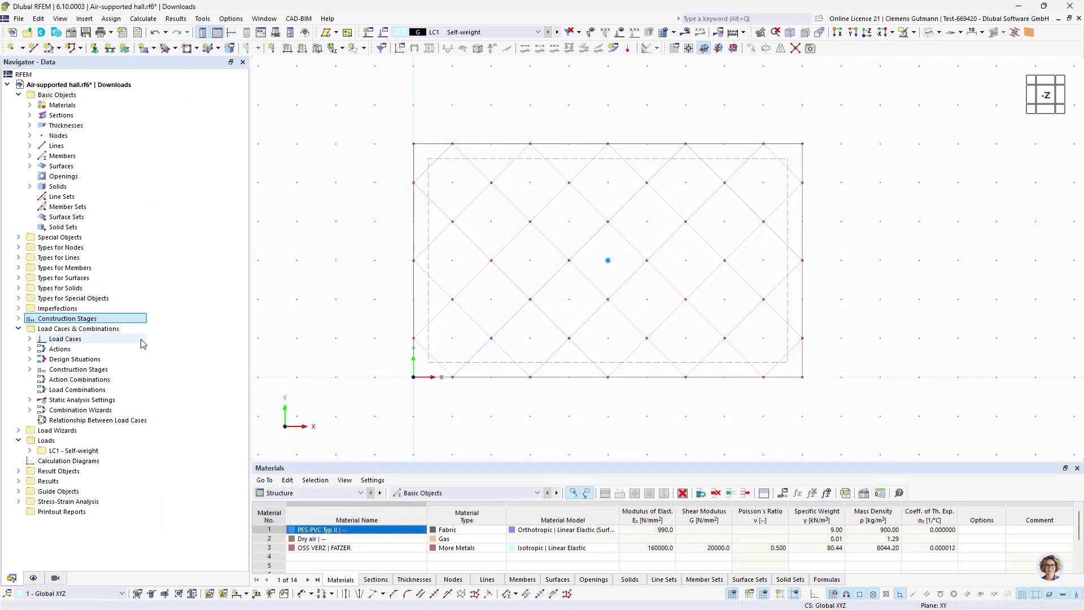
# Edit load case LC1, rename it Form-finding 1 and set its action category to Prestress
pyautogui.click(30, 338)
pyautogui.rightClick(72, 341)
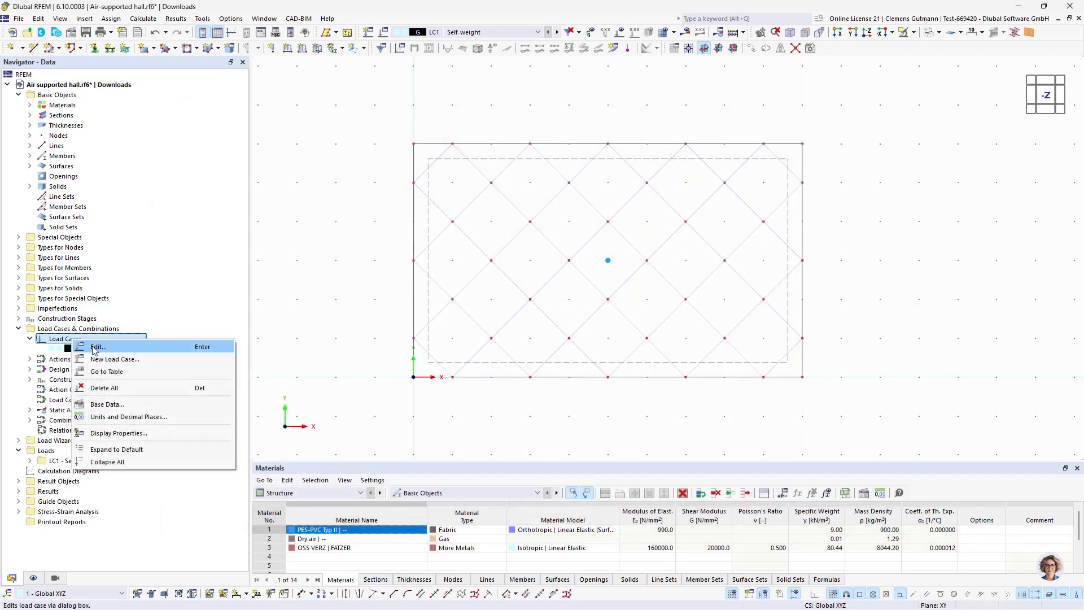
pyautogui.click(96, 345)
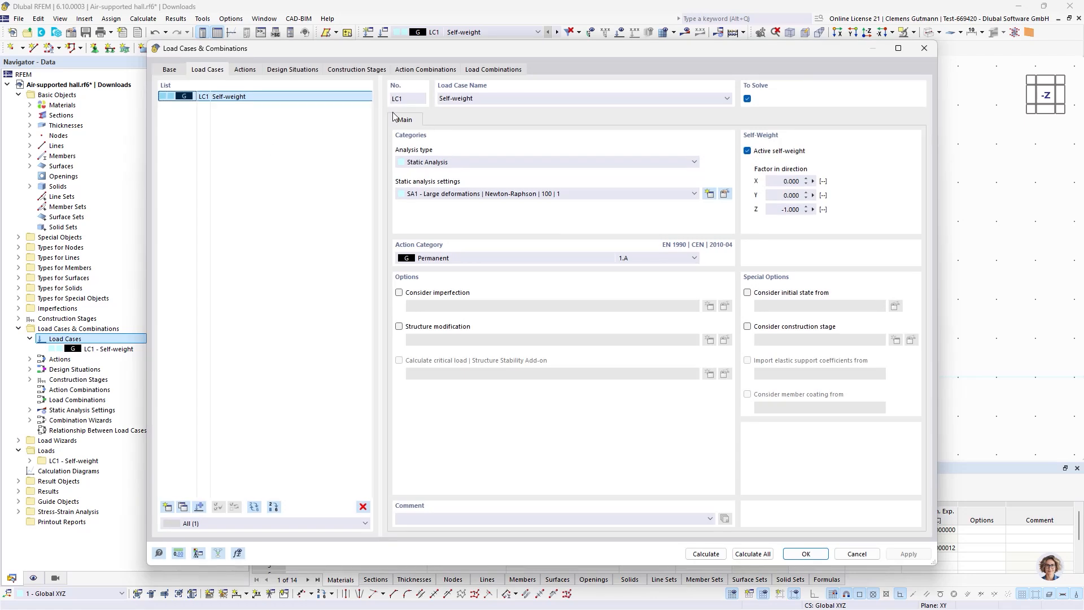
pyautogui.click(483, 98)
pyautogui.click(490, 97)
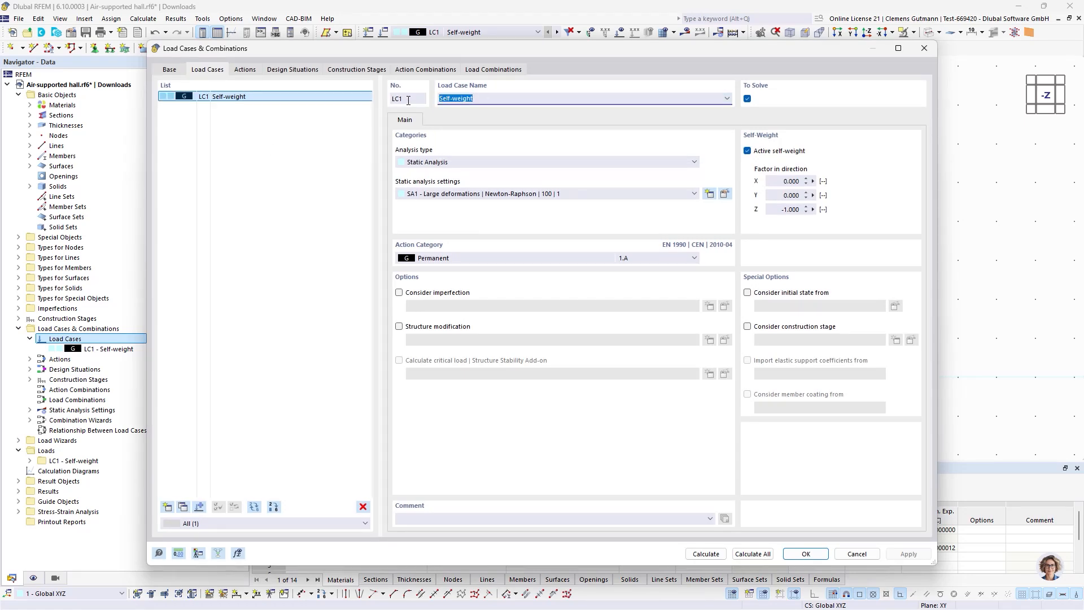
pyautogui.write('Form-finding 1')
pyautogui.hotkey('ctrl', 'a')
pyautogui.click(447, 259)
pyautogui.click(446, 283)
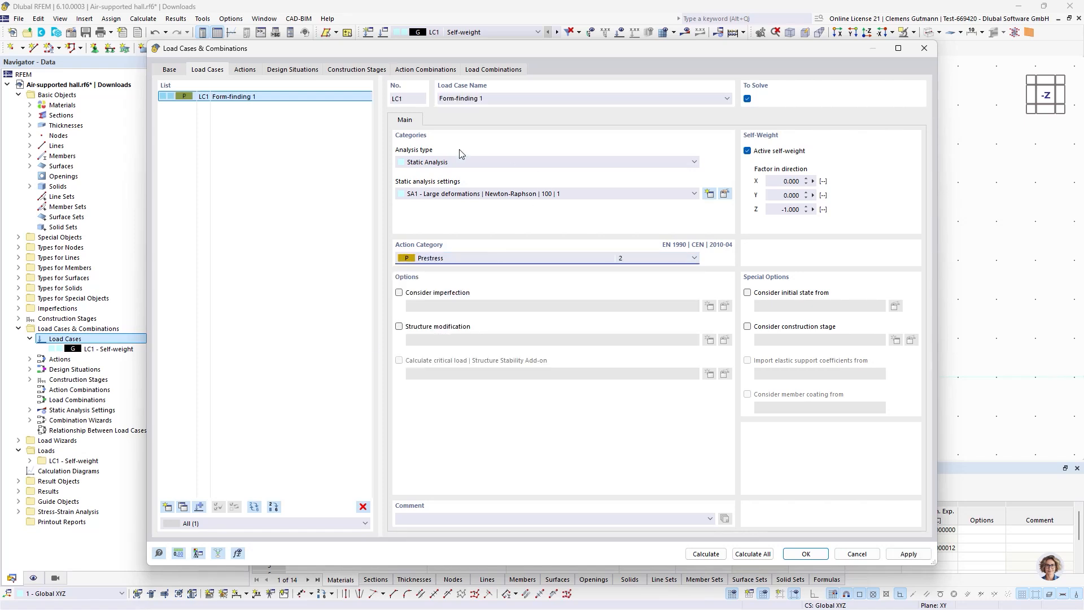
# Add a Prestress load case named Form-finding 2 and deactivate self-weight in load case Form-finding 1
pyautogui.click(167, 506)
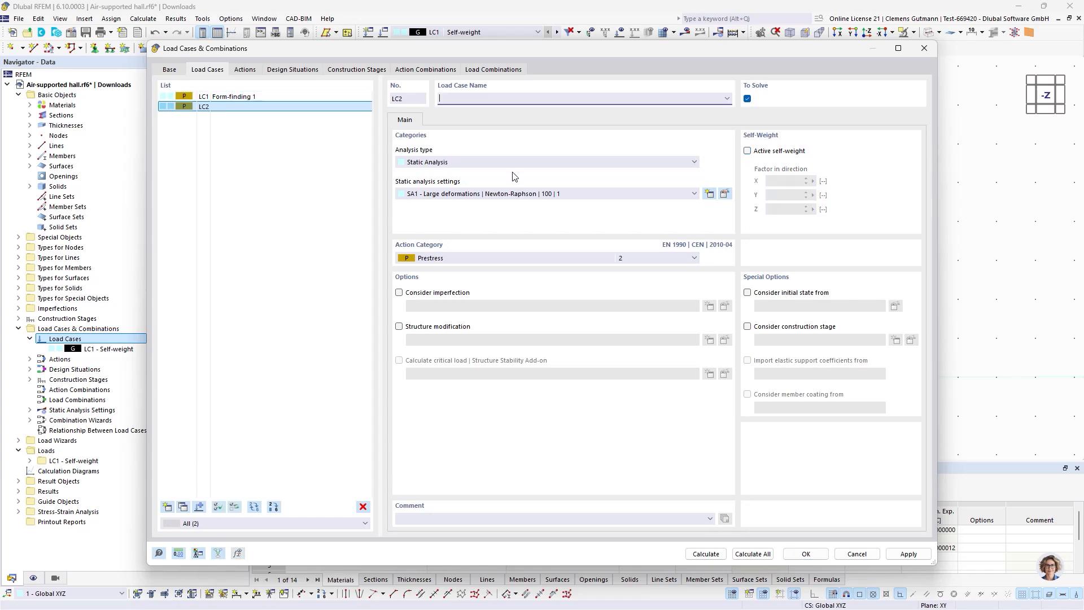
pyautogui.write('Form-finding 2')
pyautogui.click(488, 147)
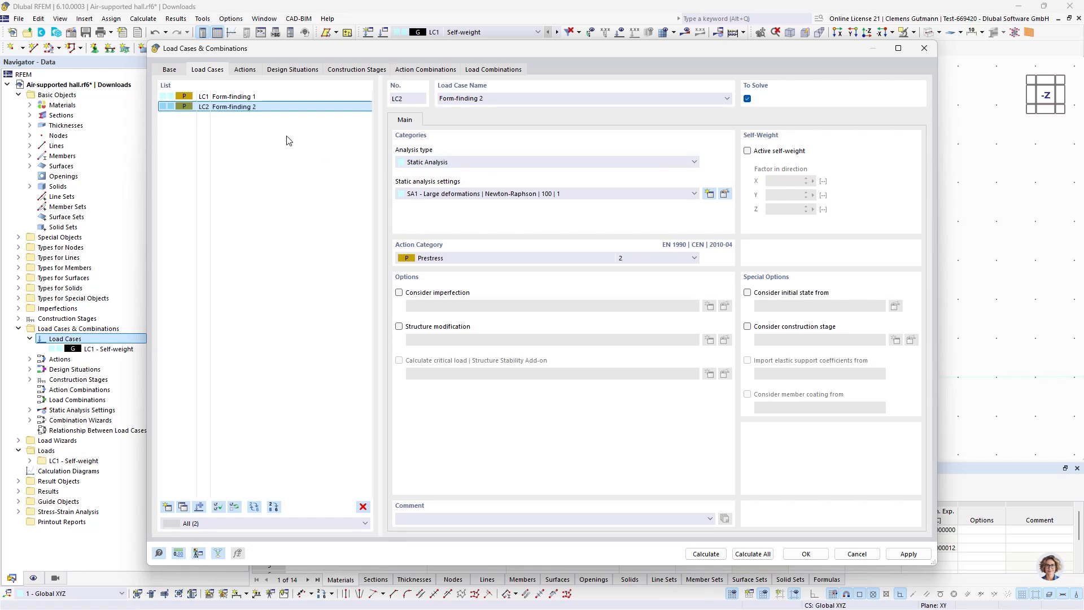
pyautogui.click(293, 96)
pyautogui.click(797, 151)
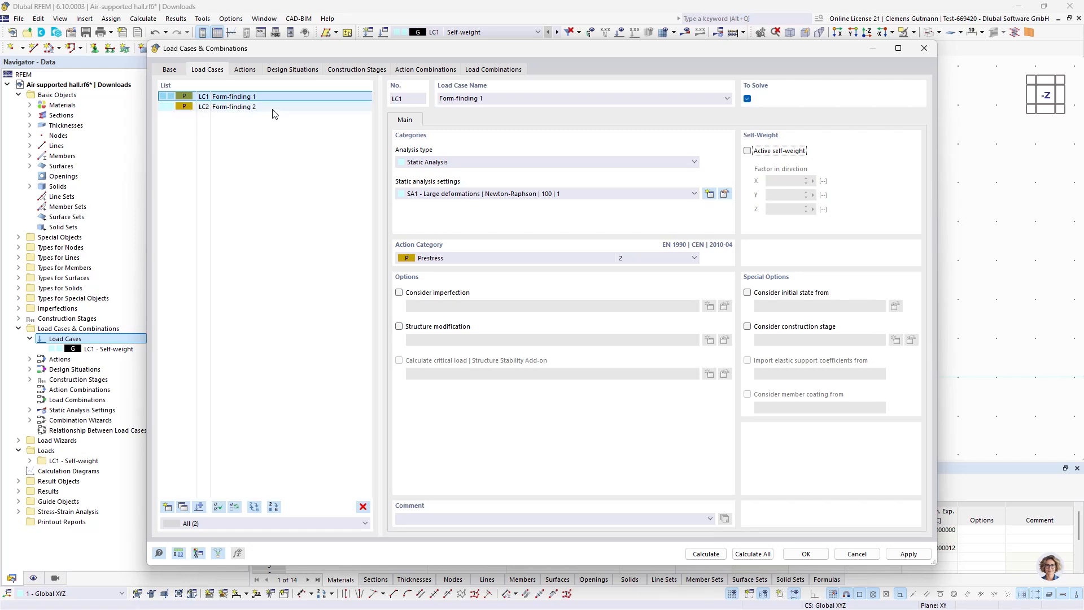
# Copy load case Form-finding 1, set the copy's action category to Snow/Ice loads - H <= 1000 m and name it Snow
pyautogui.click(182, 506)
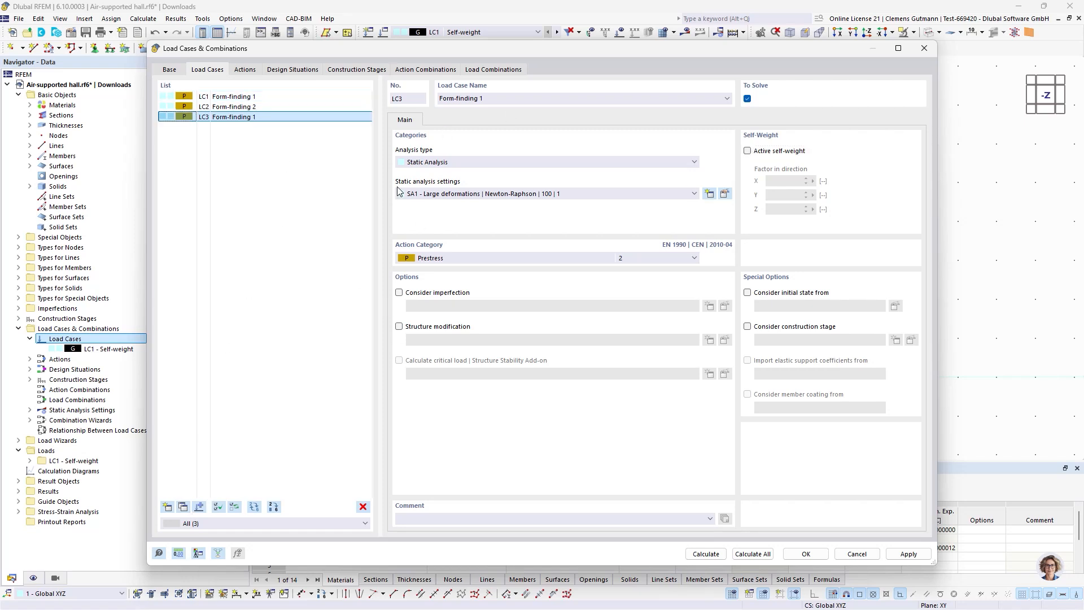
pyautogui.click(491, 257)
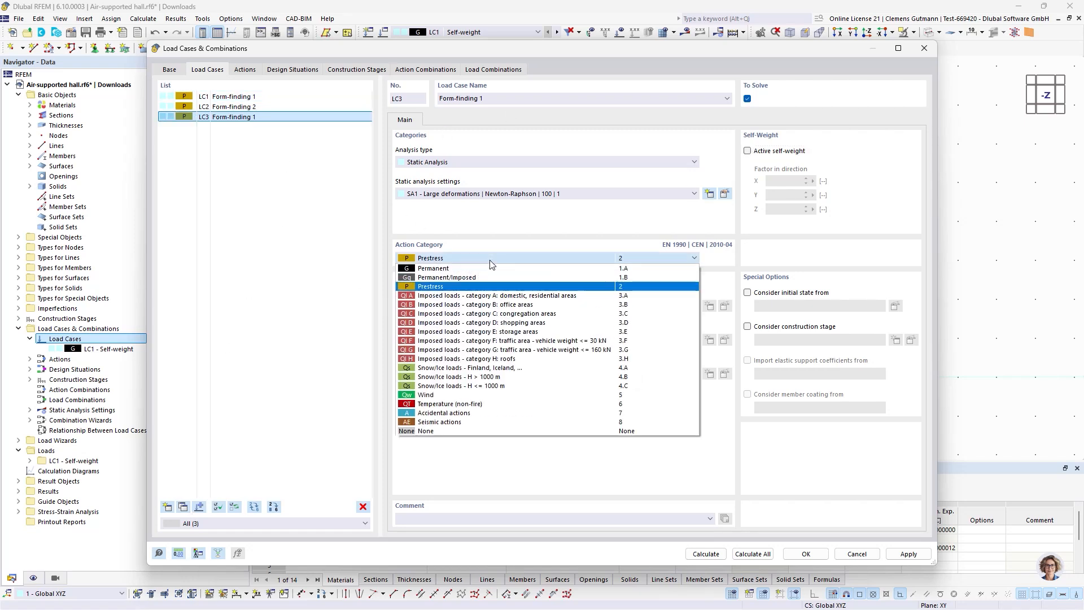
pyautogui.click(480, 386)
pyautogui.moveTo(495, 100); pyautogui.dragTo(406, 102)
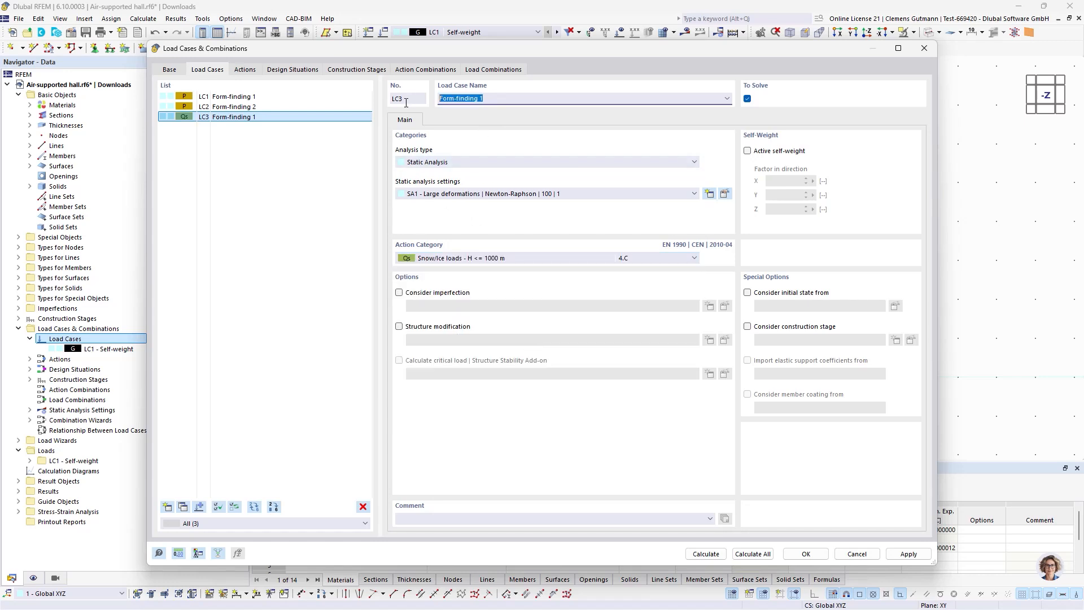
pyautogui.write('Snow')
# Copy the Snow load case, set the copy's action category to Wind and name it Wind
pyautogui.click(183, 506)
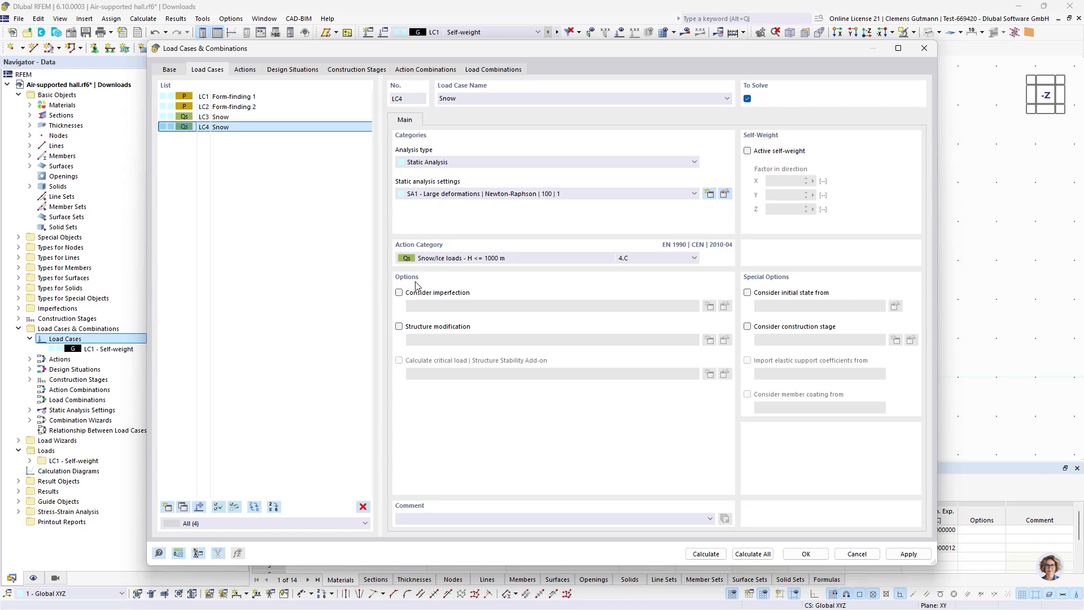
pyautogui.click(443, 258)
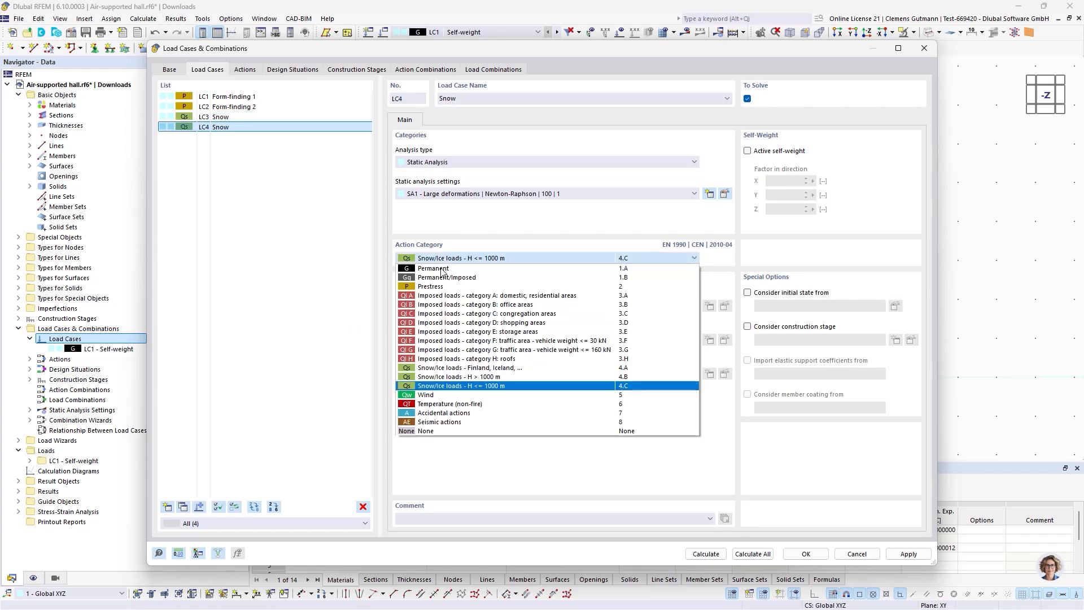
pyautogui.click(431, 395)
pyautogui.click(446, 99)
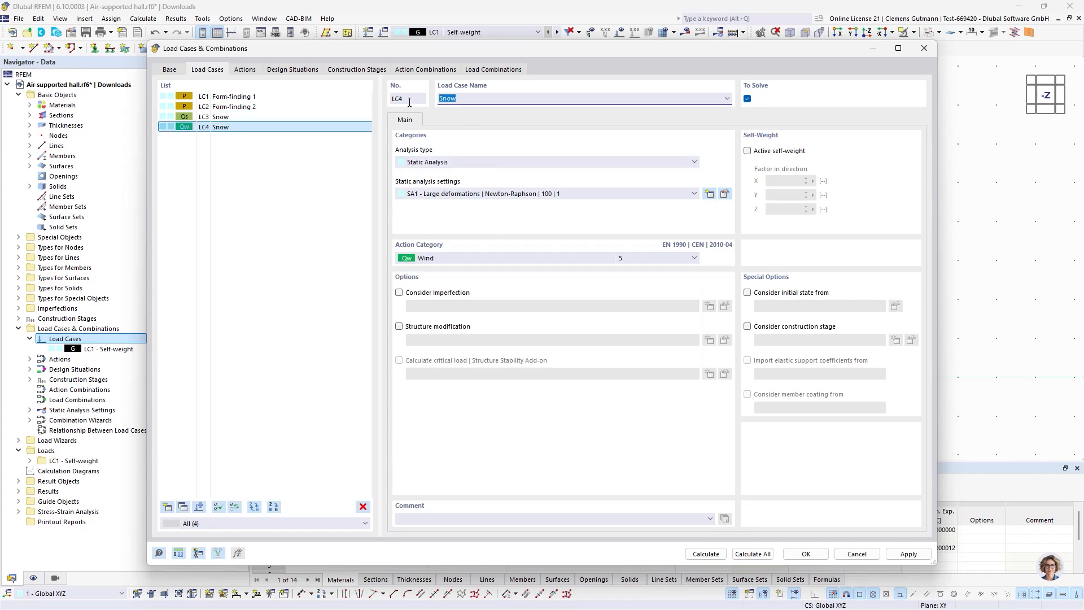
pyautogui.write('Wind')
pyautogui.press('Tab')
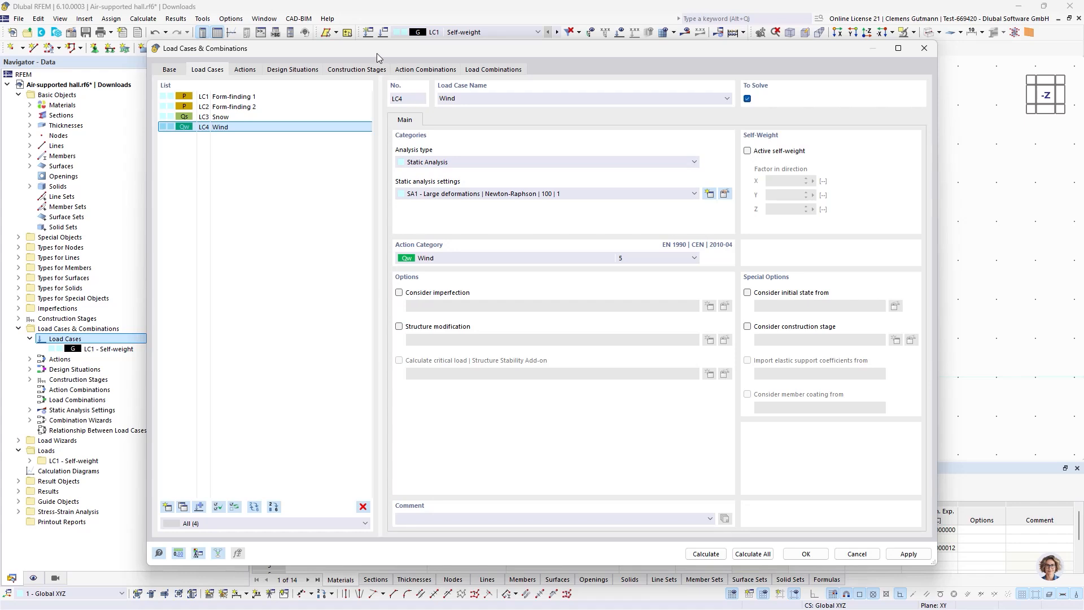
# Assign load case LC1 Form-finding 1 to construction stage CS1 - Form-finding 1
pyautogui.click(275, 98)
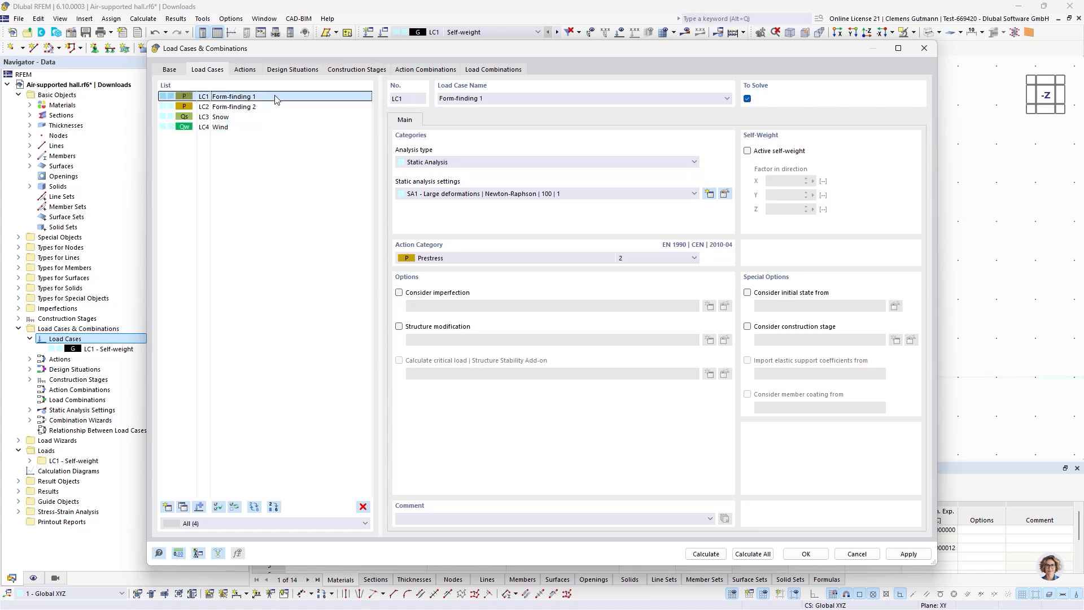
pyautogui.click(345, 68)
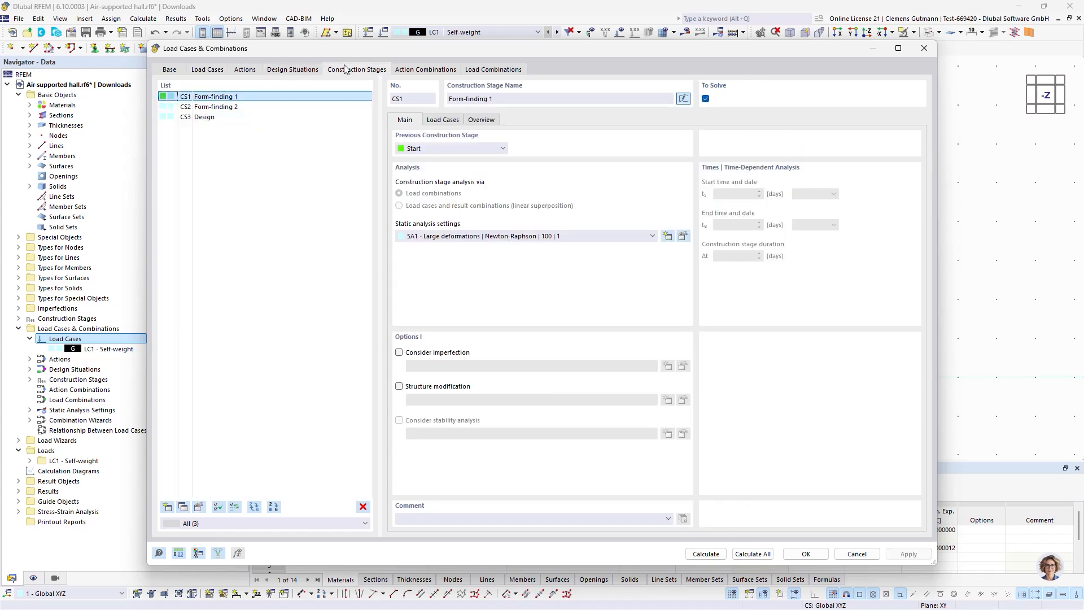
pyautogui.click(445, 123)
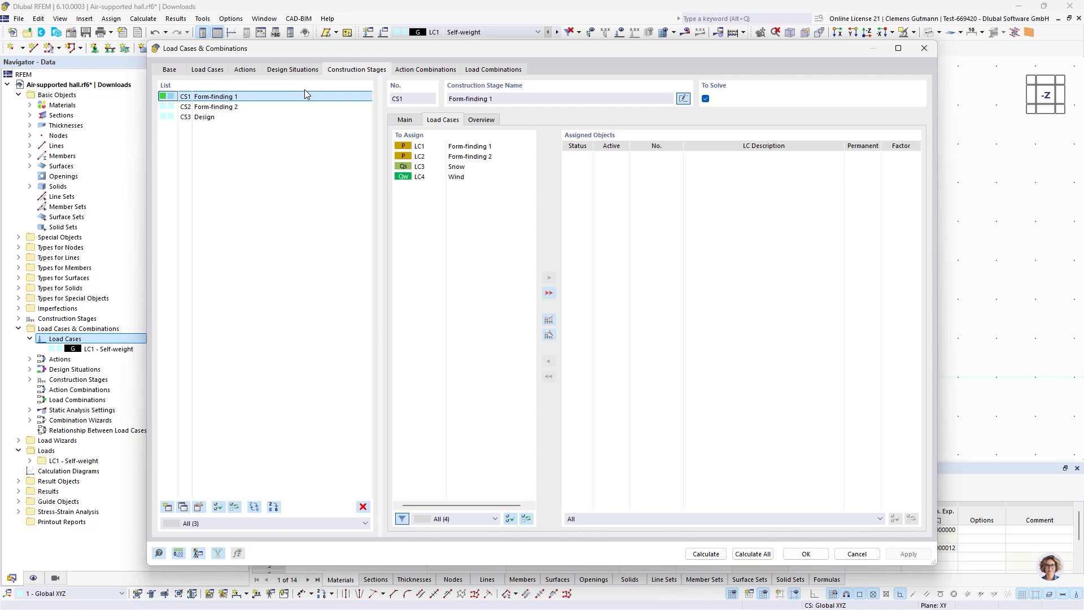
pyautogui.click(468, 146)
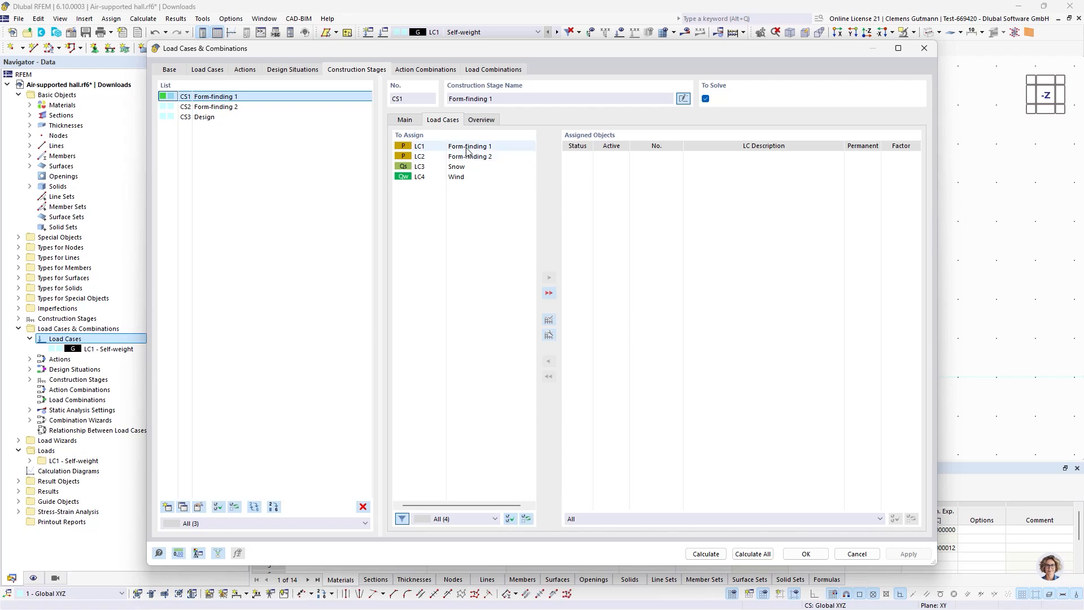
pyautogui.click(549, 279)
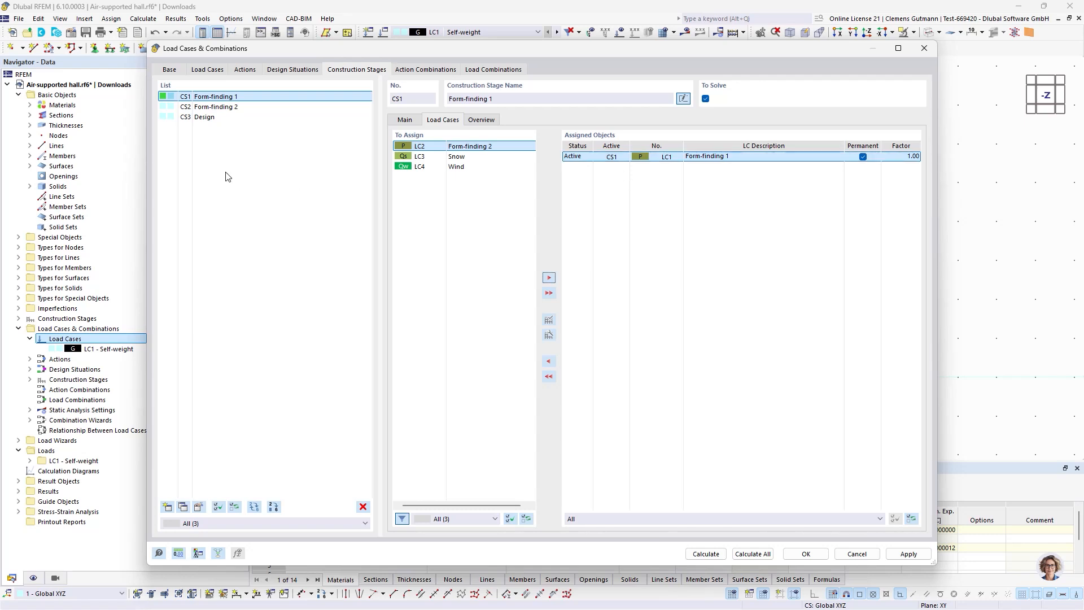
# Assign load case LC2 Form-finding 2 to construction stage CS2 - Form-finding 2 and set LC1 Form-finding 1 to Inactive there
pyautogui.click(213, 107)
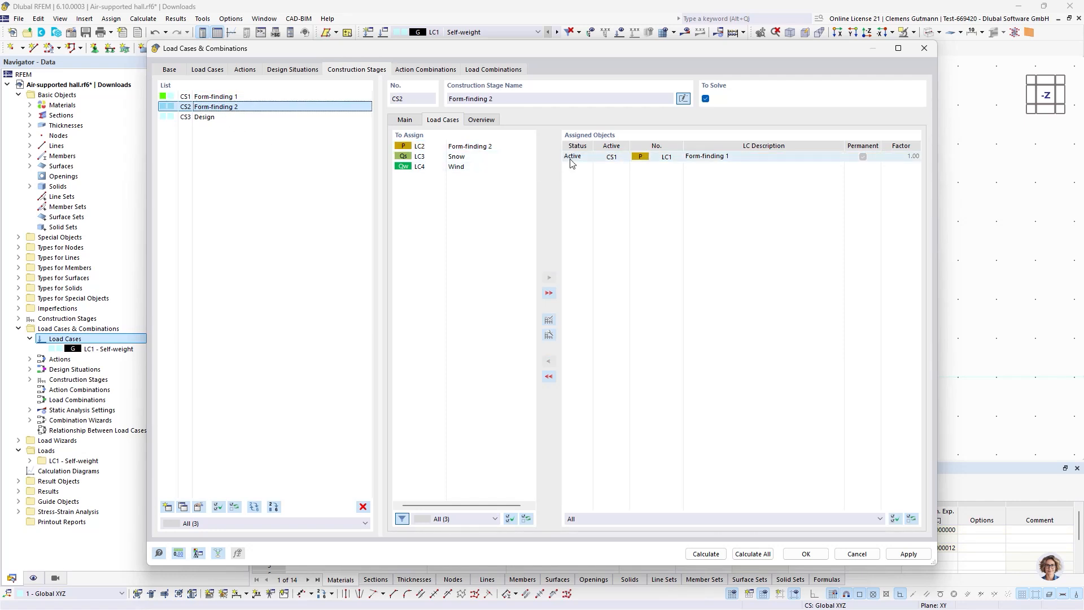
pyautogui.click(513, 148)
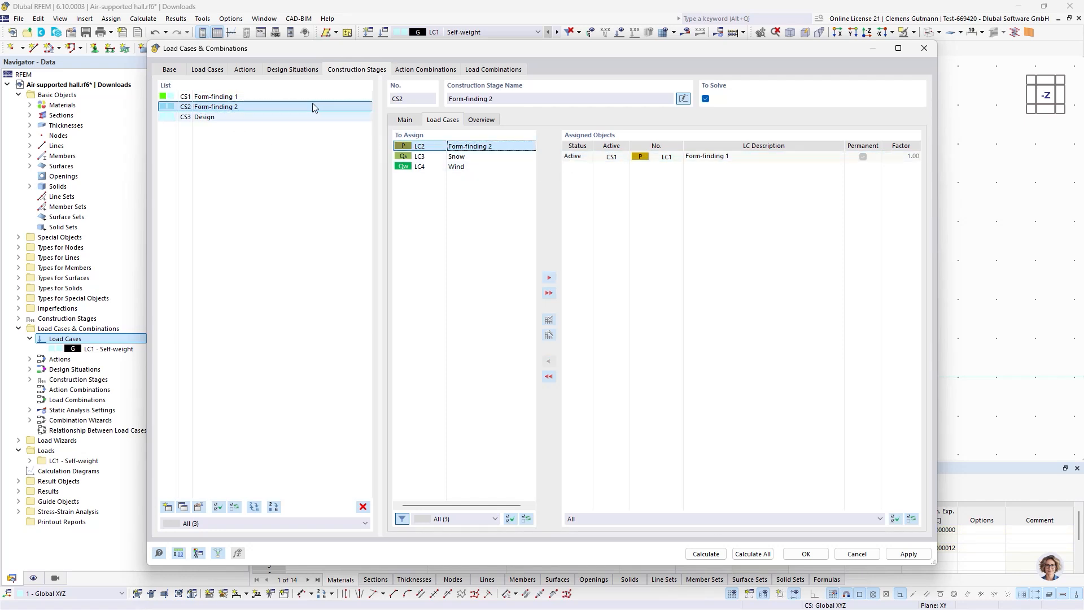
pyautogui.click(548, 277)
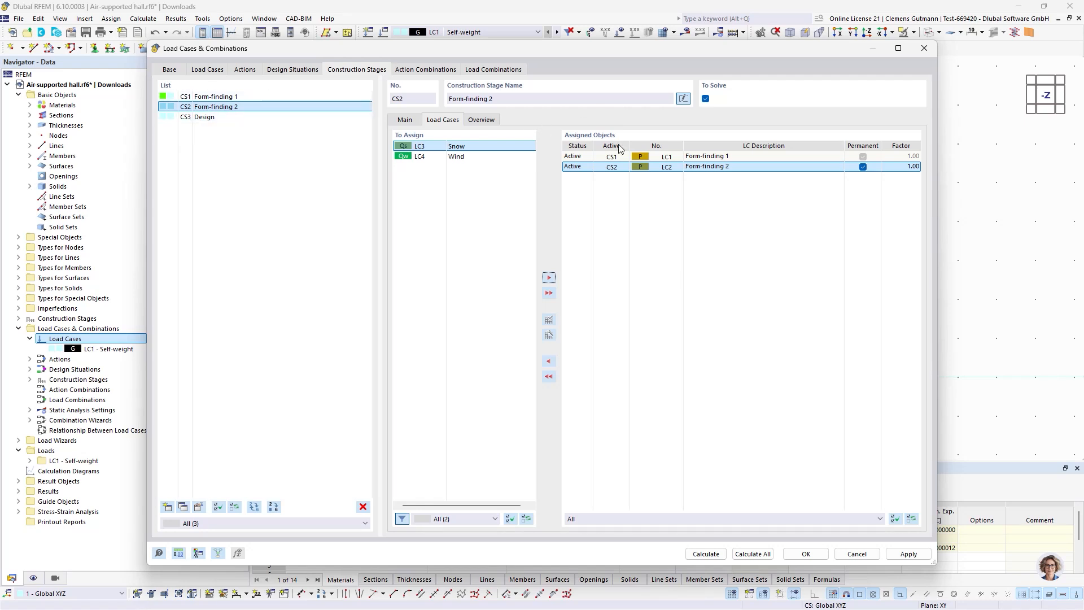
pyautogui.click(577, 158)
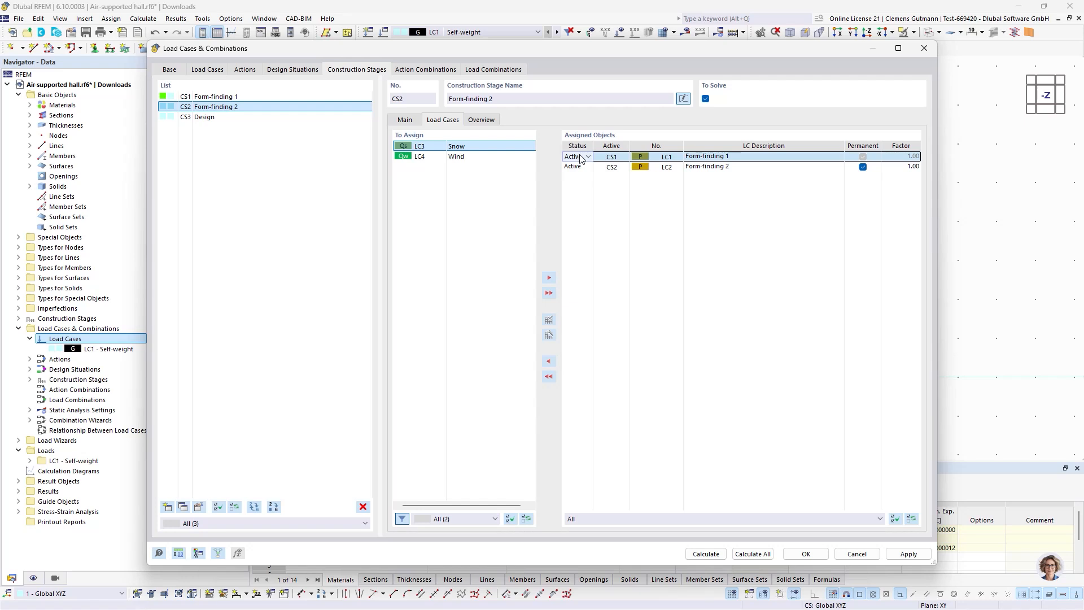
pyautogui.click(581, 158)
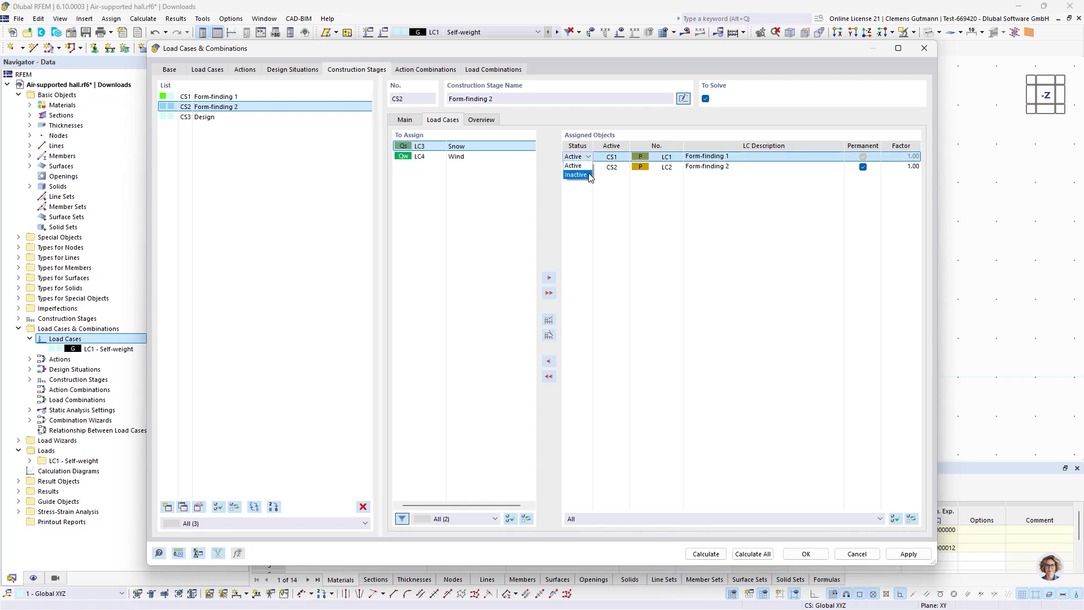
pyautogui.click(587, 175)
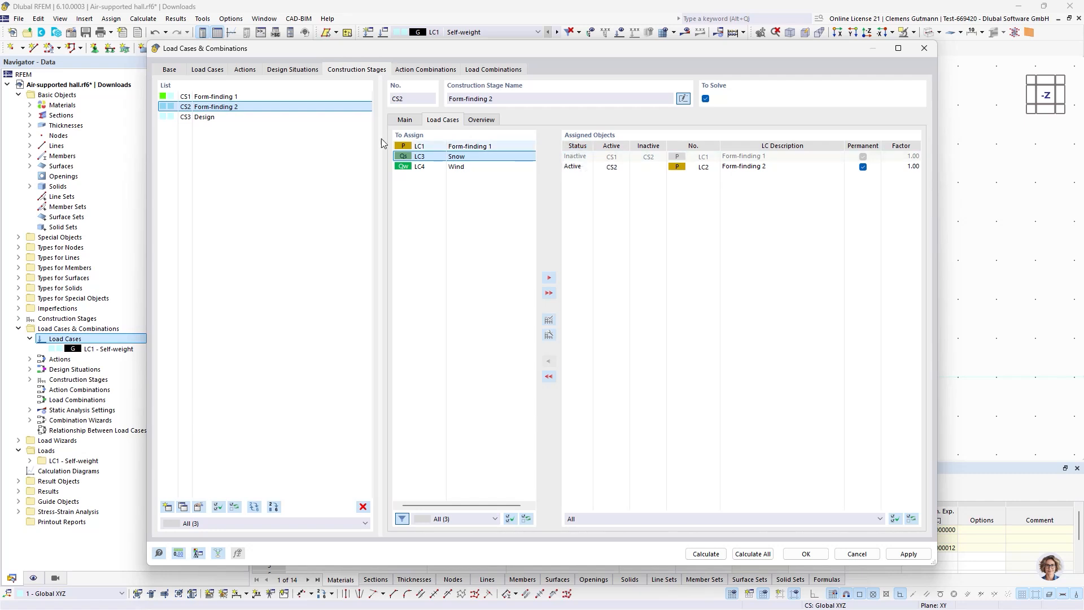
# Assign load cases LC2, LC3 and LC4 to construction stage CS3 - Design, set LC1 to Inactive there, and accept the load case settings
pyautogui.click(266, 117)
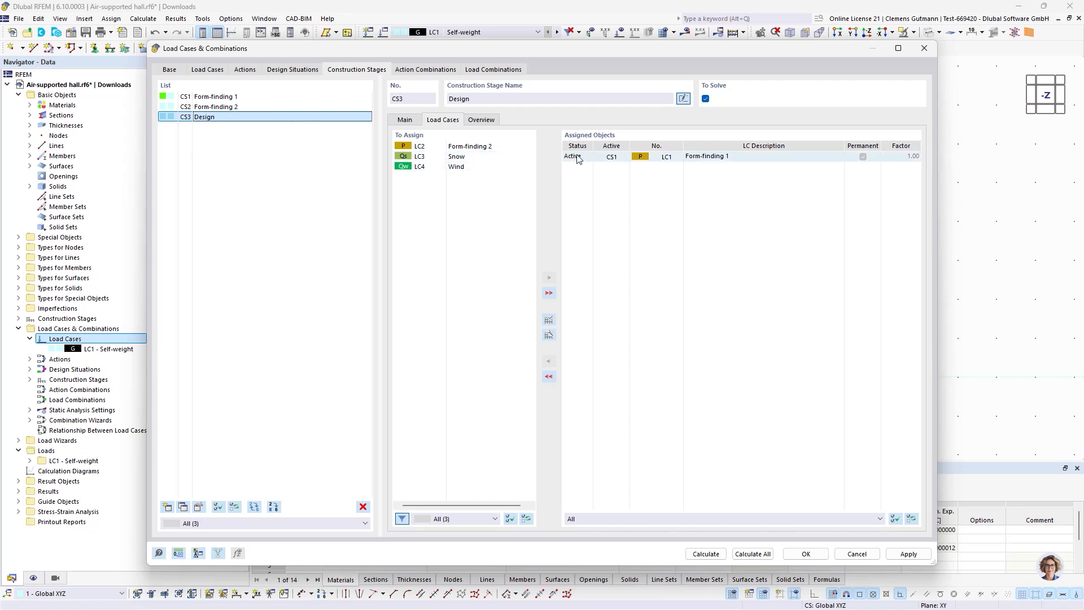
pyautogui.click(595, 159)
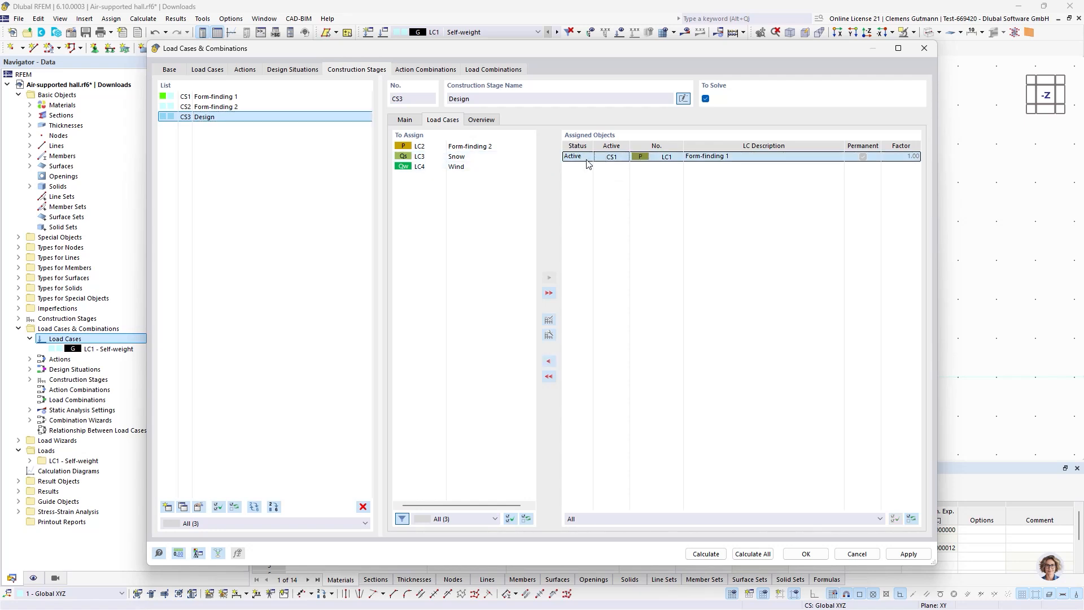
pyautogui.click(434, 147)
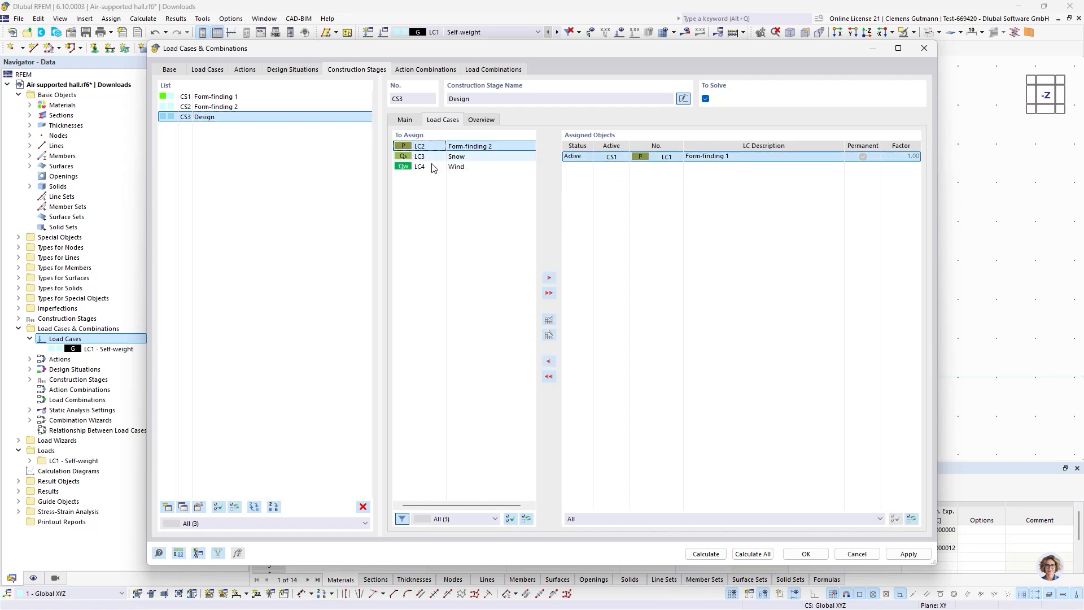
pyautogui.keyDown('shift'); pyautogui.click(432, 166); pyautogui.keyUp('shift')
pyautogui.click(552, 279)
pyautogui.click(601, 160)
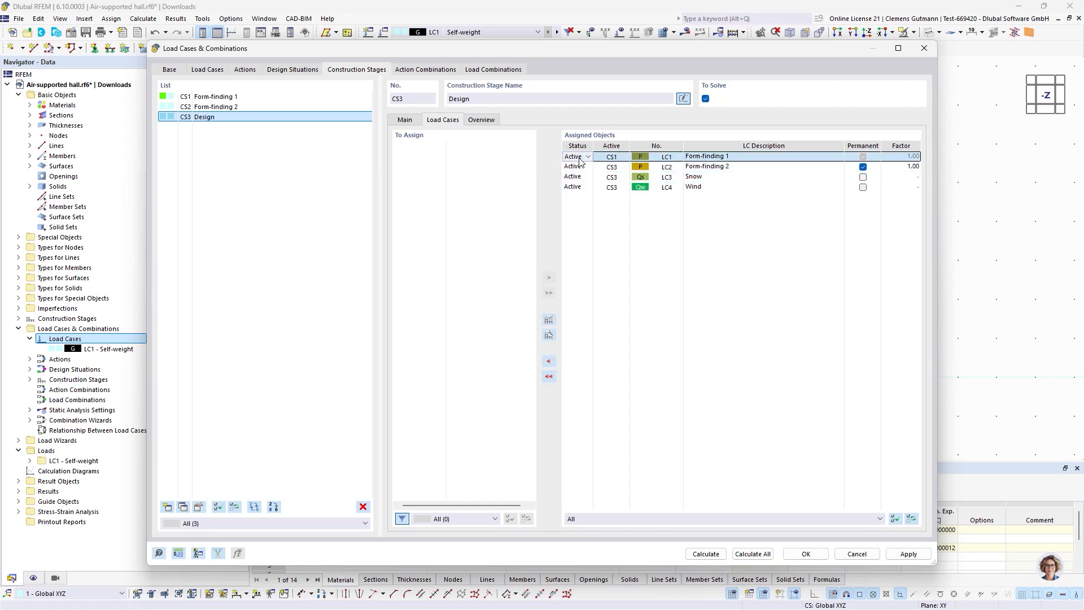
pyautogui.click(549, 360)
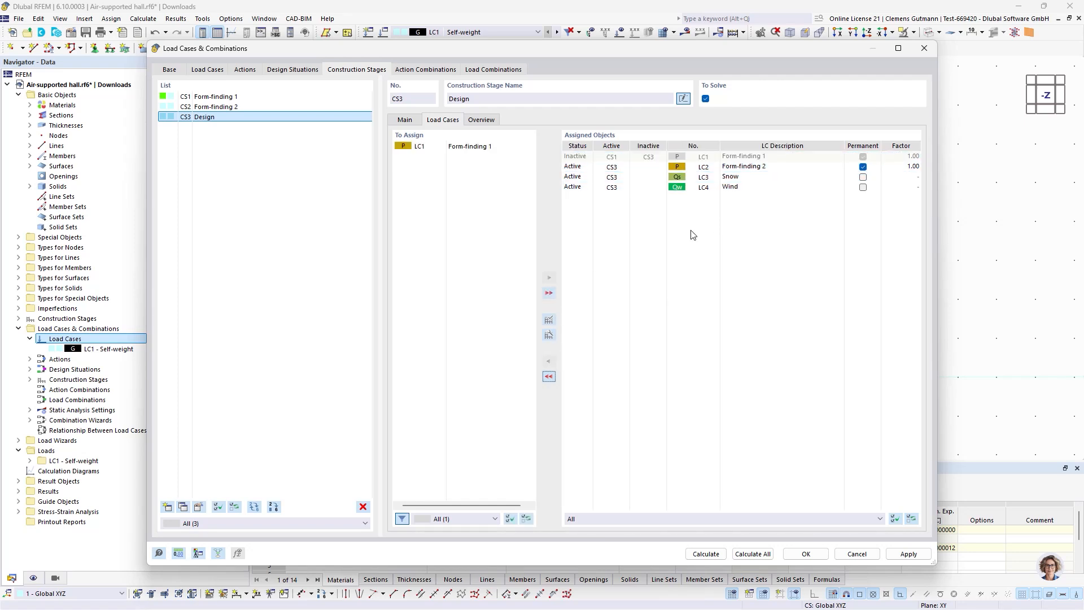
pyautogui.click(223, 107)
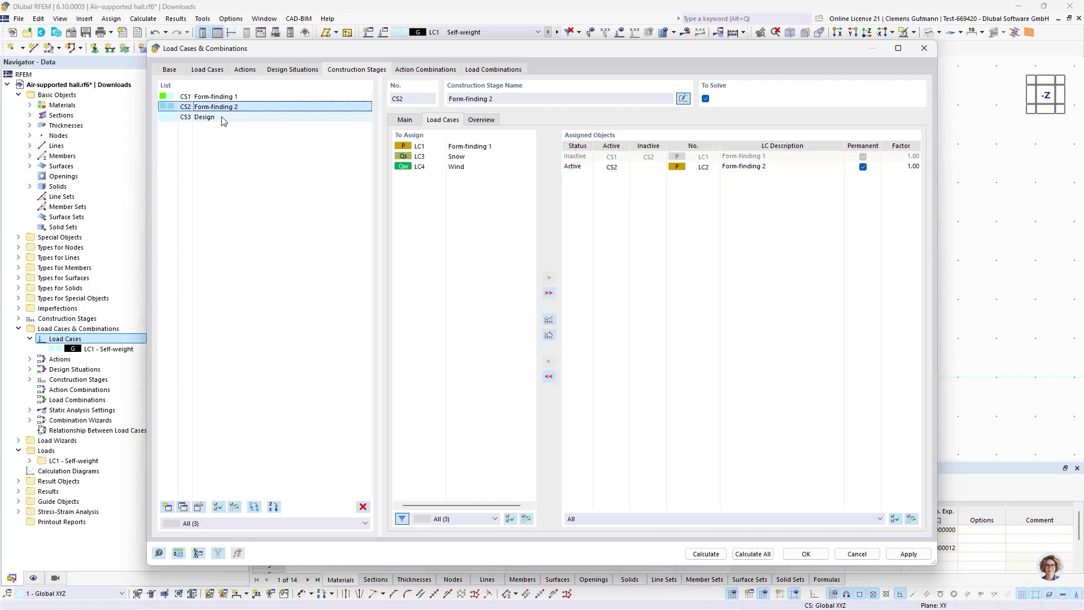
pyautogui.click(224, 117)
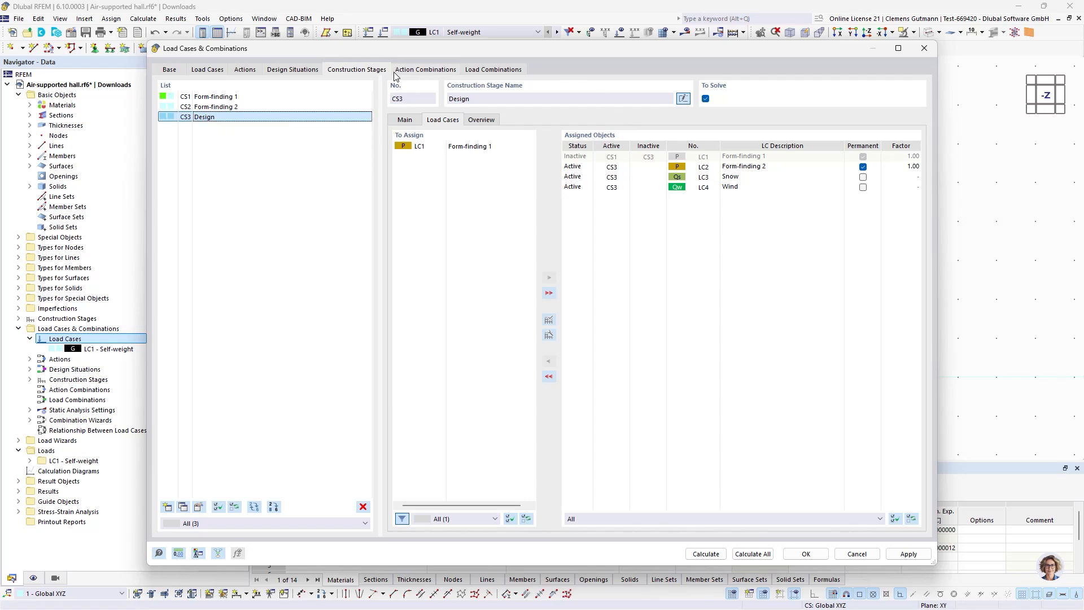
pyautogui.click(801, 554)
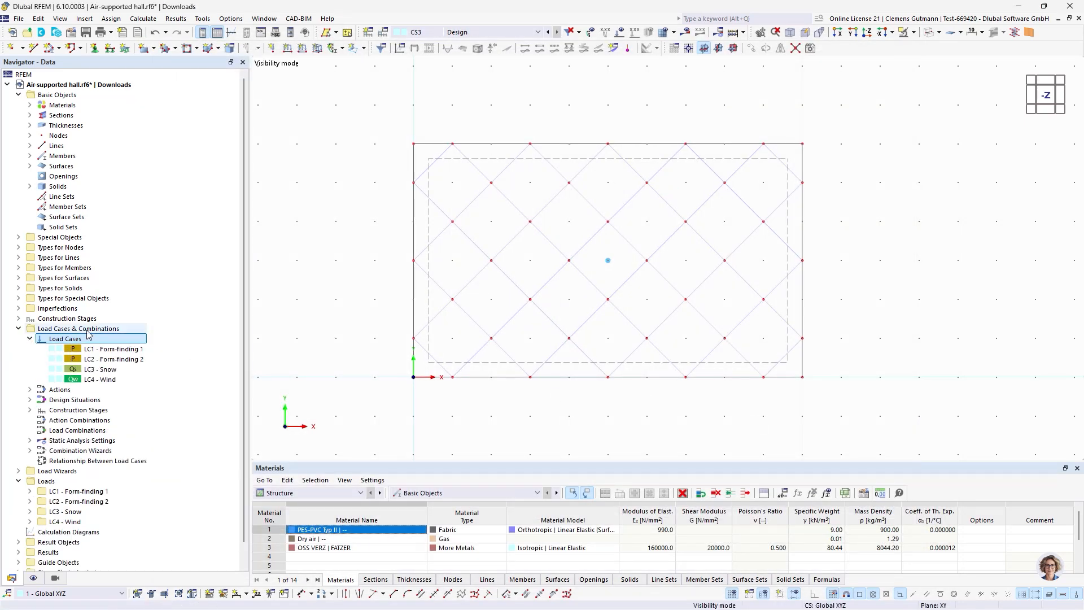
# Expand the load types of load case LC1 - Form-finding 1 under Loads
pyautogui.scroll(-1, 84, 335)
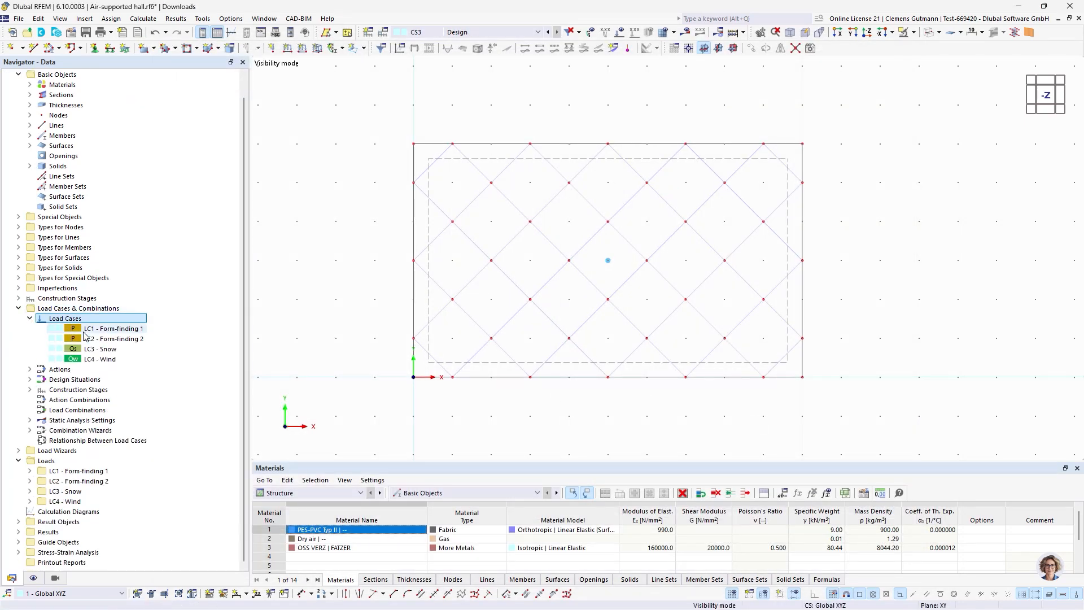
pyautogui.click(31, 471)
pyautogui.scroll(-5, 102, 440)
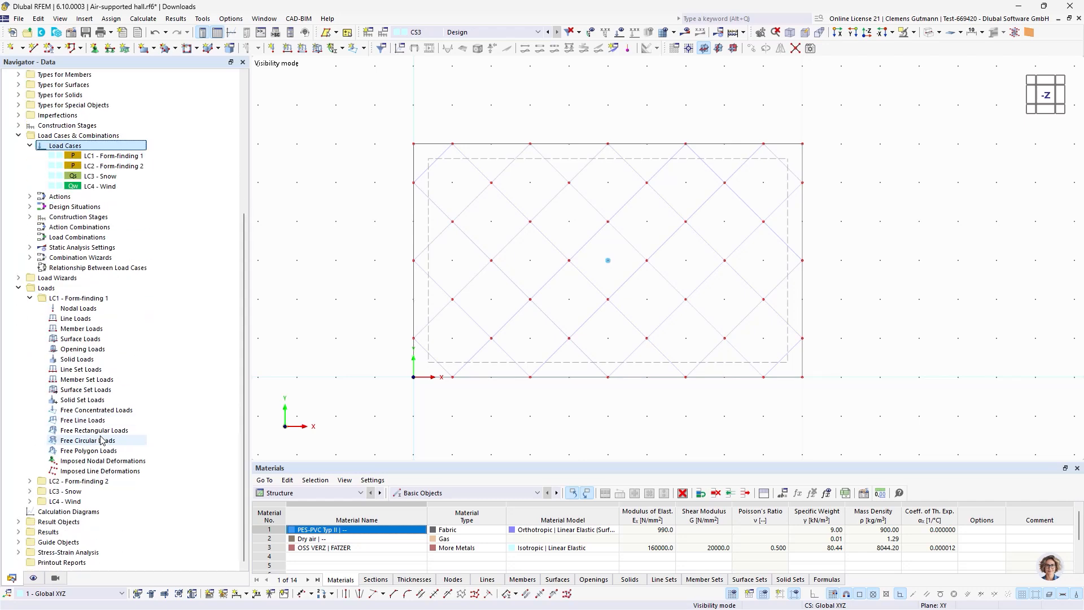
pyautogui.keyDown('ctrl'); pyautogui.moveTo(601, 410); pyautogui.dragTo(609, 328, button='middle'); pyautogui.keyUp('ctrl')
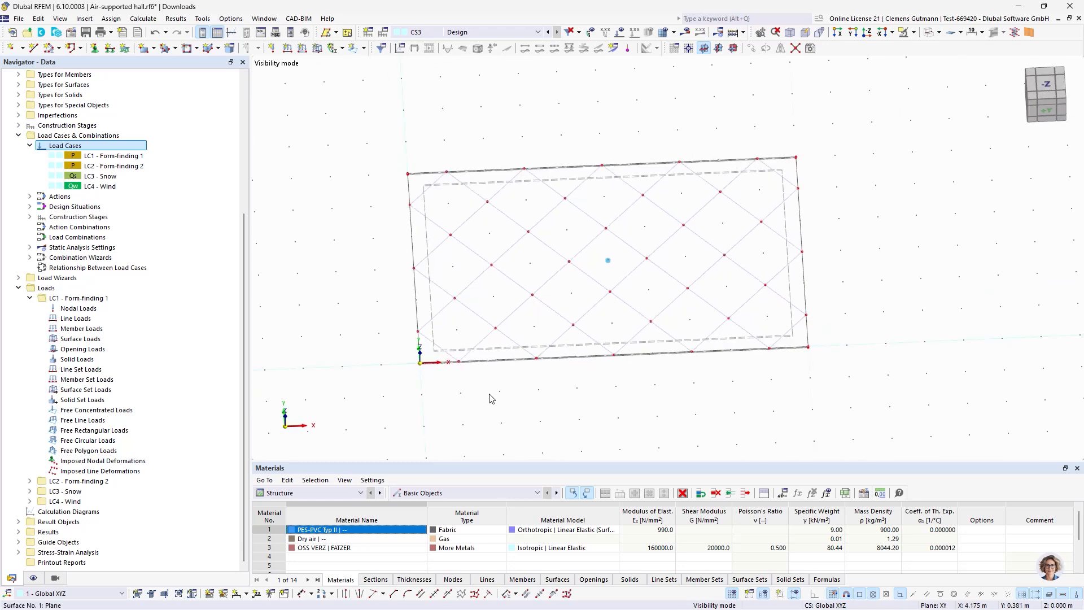
# Create an object selection named Cables for members whose Member Type equals Cable
pyautogui.click(54, 577)
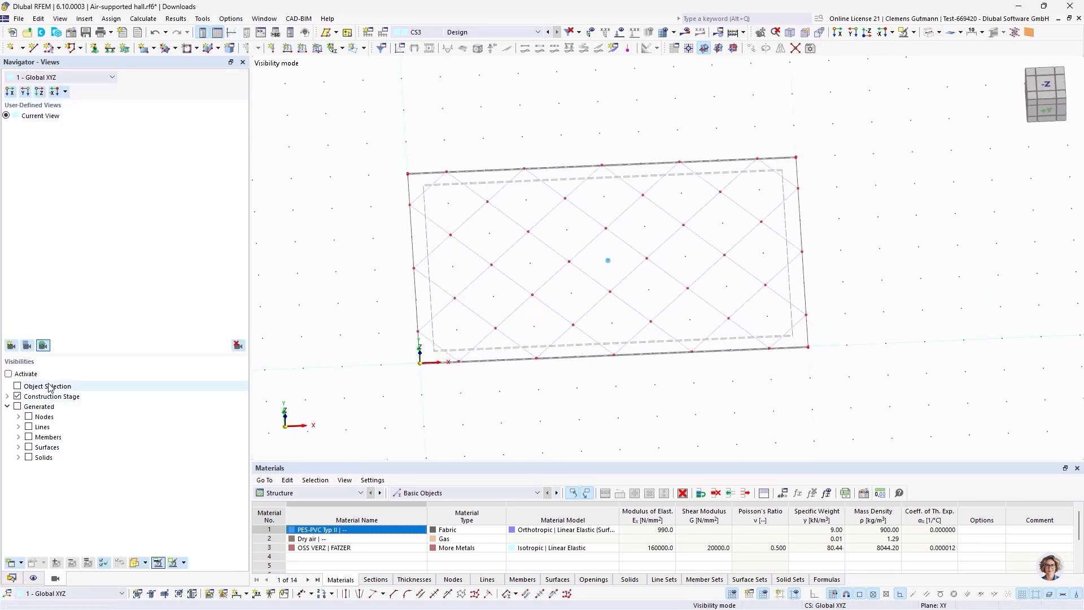
pyautogui.rightClick(50, 387)
pyautogui.click(79, 390)
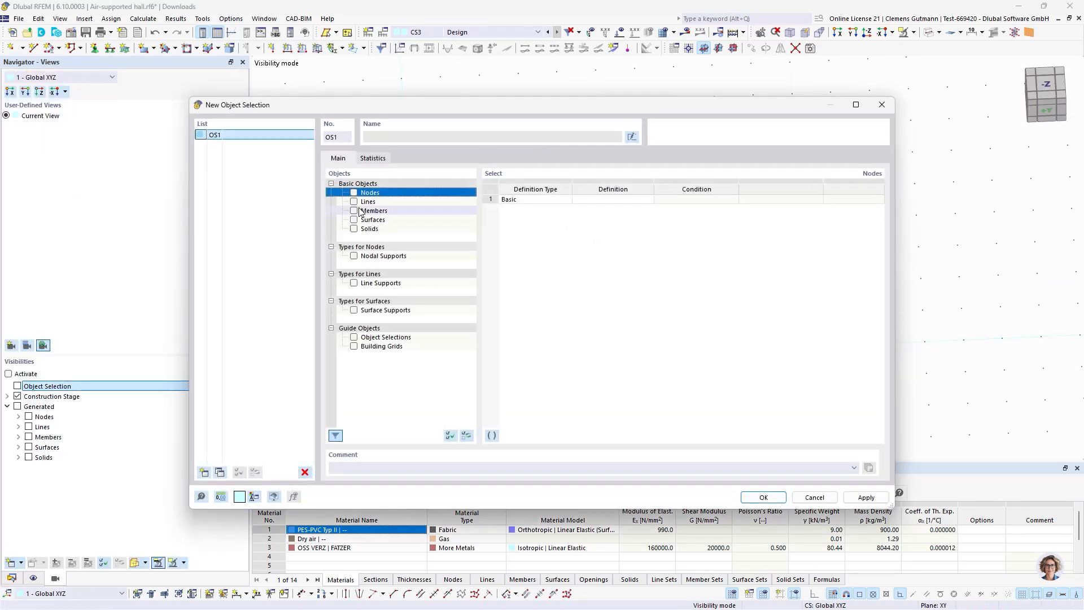
pyautogui.click(353, 211)
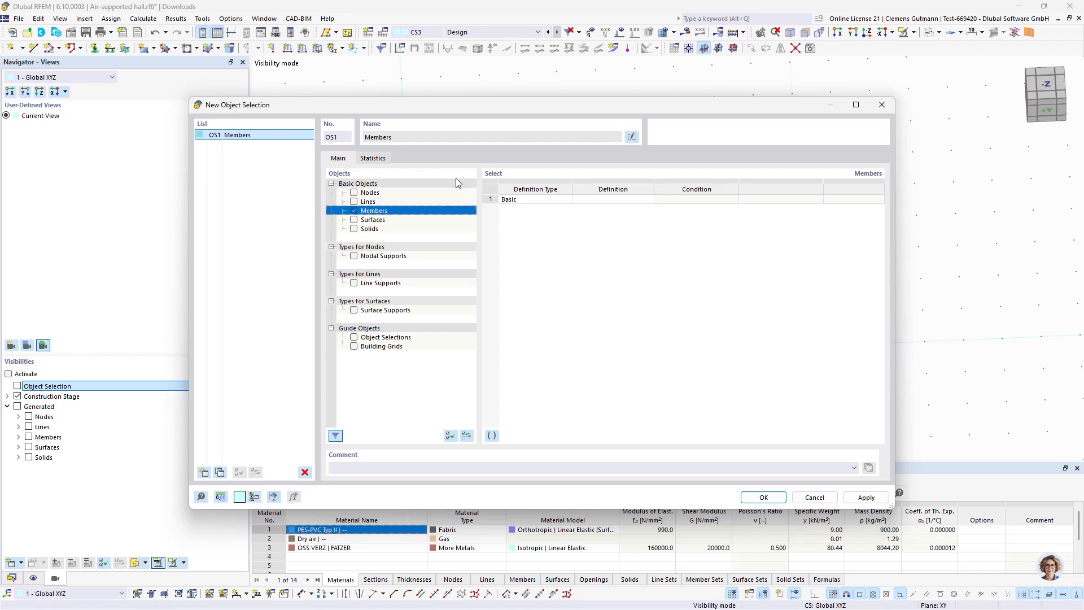
pyautogui.click(712, 201)
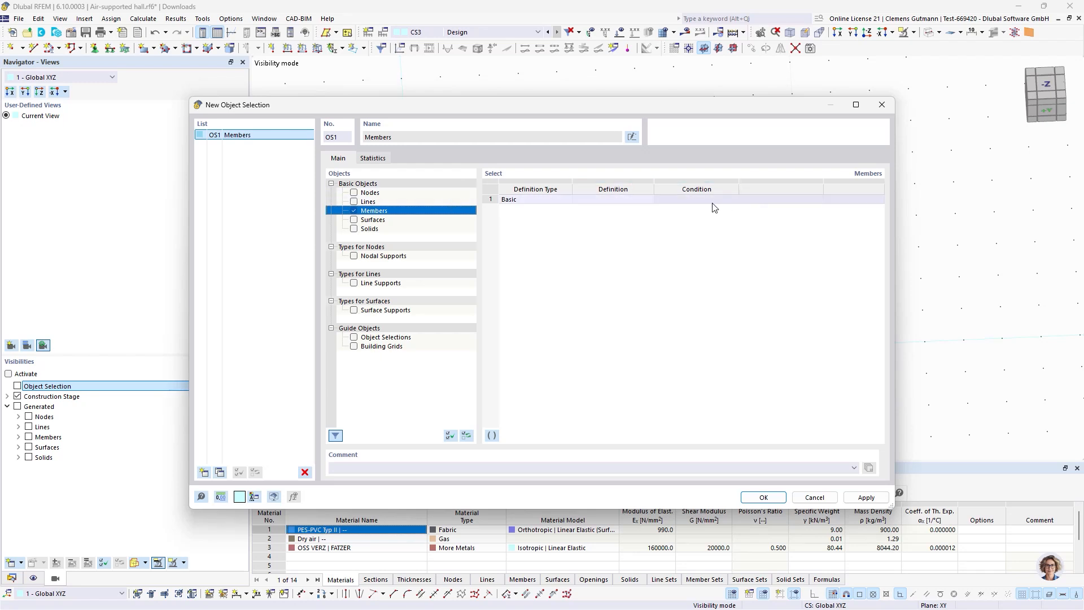
pyautogui.click(621, 201)
pyautogui.click(624, 201)
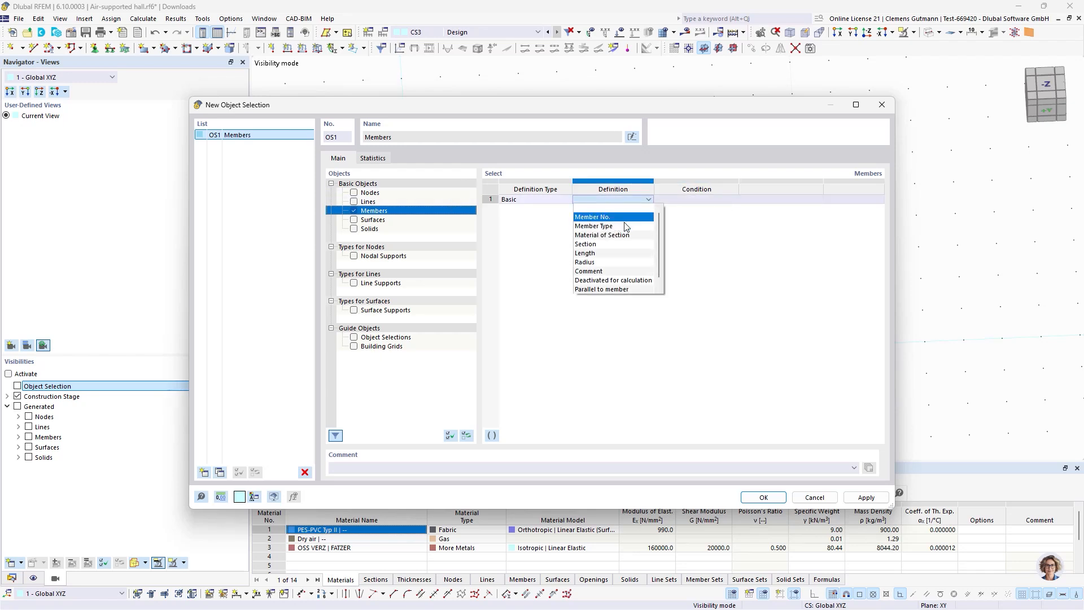
pyautogui.click(615, 226)
pyautogui.click(811, 199)
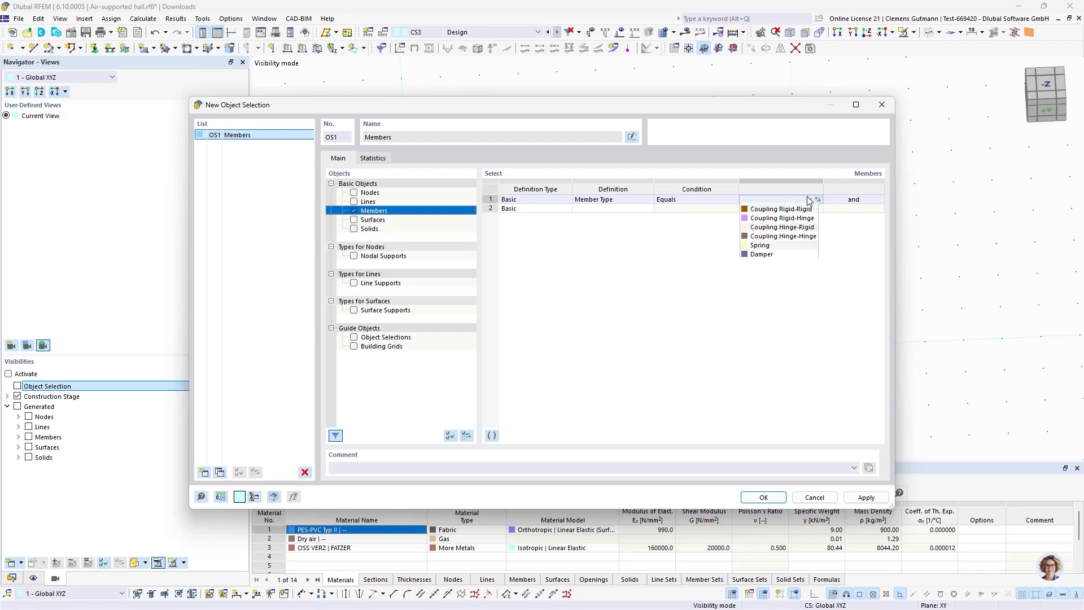
pyautogui.click(781, 280)
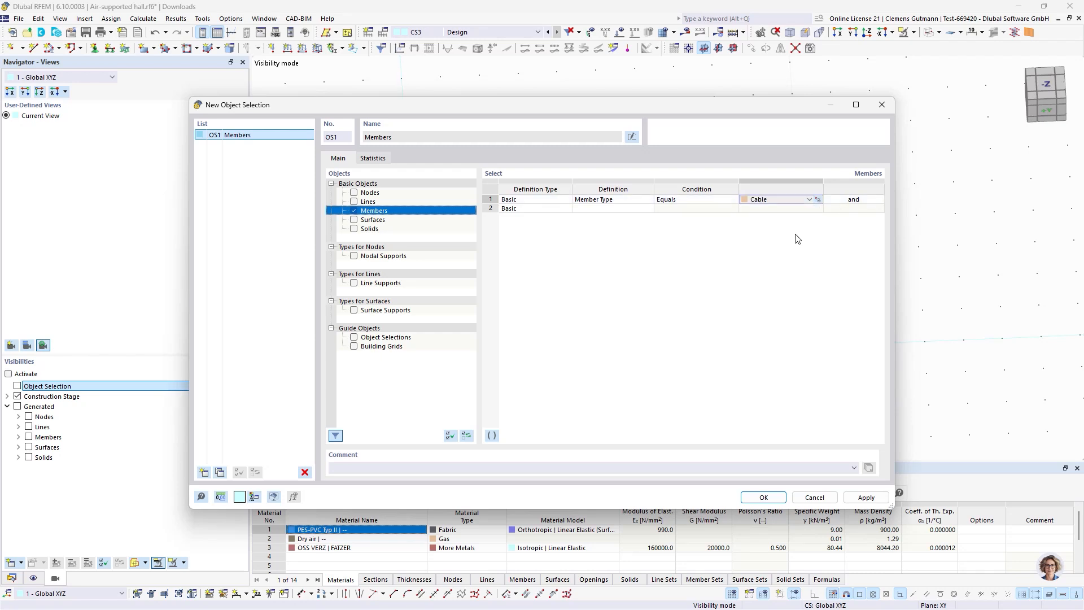
pyautogui.click(632, 137)
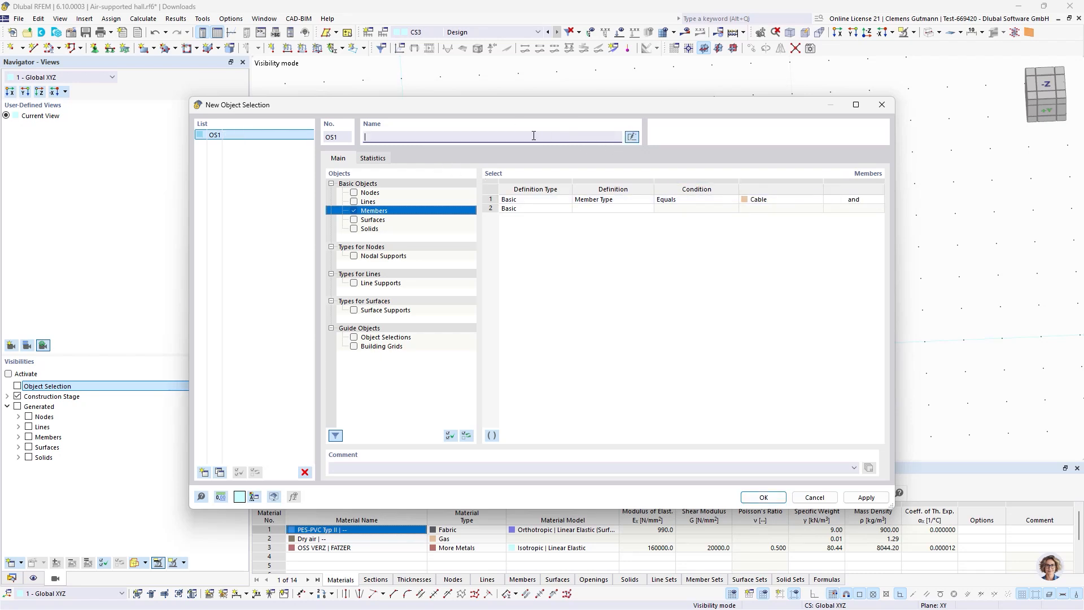
pyautogui.write('Cables')
# Add a second object selection named Membrane for surfaces whose Stiffness Type equals Membrane
pyautogui.click(204, 472)
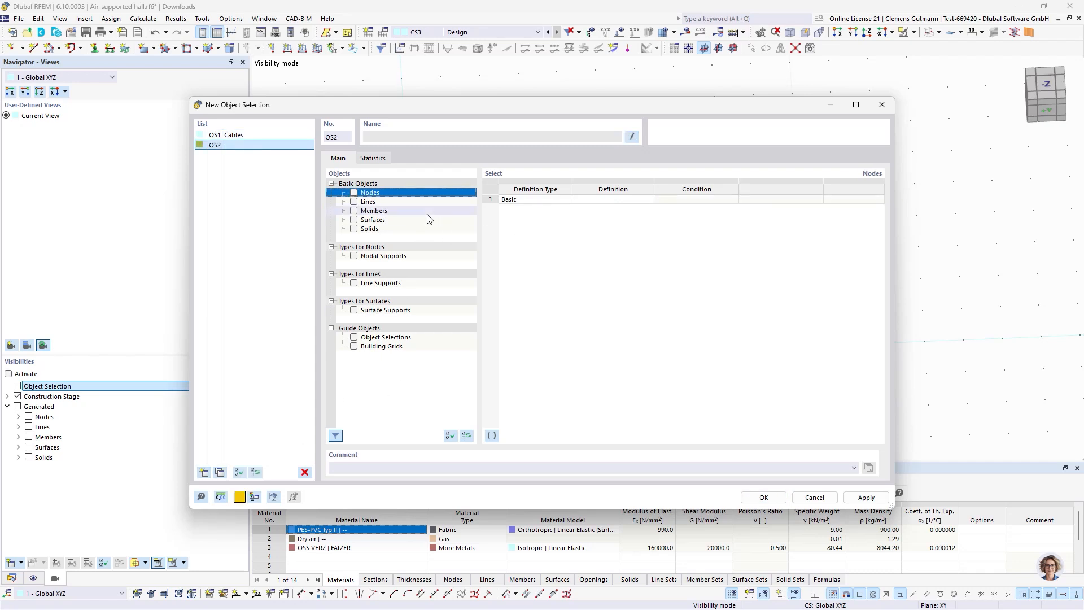
pyautogui.click(354, 219)
pyautogui.click(671, 200)
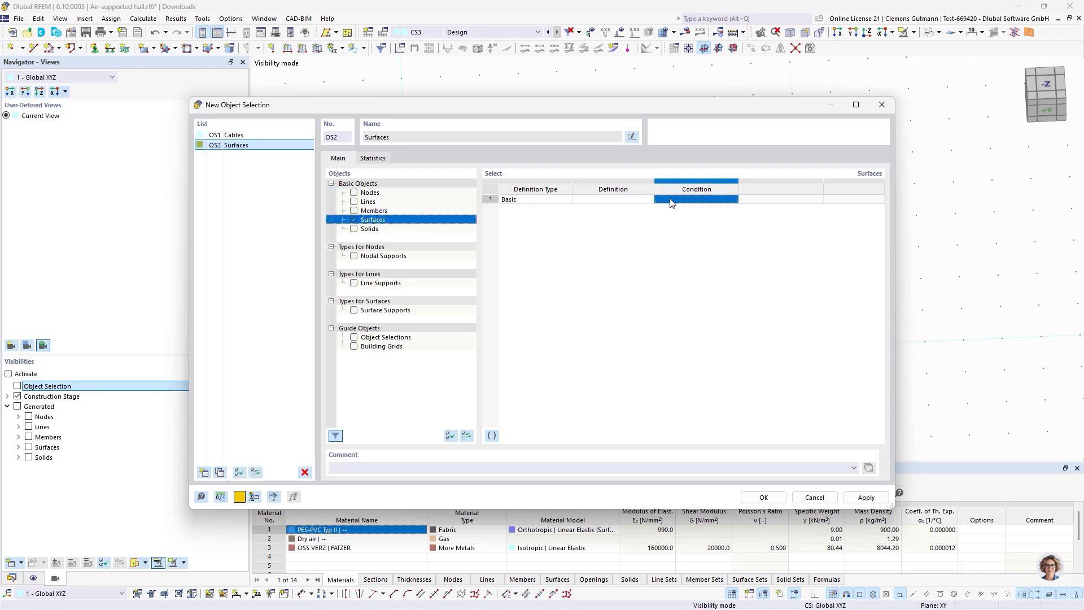
pyautogui.click(641, 201)
pyautogui.click(628, 201)
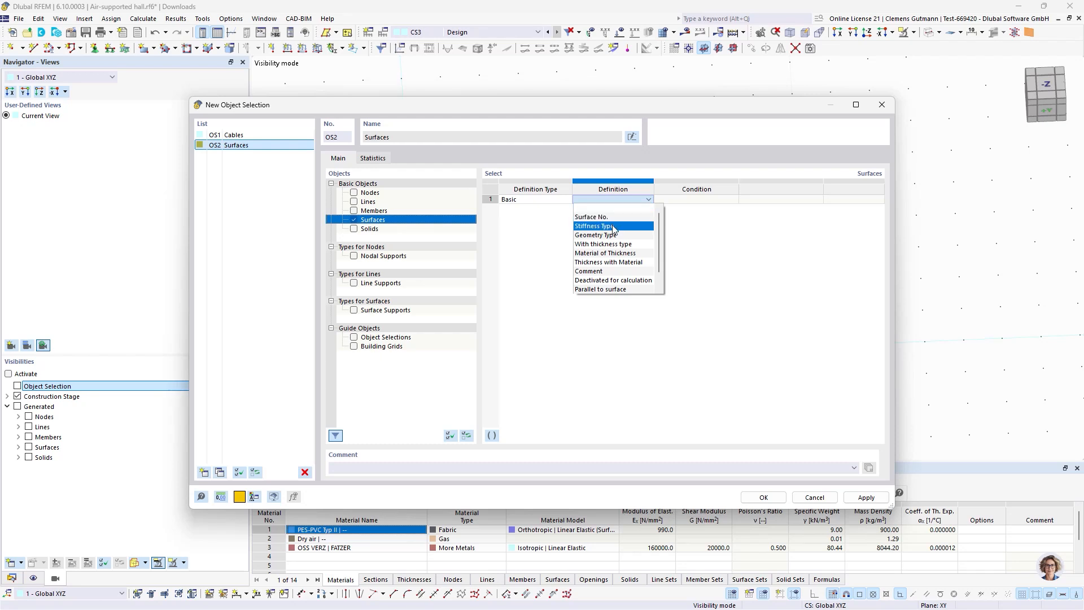
pyautogui.click(613, 226)
pyautogui.click(779, 199)
pyautogui.click(779, 200)
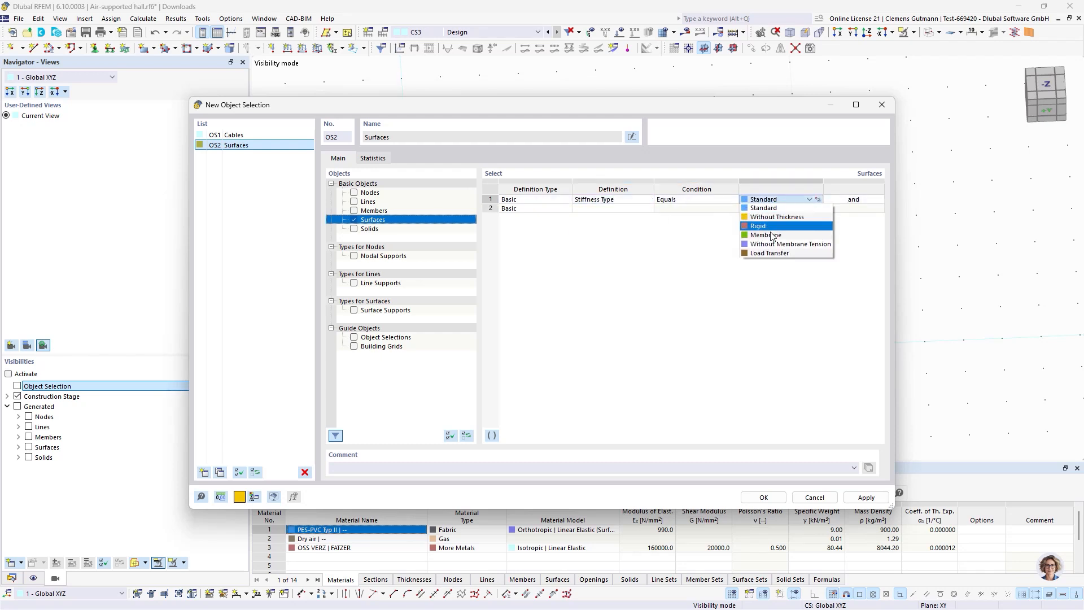
pyautogui.click(772, 235)
pyautogui.click(876, 201)
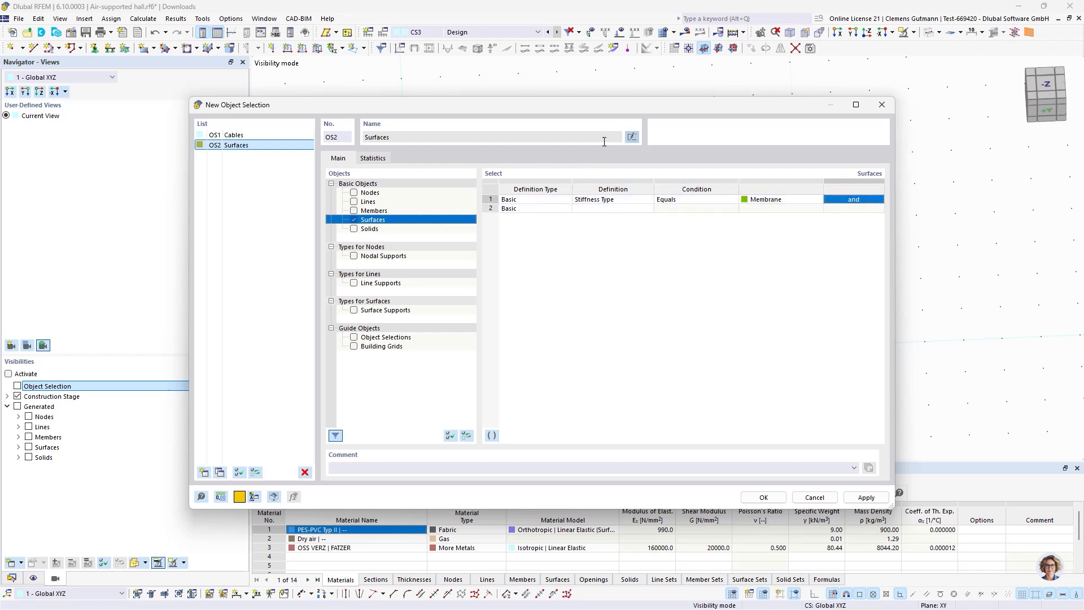
pyautogui.doubleClick(525, 138)
pyautogui.write('Membrane')
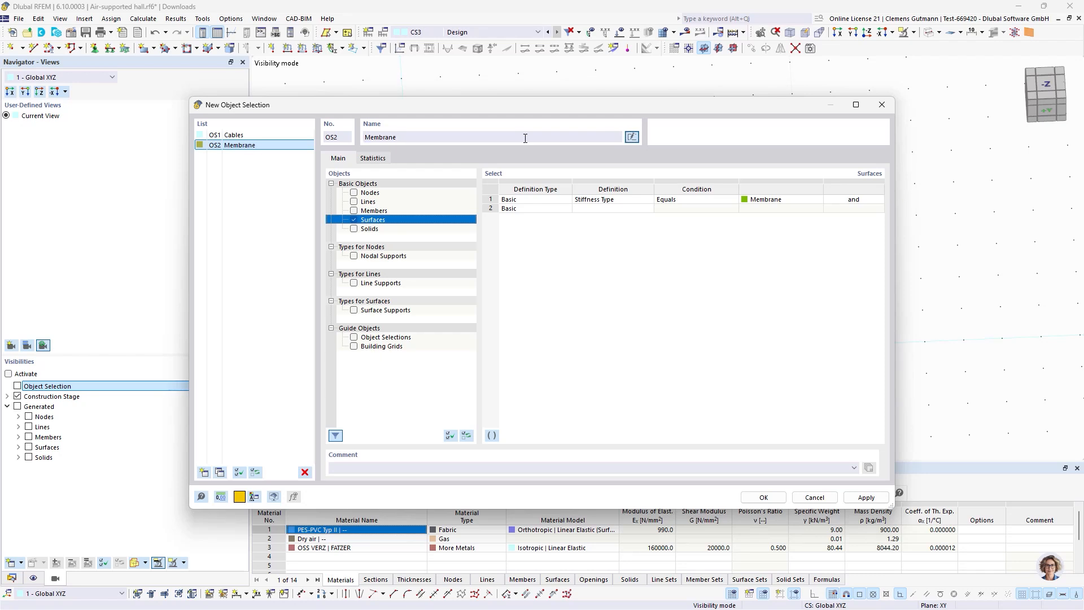
# Add a third object selection for solids whose Solid Type equals Gas
pyautogui.click(203, 472)
pyautogui.click(354, 229)
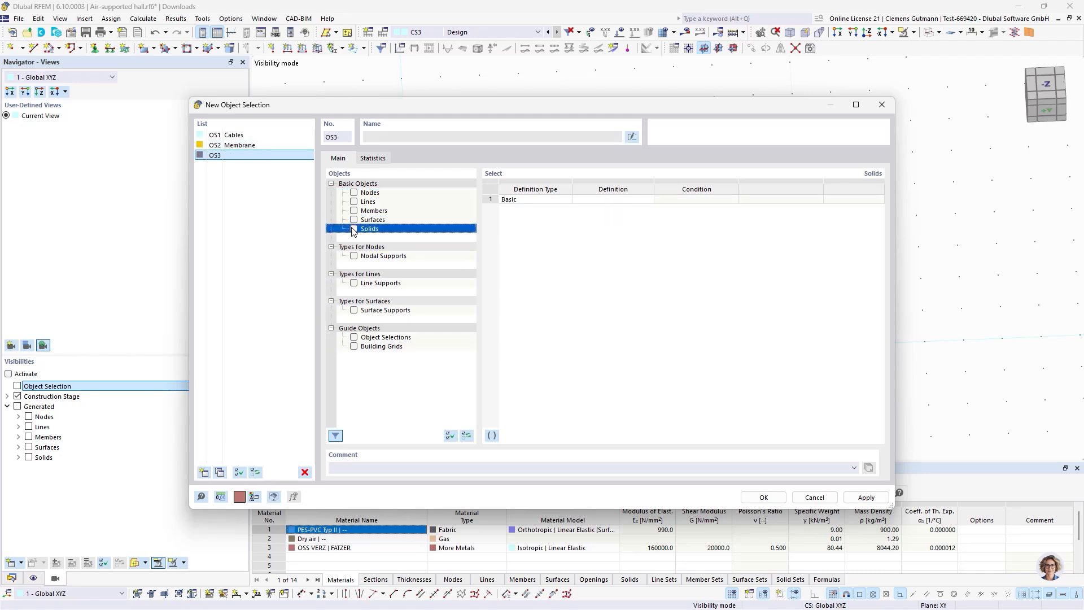
pyautogui.click(615, 200)
pyautogui.click(621, 200)
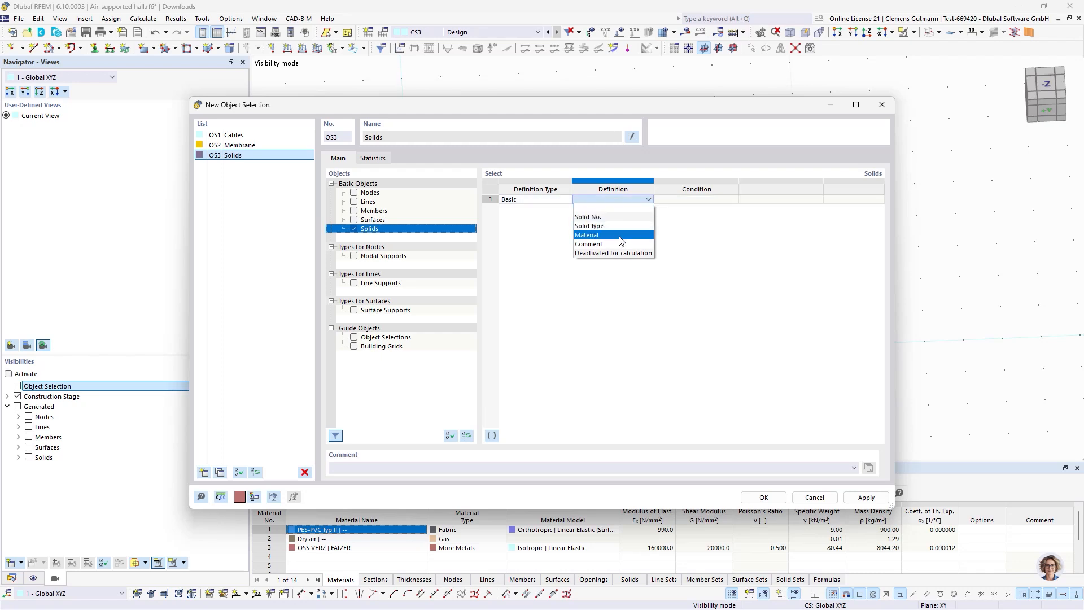
pyautogui.click(598, 219)
pyautogui.click(785, 199)
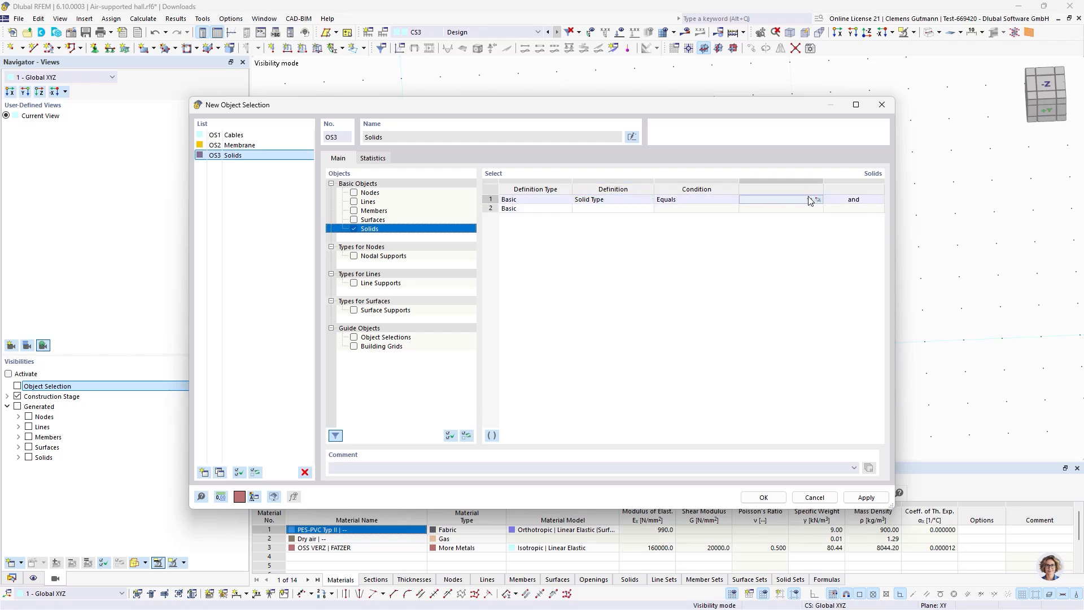
pyautogui.click(808, 199)
pyautogui.click(771, 218)
# Name the third object selection Gas and accept the object selections
pyautogui.doubleClick(620, 137)
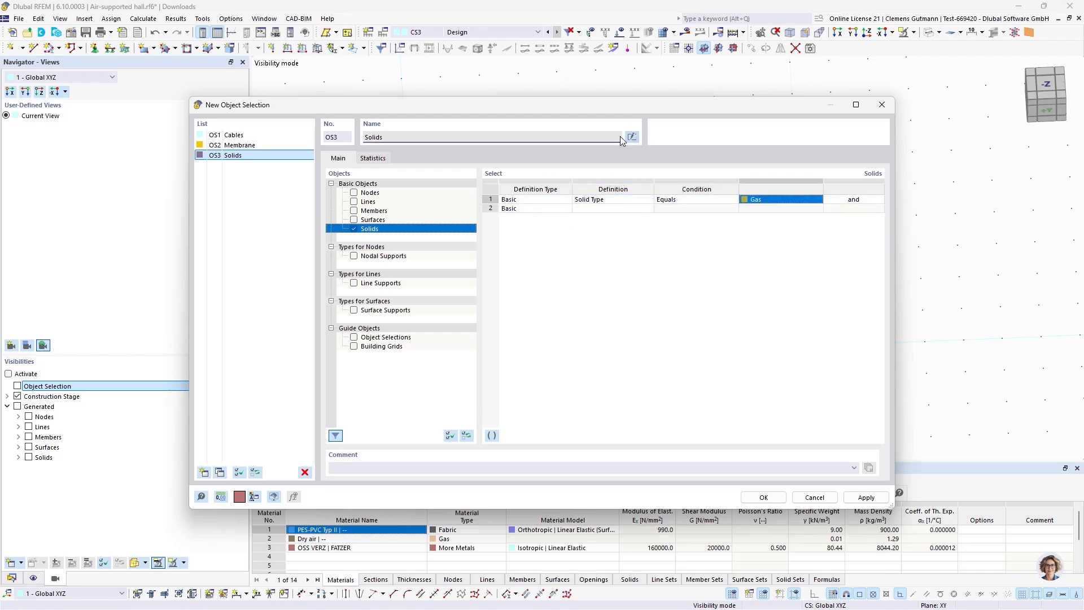
pyautogui.press('BackSpace')
pyautogui.write('Gas')
pyautogui.press('Tab')
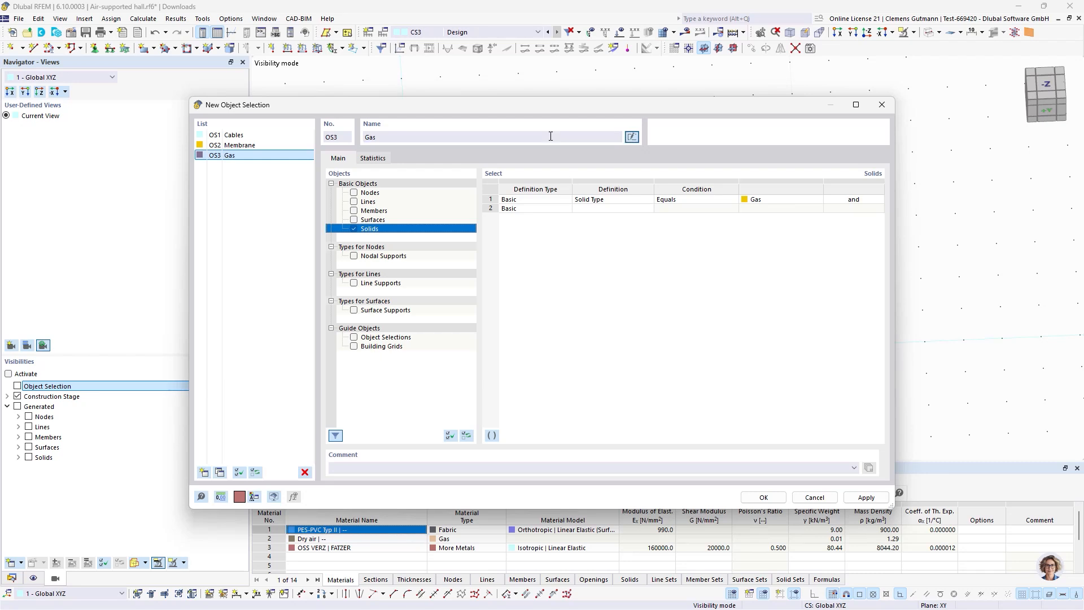
pyautogui.click(762, 497)
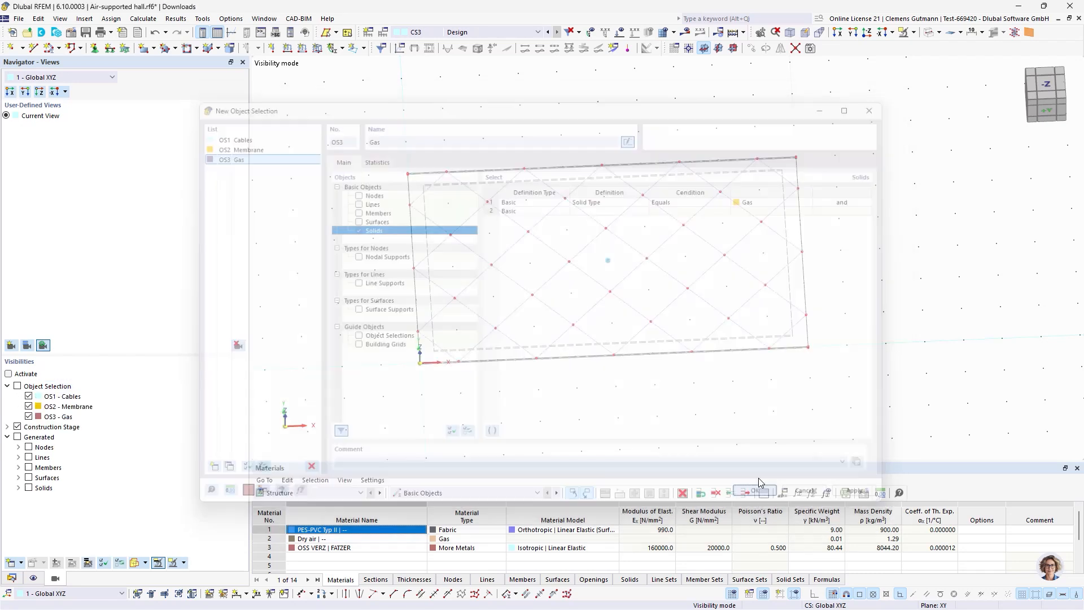
# Restrict the visibility to the OS2 - Membrane object selection, excluding cables, gas and construction stages, and activate it
pyautogui.click(18, 427)
pyautogui.click(29, 416)
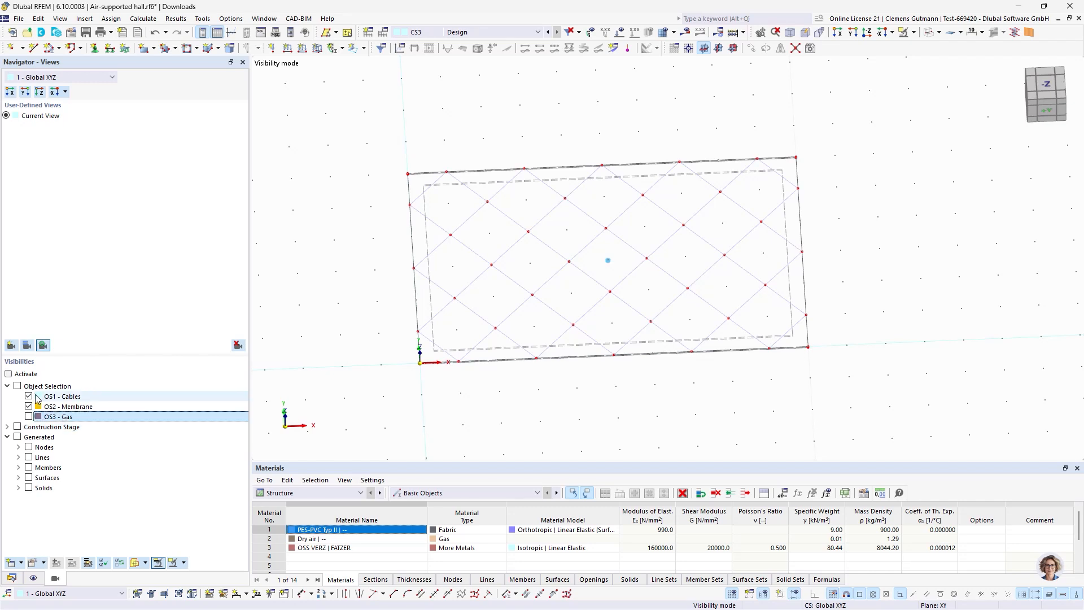
pyautogui.click(29, 395)
pyautogui.rightClick(491, 394)
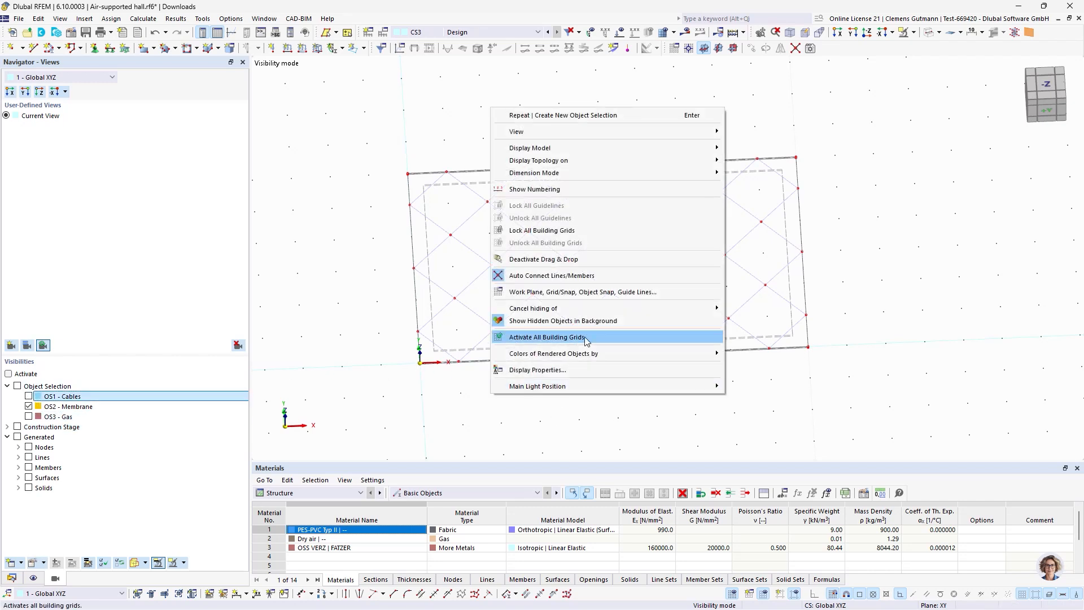
pyautogui.click(591, 406)
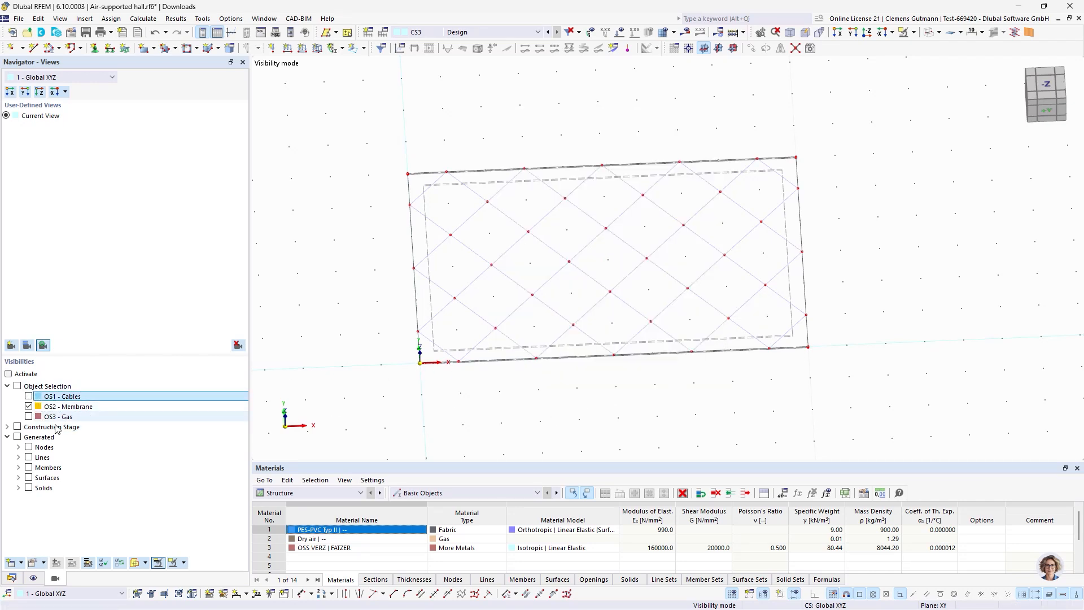
pyautogui.click(18, 386)
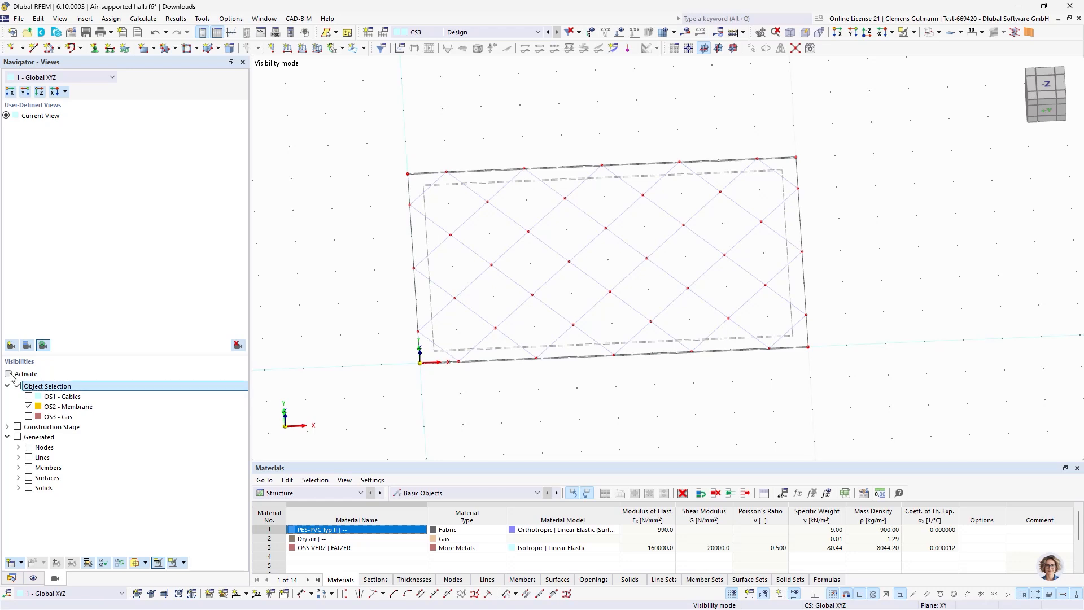
pyautogui.click(8, 374)
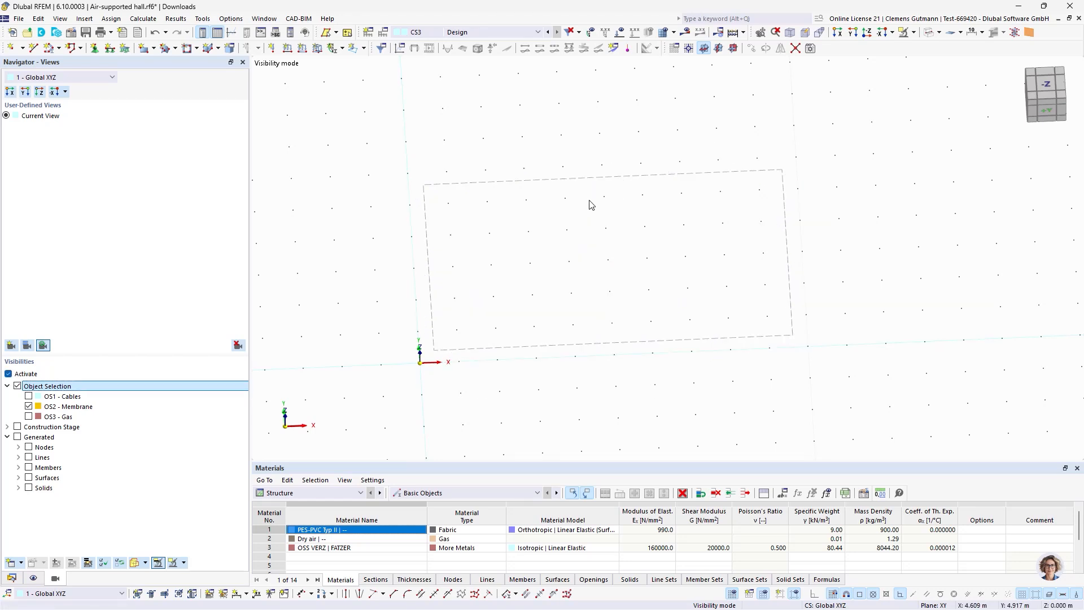
# Select the membrane surface and create a surface load on it in LC1 with load type Form-Finding
pyautogui.click(600, 177)
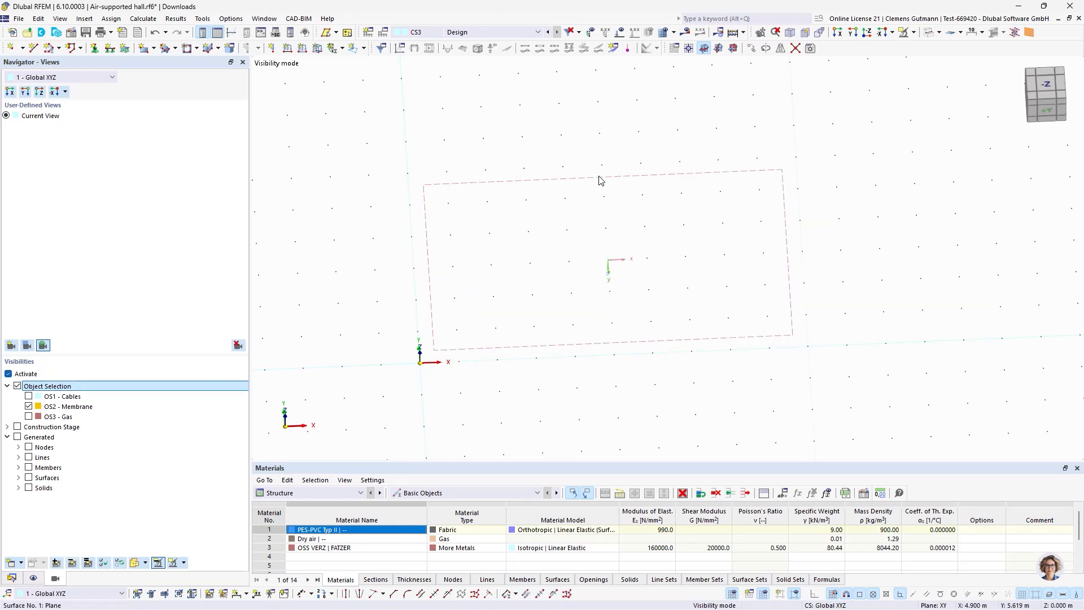
pyautogui.click(317, 48)
pyautogui.click(630, 439)
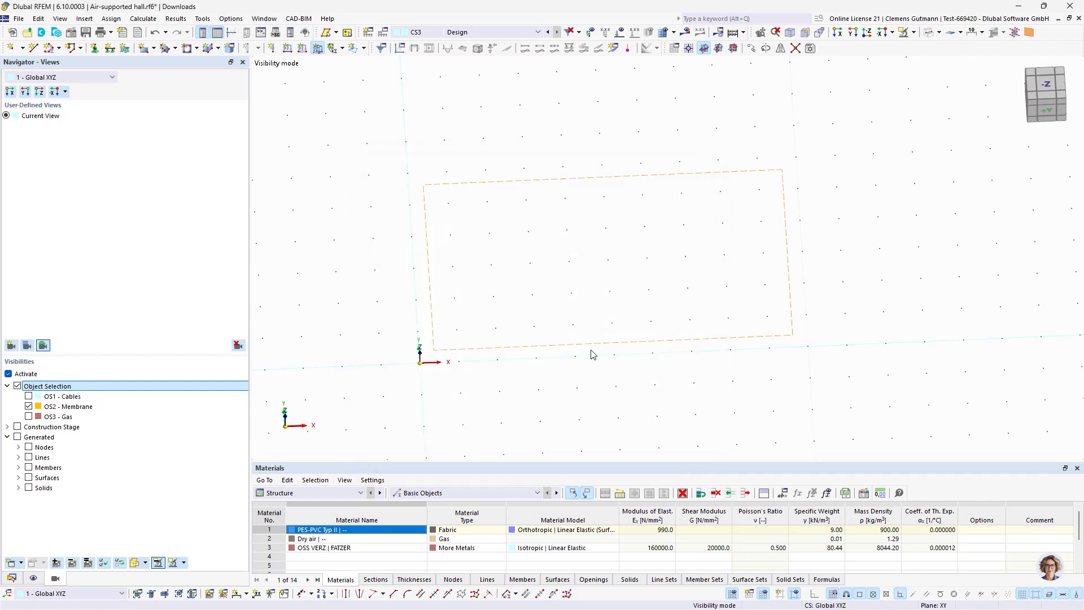
pyautogui.click(296, 188)
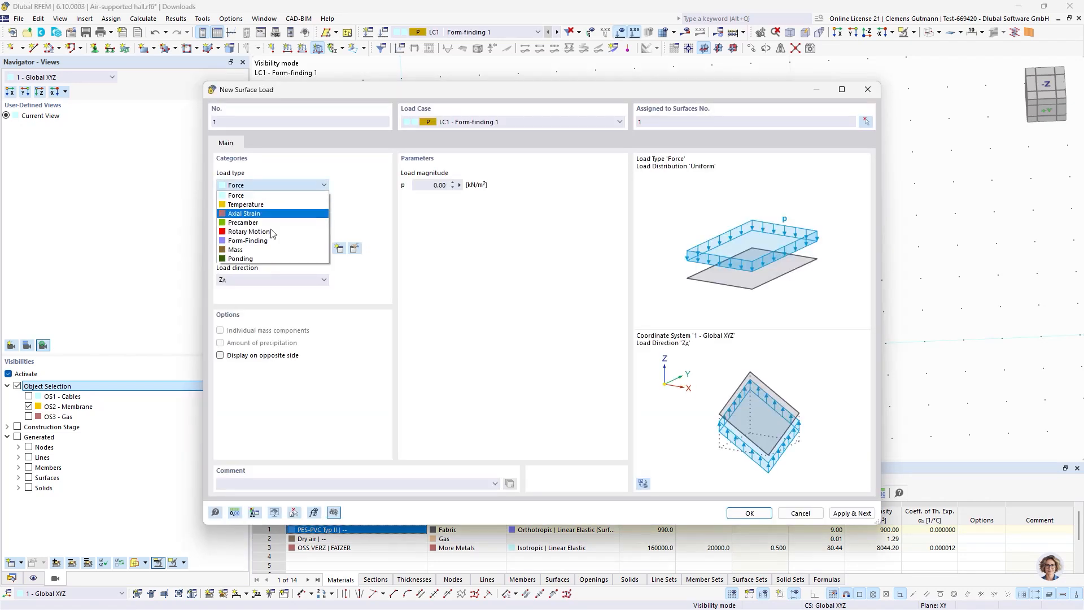
pyautogui.click(263, 241)
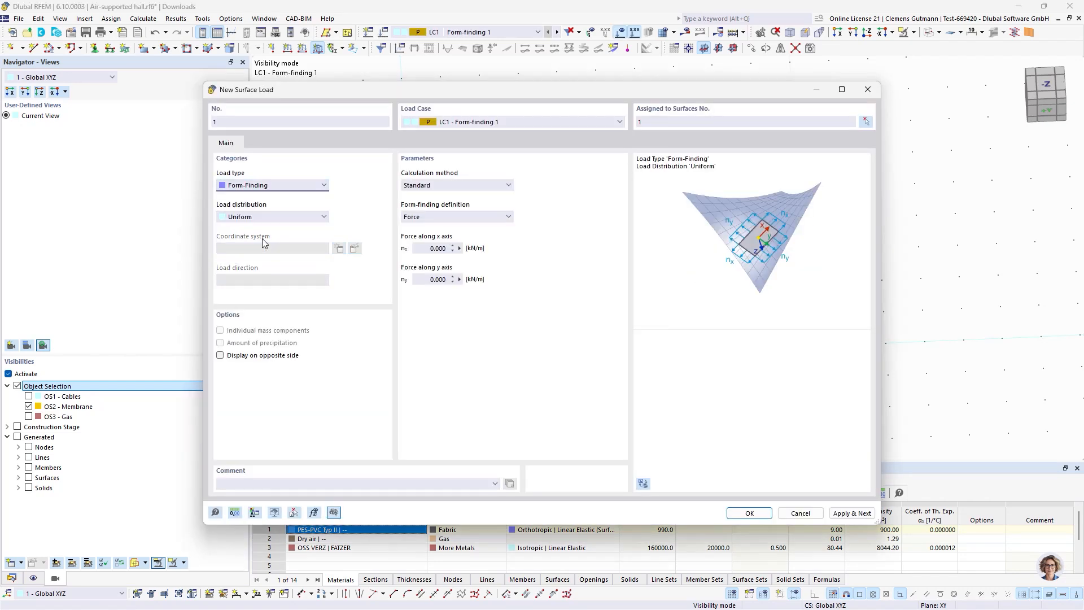
# Try the Projection calculation method for the form-finding load and return it to Standard
pyautogui.click(499, 186)
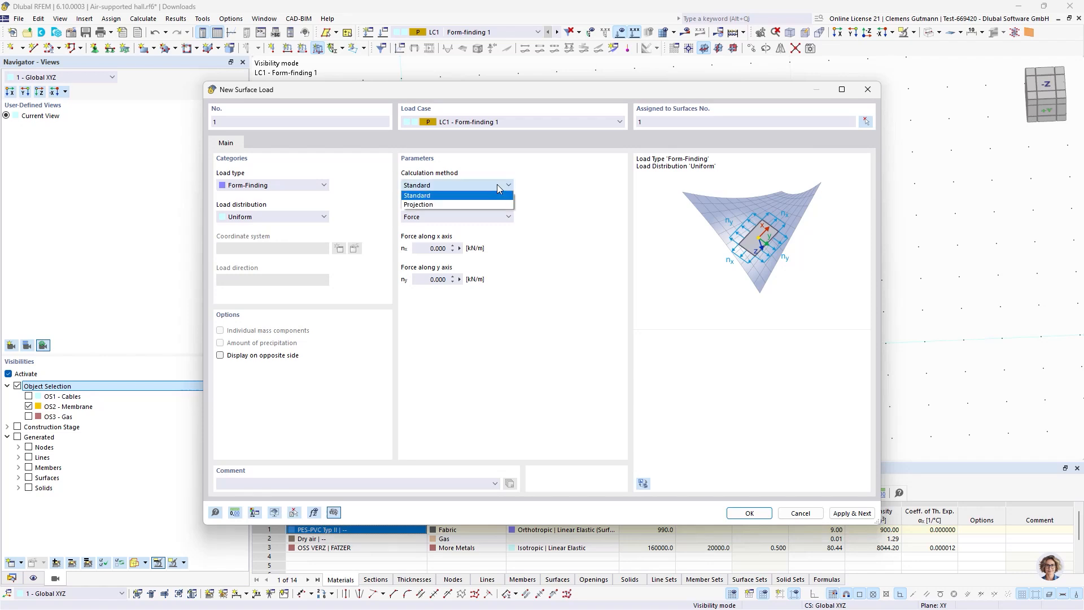
pyautogui.click(443, 204)
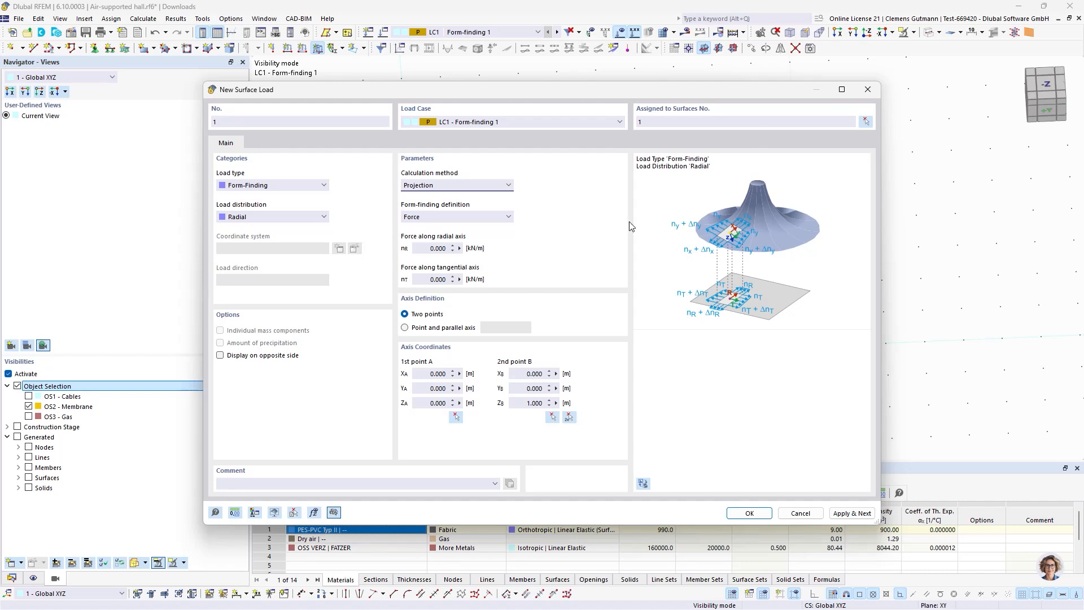
pyautogui.click(466, 188)
pyautogui.click(429, 195)
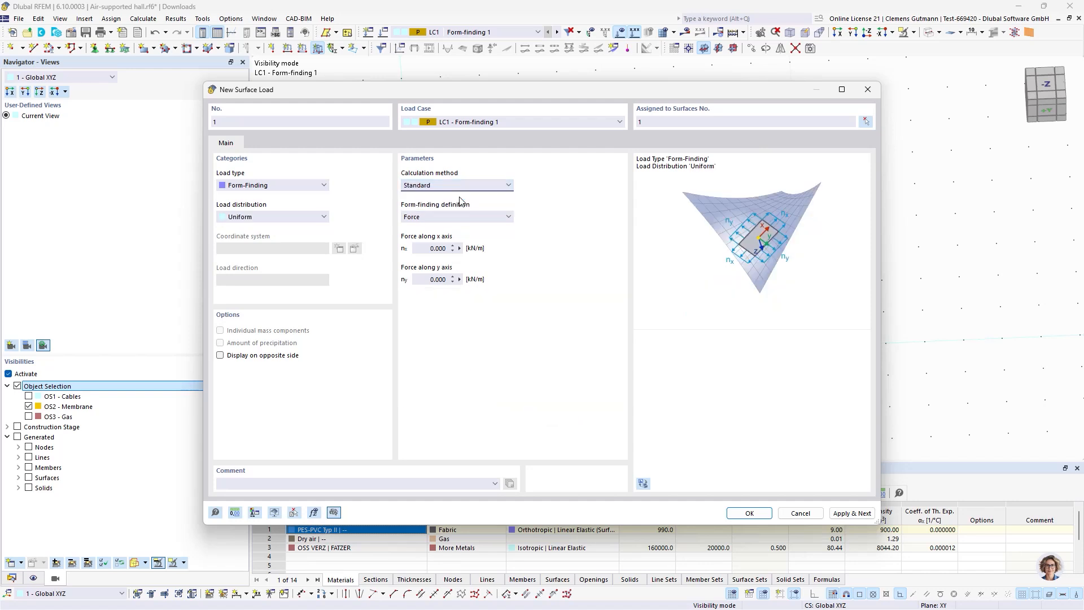
# Try Force and Stress as the form-finding definition of the surface load
pyautogui.click(460, 218)
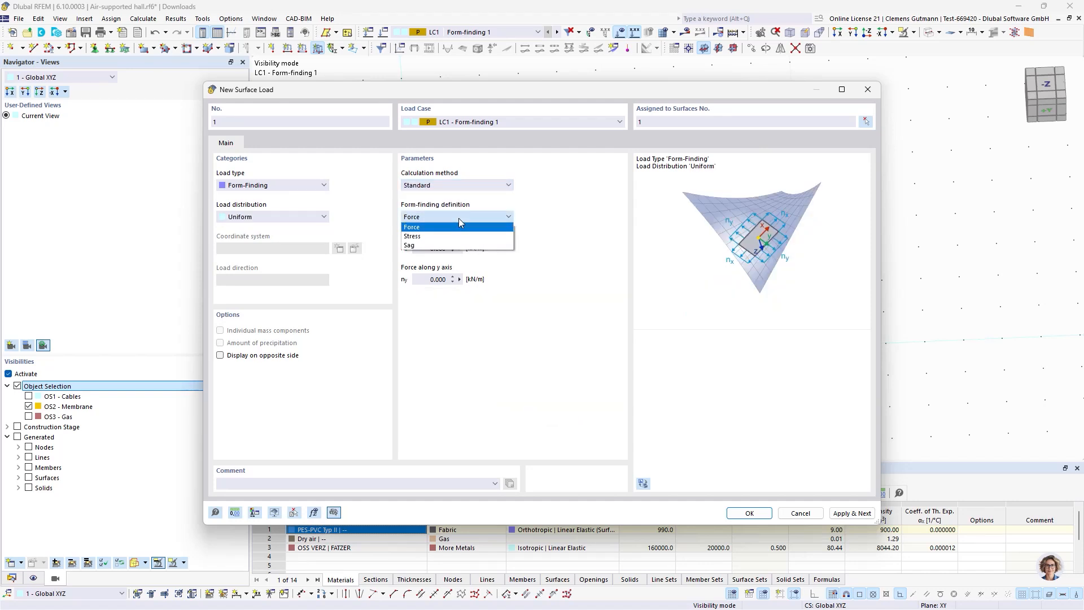
pyautogui.click(429, 227)
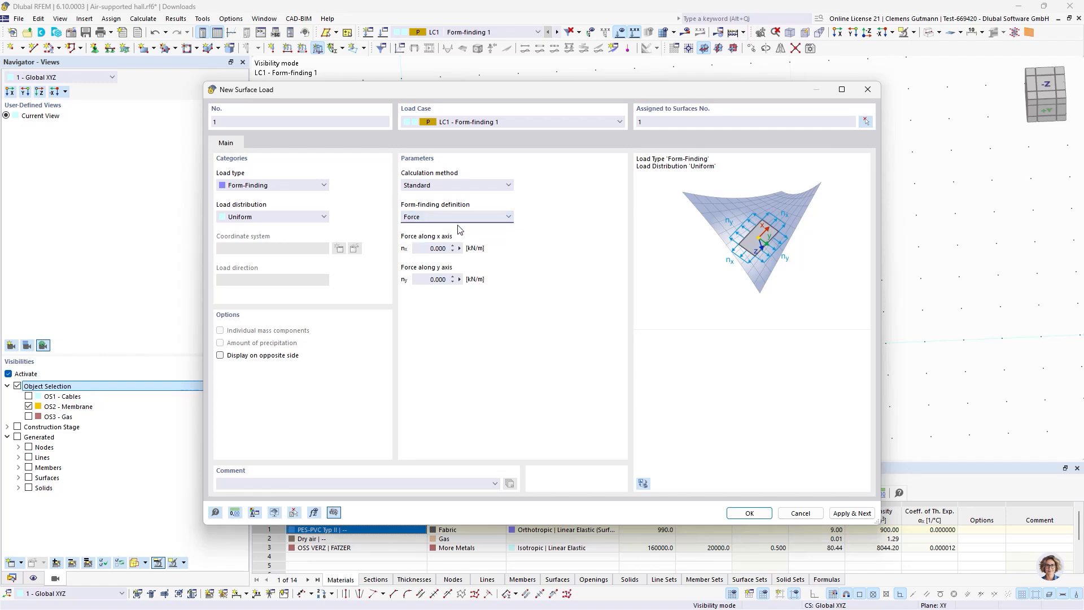
pyautogui.click(429, 216)
pyautogui.click(429, 236)
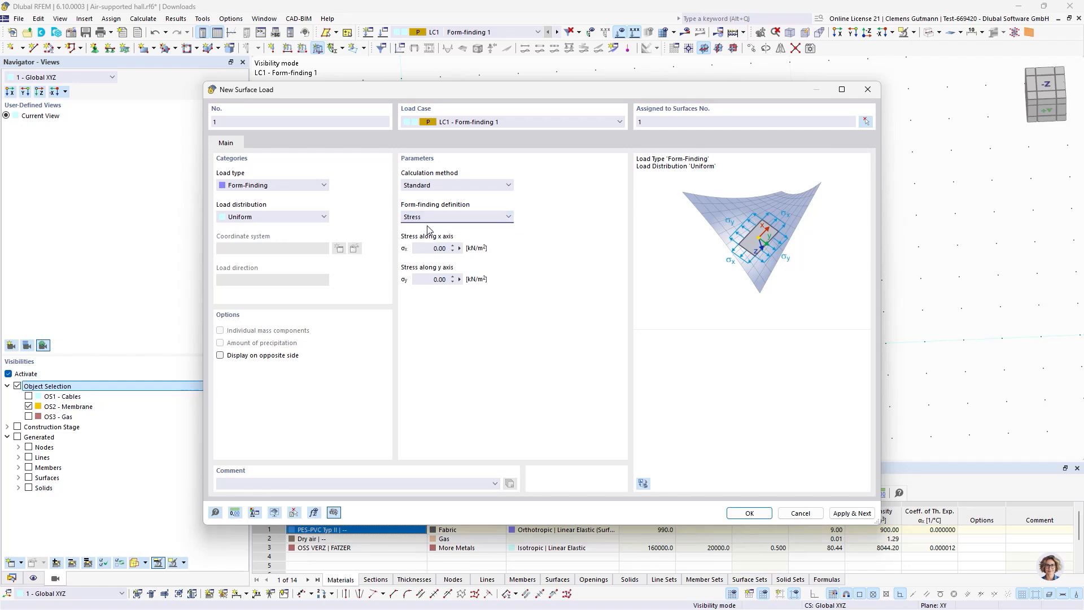
# Define the form-finding load by Sag and set the sag to 2 m
pyautogui.click(429, 217)
pyautogui.click(421, 246)
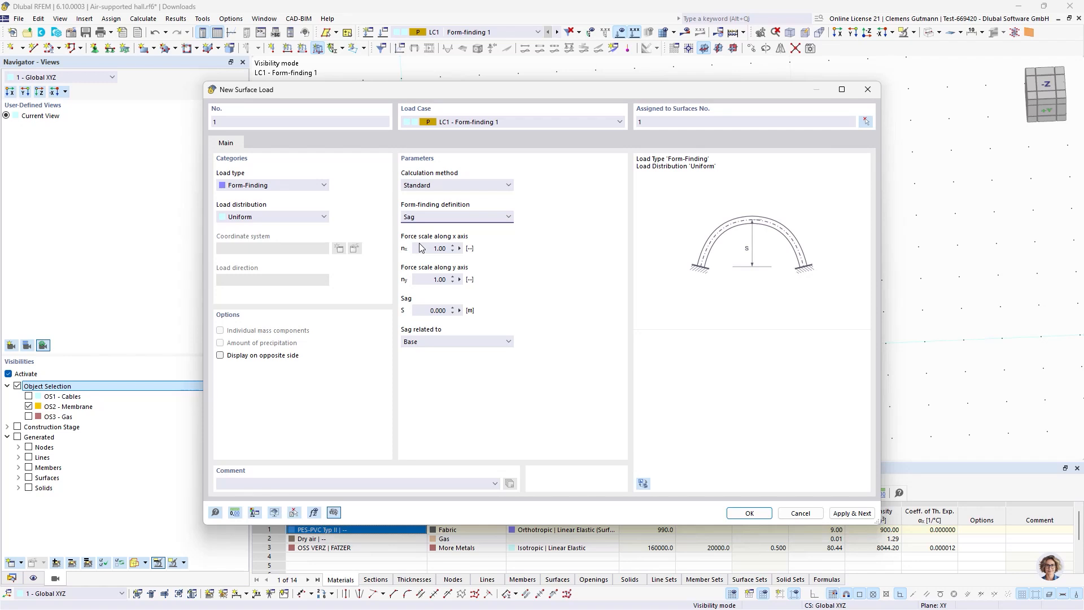
pyautogui.click(438, 310)
pyautogui.write('2')
pyautogui.press('Tab')
# Try relating the sag to the coordinate system and to a surface
pyautogui.click(474, 341)
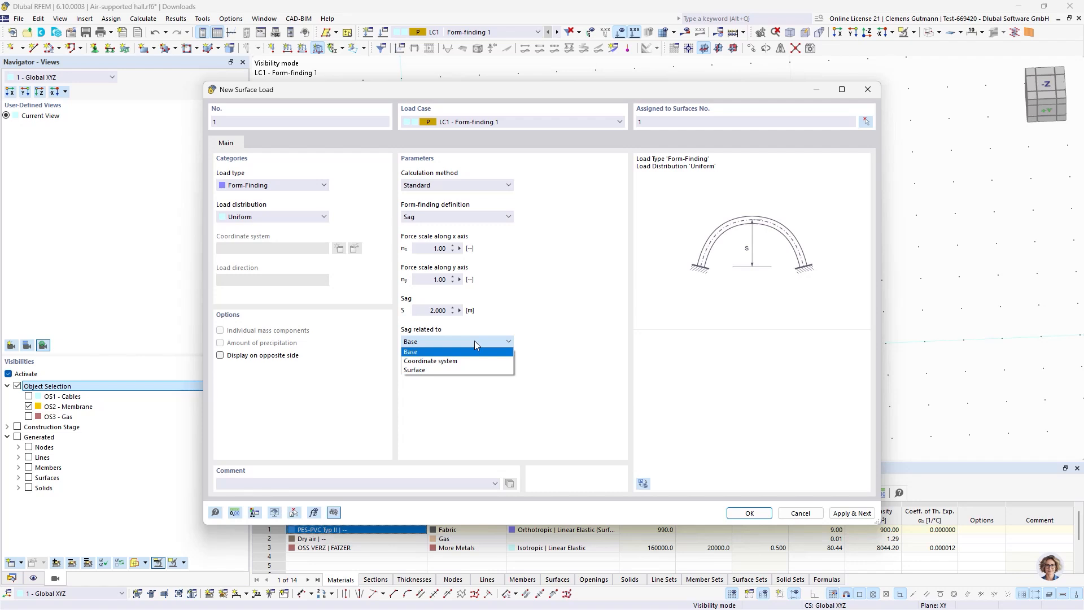
pyautogui.click(474, 362)
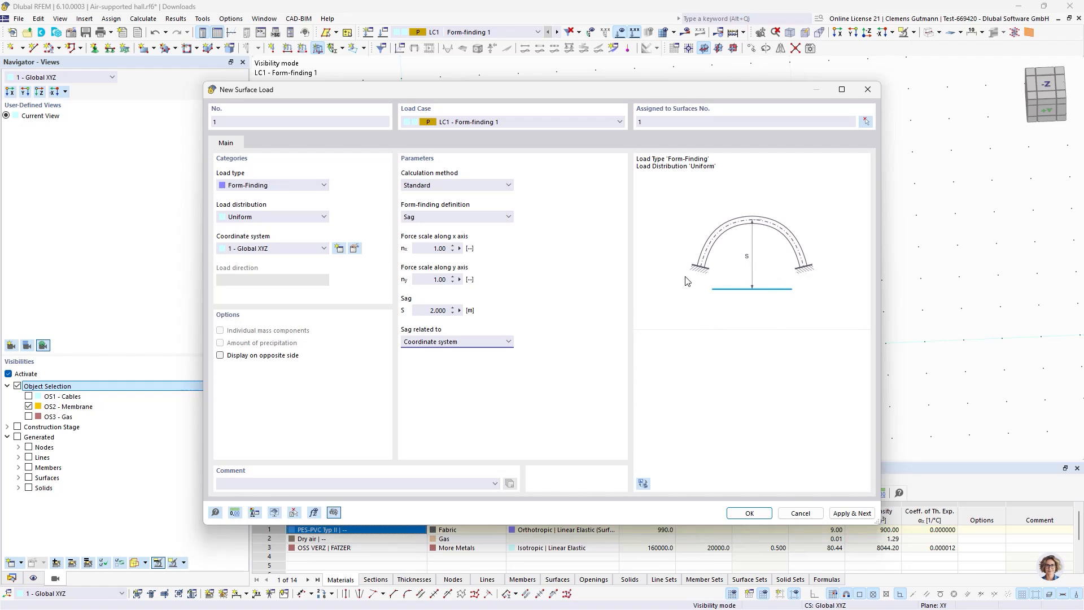
pyautogui.click(510, 341)
pyautogui.click(484, 369)
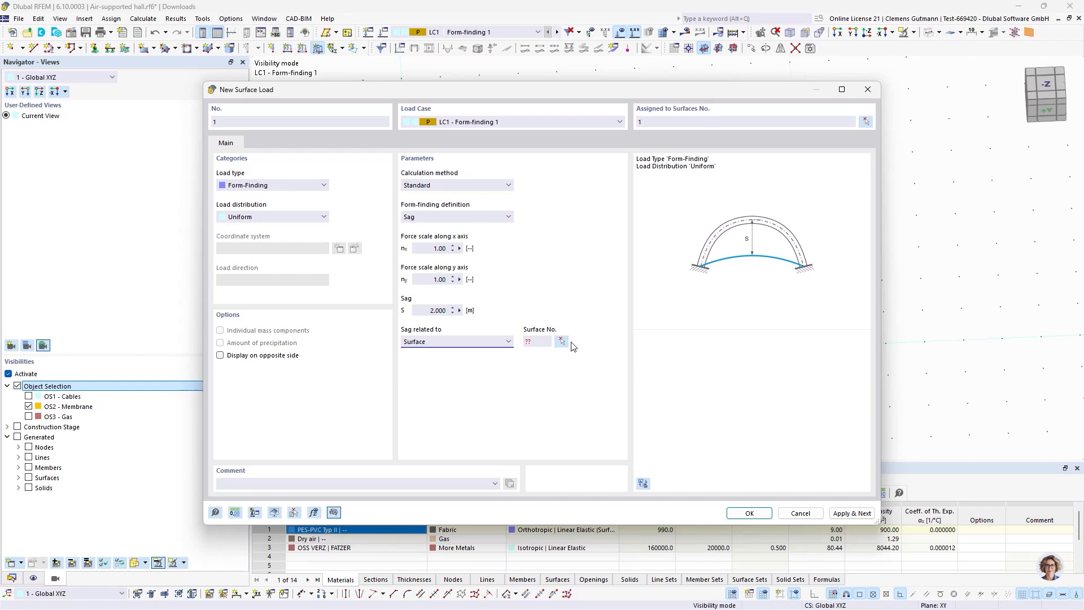
# Relate the sag to Base and accept the form-finding surface load
pyautogui.click(487, 341)
pyautogui.click(429, 361)
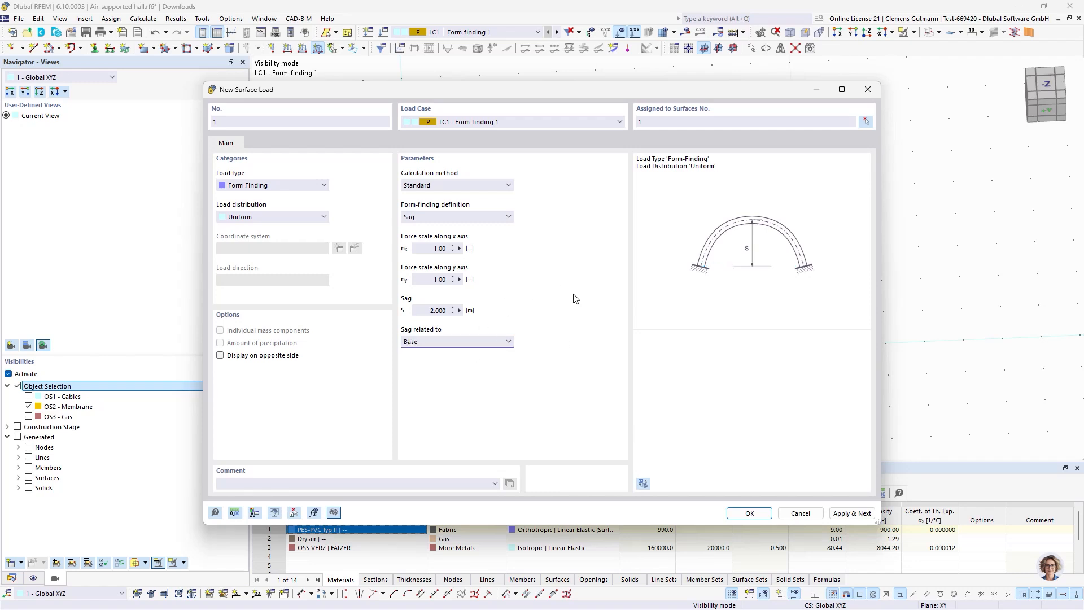
pyautogui.click(749, 513)
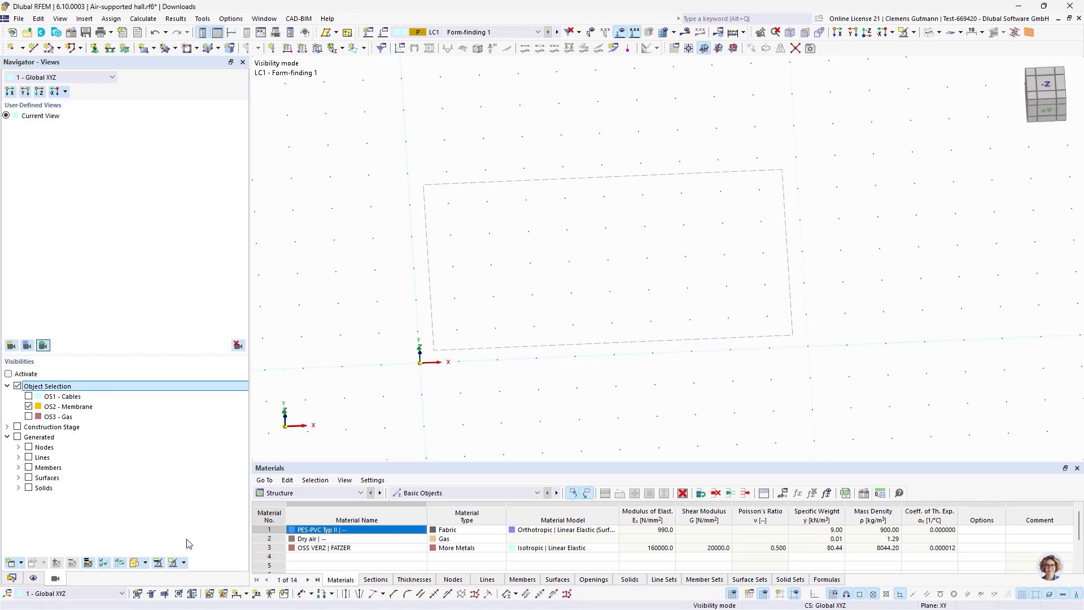
# Adjust the visibility display to view the form-finding load on the membrane together with the cable net
pyautogui.click(9, 374)
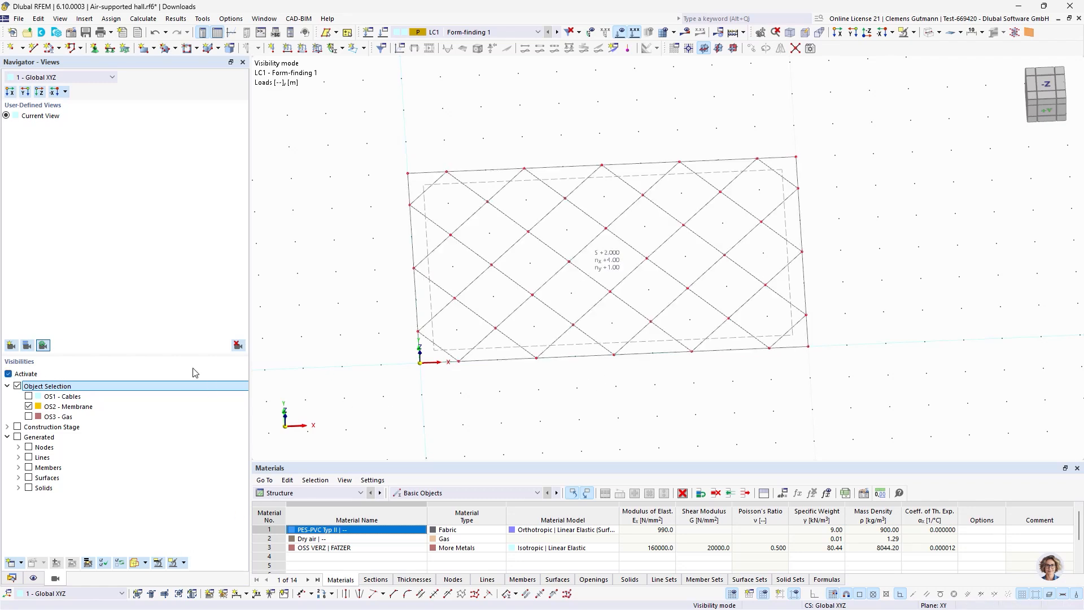
pyautogui.click(158, 563)
pyautogui.click(158, 563)
pyautogui.click(620, 34)
pyautogui.click(621, 34)
pyautogui.keyDown('ctrl'); pyautogui.moveTo(622, 369); pyautogui.dragTo(631, 320, button='middle'); pyautogui.keyUp('ctrl')
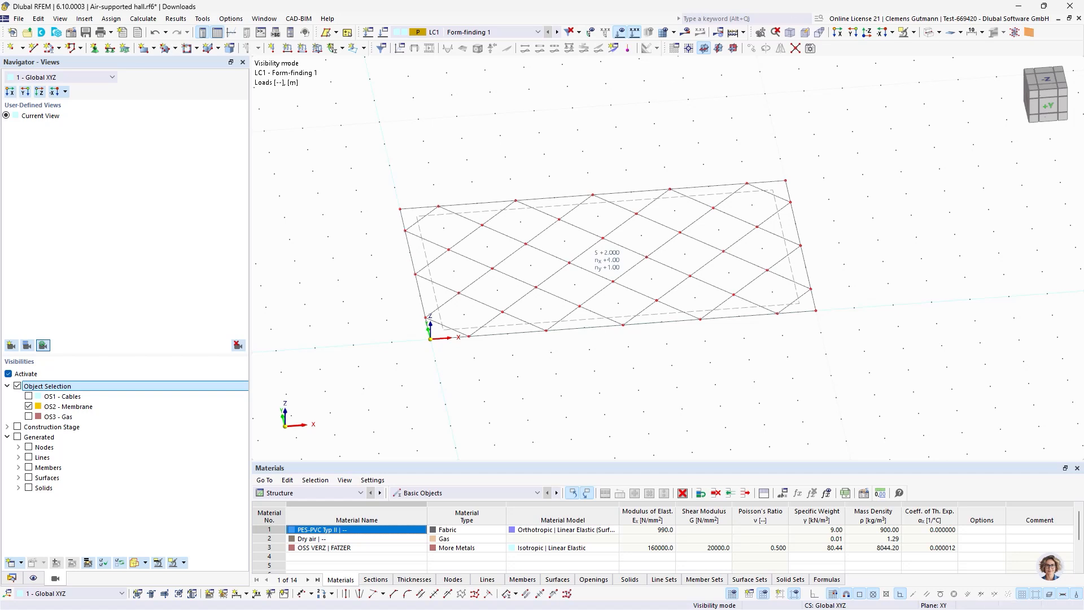
# Create a second surface load in LC1 of type Force with a magnitude of -0.10 kN/m²
pyautogui.click(317, 48)
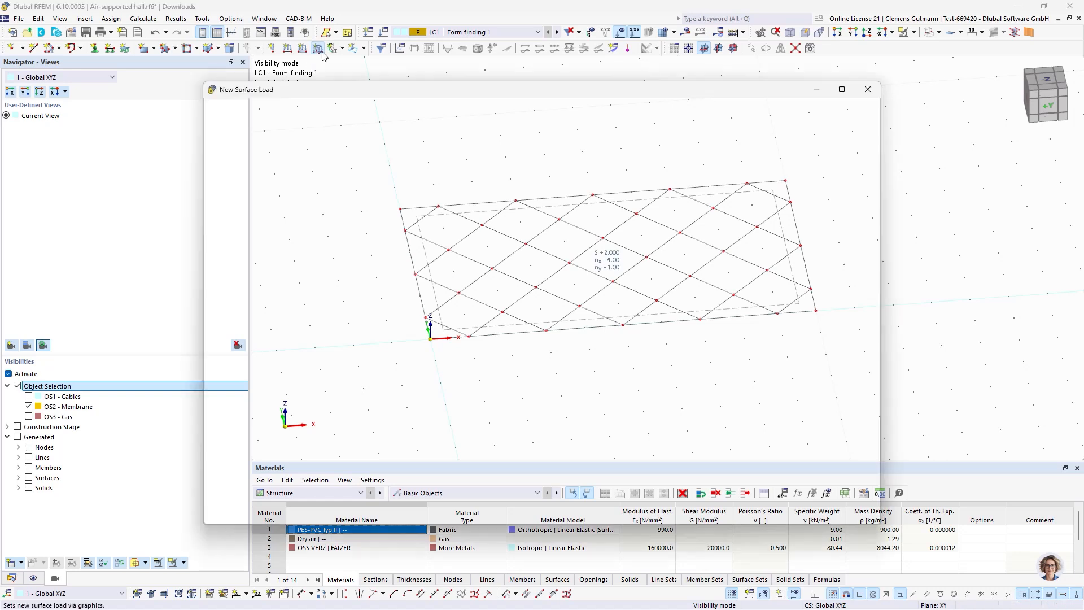
pyautogui.click(241, 187)
pyautogui.click(268, 200)
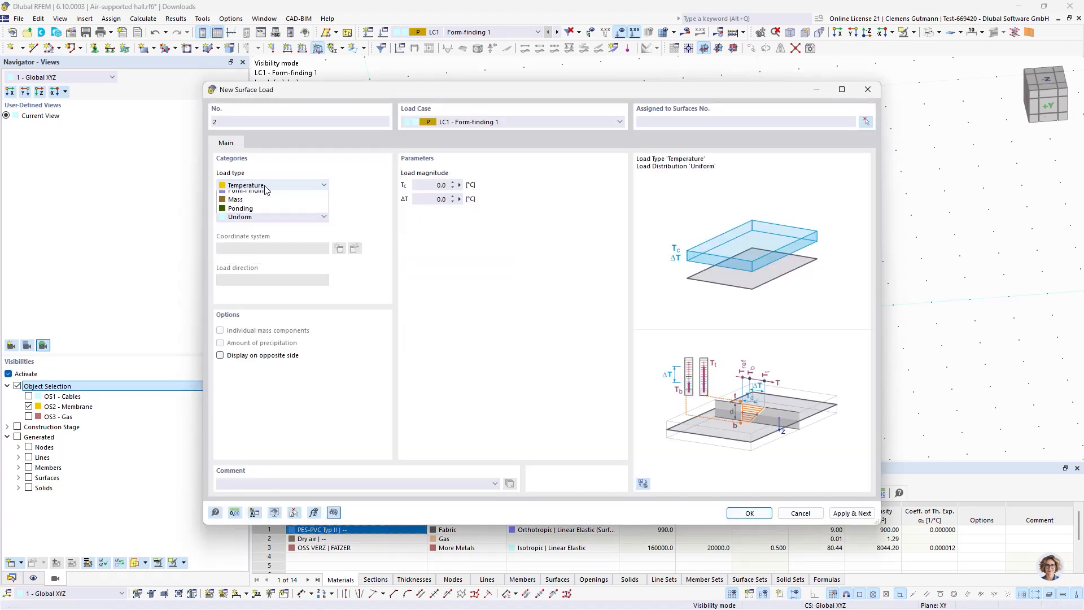
pyautogui.click(434, 185)
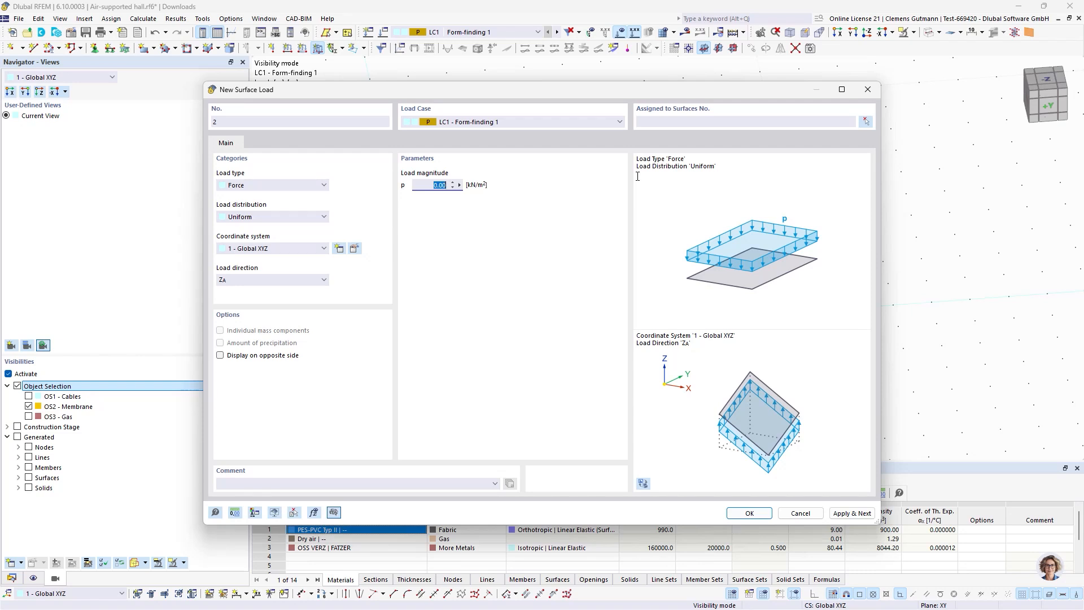
pyautogui.press('Tab')
# Set the new surface load's coordinate system to Local xyz so that it acts in direction z
pyautogui.click(265, 280)
pyautogui.click(264, 280)
pyautogui.click(274, 249)
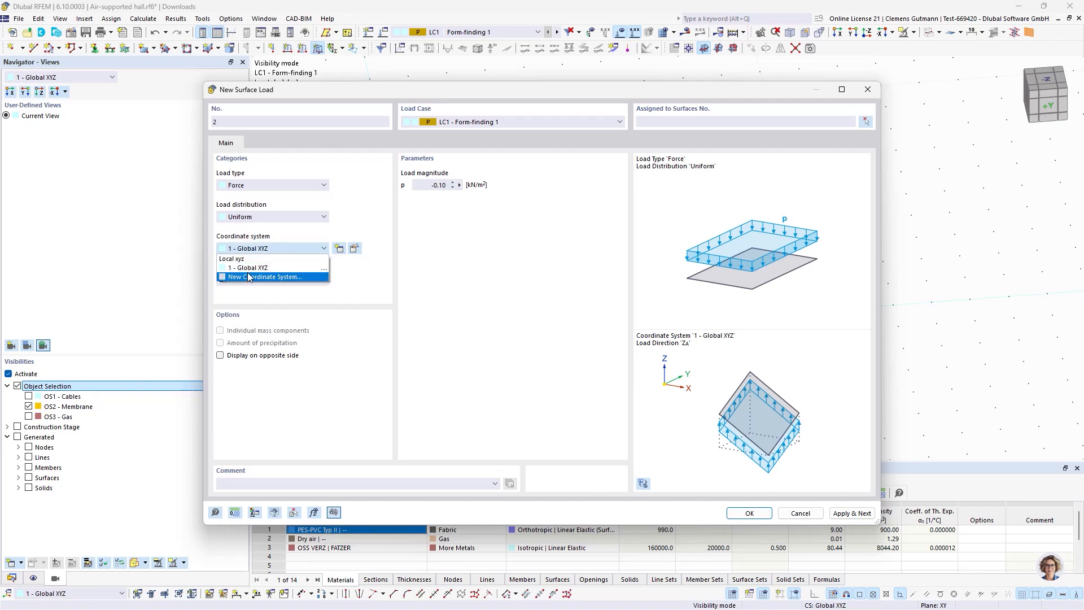
pyautogui.click(251, 264)
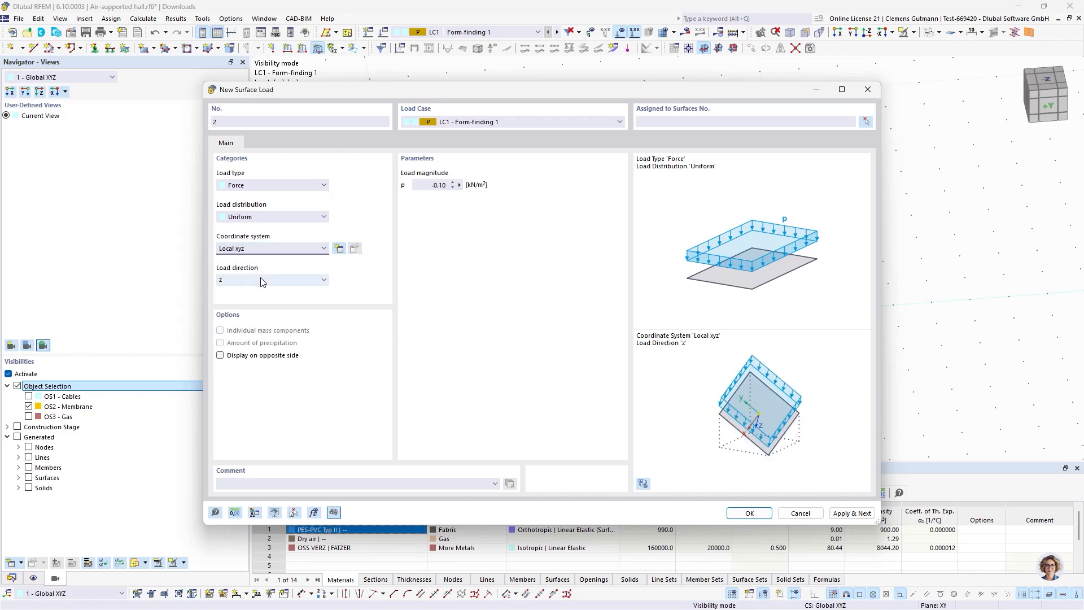
# Assign the force load to membrane surface 1 and accept the new surface load
pyautogui.click(866, 121)
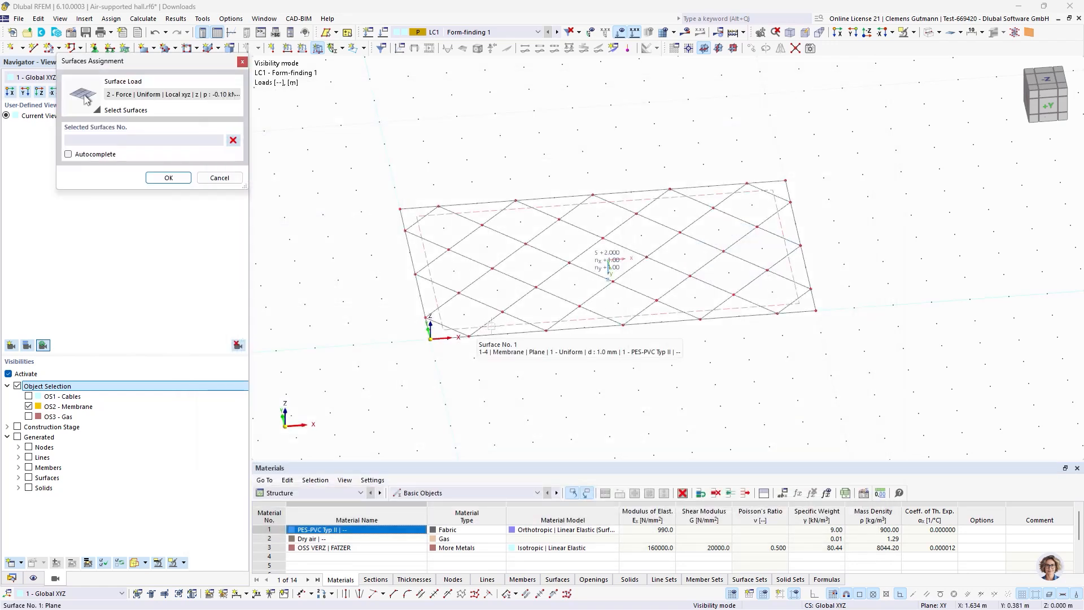
pyautogui.click(615, 266)
pyautogui.click(168, 178)
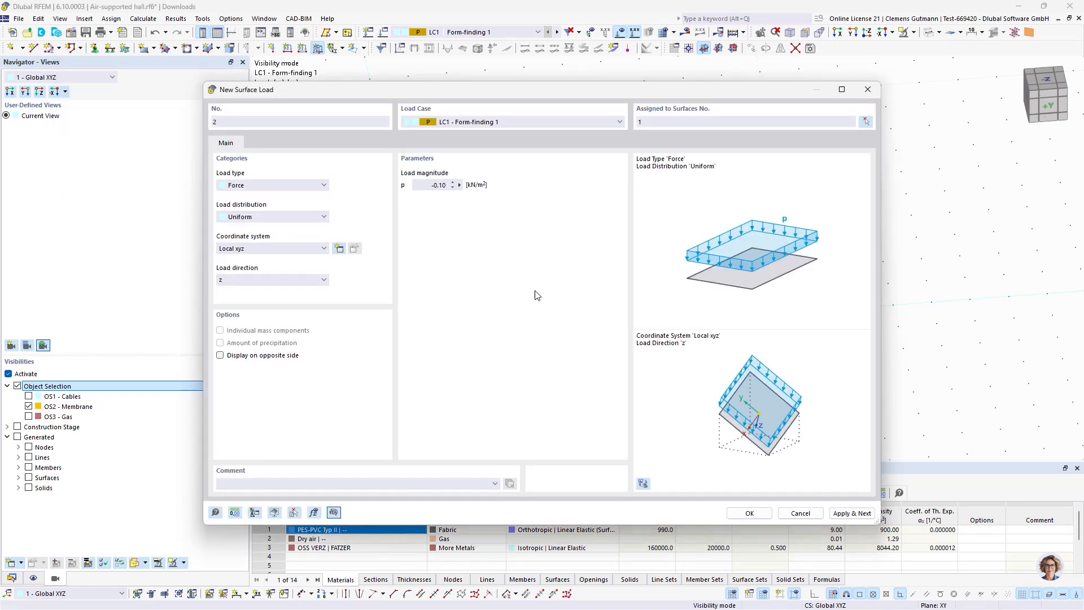
pyautogui.click(749, 512)
# Calculate LC1 - Form-finding 1 and display the global deformations |u| on the model
pyautogui.keyDown('ctrl'); pyautogui.moveTo(561, 394); pyautogui.dragTo(550, 413, button='middle'); pyautogui.keyUp('ctrl')
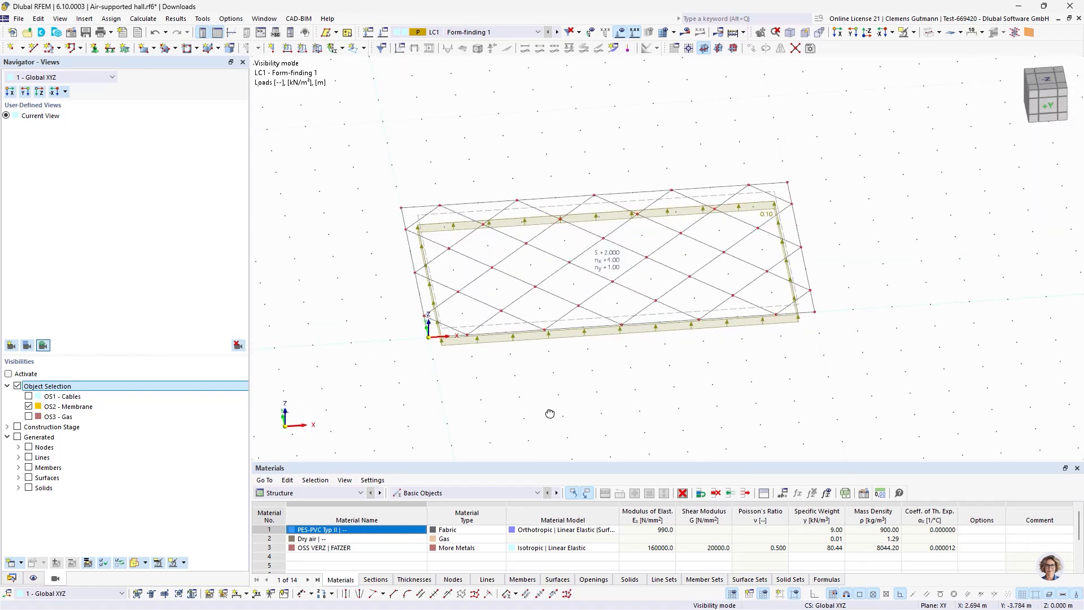
pyautogui.click(683, 34)
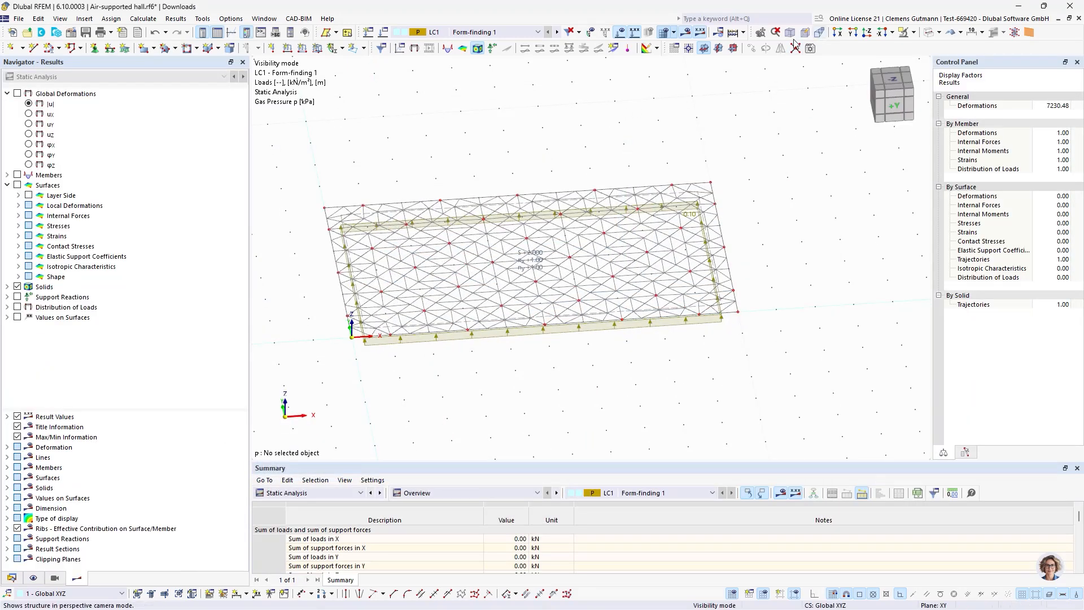
pyautogui.click(29, 104)
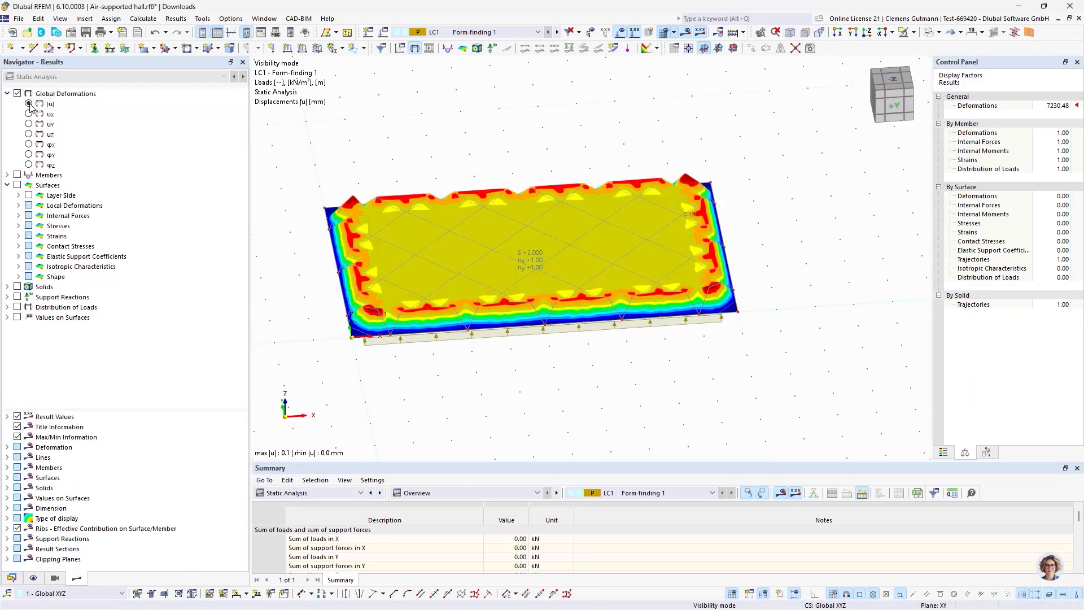
pyautogui.scroll(2, 463, 354)
pyautogui.moveTo(469, 368)
pyautogui.keyDown('ctrl'); pyautogui.mouseDown(button='middle')
pyautogui.moveTo(463, 317)
pyautogui.moveTo(476, 286)
pyautogui.moveTo(476, 375)
pyautogui.moveTo(490, 304)
pyautogui.moveTo(496, 338)
pyautogui.moveTo(481, 367)
pyautogui.mouseUp(button='middle'); pyautogui.keyUp('ctrl')
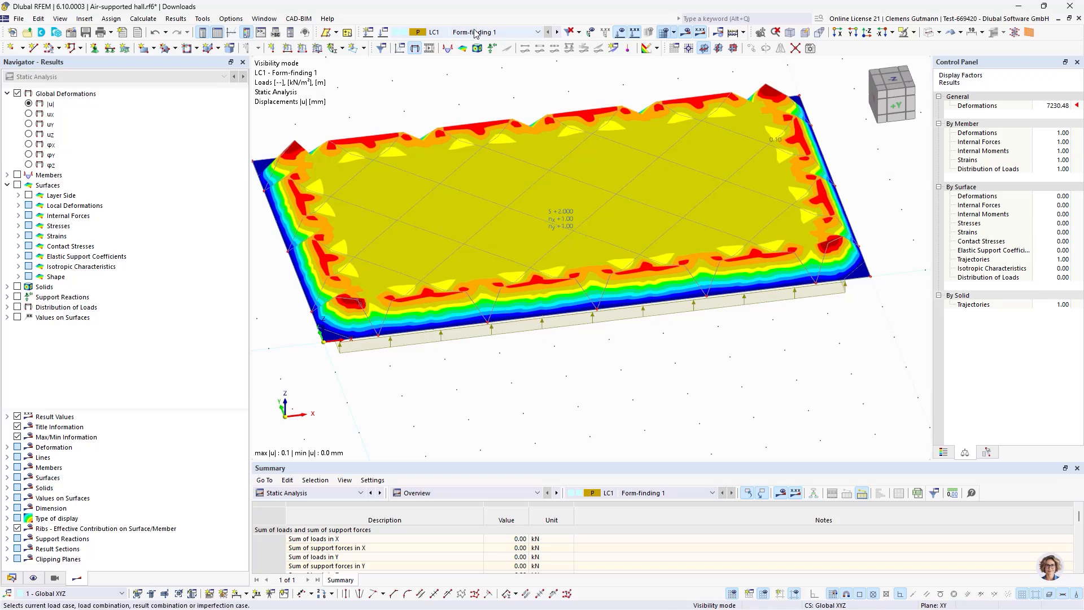
# Check the load cases assigned to construction stage CS1 and the construction stage option of LC1, leaving the settings as they are
pyautogui.click(385, 33)
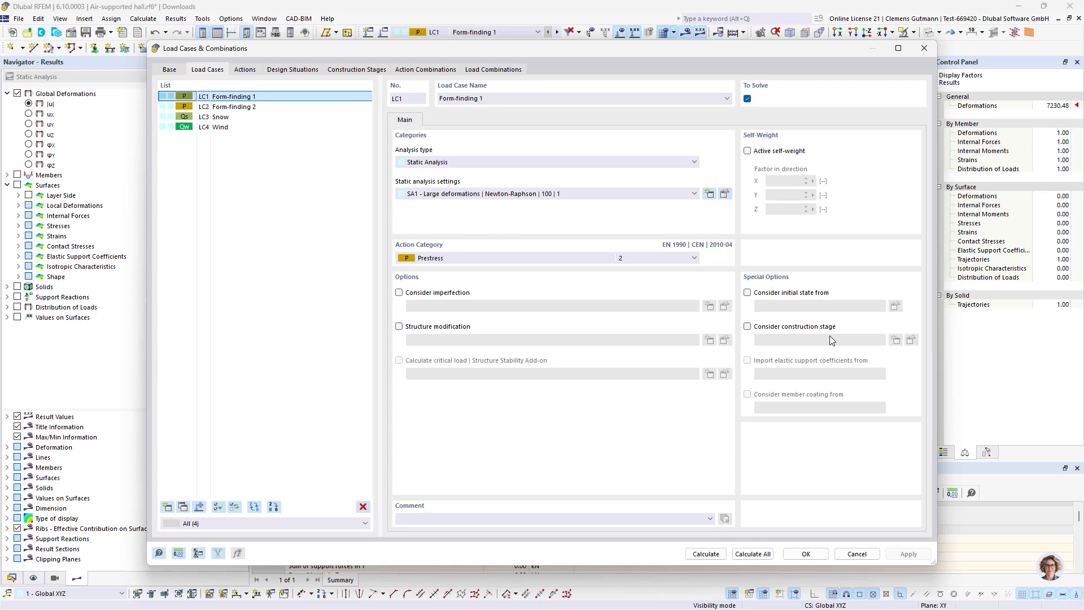
pyautogui.click(356, 70)
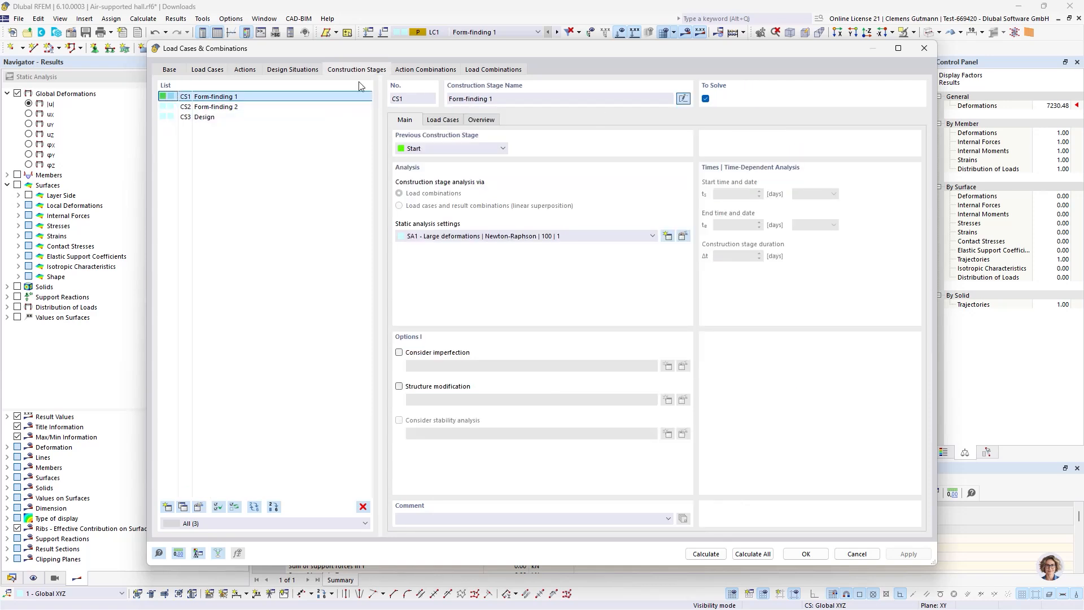
pyautogui.click(434, 120)
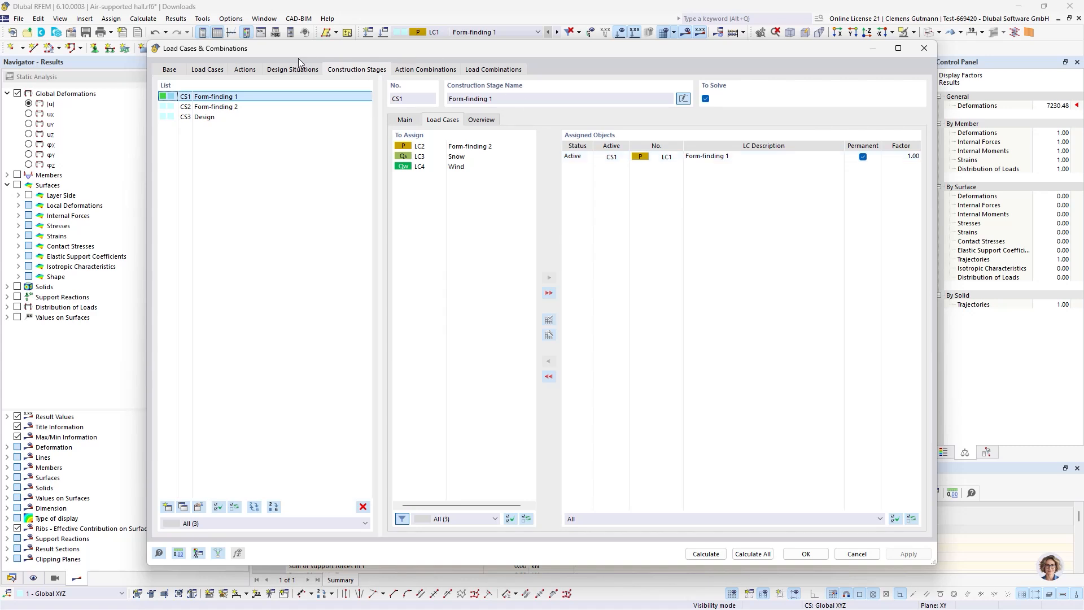
pyautogui.click(220, 72)
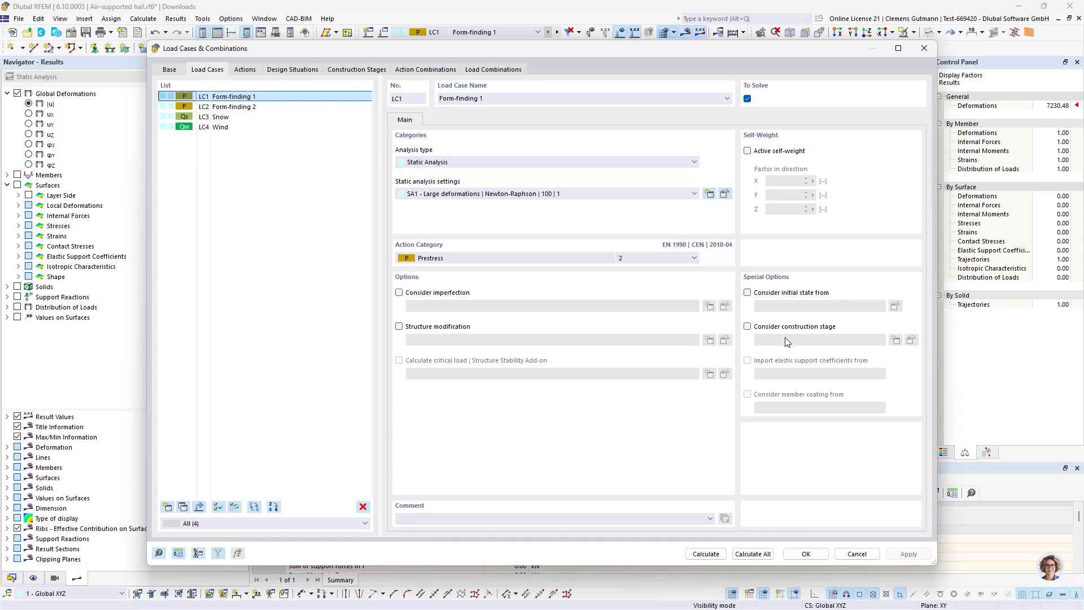
pyautogui.click(856, 553)
# Calculate construction stage CS1 - Form-finding 1 and show its deformed shape with solid surface rendering
pyautogui.click(477, 32)
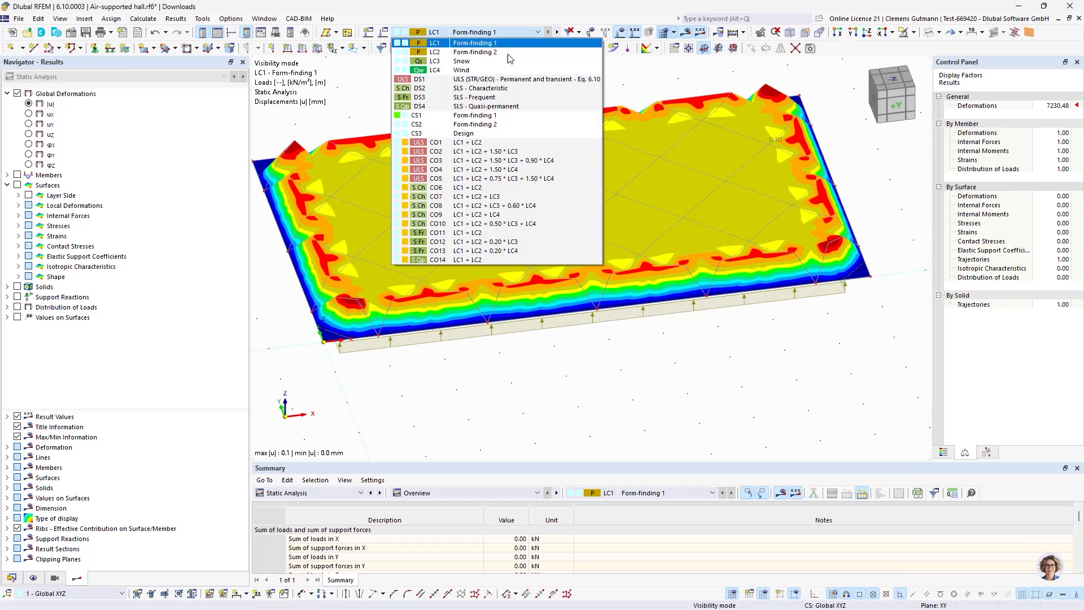
pyautogui.click(477, 115)
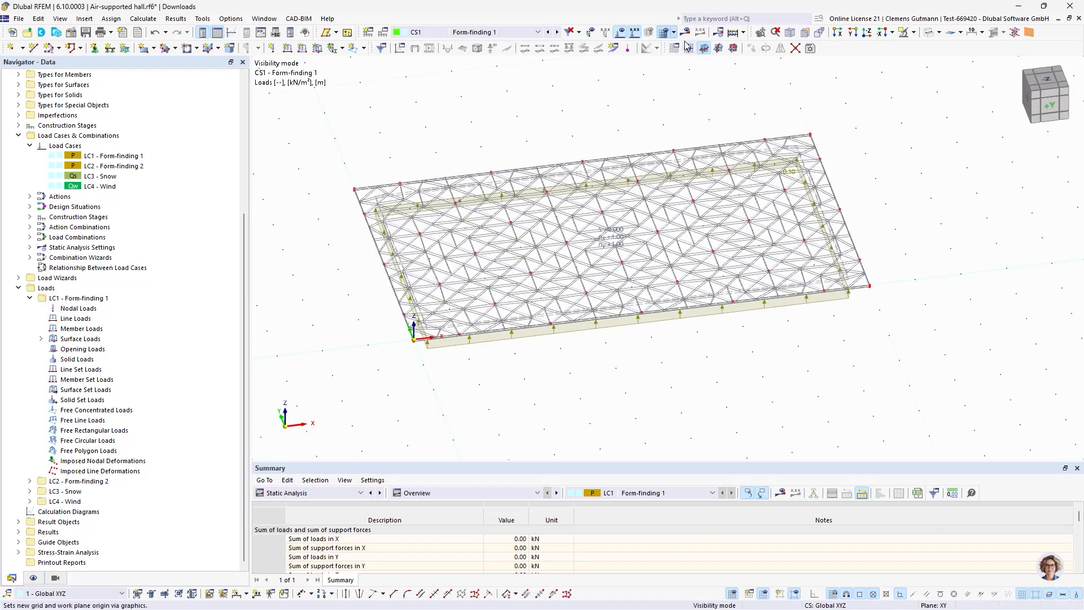
pyautogui.click(685, 33)
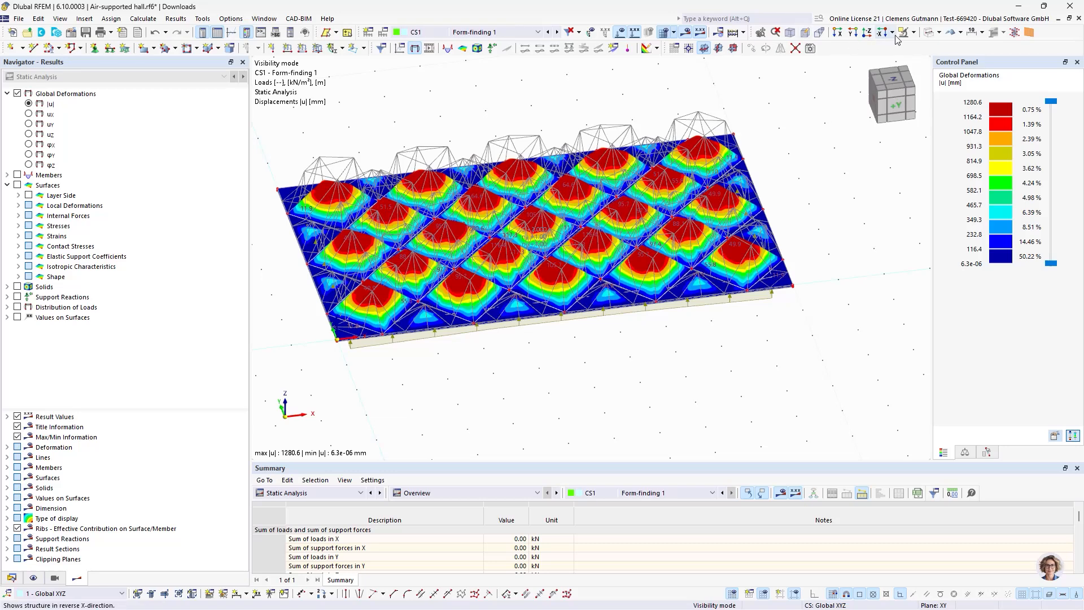
pyautogui.click(928, 33)
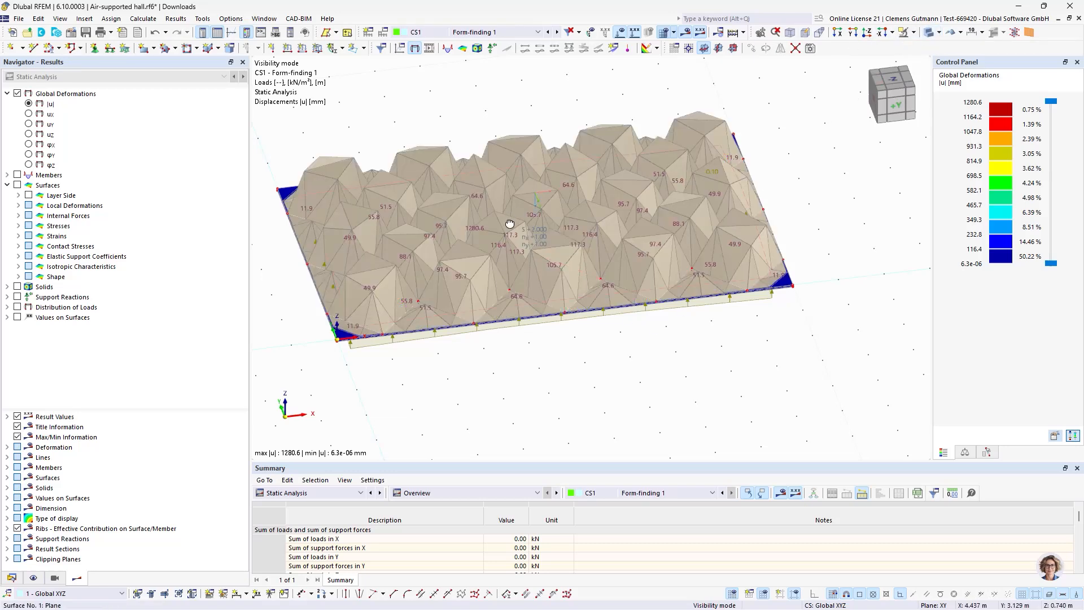
# Examine the form-found shape of the membrane between the cables, including the corner area, from different angles
pyautogui.keyDown('ctrl'); pyautogui.moveTo(509, 225); pyautogui.dragTo(506, 202, button='middle'); pyautogui.keyUp('ctrl')
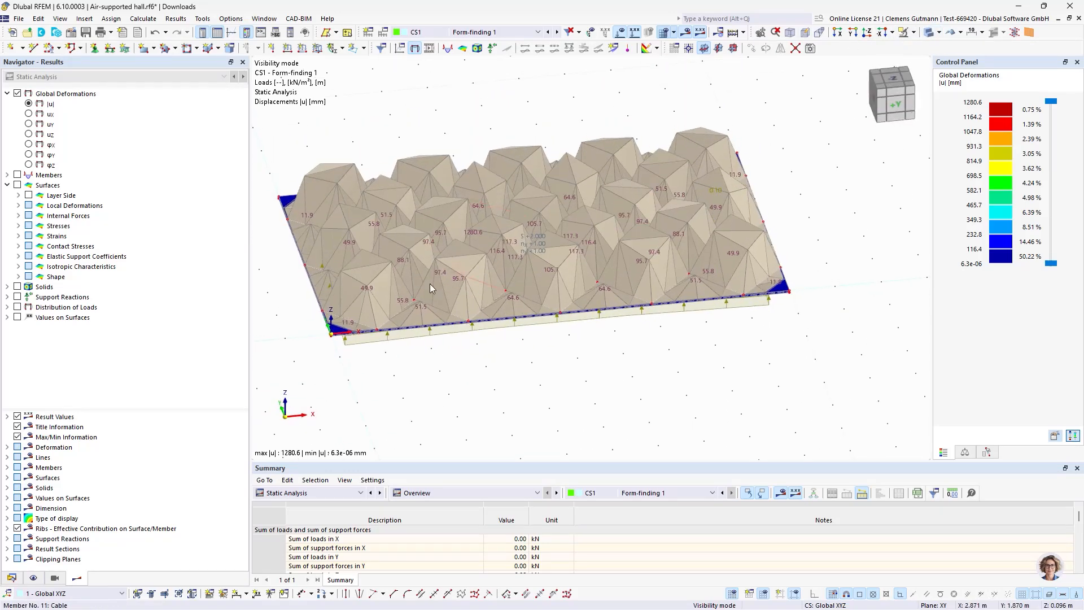
pyautogui.scroll(3, 428, 285)
pyautogui.keyDown('ctrl'); pyautogui.moveTo(483, 260); pyautogui.dragTo(480, 307, button='middle'); pyautogui.keyUp('ctrl')
pyautogui.scroll(-3, 475, 278)
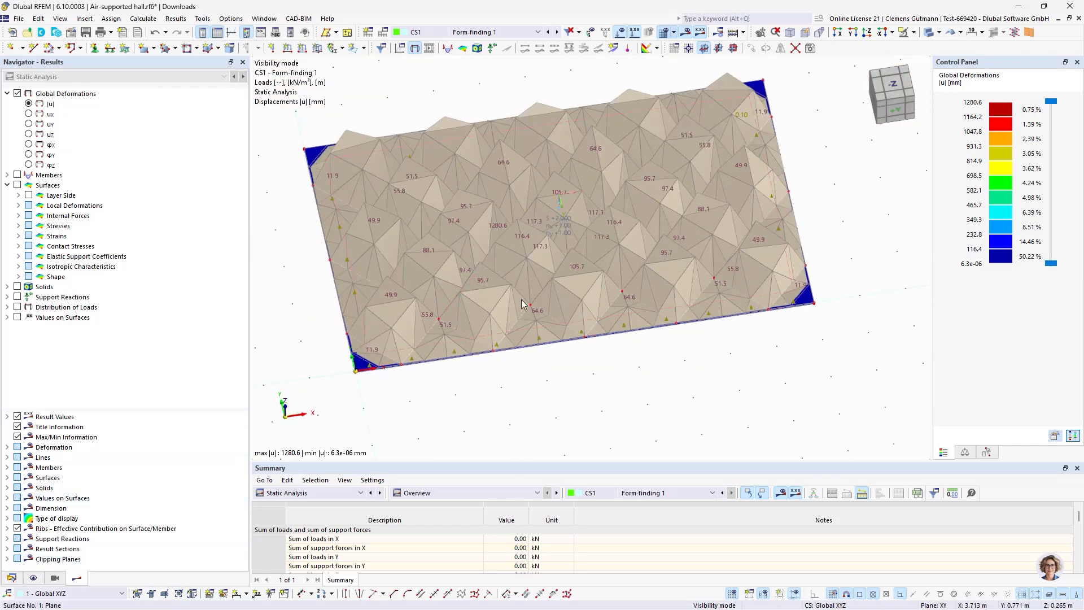
pyautogui.scroll(3, 413, 356)
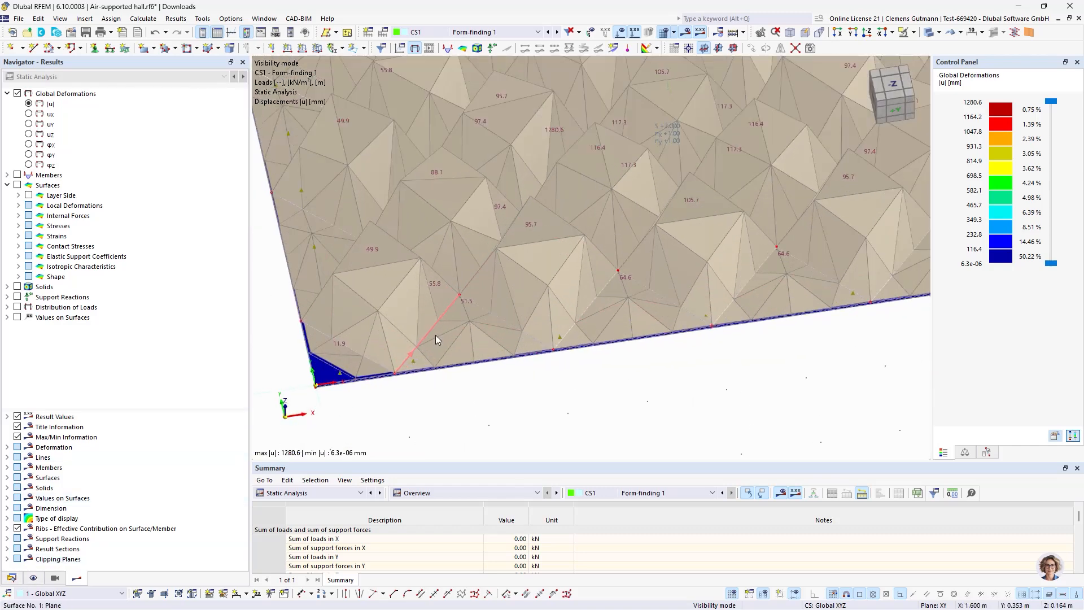
pyautogui.scroll(-3, 381, 383)
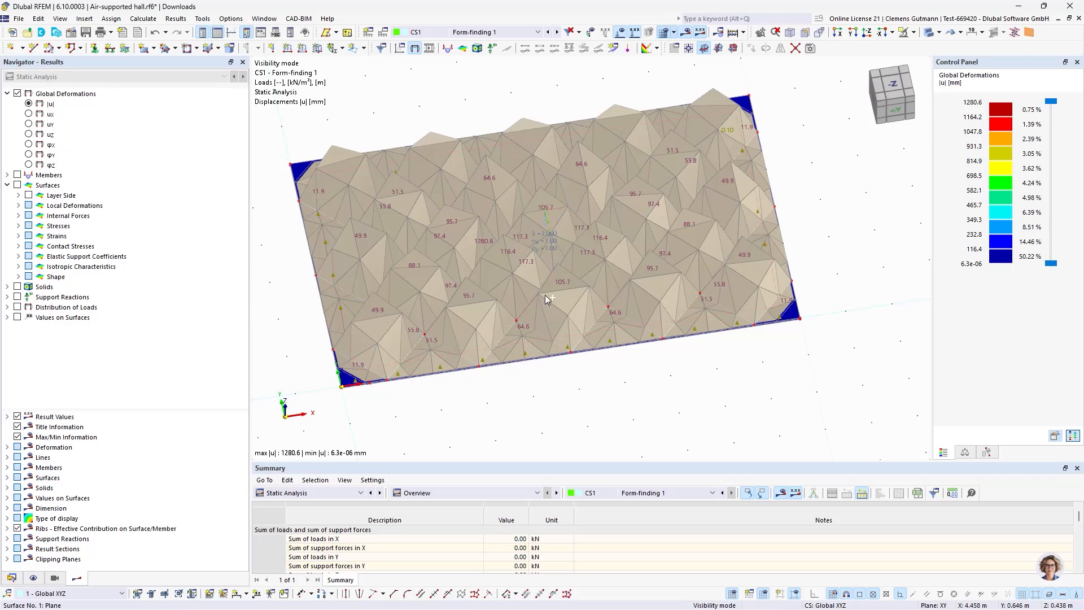
pyautogui.moveTo(549, 298)
pyautogui.keyDown('ctrl'); pyautogui.mouseDown(button='middle')
pyautogui.moveTo(545, 261)
pyautogui.moveTo(543, 301)
pyautogui.mouseUp(button='middle'); pyautogui.keyUp('ctrl')
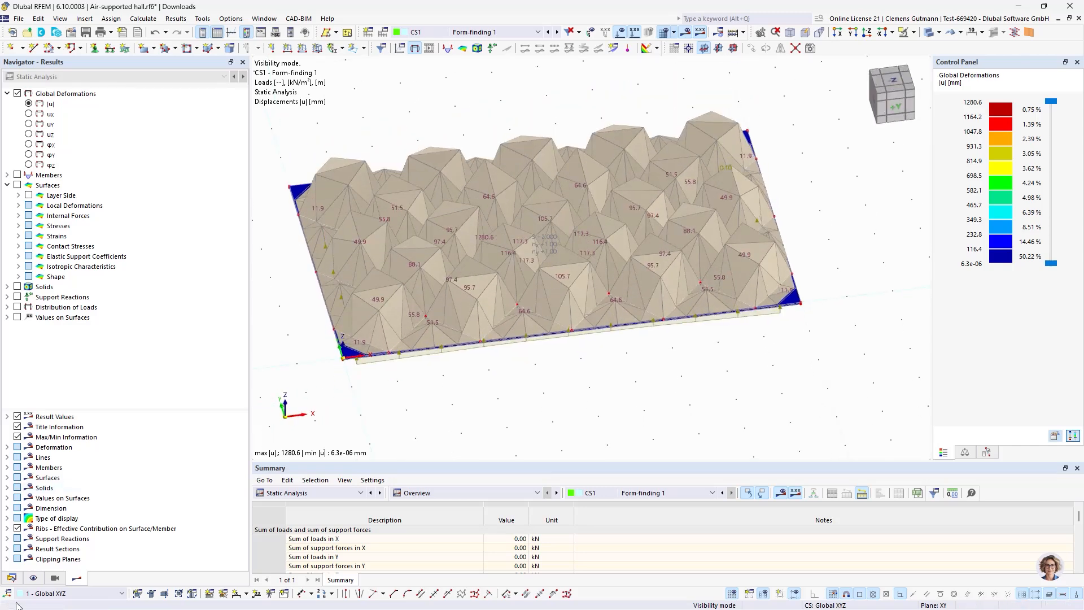
# Create a member load in LC1 with load type Form-Finding and definition type Force
pyautogui.click(12, 577)
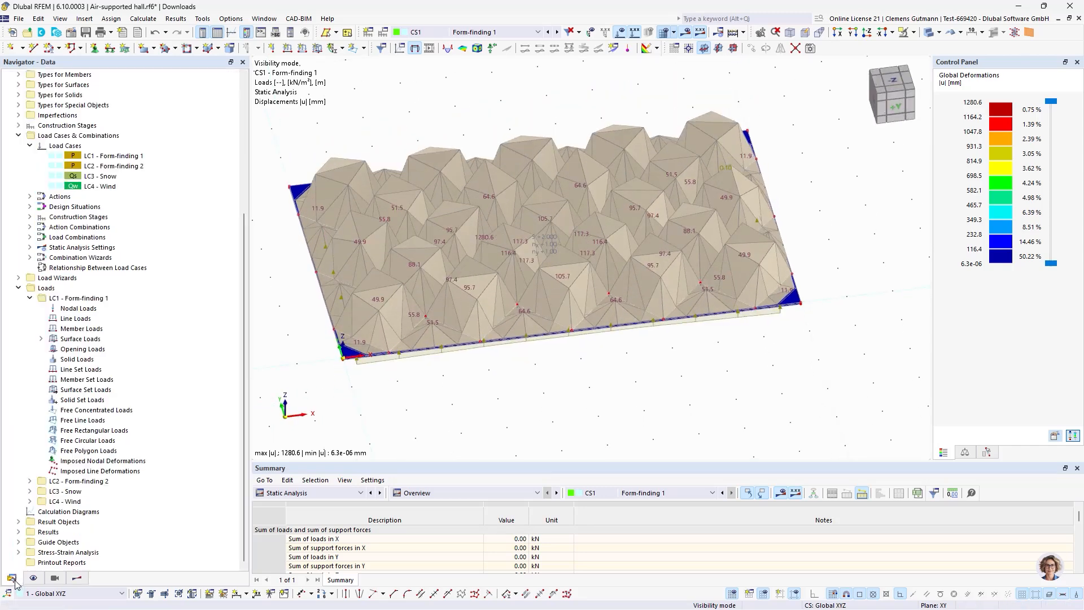
pyautogui.rightClick(69, 330)
pyautogui.click(138, 351)
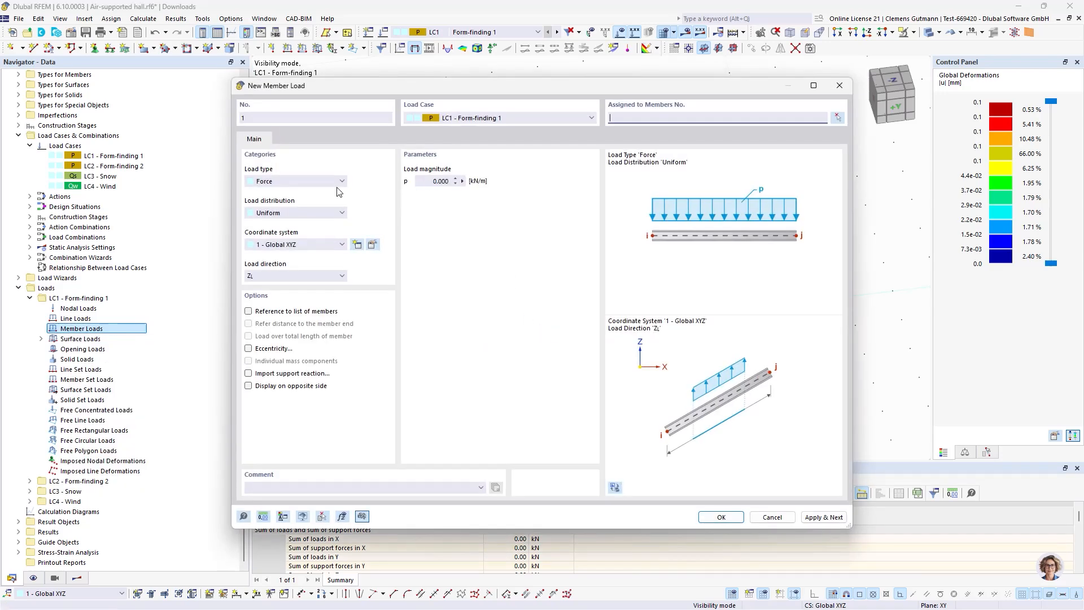
pyautogui.click(333, 182)
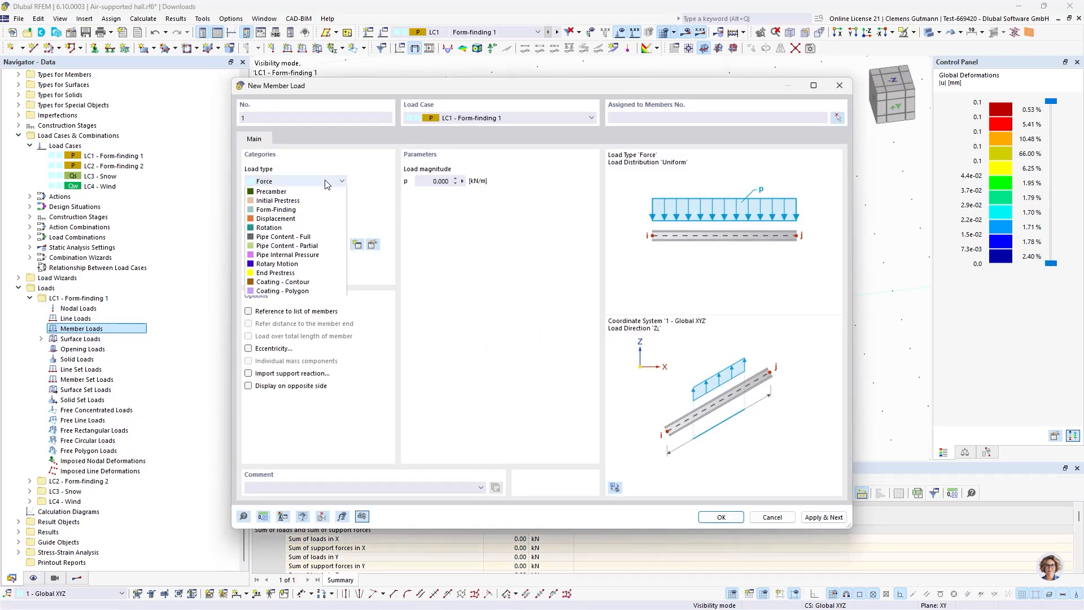
pyautogui.click(293, 282)
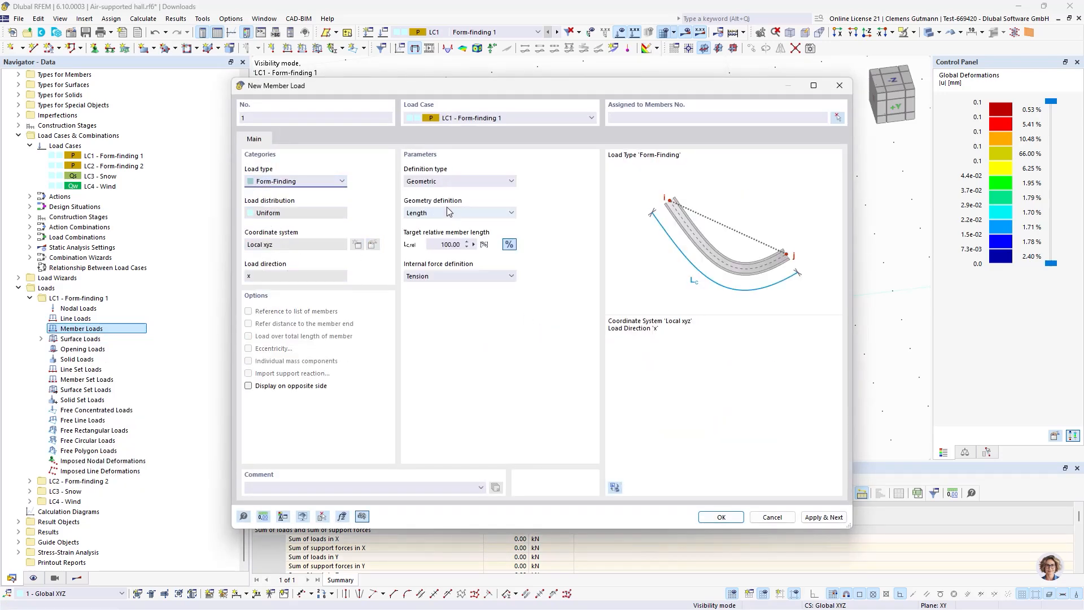
pyautogui.click(443, 181)
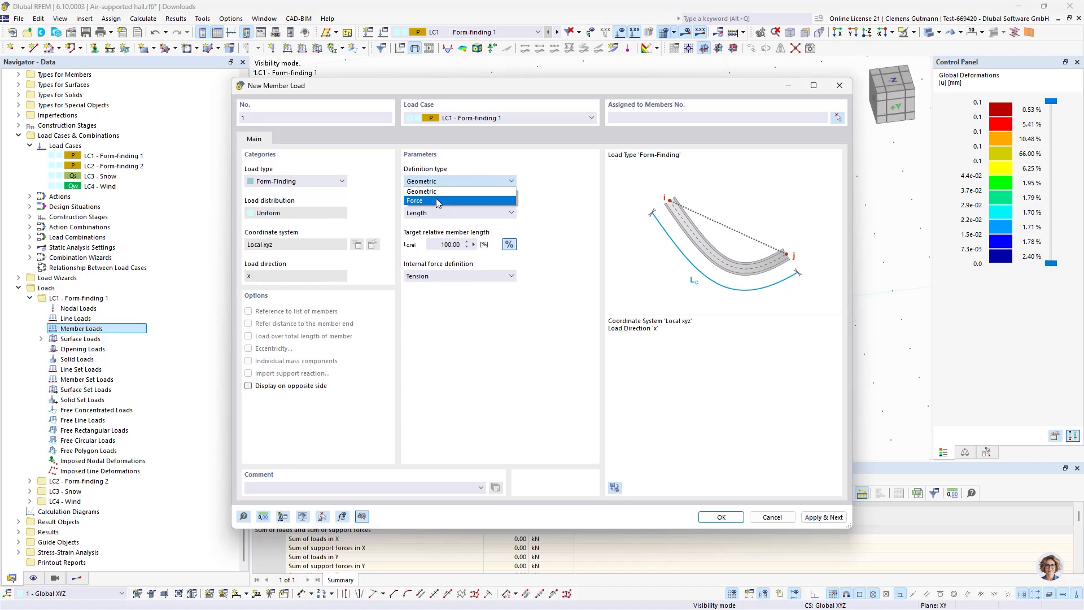
pyautogui.click(436, 200)
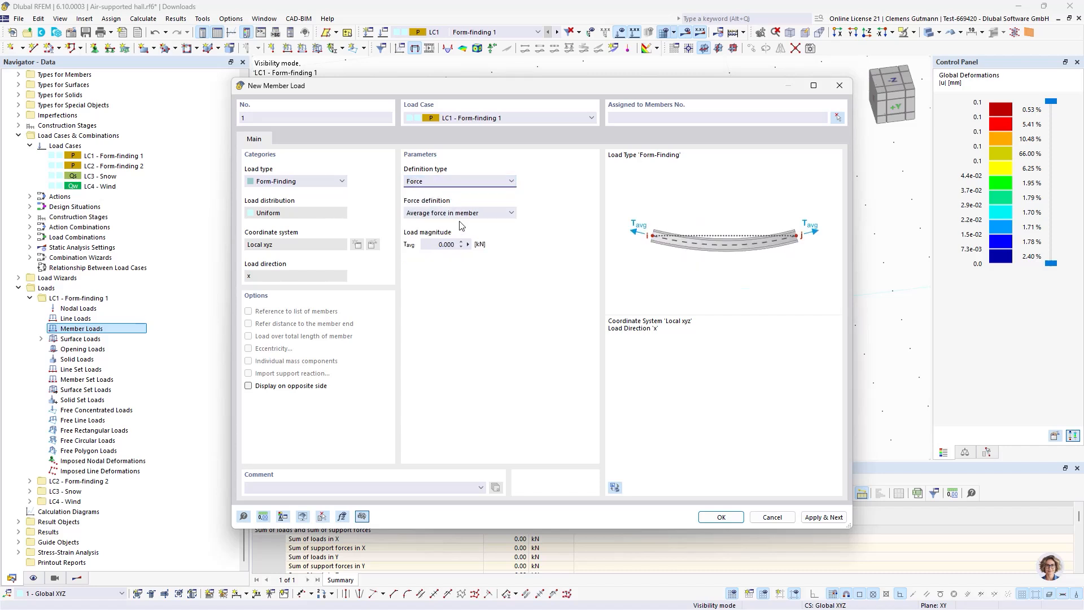
# Try the Geometric definition type for the member load and return it to Force
pyautogui.click(469, 181)
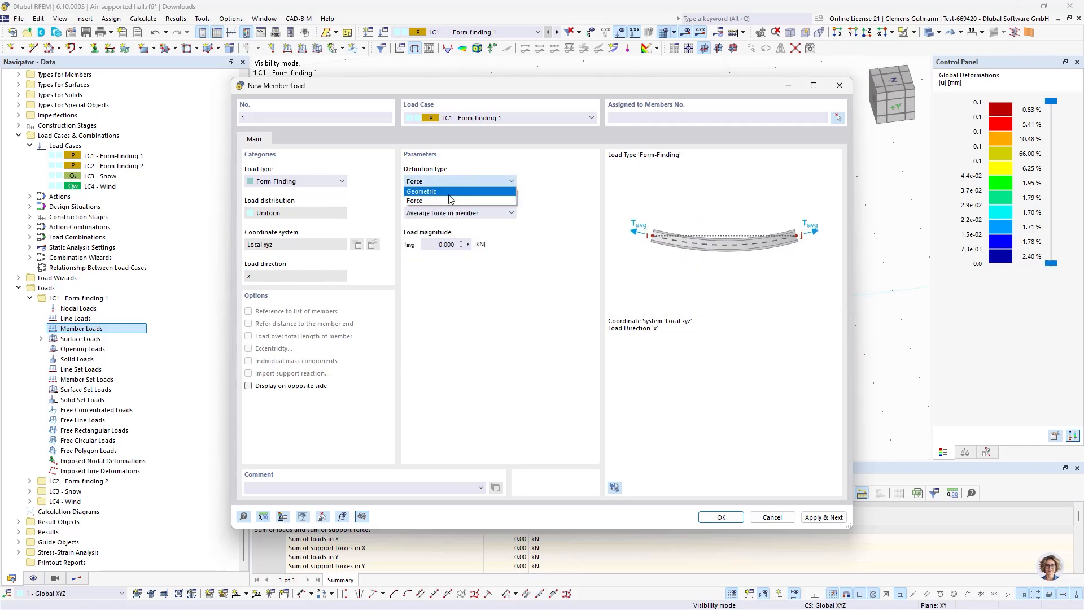
pyautogui.click(449, 196)
pyautogui.click(459, 182)
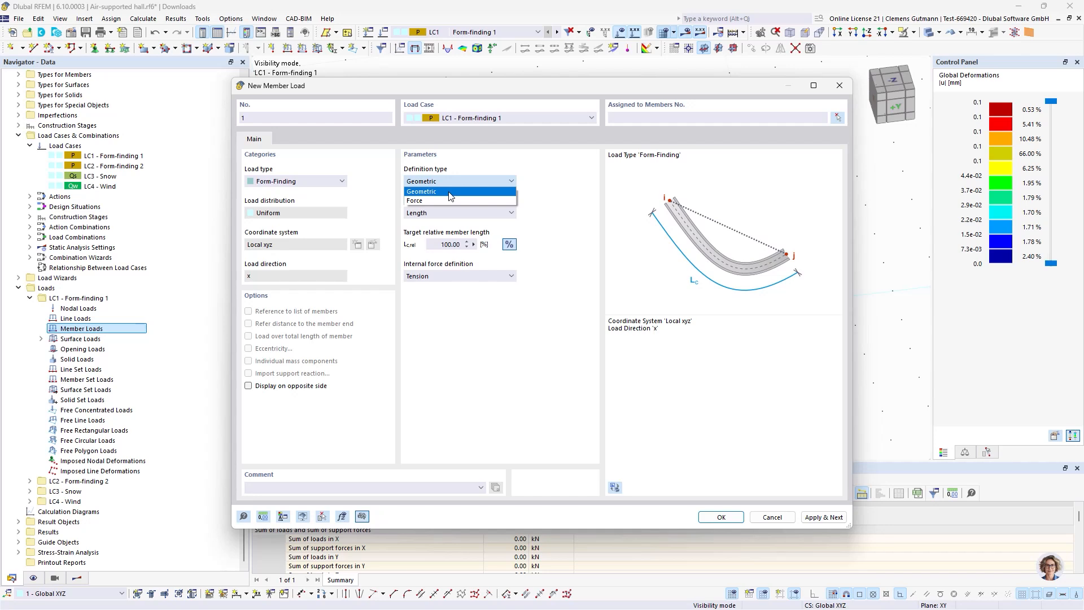
pyautogui.click(443, 201)
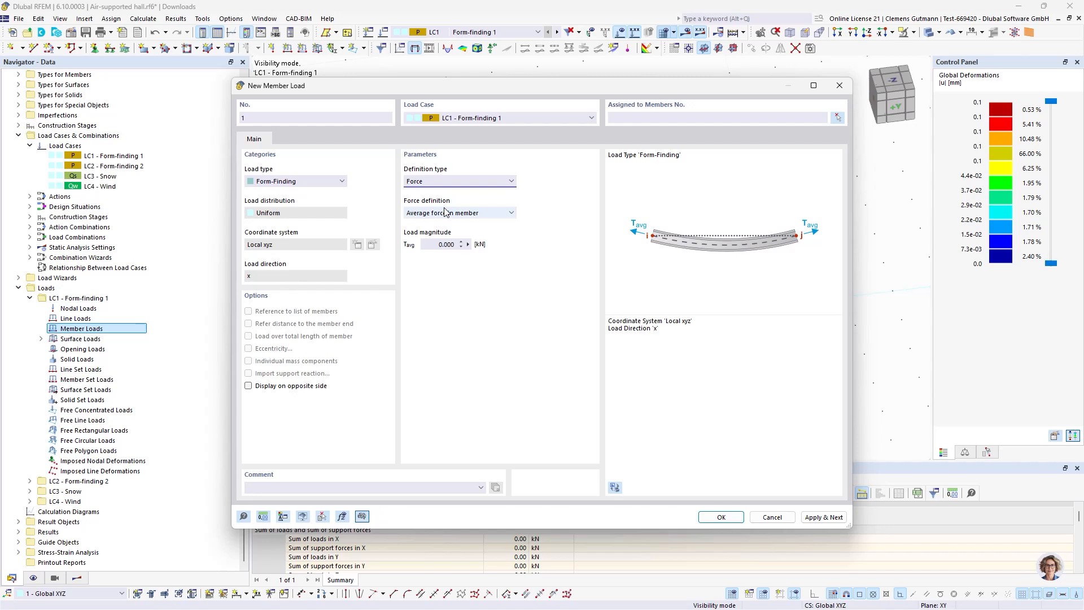
# Set the average force in the member to 0.1 kN
pyautogui.click(436, 244)
pyautogui.write('0.1')
pyautogui.press('Tab')
# Show the OS1 - Cables selection, assign the form-finding load to cable members 1-60 and accept the member load
pyautogui.click(838, 117)
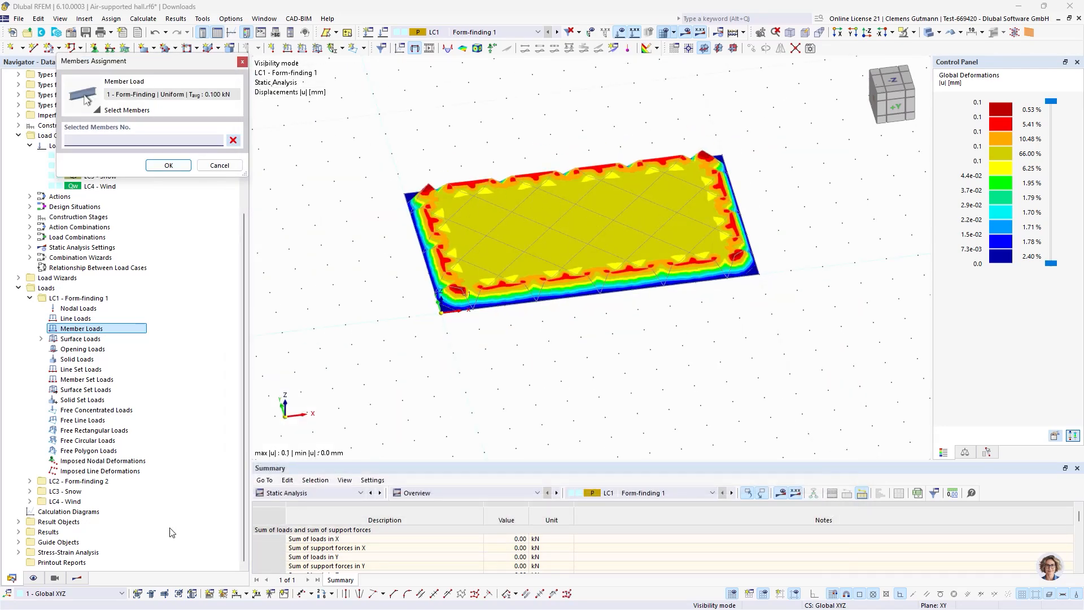
pyautogui.click(33, 577)
pyautogui.click(27, 407)
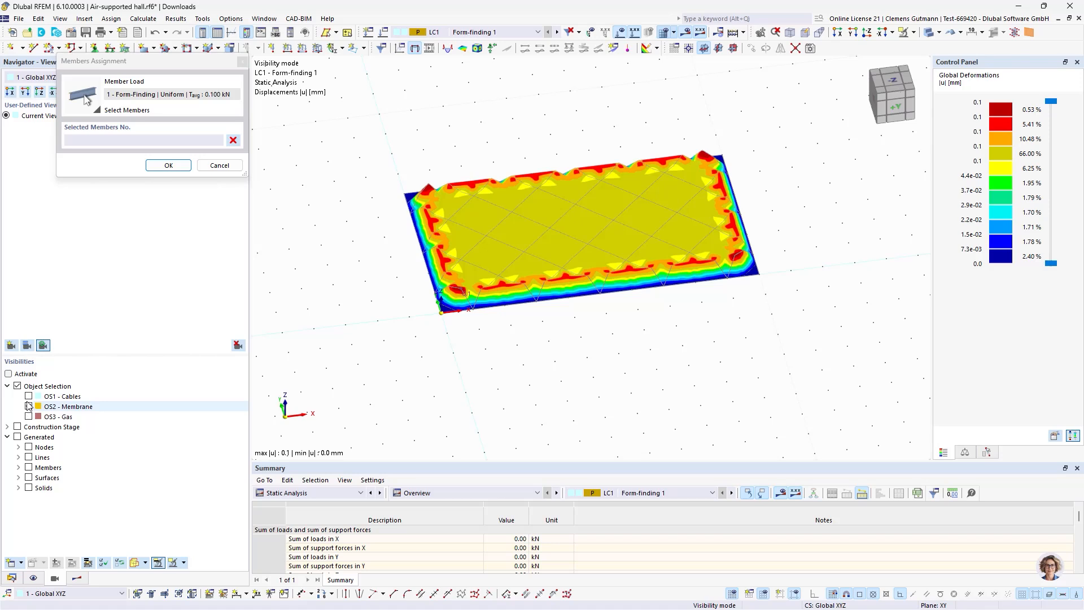
pyautogui.click(28, 395)
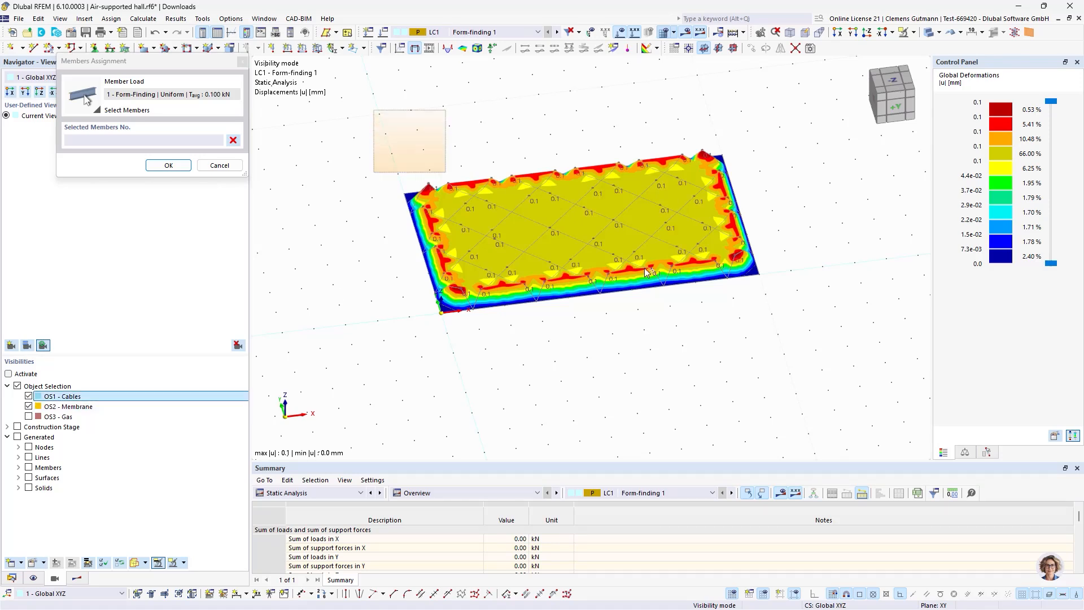
pyautogui.moveTo(646, 272); pyautogui.dragTo(814, 347)
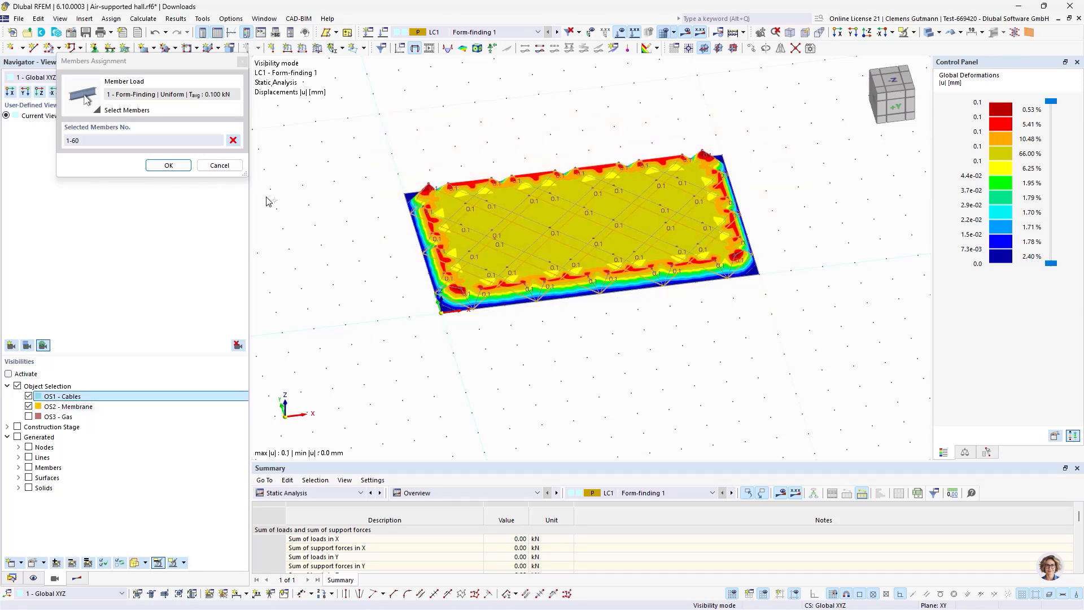
pyautogui.click(169, 166)
pyautogui.click(721, 517)
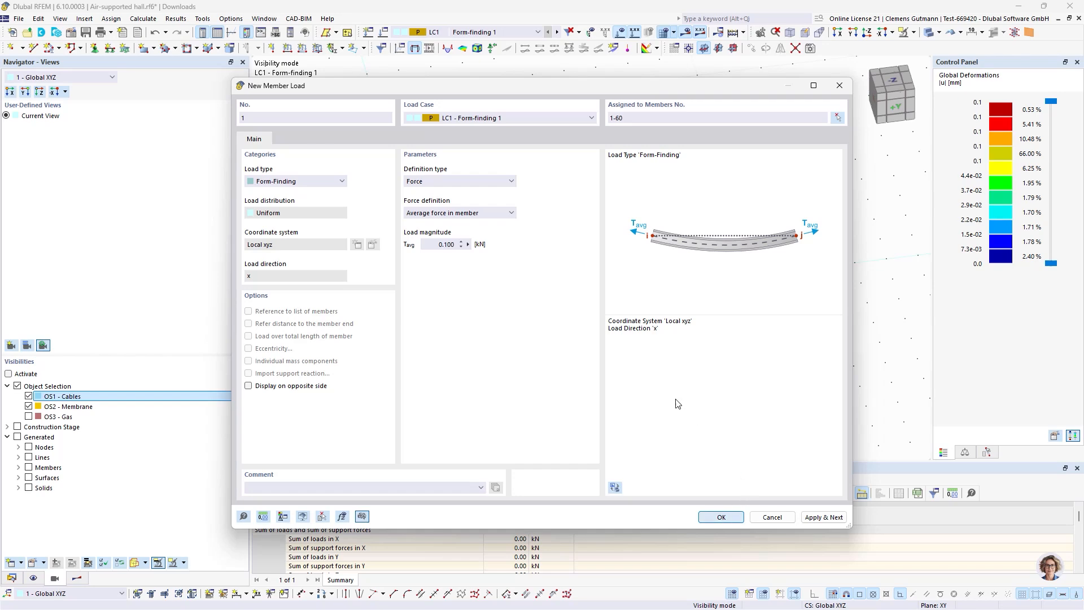
# Switch to construction stage CS1 - Form-finding 1 and calculate it to display its global deformations
pyautogui.scroll(3, 777, 315)
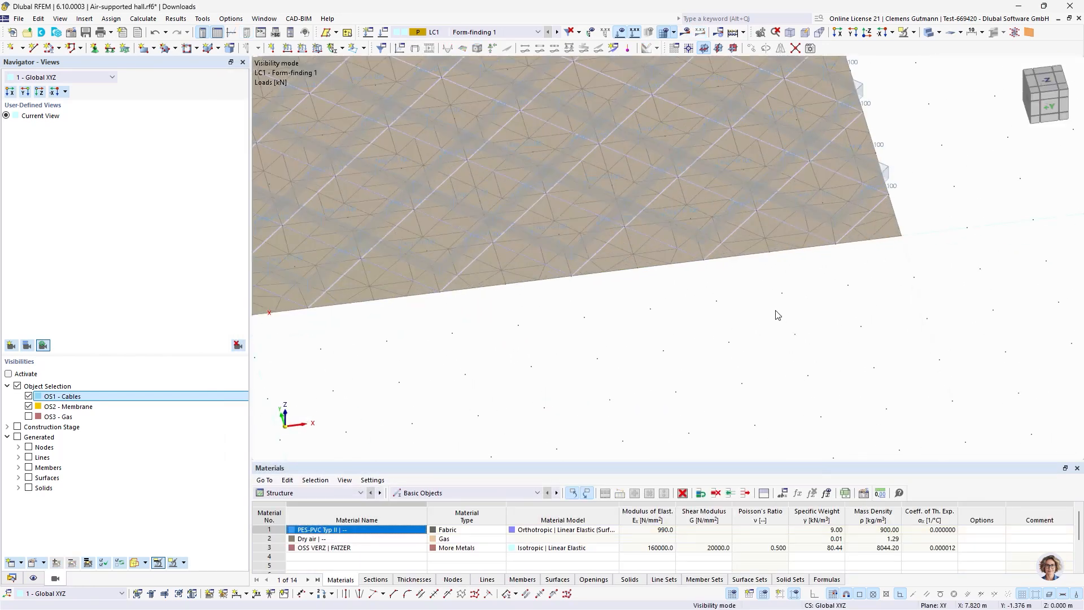
pyautogui.scroll(-3, 648, 307)
pyautogui.scroll(2, 730, 162)
pyautogui.click(524, 32)
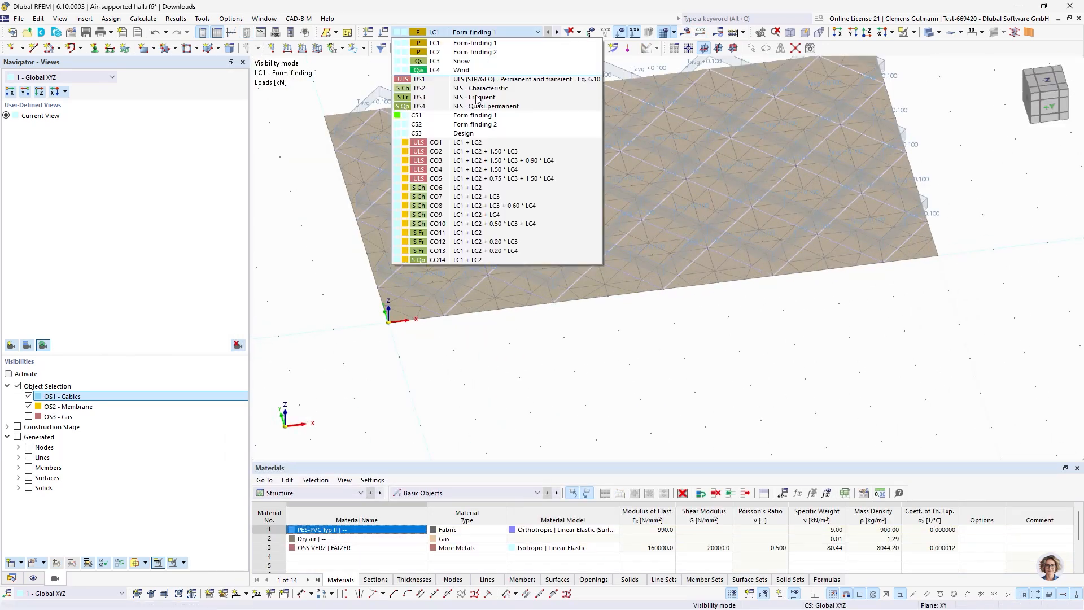
pyautogui.click(451, 115)
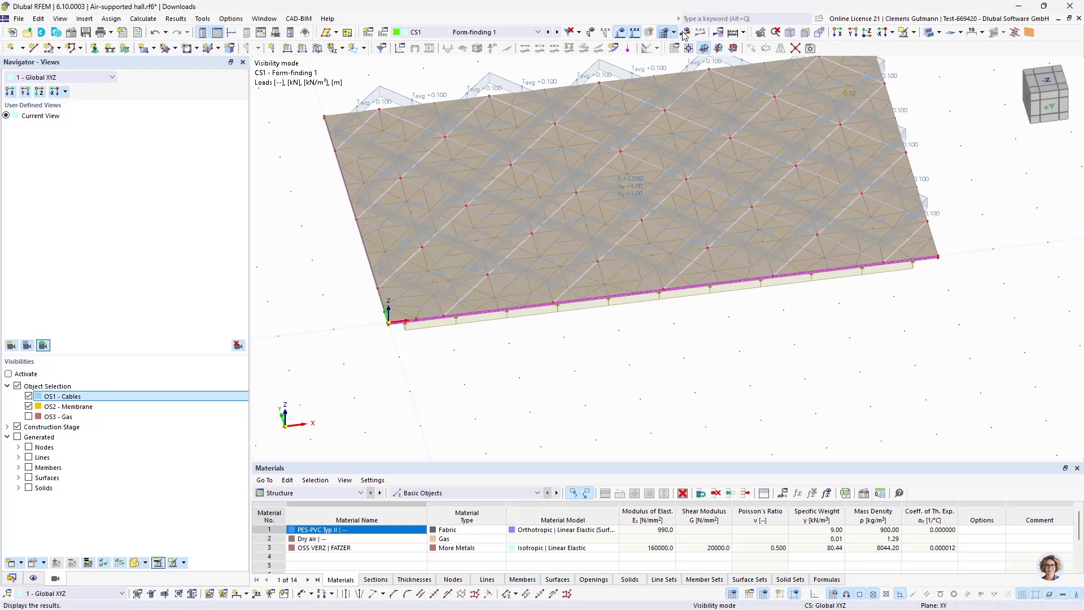
pyautogui.click(684, 32)
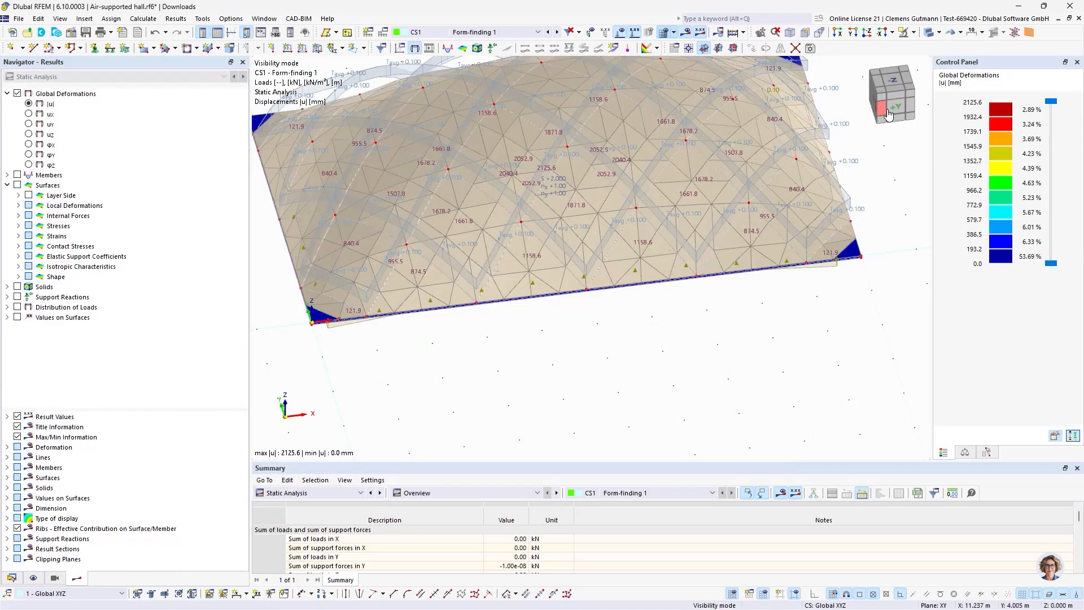
# Look at the form-finding result in the +Y elevation and hide the displayed loads
pyautogui.click(887, 114)
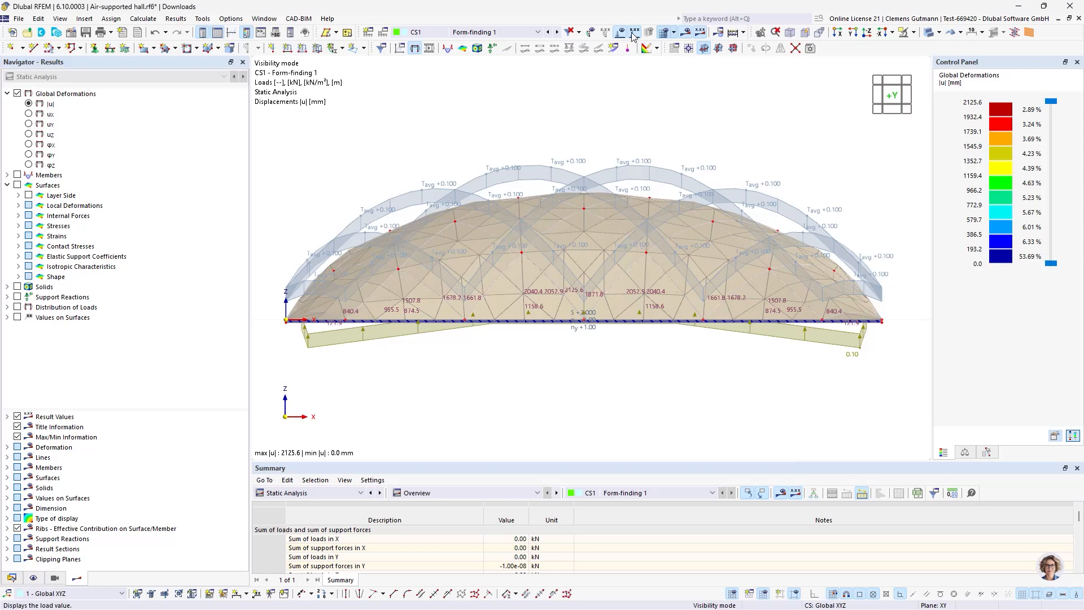
pyautogui.click(633, 35)
pyautogui.keyDown('ctrl'); pyautogui.moveTo(612, 336); pyautogui.dragTo(631, 353, button='middle'); pyautogui.keyUp('ctrl')
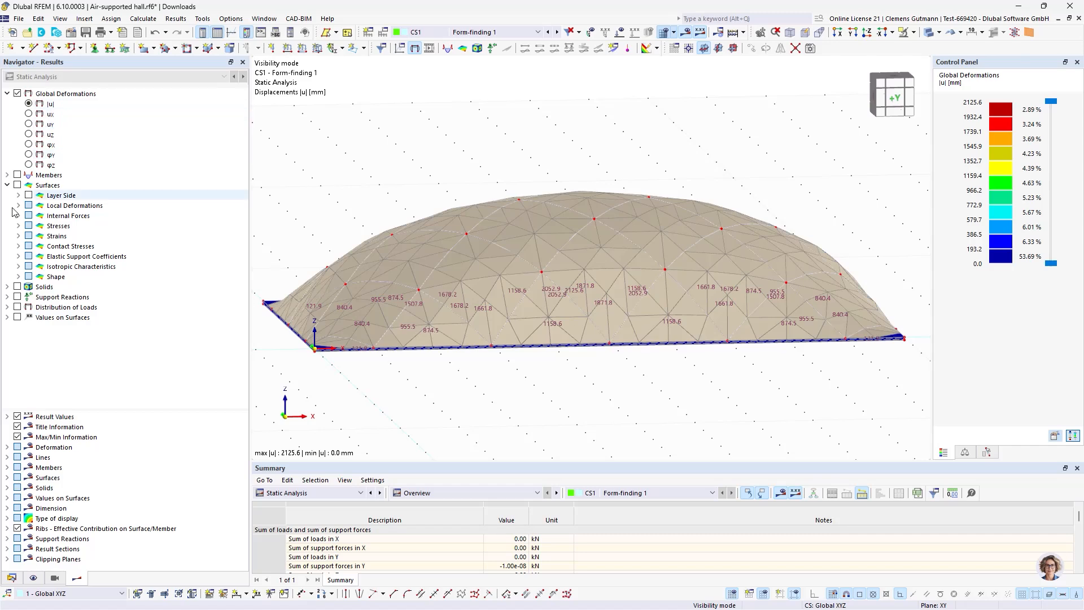
# Examine the form-found hall from the long side, the end elevation and close up at its base corner
pyautogui.click(55, 577)
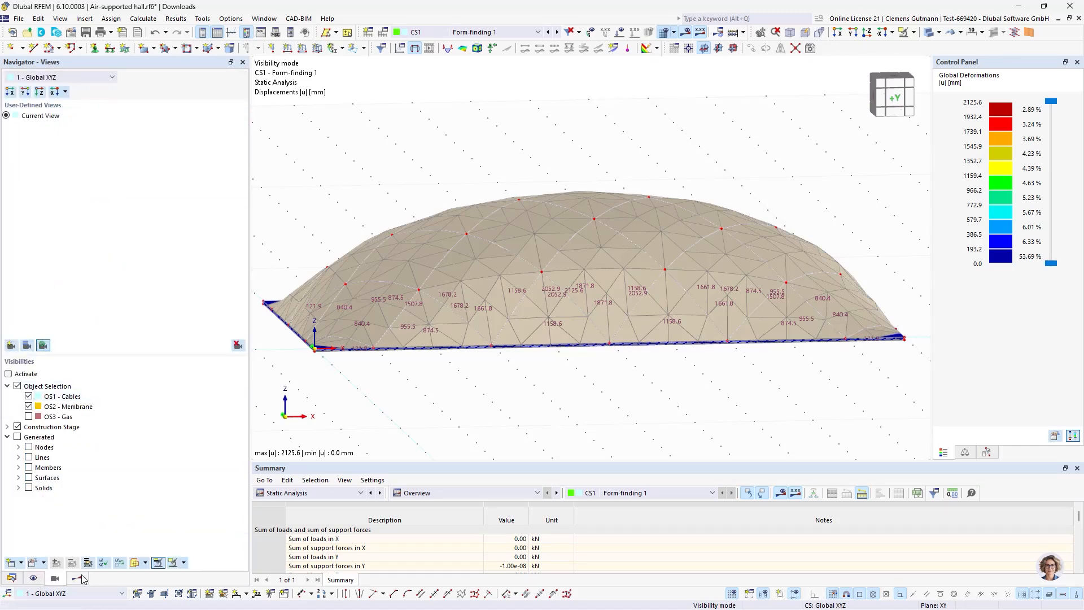
pyautogui.click(11, 577)
pyautogui.click(48, 104)
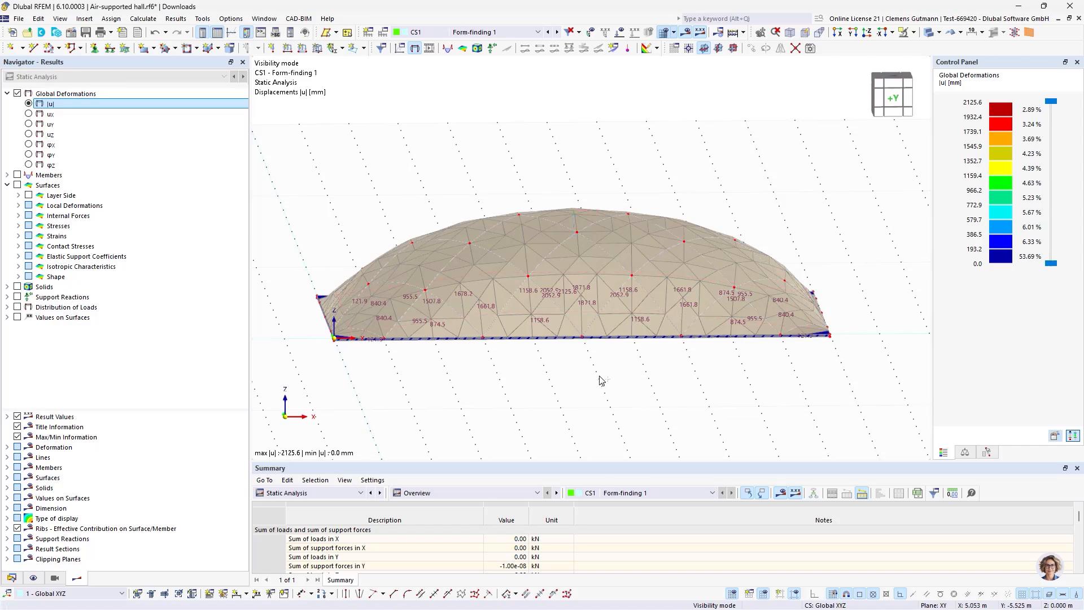
pyautogui.keyDown('ctrl'); pyautogui.moveTo(604, 376); pyautogui.dragTo(498, 415, button='middle'); pyautogui.keyUp('ctrl')
pyautogui.moveTo(433, 380); pyautogui.dragTo(499, 390, button='middle')
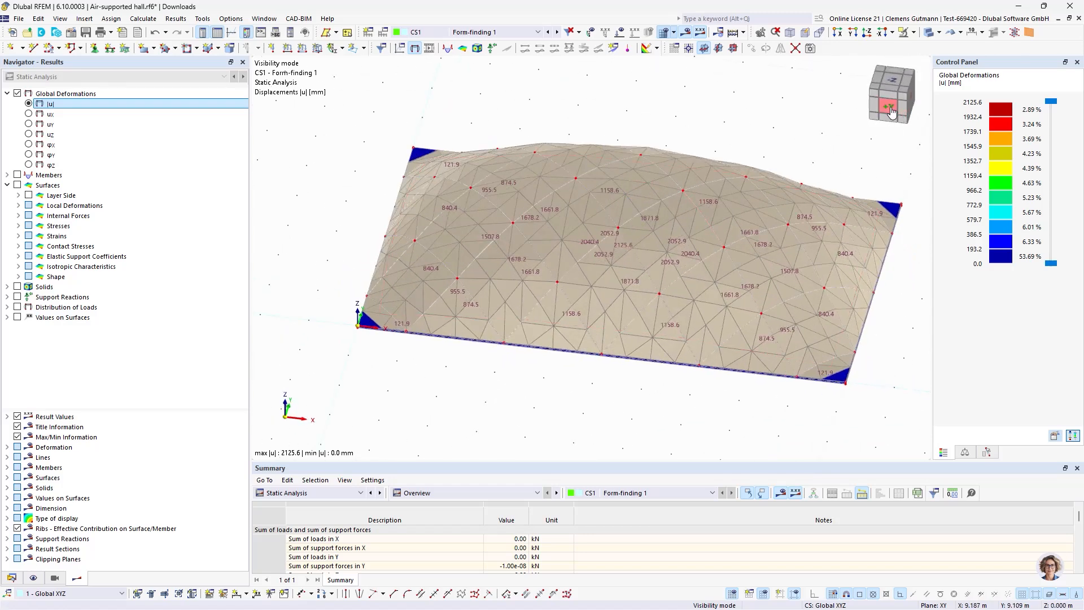
pyautogui.click(890, 112)
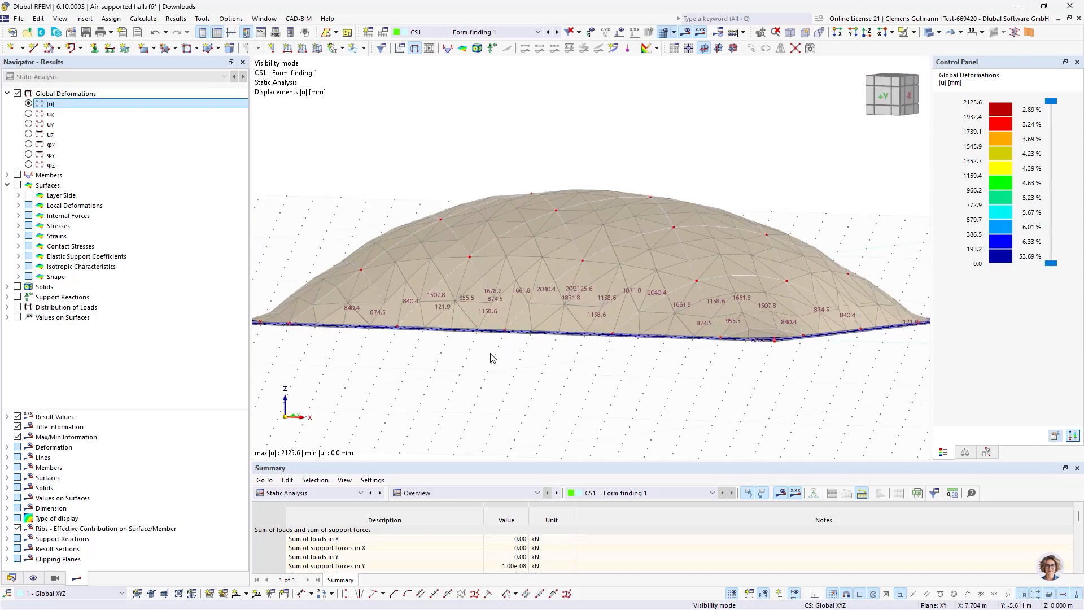
pyautogui.moveTo(491, 357); pyautogui.dragTo(659, 313, button='middle')
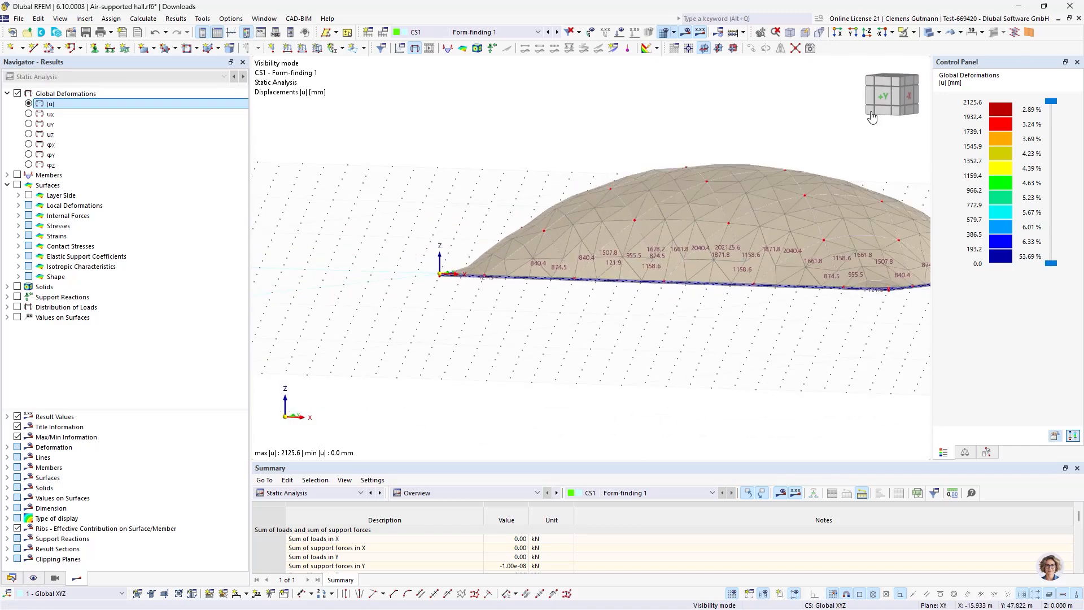
pyautogui.click(882, 97)
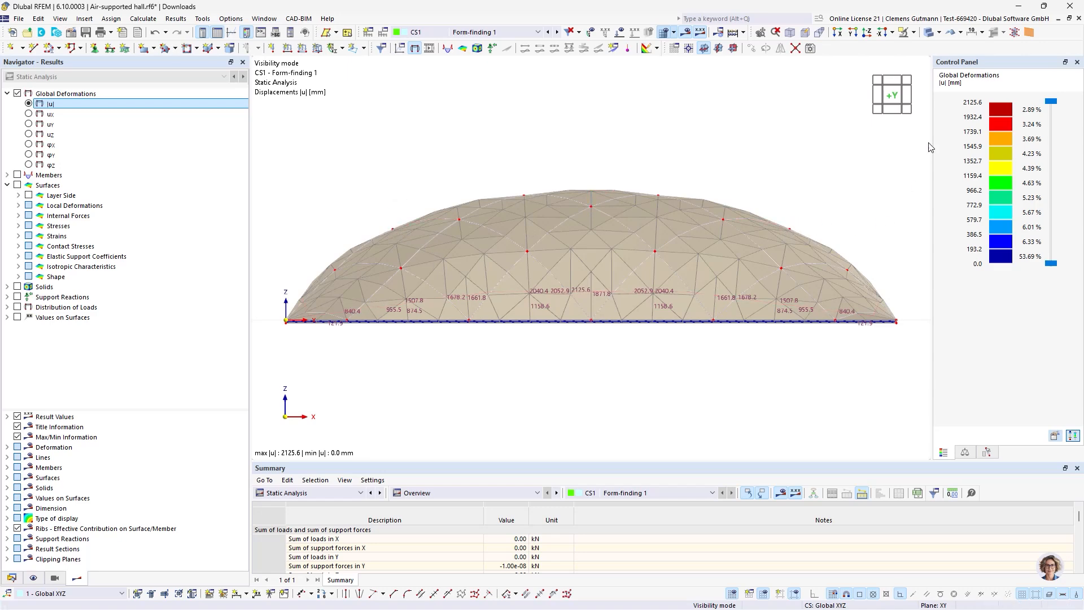
pyautogui.click(906, 97)
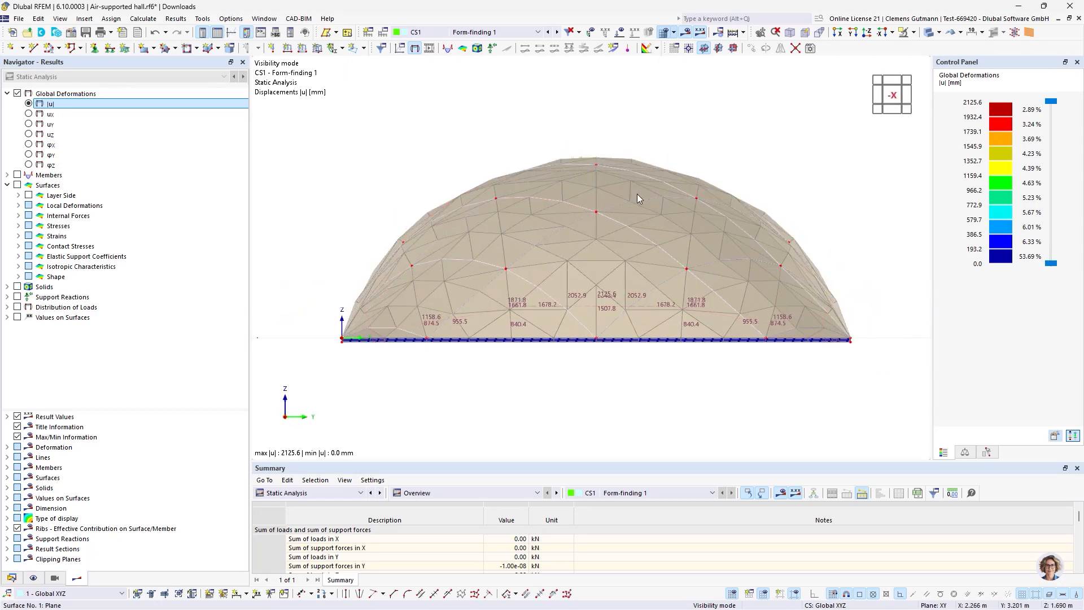
pyautogui.scroll(-1, 636, 194)
pyautogui.keyDown('ctrl'); pyautogui.moveTo(371, 312); pyautogui.dragTo(568, 326, button='middle'); pyautogui.keyUp('ctrl')
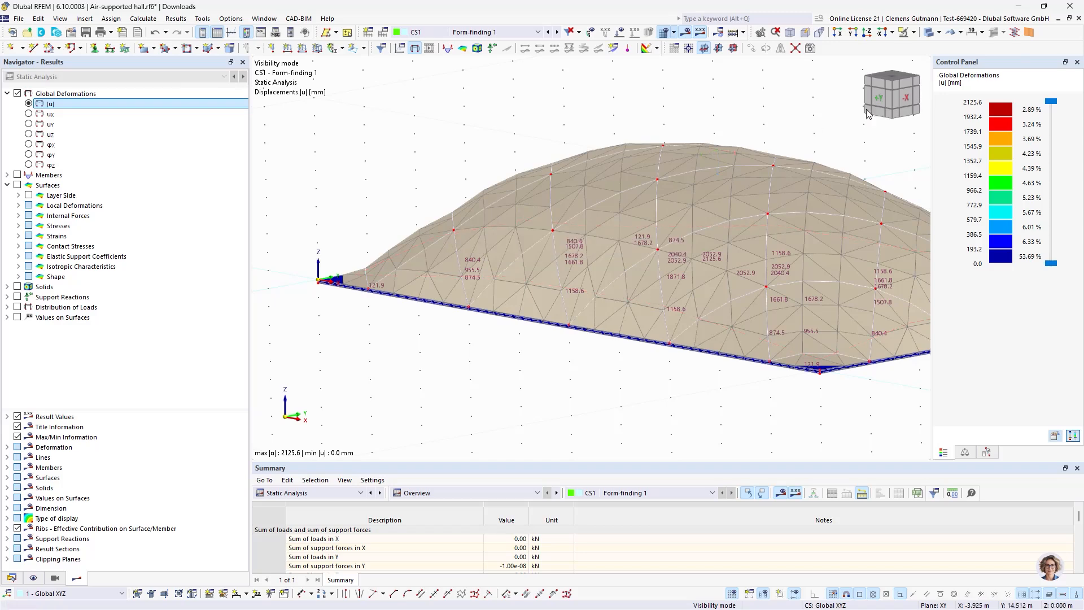
pyautogui.click(878, 97)
pyautogui.scroll(5, 315, 309)
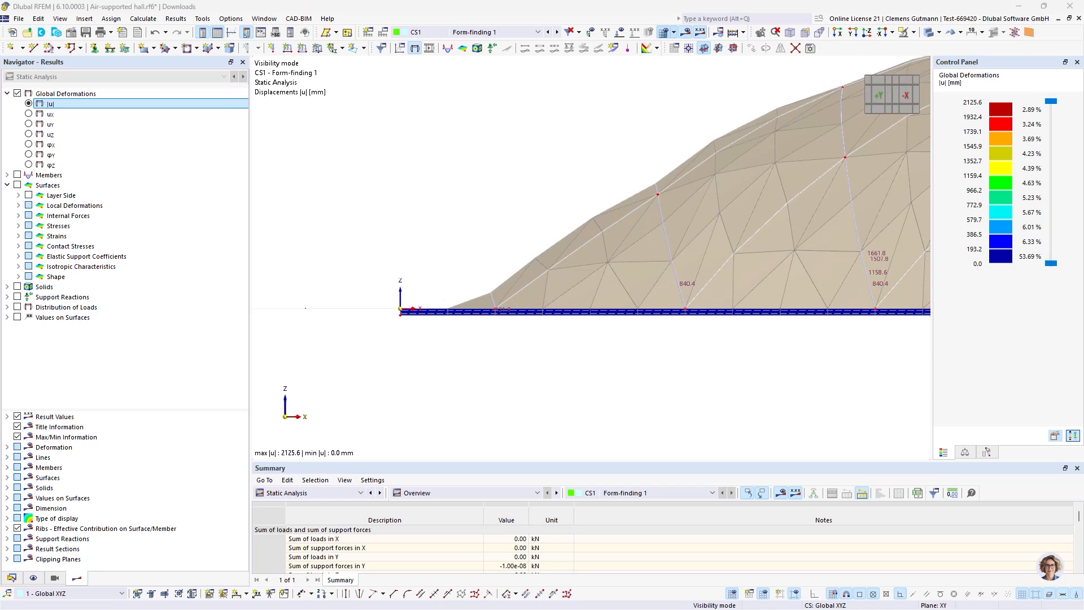
pyautogui.click(572, 31)
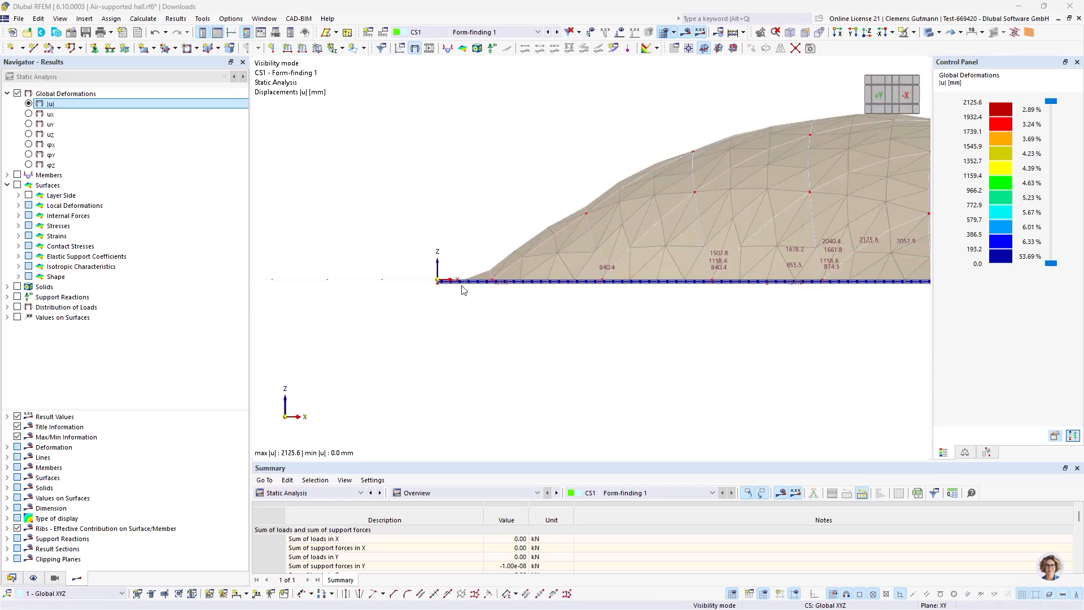
pyautogui.scroll(1, 496, 276)
pyautogui.scroll(-2, 496, 276)
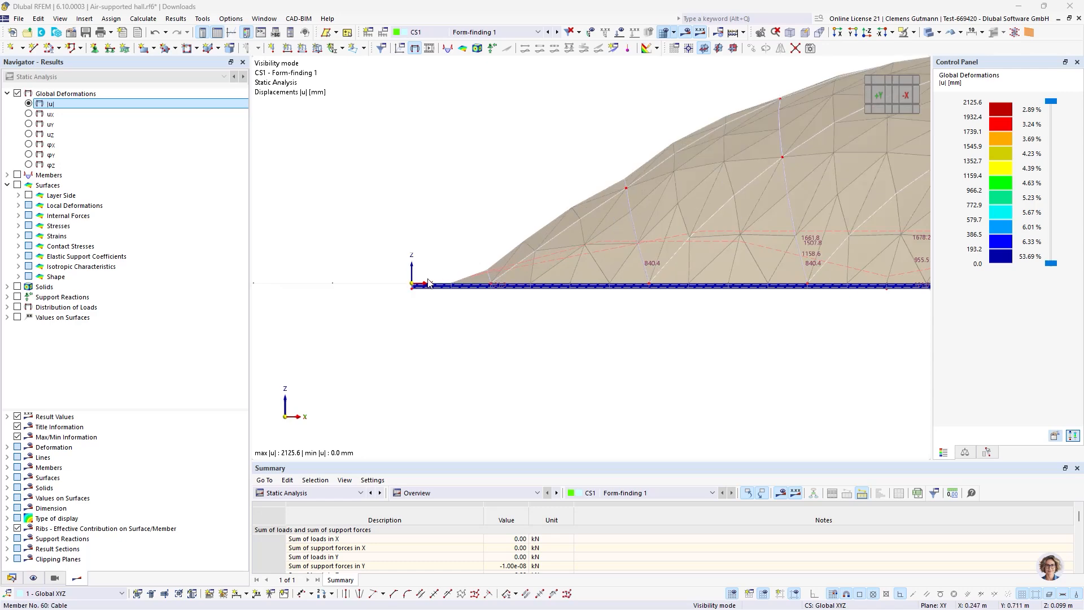
pyautogui.keyDown('ctrl'); pyautogui.moveTo(578, 146); pyautogui.dragTo(668, 228, button='middle'); pyautogui.keyUp('ctrl')
# Turn off the result display and activate the visibilities with only the OS1 - Cables selection shown
pyautogui.click(687, 33)
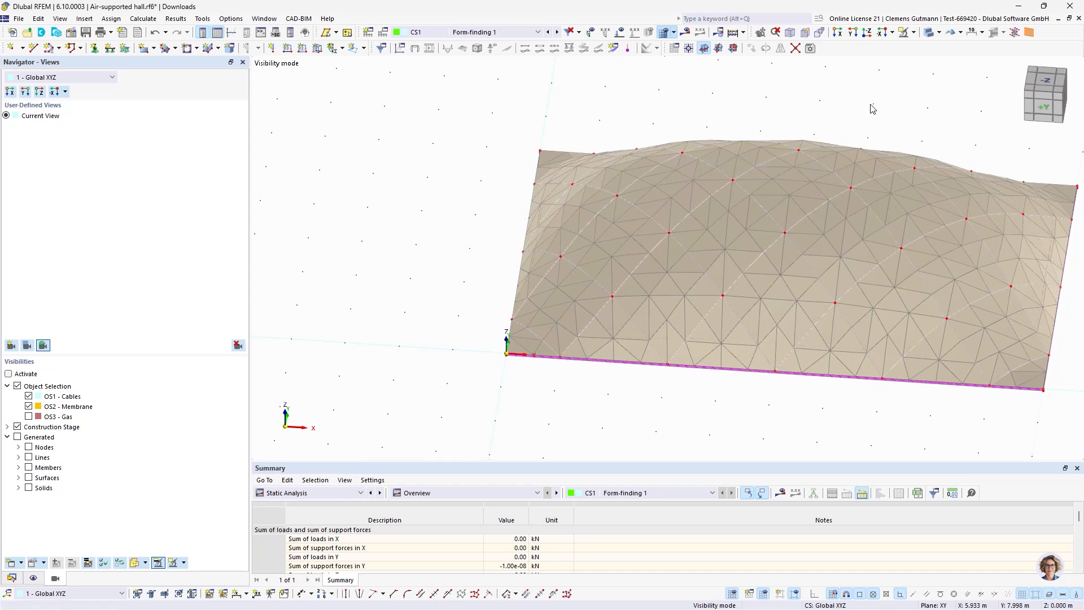
pyautogui.moveTo(872, 109); pyautogui.dragTo(792, 129, button='middle')
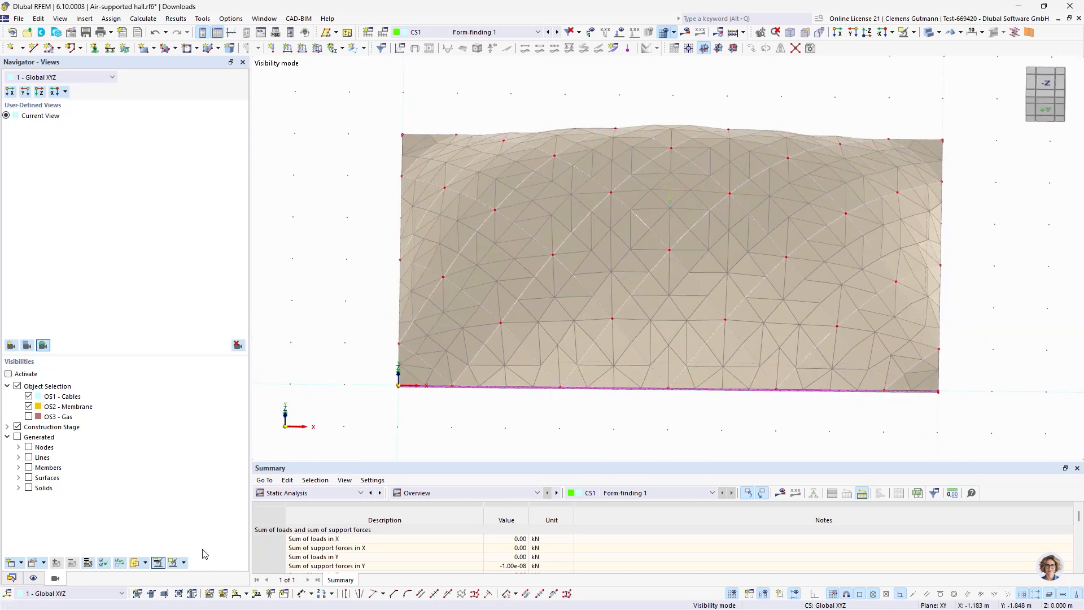
pyautogui.click(9, 374)
pyautogui.click(28, 407)
pyautogui.click(29, 407)
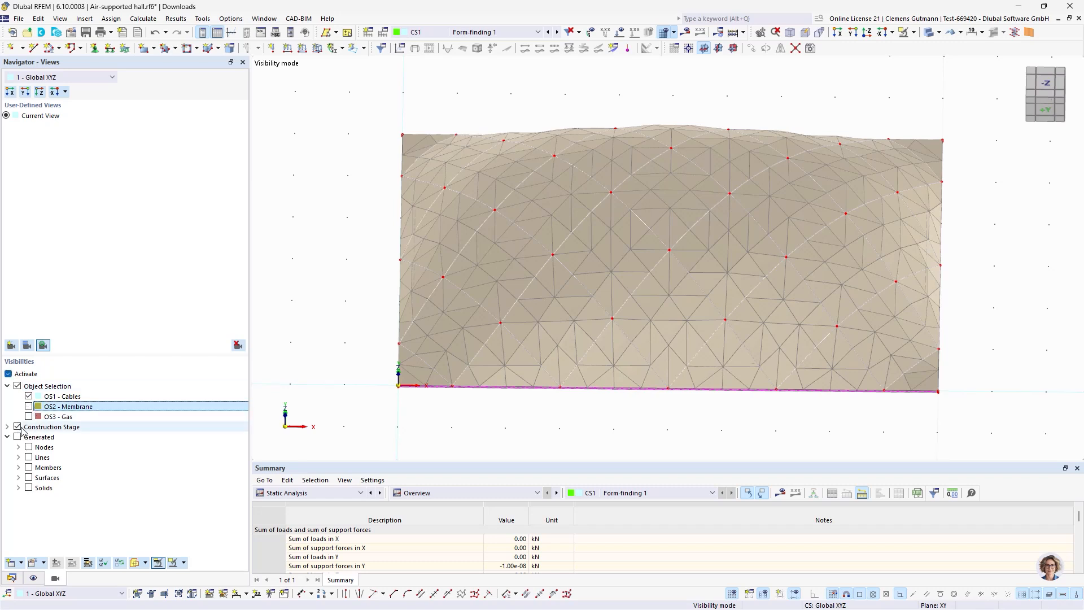
pyautogui.click(18, 427)
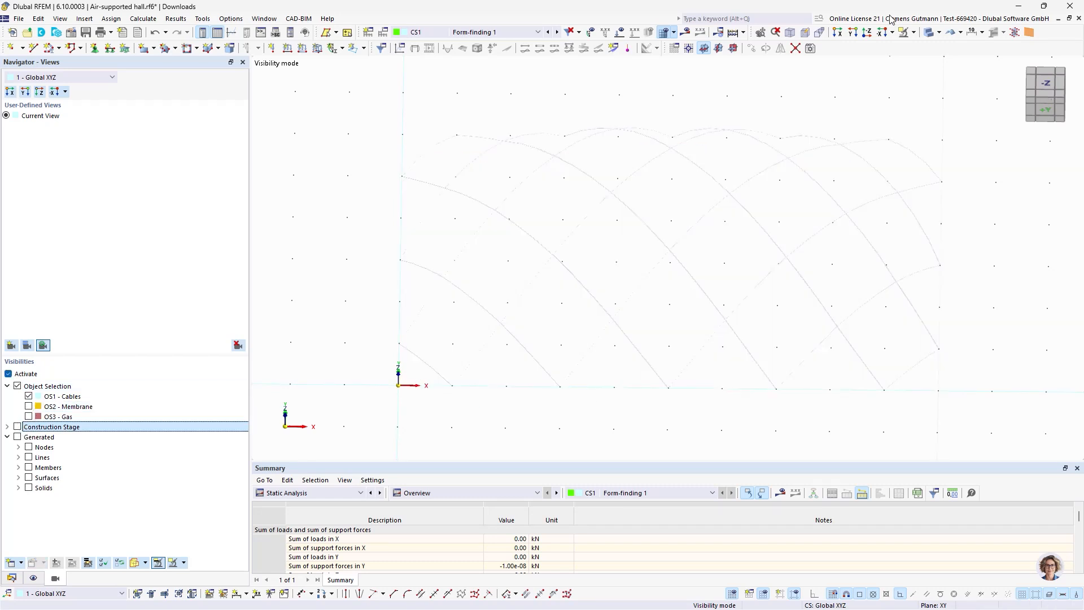
# Turn off the topology display on the deformed shape and show the flat cable net in isometric view
pyautogui.click(955, 34)
pyautogui.keyDown('ctrl'); pyautogui.moveTo(671, 331); pyautogui.dragTo(736, 303, button='middle'); pyautogui.keyUp('ctrl')
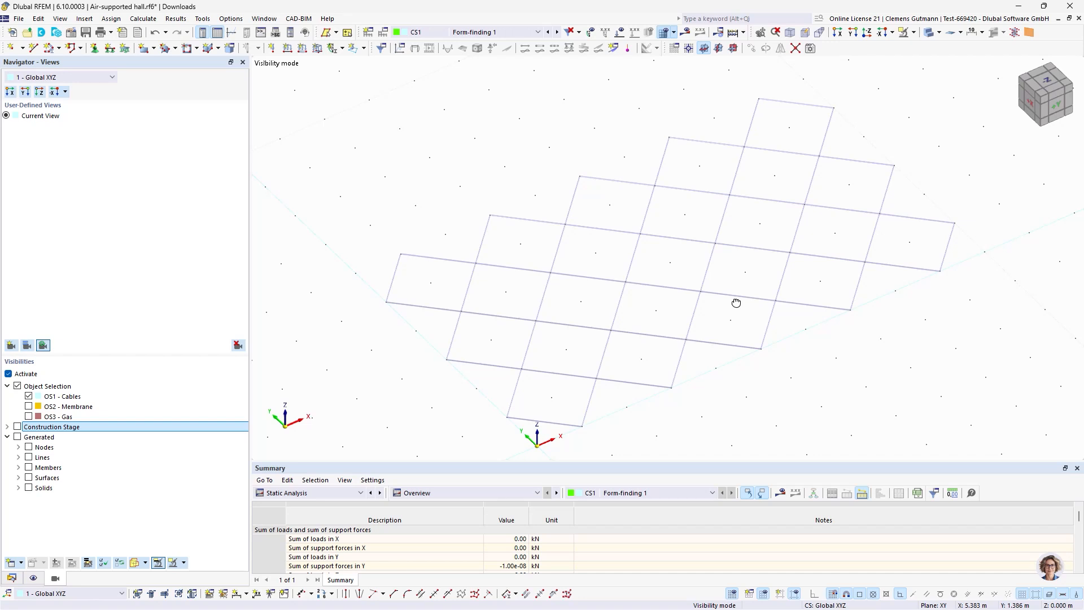
pyautogui.moveTo(648, 288)
pyautogui.keyDown('ctrl'); pyautogui.moveTo(740, 378); pyautogui.dragTo(762, 358, button='middle'); pyautogui.keyUp('ctrl')
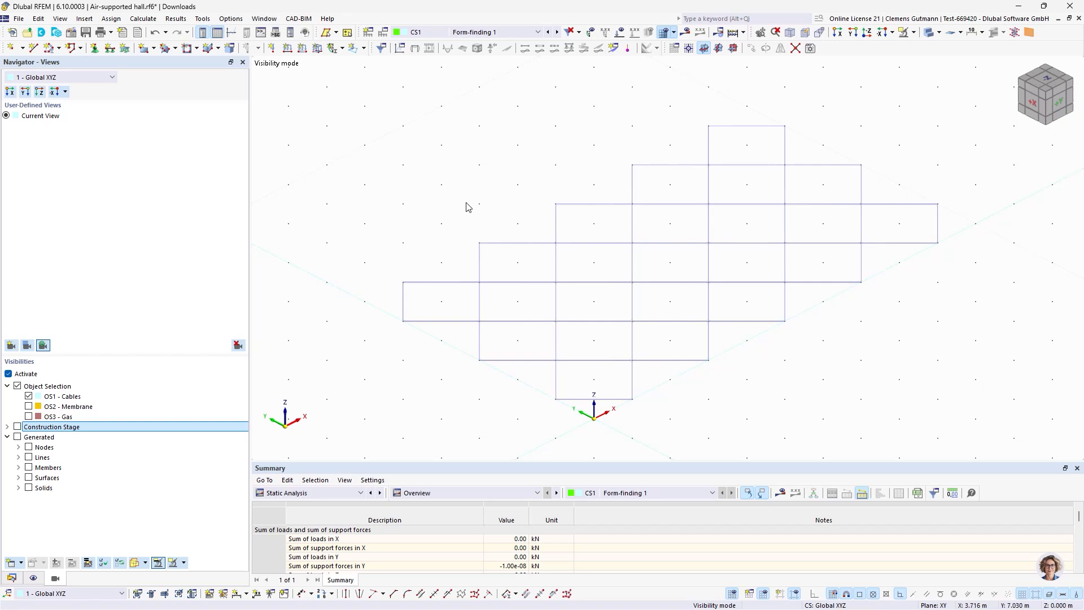
# Create a continuous member set from cable members 2-4
pyautogui.moveTo(461, 194); pyautogui.dragTo(483, 345)
pyautogui.rightClick(483, 345)
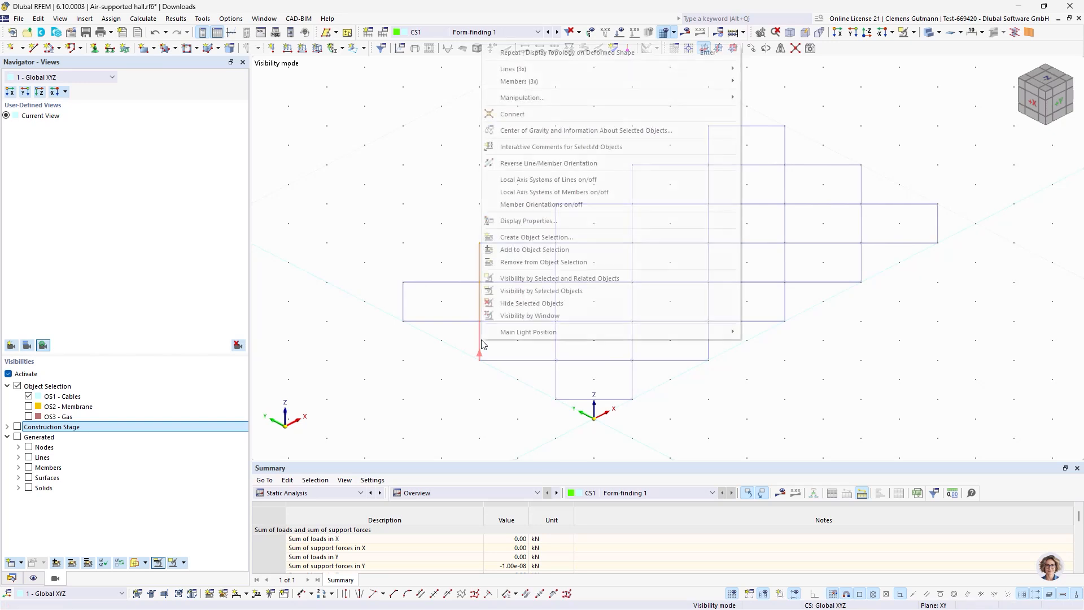
pyautogui.moveTo(731, 88)
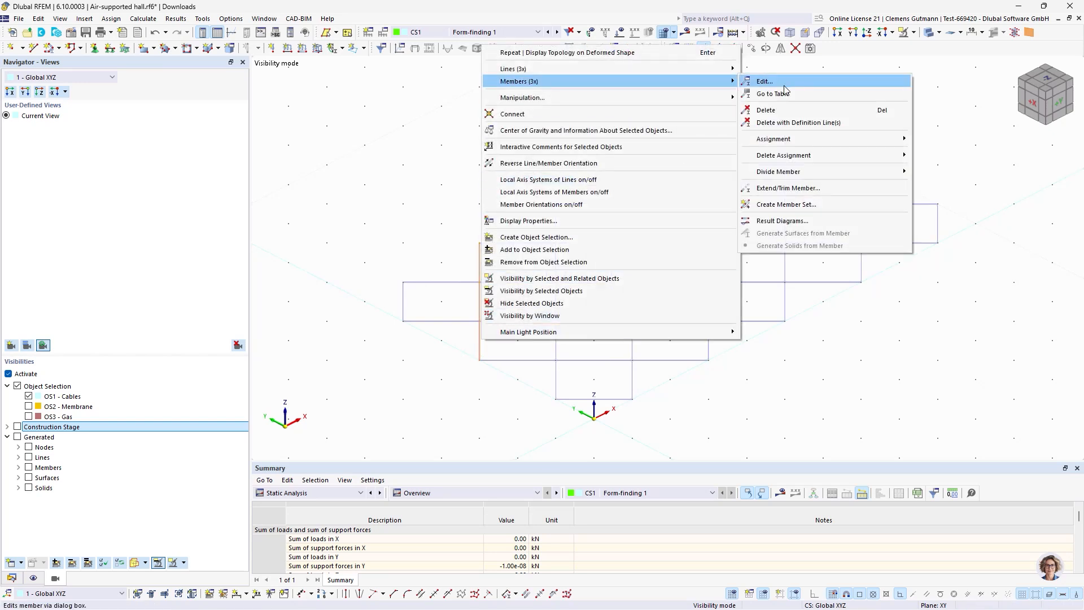
pyautogui.click(807, 206)
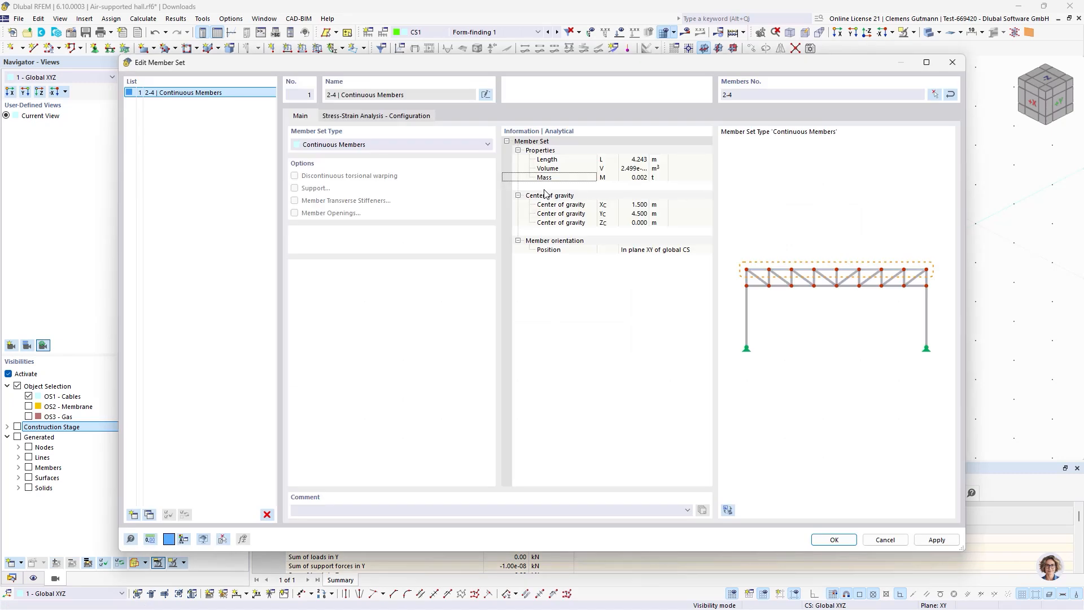
pyautogui.click(830, 539)
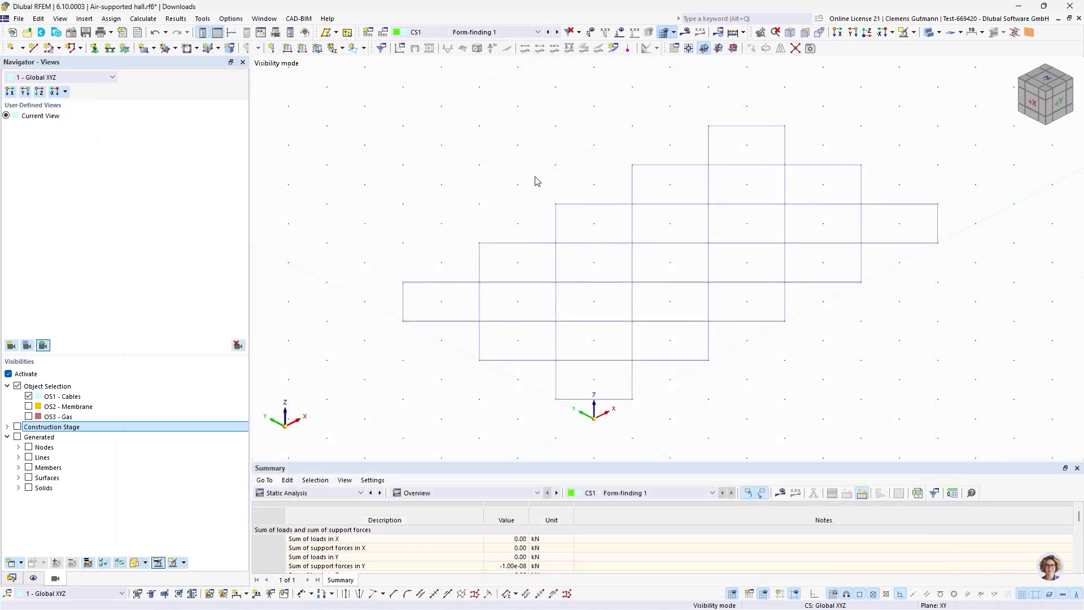
# Create a continuous member set from the next parallel cable line, members 5-9
pyautogui.rightClick(557, 372)
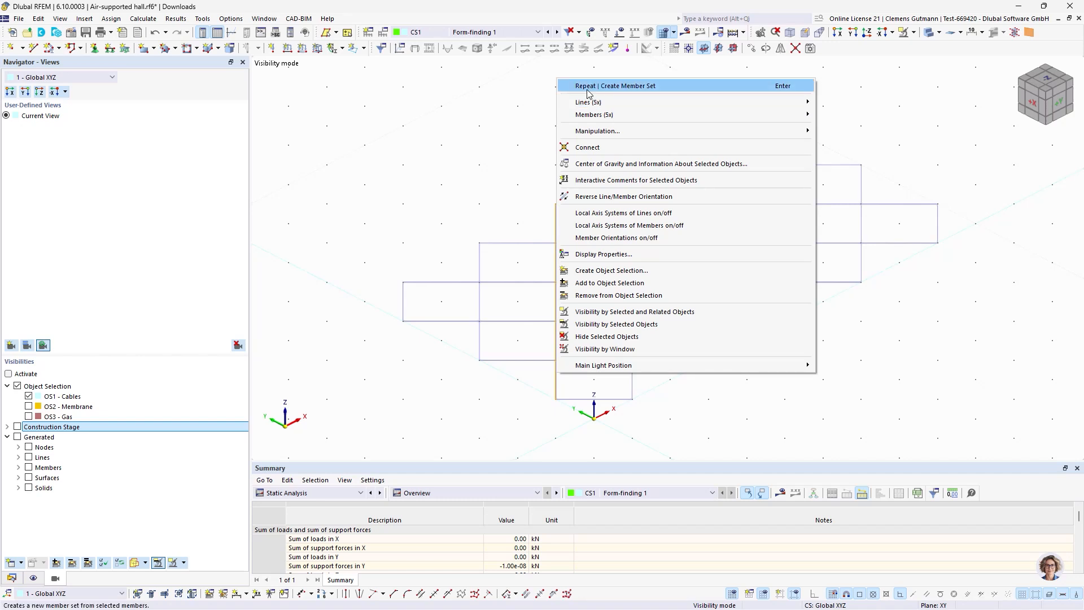
pyautogui.click(587, 89)
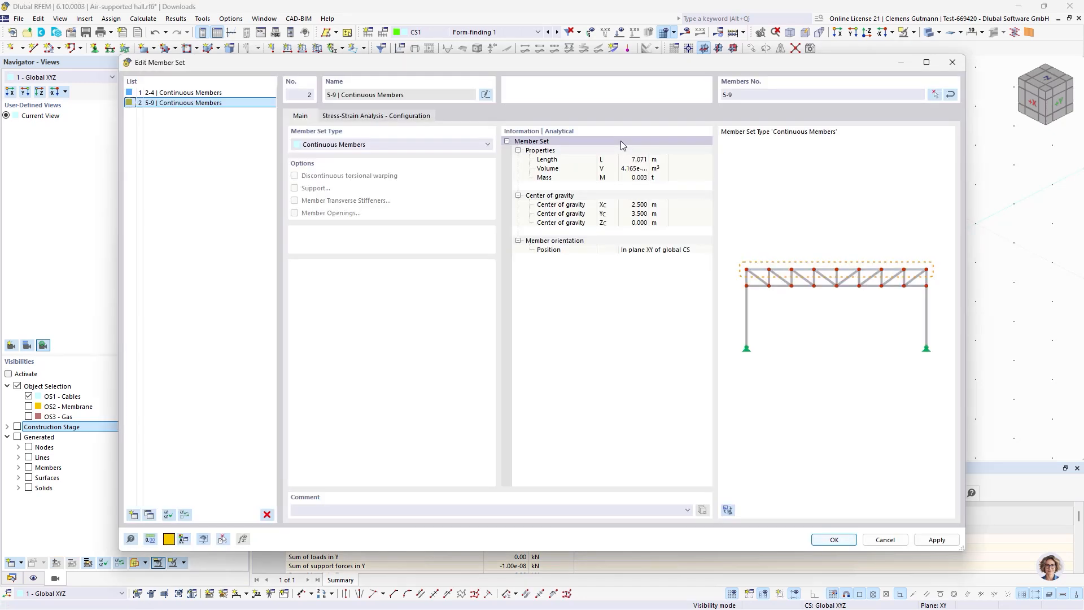
pyautogui.click(833, 539)
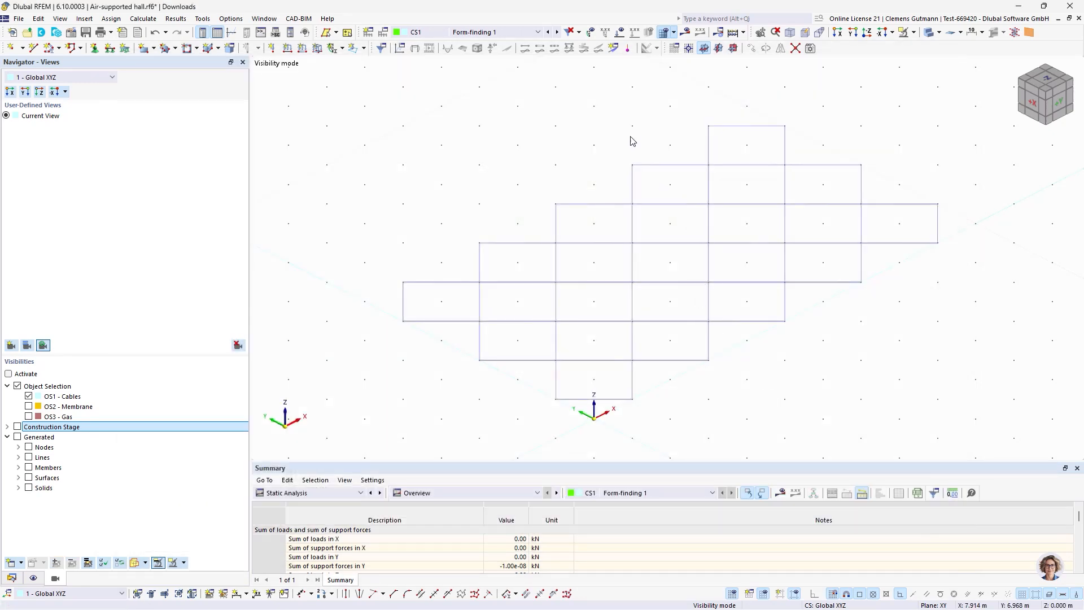
# Create two continuous member sets for the next cable lines, members 10-15 and members 16-21
pyautogui.moveTo(630, 128); pyautogui.dragTo(660, 417)
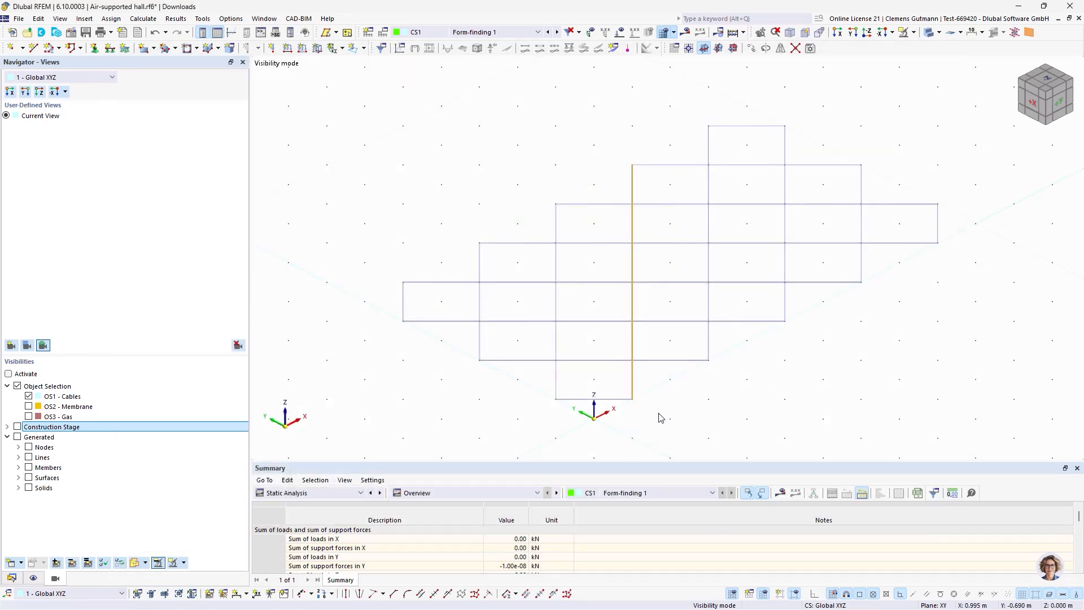
pyautogui.press('Return')
pyautogui.press('Return')
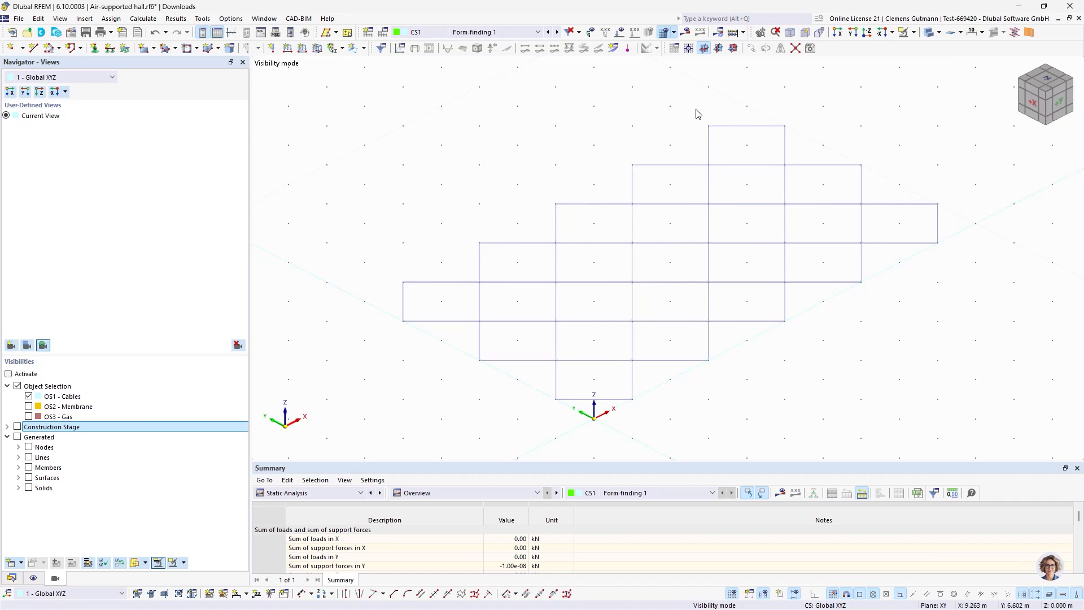
pyautogui.moveTo(696, 109); pyautogui.dragTo(730, 390)
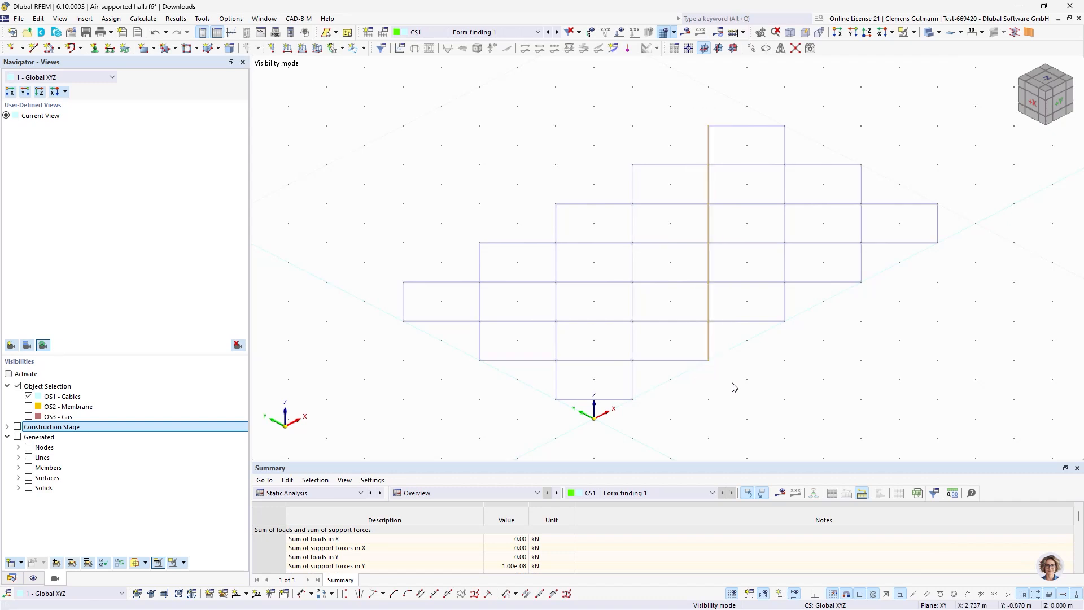
pyautogui.press('Return')
pyautogui.press('Return')
# Create two continuous member sets for the next cable lines, members 22-26 and members 27-29
pyautogui.moveTo(771, 110); pyautogui.dragTo(823, 316)
pyautogui.press('Return')
pyautogui.press('Return')
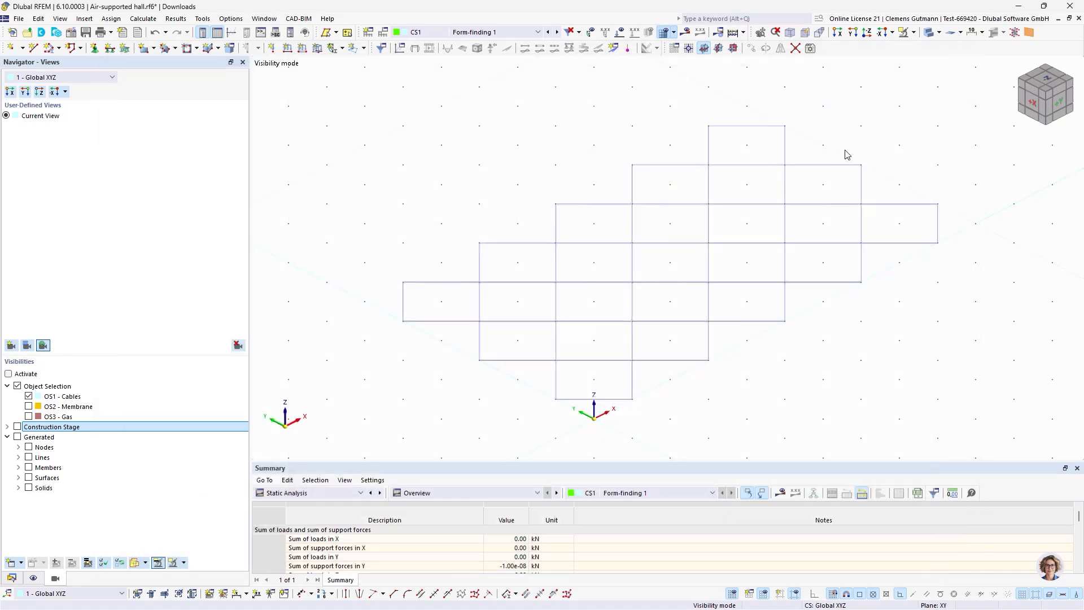
pyautogui.moveTo(845, 124); pyautogui.dragTo(877, 321)
pyautogui.press('Return')
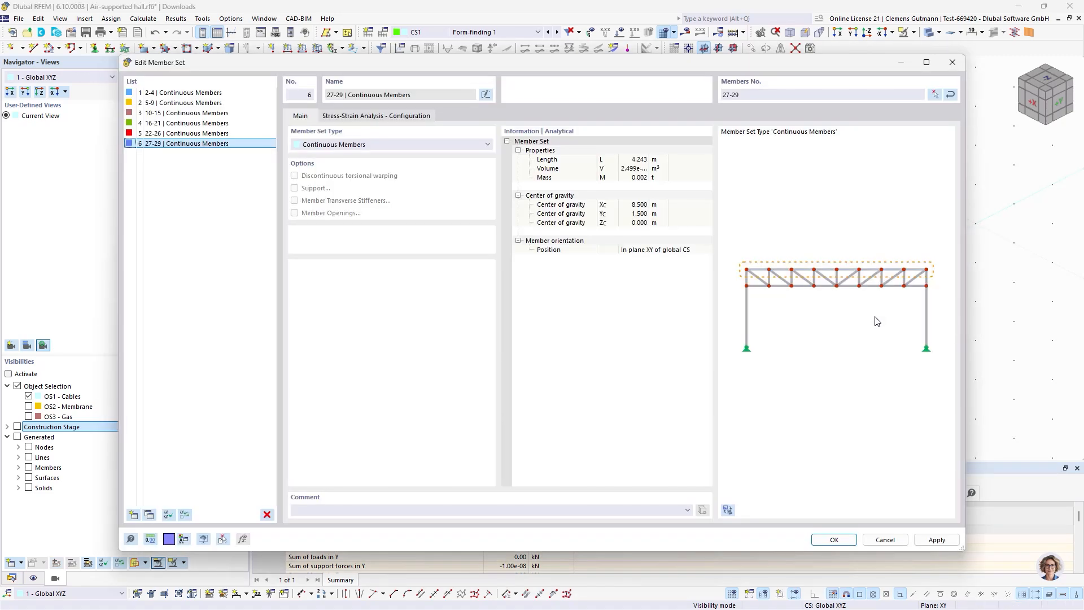
pyautogui.press('Return')
# Create continuous member sets for the first two crossing cable lines, members 34-32 and members 39-35
pyautogui.moveTo(609, 140); pyautogui.dragTo(890, 187)
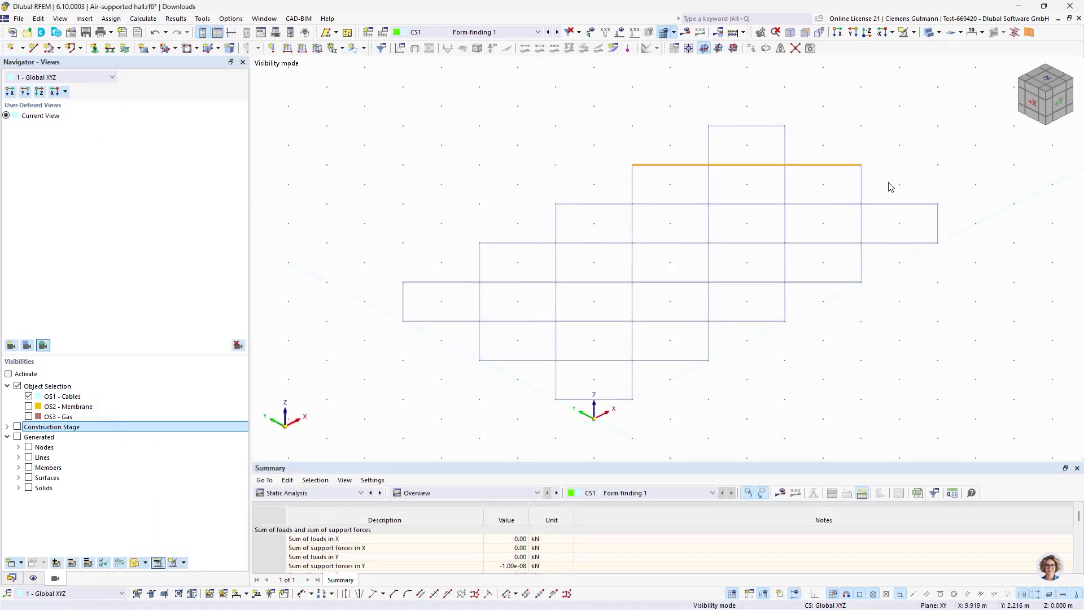
pyautogui.press('Return')
pyautogui.press('Return')
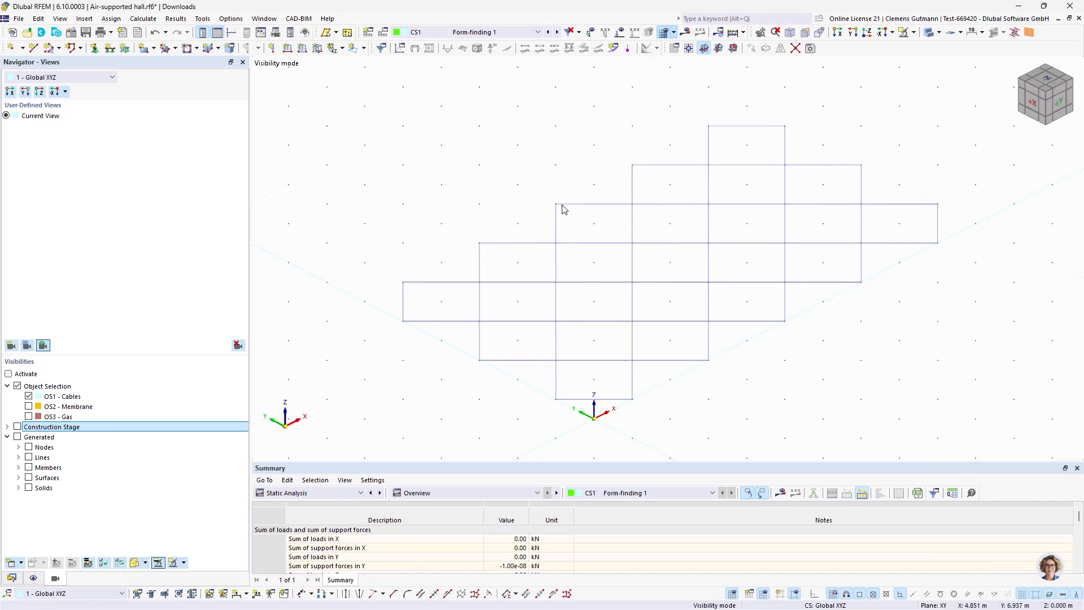
pyautogui.moveTo(514, 188); pyautogui.dragTo(967, 221)
pyautogui.press('Return')
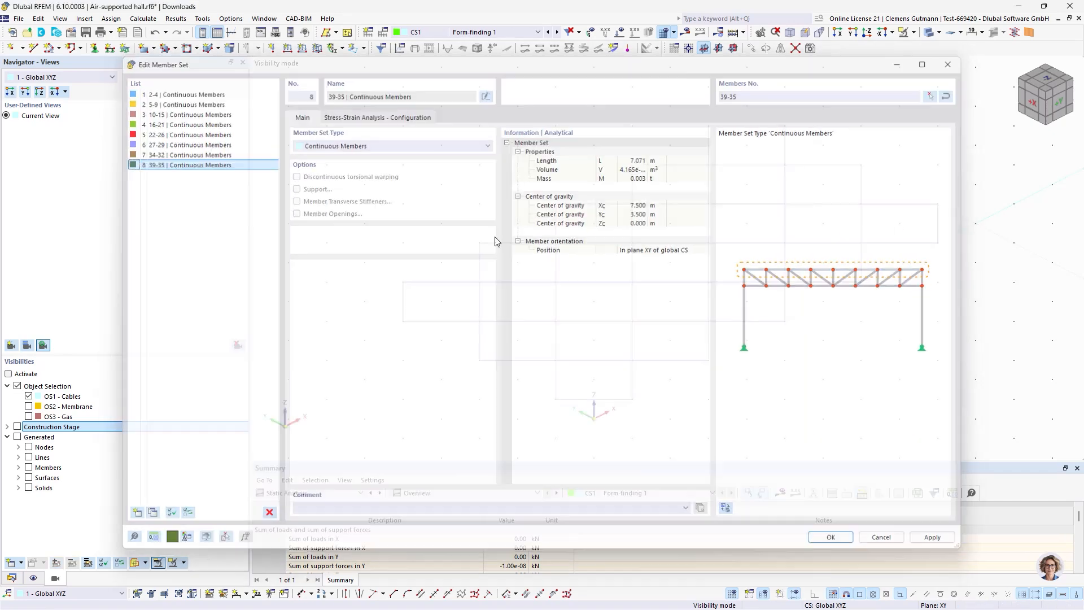
pyautogui.press('Return')
# Create continuous member sets for the next two crossing cable lines, members 45-40 and members 51-46
pyautogui.moveTo(452, 231); pyautogui.dragTo(949, 261)
pyautogui.press('Return')
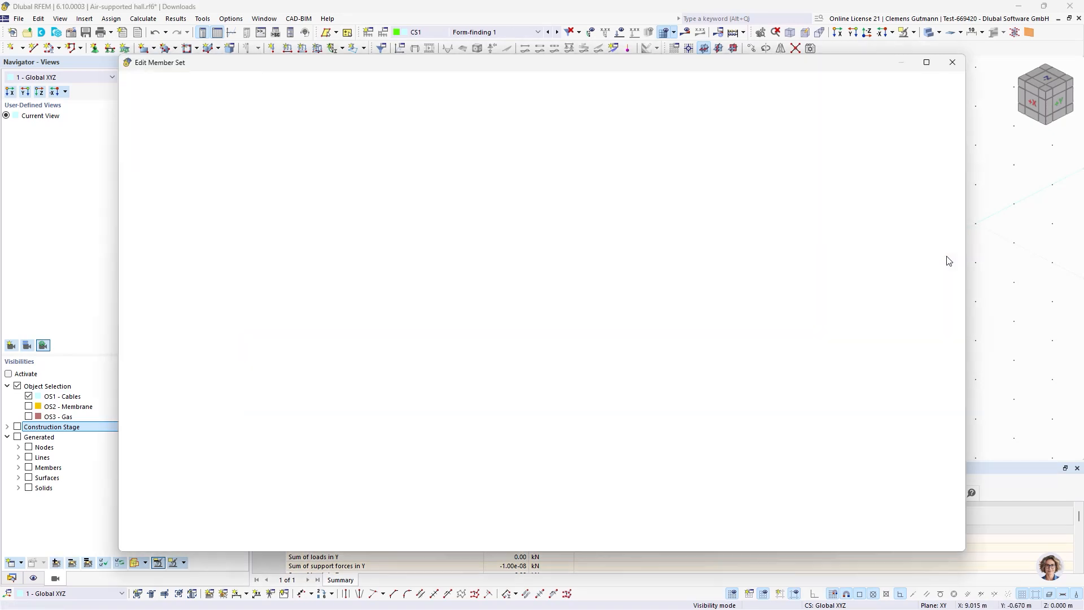
pyautogui.press('Return')
pyautogui.moveTo(387, 264); pyautogui.dragTo(930, 305)
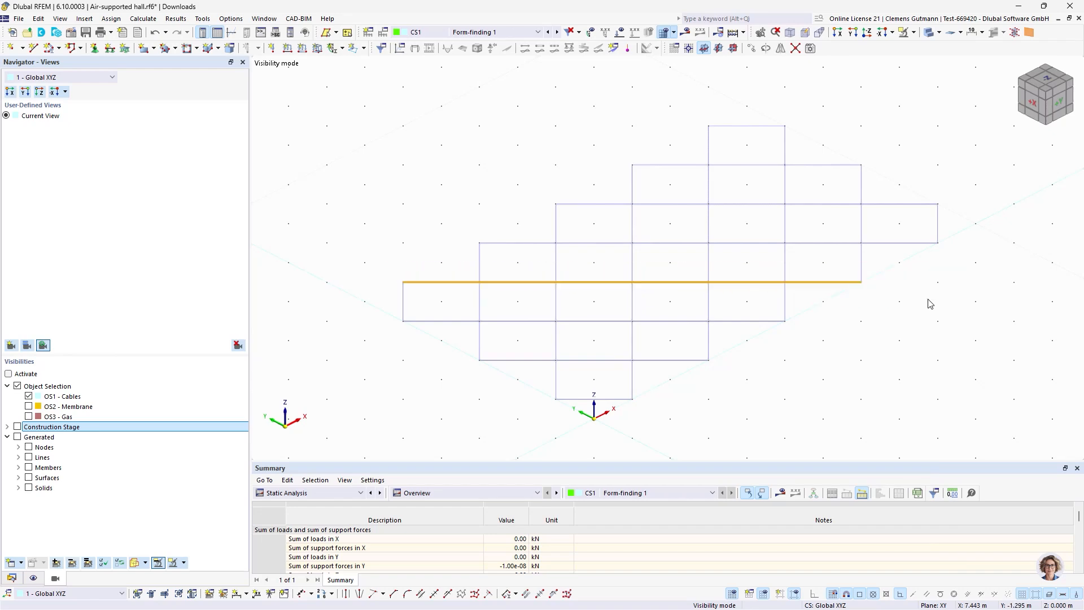
pyautogui.press('Return')
pyautogui.press('Return')
# Create continuous member sets for the last two crossing cable lines, members 56-52 and members 59-57
pyautogui.moveTo(362, 312); pyautogui.dragTo(828, 332)
pyautogui.press('Return')
pyautogui.press('Return')
pyautogui.moveTo(437, 352); pyautogui.dragTo(760, 371)
pyautogui.press('Return')
pyautogui.press('Return')
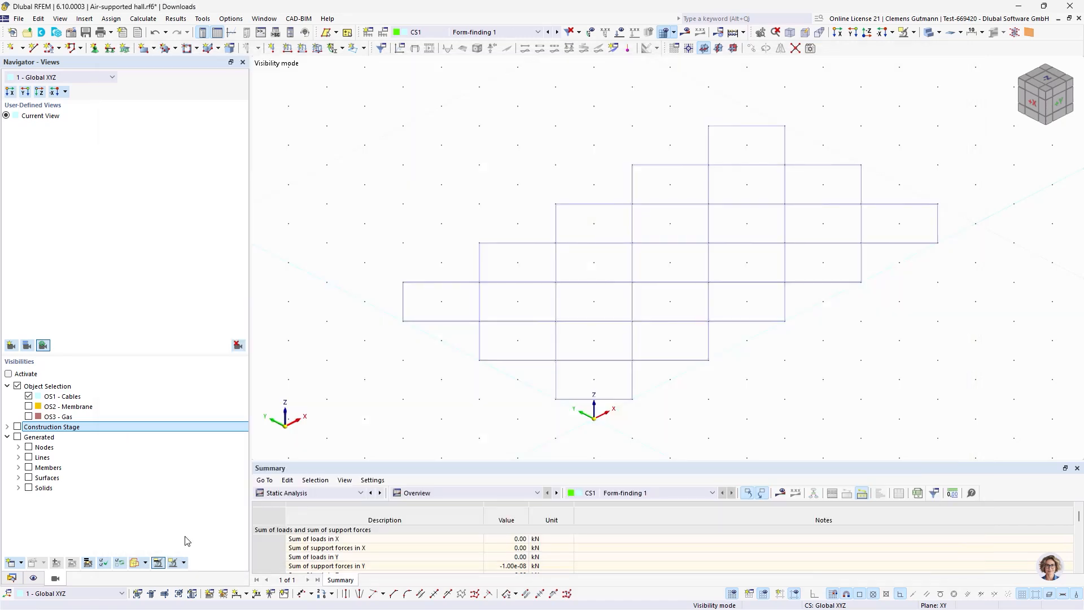
# Check the list of member sets in the model data and their location in the cable net
pyautogui.click(12, 577)
pyautogui.scroll(7, 113, 282)
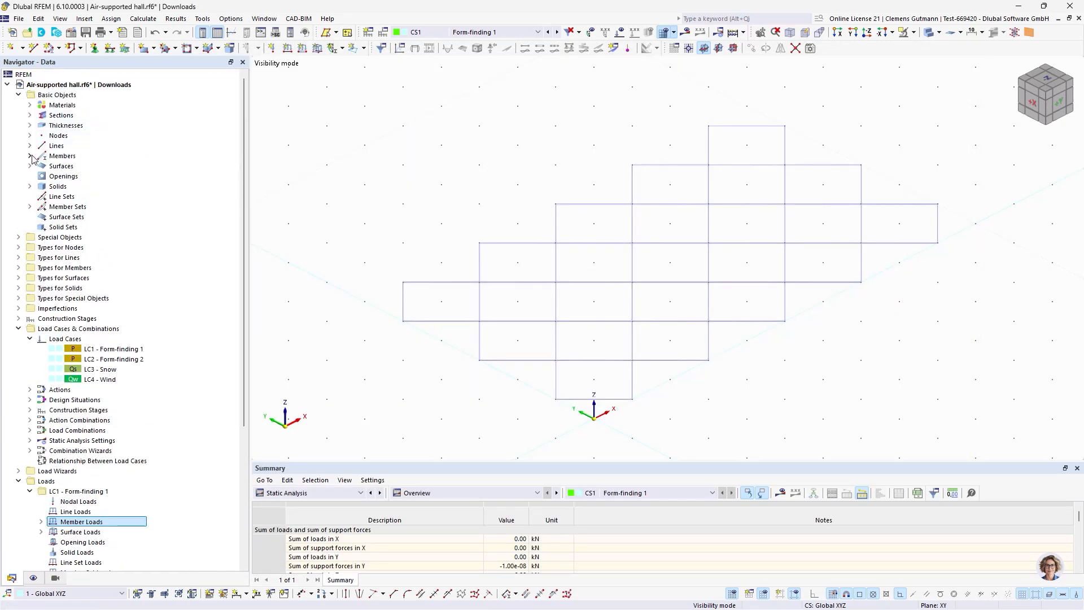
pyautogui.click(30, 207)
pyautogui.click(67, 217)
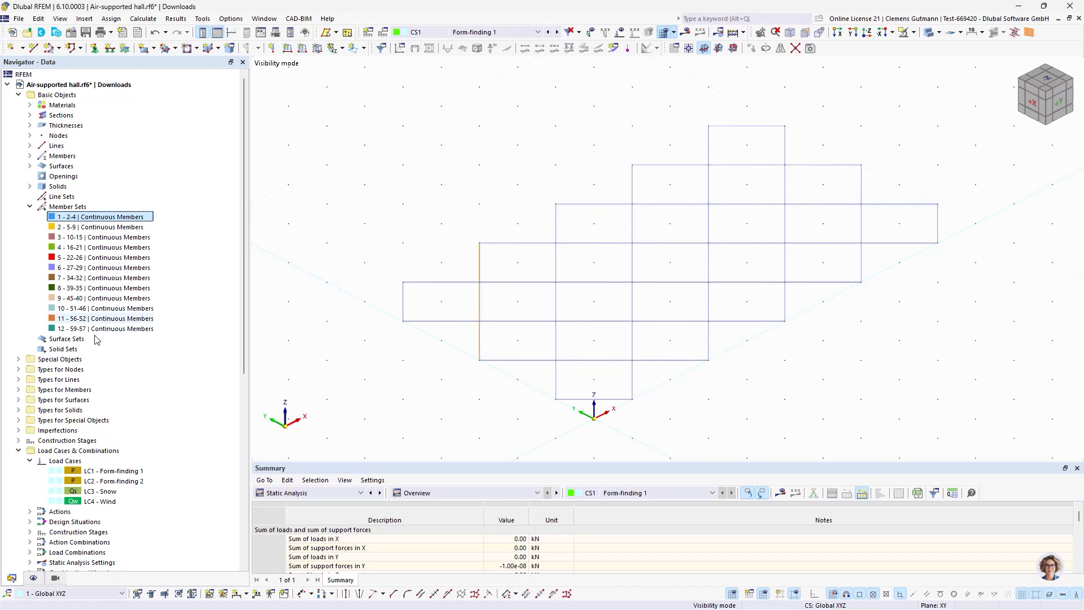
pyautogui.keyDown('shift'); pyautogui.click(98, 330); pyautogui.keyUp('shift')
pyautogui.keyDown('ctrl'); pyautogui.moveTo(990, 373); pyautogui.dragTo(669, 334, button='middle'); pyautogui.keyUp('ctrl')
pyautogui.click(91, 216)
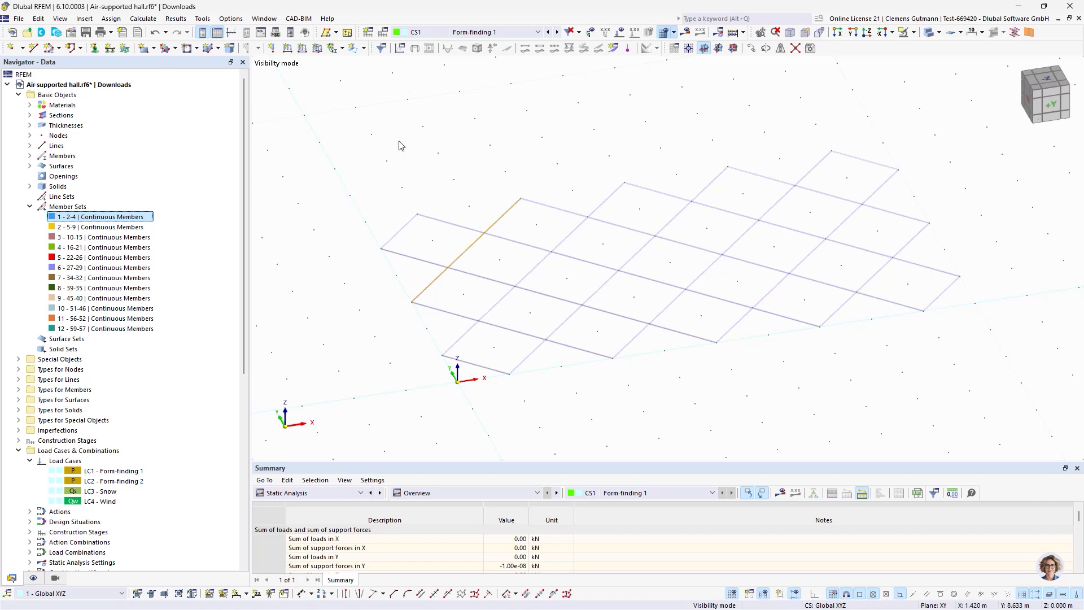
# Delete both surface loads, the form-finding load and the uniform force, from load case LC1 - Form-finding 1
pyautogui.scroll(-10, 85, 367)
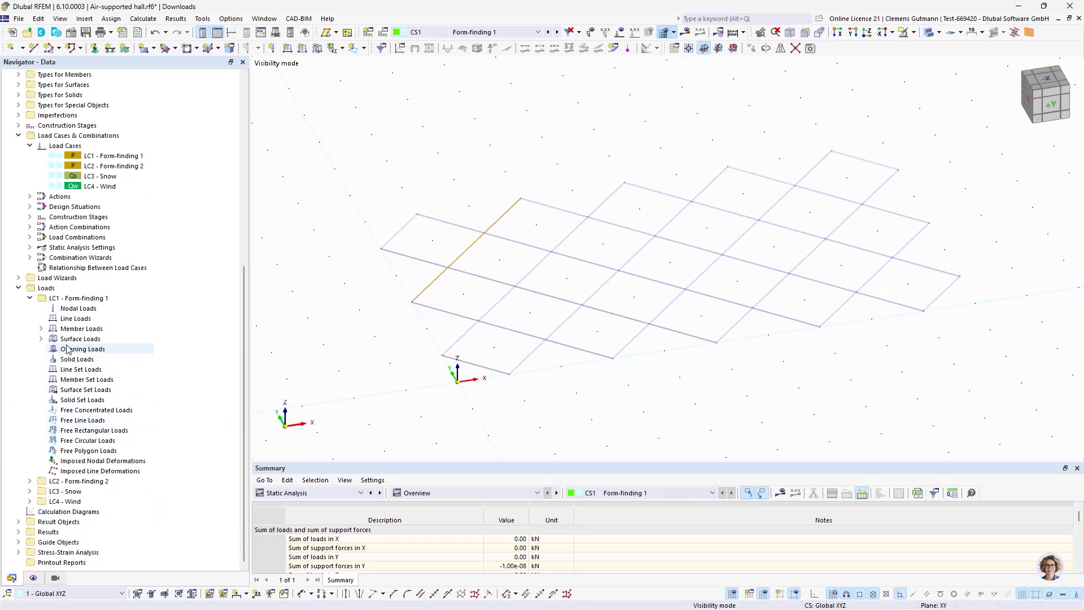
pyautogui.click(40, 338)
pyautogui.click(41, 329)
pyautogui.click(107, 360)
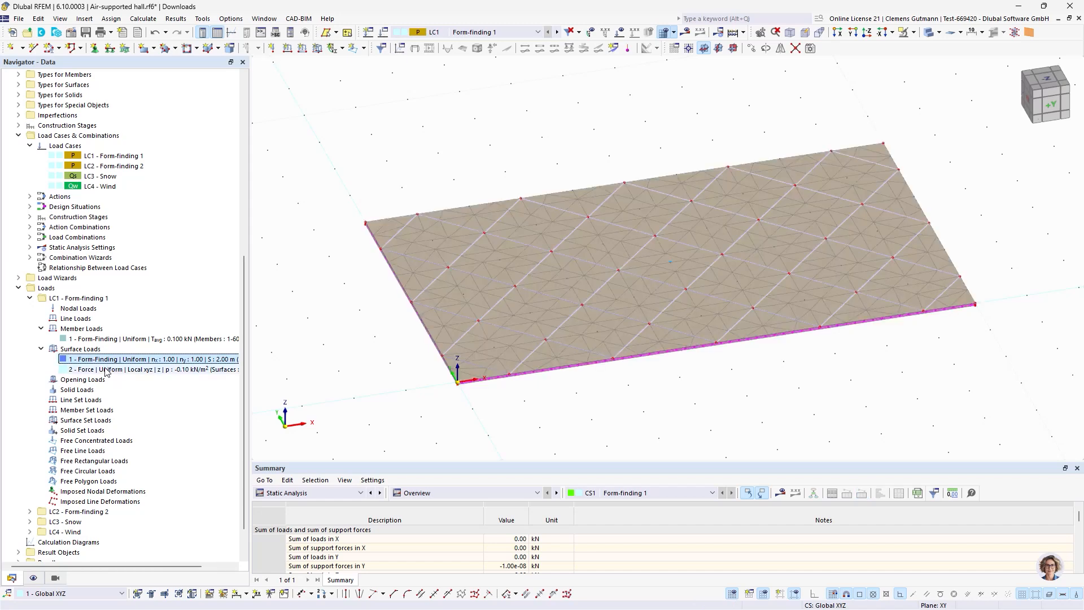
pyautogui.keyDown('ctrl'); pyautogui.click(105, 370); pyautogui.keyUp('ctrl')
pyautogui.rightClick(105, 370)
pyautogui.click(133, 420)
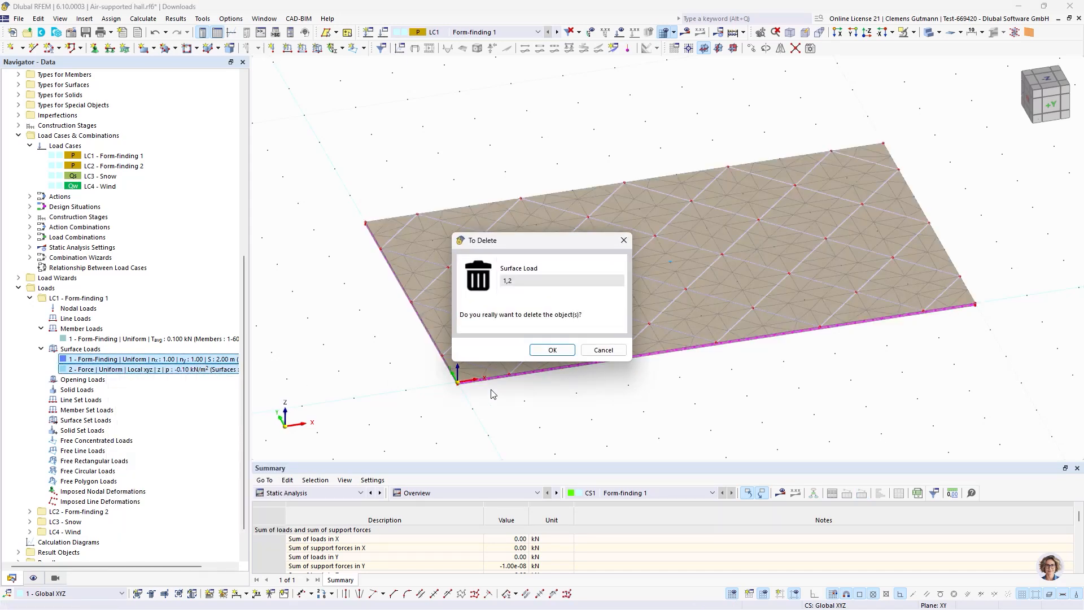
pyautogui.click(552, 350)
pyautogui.rightClick(74, 339)
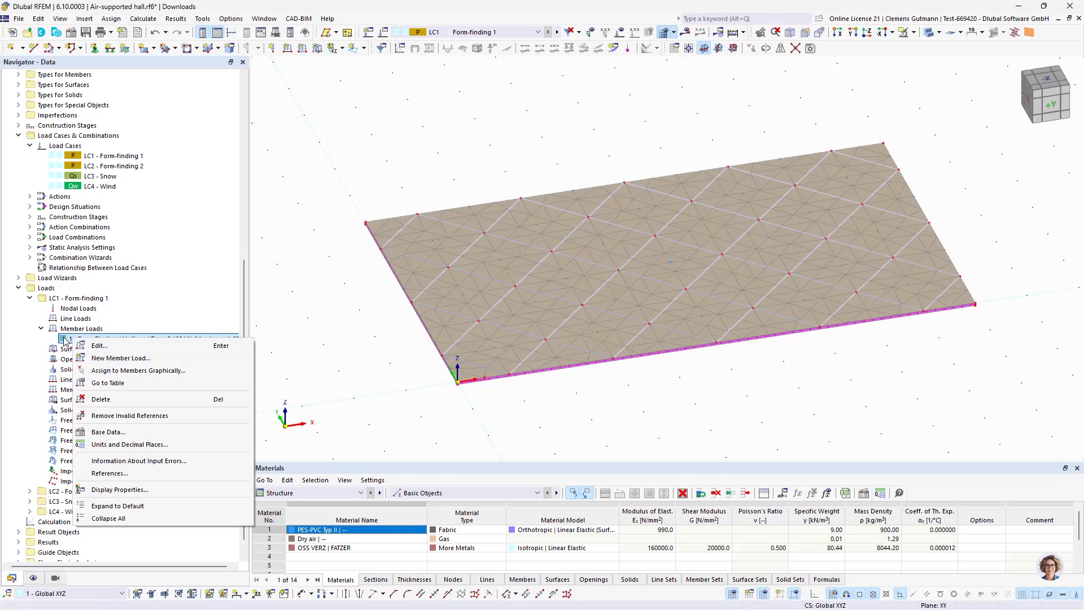
pyautogui.rightClick(64, 338)
pyautogui.click(159, 359)
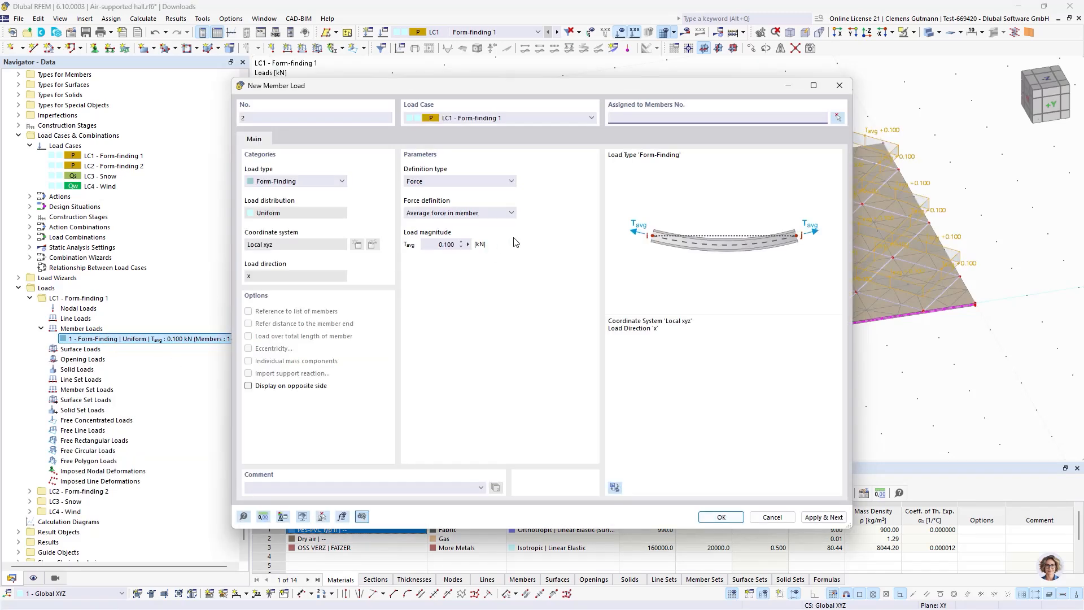
pyautogui.click(837, 118)
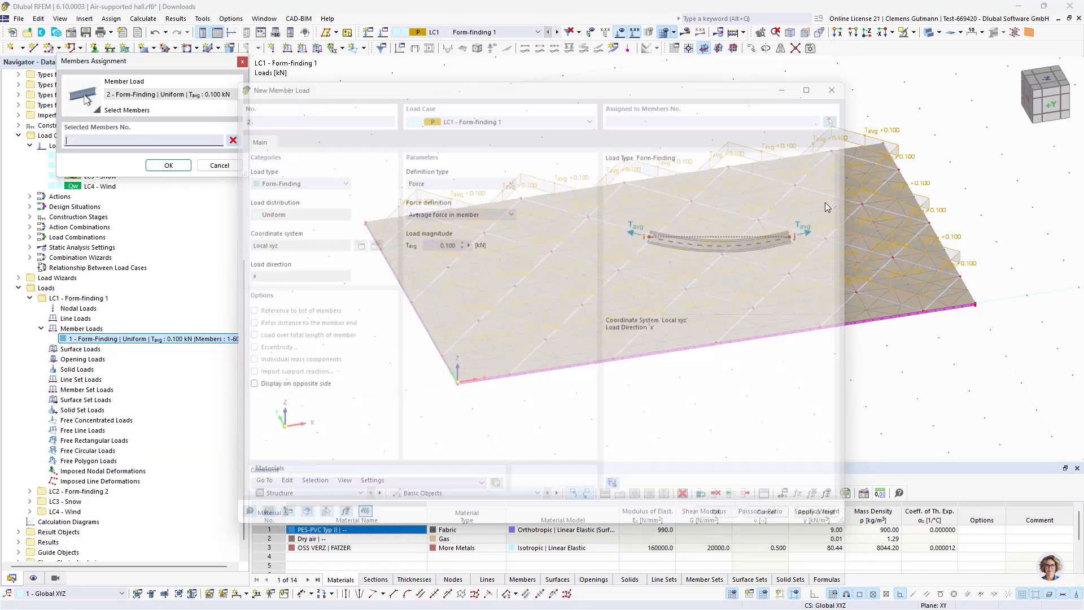
# Activate the object selection visibility for OS1 - Cables so that only the cable net is displayed
pyautogui.click(55, 576)
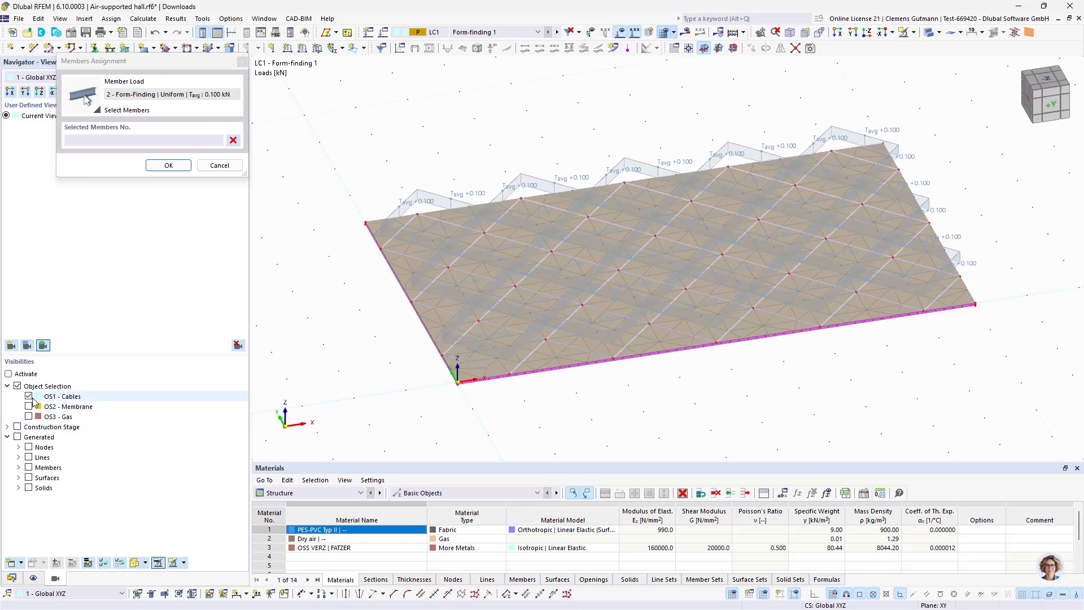
pyautogui.click(8, 373)
pyautogui.keyDown('ctrl'); pyautogui.moveTo(584, 408); pyautogui.dragTo(640, 416, button='middle'); pyautogui.keyUp('ctrl')
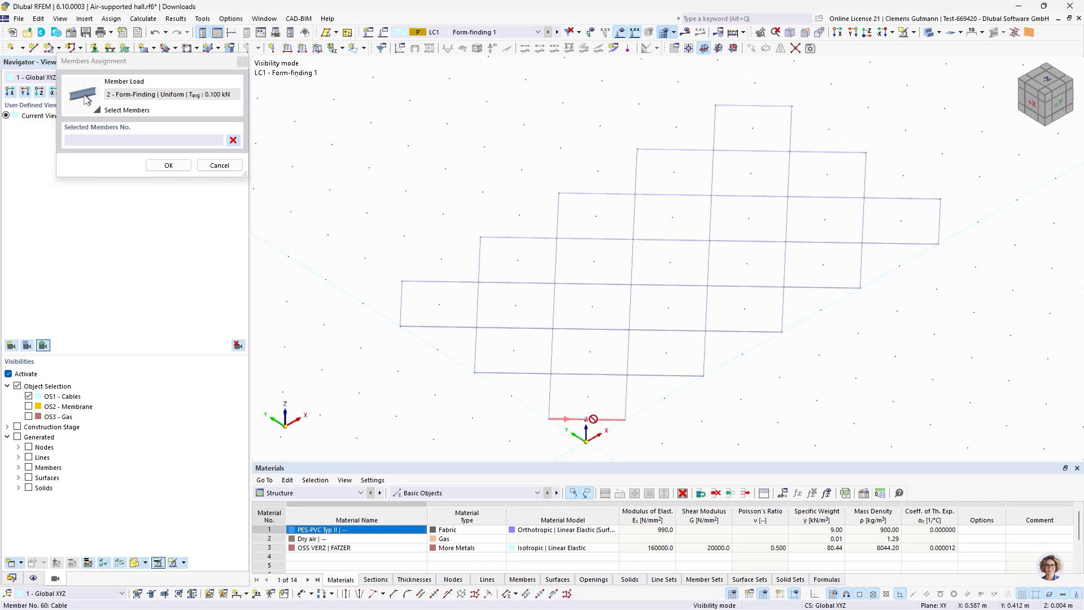
pyautogui.click(402, 303)
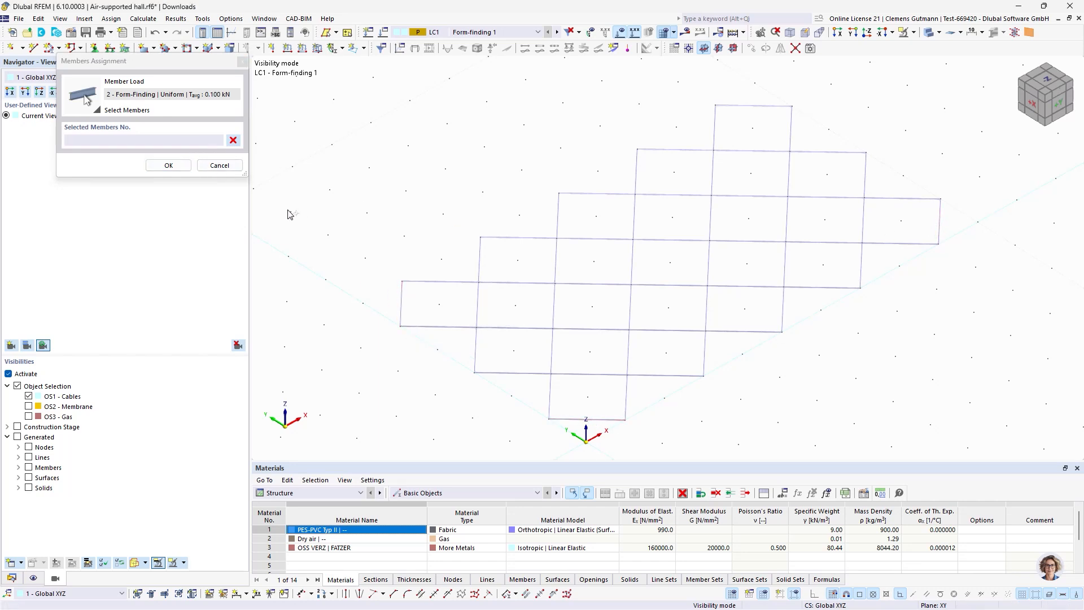
pyautogui.click(169, 165)
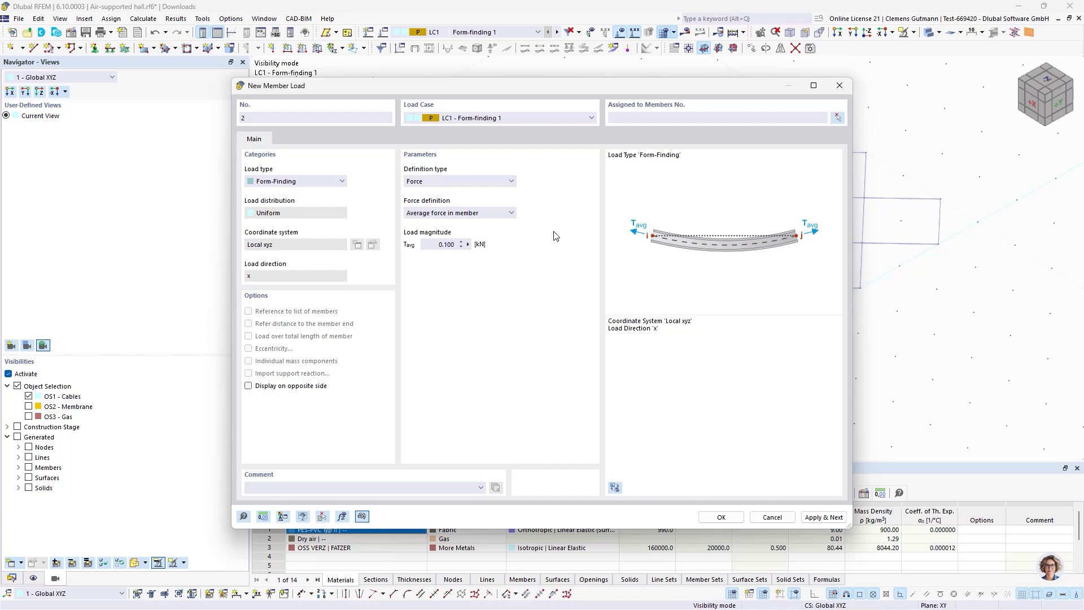
pyautogui.press('Escape')
pyautogui.click(591, 359)
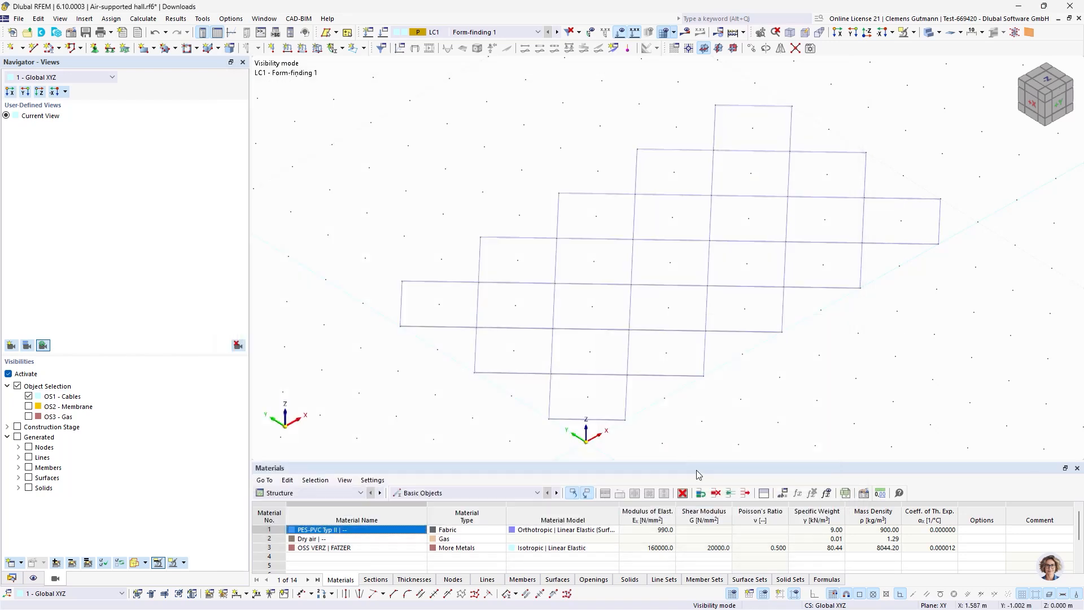
# Reassign the form-finding member load in LC1 to only the four short outer cables, members 1, 30, 31 and 60
pyautogui.click(11, 577)
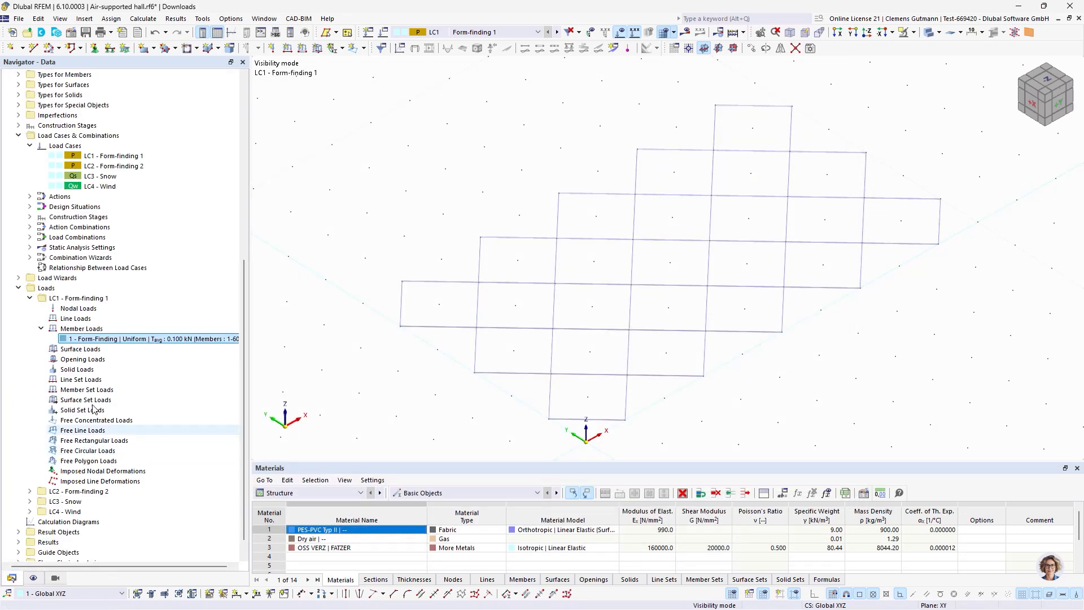
pyautogui.doubleClick(91, 339)
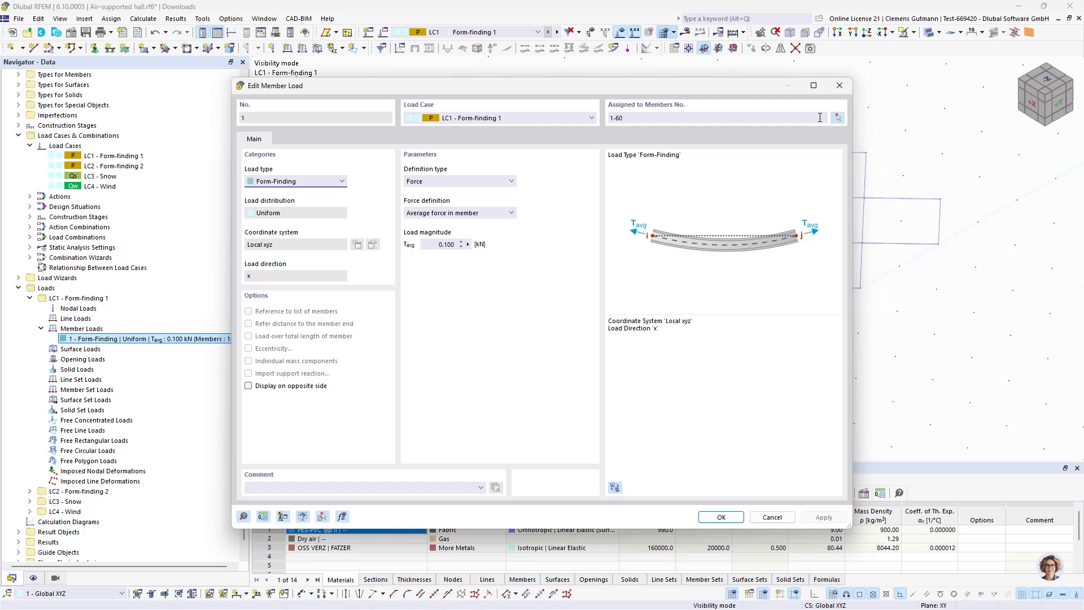
pyautogui.click(838, 117)
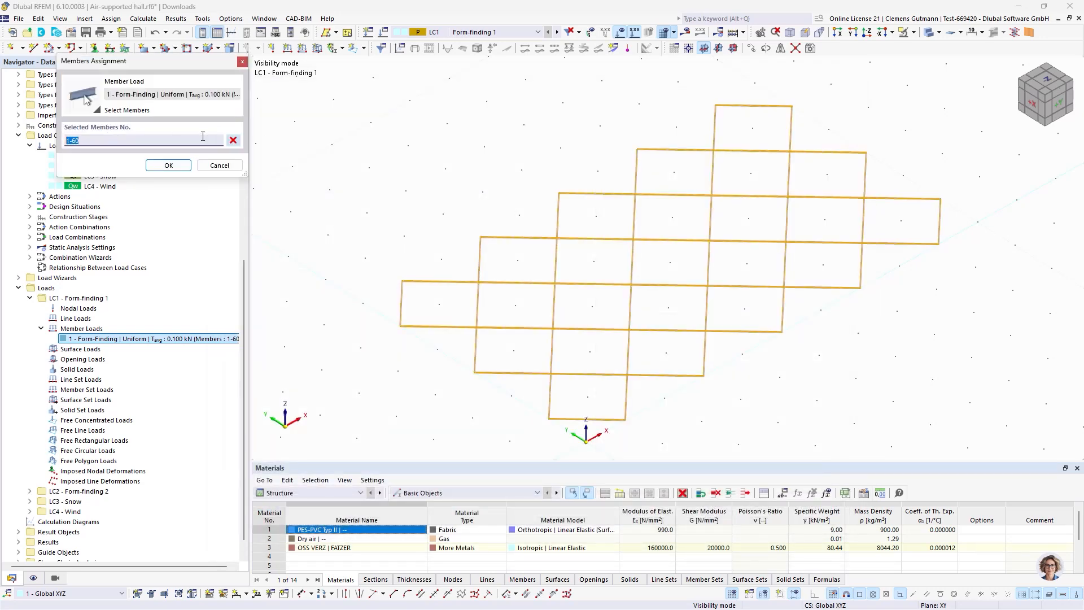
pyautogui.click(233, 141)
pyautogui.click(401, 303)
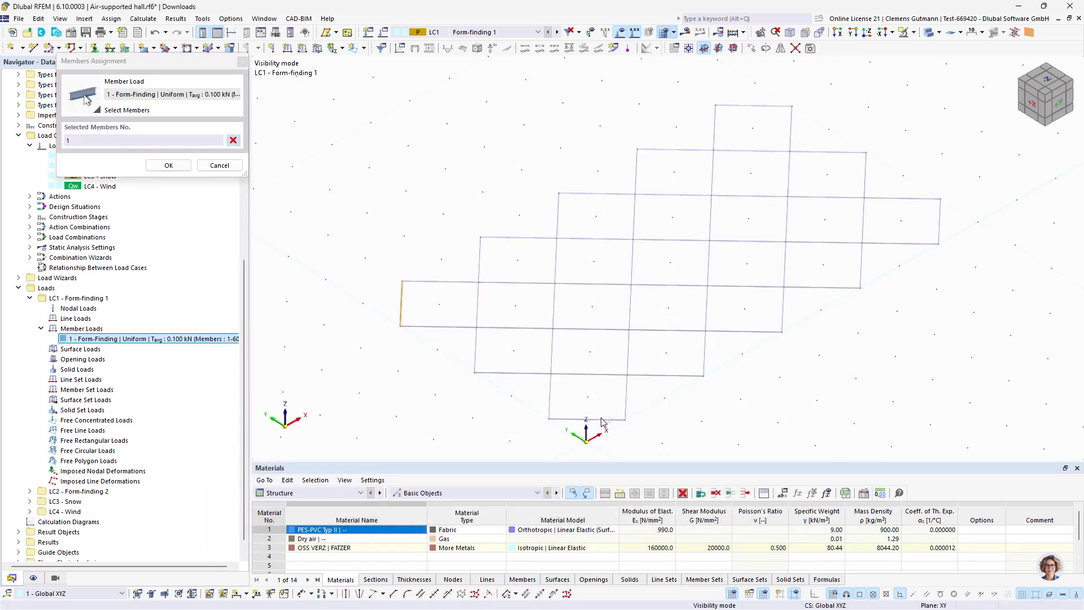
pyautogui.moveTo(510, 406); pyautogui.dragTo(673, 445)
pyautogui.moveTo(938, 163); pyautogui.dragTo(966, 273)
pyautogui.moveTo(686, 103); pyautogui.dragTo(846, 138)
pyautogui.click(168, 164)
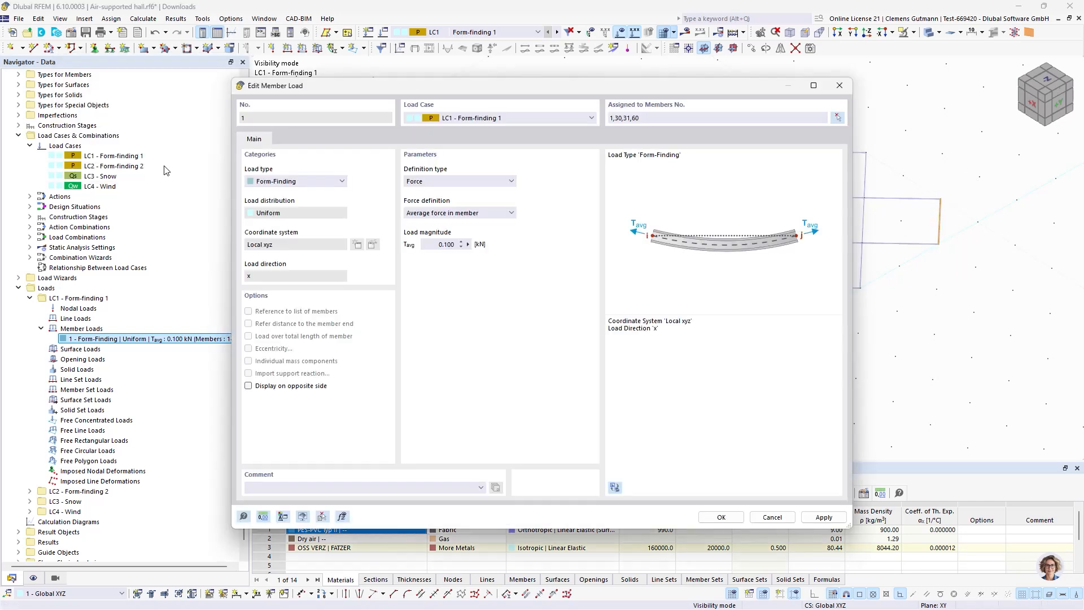
# Define the form-finding member load geometrically by sag, with a target absolute member sag of 0.6 m
pyautogui.click(438, 181)
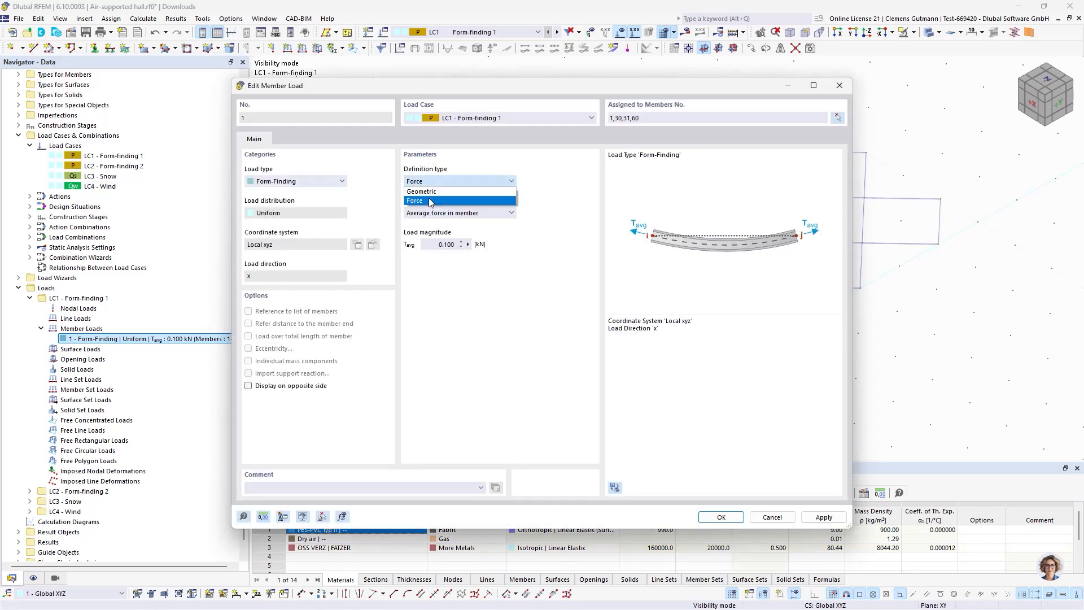
pyautogui.click(440, 199)
pyautogui.click(428, 220)
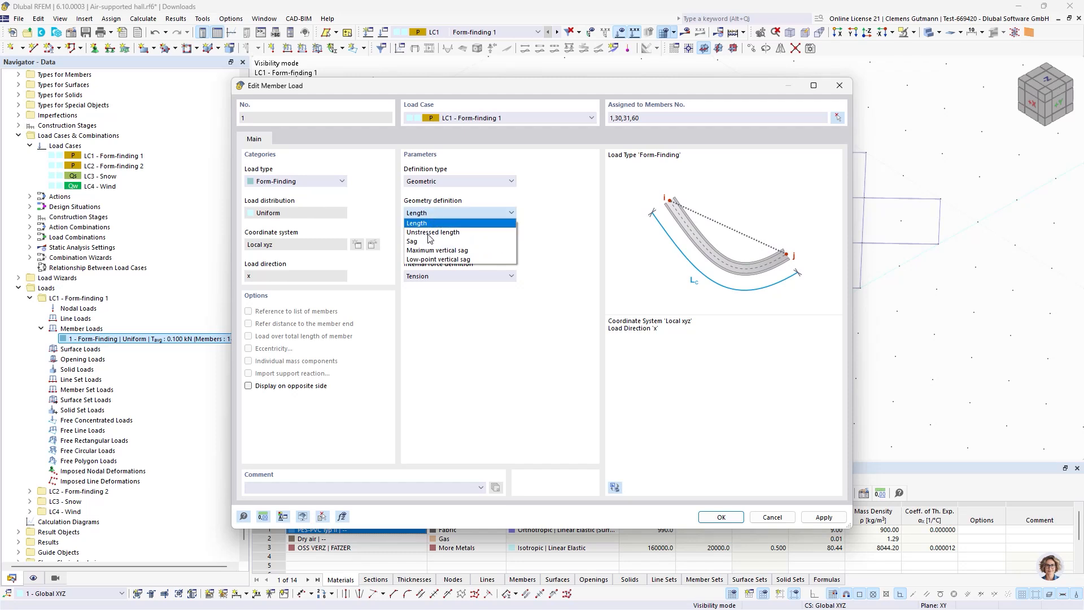
pyautogui.click(432, 239)
pyautogui.moveTo(444, 244); pyautogui.dragTo(531, 244)
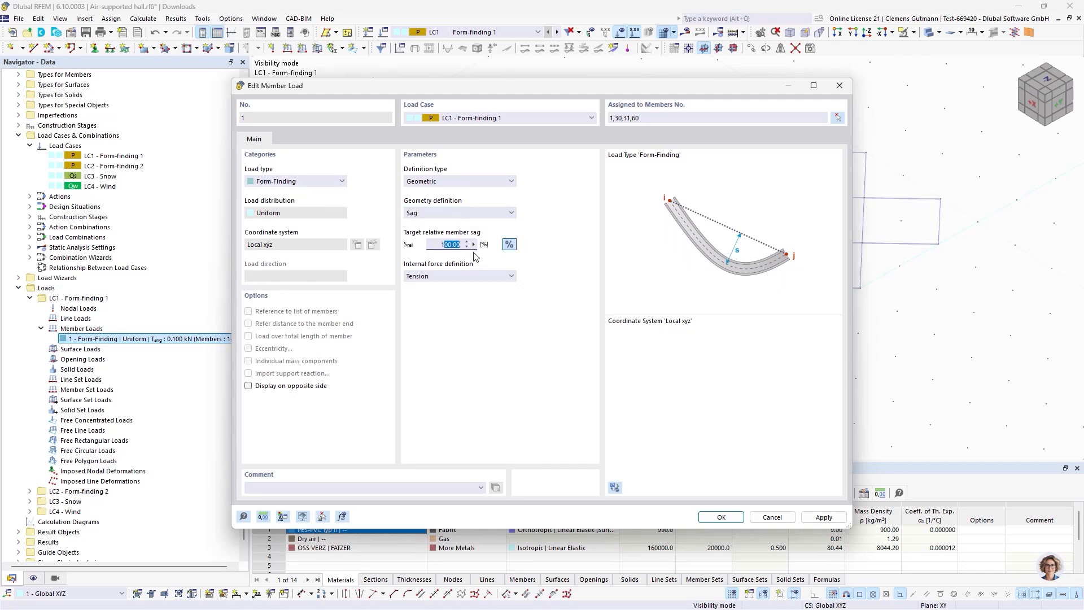
pyautogui.click(507, 246)
pyautogui.write('0,6')
pyautogui.press('Tab')
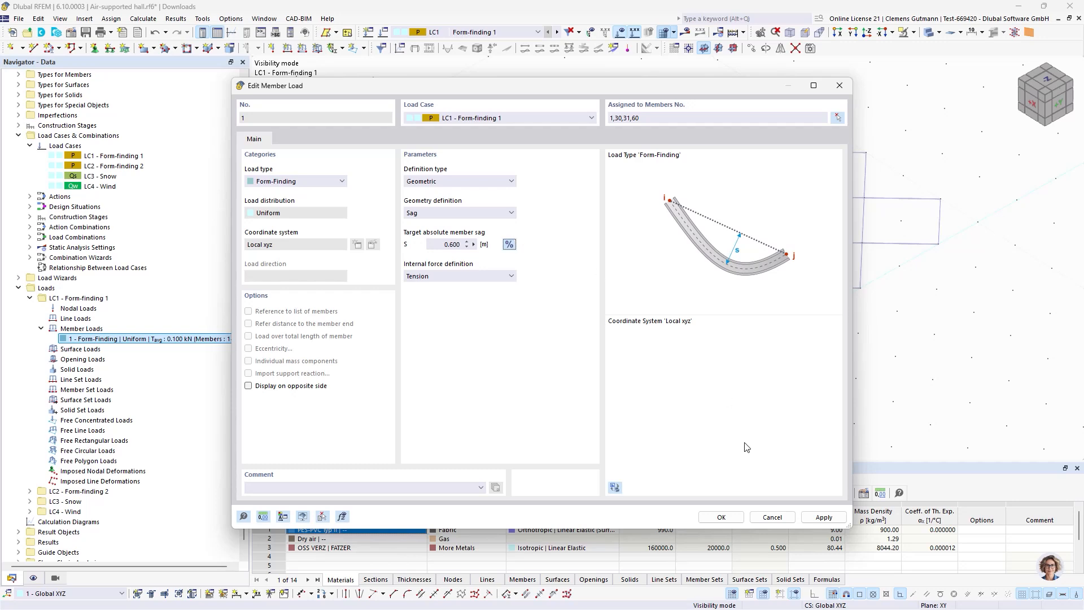
pyautogui.click(723, 517)
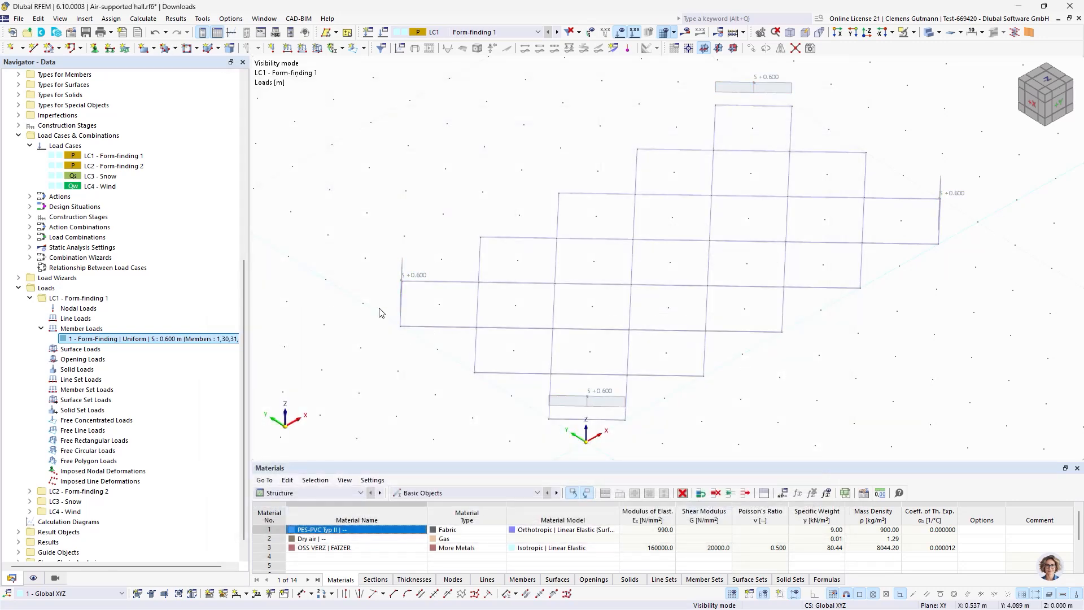
pyautogui.click(364, 48)
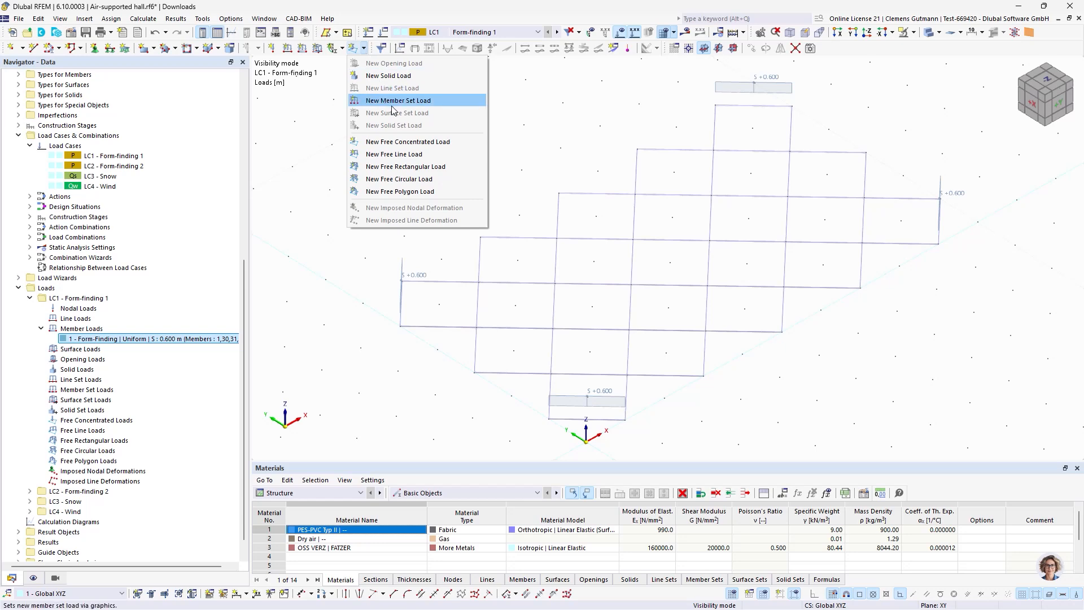
pyautogui.click(429, 100)
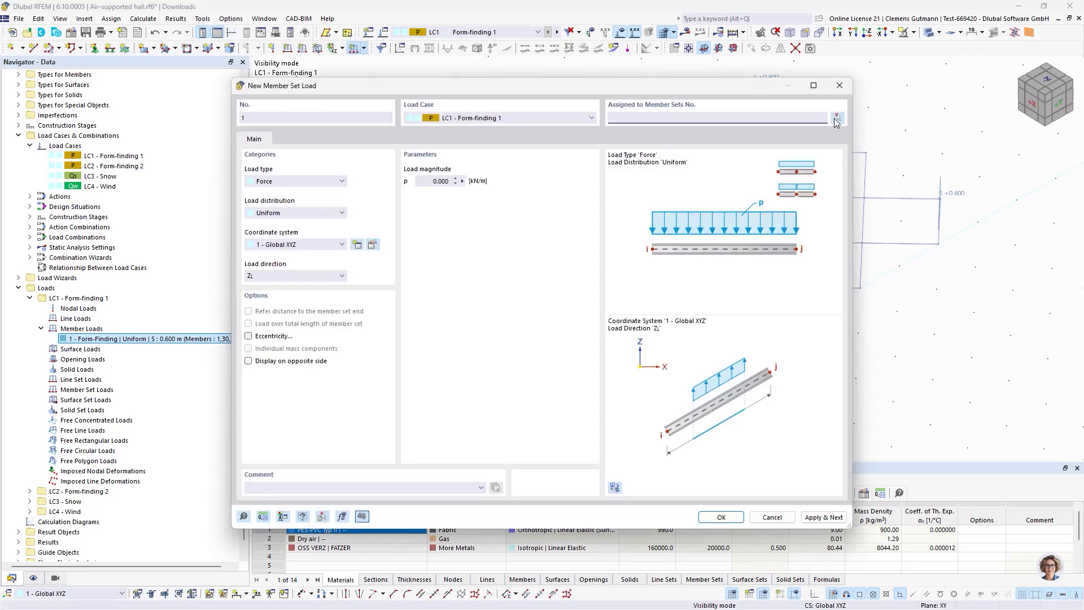
pyautogui.click(836, 120)
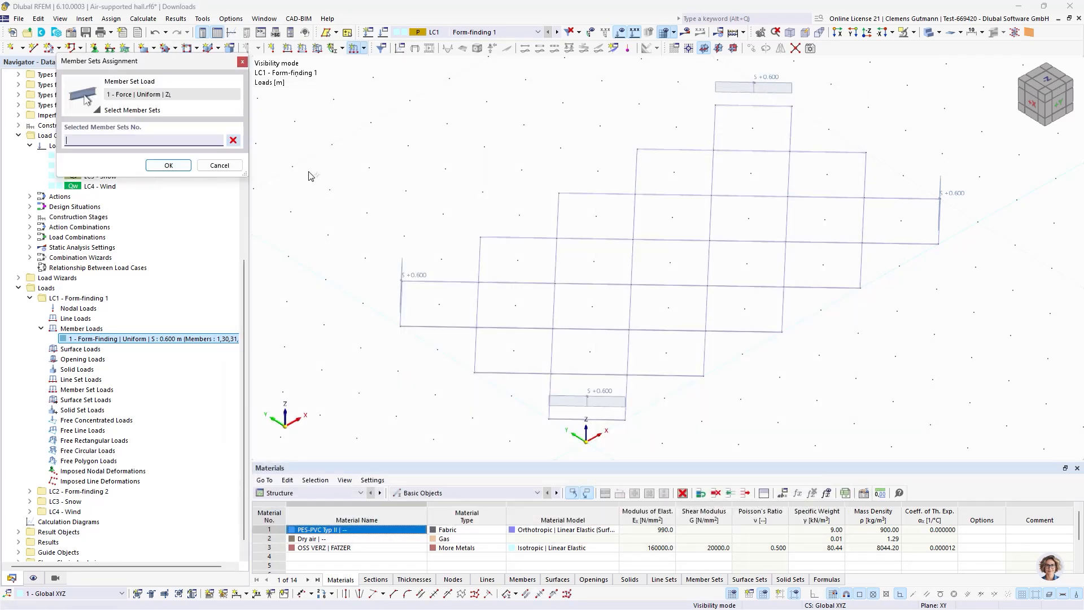
pyautogui.click(219, 165)
pyautogui.click(772, 517)
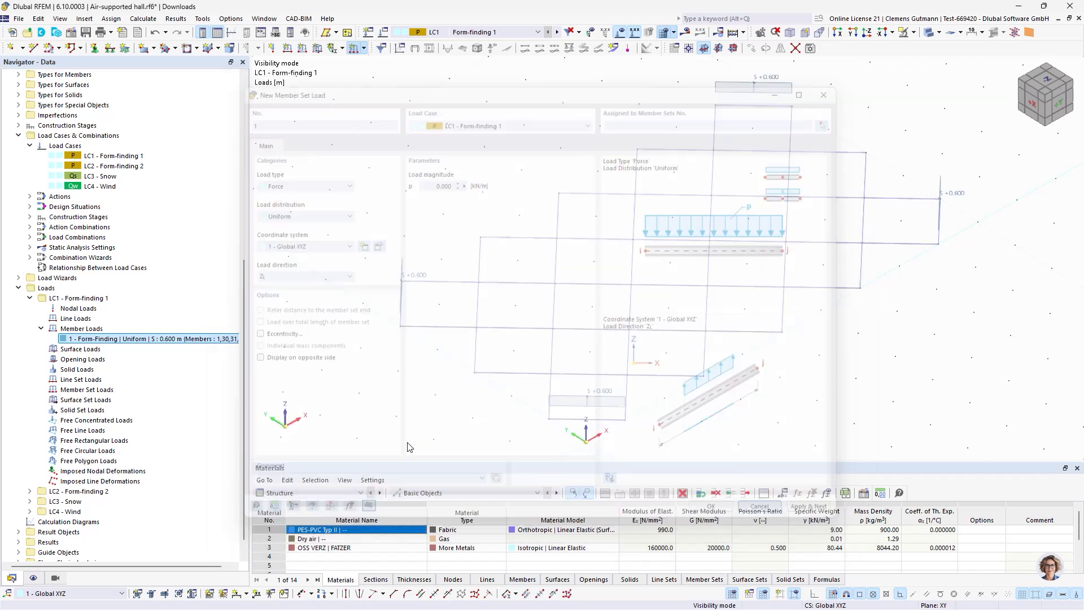
# Extend the object selection OS1 - Cables with all member sets by member set number, and reactivate its visibility
pyautogui.click(54, 577)
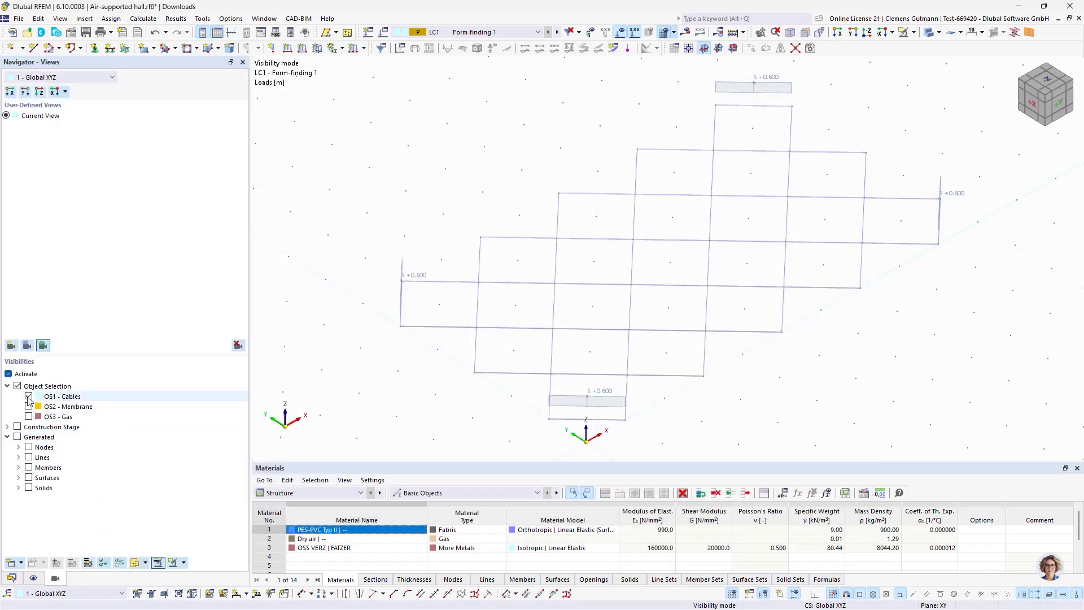
pyautogui.rightClick(76, 396)
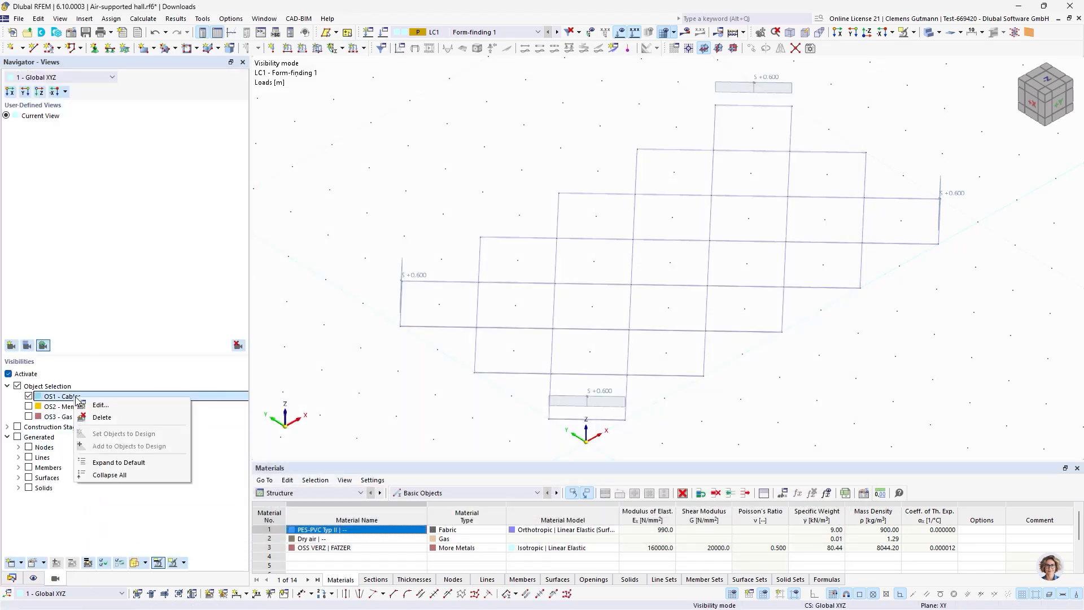
pyautogui.click(109, 406)
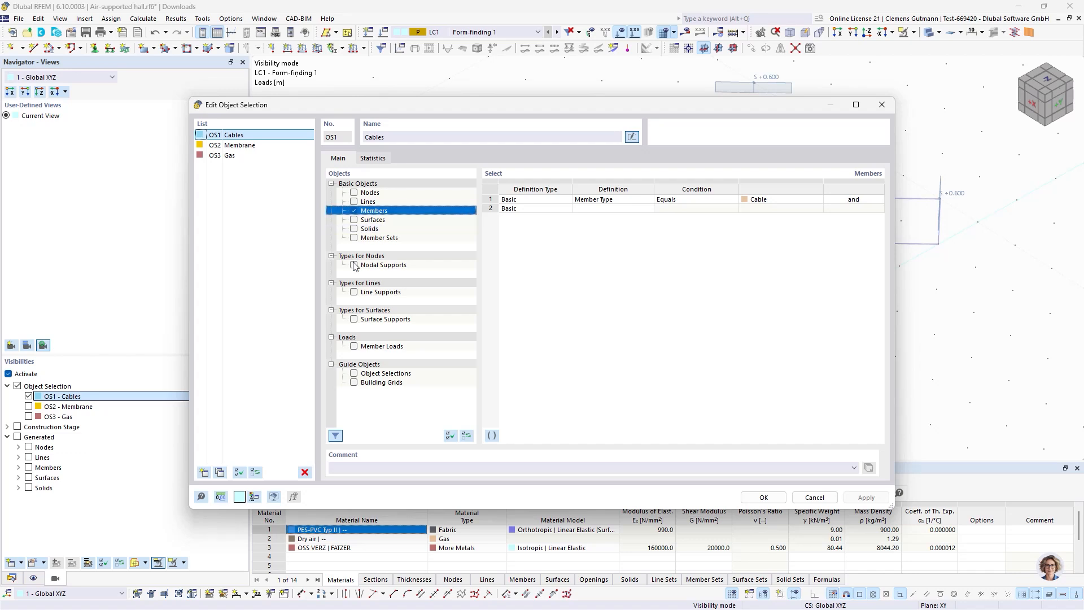
pyautogui.click(354, 238)
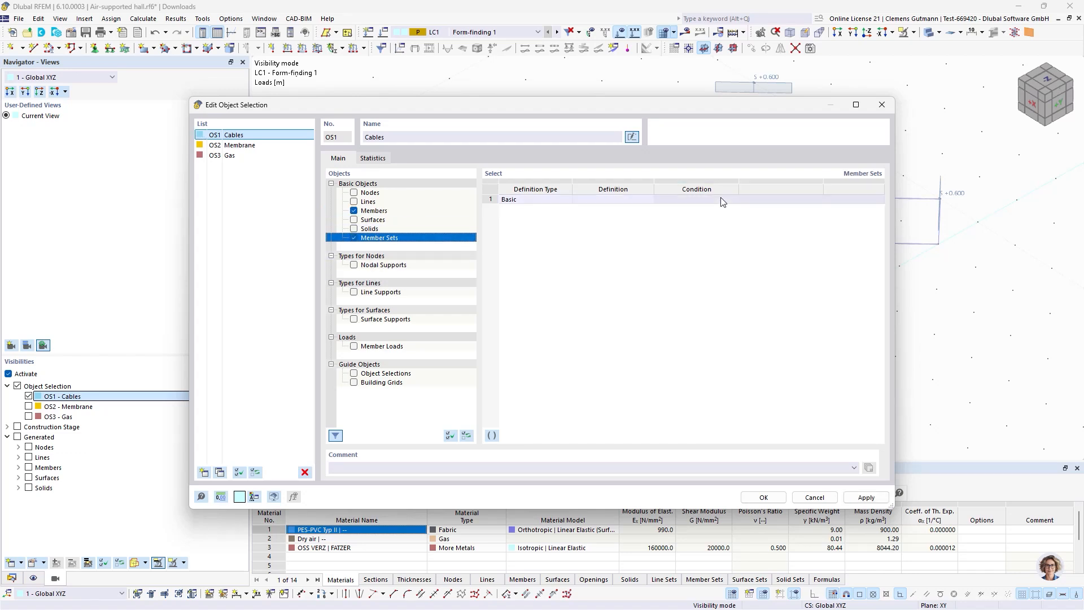
pyautogui.click(636, 201)
pyautogui.click(618, 205)
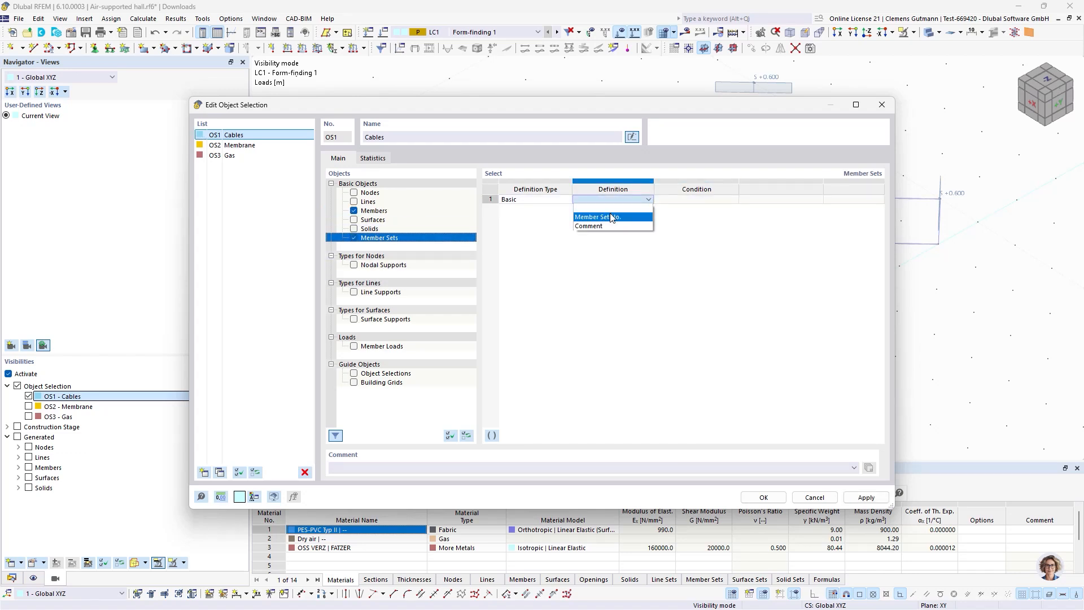
pyautogui.click(607, 213)
pyautogui.click(776, 202)
pyautogui.click(776, 202)
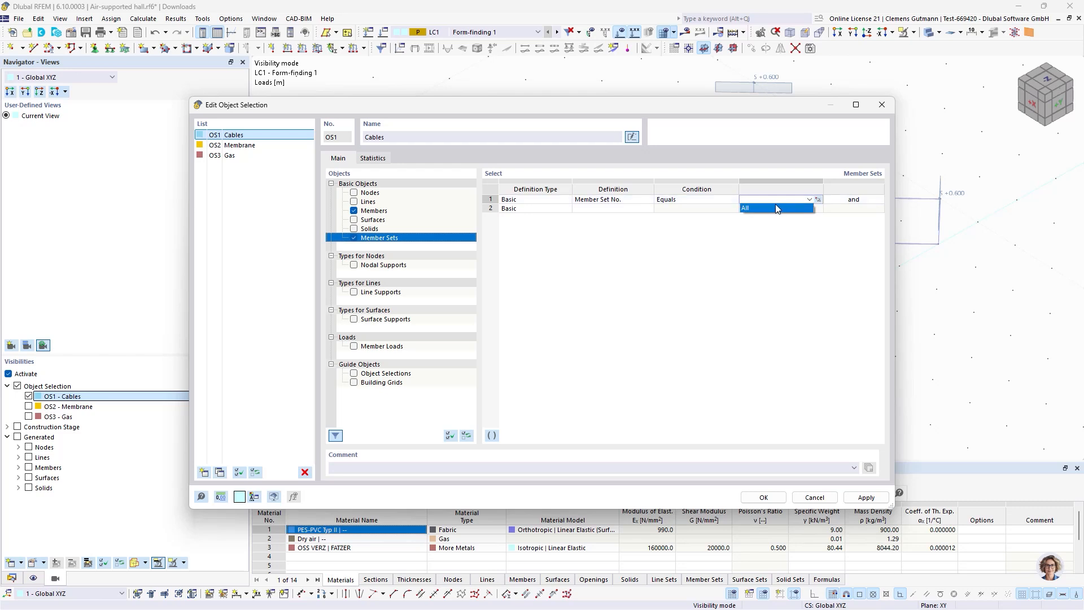
pyautogui.click(774, 210)
pyautogui.press('Tab')
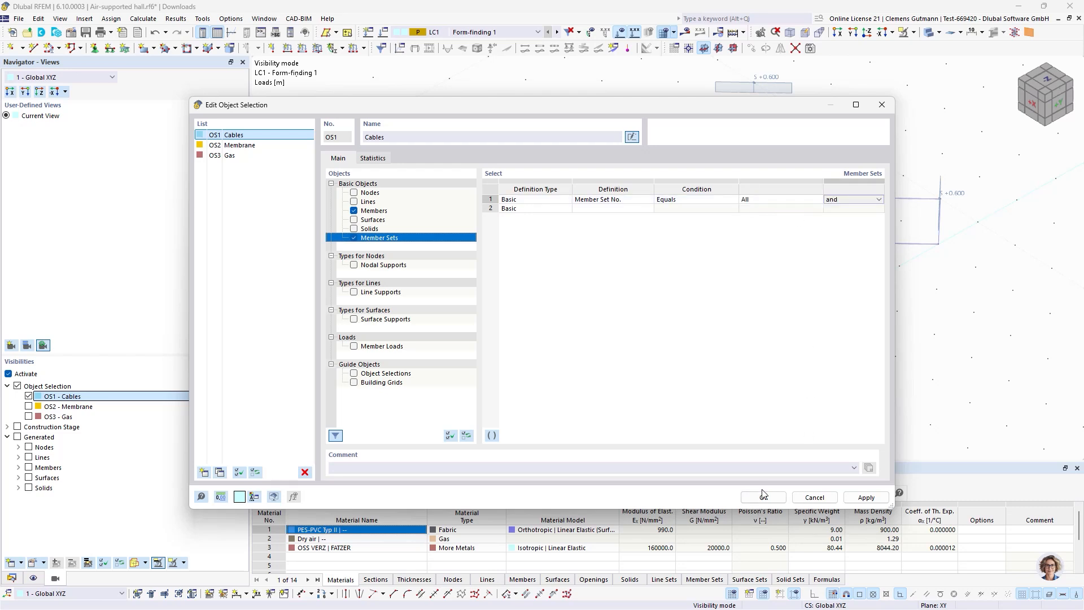
pyautogui.click(763, 497)
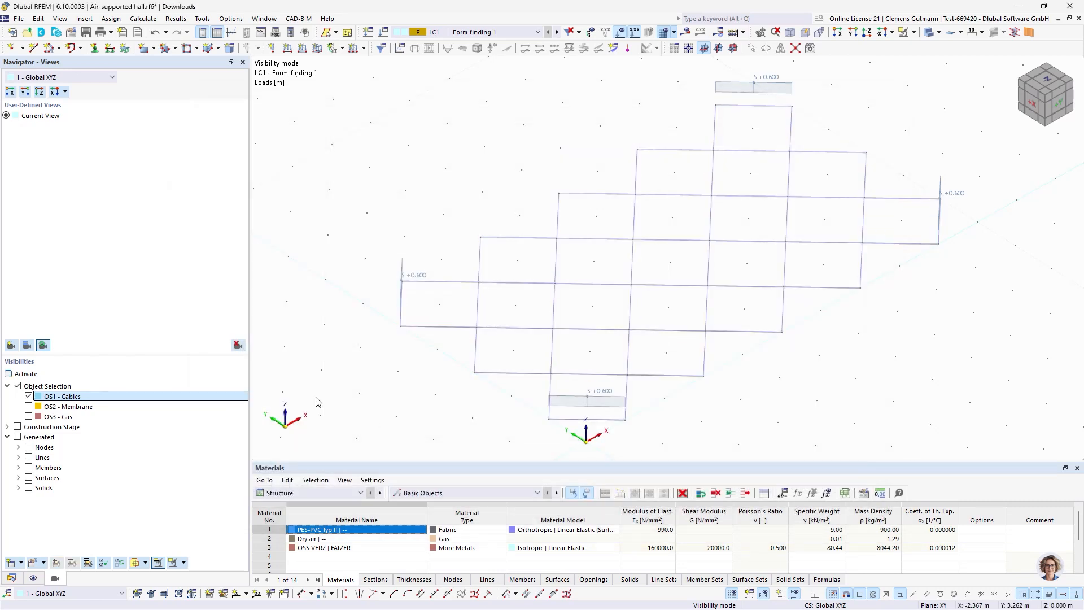
pyautogui.click(8, 373)
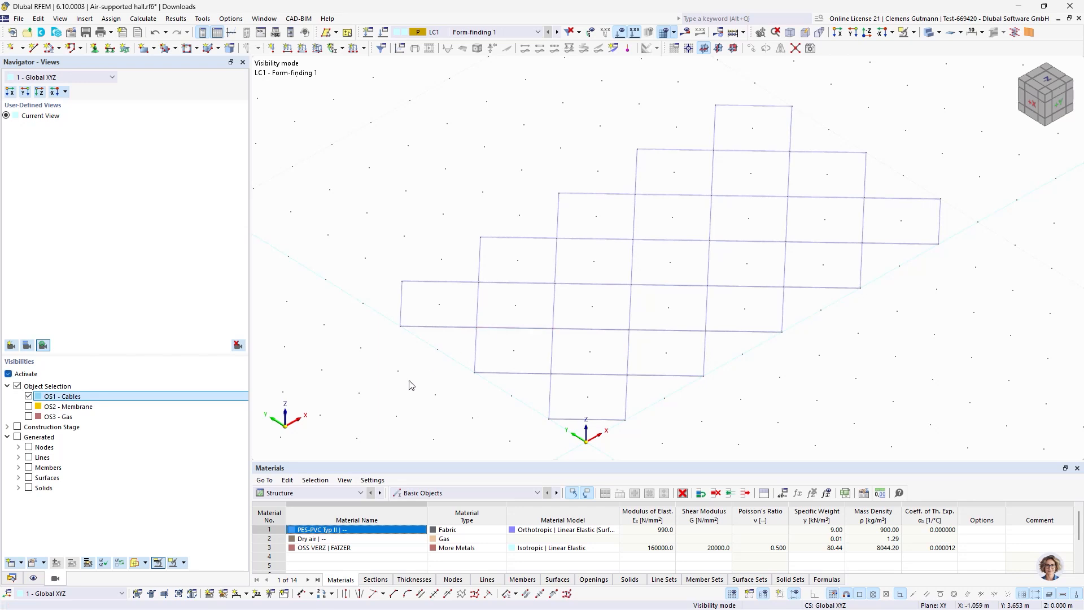
pyautogui.click(152, 562)
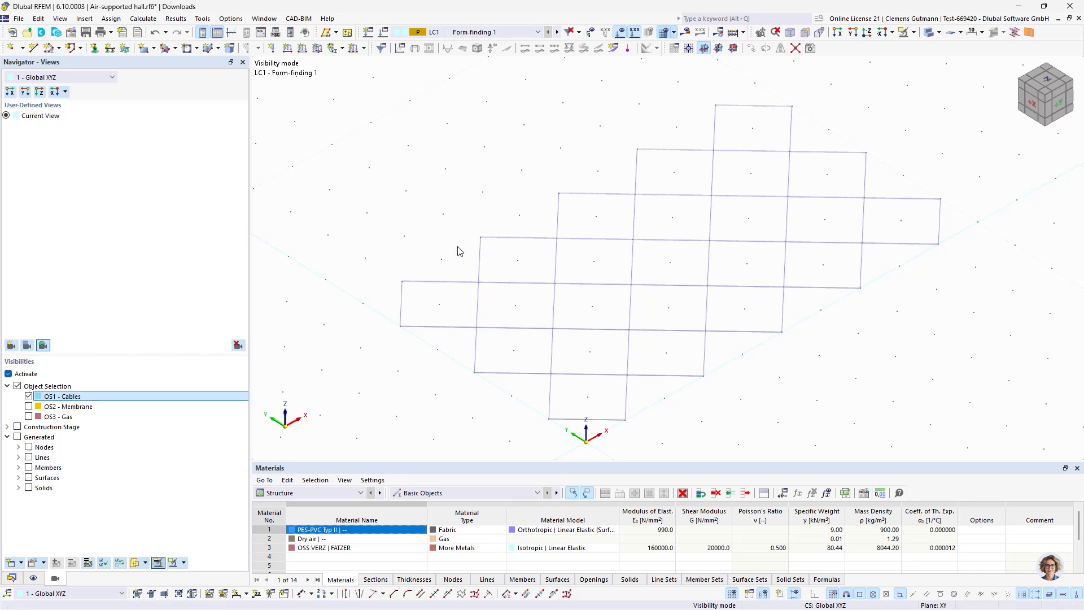
# Set up a new form-finding member set load in LC1, defined geometrically by a target absolute sag of 1.3 m
pyautogui.click(360, 50)
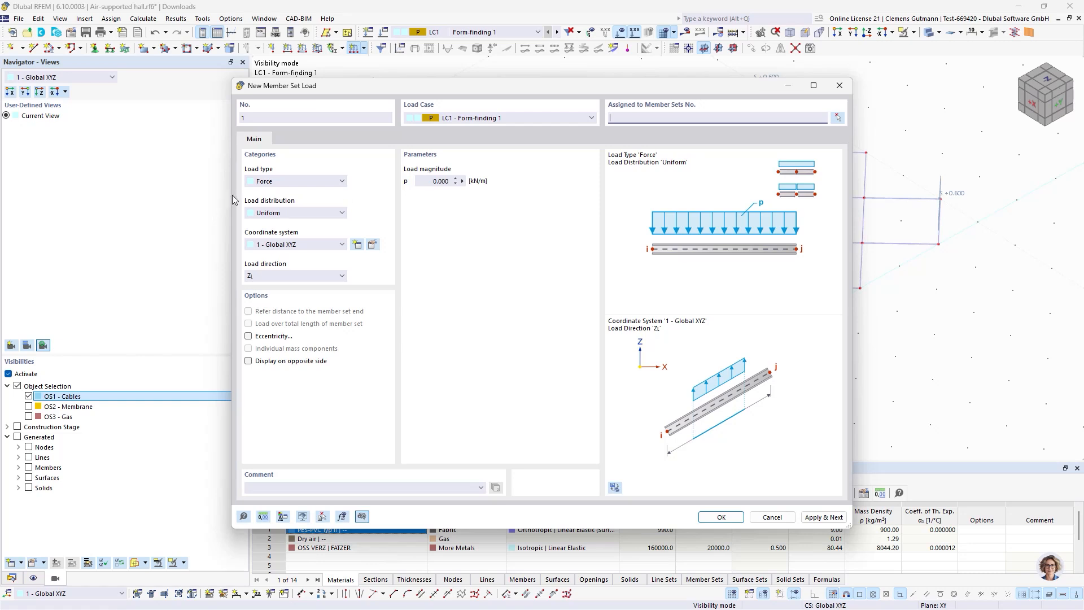
pyautogui.click(287, 181)
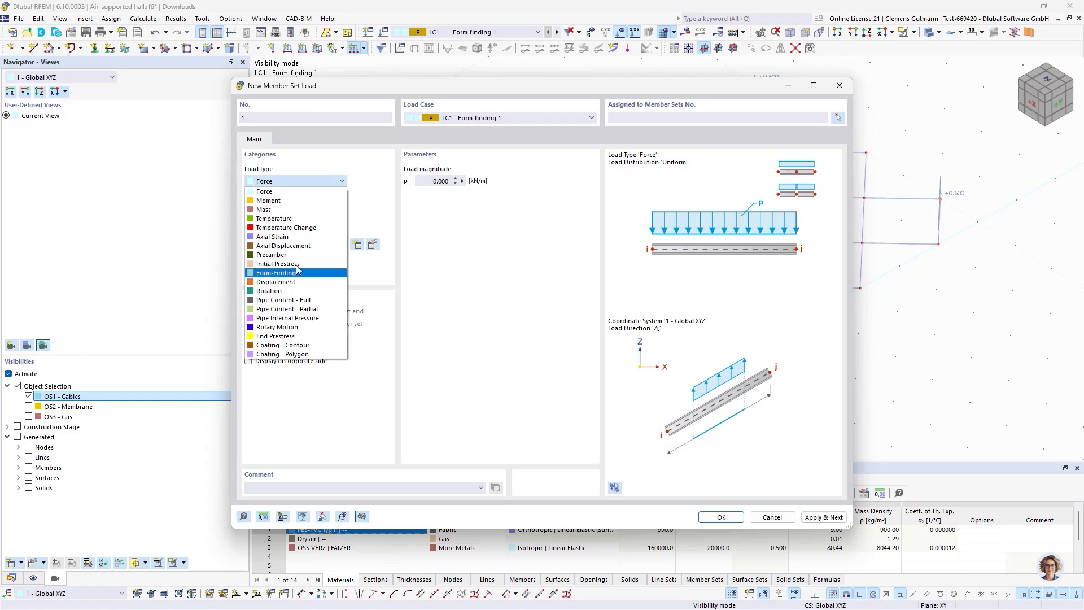
pyautogui.click(295, 273)
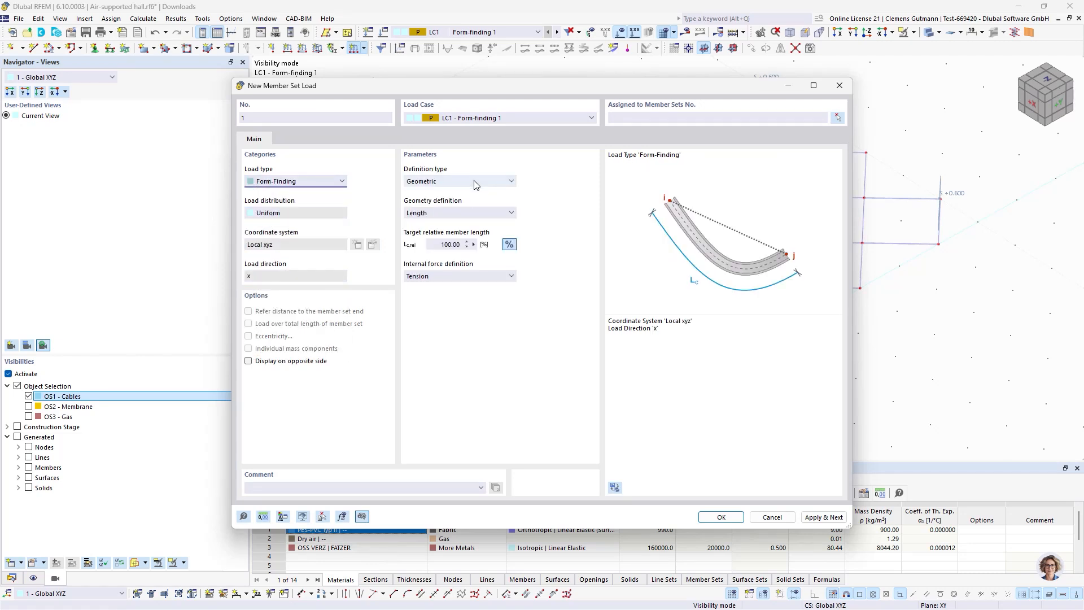
pyautogui.click(440, 216)
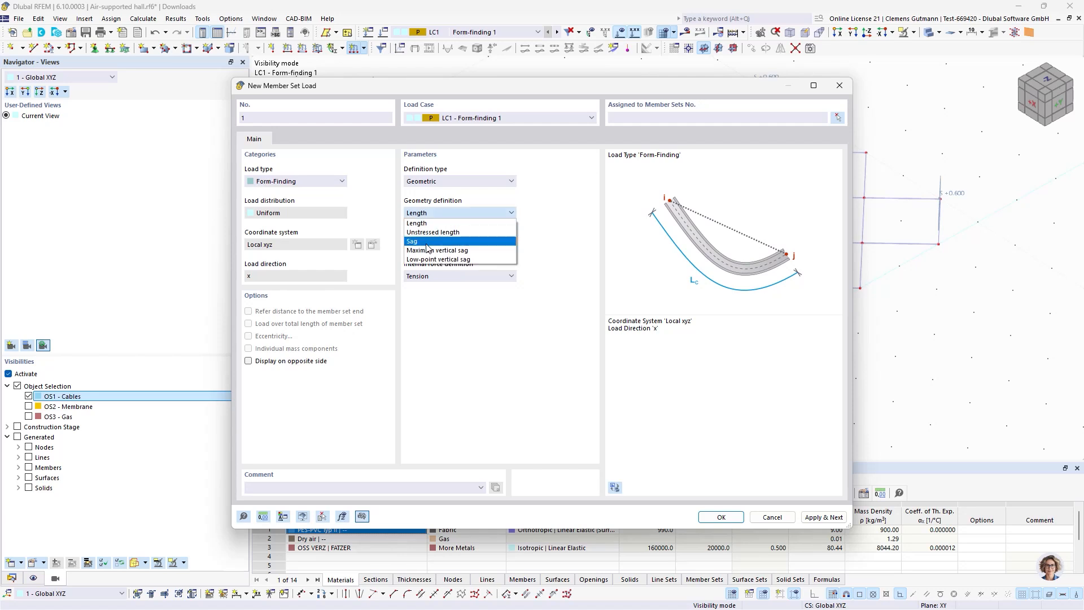
pyautogui.click(427, 243)
pyautogui.click(510, 245)
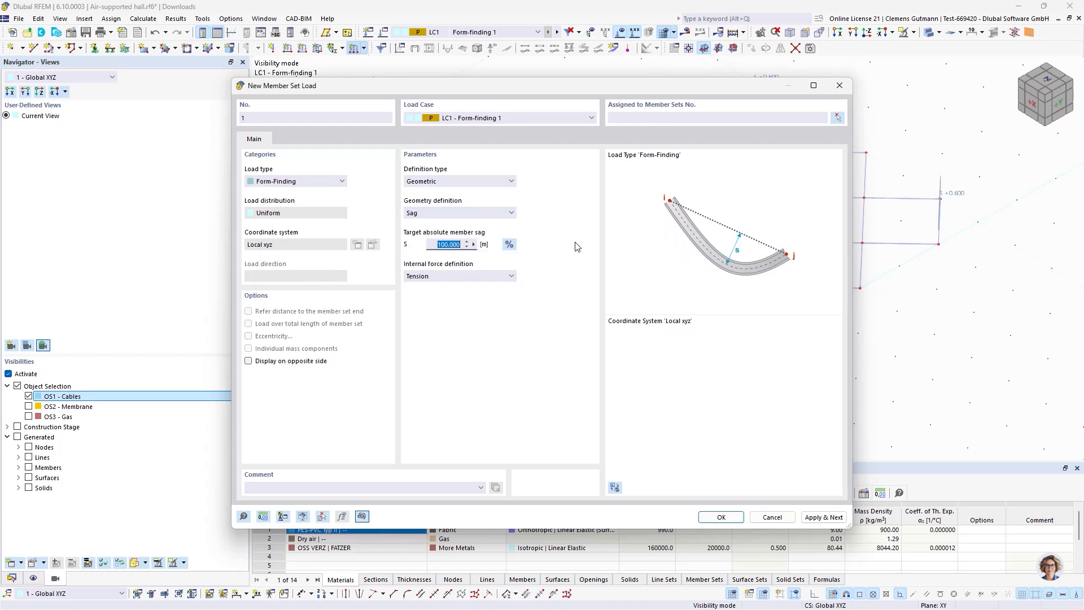
pyautogui.write('1,3')
pyautogui.press('Tab')
# Assign the 1.3 m sag load to the four outer member sets 1, 6, 7 and 12, and apply it
pyautogui.click(838, 118)
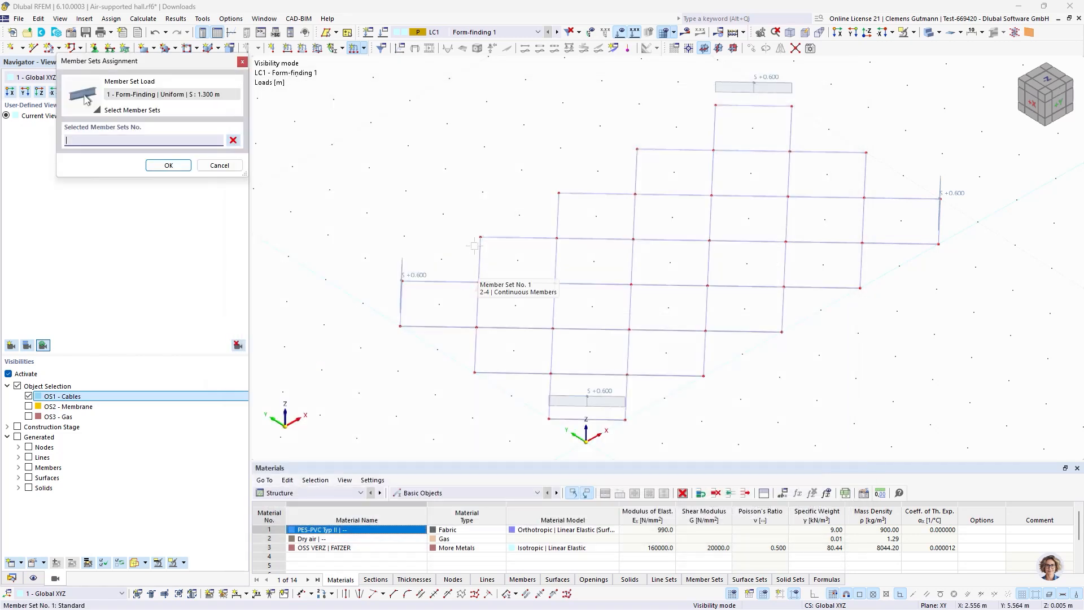
pyautogui.click(474, 364)
pyautogui.click(709, 378)
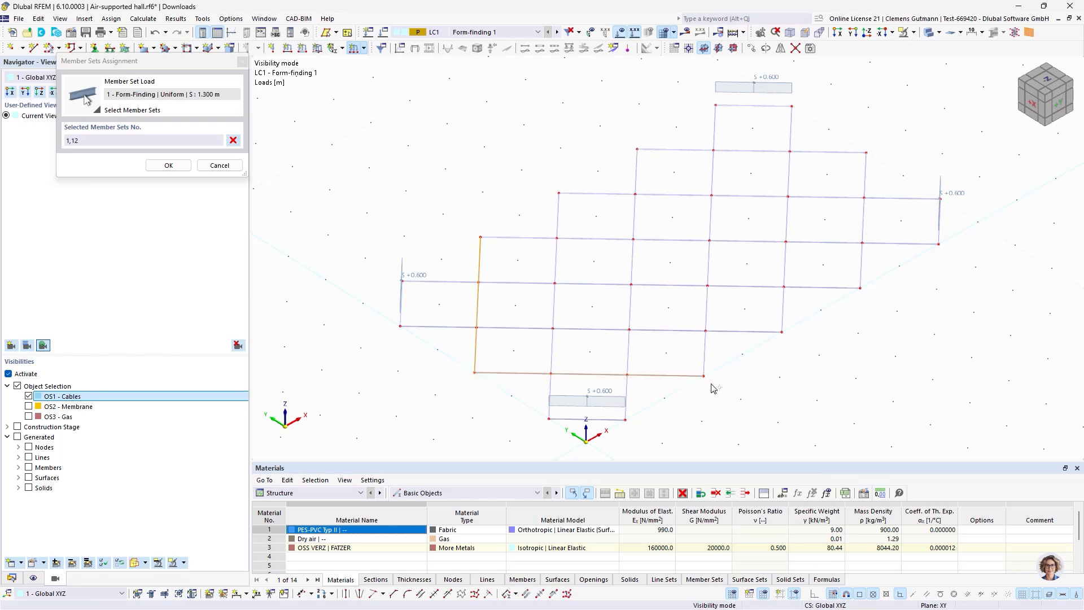
pyautogui.click(881, 309)
pyautogui.click(882, 170)
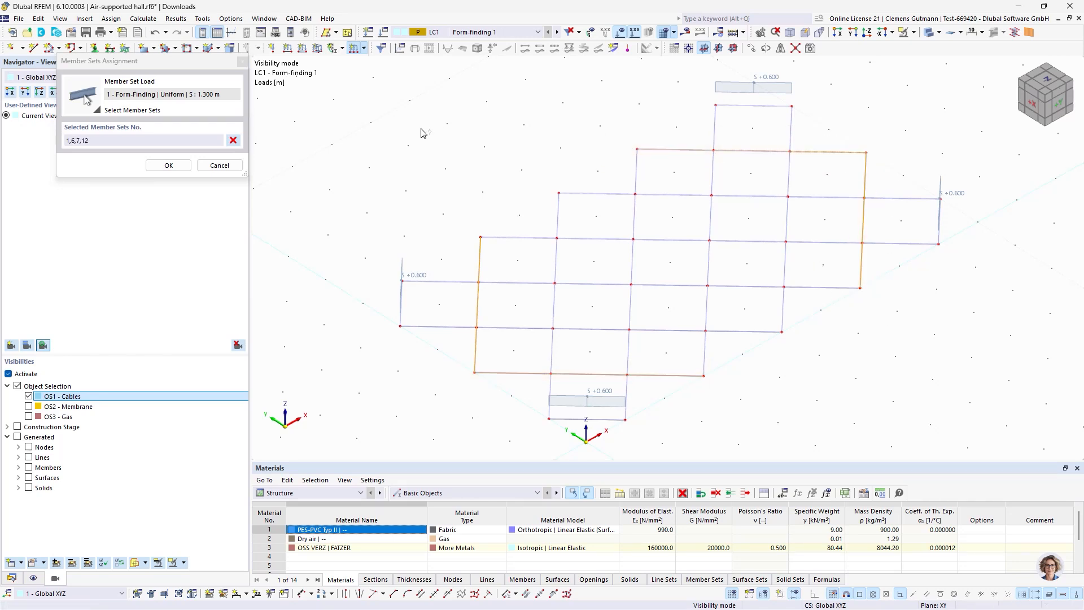
pyautogui.click(168, 165)
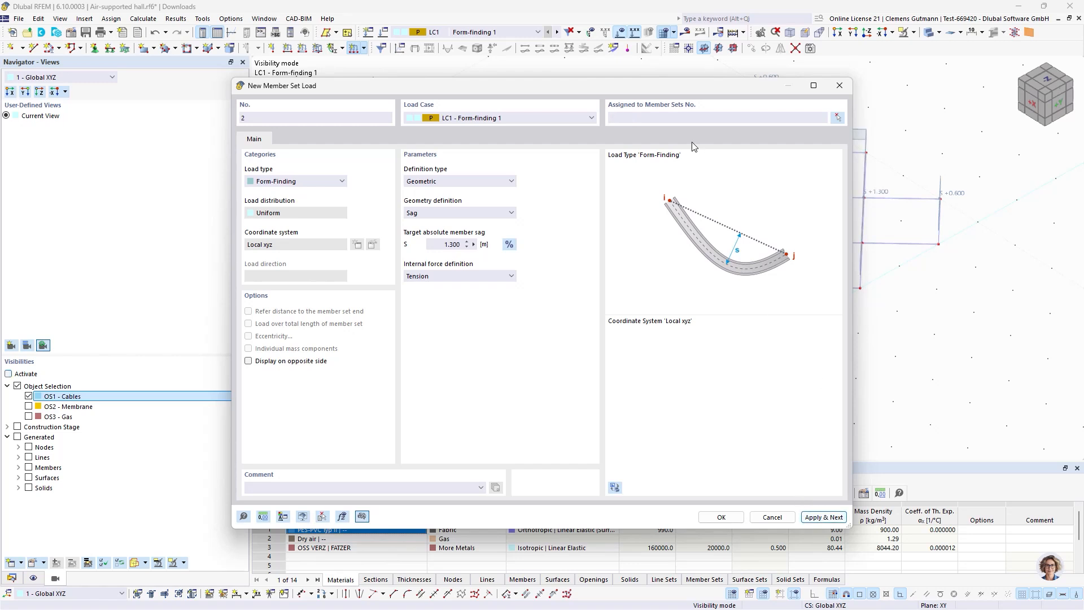
# Define a second form-finding member set load with a 1.7 m target sag and assign it to member sets 2, 5 and 8-11
pyautogui.moveTo(535, 90); pyautogui.dragTo(567, 150)
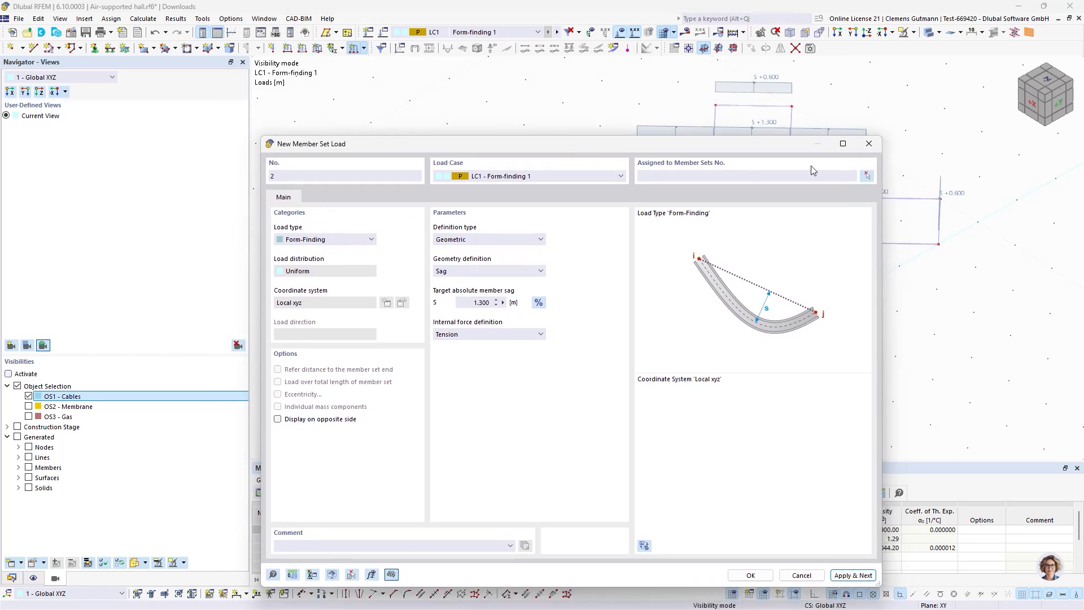
pyautogui.click(469, 304)
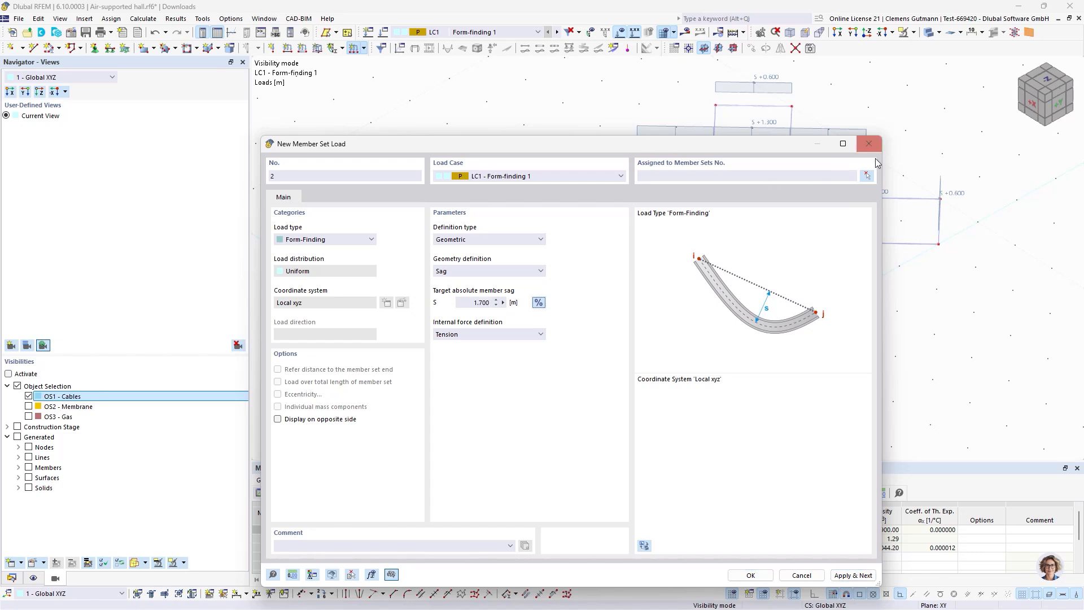
pyautogui.click(867, 176)
pyautogui.moveTo(521, 177); pyautogui.dragTo(982, 209)
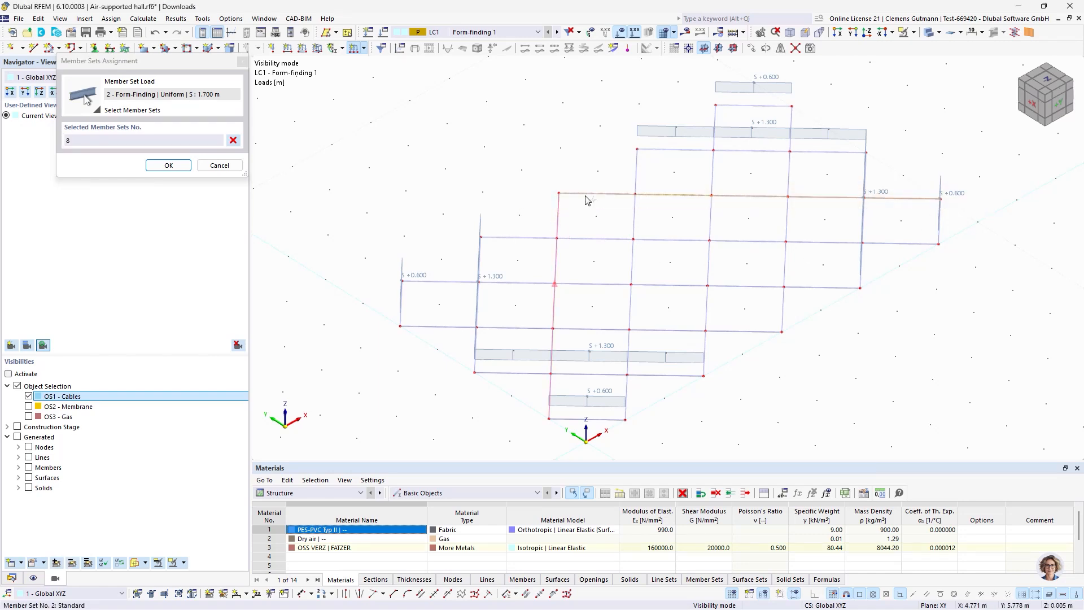
pyautogui.moveTo(536, 167); pyautogui.dragTo(608, 411)
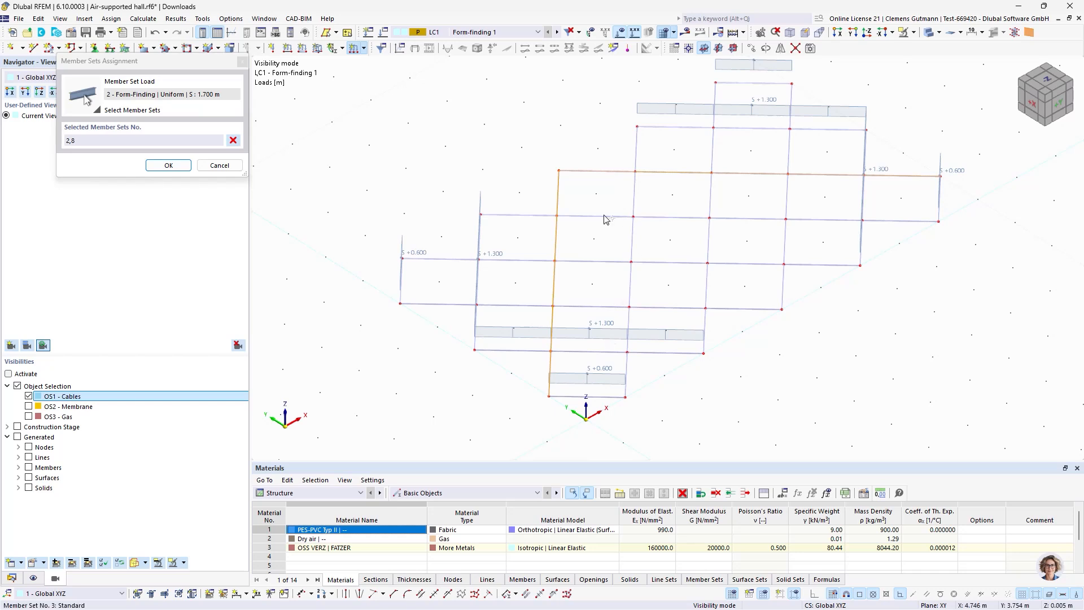
pyautogui.moveTo(370, 290); pyautogui.dragTo(796, 292)
pyautogui.moveTo(797, 337); pyautogui.dragTo(769, 70)
pyautogui.click(168, 164)
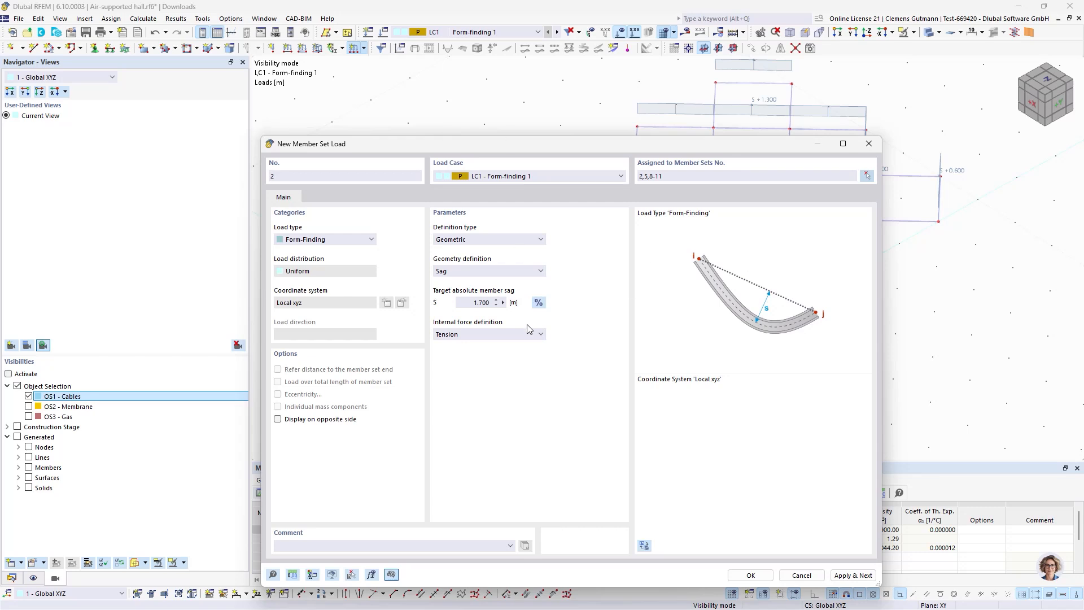
pyautogui.doubleClick(464, 305)
pyautogui.write('2')
pyautogui.press('Tab')
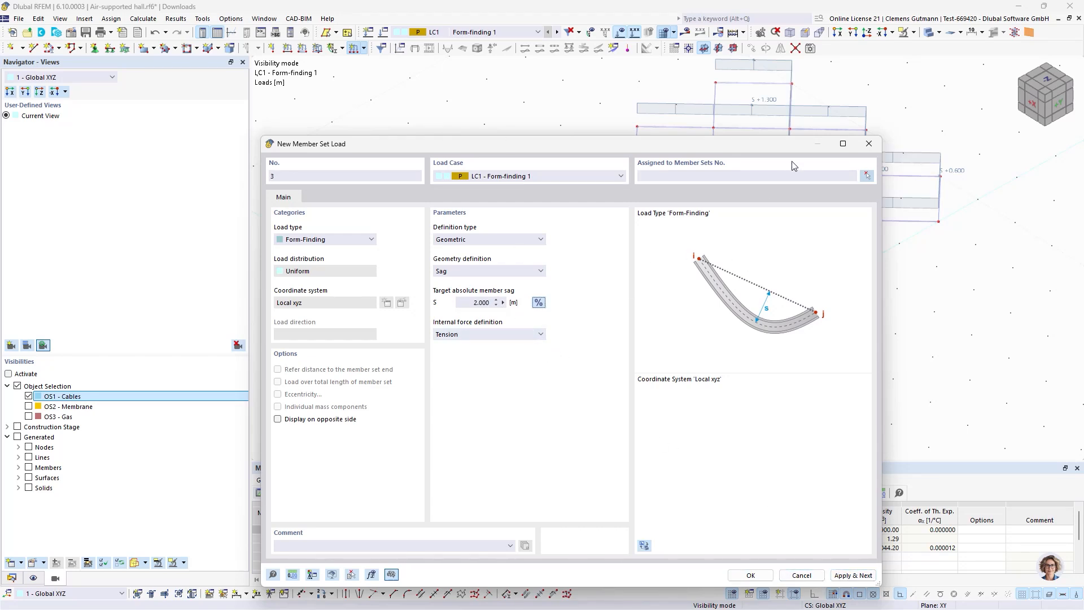
pyautogui.click(866, 177)
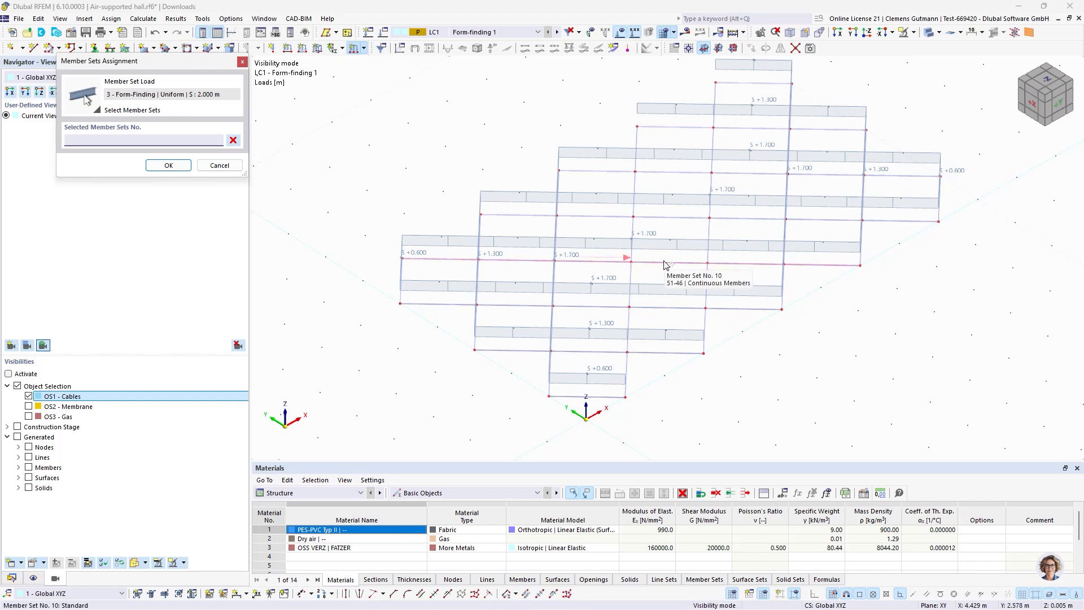
pyautogui.keyDown('ctrl'); pyautogui.moveTo(915, 240); pyautogui.dragTo(825, 303, button='middle'); pyautogui.keyUp('ctrl')
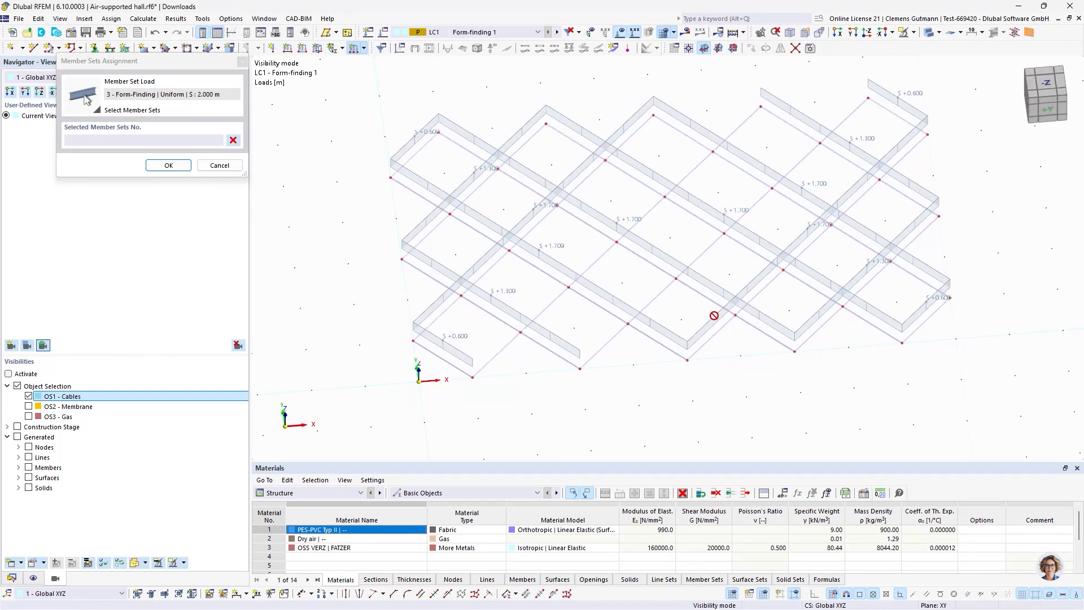
pyautogui.click(661, 293)
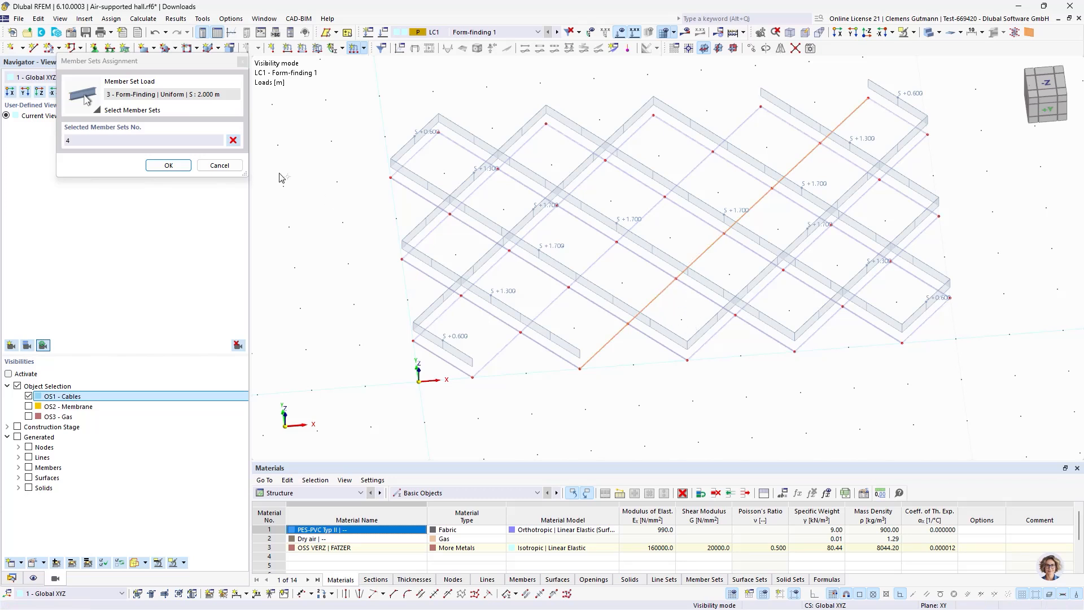
pyautogui.click(236, 159)
pyautogui.click(232, 168)
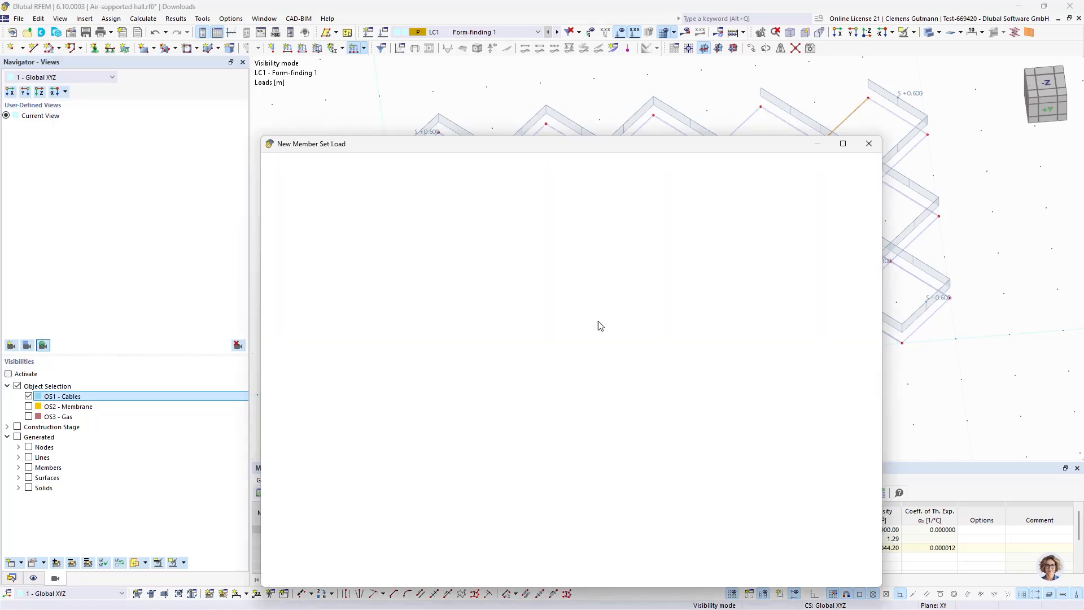
pyautogui.click(809, 574)
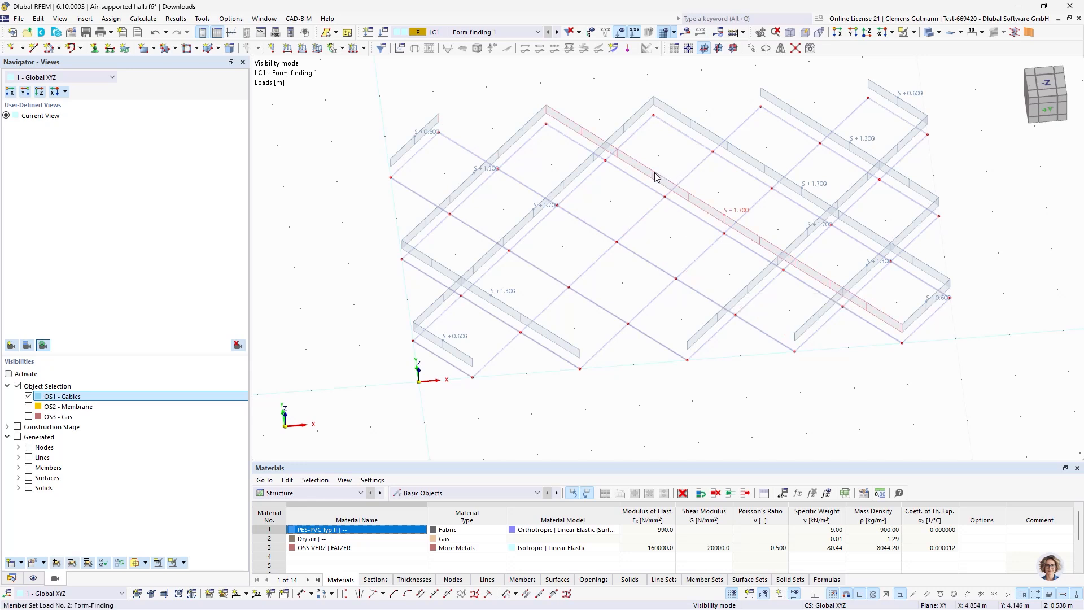
# Delete the remaining 1.7 m form-finding sag loads from the member sets in LC1
pyautogui.click(793, 241)
pyautogui.press('Delete')
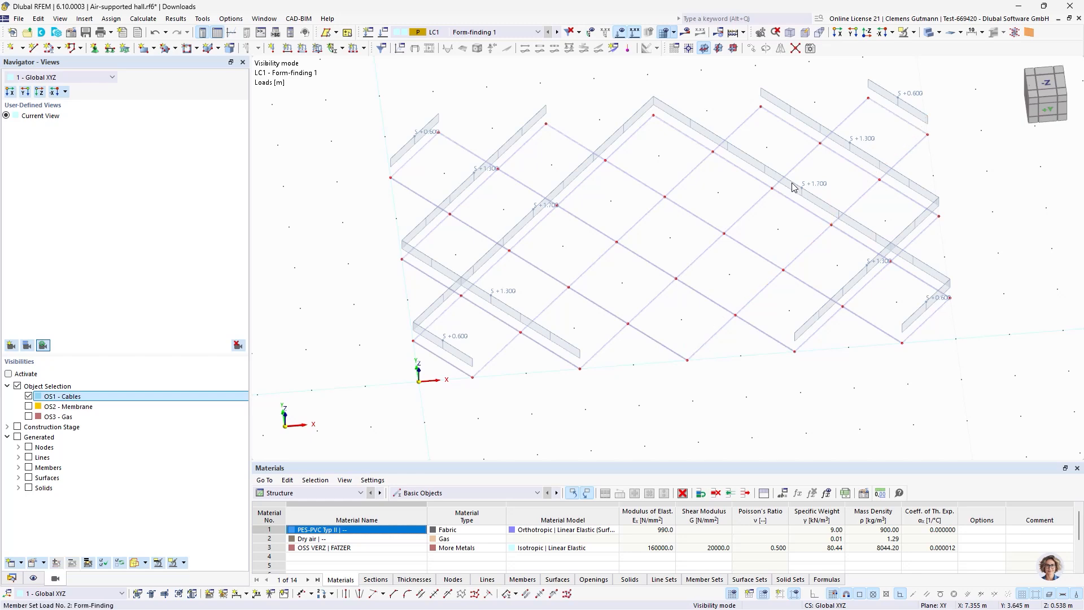
pyautogui.click(793, 184)
pyautogui.press('Delete')
pyautogui.click(582, 177)
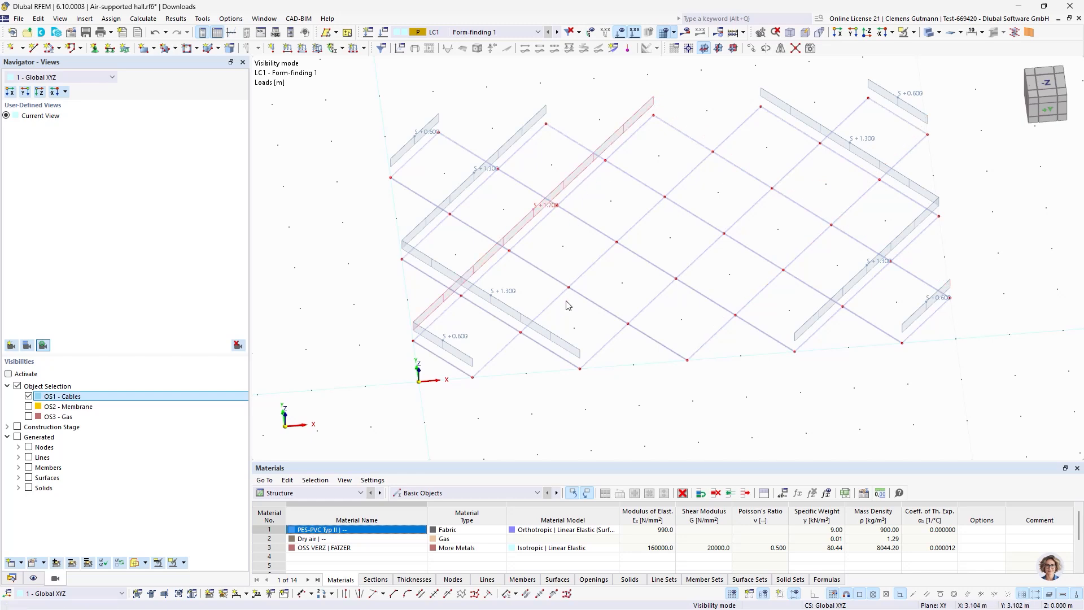
pyautogui.press('Delete')
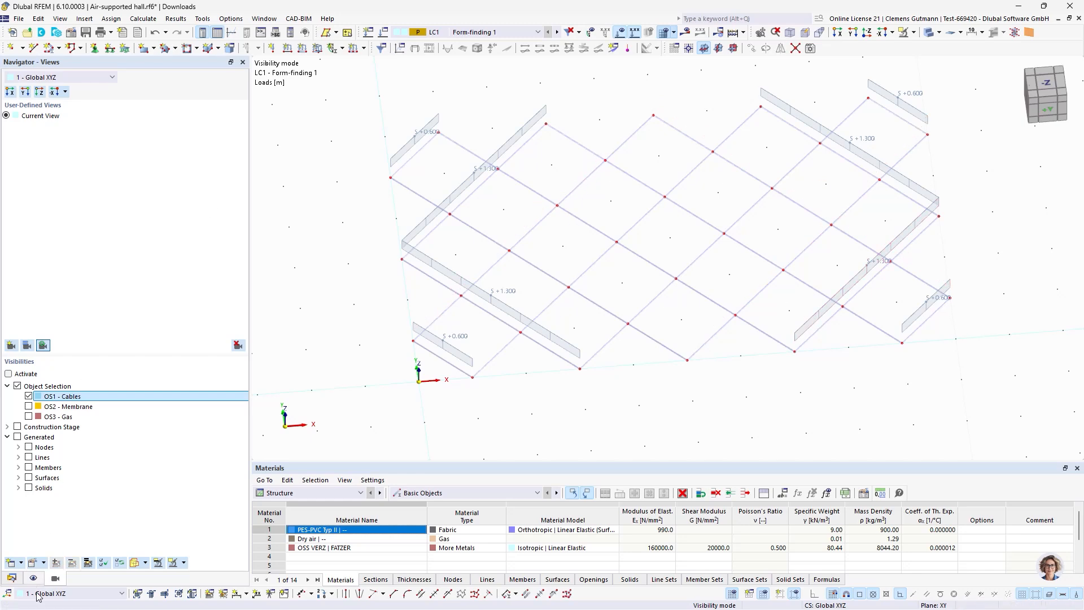
# Create a new form-finding member set load in LC1 with a 1.7 m target sag, assign it to member sets 2, 5, 8 and 11, and apply it
pyautogui.click(11, 579)
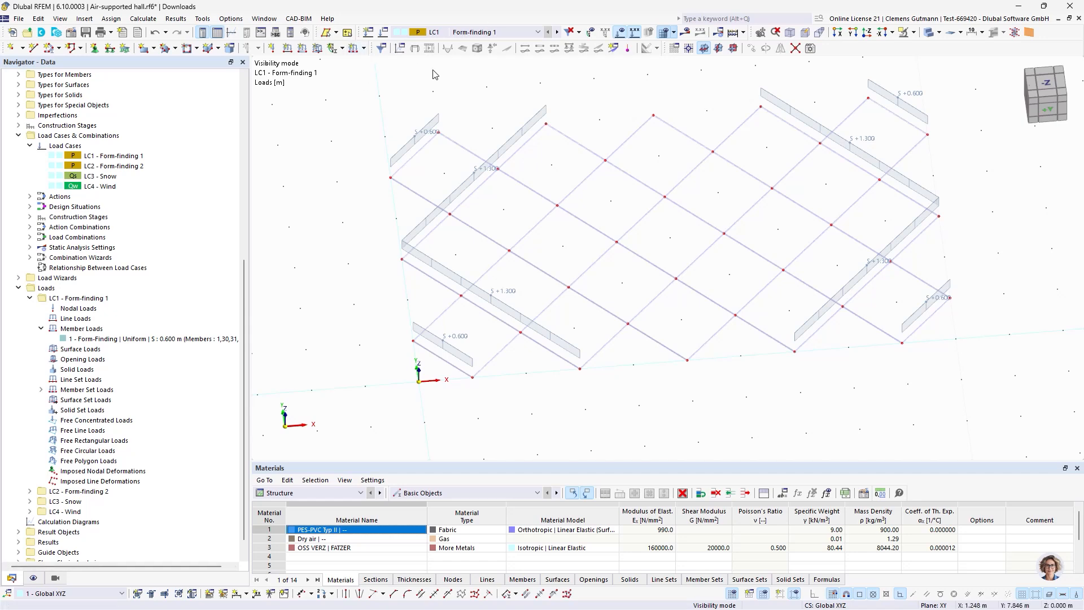
pyautogui.click(353, 48)
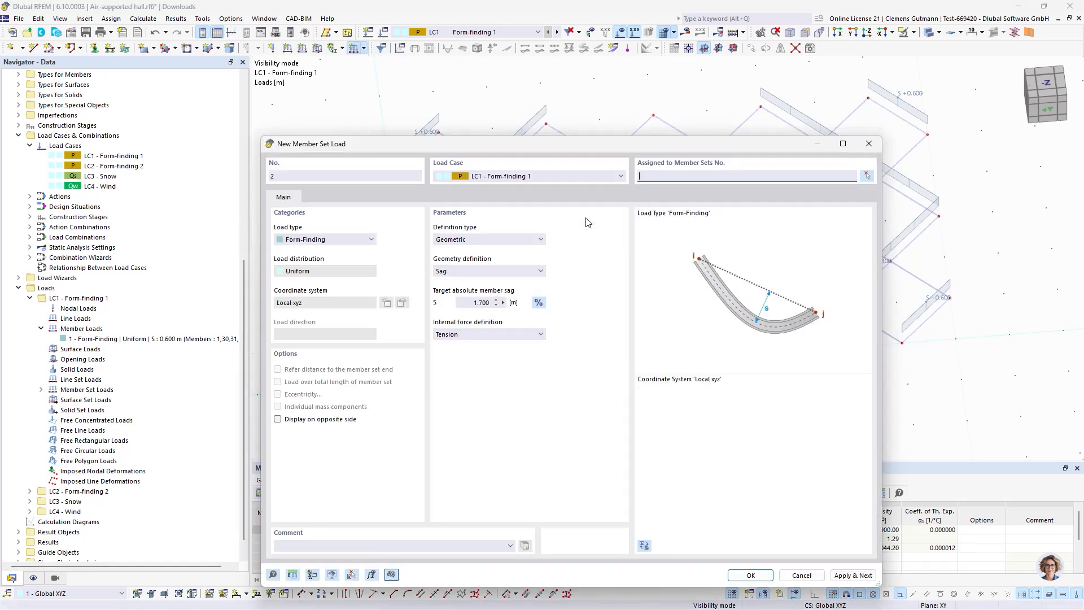
pyautogui.click(867, 175)
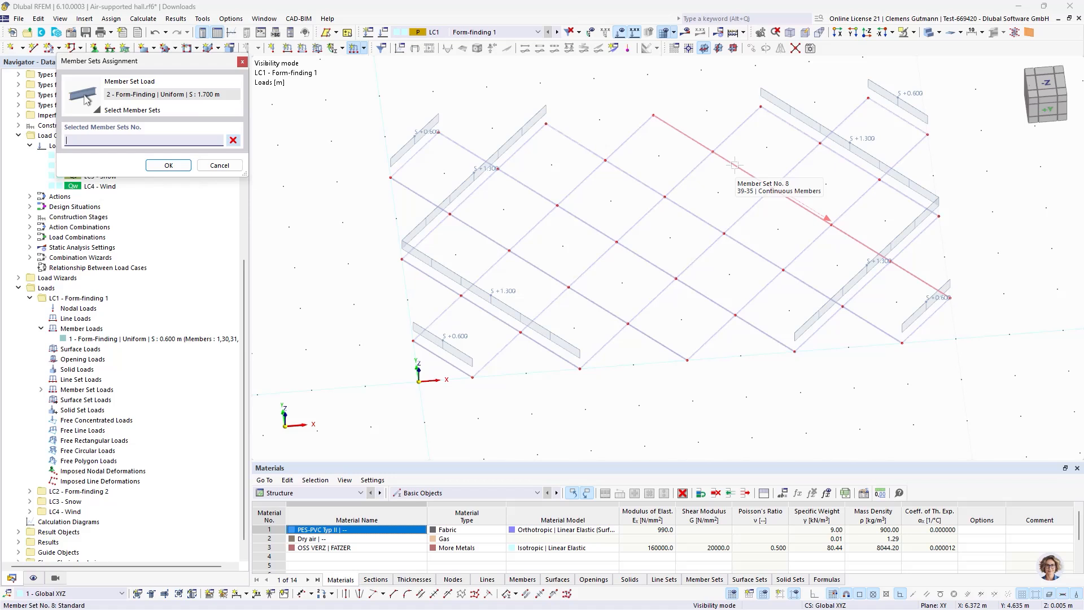
pyautogui.click(735, 165)
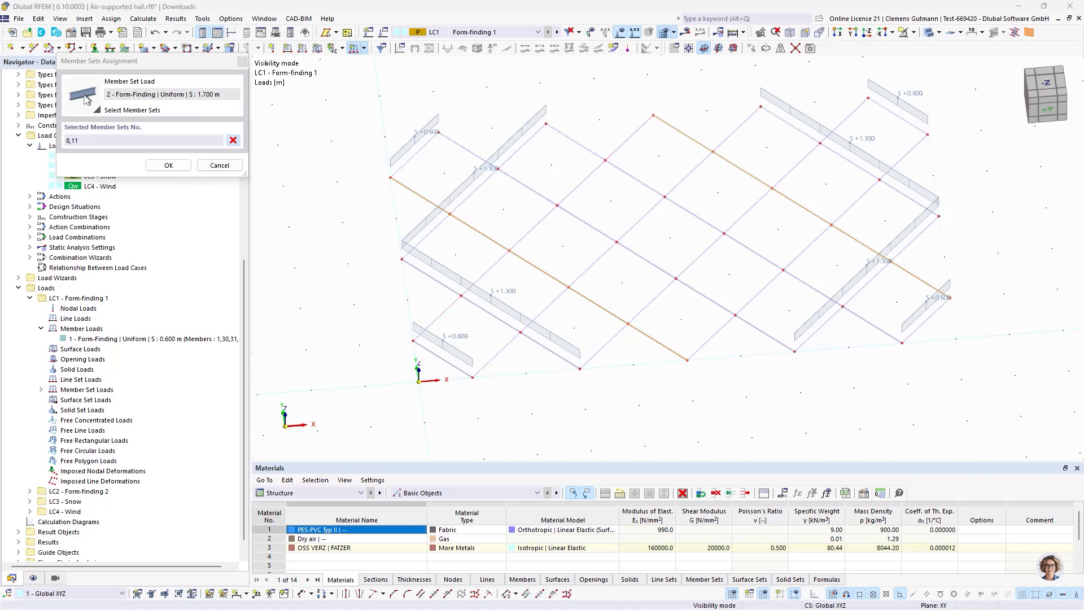
pyautogui.click(827, 231)
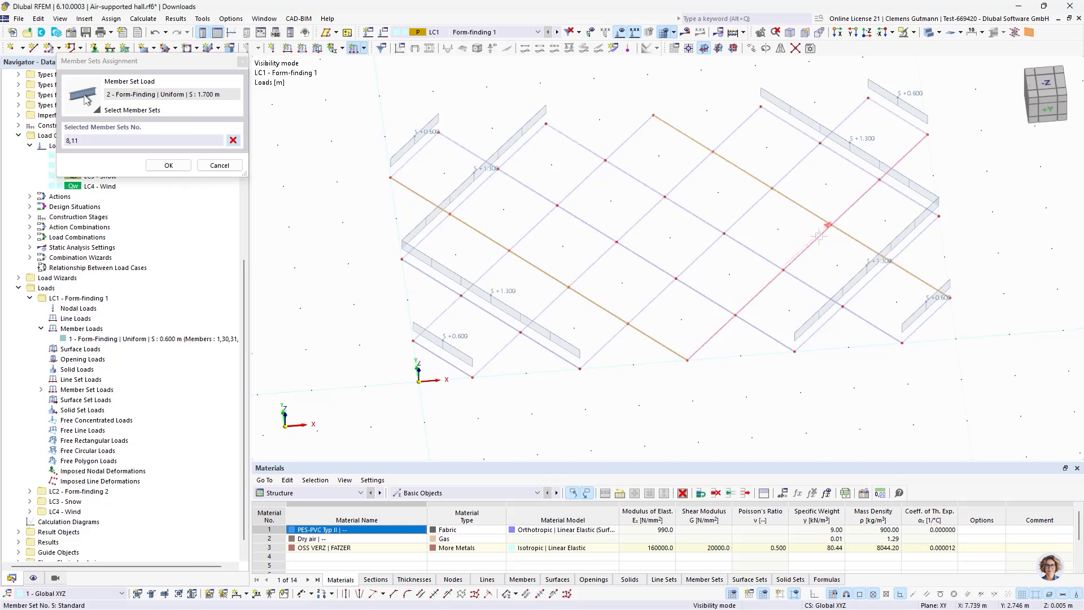
pyautogui.click(564, 199)
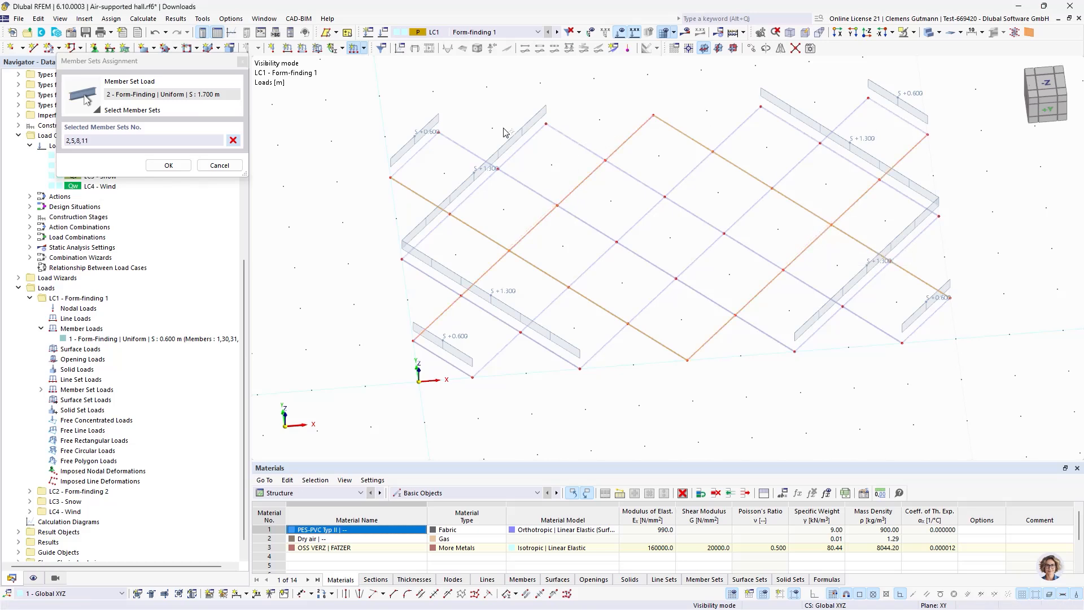
pyautogui.click(169, 165)
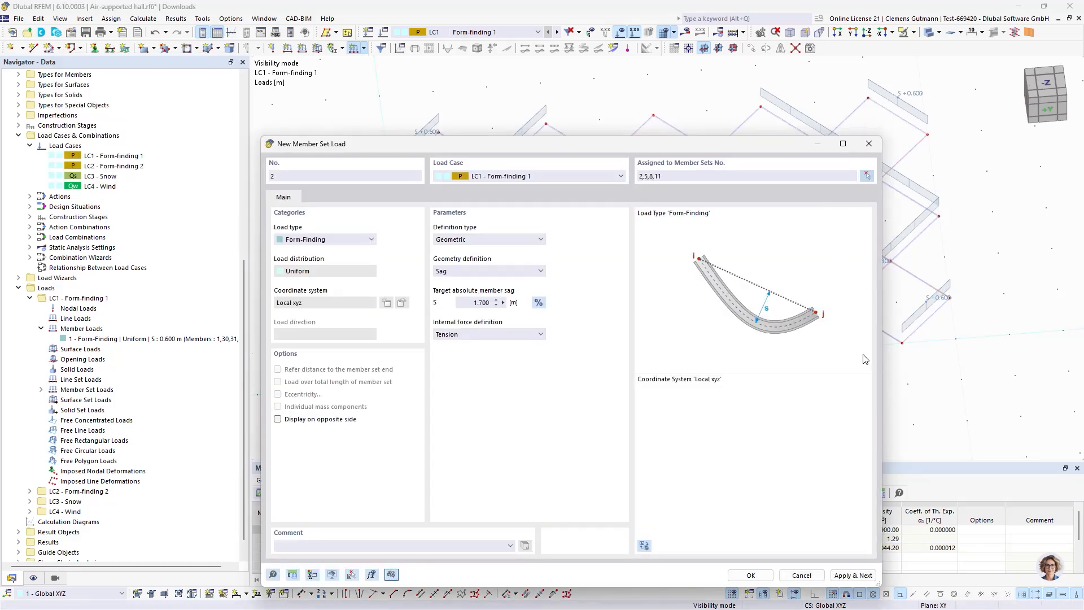
pyautogui.click(852, 575)
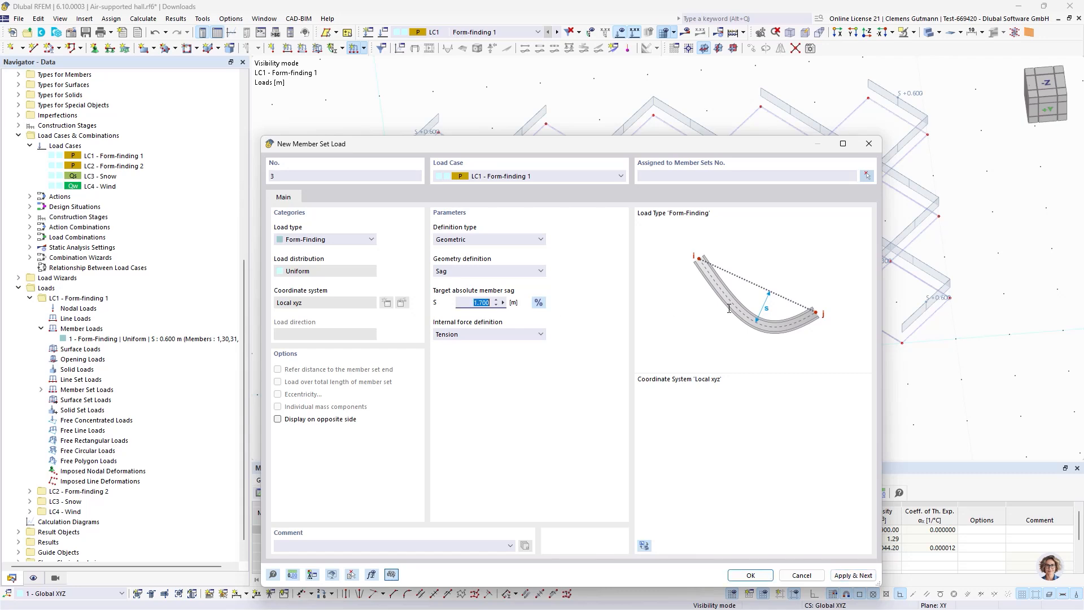
# Define another form-finding member set load with a 2.0 m target sag and assign it to the central member sets 3, 4, 9 and 10
pyautogui.press('Tab')
pyautogui.click(865, 176)
pyautogui.click(713, 246)
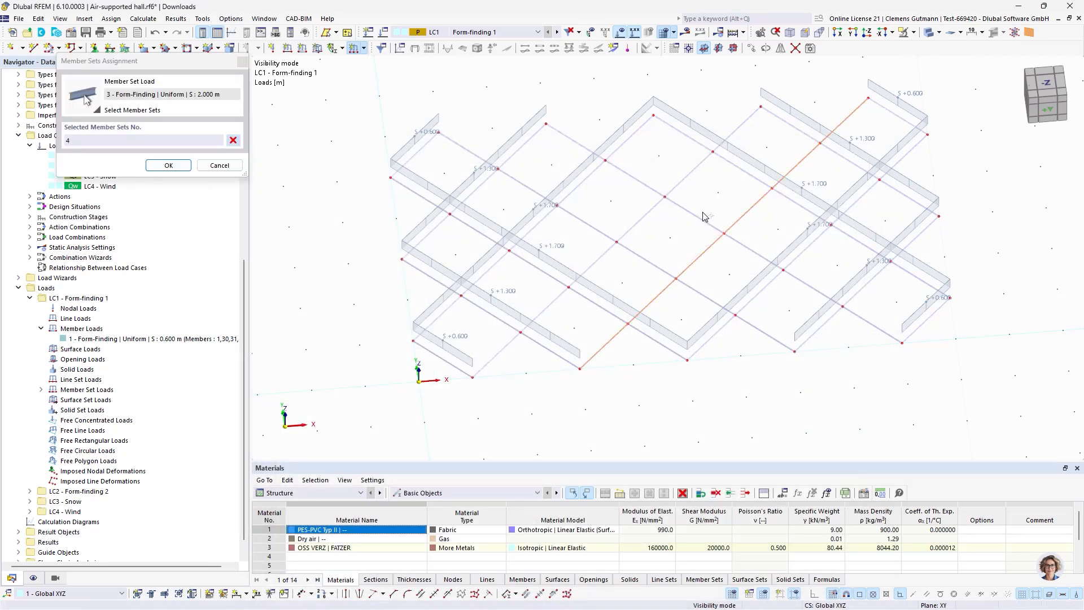
pyautogui.click(702, 218)
pyautogui.click(626, 230)
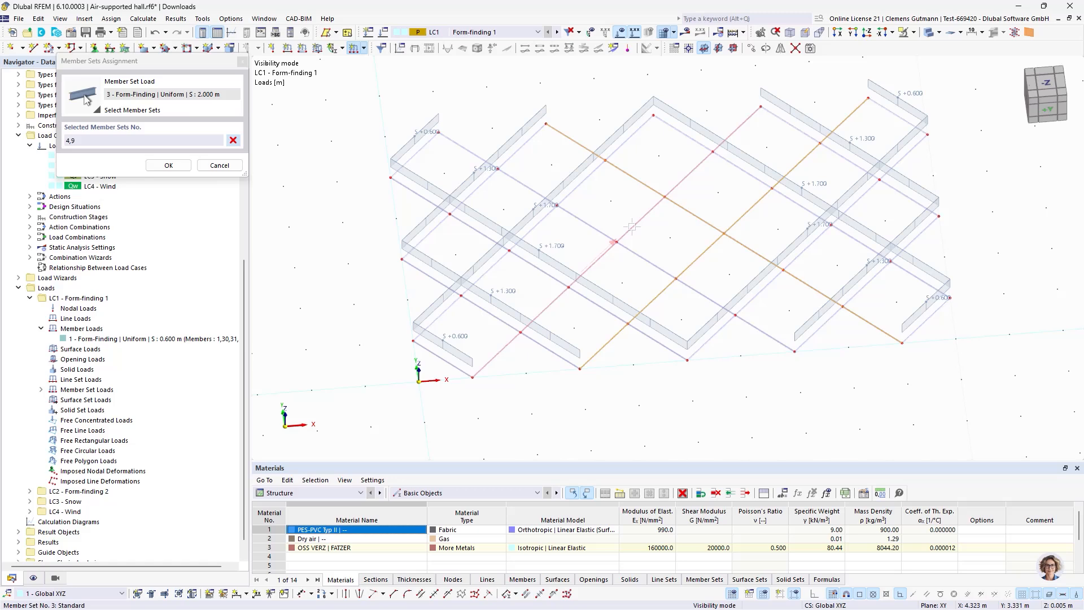
pyautogui.click(651, 263)
pyautogui.click(168, 165)
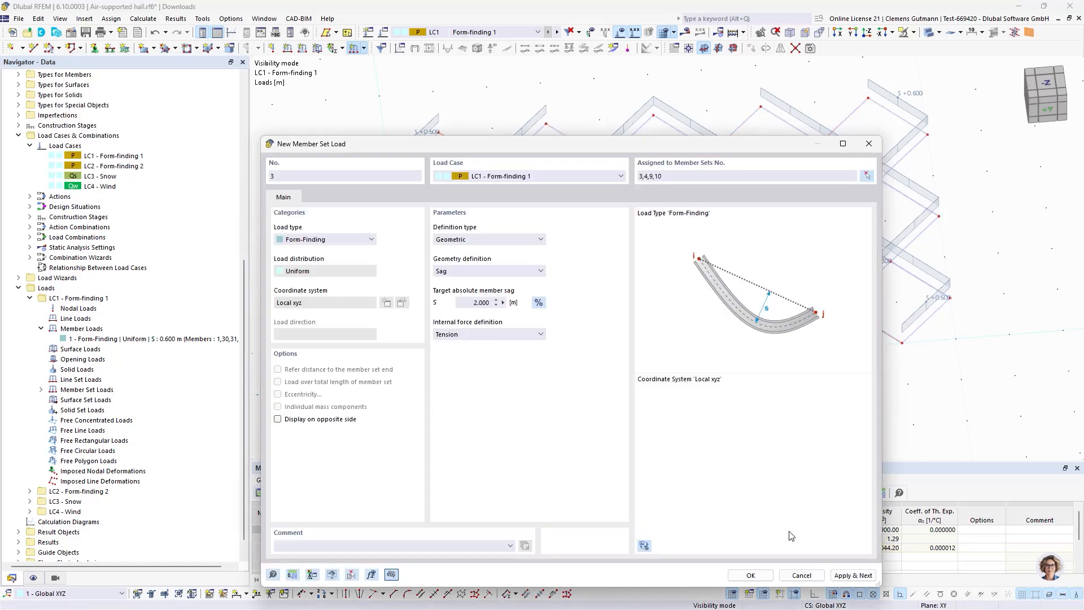
pyautogui.click(753, 575)
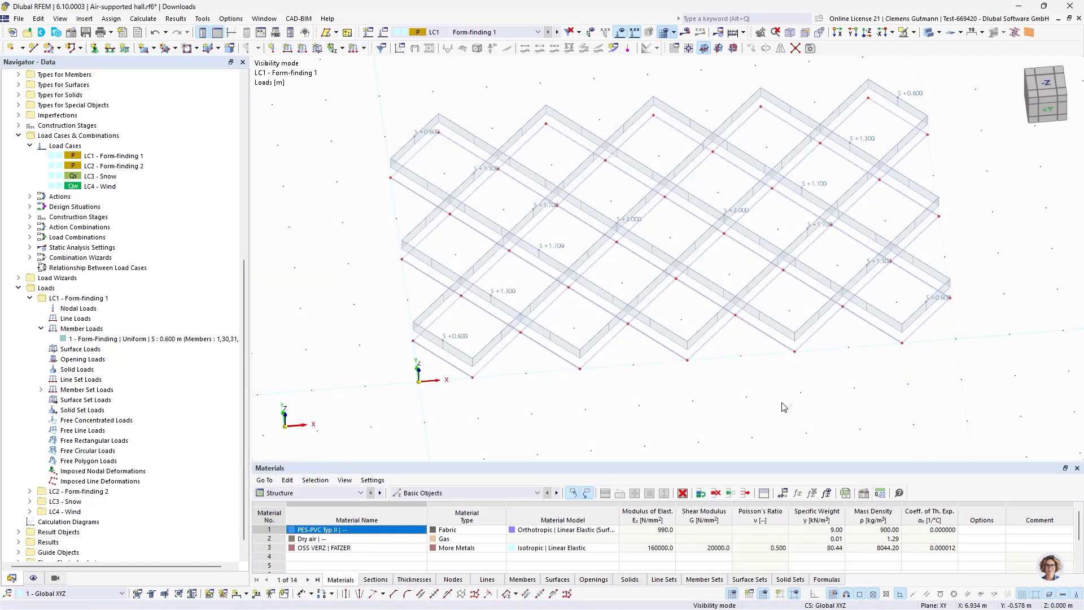
# Add a uniform surface force load of -0.10 kN/m² in local z direction to surface 1 in LC1
pyautogui.keyDown('ctrl'); pyautogui.moveTo(783, 405); pyautogui.dragTo(767, 367, button='middle'); pyautogui.keyUp('ctrl')
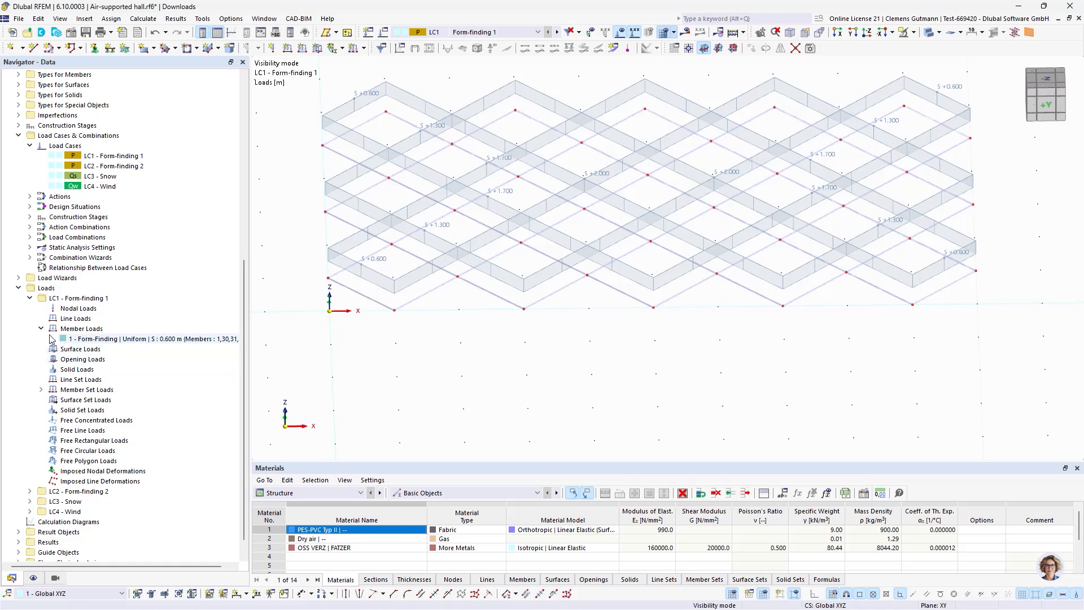
pyautogui.rightClick(77, 349)
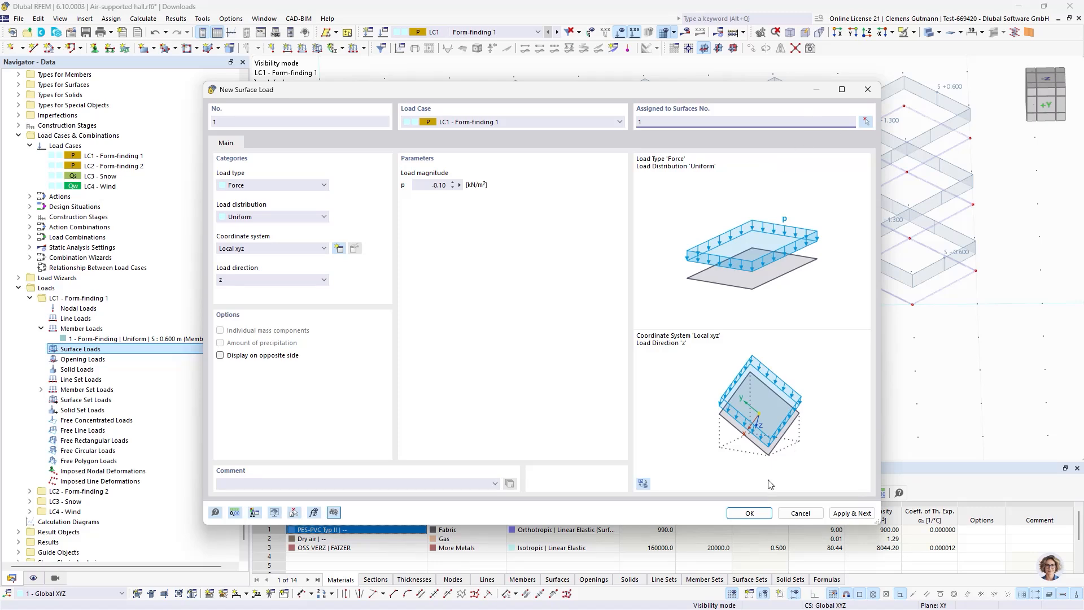
pyautogui.click(750, 513)
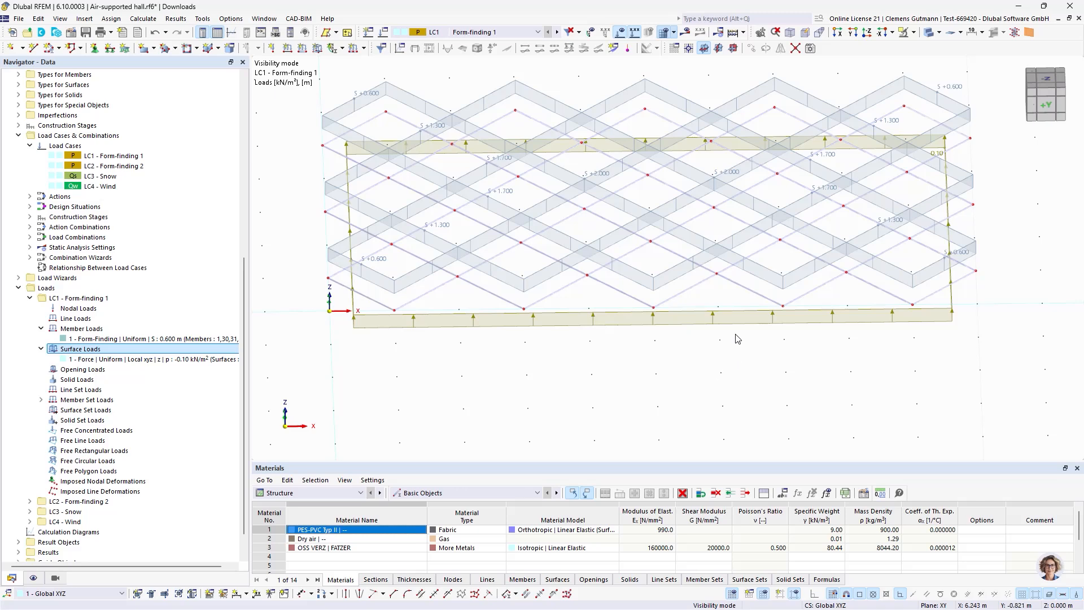
# Open the selection of load cases and combinations for the displayed loads
pyautogui.keyDown('ctrl'); pyautogui.moveTo(736, 337); pyautogui.dragTo(632, 361, button='middle'); pyautogui.keyUp('ctrl')
pyautogui.click(506, 32)
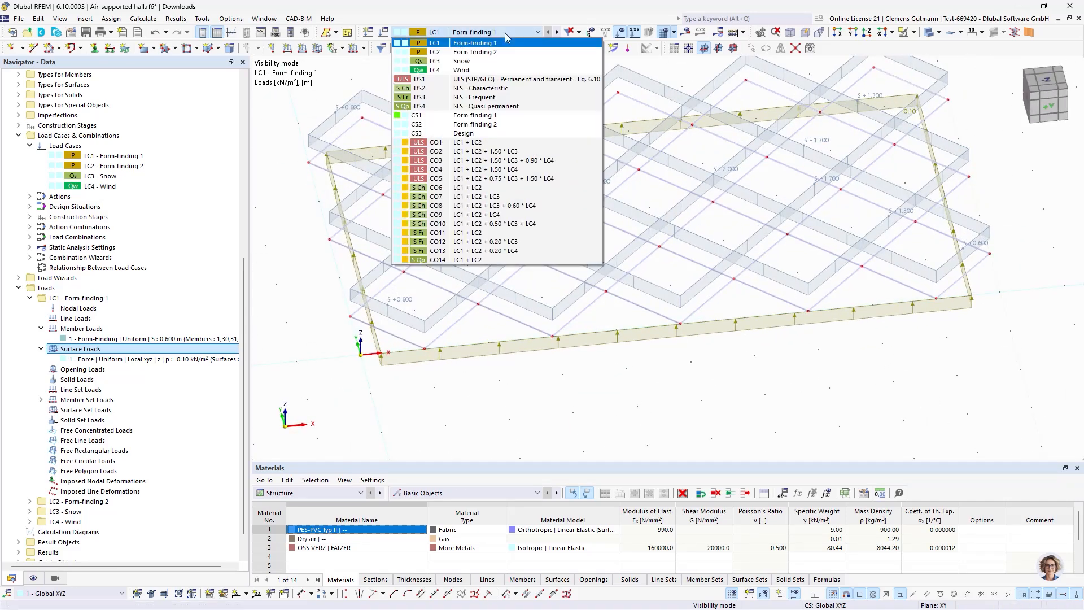
# Calculate construction stage CS1 - Form-finding 1 and examine the membrane's global deformations from the side and from above
pyautogui.click(492, 115)
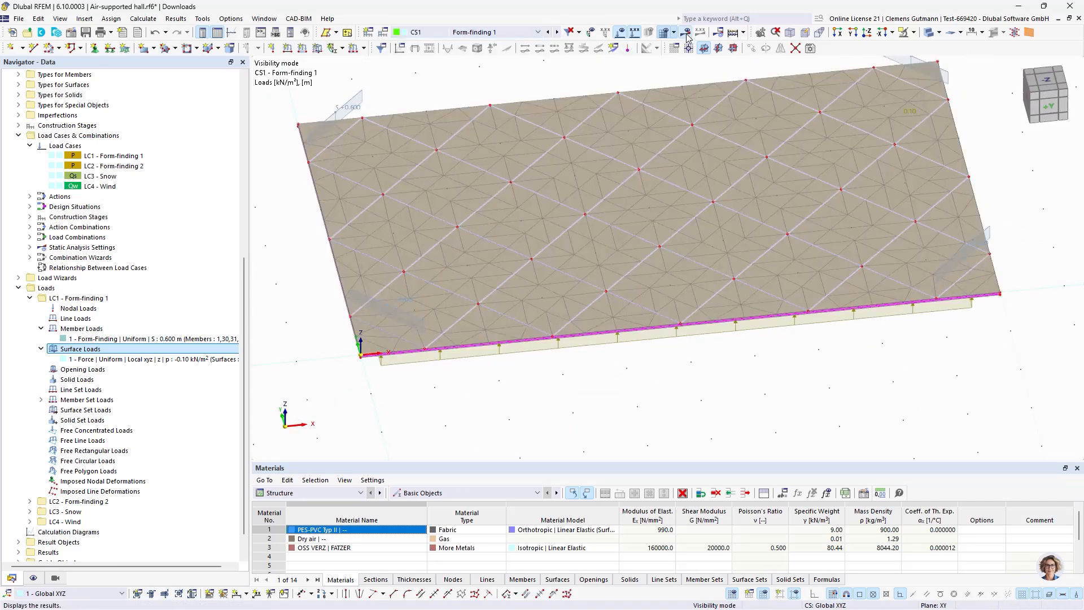
pyautogui.click(686, 33)
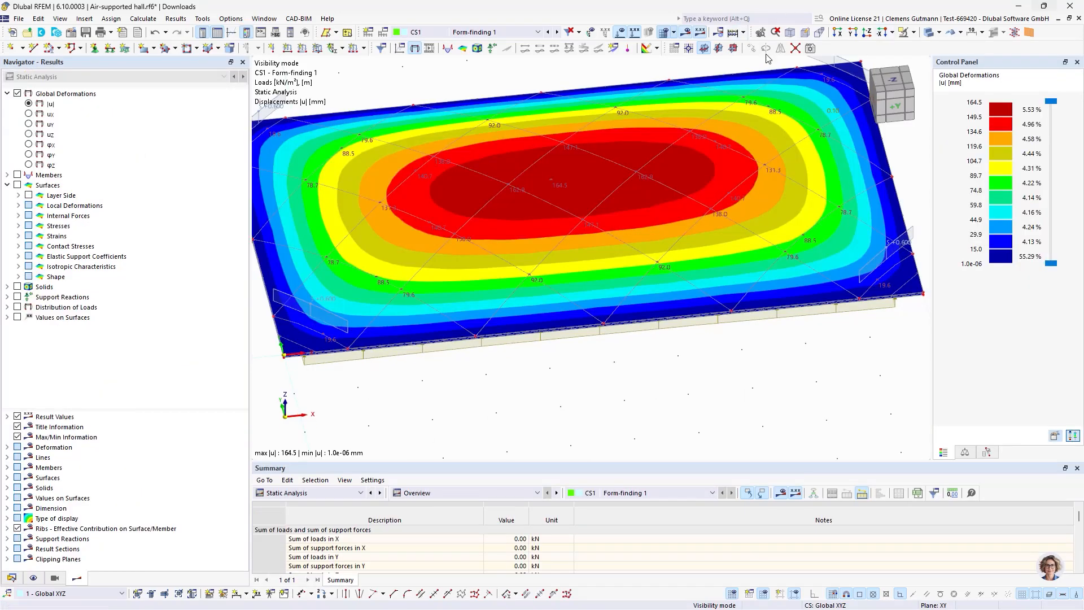
pyautogui.keyDown('ctrl'); pyautogui.moveTo(786, 319); pyautogui.dragTo(742, 308, button='middle'); pyautogui.keyUp('ctrl')
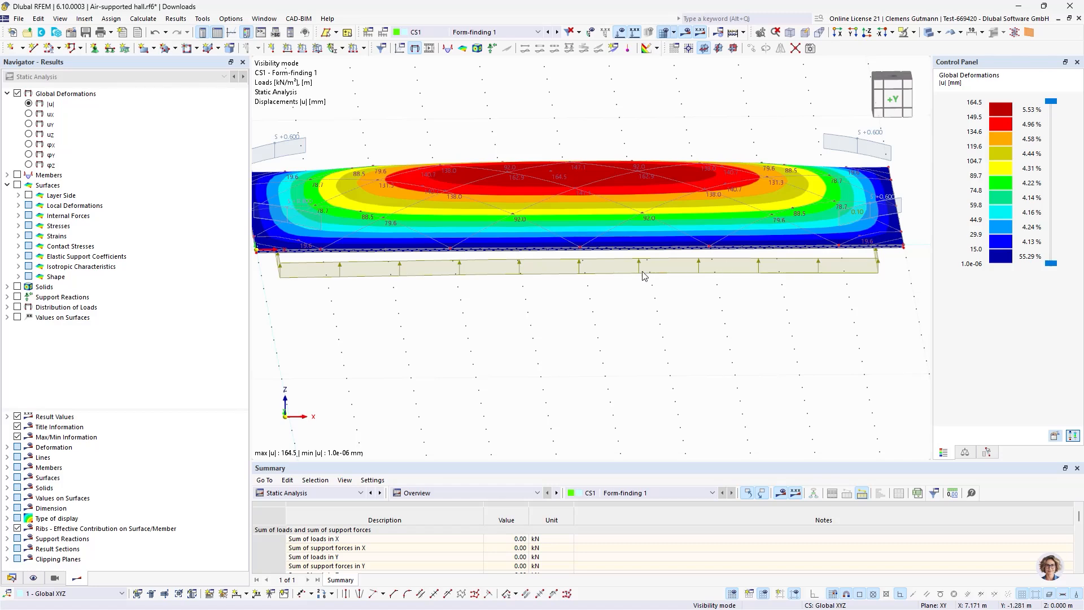
pyautogui.keyDown('ctrl'); pyautogui.moveTo(619, 307); pyautogui.dragTo(565, 378, button='middle'); pyautogui.keyUp('ctrl')
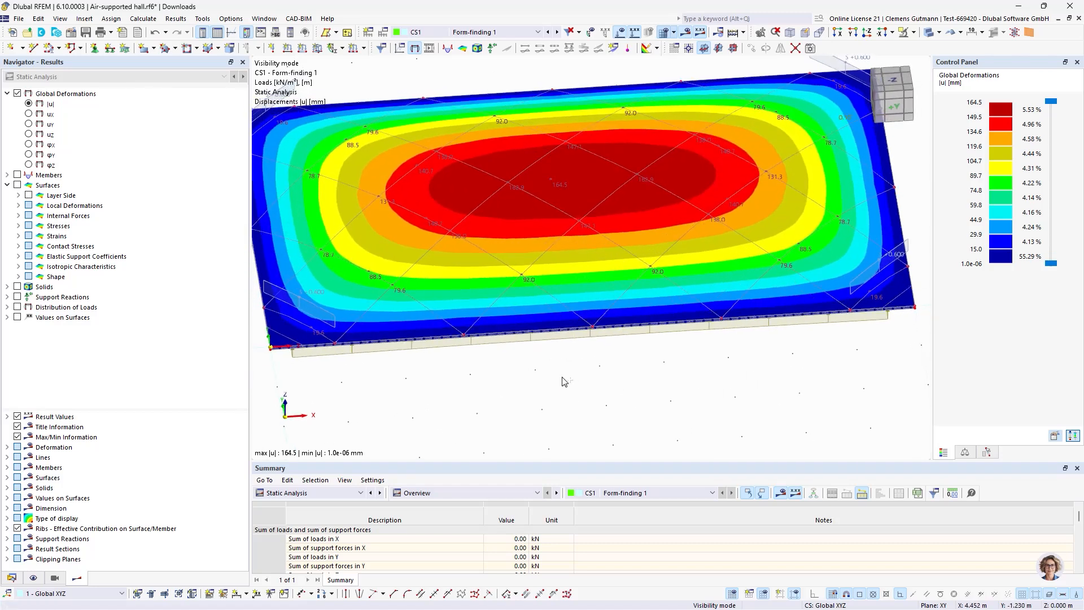
# Start a new surface load in LC1 - Form-finding 1 with load type Form-Finding and the Standard calculation method
pyautogui.click(11, 578)
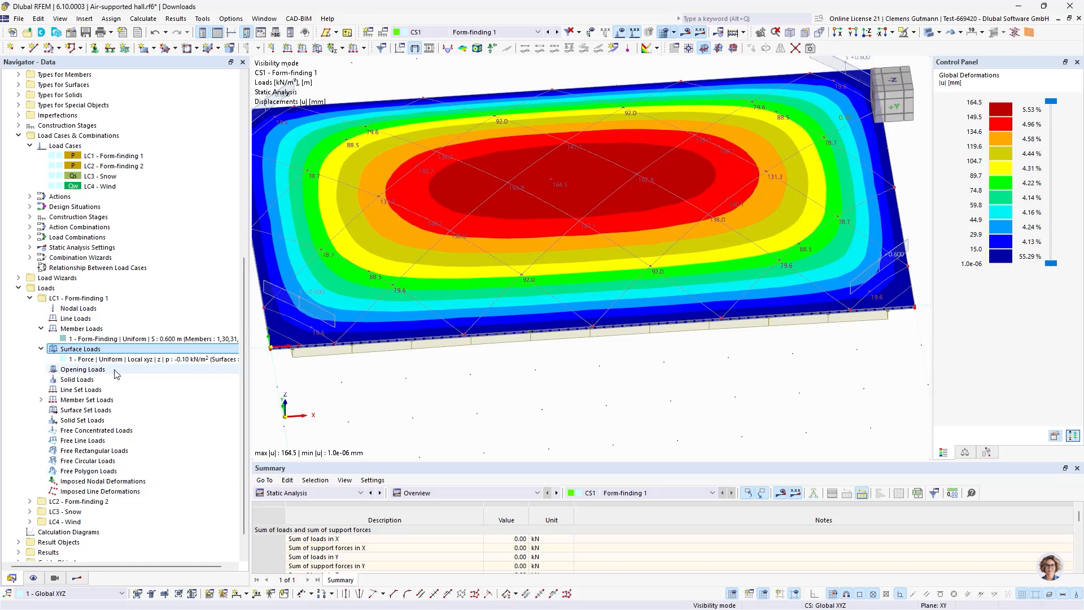
pyautogui.rightClick(105, 351)
pyautogui.click(152, 372)
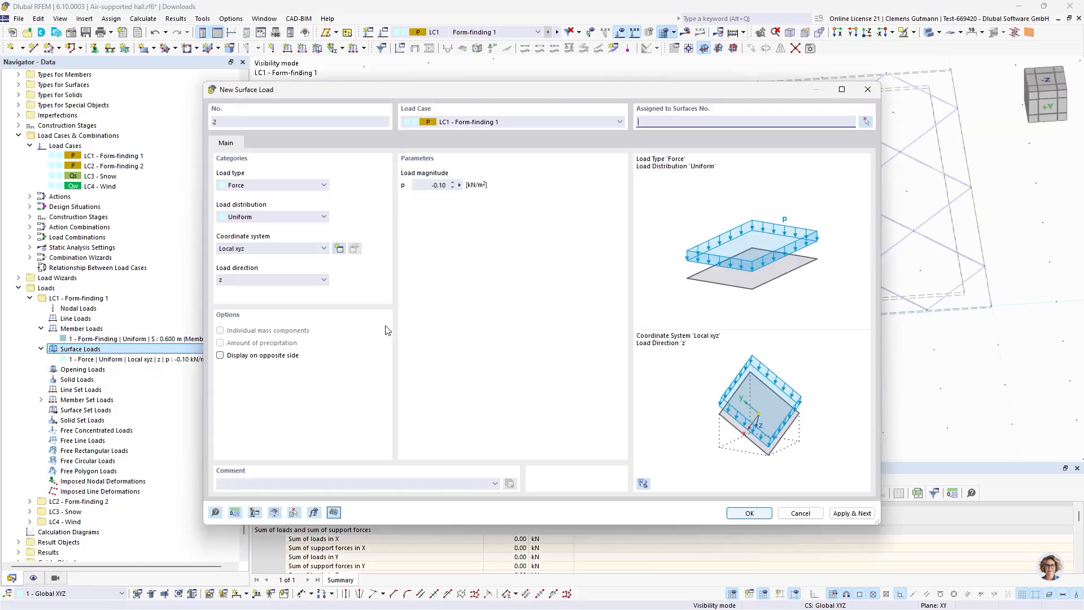
pyautogui.click(270, 186)
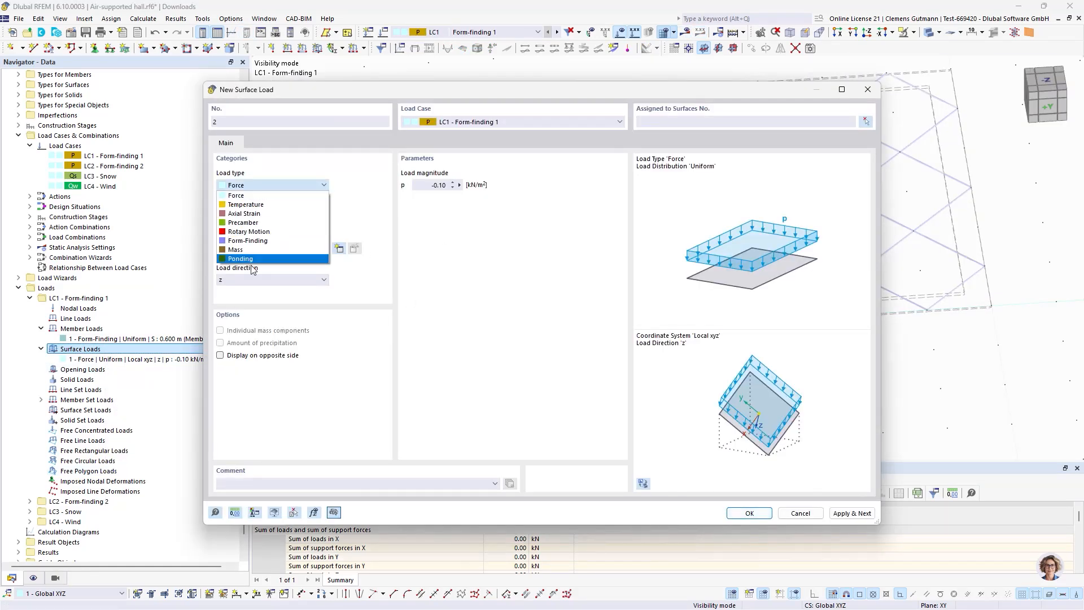
pyautogui.click(250, 246)
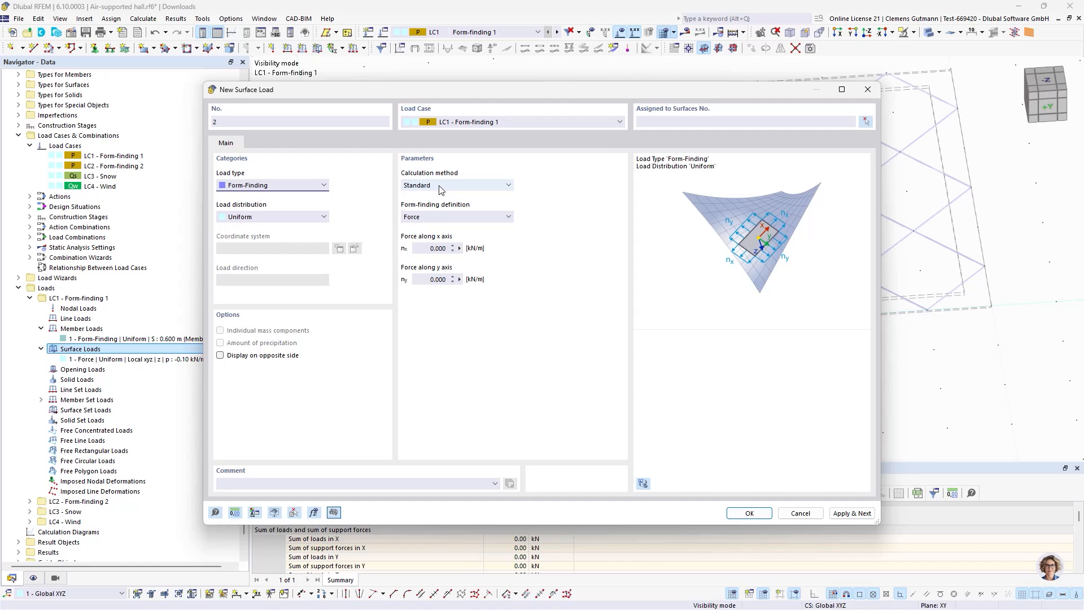
pyautogui.click(441, 189)
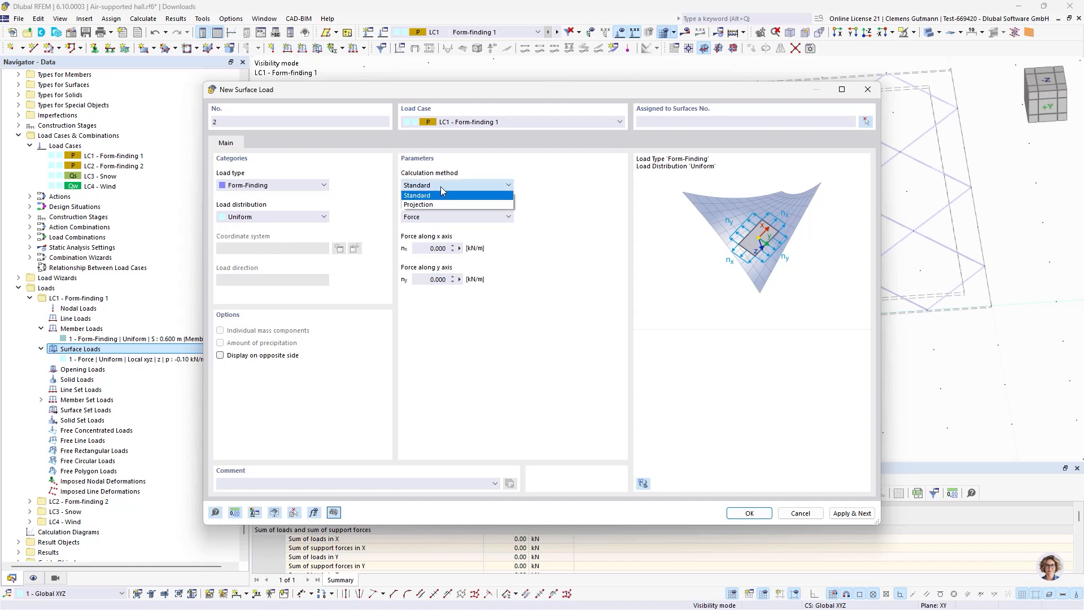
pyautogui.click(457, 183)
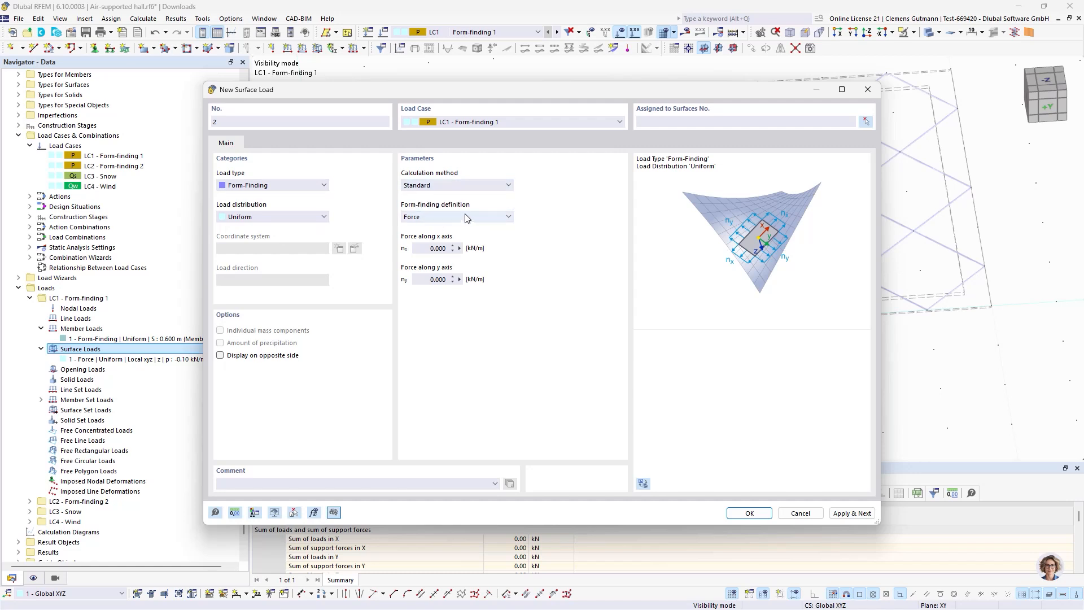
# Set the form-finding forces along the x and y axes to 0.1 kN/m and assign the load to the membrane surface
pyautogui.click(423, 248)
pyautogui.write('0,1')
pyautogui.press('Tab')
pyautogui.press('Tab')
pyautogui.click(805, 122)
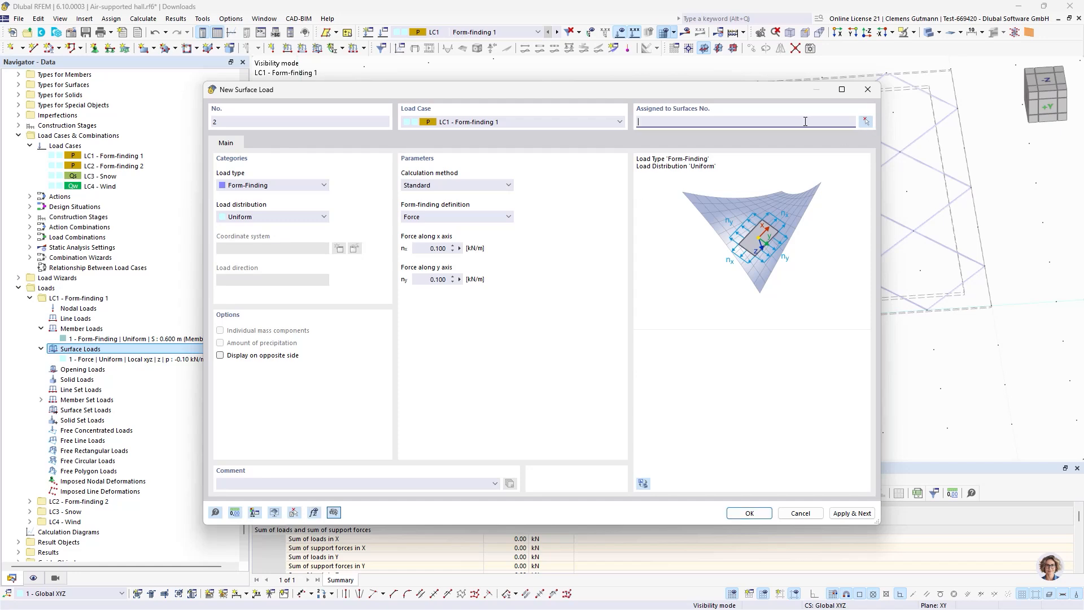
pyautogui.click(750, 513)
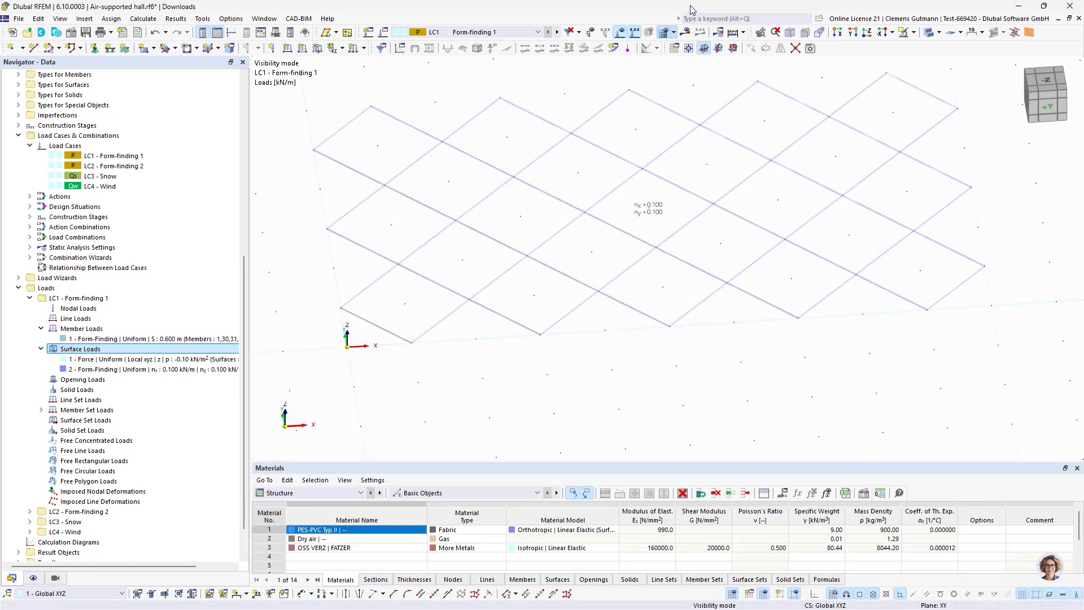
# Calculate and display the results of construction stage CS1 - Form-finding 1 with the new membrane prestress
pyautogui.click(491, 32)
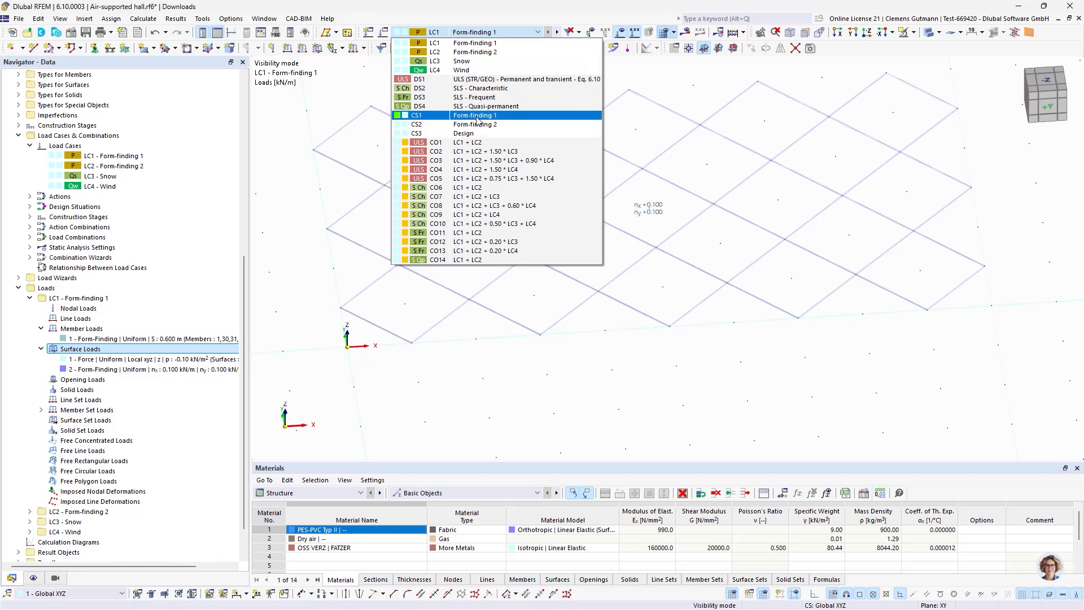
pyautogui.click(477, 116)
pyautogui.click(687, 33)
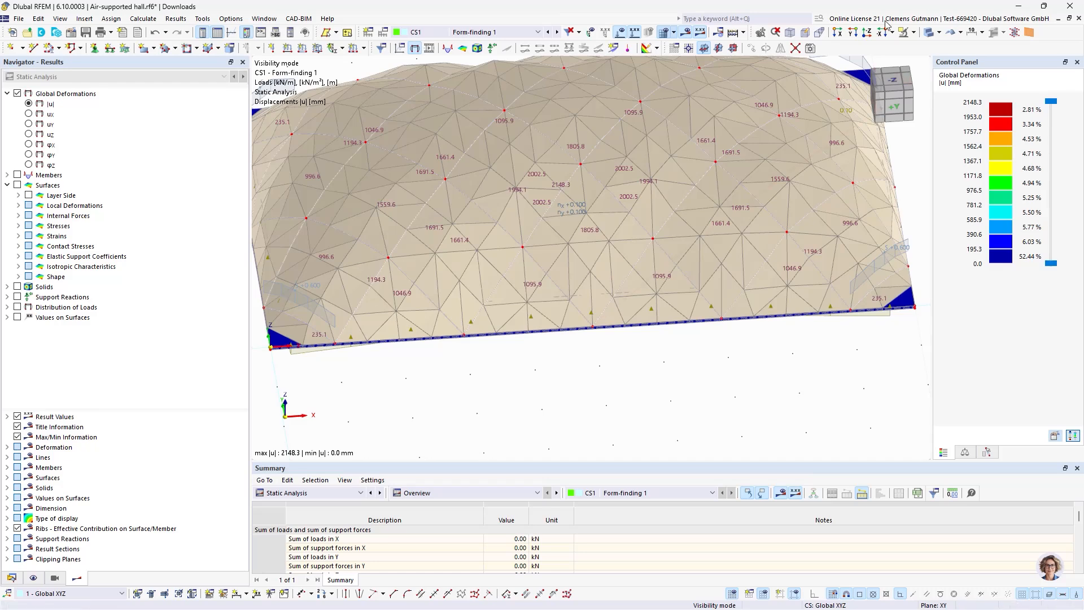
# Examine the inflated membrane shape in side view and its finite element mesh at the corner near the origin
pyautogui.scroll(-2, 570, 369)
pyautogui.keyDown('ctrl'); pyautogui.moveTo(570, 369); pyautogui.dragTo(584, 285, button='middle'); pyautogui.keyUp('ctrl')
pyautogui.click(896, 109)
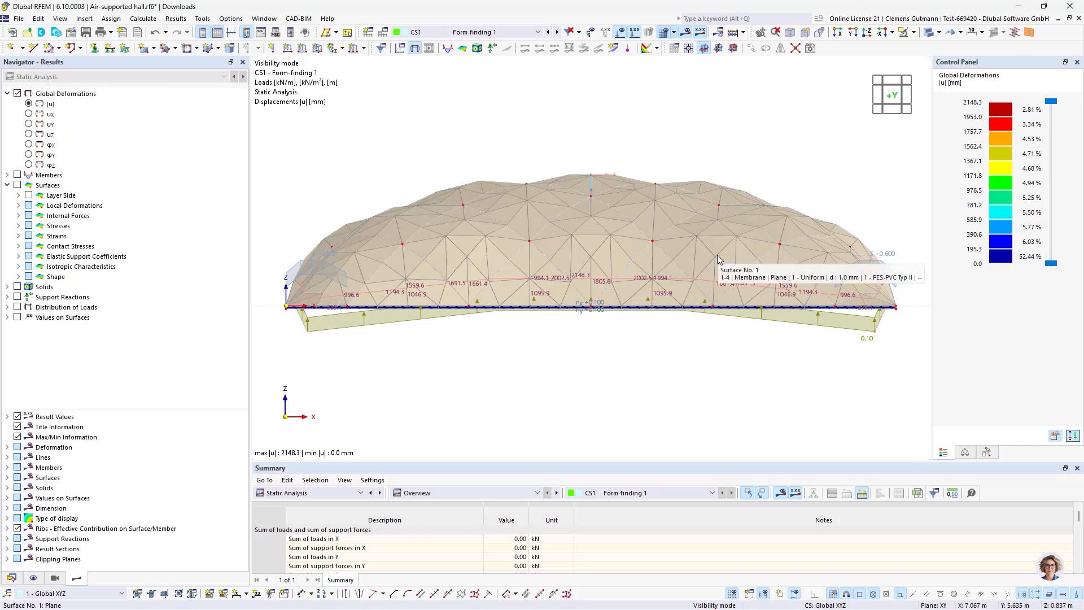
pyautogui.keyDown('ctrl'); pyautogui.moveTo(622, 350); pyautogui.dragTo(546, 405, button='middle'); pyautogui.keyUp('ctrl')
pyautogui.moveTo(378, 414); pyautogui.dragTo(520, 304, button='middle')
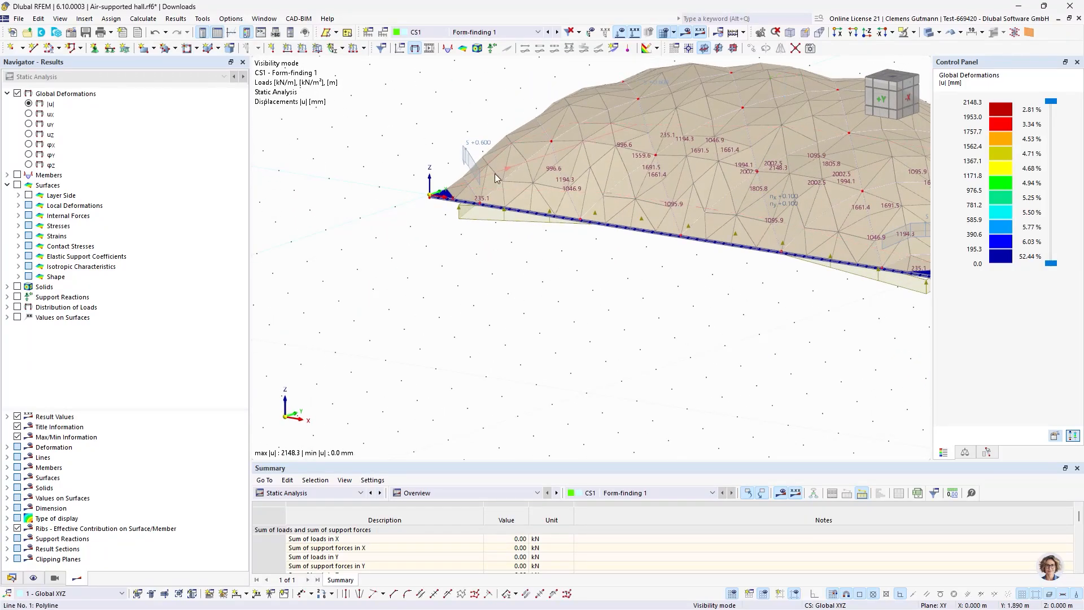
pyautogui.scroll(2, 494, 174)
pyautogui.scroll(1, 442, 195)
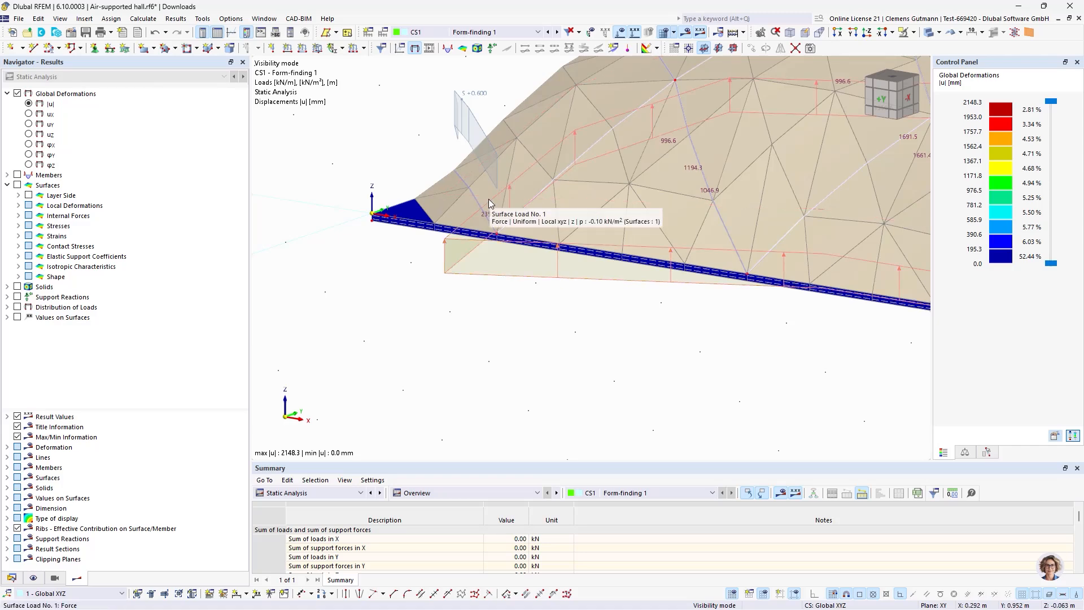
pyautogui.scroll(-1, 535, 230)
pyautogui.scroll(-1, 535, 230)
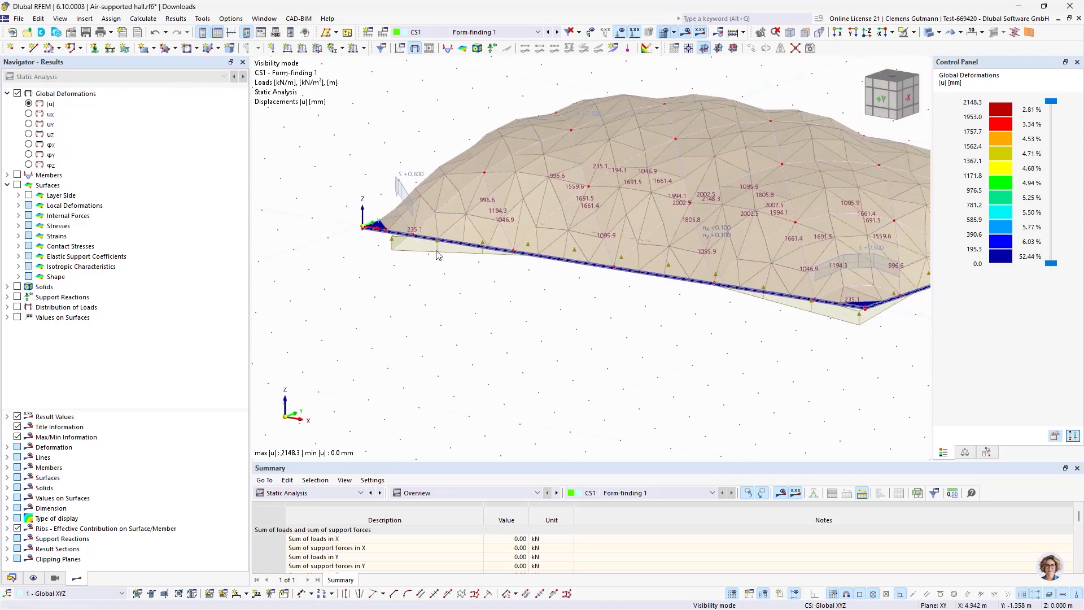
pyautogui.scroll(2, 541, 203)
pyautogui.scroll(-2, 542, 197)
pyautogui.scroll(3, 517, 179)
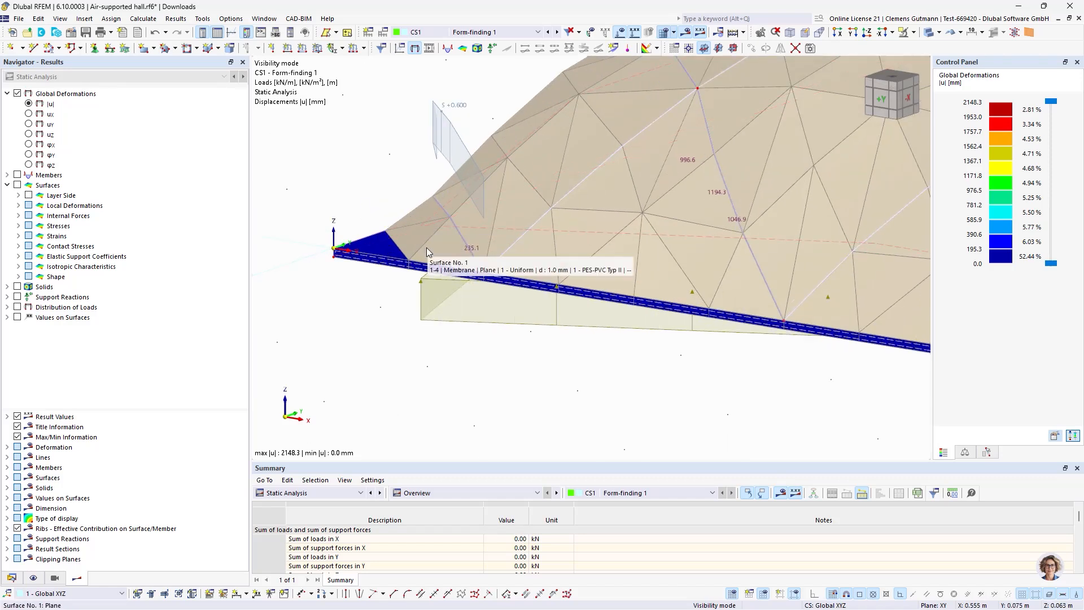
# Refine the mesh by reducing the target length of finite elements in the mesh settings, and recalculate CS1
pyautogui.click(175, 18)
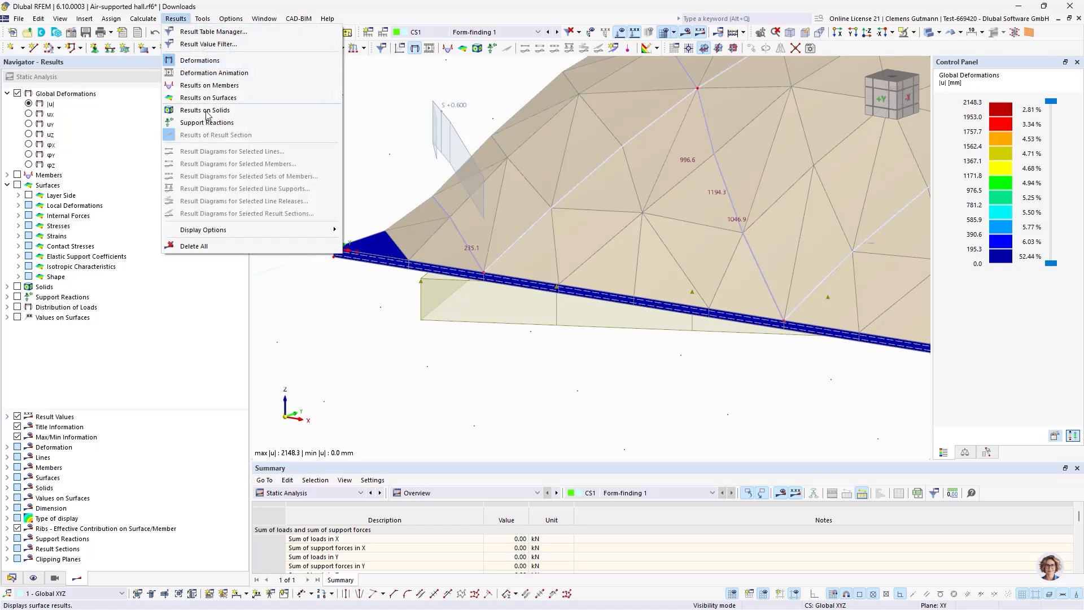
pyautogui.moveTo(142, 18)
pyautogui.click(169, 218)
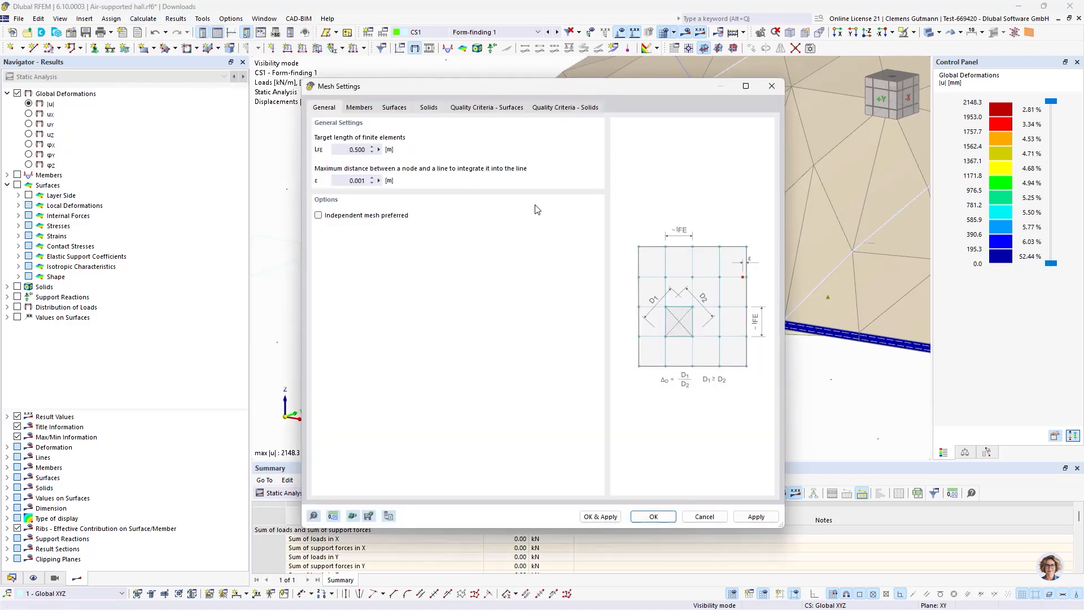
pyautogui.doubleClick(343, 153)
pyautogui.press('Tab')
pyautogui.click(653, 516)
pyautogui.click(687, 32)
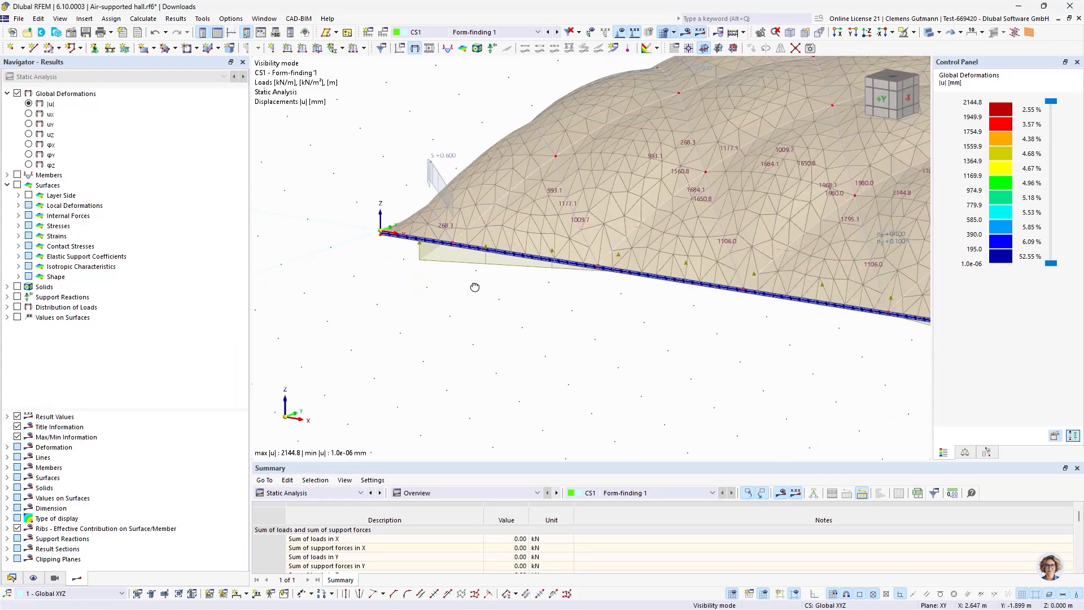
# Examine the refined mesh and the membrane shape at the corner near the origin, including in side view
pyautogui.keyDown('ctrl'); pyautogui.moveTo(463, 242); pyautogui.dragTo(502, 296, button='middle'); pyautogui.keyUp('ctrl')
pyautogui.scroll(2, 452, 261)
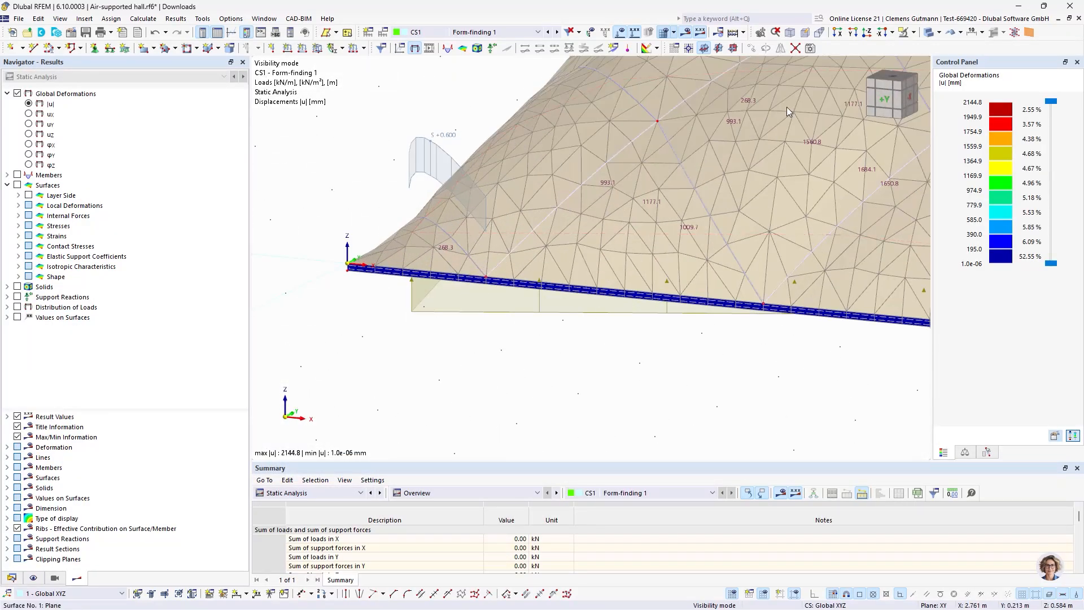
pyautogui.click(885, 100)
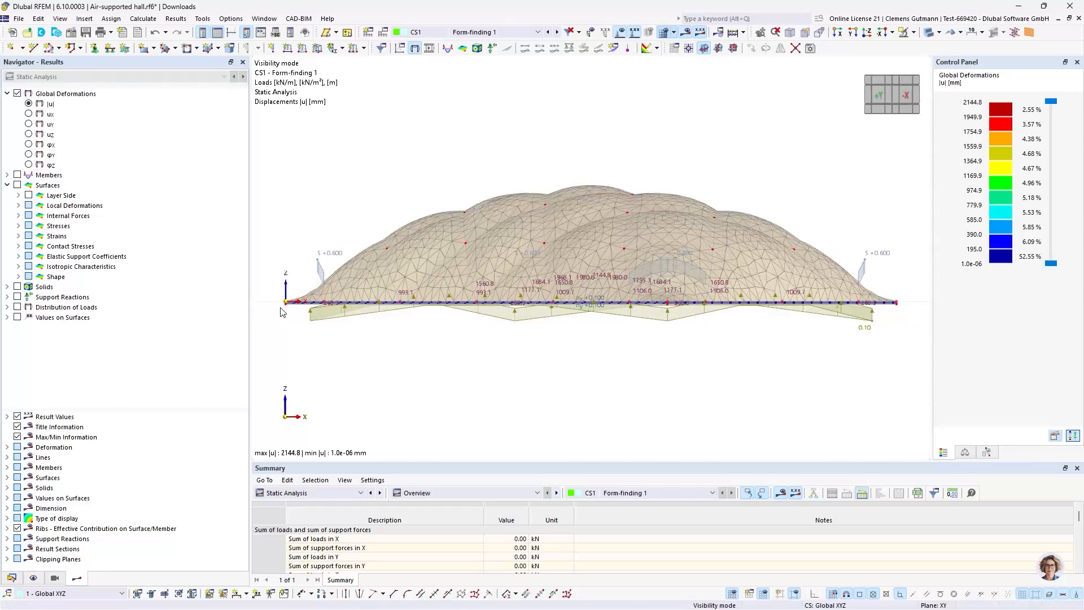
pyautogui.scroll(3, 340, 312)
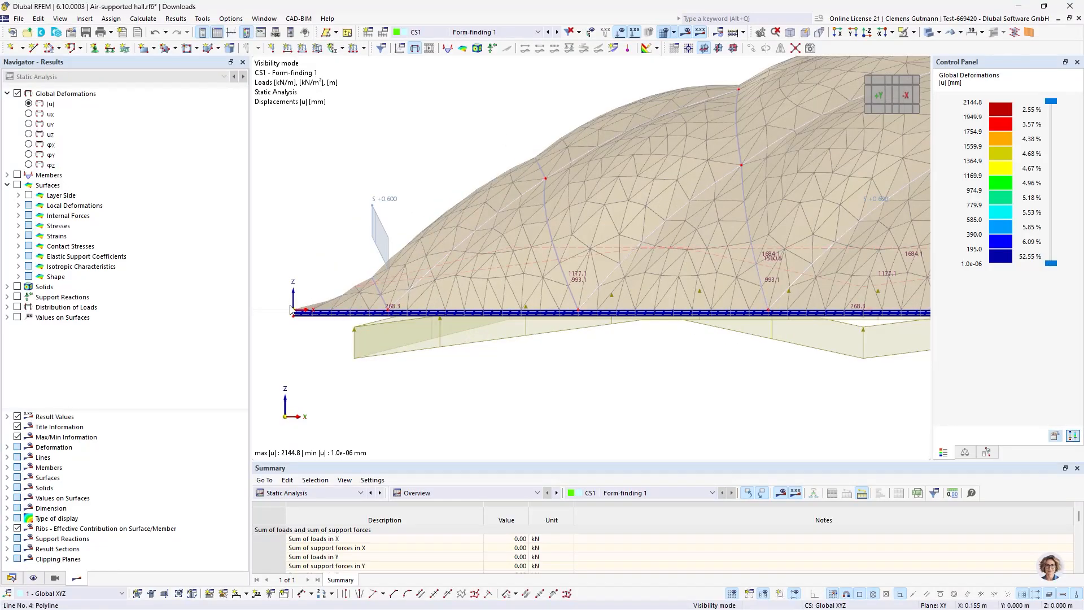
pyautogui.scroll(-3, 398, 235)
pyautogui.keyDown('ctrl'); pyautogui.moveTo(469, 311); pyautogui.dragTo(565, 407, button='middle'); pyautogui.keyUp('ctrl')
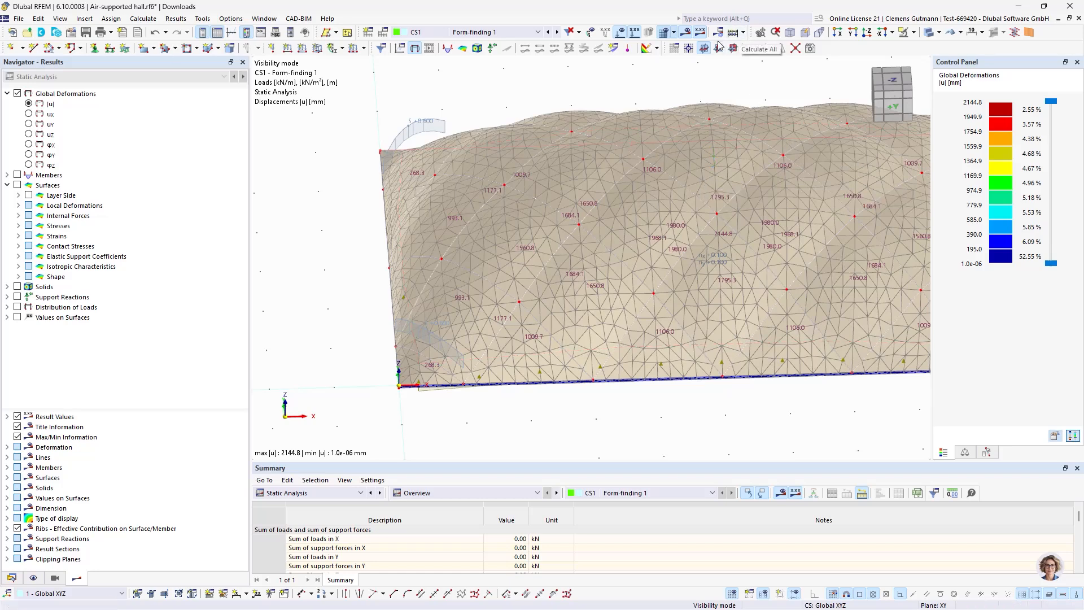
# Hide the results and loads and show the flat initial geometry from above instead of the form-found shape
pyautogui.click(689, 34)
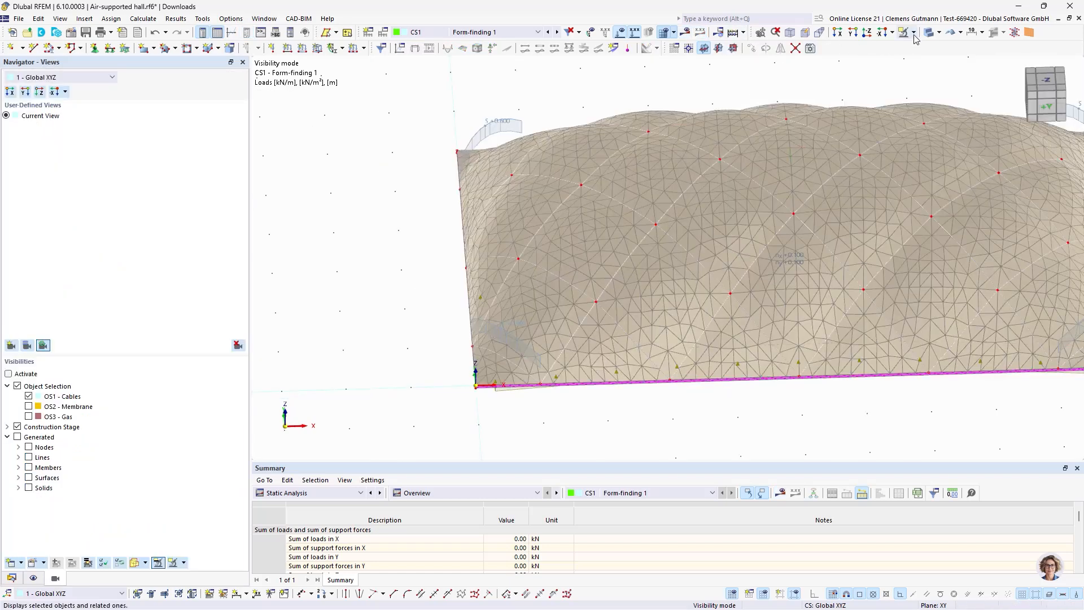
pyautogui.click(951, 34)
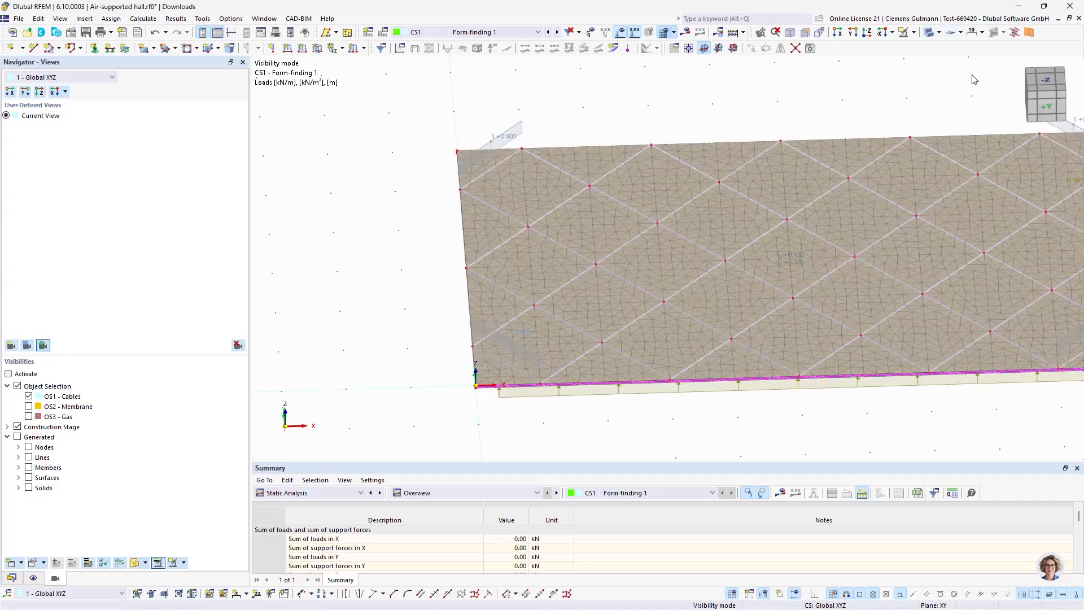
pyautogui.click(1045, 81)
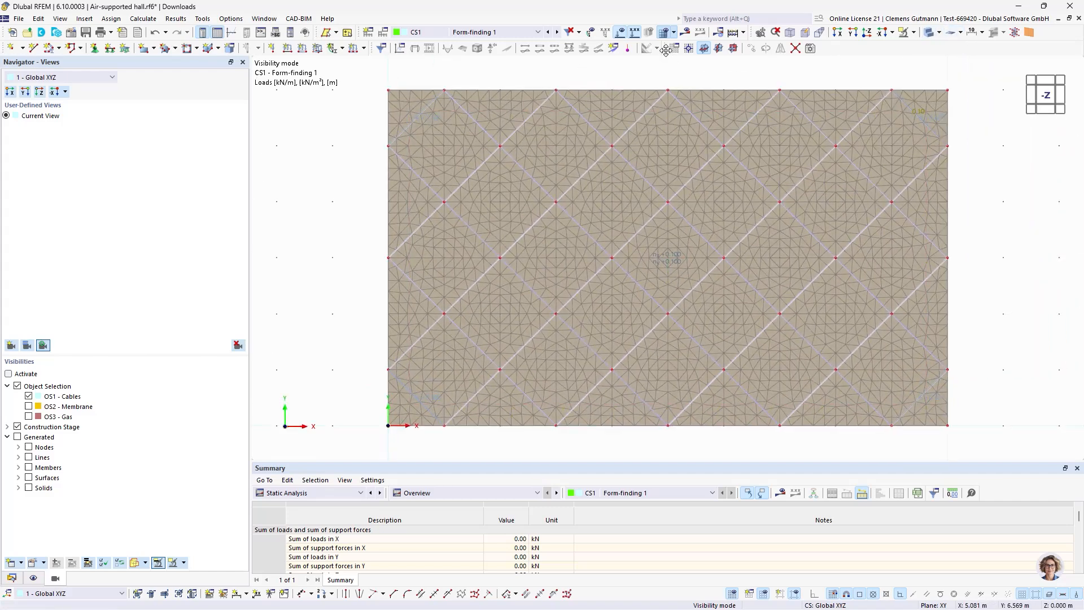
pyautogui.click(620, 33)
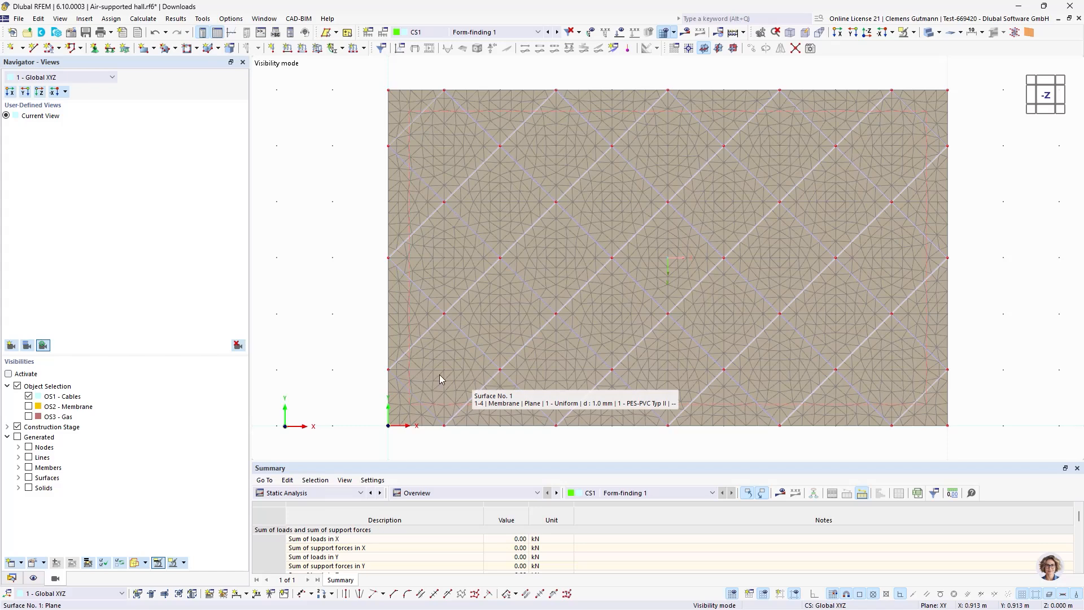
# Delete the gas solid together with its side and bottom surfaces, keeping only the membrane surface and cables
pyautogui.keyDown('ctrl'); pyautogui.moveTo(529, 411); pyautogui.dragTo(532, 336, button='middle'); pyautogui.keyUp('ctrl')
pyautogui.scroll(3, 488, 378)
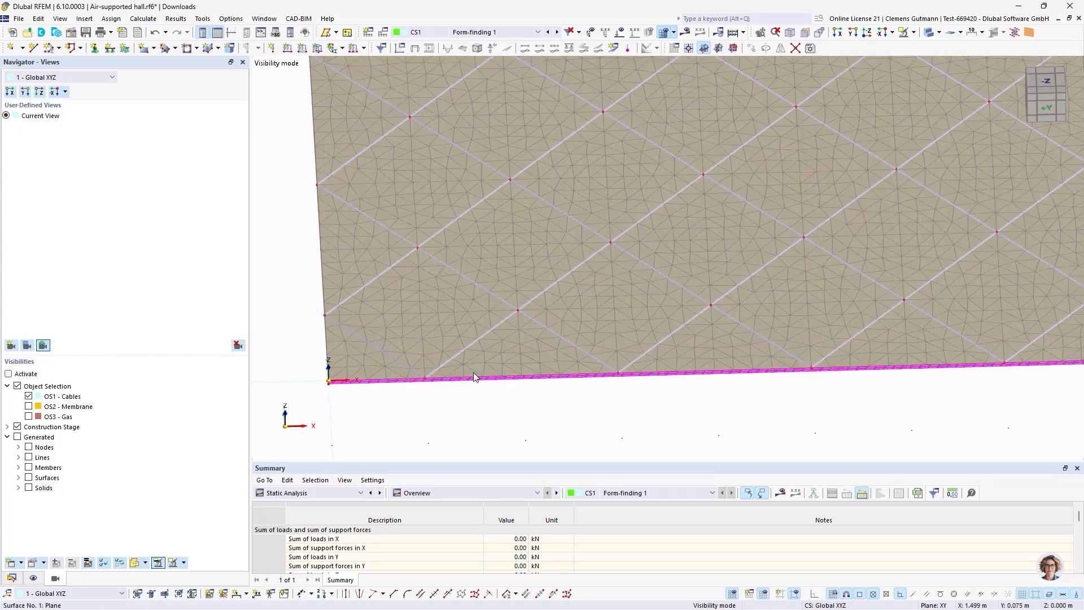
pyautogui.scroll(-2, 473, 371)
pyautogui.keyDown('ctrl'); pyautogui.moveTo(510, 416); pyautogui.dragTo(525, 222, button='middle'); pyautogui.keyUp('ctrl')
pyautogui.keyDown('ctrl'); pyautogui.moveTo(631, 166); pyautogui.dragTo(617, 254, button='middle'); pyautogui.keyUp('ctrl')
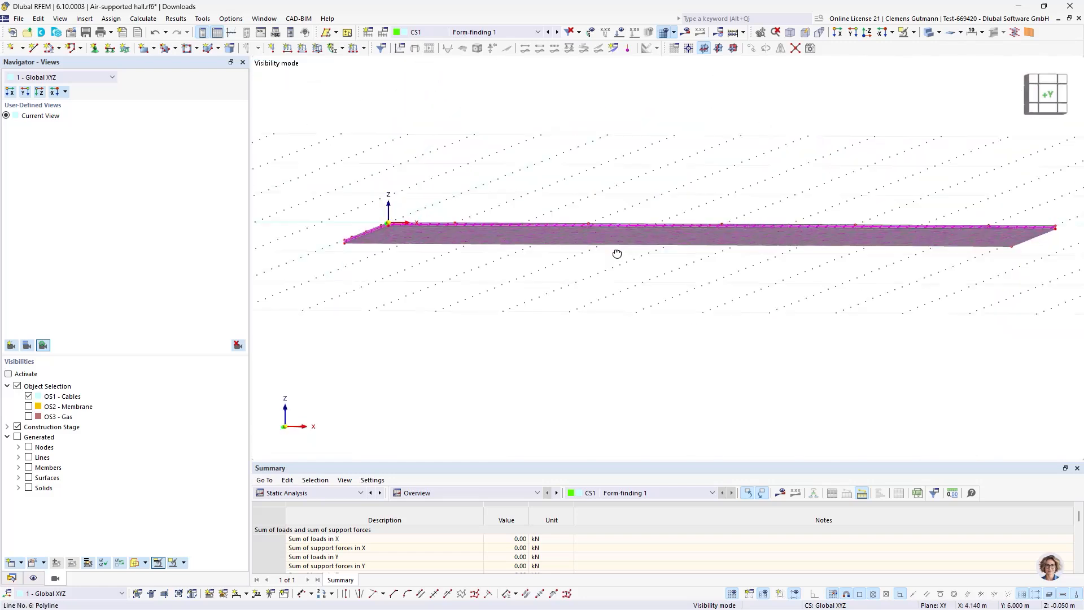
pyautogui.click(1051, 99)
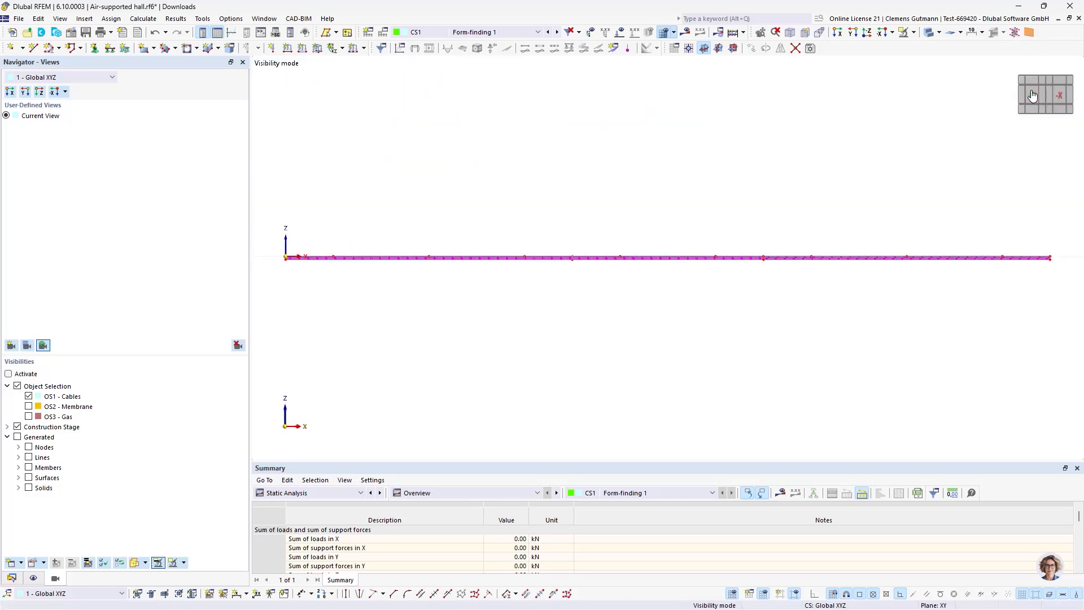
pyautogui.click(1047, 99)
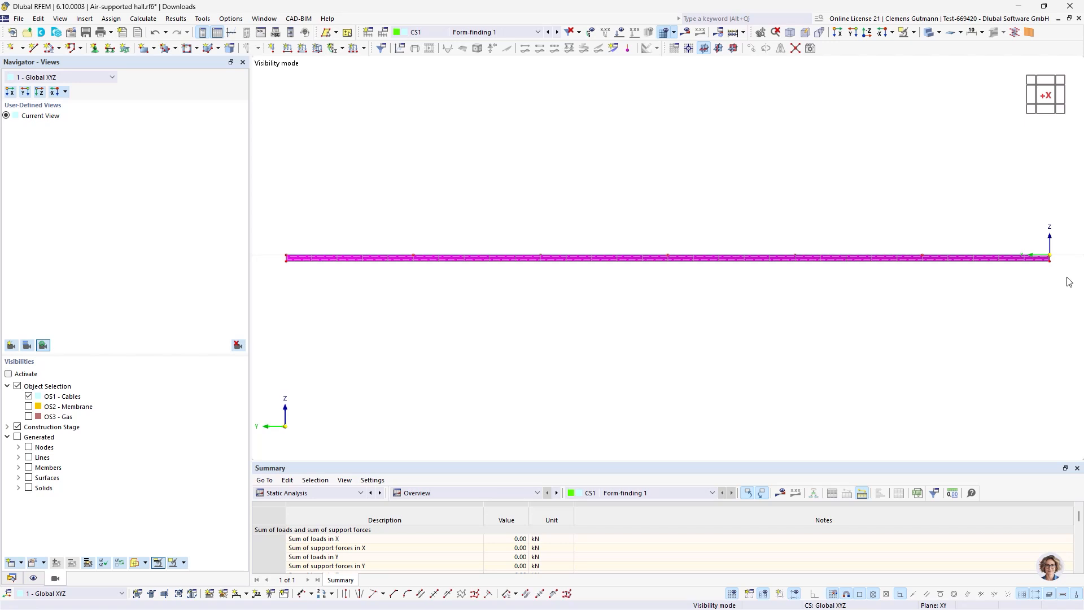
pyautogui.moveTo(1067, 277); pyautogui.dragTo(279, 261)
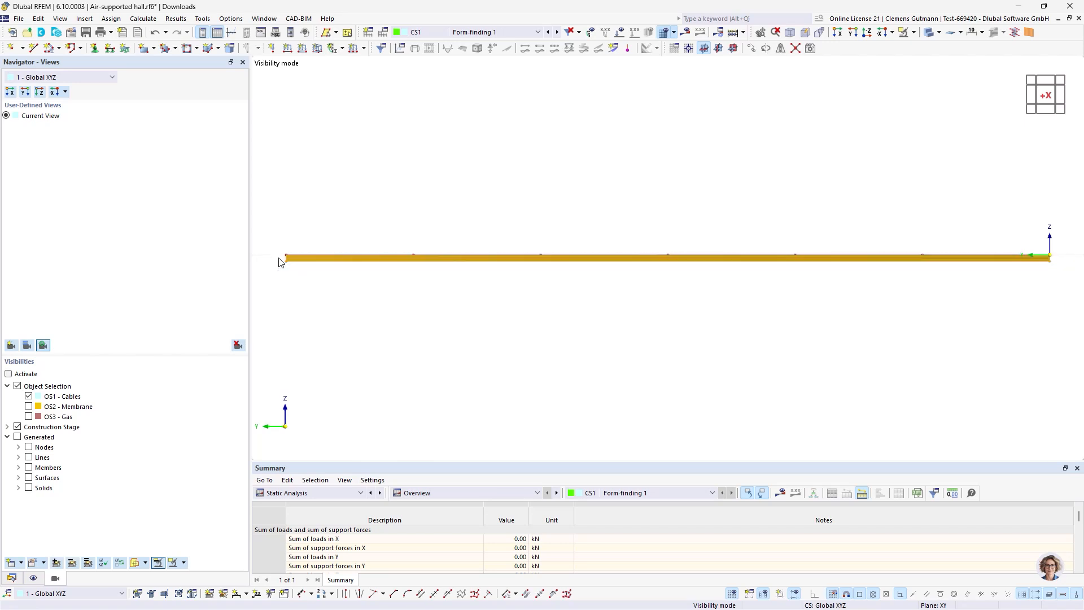
pyautogui.press('Delete')
# Divide the membrane surface with all intersecting lines and check one resulting piece at the corner near the origin
pyautogui.keyDown('ctrl'); pyautogui.moveTo(586, 176); pyautogui.dragTo(434, 272, button='middle'); pyautogui.keyUp('ctrl')
pyautogui.scroll(-5, 515, 246)
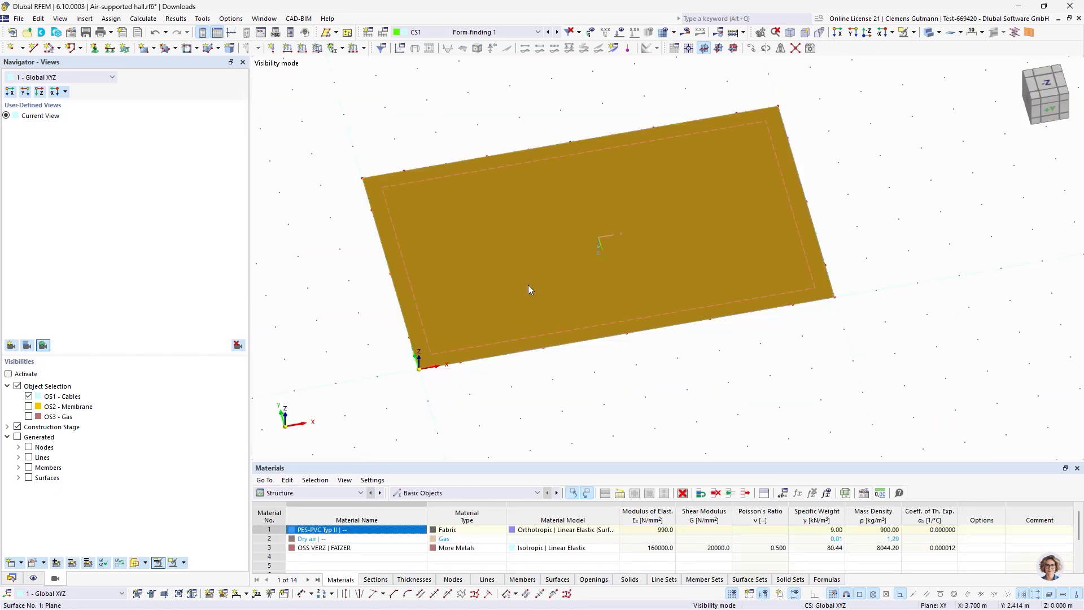
pyautogui.rightClick(499, 299)
pyautogui.moveTo(730, 197)
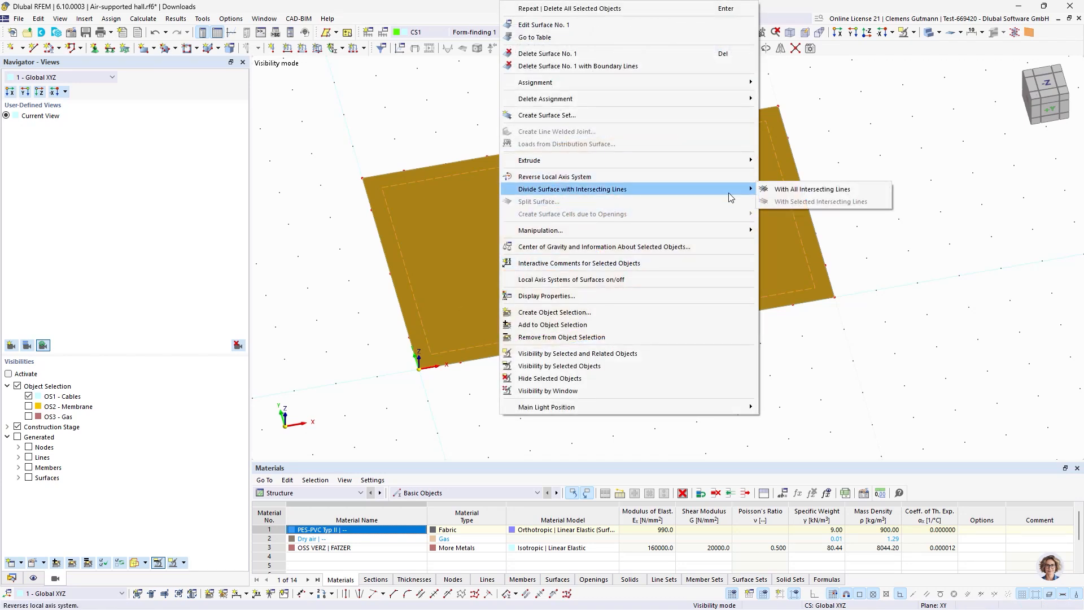
pyautogui.click(803, 192)
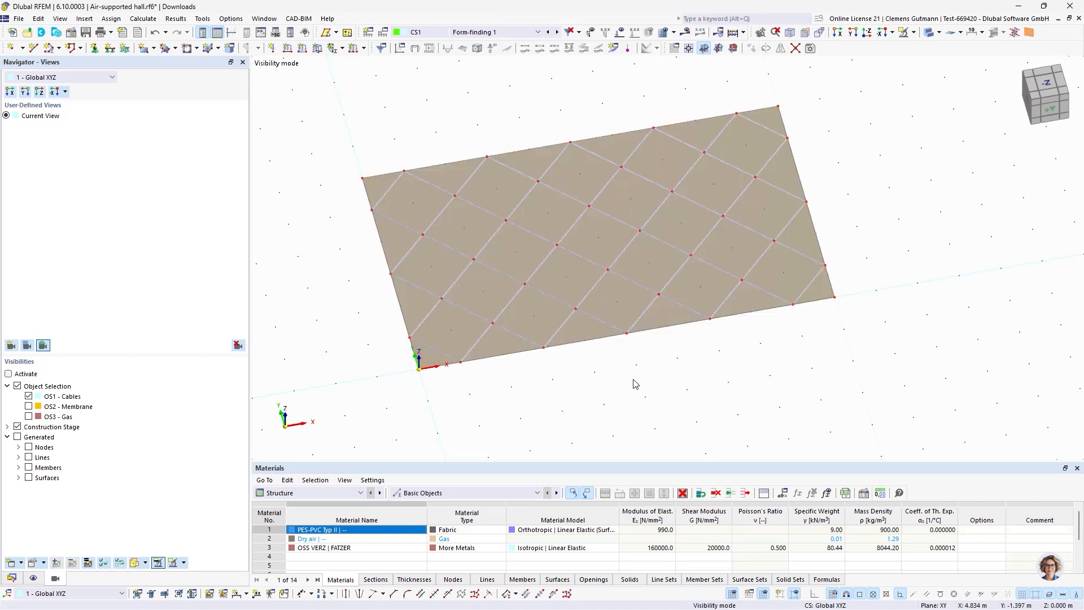
pyautogui.keyDown('ctrl'); pyautogui.moveTo(657, 367); pyautogui.dragTo(642, 404, button='middle'); pyautogui.keyUp('ctrl')
pyautogui.scroll(2, 466, 336)
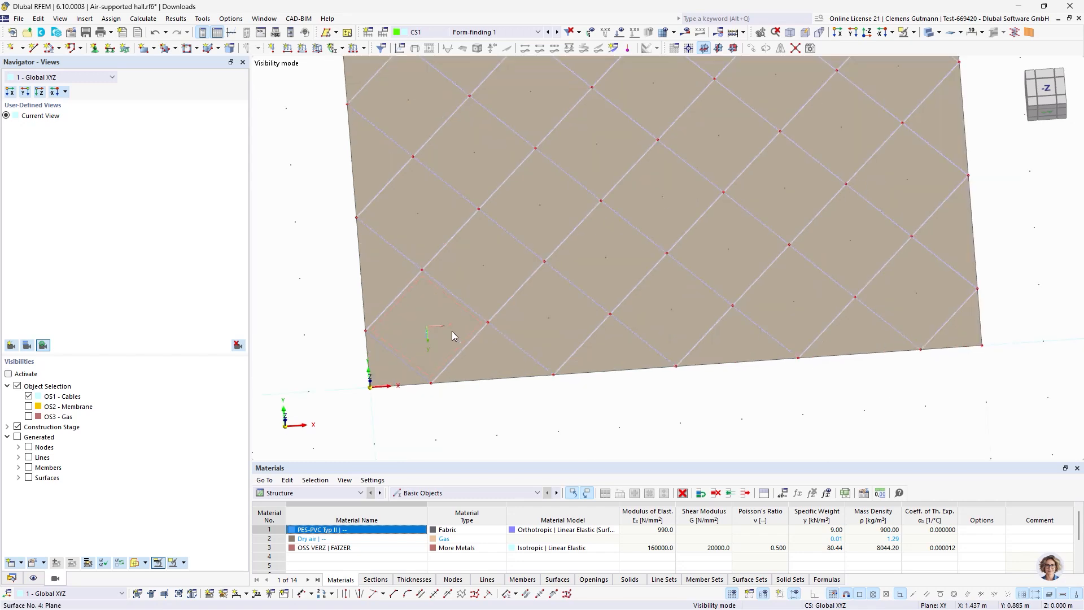
pyautogui.click(408, 372)
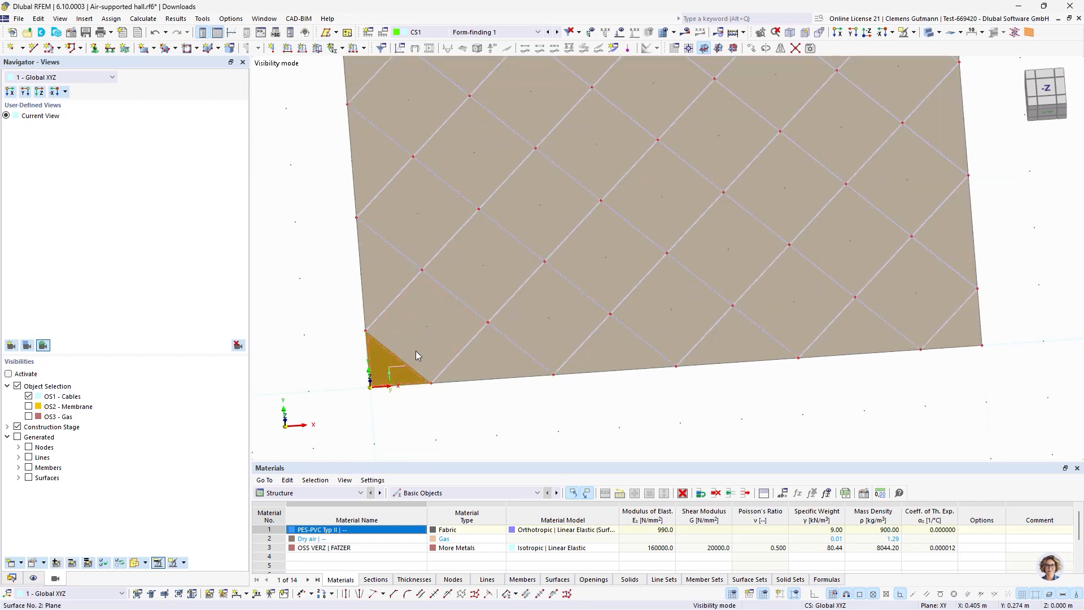
pyautogui.click(498, 404)
# Start extruding all divided membrane surfaces (2-40) into solids with a height of 0.050 m
pyautogui.scroll(-3, 513, 368)
pyautogui.moveTo(381, 131); pyautogui.dragTo(832, 400)
pyautogui.rightClick(564, 301)
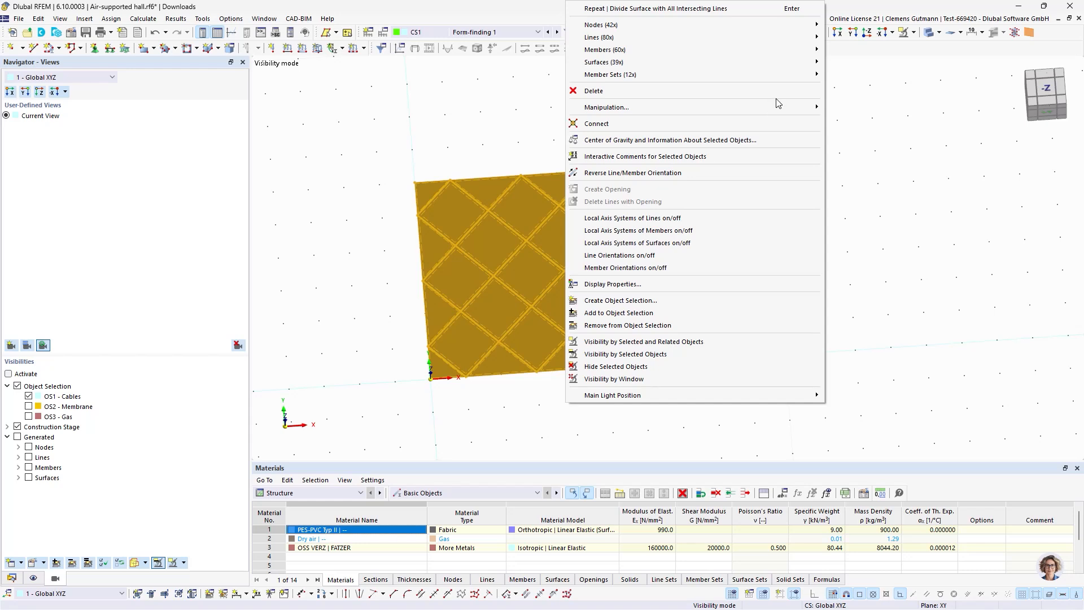
pyautogui.moveTo(812, 67)
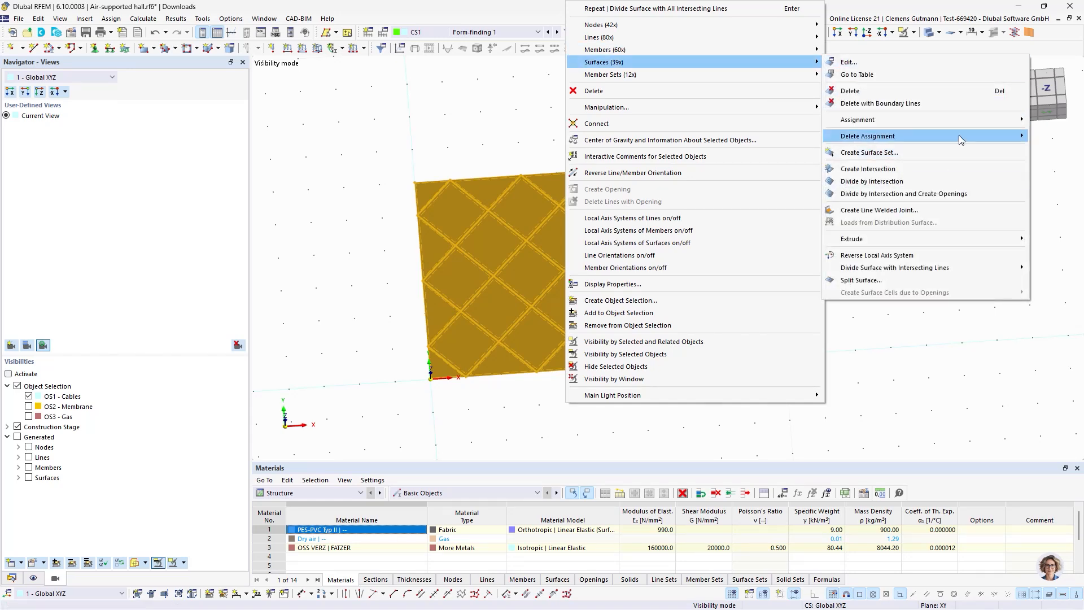
pyautogui.moveTo(980, 239)
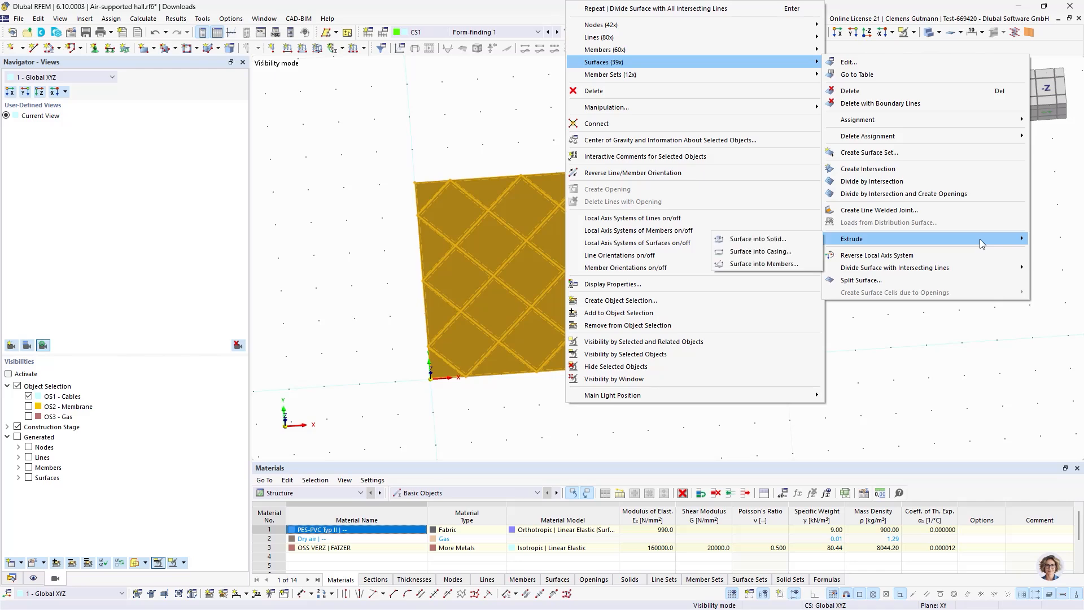
pyautogui.click(758, 239)
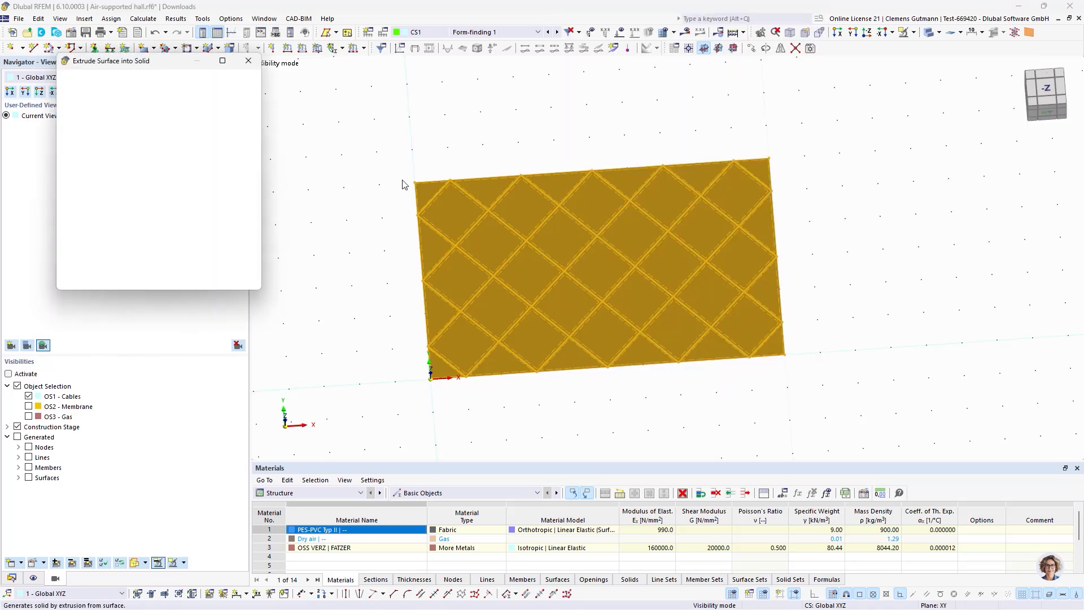
pyautogui.press('Tab')
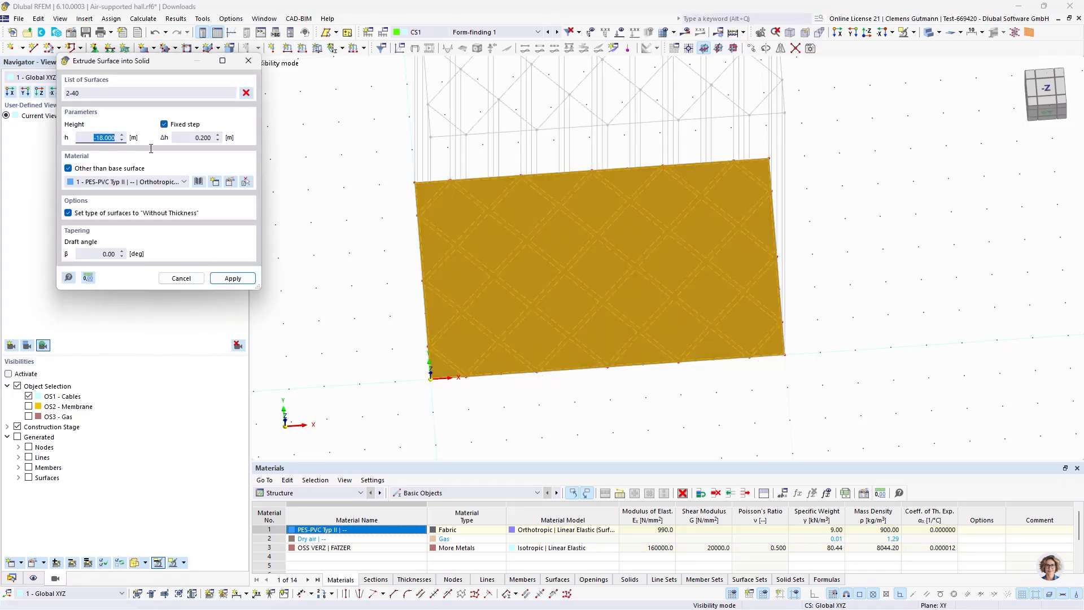
pyautogui.press('Tab')
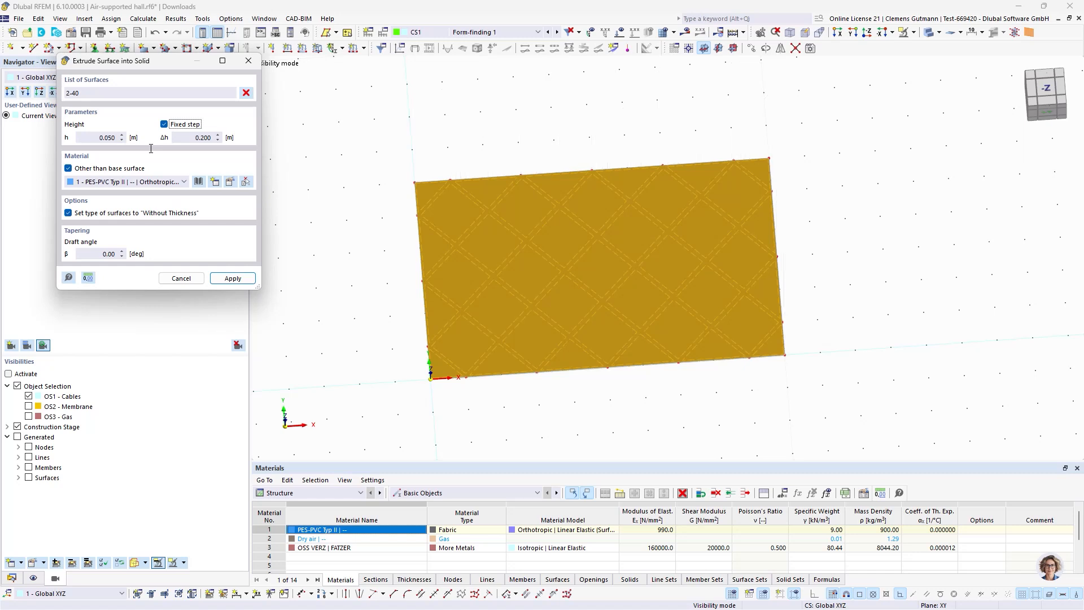
# Apply the extrusion with Dry air as the solid material and without converting surfaces to "Without Thickness"
pyautogui.click(158, 181)
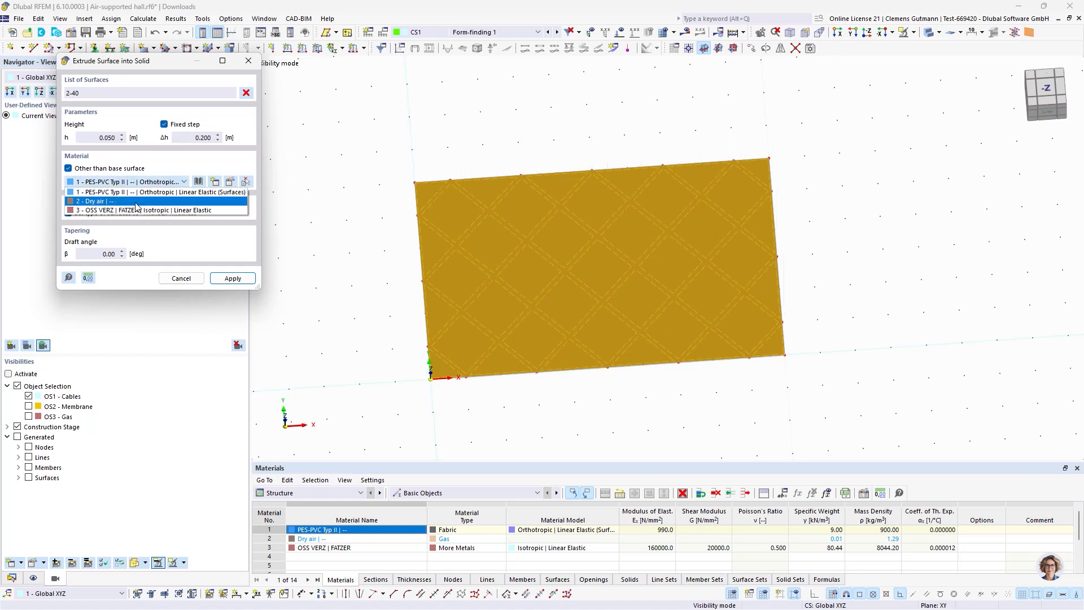
pyautogui.click(144, 202)
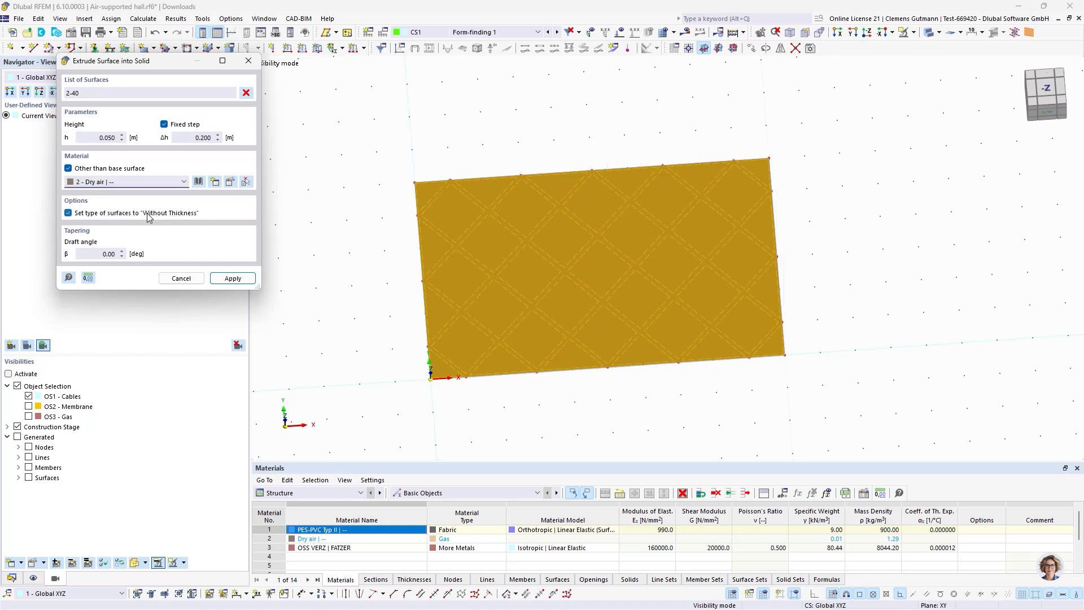
pyautogui.press('Tab')
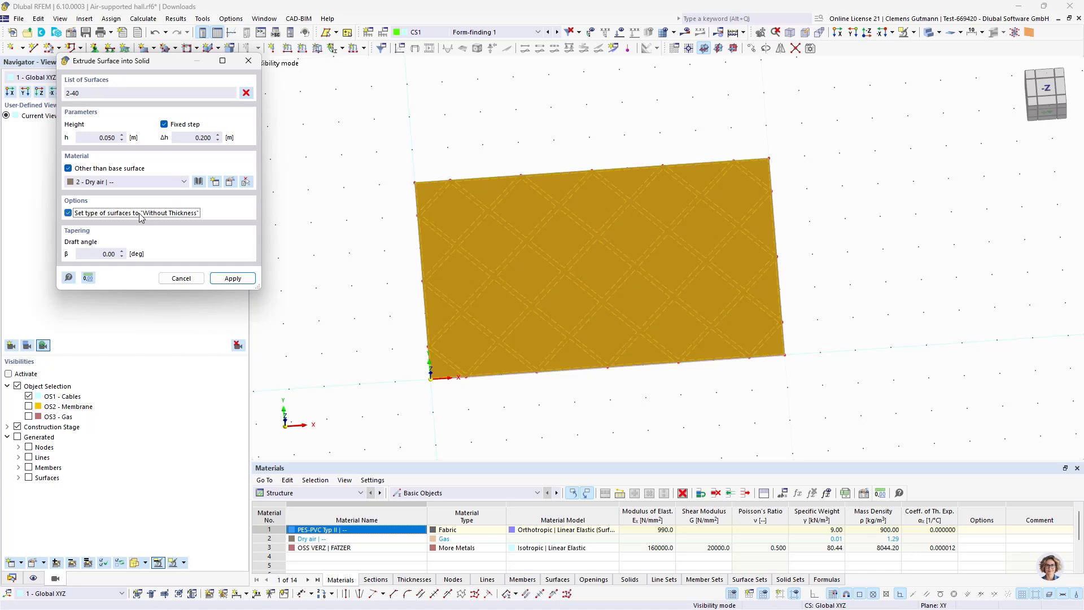
pyautogui.click(232, 279)
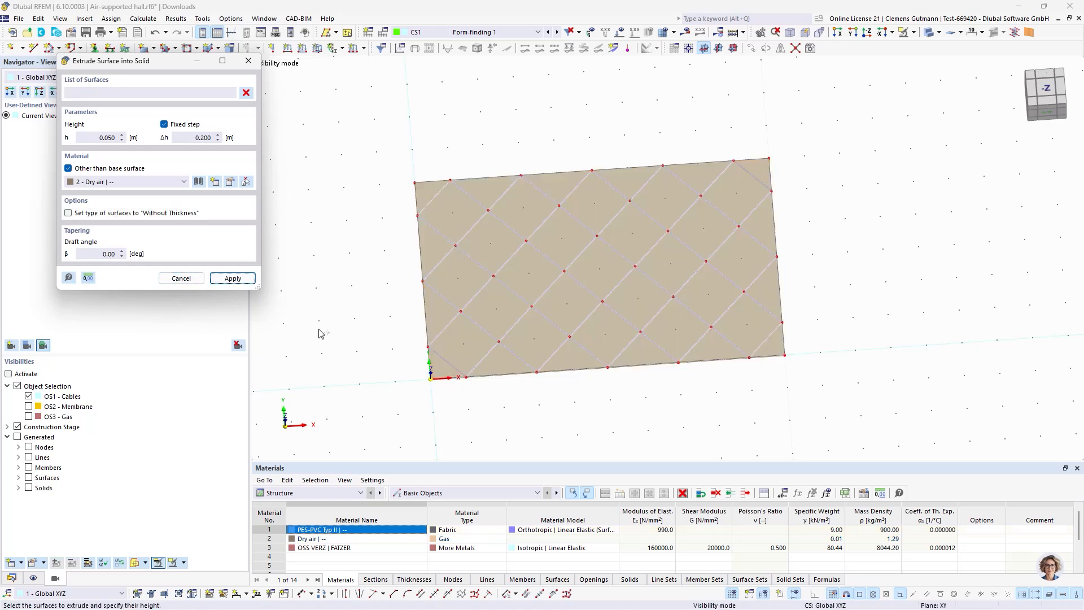
pyautogui.click(250, 67)
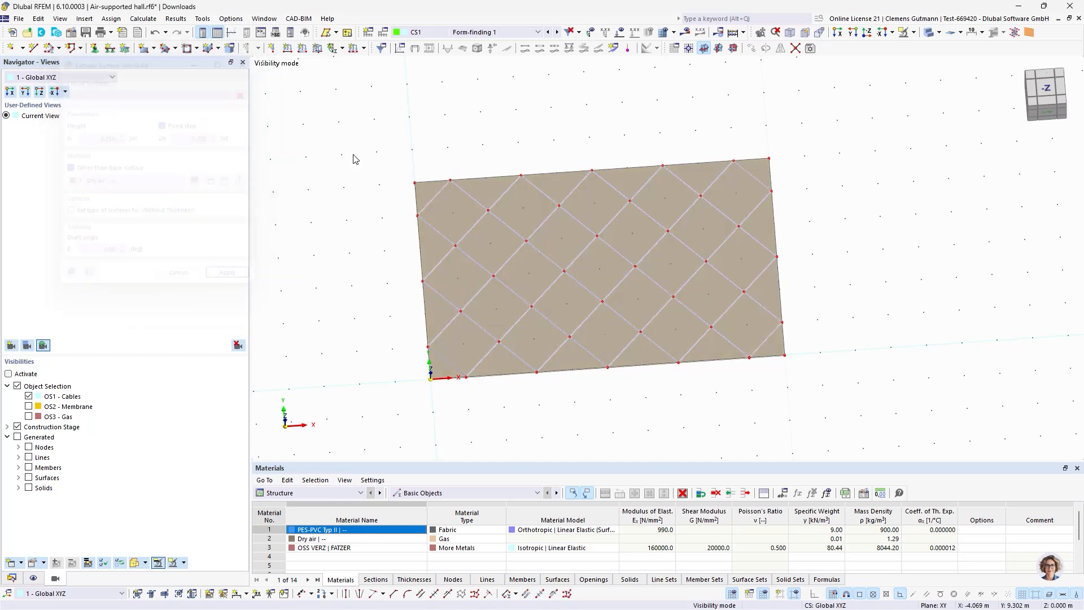
# Change the type of all extruded solids 1-39 from Standard to Gas
pyautogui.scroll(3, 454, 406)
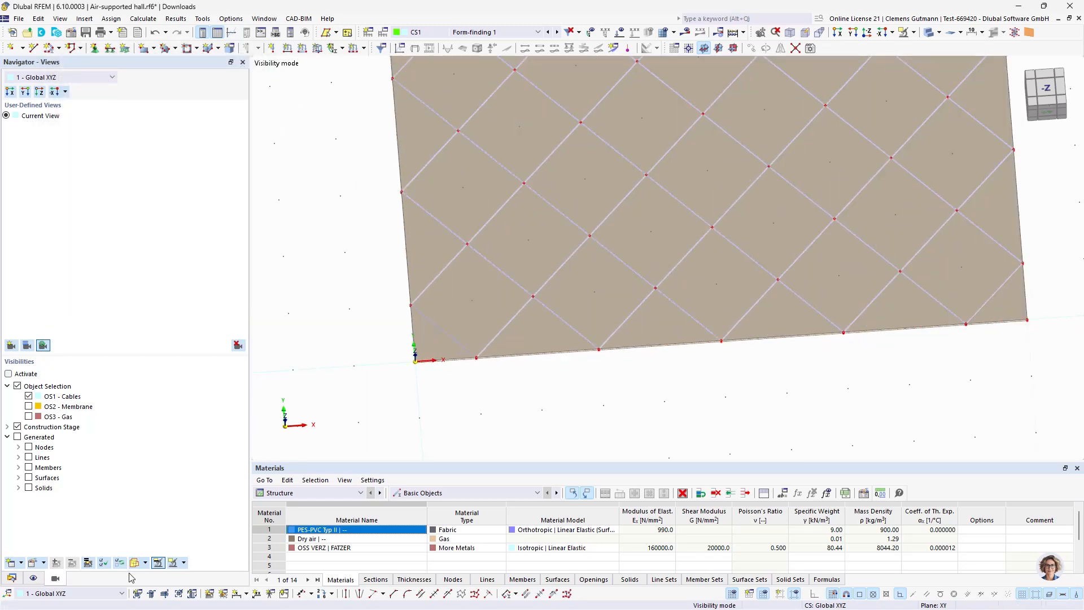
pyautogui.click(14, 578)
pyautogui.scroll(10, 45, 209)
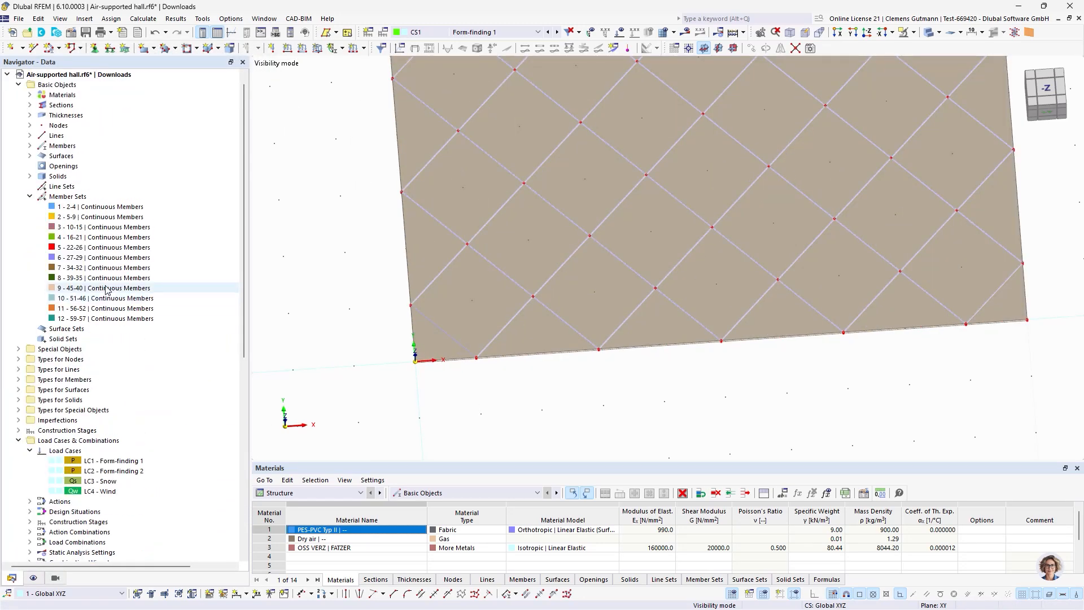
pyautogui.click(30, 186)
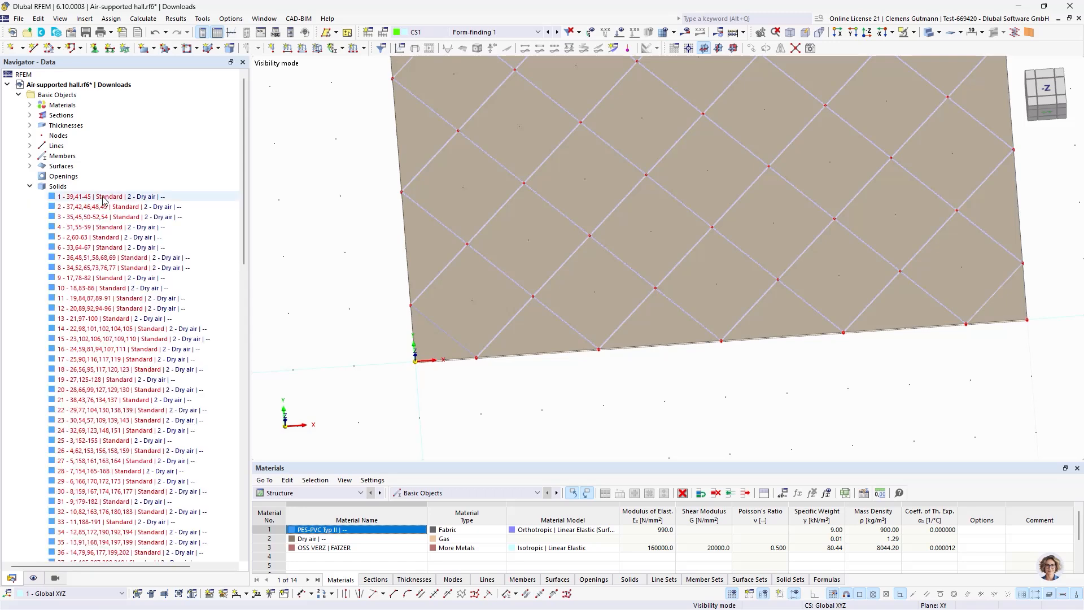
pyautogui.click(104, 197)
pyautogui.scroll(-6, 126, 348)
pyautogui.keyDown('shift'); pyautogui.click(97, 400); pyautogui.keyUp('shift')
pyautogui.rightClick(99, 401)
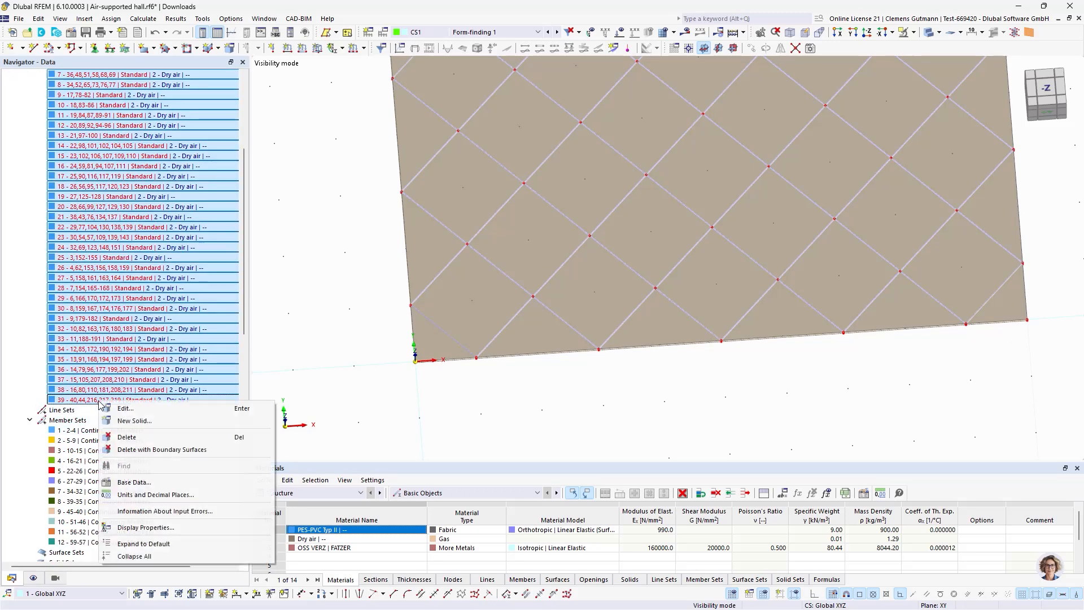
pyautogui.click(123, 410)
pyautogui.click(308, 155)
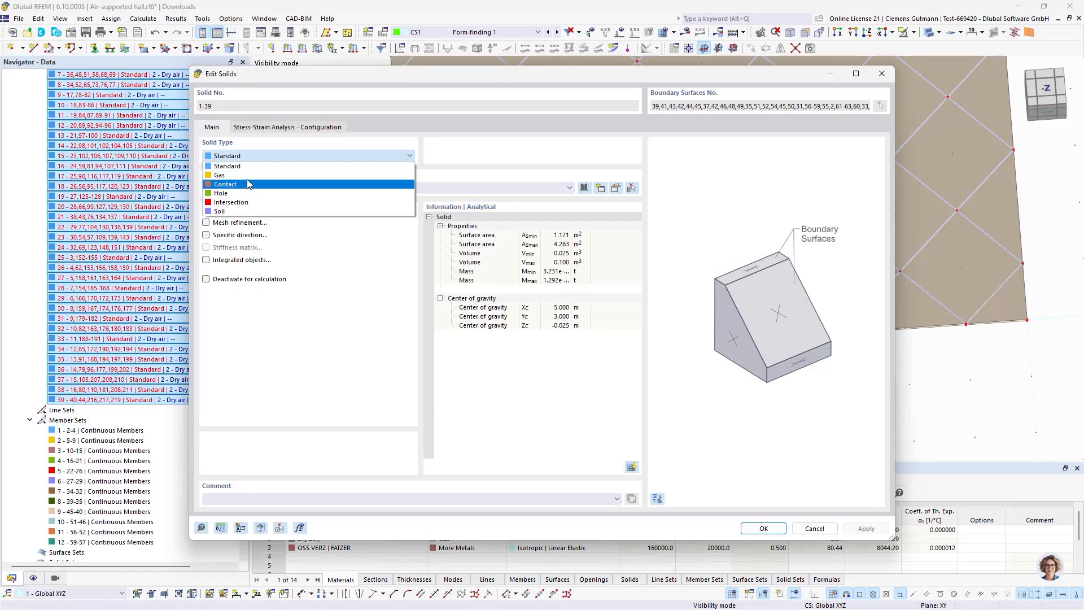
pyautogui.click(237, 182)
pyautogui.click(772, 528)
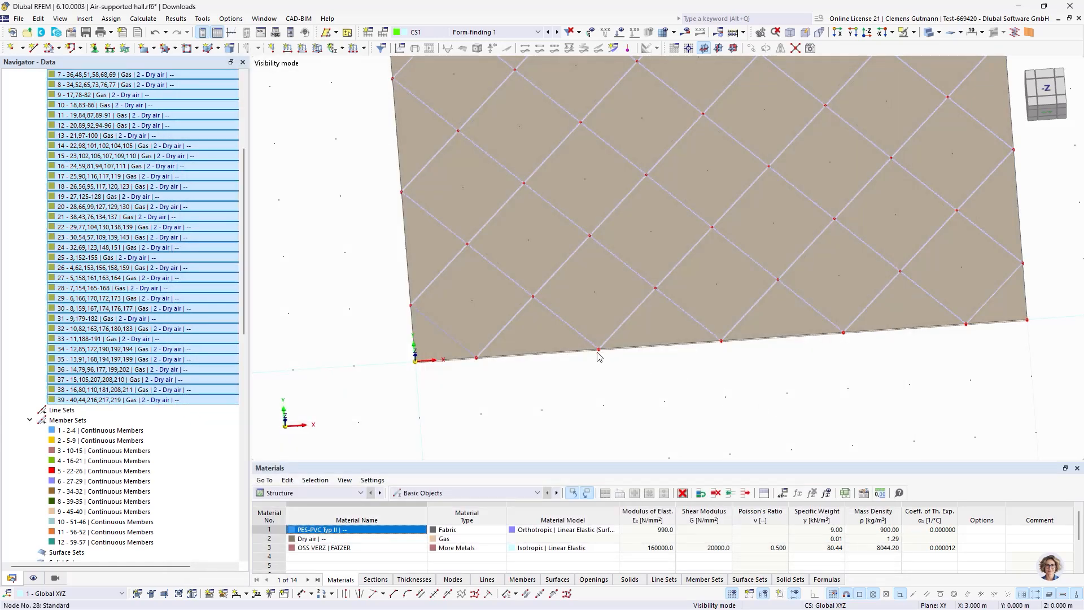
# Change the stiffness type of all bottom and vertical surfaces of the extruded gas solids, leaving out the top membrane, to Without Thickness
pyautogui.keyDown('ctrl'); pyautogui.moveTo(597, 355); pyautogui.dragTo(524, 361, button='middle'); pyautogui.keyUp('ctrl')
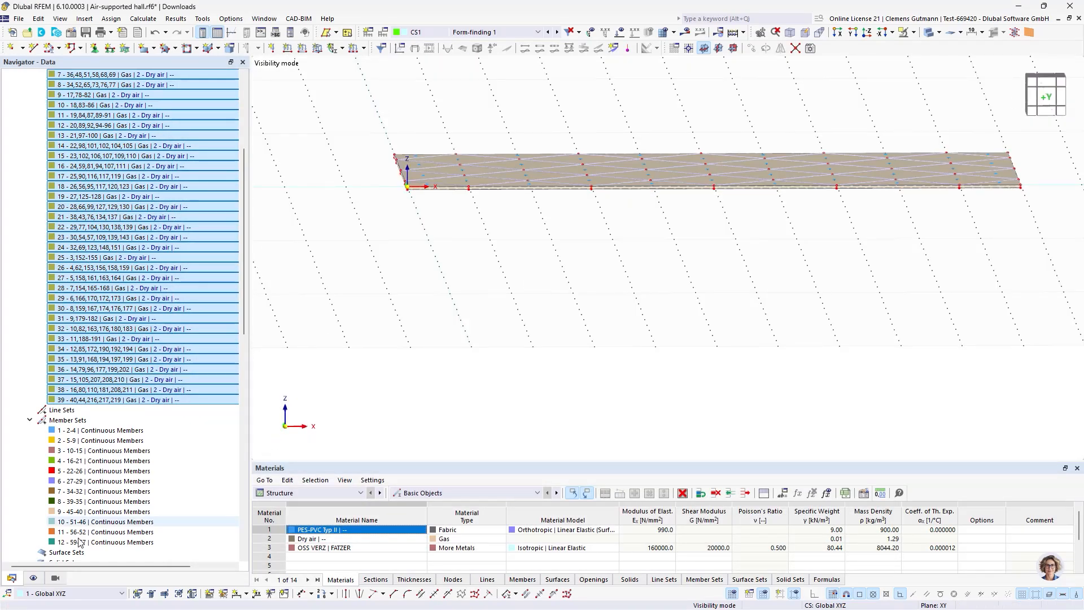
pyautogui.scroll(5, 127, 351)
pyautogui.scroll(1, 127, 351)
pyautogui.click(29, 186)
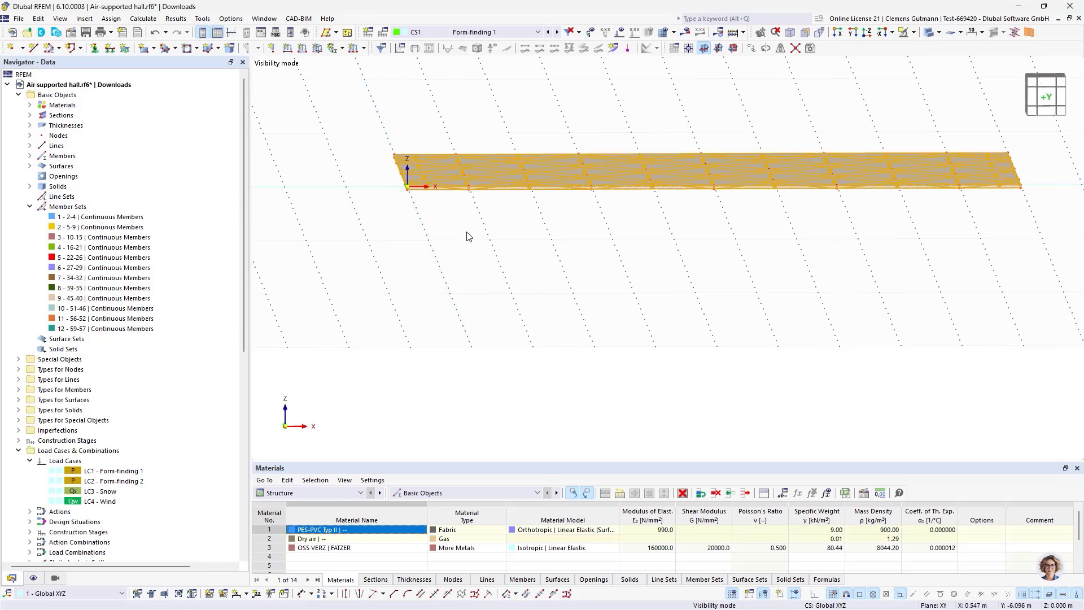
pyautogui.click(1046, 97)
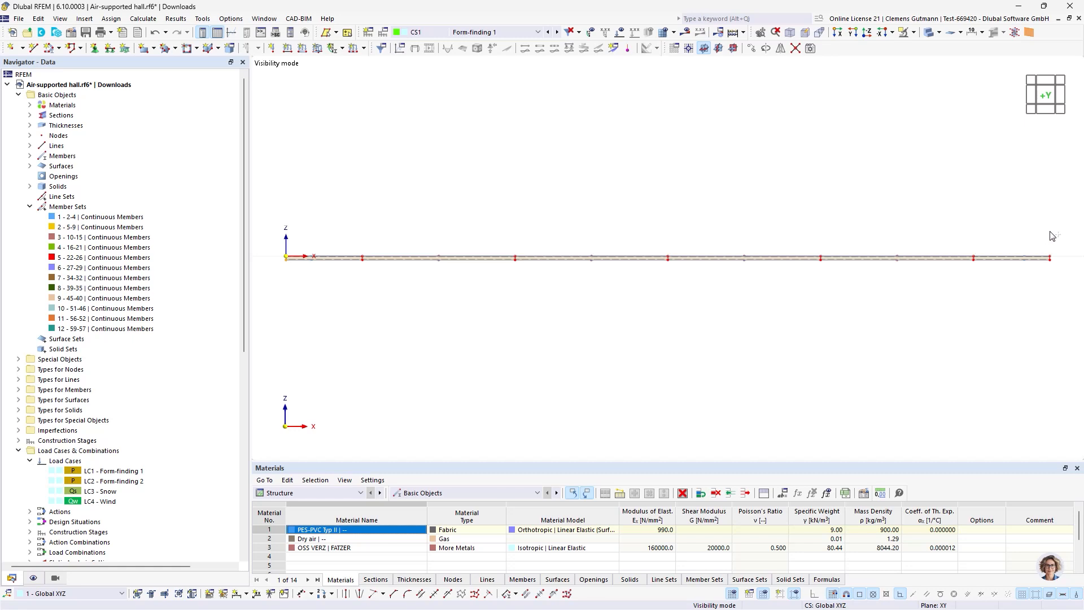
pyautogui.moveTo(1051, 235); pyautogui.dragTo(1054, 284)
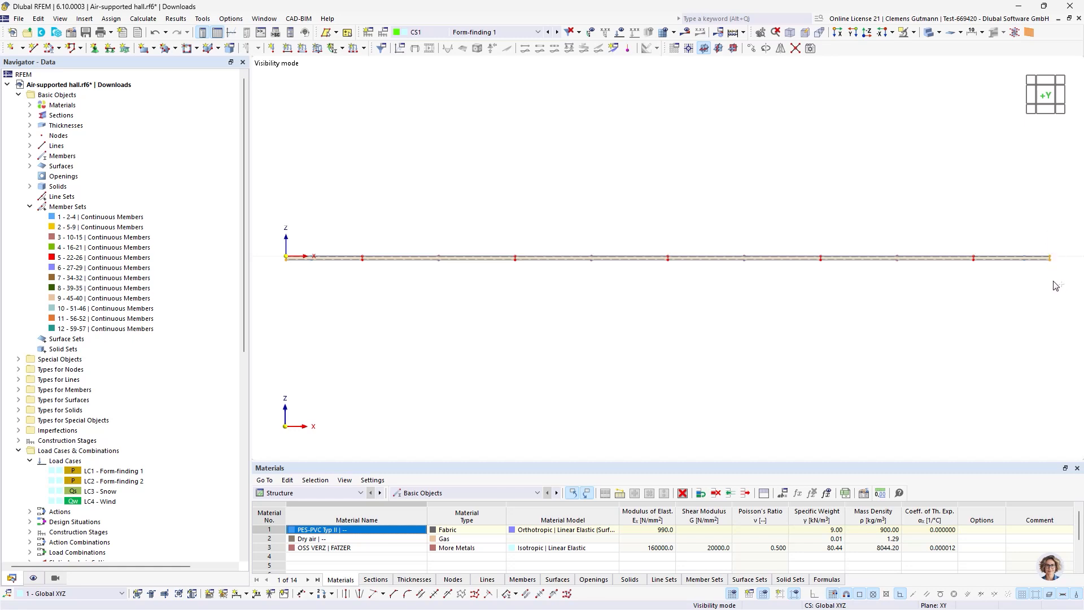
pyautogui.click(920, 202)
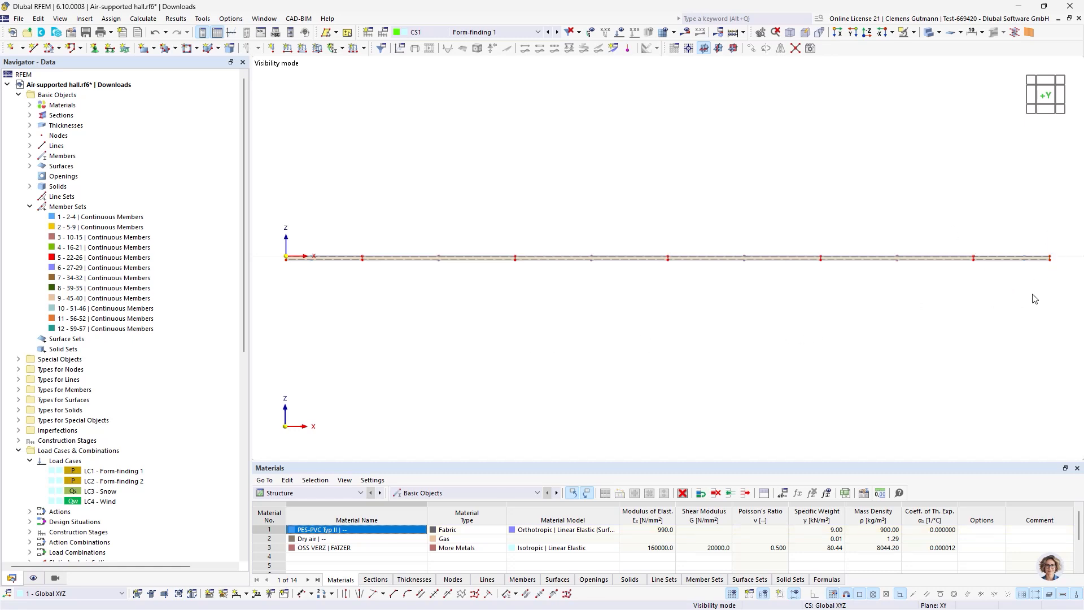
pyautogui.moveTo(1060, 292); pyautogui.dragTo(269, 261)
pyautogui.scroll(5, 294, 260)
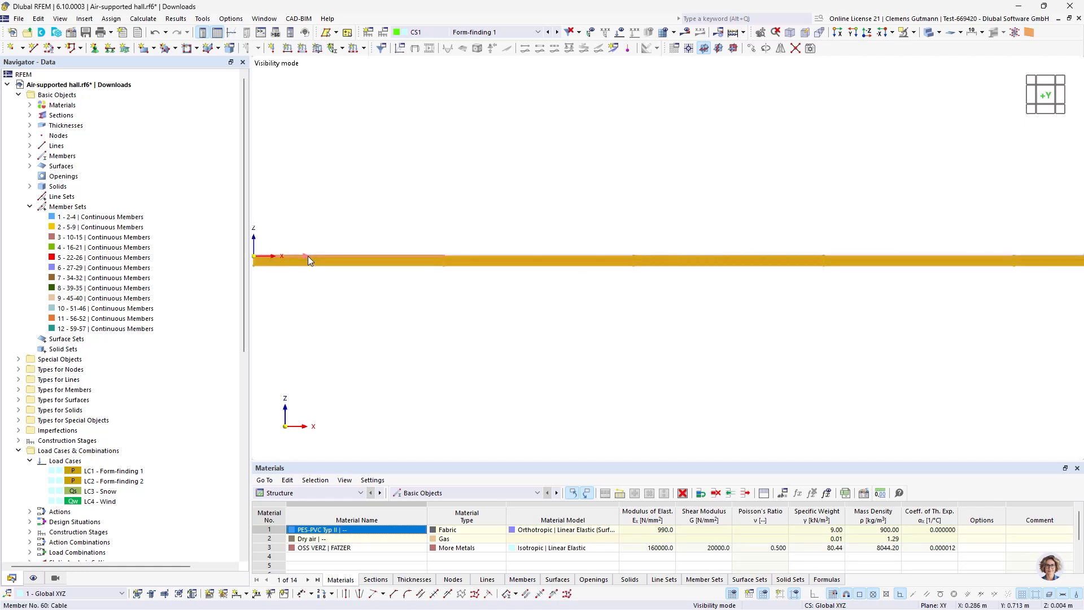
pyautogui.rightClick(317, 261)
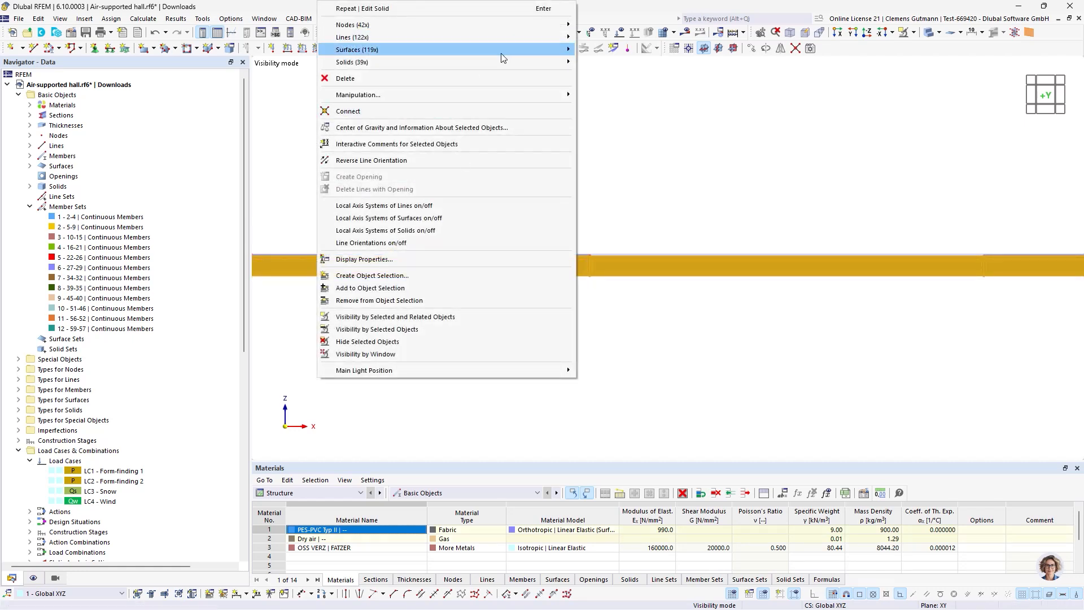
pyautogui.moveTo(502, 49)
pyautogui.click(605, 51)
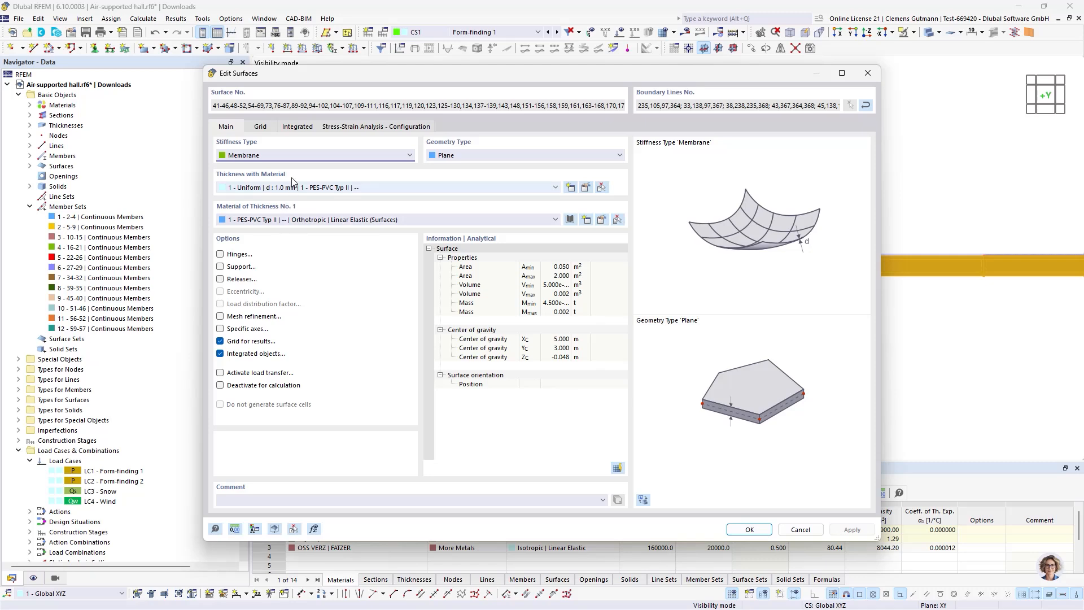
pyautogui.click(294, 156)
pyautogui.click(294, 172)
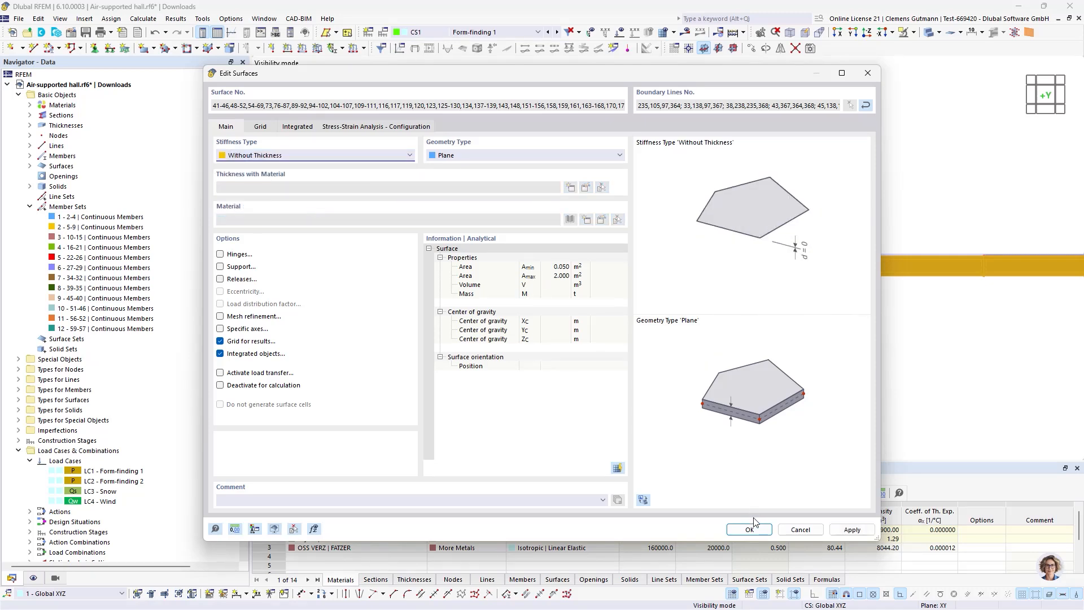
pyautogui.press('Return')
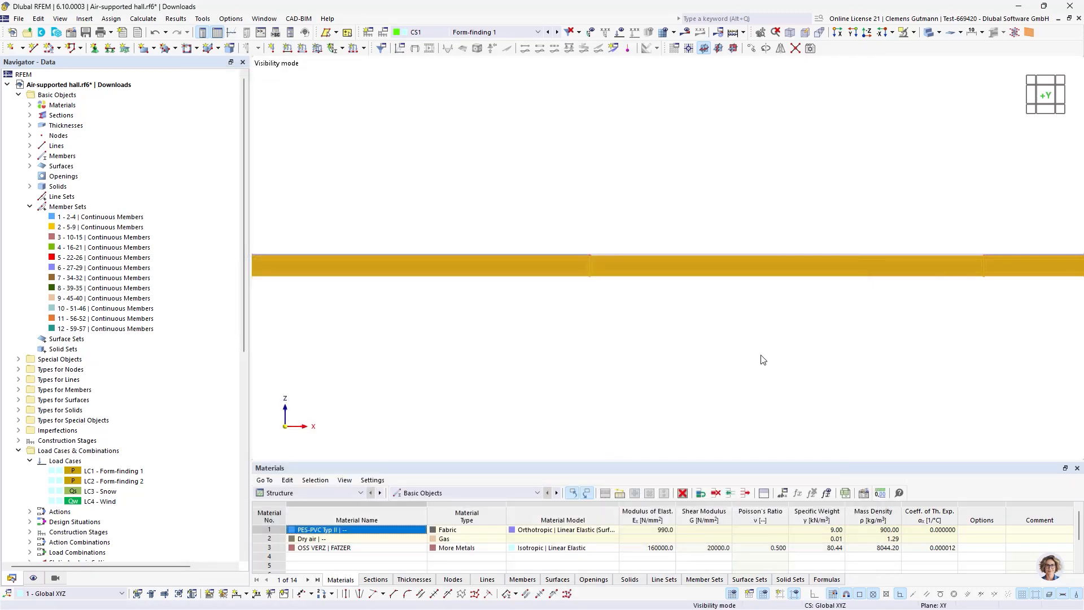
# Activate the support option for the bottom and outer side surfaces of the gas solids and assign the surface support to them
pyautogui.scroll(3, 760, 319)
pyautogui.scroll(-2, 480, 308)
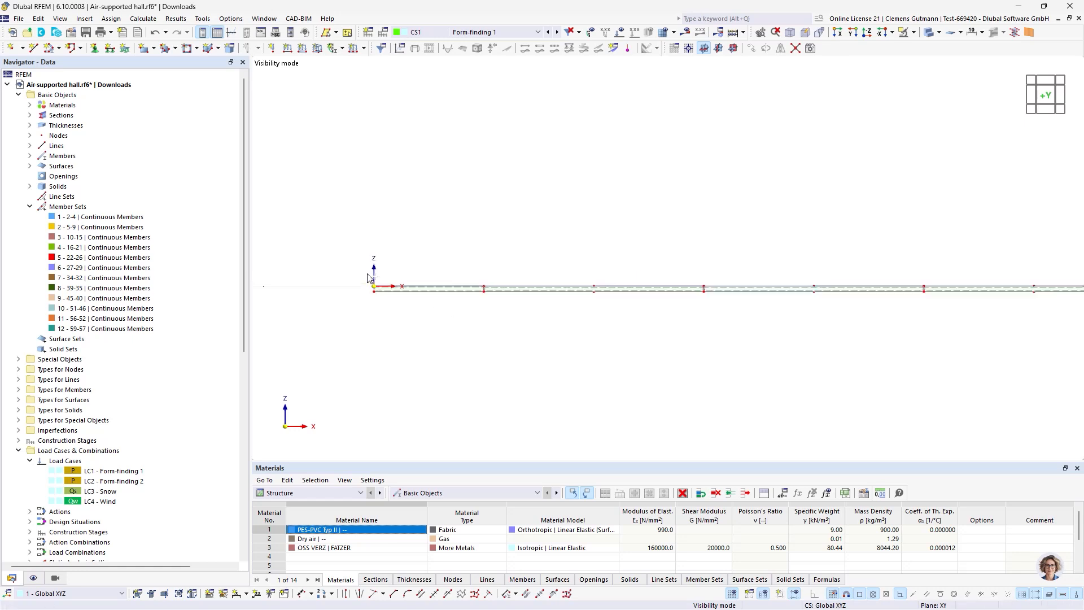
pyautogui.moveTo(351, 254); pyautogui.dragTo(380, 315)
pyautogui.scroll(-4, 352, 320)
pyautogui.scroll(2, 810, 310)
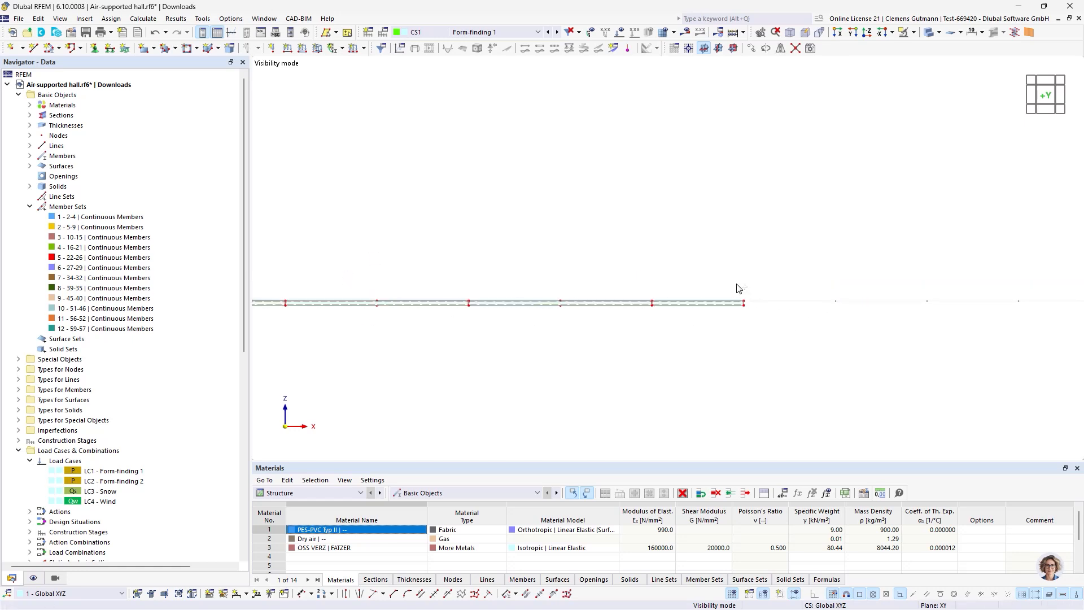
pyautogui.scroll(-2, 460, 303)
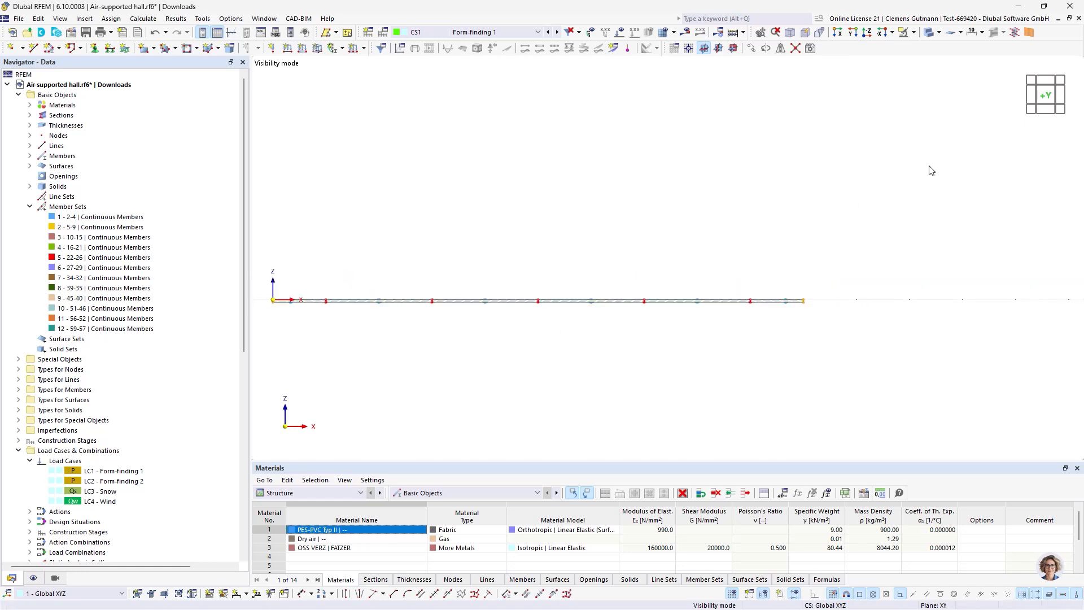
pyautogui.click(1033, 95)
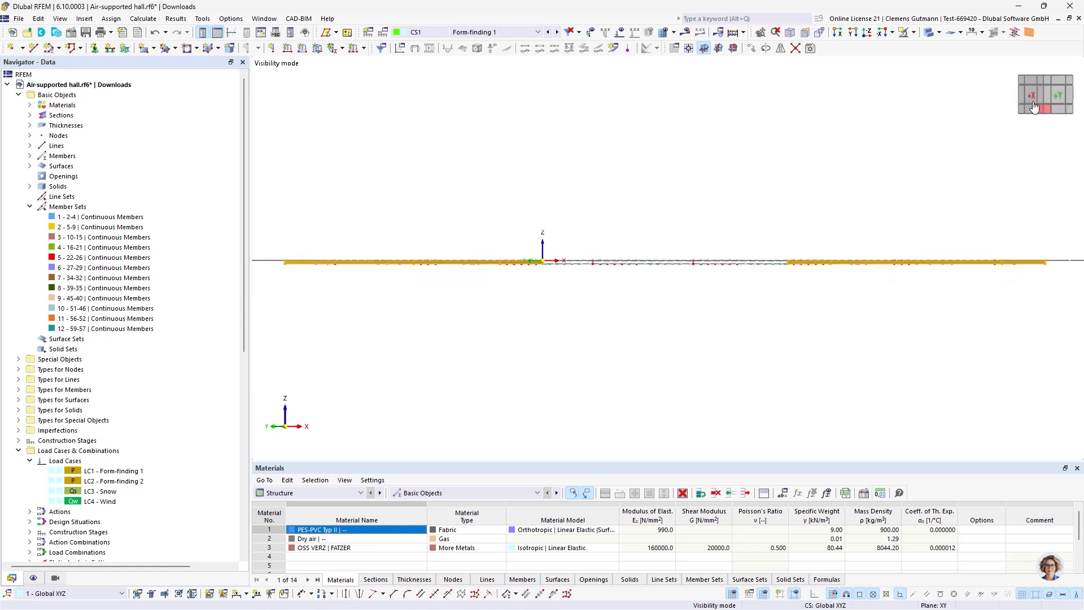
pyautogui.moveTo(274, 231); pyautogui.dragTo(1072, 266)
pyautogui.scroll(5, 876, 258)
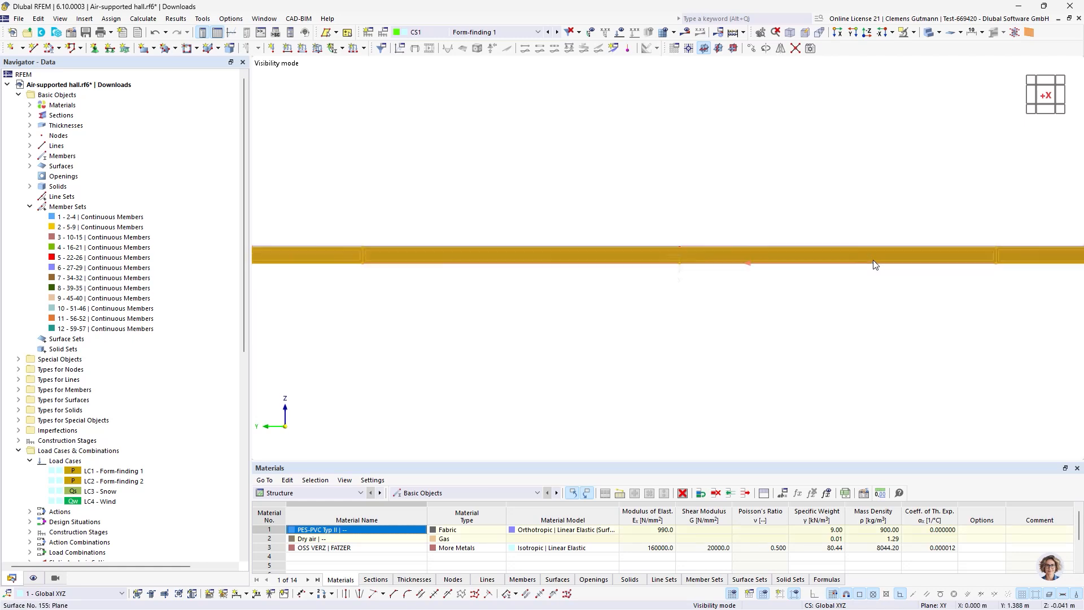
pyautogui.rightClick(872, 260)
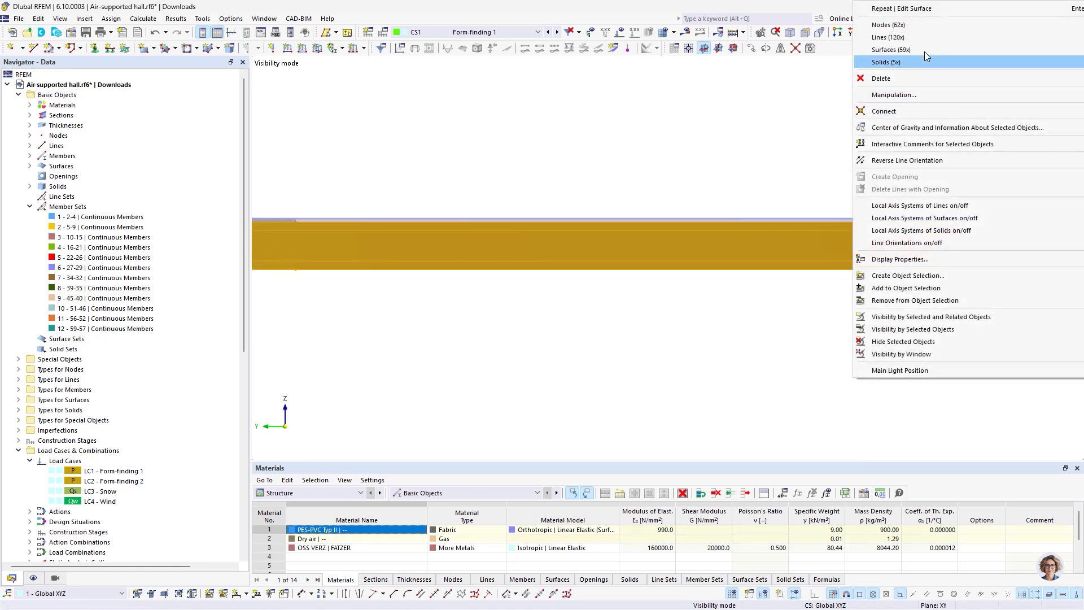
pyautogui.moveTo(923, 51)
pyautogui.click(755, 50)
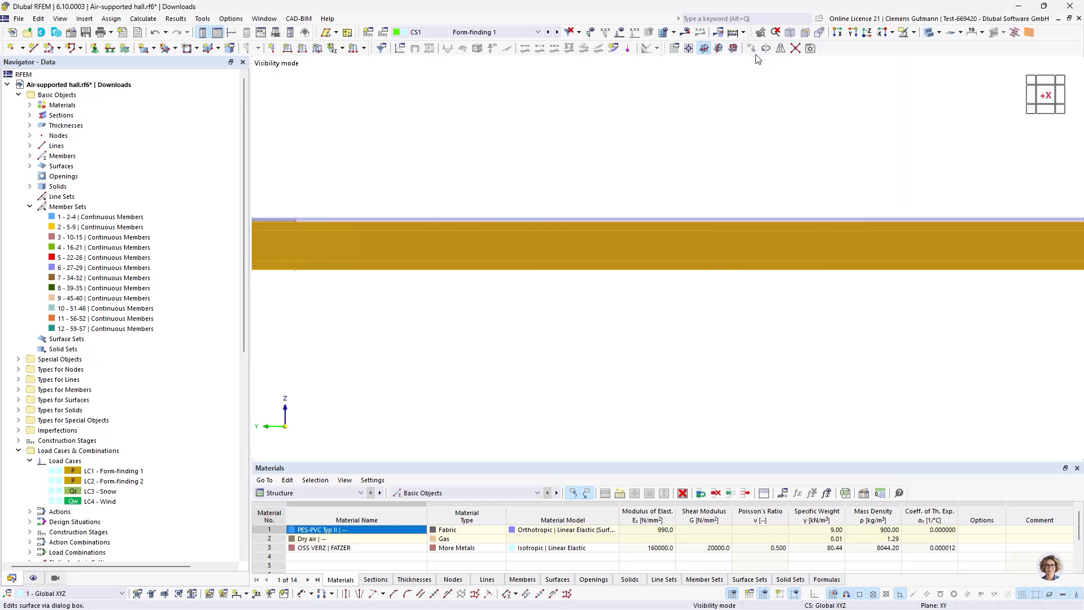
pyautogui.click(296, 156)
pyautogui.click(285, 200)
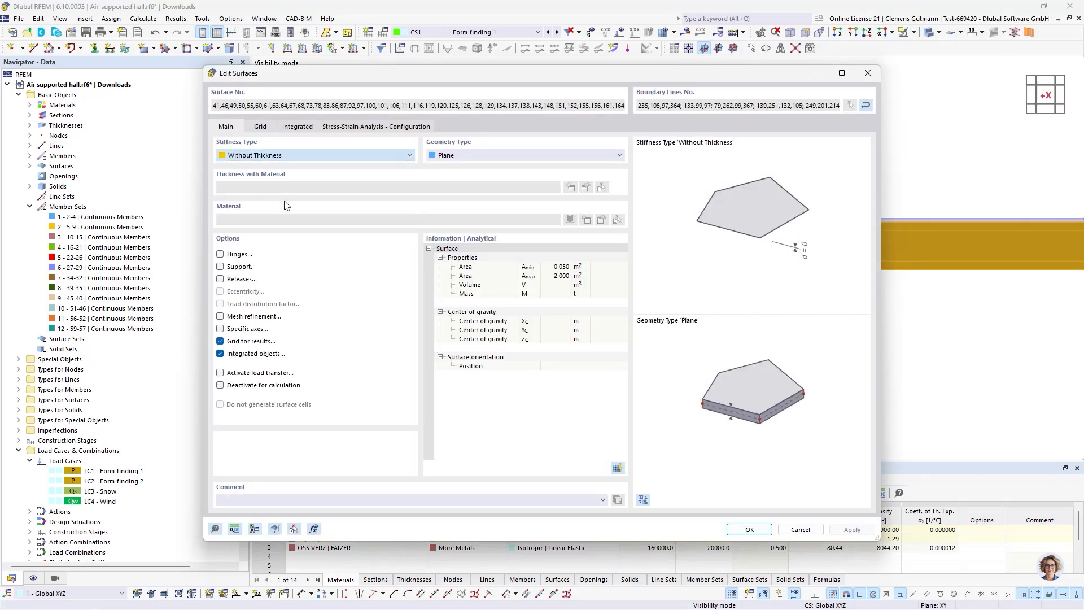
pyautogui.click(261, 127)
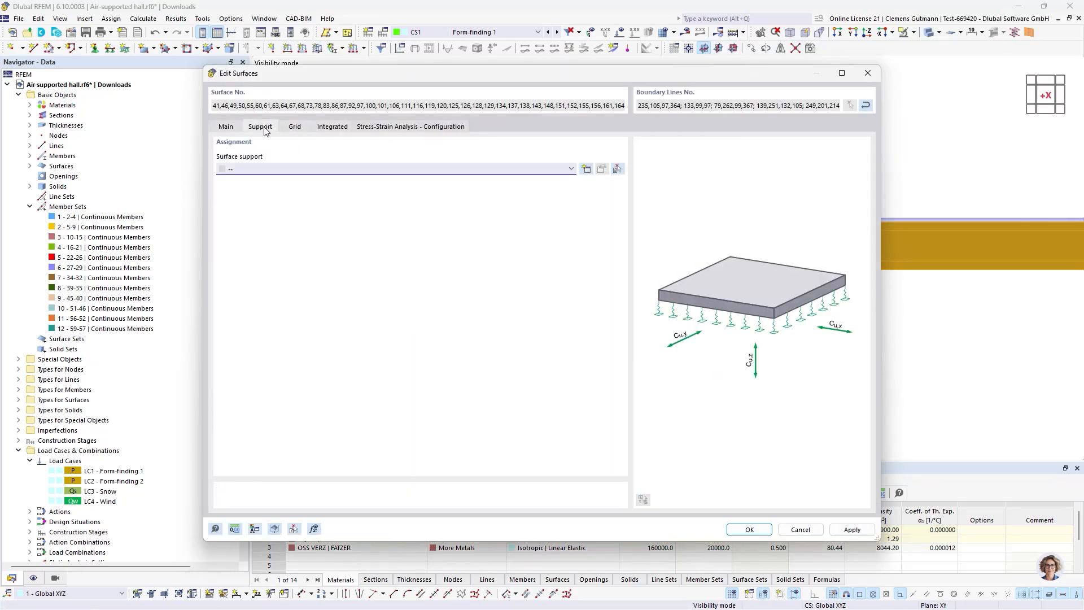
pyautogui.click(275, 173)
pyautogui.click(270, 187)
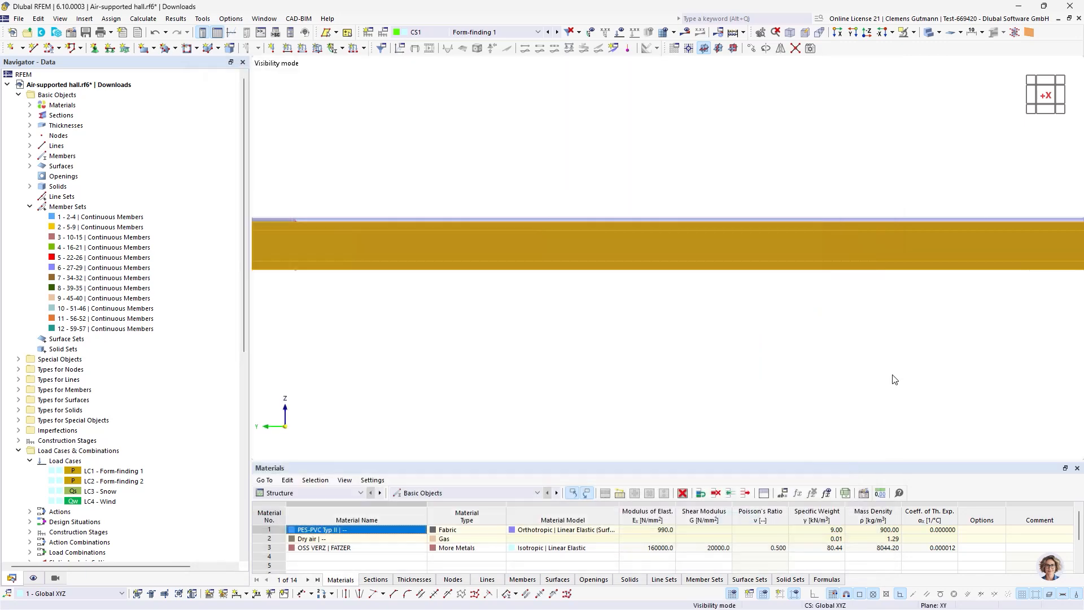
# Show the whole model from above in the -Z view as a Wireframe Model
pyautogui.scroll(-4, 559, 229)
pyautogui.keyDown('ctrl'); pyautogui.moveTo(746, 227); pyautogui.dragTo(802, 205, button='middle'); pyautogui.keyUp('ctrl')
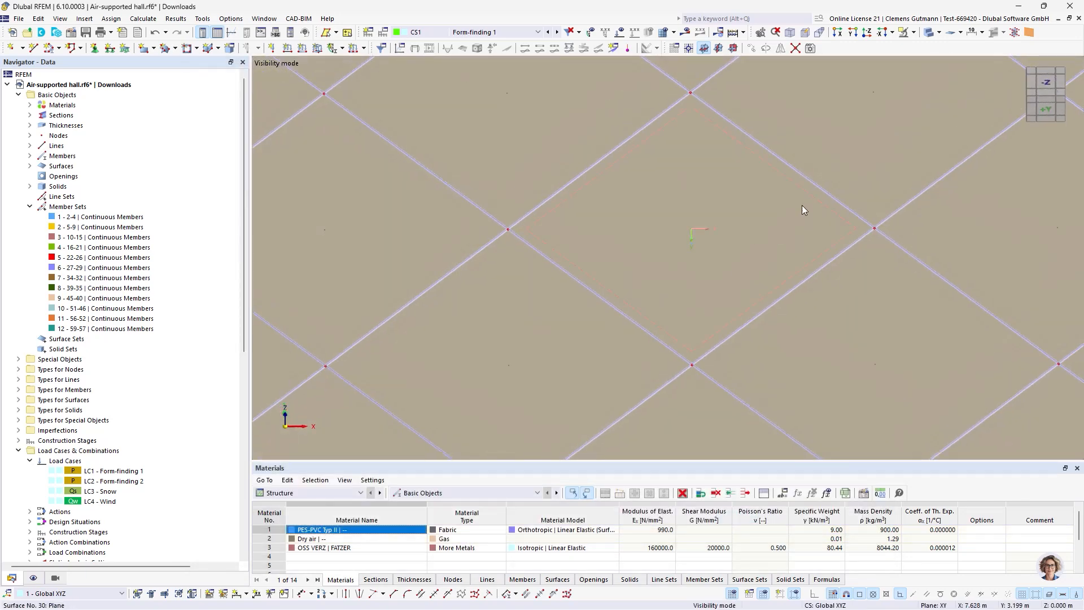
pyautogui.scroll(-3, 802, 205)
pyautogui.click(1045, 86)
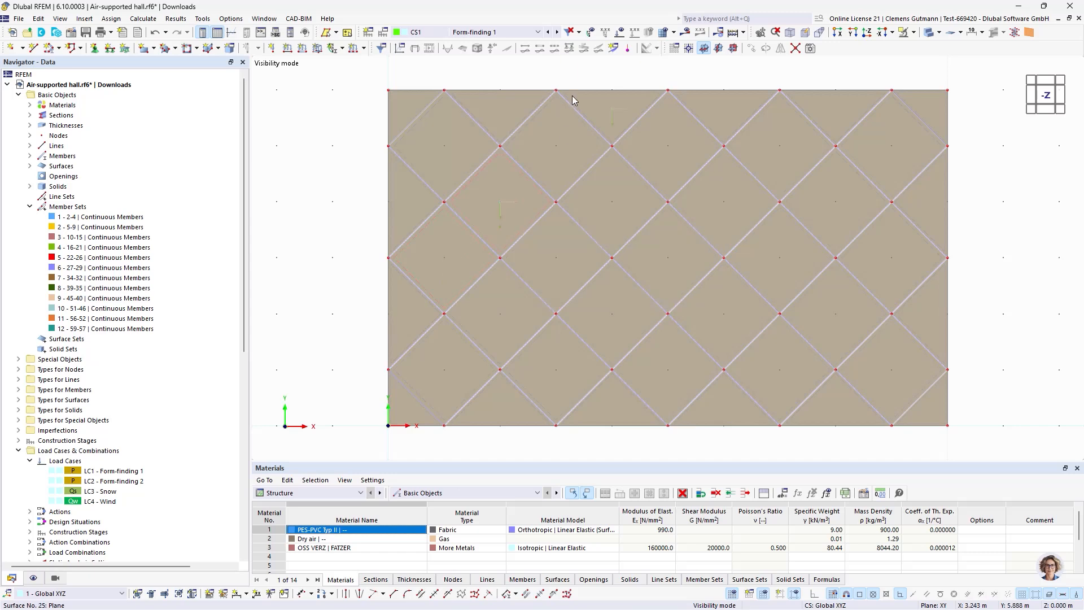
pyautogui.click(940, 32)
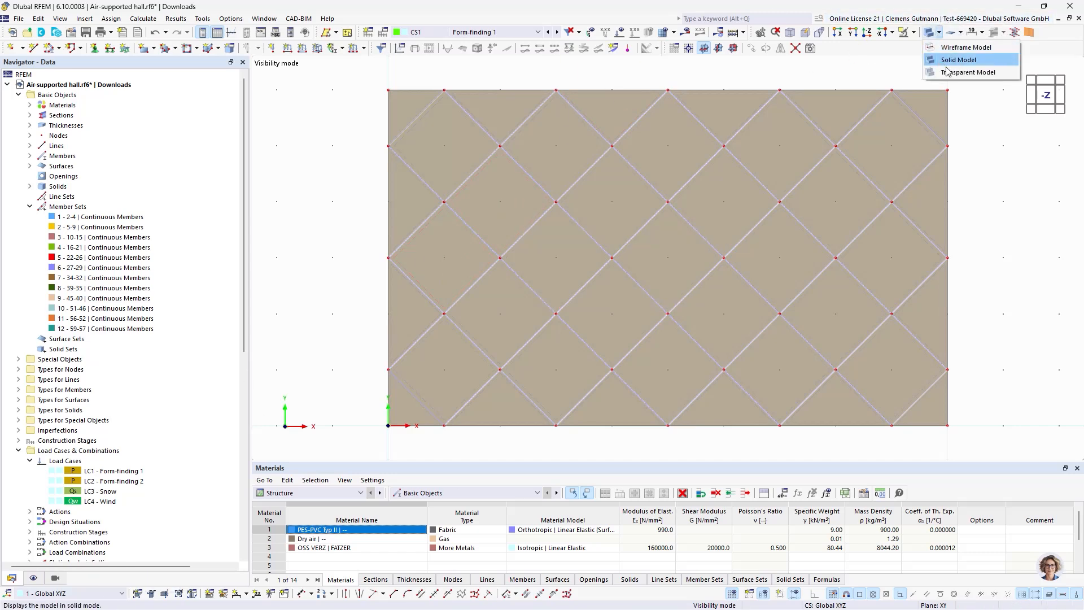
pyautogui.click(965, 48)
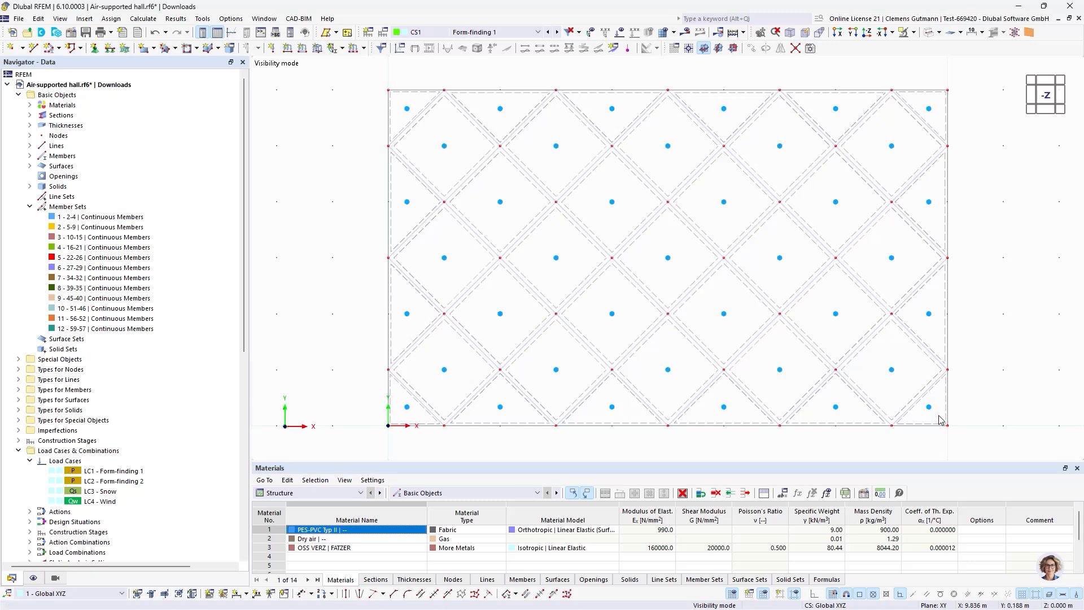
# Select the surfaces across the hall's plan, open them for editing together and activate specific axes for them
pyautogui.moveTo(940, 422); pyautogui.dragTo(417, 130)
pyautogui.rightClick(409, 117)
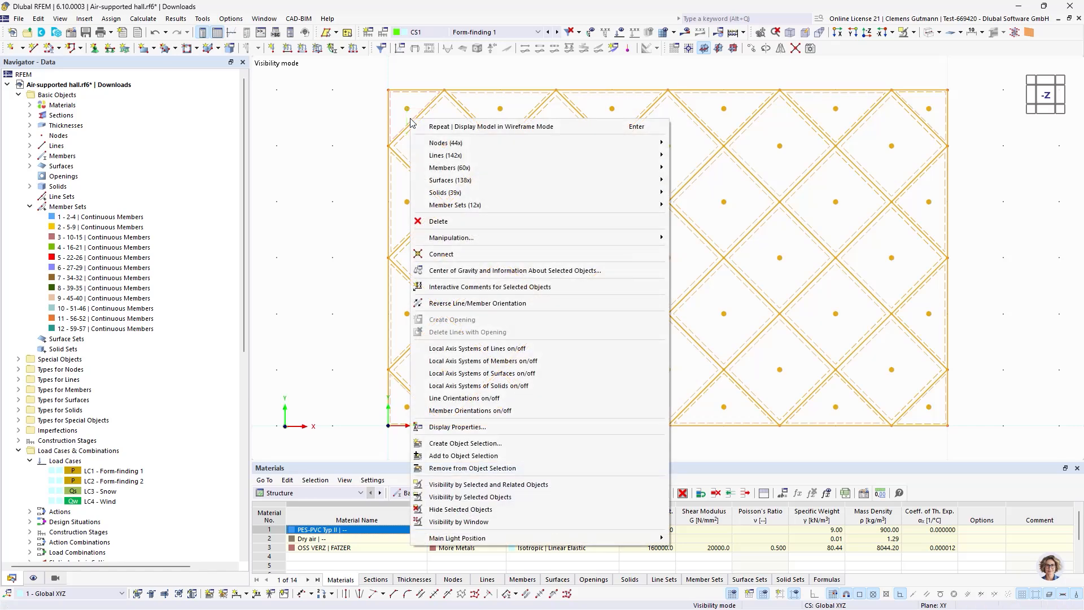
pyautogui.moveTo(605, 180)
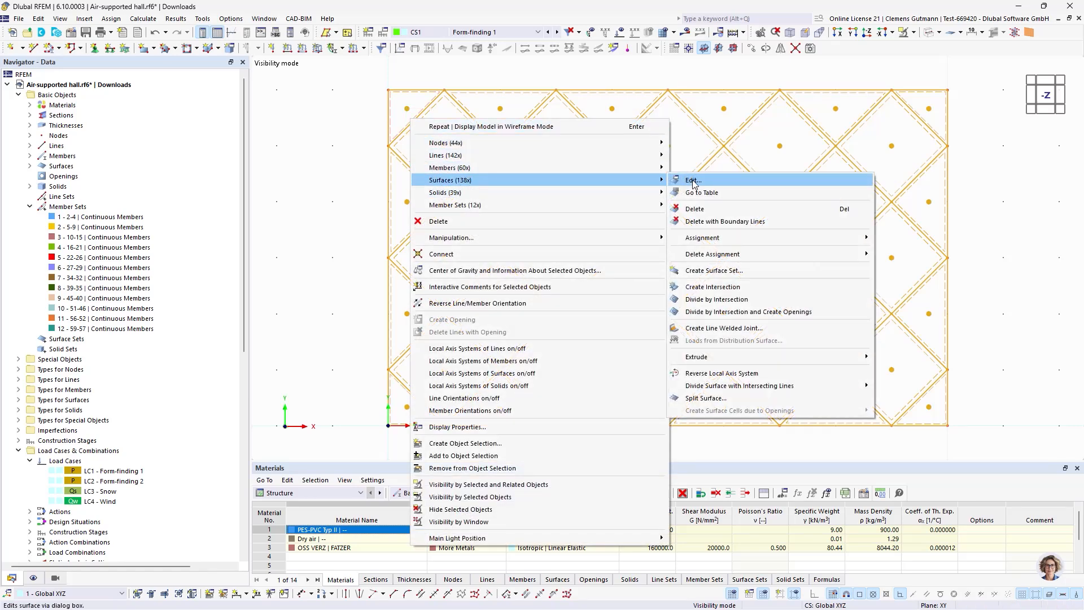
pyautogui.click(694, 184)
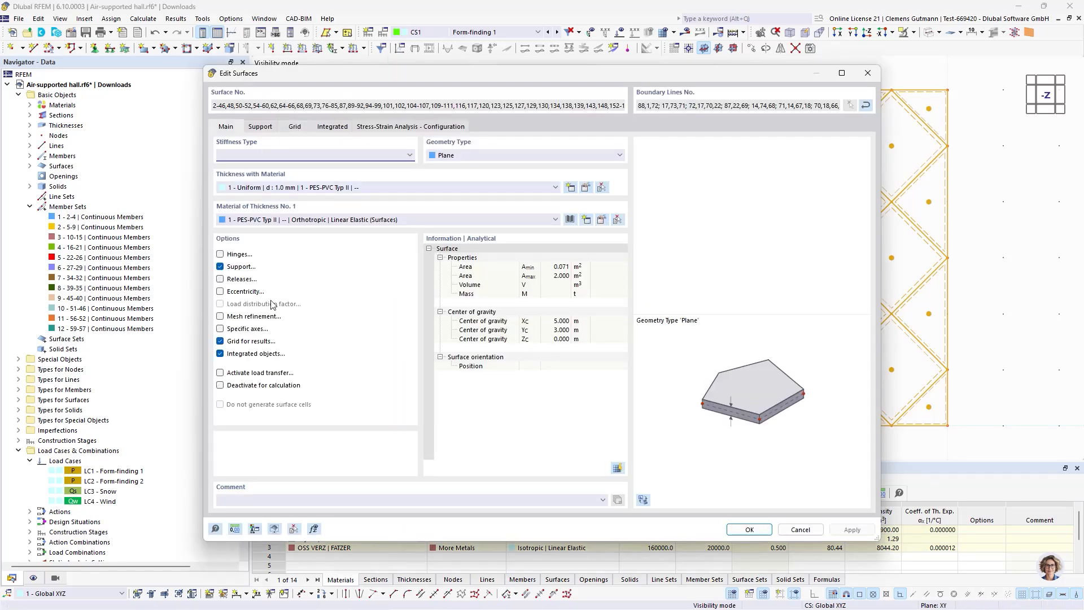
pyautogui.click(232, 330)
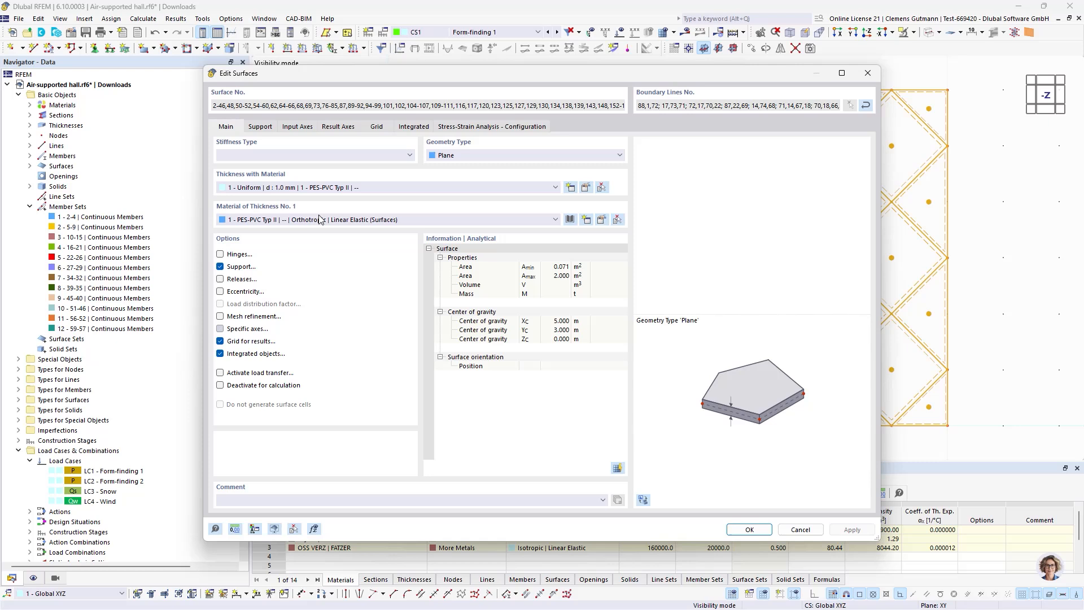
pyautogui.click(294, 127)
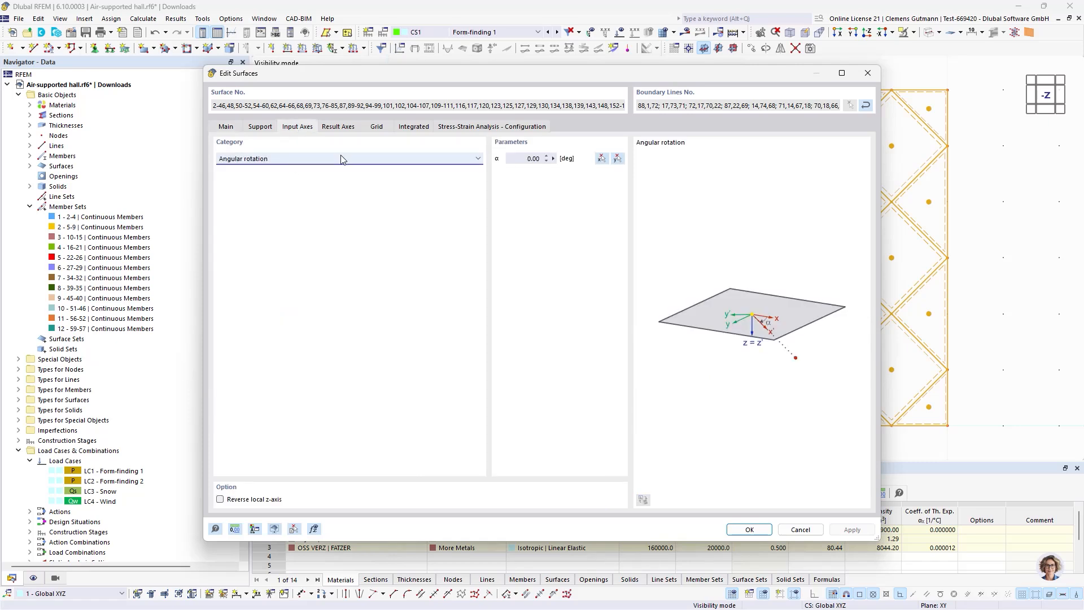
# Set the input axes of the selected surfaces to an angular rotation α of 45° and apply the change
pyautogui.click(534, 158)
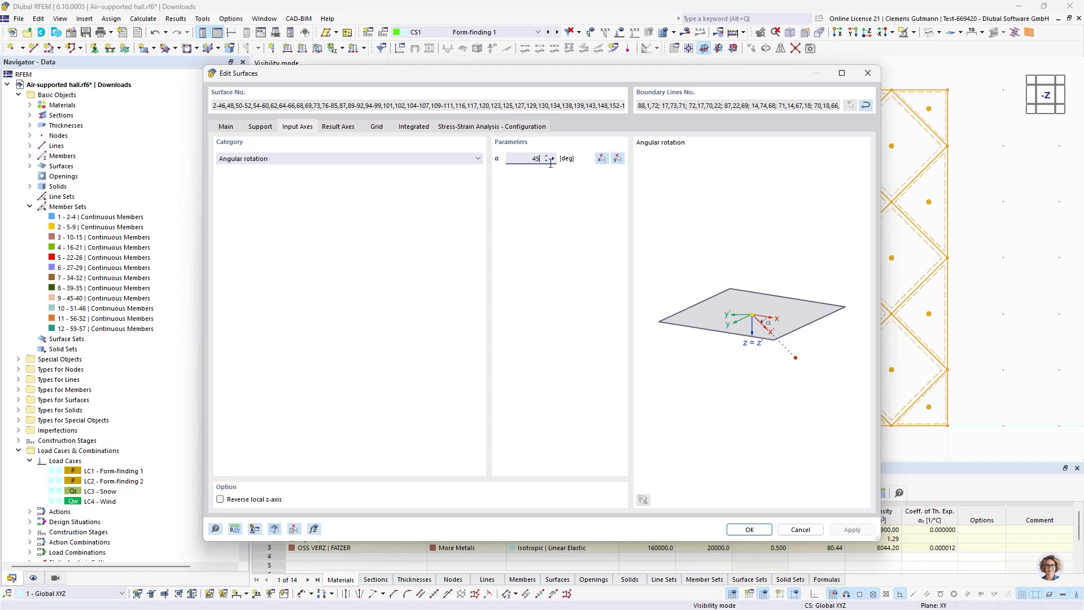
pyautogui.write('45')
pyautogui.press('Tab')
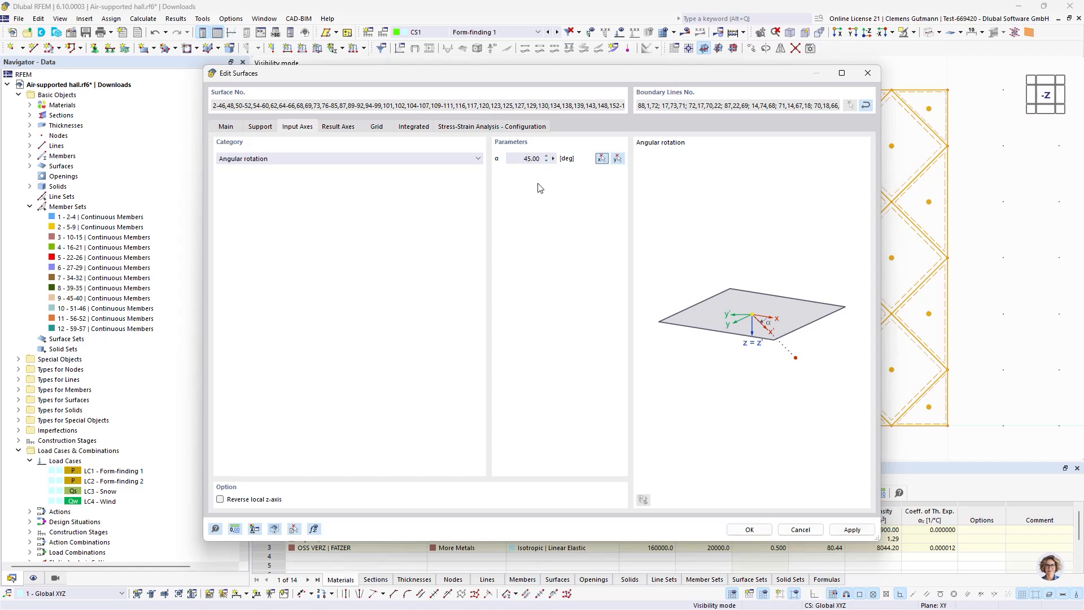
pyautogui.click(256, 159)
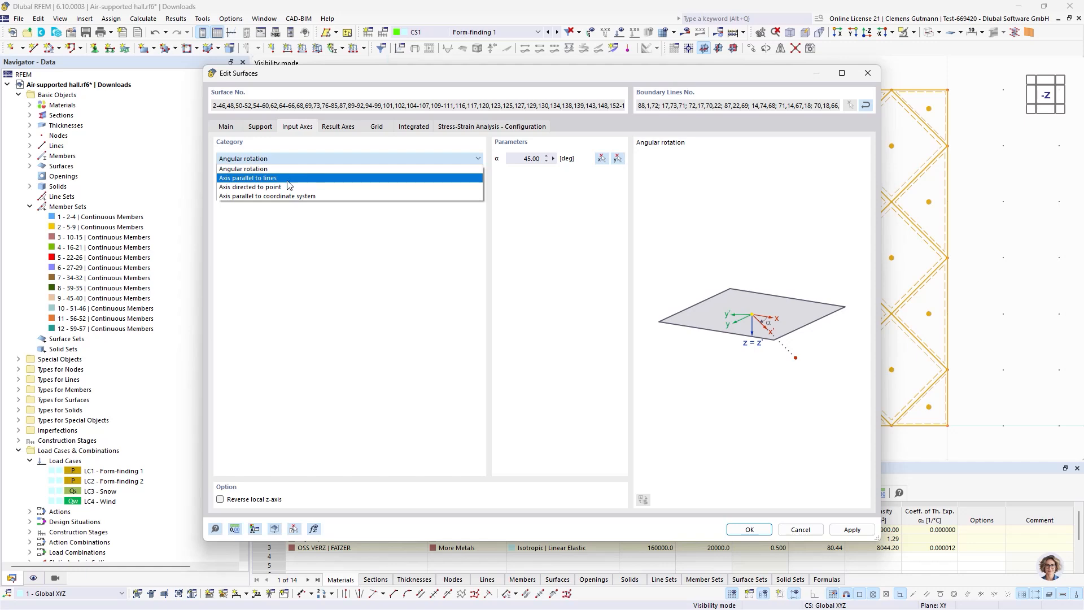
pyautogui.click(299, 159)
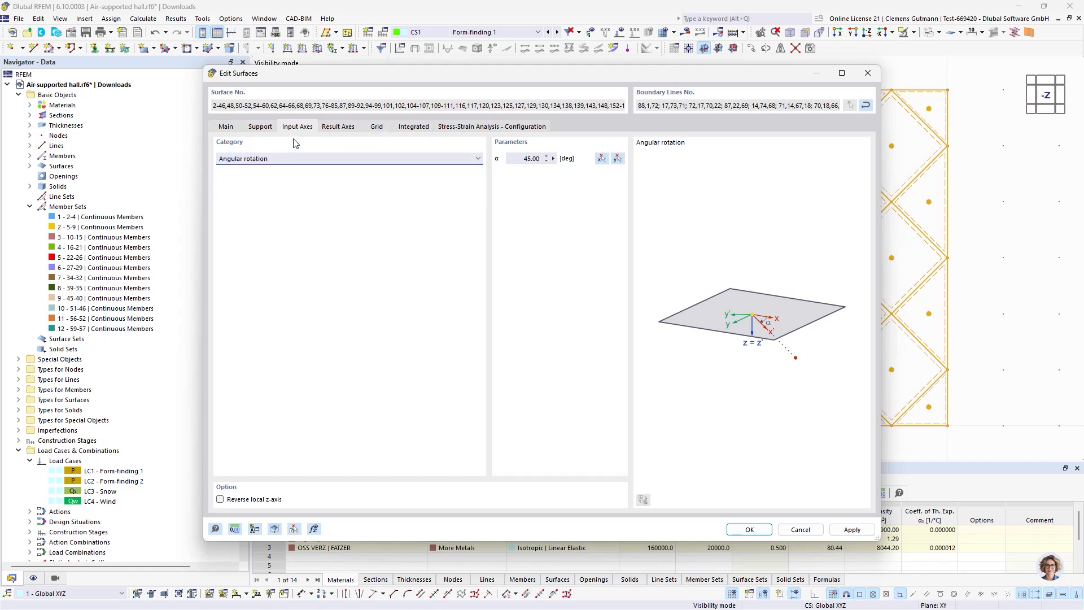
pyautogui.click(747, 531)
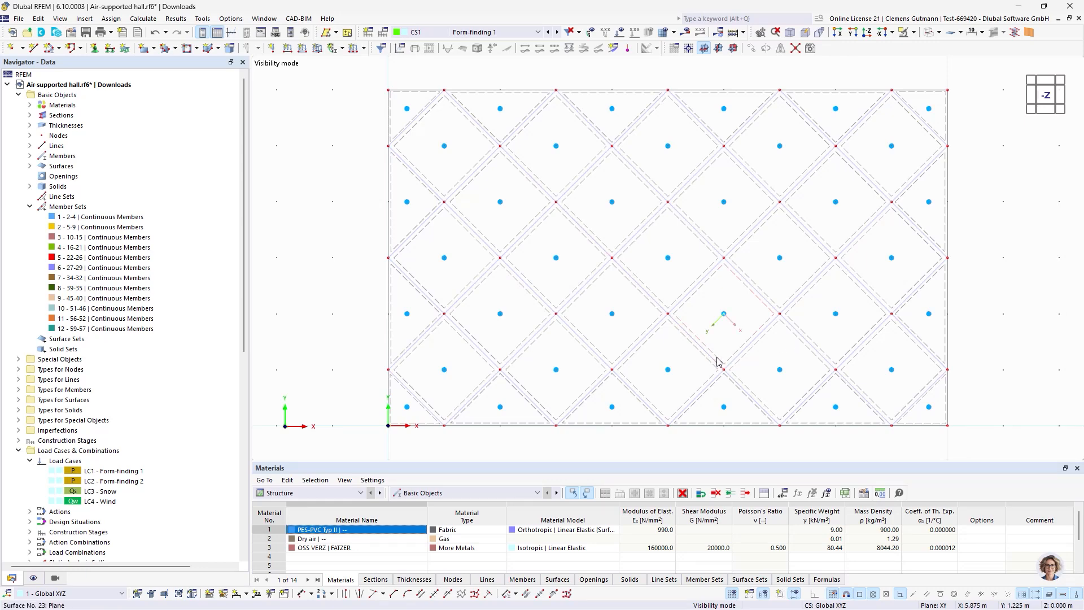
pyautogui.scroll(-1, 587, 341)
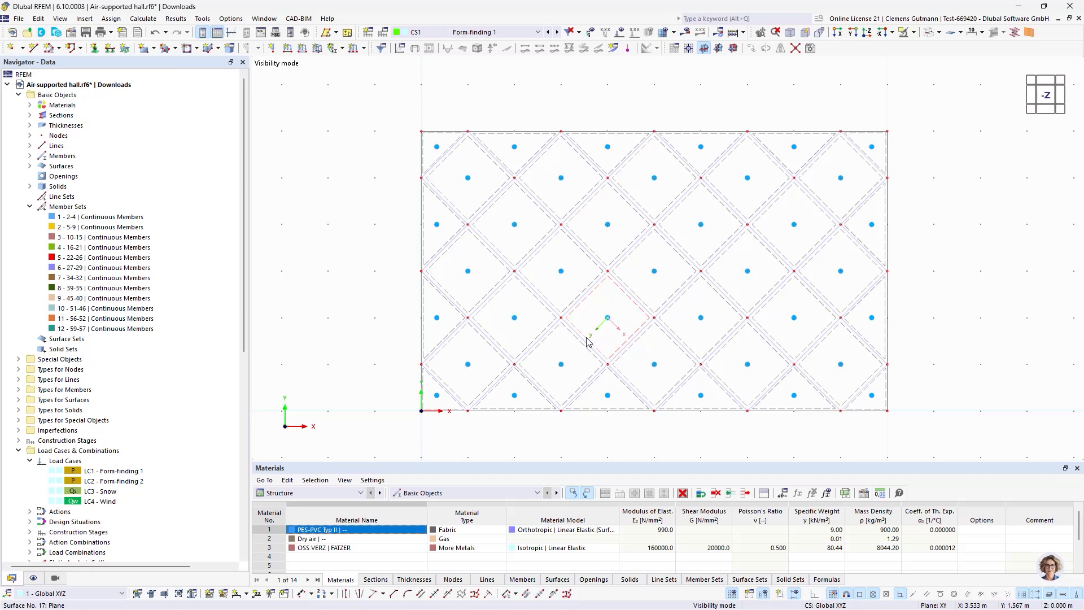
# Select the uniform Force surface load in load case LC1 - Form-finding 1
pyautogui.scroll(1, 570, 379)
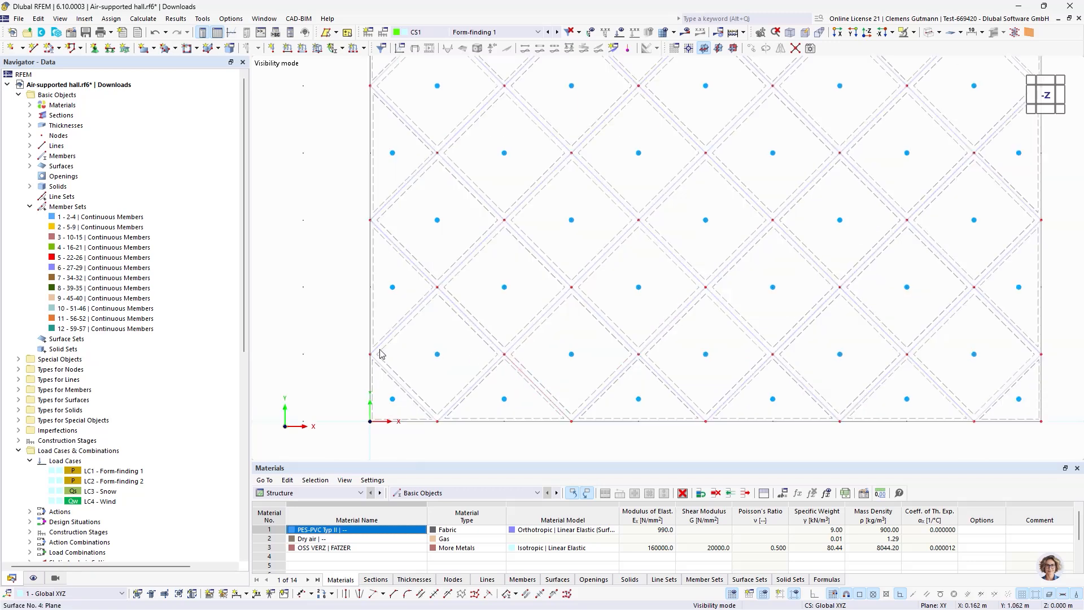
pyautogui.scroll(-12, 95, 458)
pyautogui.click(128, 320)
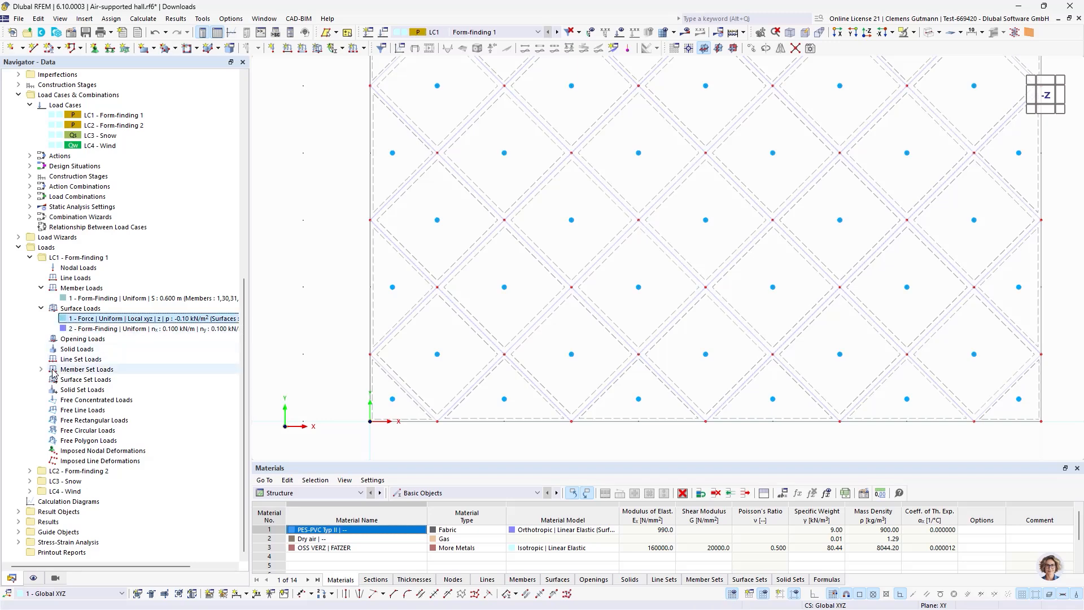
pyautogui.scroll(-4, 568, 220)
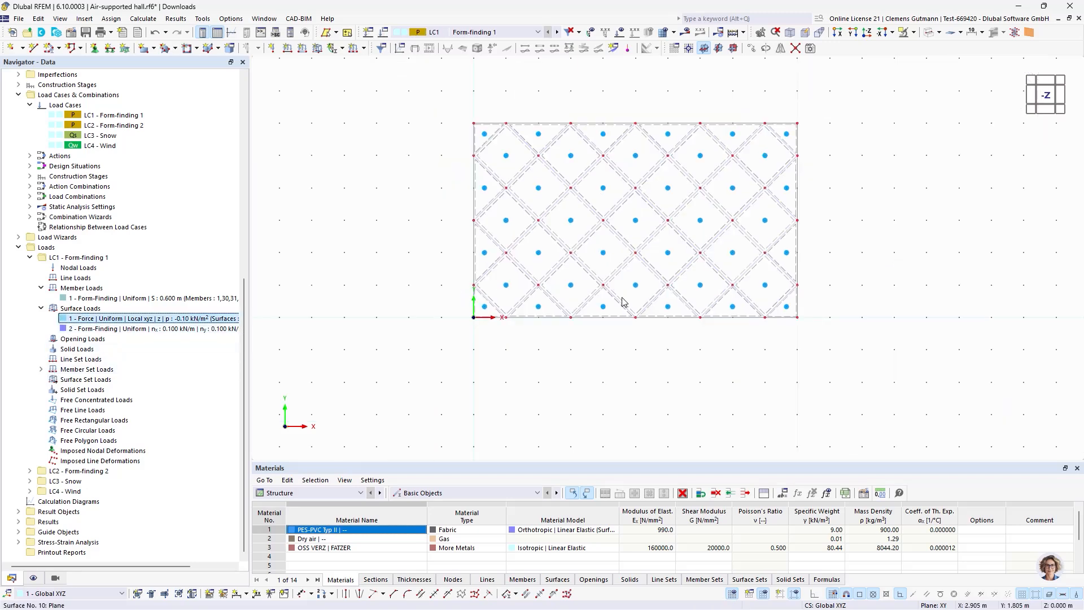
pyautogui.keyDown('ctrl'); pyautogui.moveTo(631, 305); pyautogui.dragTo(646, 235, button='middle'); pyautogui.keyUp('ctrl')
pyautogui.scroll(3, 646, 235)
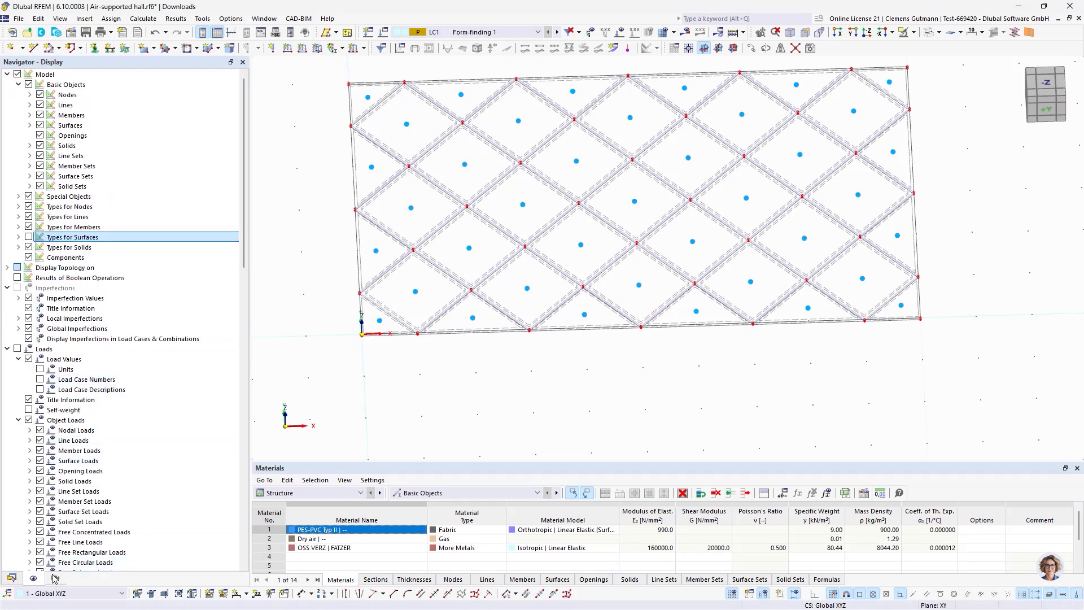
# Limit the visibility to the OS2 - Membrane object selection and display the loads of LC1
pyautogui.click(34, 577)
pyautogui.click(29, 406)
pyautogui.click(28, 396)
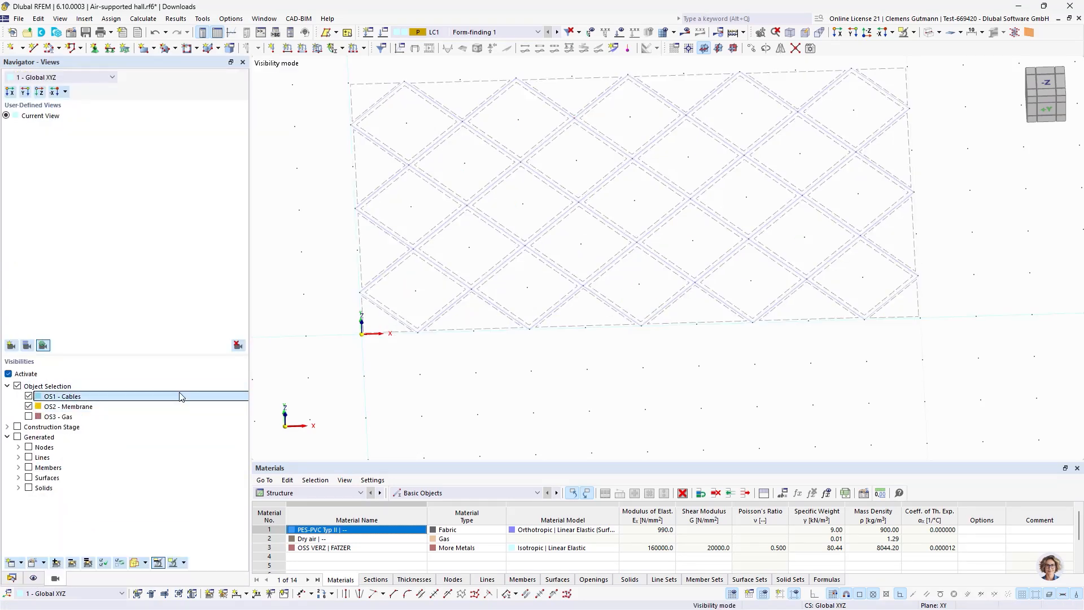
pyautogui.click(158, 563)
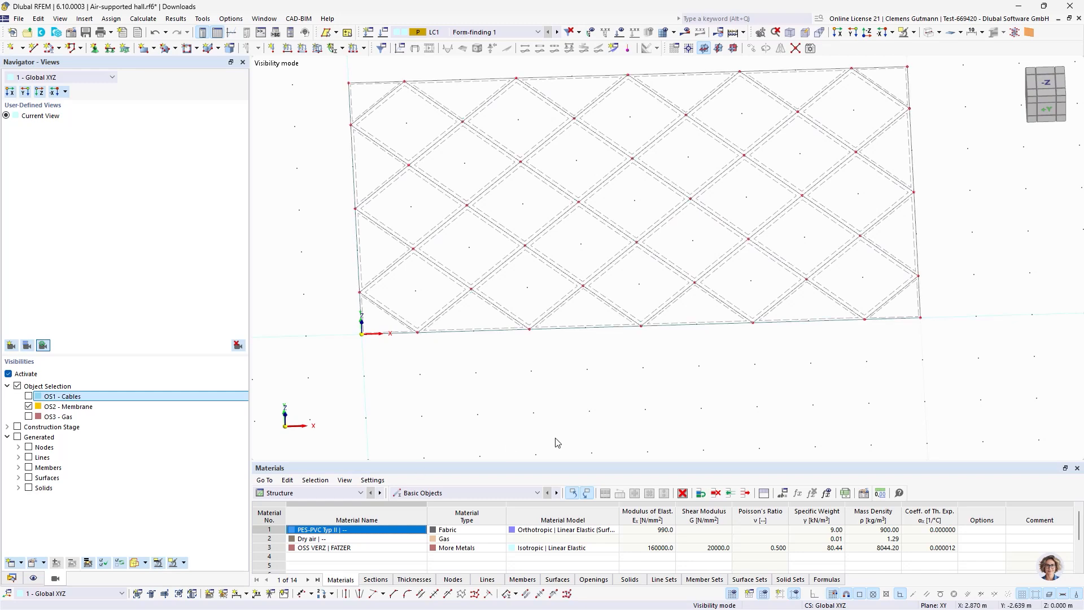
pyautogui.click(620, 31)
# Select the uniform force loads on the membrane's four corner surfaces and set their magnitude p to -0.30 kN/m²
pyautogui.keyDown('ctrl'); pyautogui.moveTo(556, 385); pyautogui.dragTo(510, 317, button='middle'); pyautogui.keyUp('ctrl')
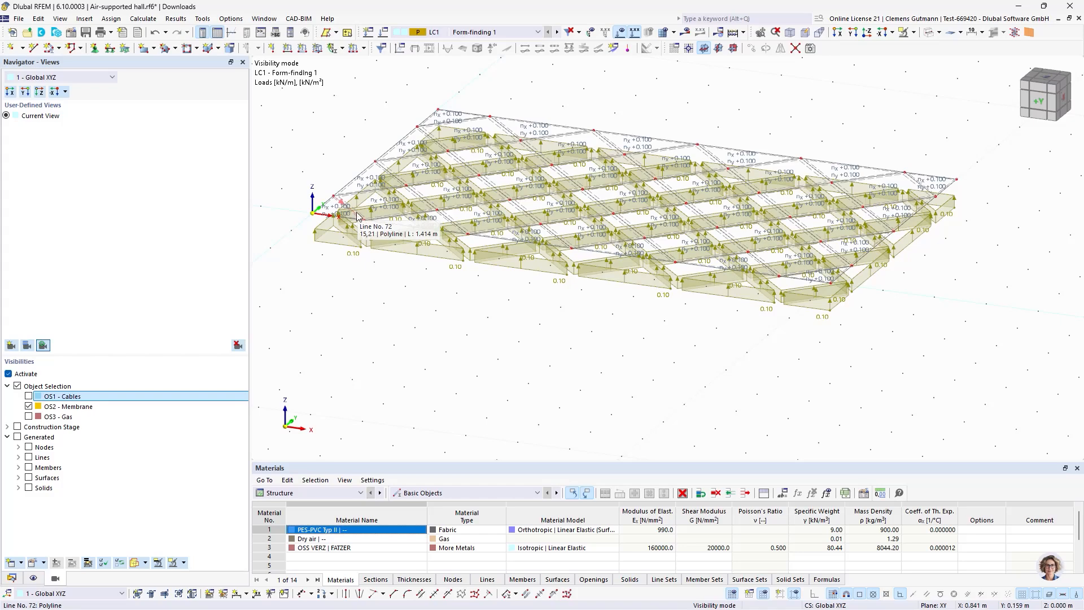
pyautogui.scroll(3, 350, 243)
pyautogui.scroll(-4, 351, 243)
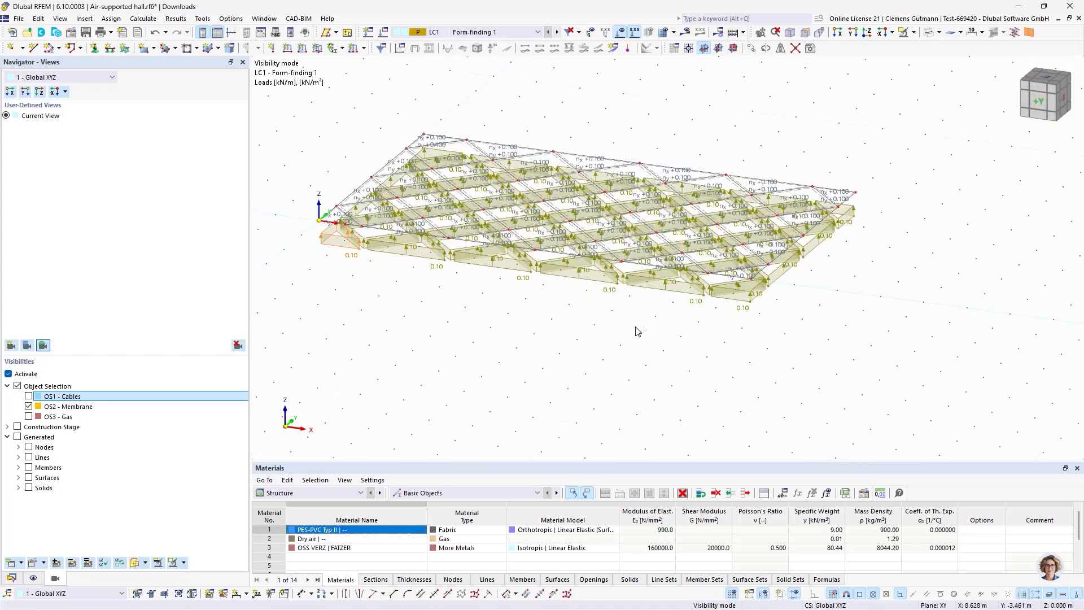
pyautogui.keyDown('ctrl'); pyautogui.moveTo(637, 331); pyautogui.dragTo(819, 291, button='middle'); pyautogui.keyUp('ctrl')
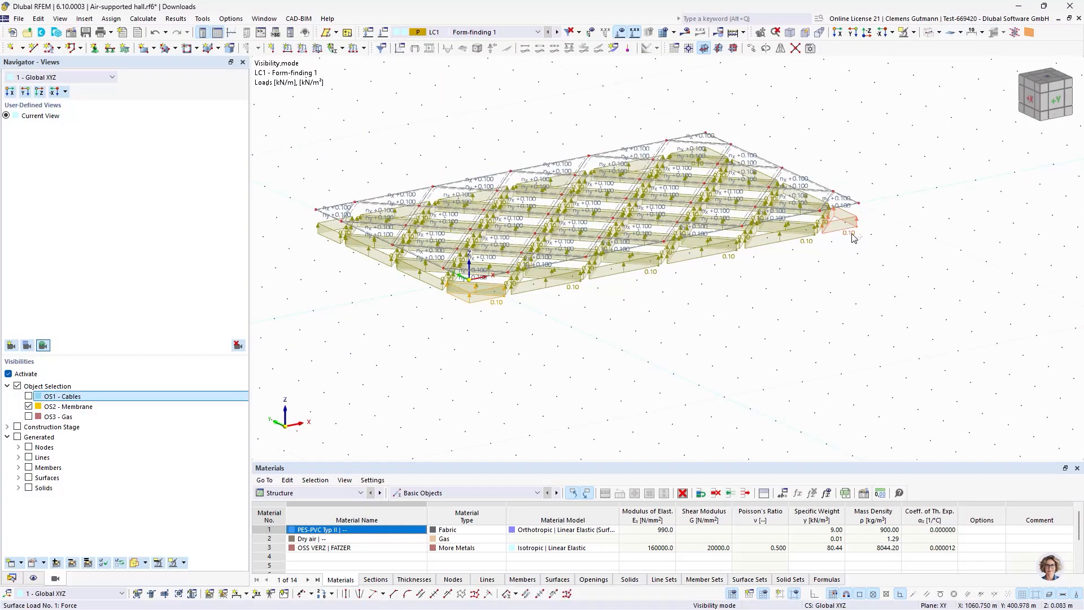
pyautogui.scroll(3, 326, 237)
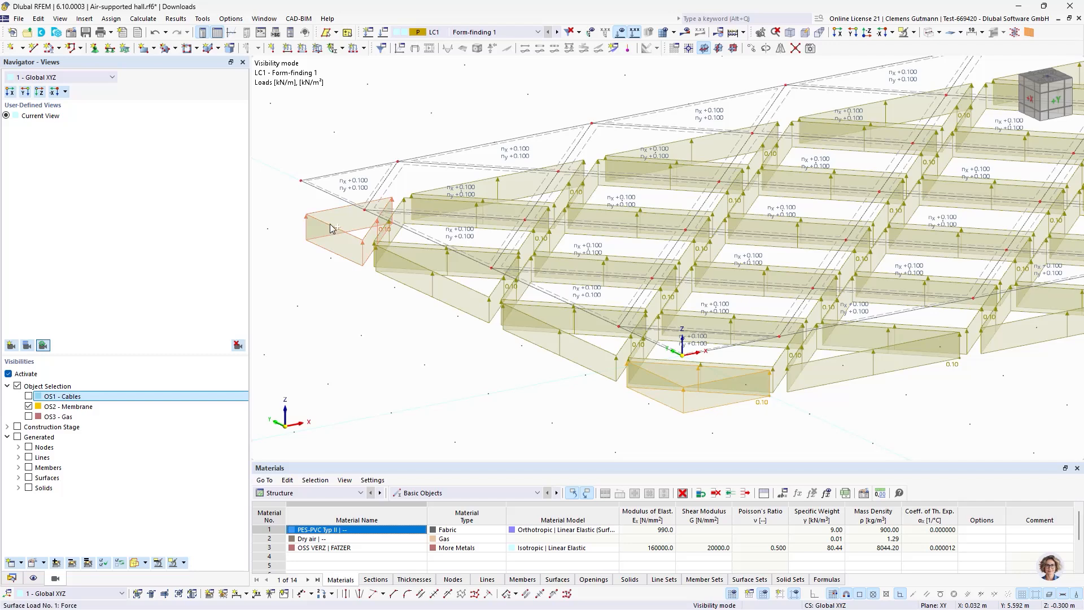
pyautogui.scroll(-3, 326, 237)
pyautogui.keyDown('ctrl'); pyautogui.moveTo(752, 323); pyautogui.dragTo(642, 319, button='middle'); pyautogui.keyUp('ctrl')
pyautogui.scroll(3, 916, 305)
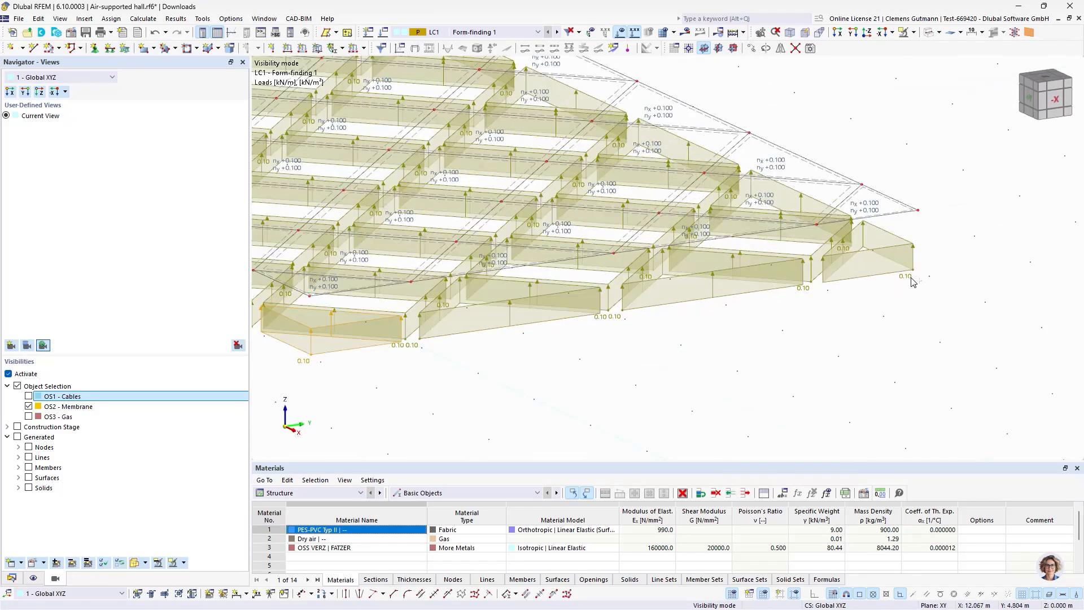
pyautogui.rightClick(906, 276)
pyautogui.click(909, 293)
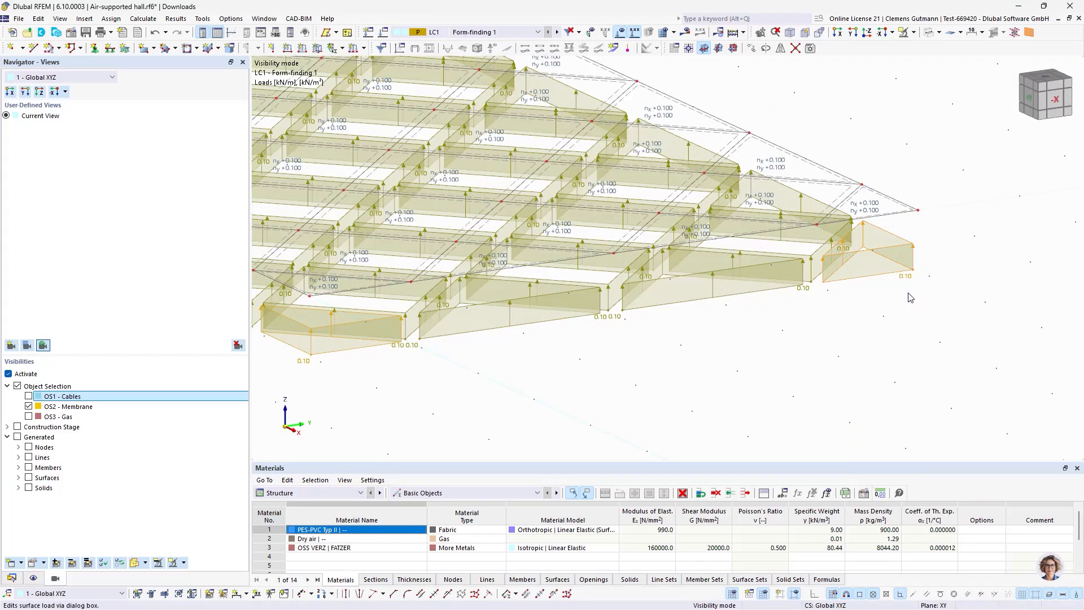
pyautogui.doubleClick(441, 186)
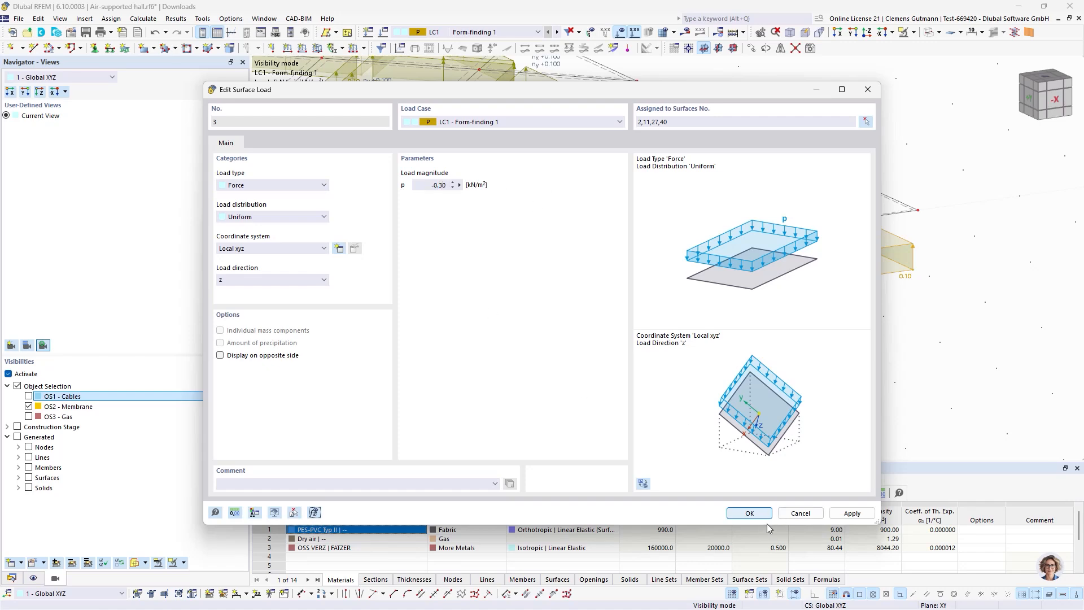
pyautogui.press('Return')
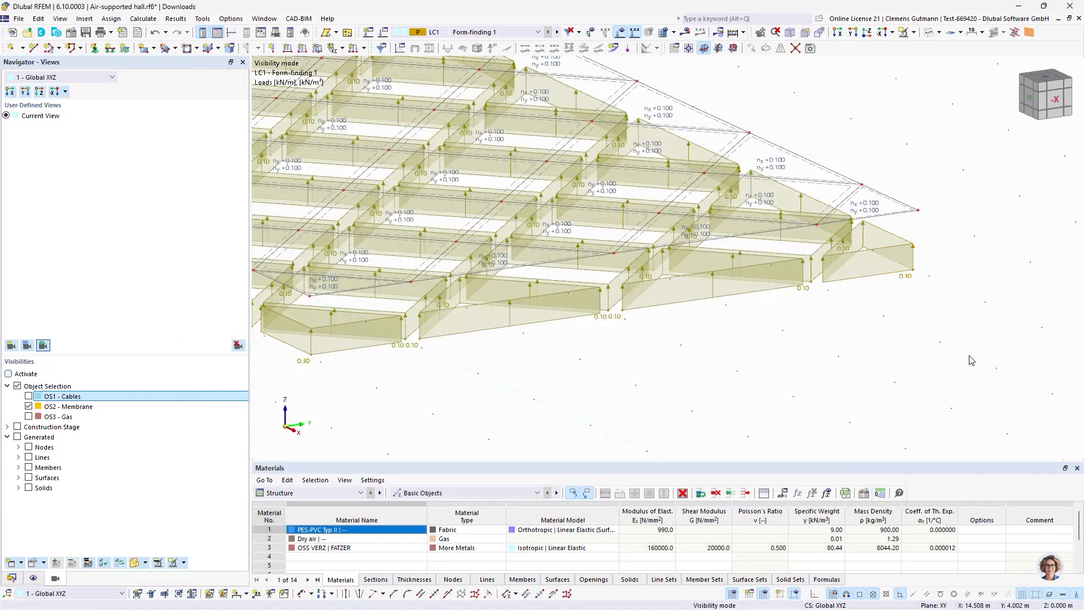
# Show the membrane with its loads from above in the -Z view
pyautogui.scroll(-5, 997, 336)
pyautogui.keyDown('ctrl'); pyautogui.moveTo(638, 353); pyautogui.dragTo(874, 355, button='middle'); pyautogui.keyUp('ctrl')
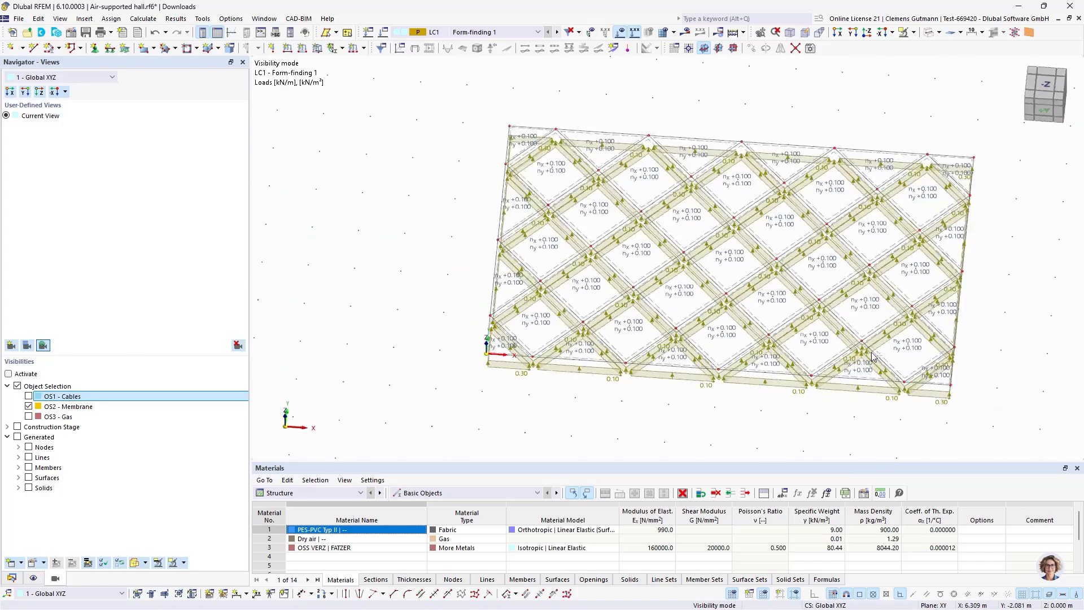
pyautogui.click(1045, 85)
pyautogui.scroll(5, 446, 406)
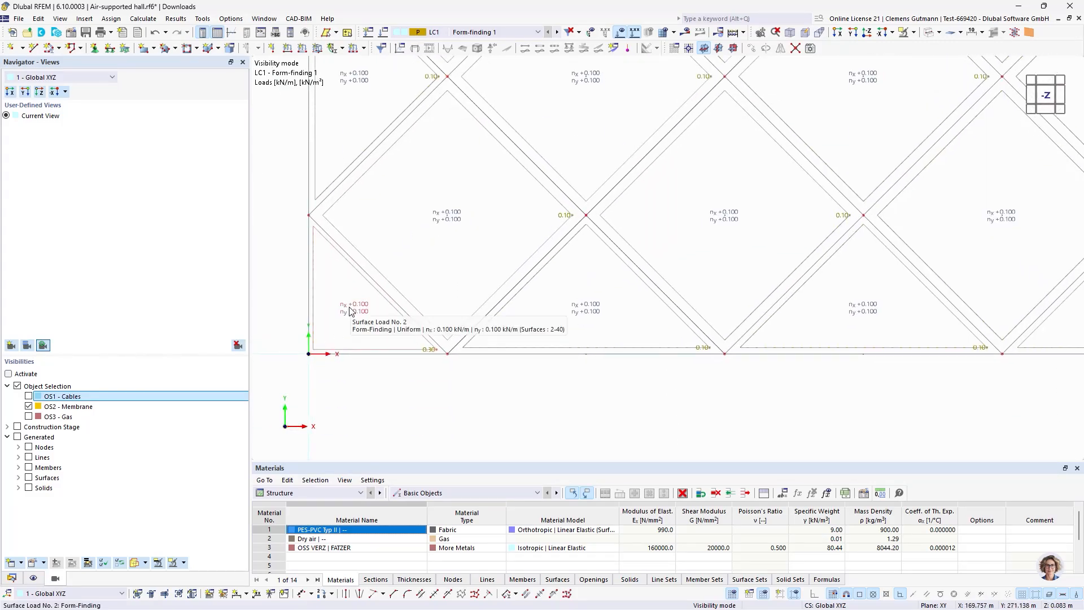
pyautogui.scroll(-5, 348, 311)
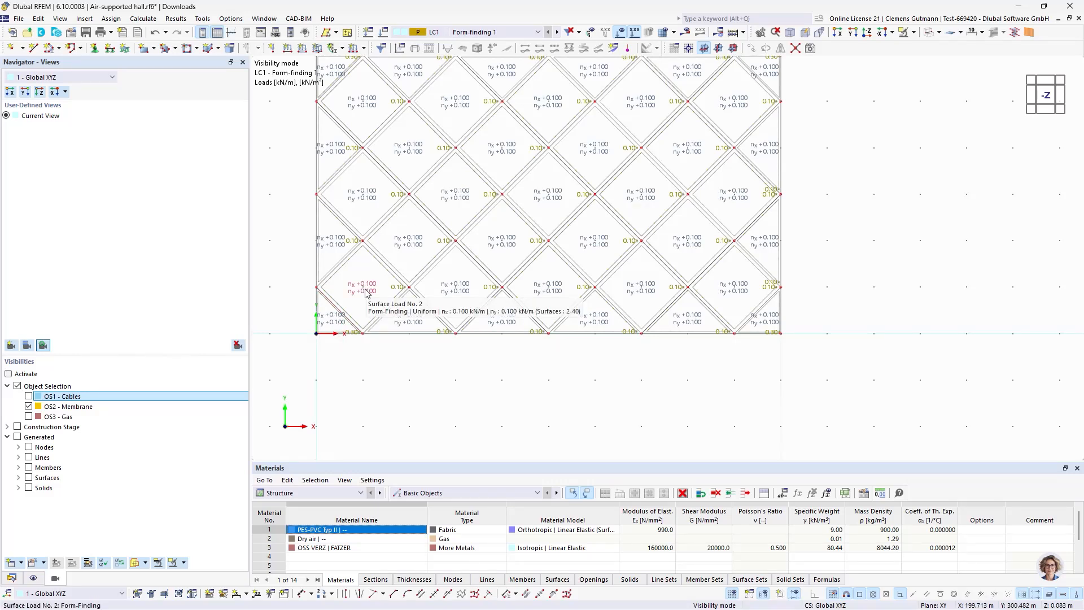
pyautogui.scroll(2, 325, 238)
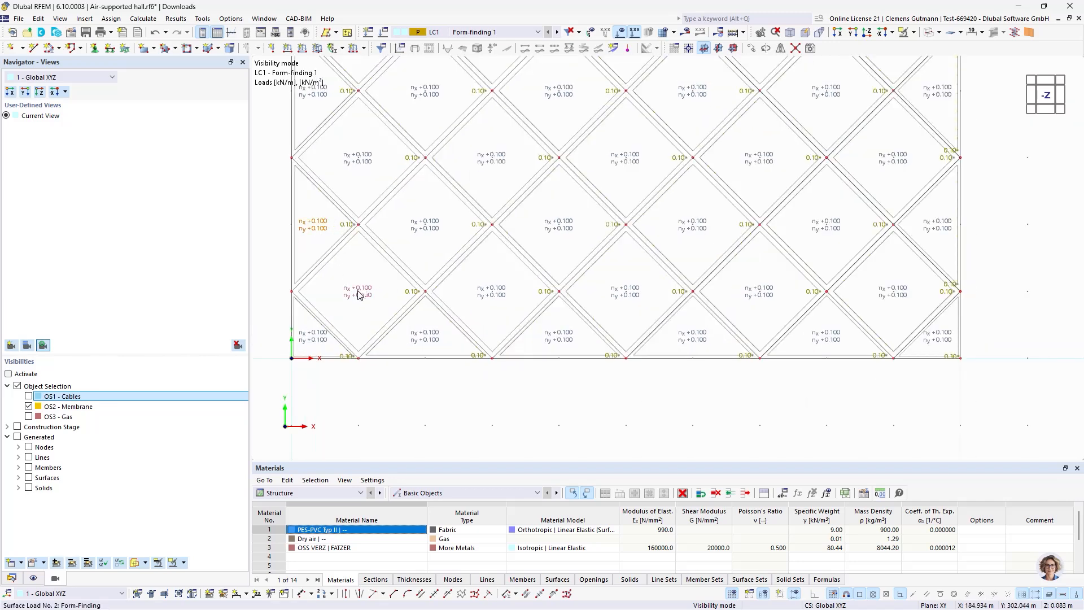
pyautogui.scroll(2, 344, 225)
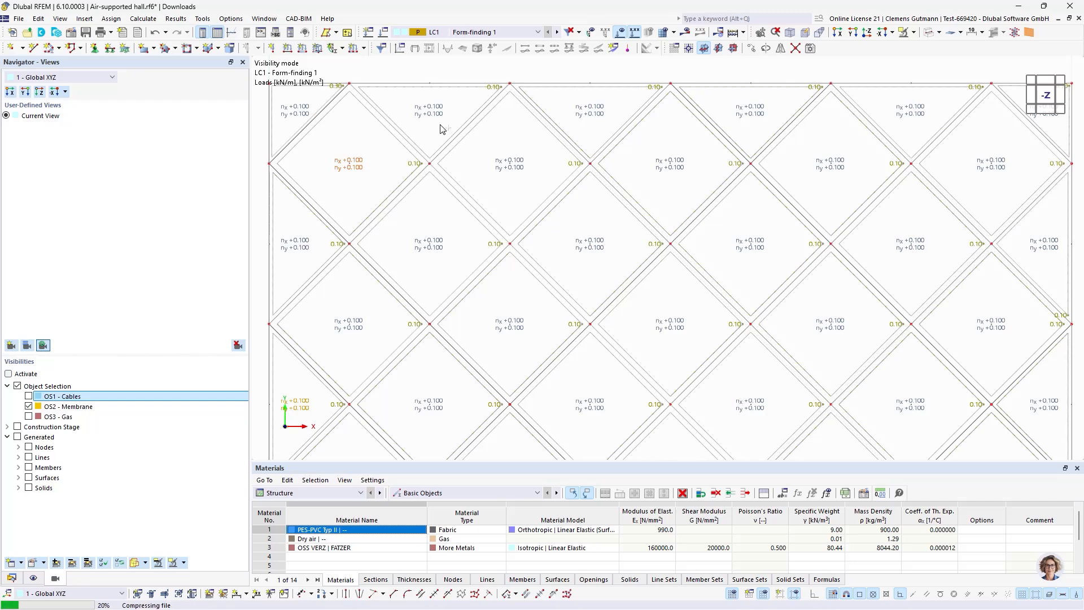
pyautogui.scroll(-3, 599, 93)
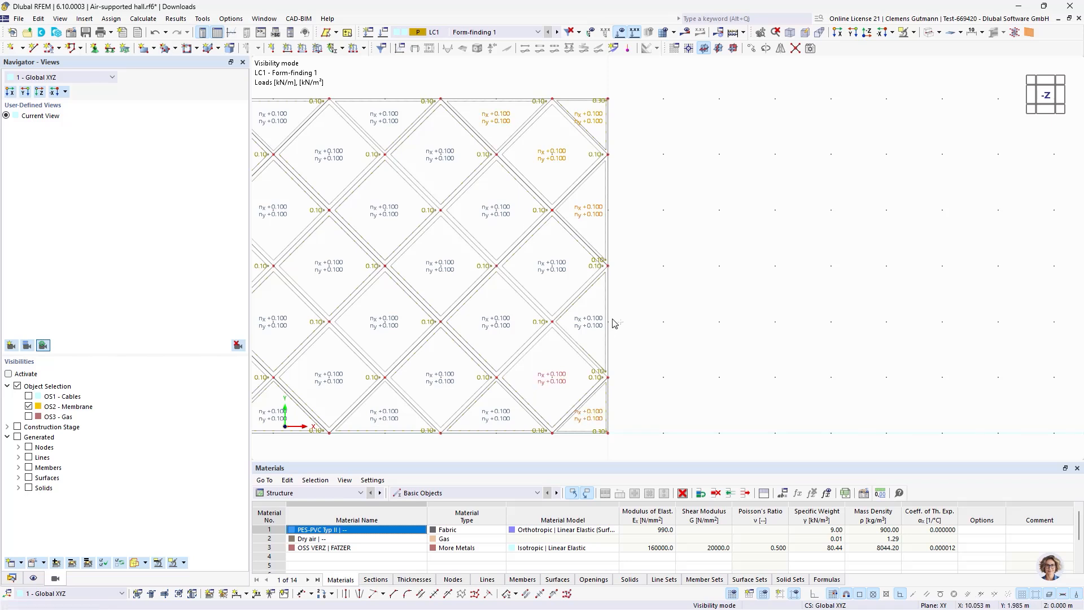
pyautogui.rightClick(490, 416)
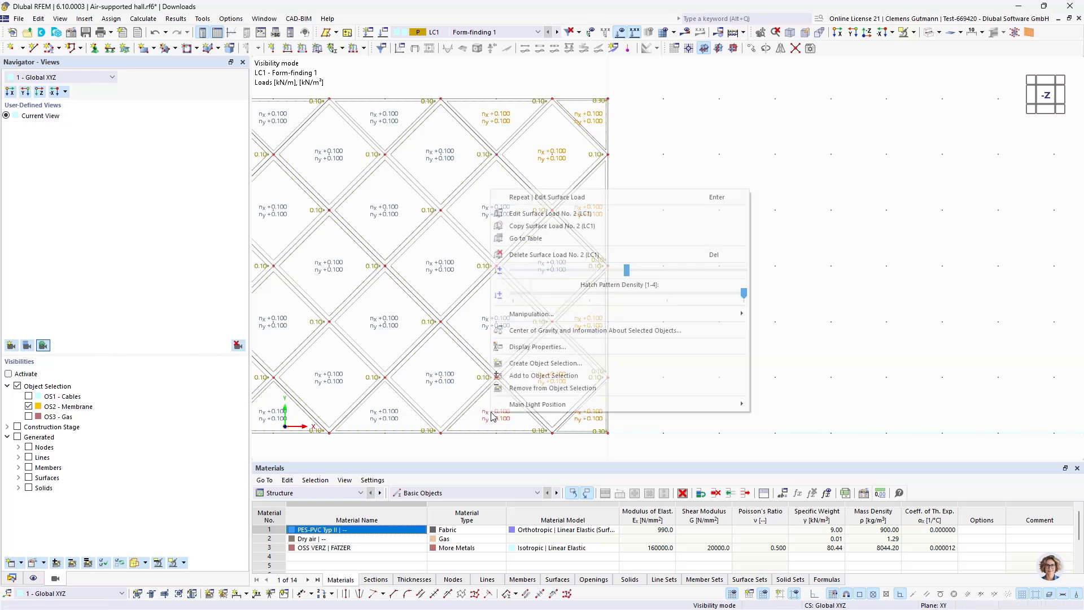
pyautogui.click(894, 191)
# Select the form-finding loads on surfaces 6,11,12,18,21,27,28,33 at the two diagonal corners away from the origin and open them for editing together
pyautogui.scroll(-4, 892, 186)
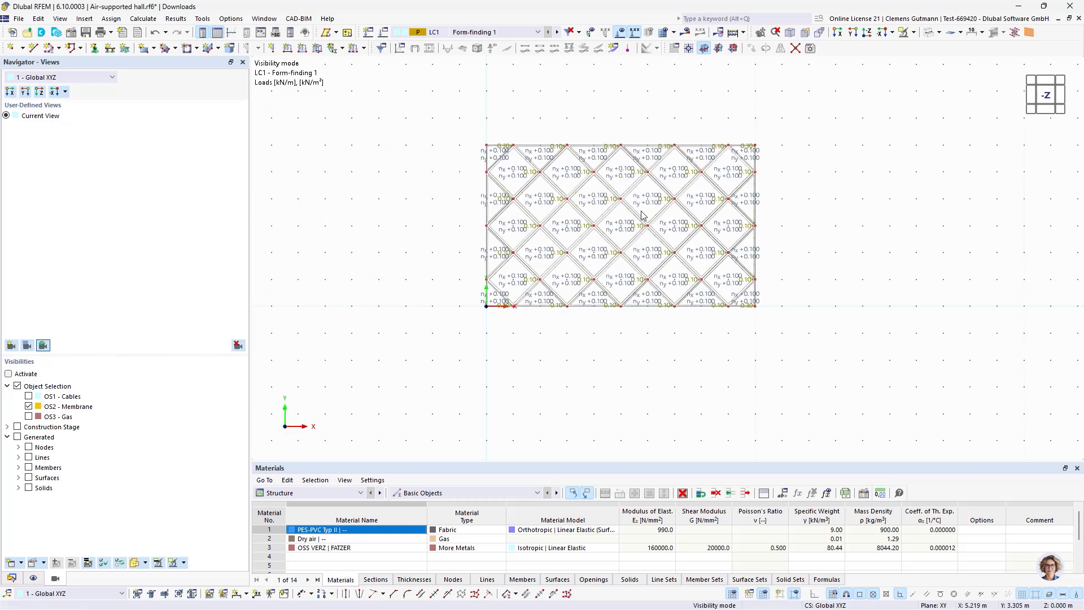
pyautogui.scroll(3, 658, 206)
pyautogui.scroll(3, 401, 187)
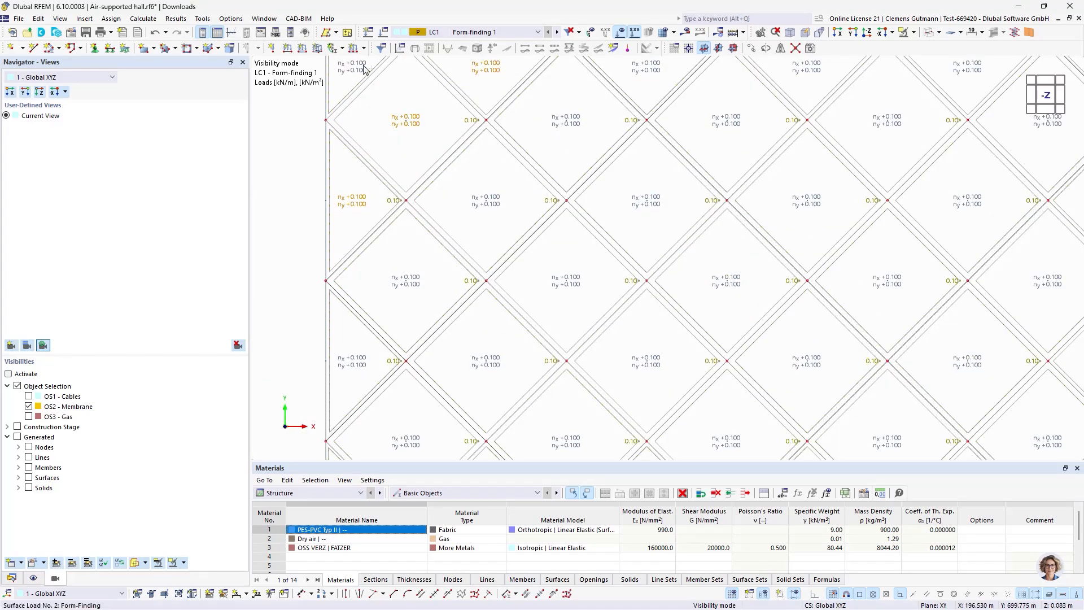
pyautogui.scroll(-5, 377, 89)
pyautogui.scroll(5, 536, 171)
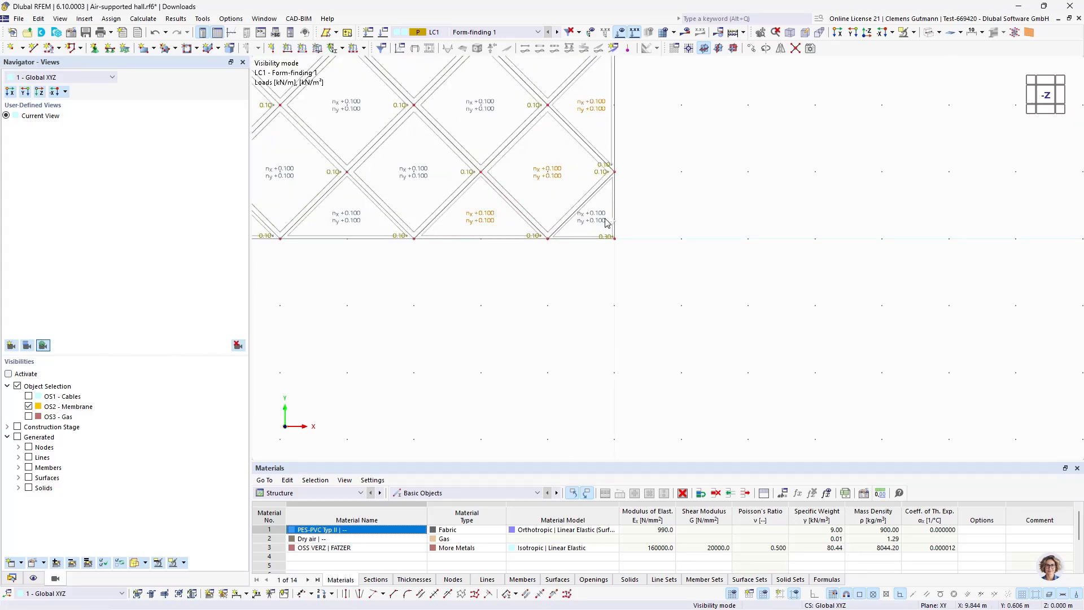
pyautogui.scroll(-3, 602, 221)
pyautogui.scroll(3, 710, 165)
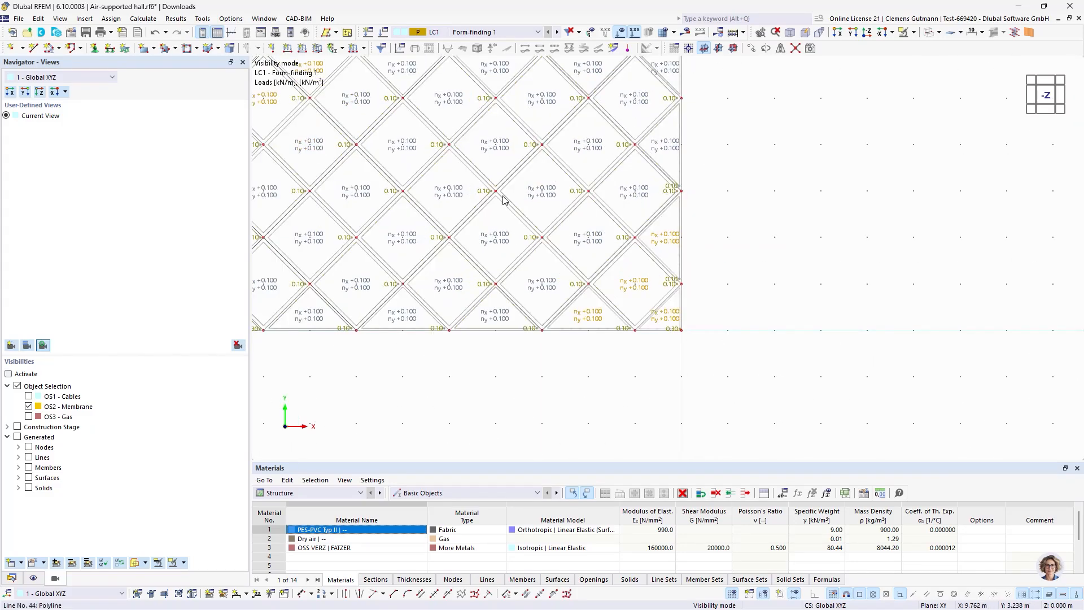
pyautogui.scroll(-2, 696, 254)
pyautogui.scroll(2, 638, 290)
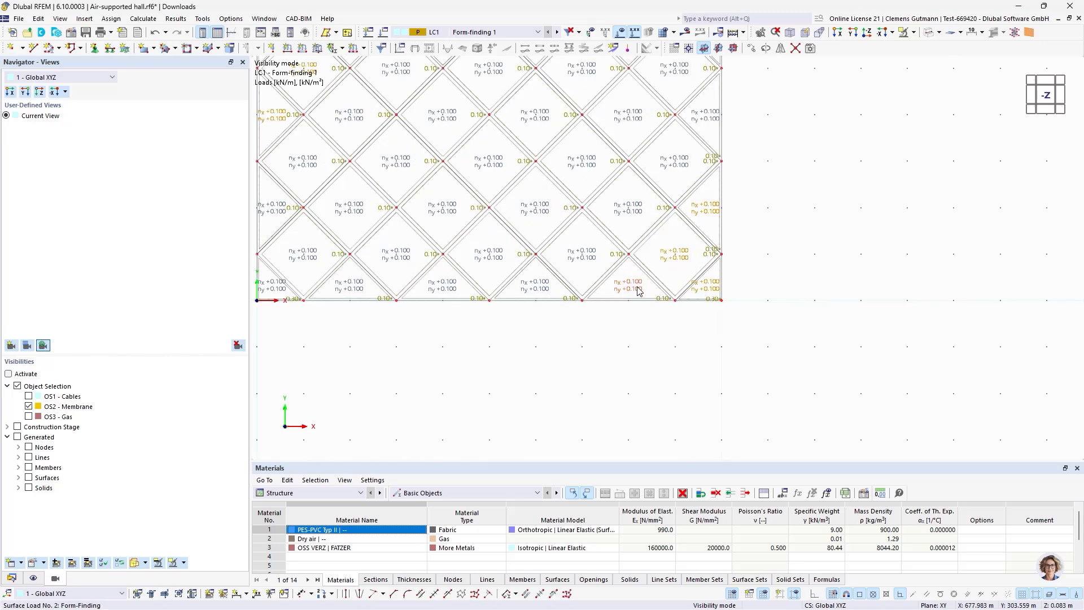
pyautogui.rightClick(639, 286)
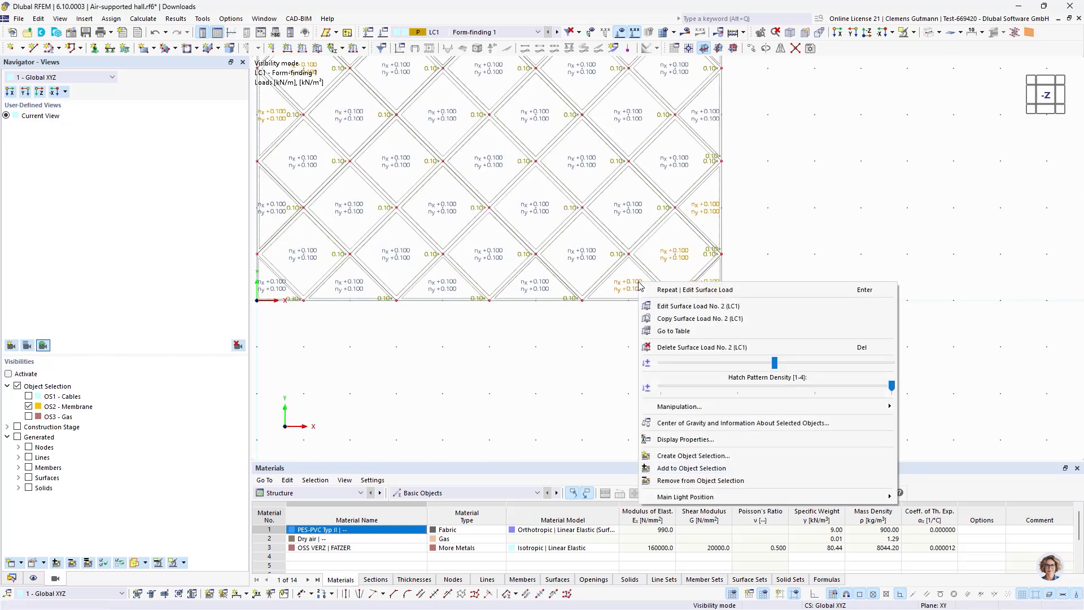
pyautogui.click(661, 307)
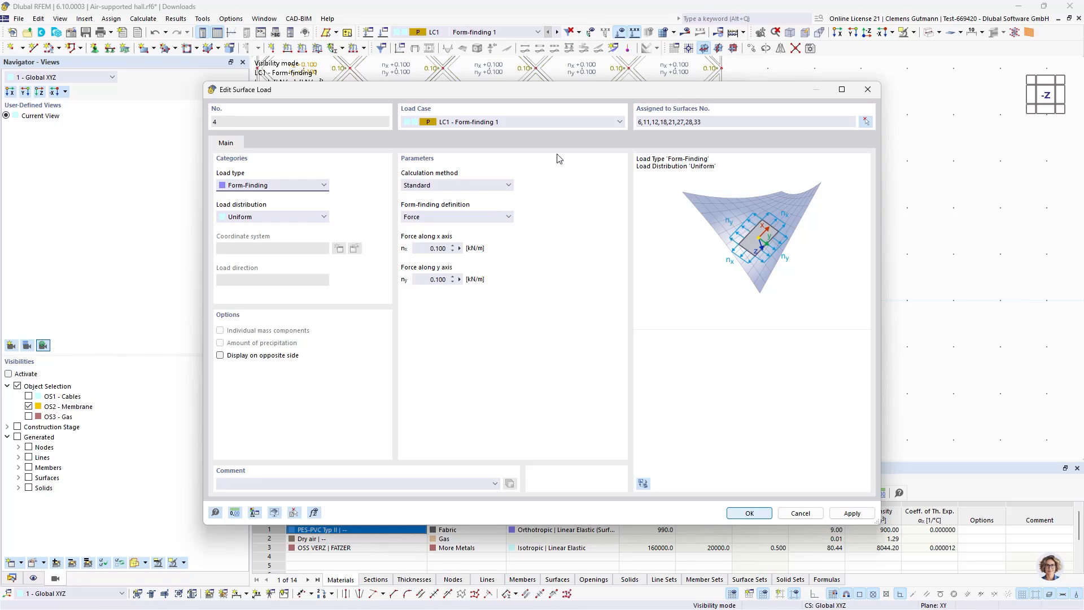
# Show the model in the load dialog's preview and set the force along the y axis to 0.050 kN/m for the selected surfaces
pyautogui.moveTo(615, 101); pyautogui.dragTo(549, 314)
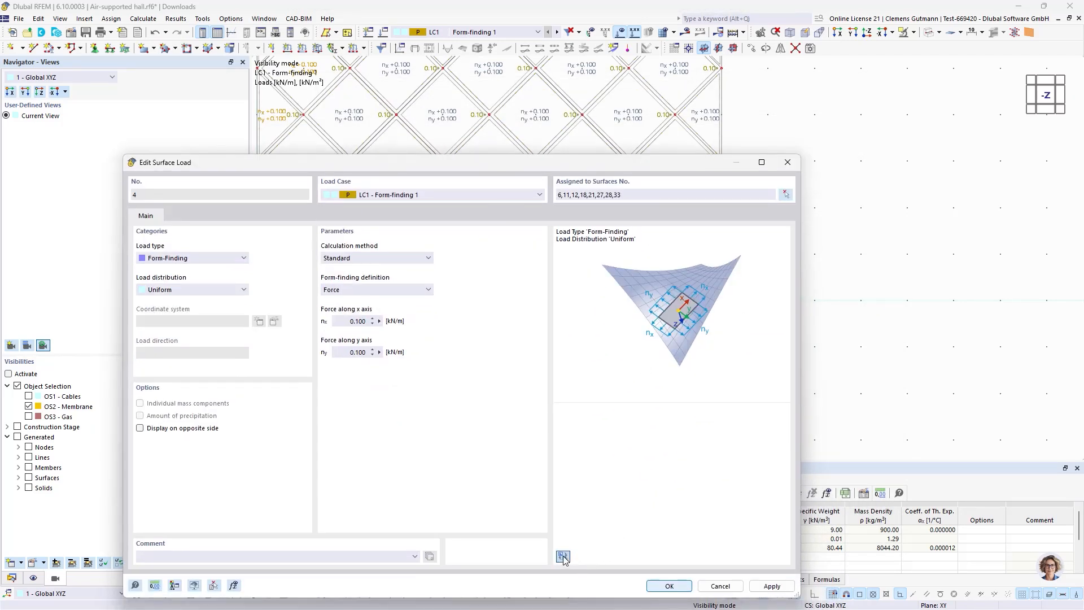
pyautogui.click(563, 556)
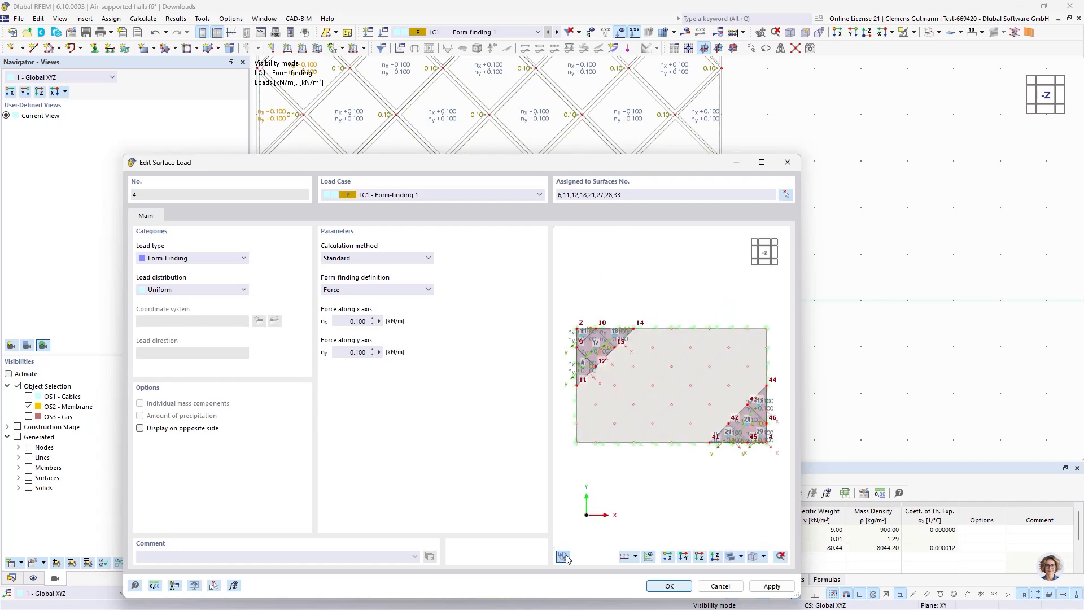
pyautogui.scroll(5, 677, 400)
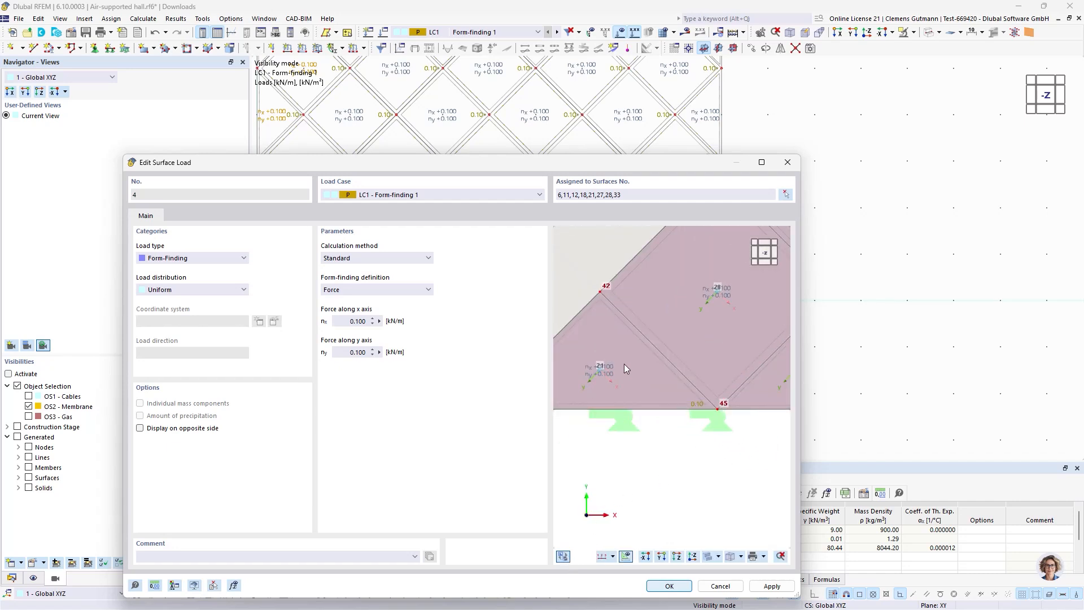
pyautogui.scroll(-1, 625, 368)
pyautogui.doubleClick(345, 355)
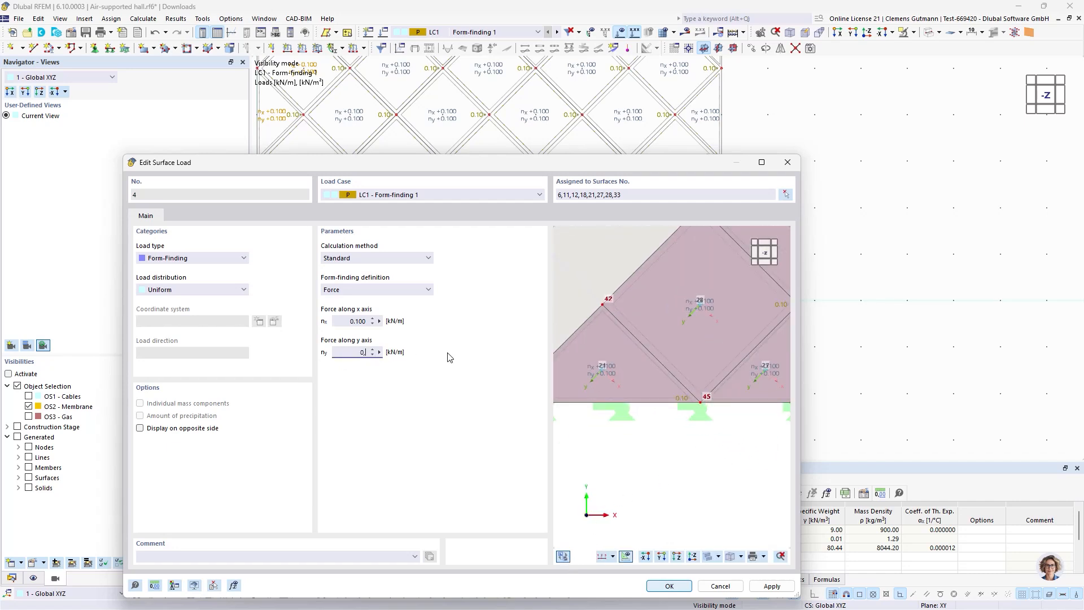
pyautogui.press('Tab')
pyautogui.click(668, 584)
pyautogui.click(668, 585)
# Set the force along the x axis to 0.050 kN/m for the form-finding loads on surfaces 2-5,37-40 at the origin corner and its diagonal opposite
pyautogui.scroll(-2, 878, 356)
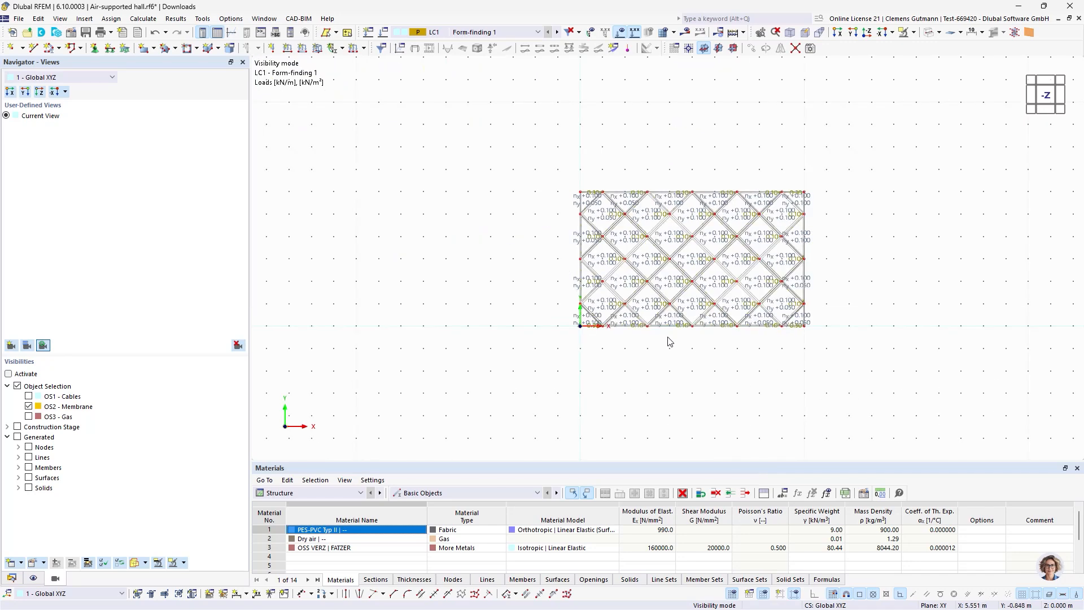
pyautogui.scroll(4, 638, 333)
pyautogui.scroll(2, 534, 333)
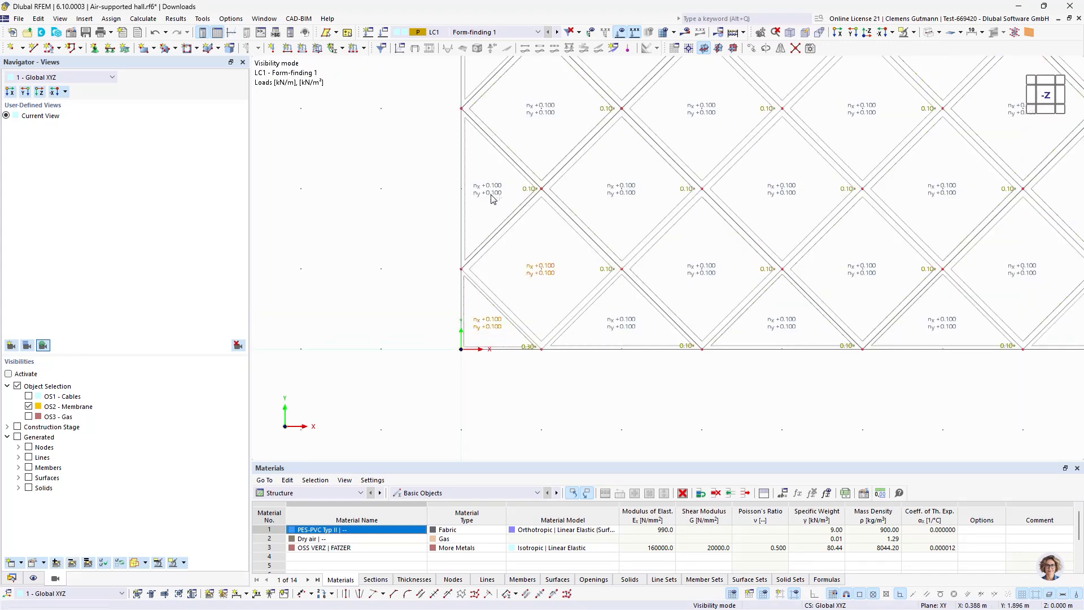
pyautogui.scroll(-3, 596, 316)
pyautogui.scroll(3, 559, 266)
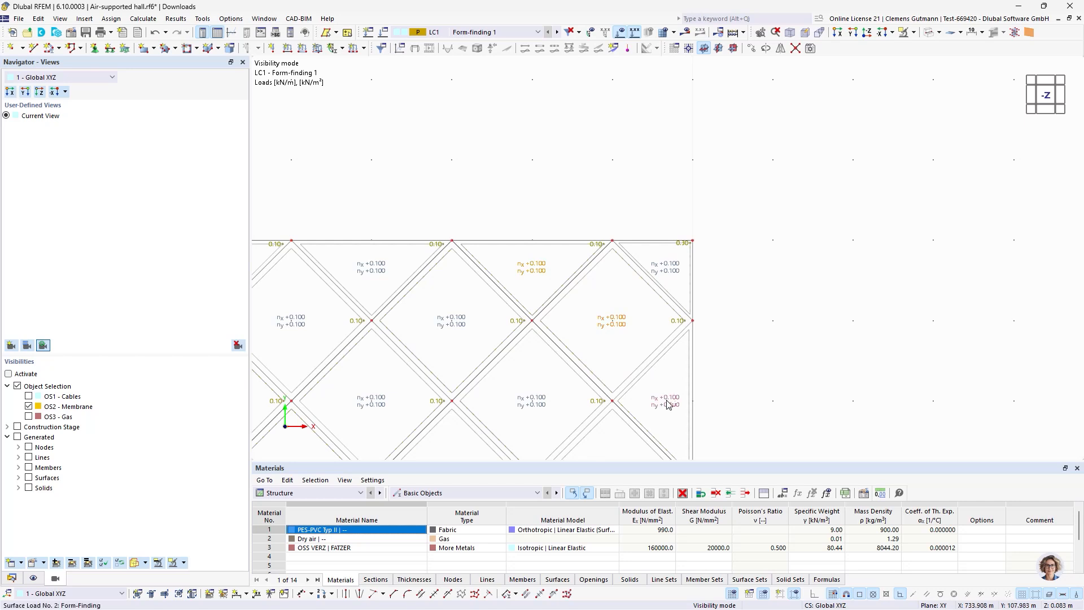
pyautogui.rightClick(669, 272)
pyautogui.click(682, 293)
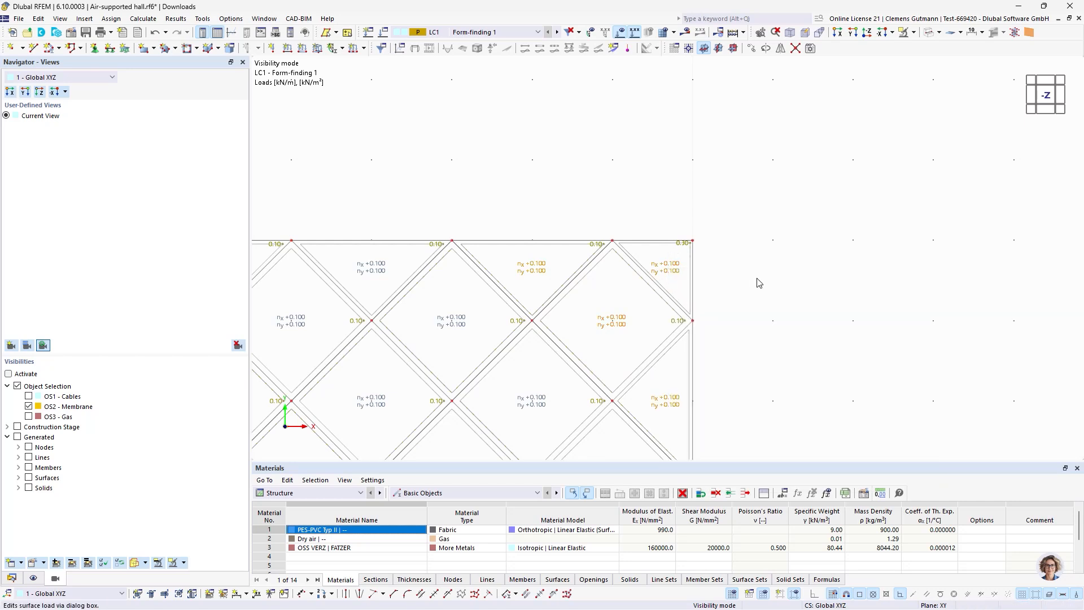
pyautogui.click(358, 321)
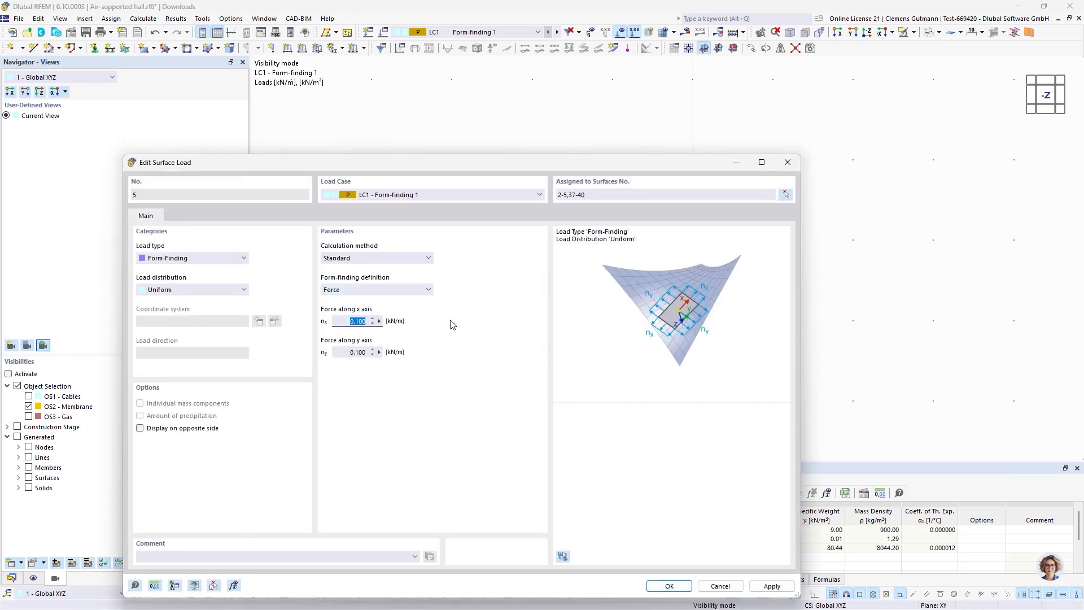
pyautogui.write('0,05')
pyautogui.press('Tab')
pyautogui.click(669, 586)
# Calculate construction stage CS1 - Form-finding 1 and display its results on the shaded membrane shape without the coloured deformation contours
pyautogui.scroll(-3, 881, 224)
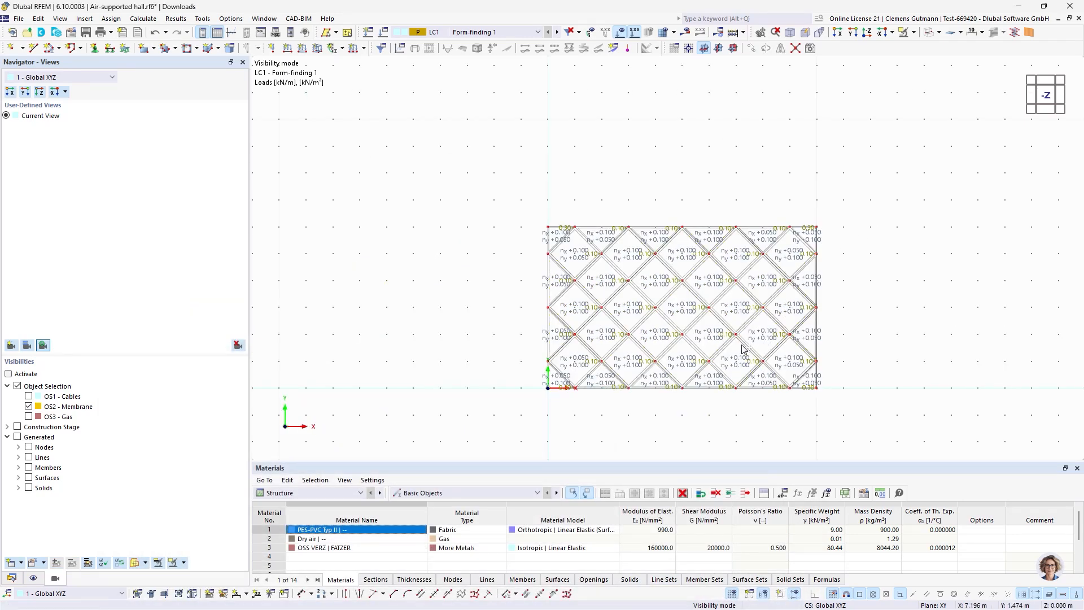
pyautogui.keyDown('ctrl'); pyautogui.moveTo(705, 415); pyautogui.dragTo(725, 296, button='middle'); pyautogui.keyUp('ctrl')
pyautogui.scroll(2, 800, 335)
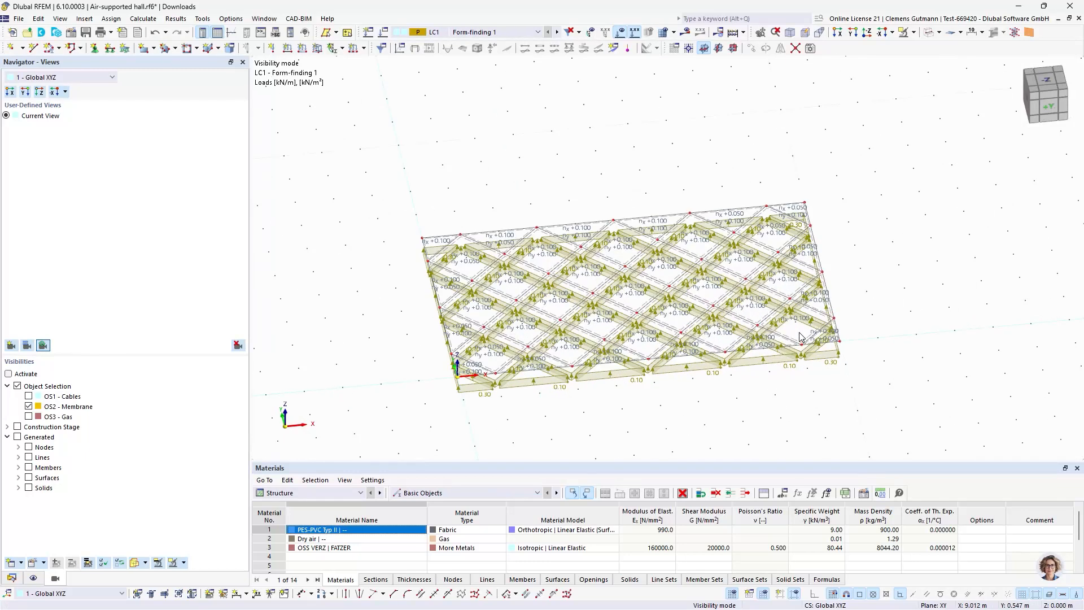
pyautogui.click(520, 33)
pyautogui.click(491, 116)
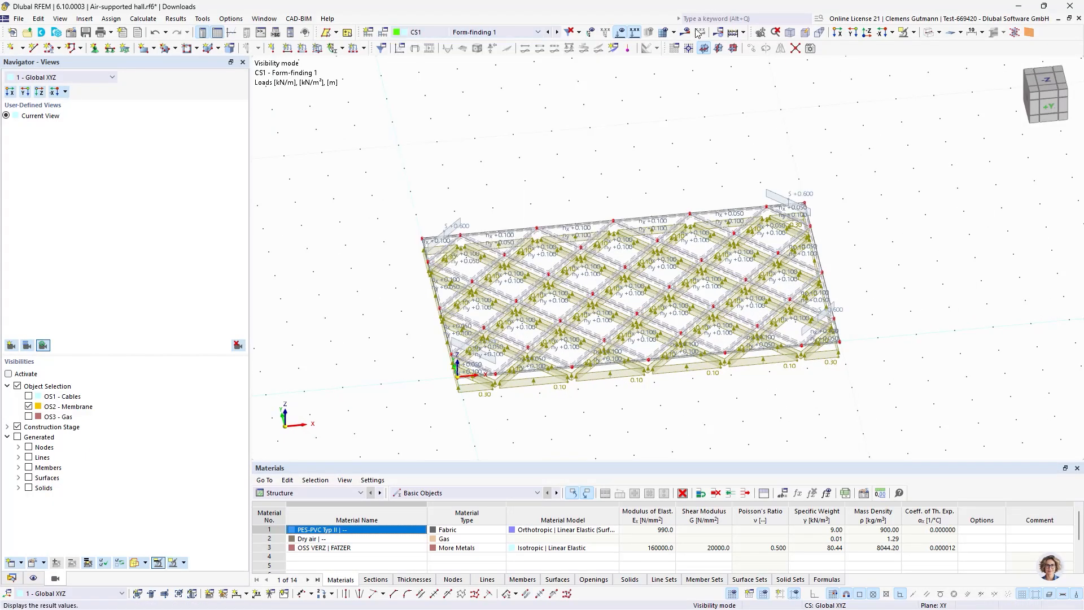
pyautogui.click(688, 32)
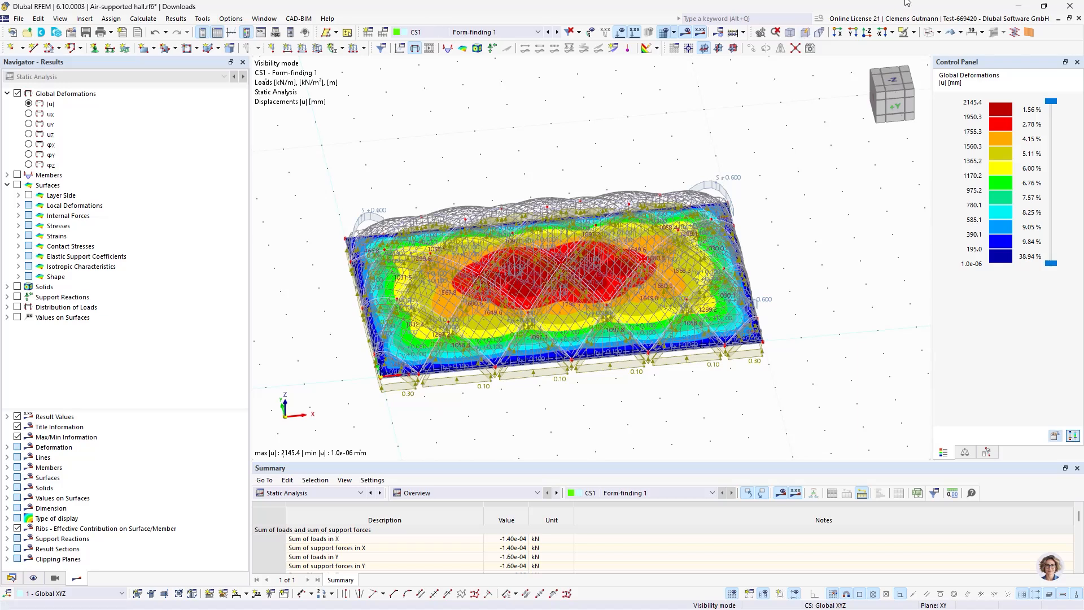
pyautogui.click(926, 32)
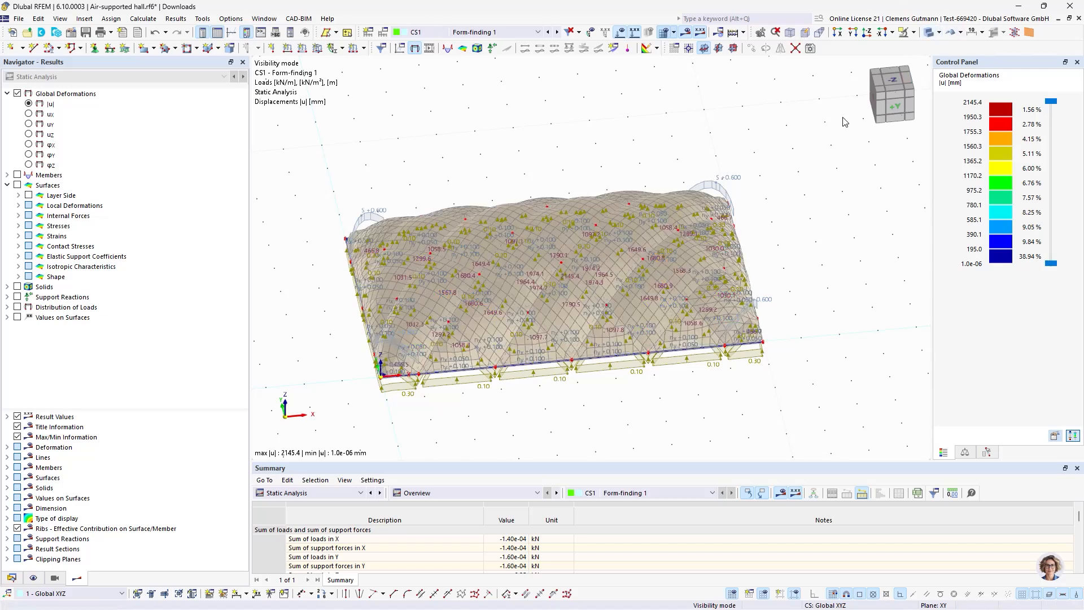
# Examine the form-found membrane's shape at its corners and along its base edges from several sides
pyautogui.keyDown('ctrl'); pyautogui.moveTo(797, 316); pyautogui.dragTo(728, 294, button='middle'); pyautogui.keyUp('ctrl')
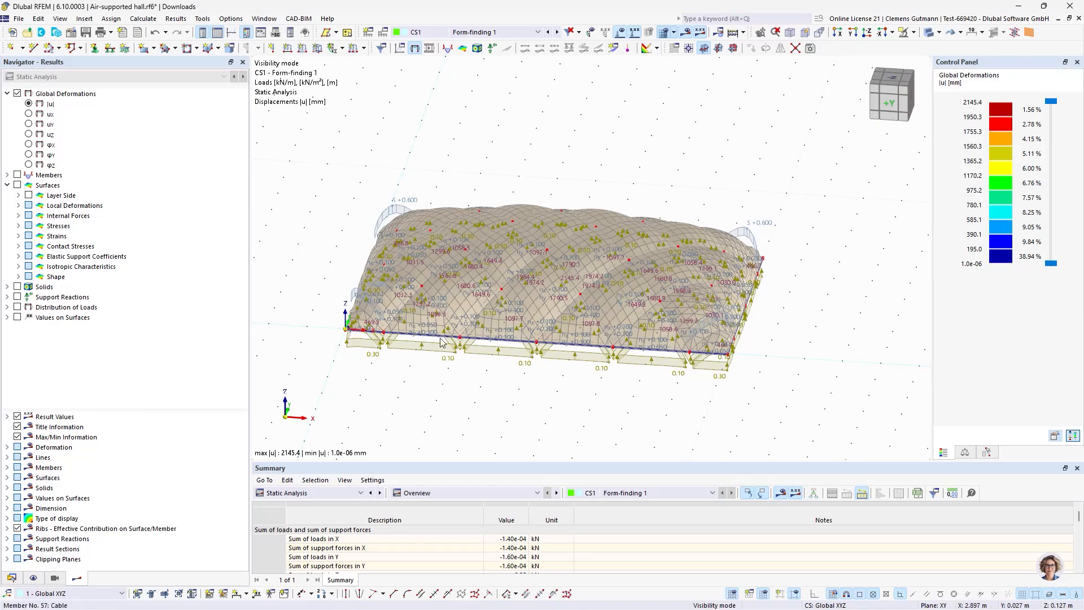
pyautogui.scroll(4, 442, 343)
pyautogui.moveTo(386, 336); pyautogui.dragTo(546, 211, button='middle')
pyautogui.moveTo(475, 304)
pyautogui.keyDown('ctrl'); pyautogui.mouseDown(button='middle')
pyautogui.moveTo(447, 250)
pyautogui.moveTo(484, 321)
pyautogui.mouseUp(button='middle'); pyautogui.keyUp('ctrl')
pyautogui.scroll(-3, 379, 252)
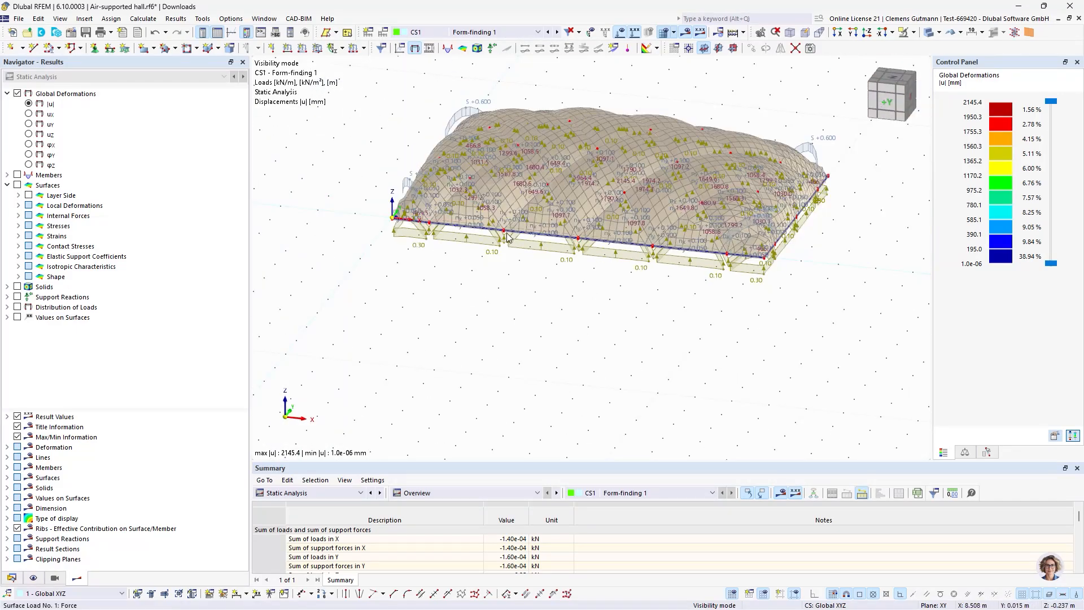
pyautogui.scroll(4, 394, 207)
pyautogui.keyDown('ctrl'); pyautogui.moveTo(491, 298); pyautogui.dragTo(457, 285, button='middle'); pyautogui.keyUp('ctrl')
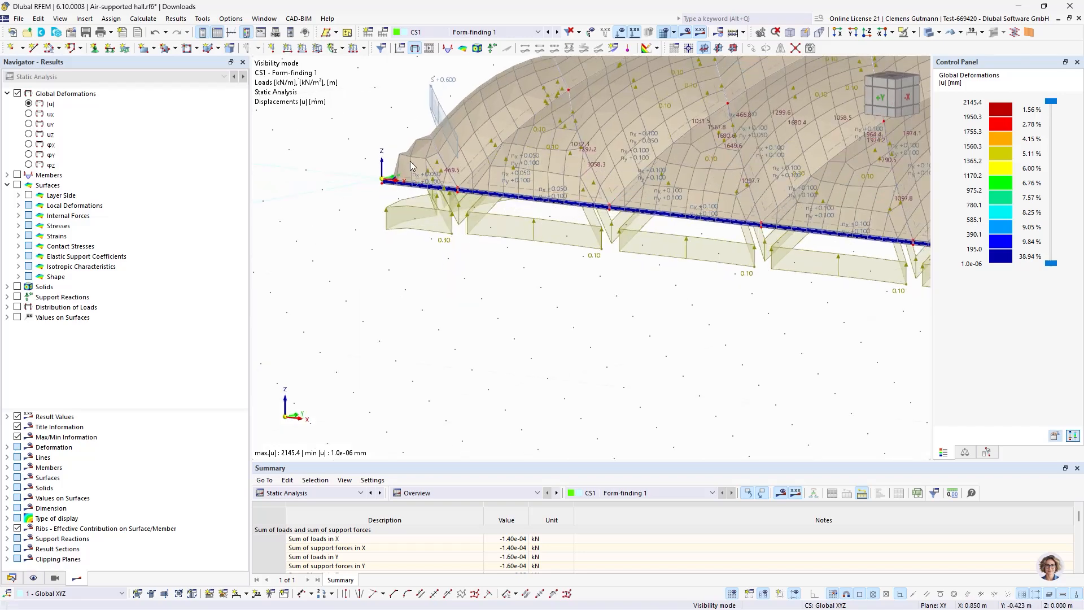
pyautogui.scroll(5, 411, 166)
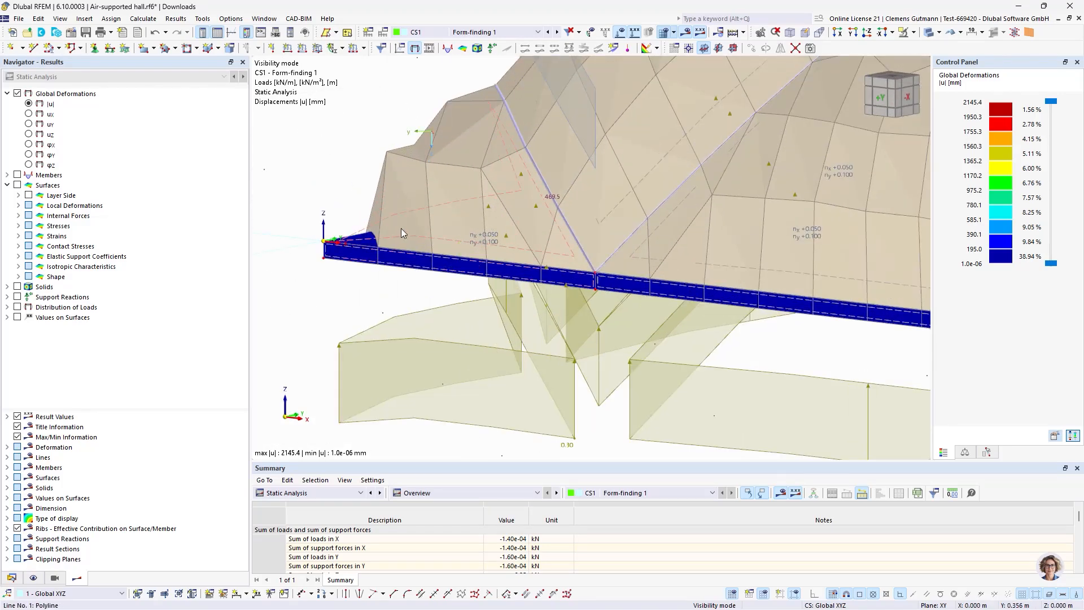
pyautogui.scroll(-6, 401, 228)
pyautogui.keyDown('ctrl'); pyautogui.moveTo(716, 316); pyautogui.dragTo(893, 224, button='middle'); pyautogui.keyUp('ctrl')
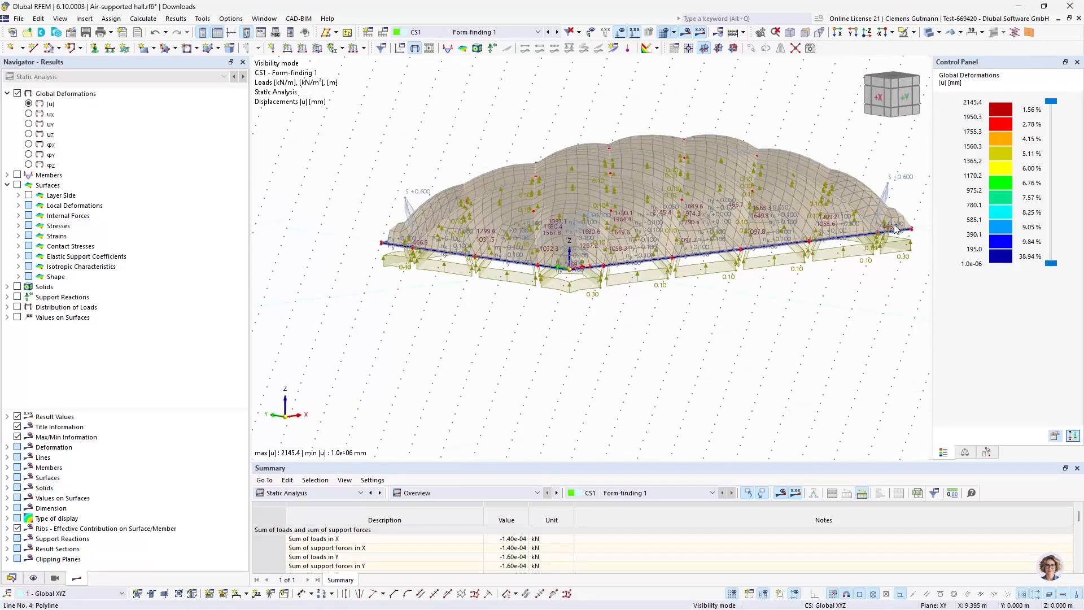
pyautogui.scroll(4, 898, 225)
pyautogui.scroll(-3, 793, 209)
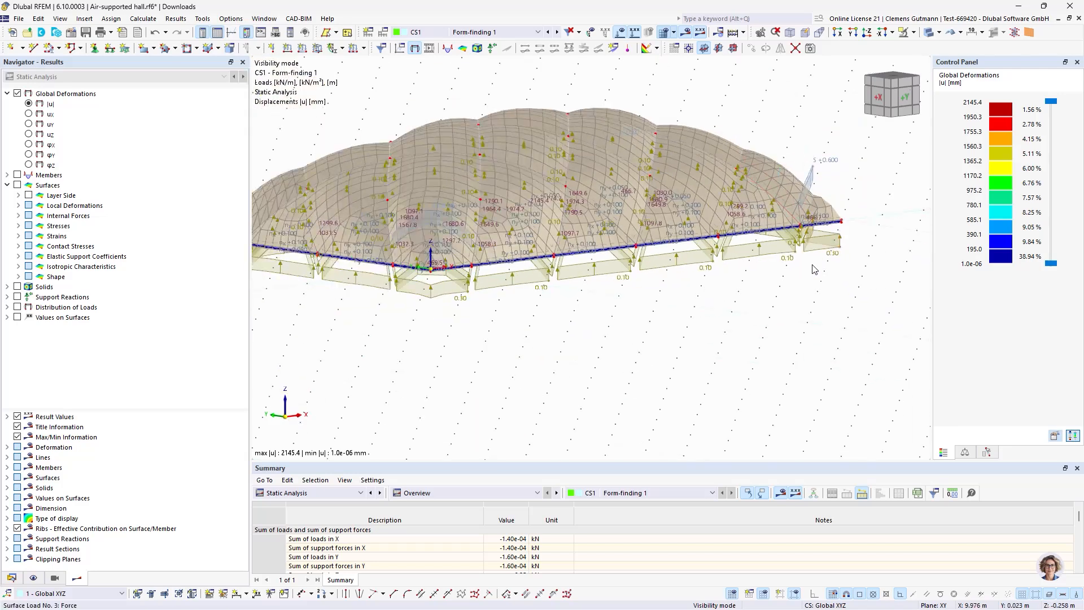
pyautogui.keyDown('ctrl'); pyautogui.moveTo(599, 338); pyautogui.dragTo(530, 339, button='middle'); pyautogui.keyUp('ctrl')
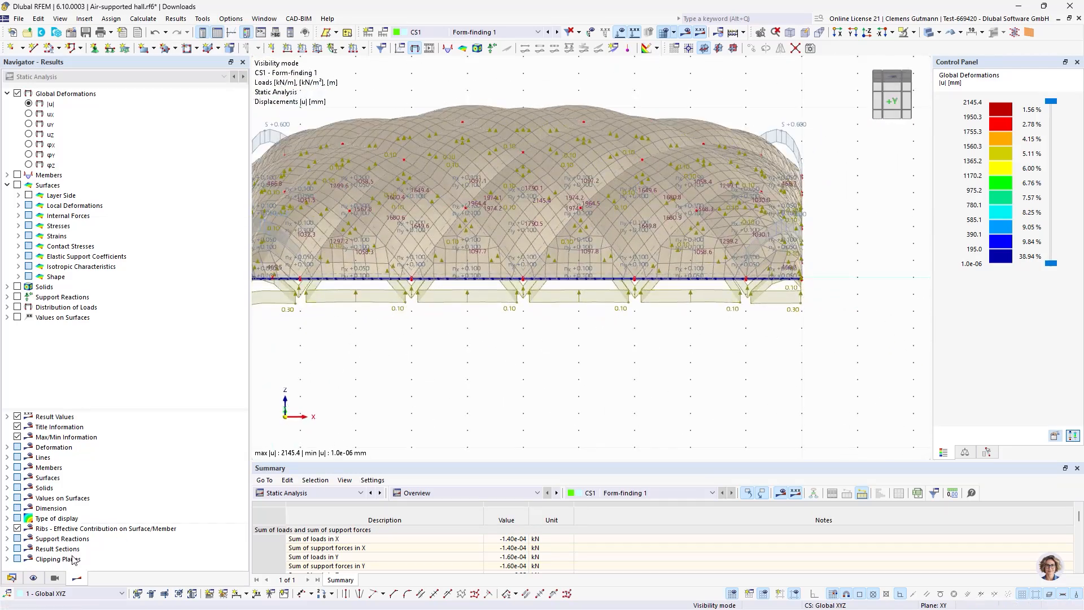
# Set the load magnitude p of the LC1 uniform force load on corner surfaces 2,11,27,40 to -0.15 kN/m²
pyautogui.click(12, 578)
pyautogui.click(113, 339)
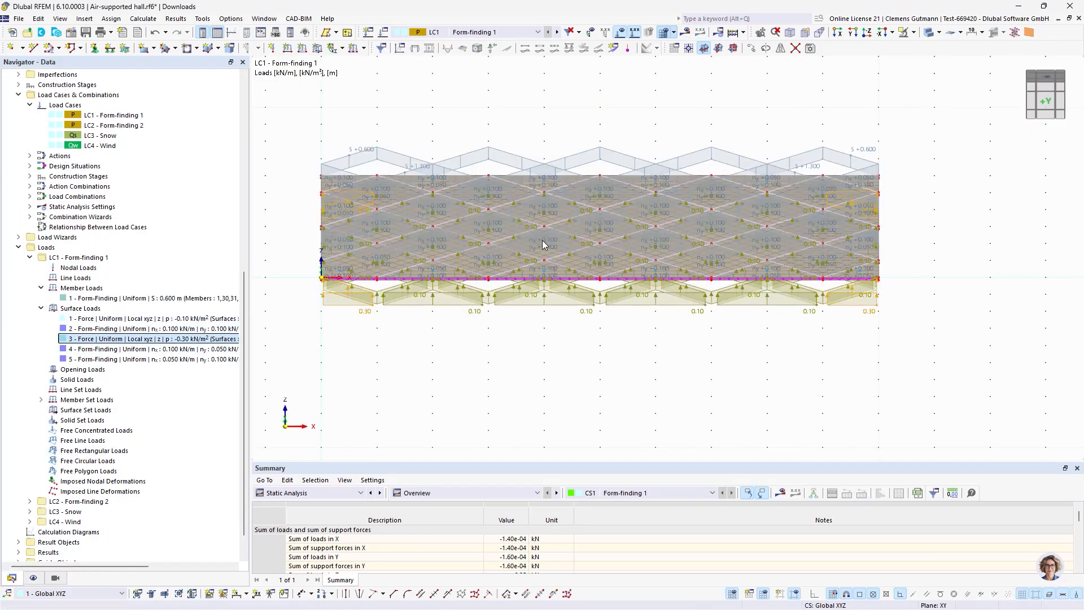
pyautogui.click(367, 259)
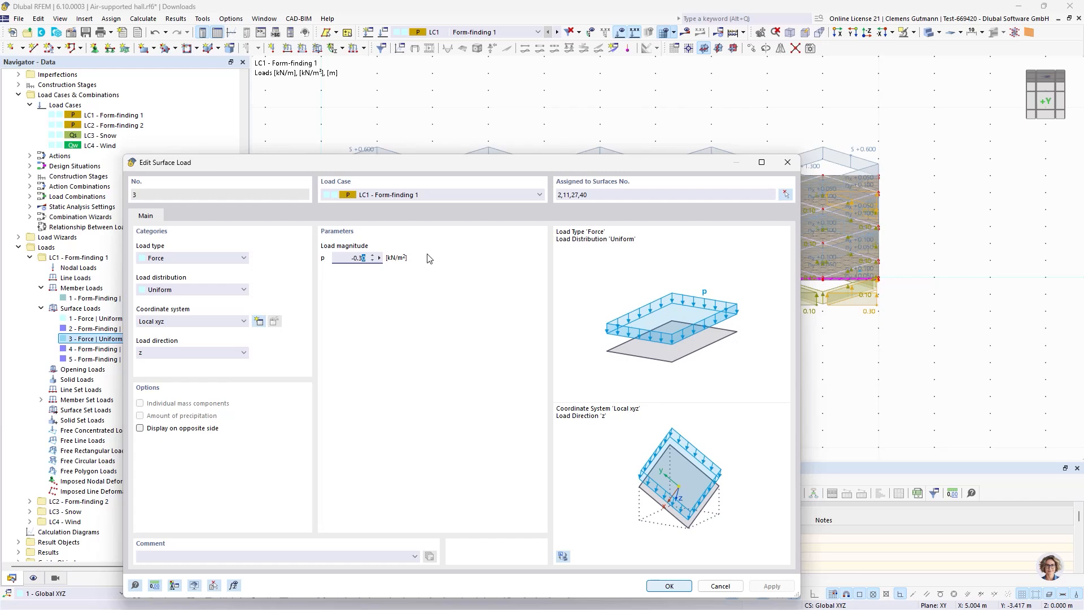
pyautogui.press('Tab')
pyautogui.click(668, 586)
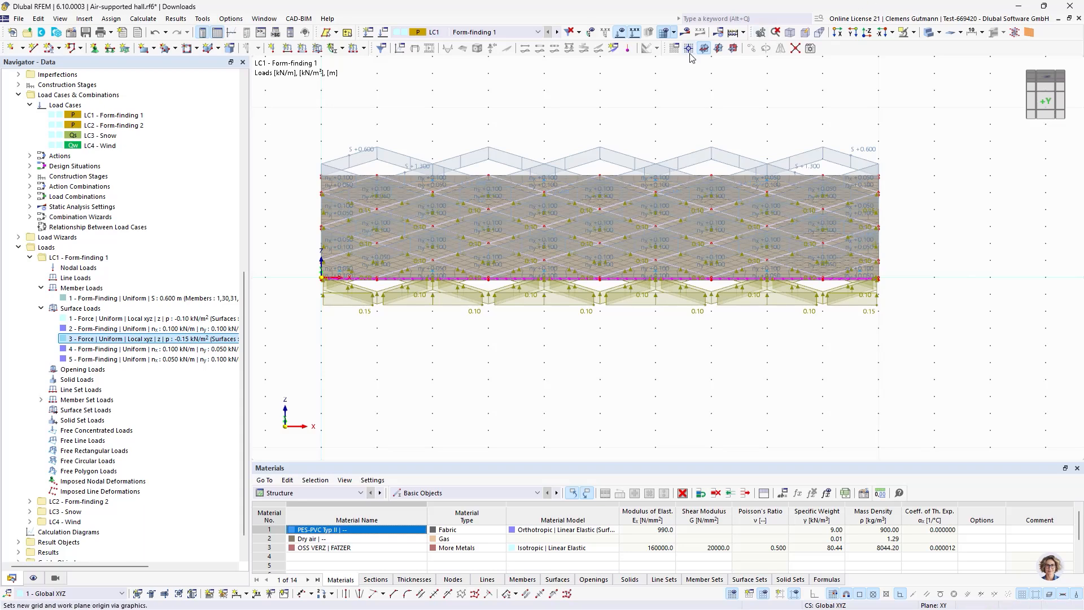
# Recalculate construction stage CS1 - Form-finding 1 with the changed corner load and display its results
pyautogui.click(537, 31)
pyautogui.click(477, 115)
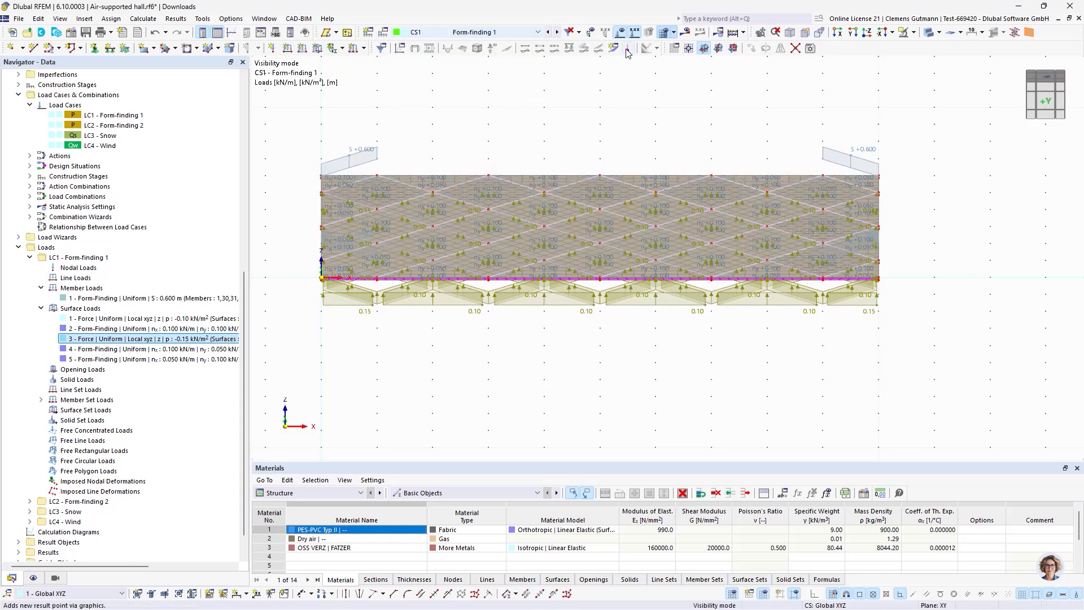
pyautogui.click(687, 33)
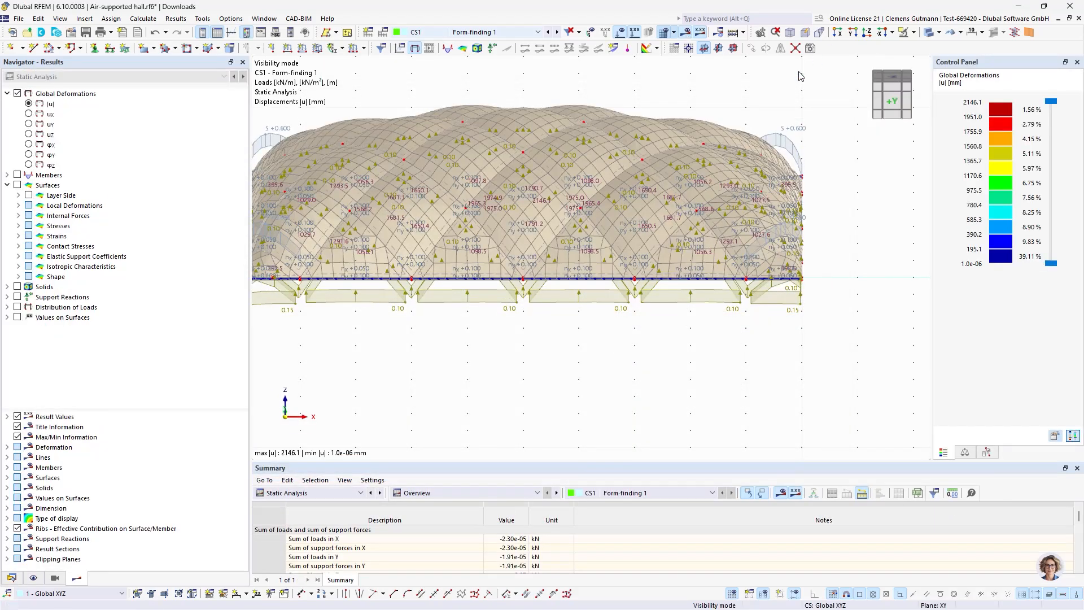
pyautogui.click(687, 32)
# Inspect the recalculated membrane's corners and overall shape from different sides
pyautogui.scroll(5, 567, 228)
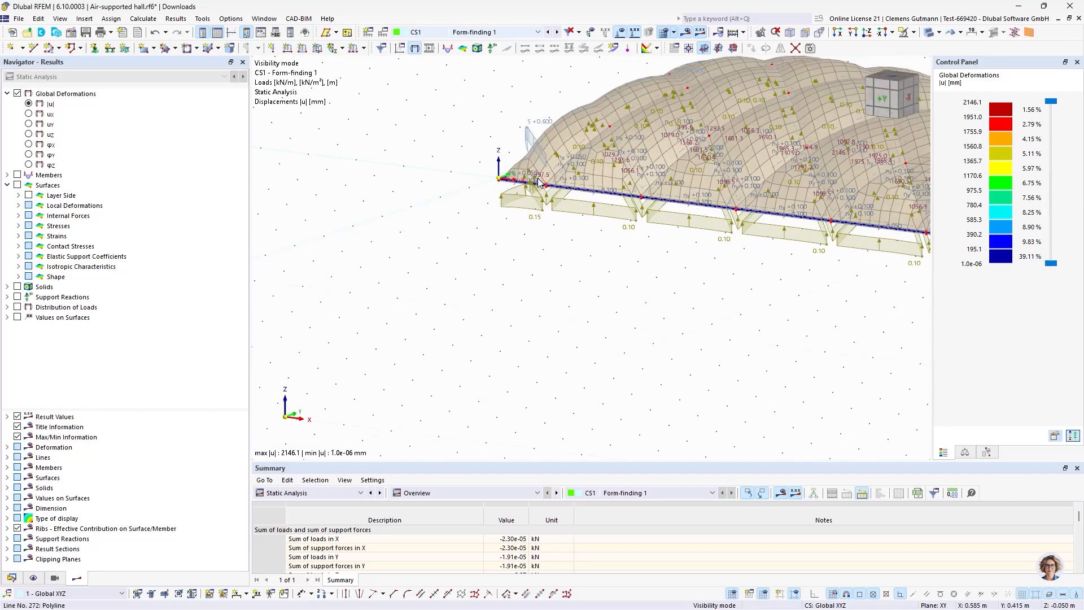
pyautogui.moveTo(567, 229); pyautogui.dragTo(588, 286, button='middle')
pyautogui.scroll(-4, 551, 259)
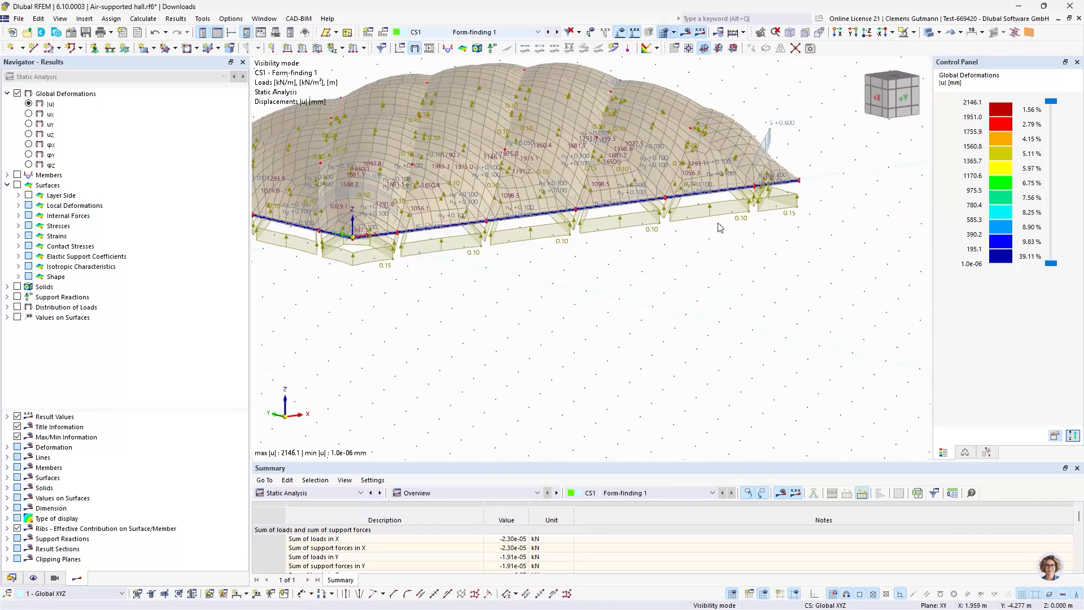
pyautogui.scroll(3, 718, 228)
pyautogui.keyDown('ctrl'); pyautogui.moveTo(719, 266); pyautogui.dragTo(648, 290, button='middle'); pyautogui.keyUp('ctrl')
pyautogui.scroll(-4, 818, 213)
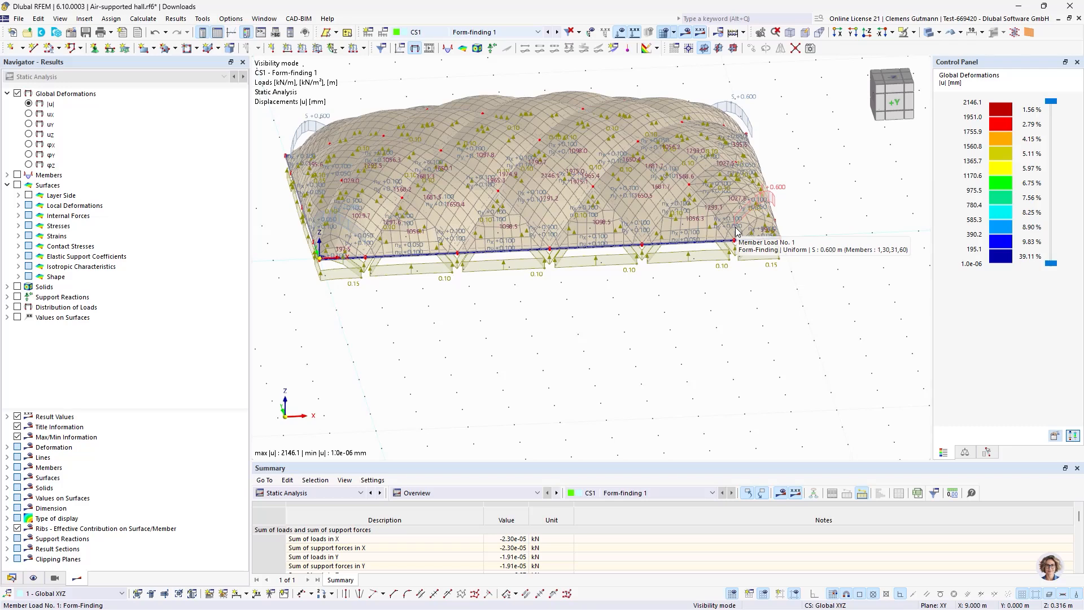
pyautogui.keyDown('ctrl'); pyautogui.moveTo(540, 274); pyautogui.dragTo(515, 283, button='middle'); pyautogui.keyUp('ctrl')
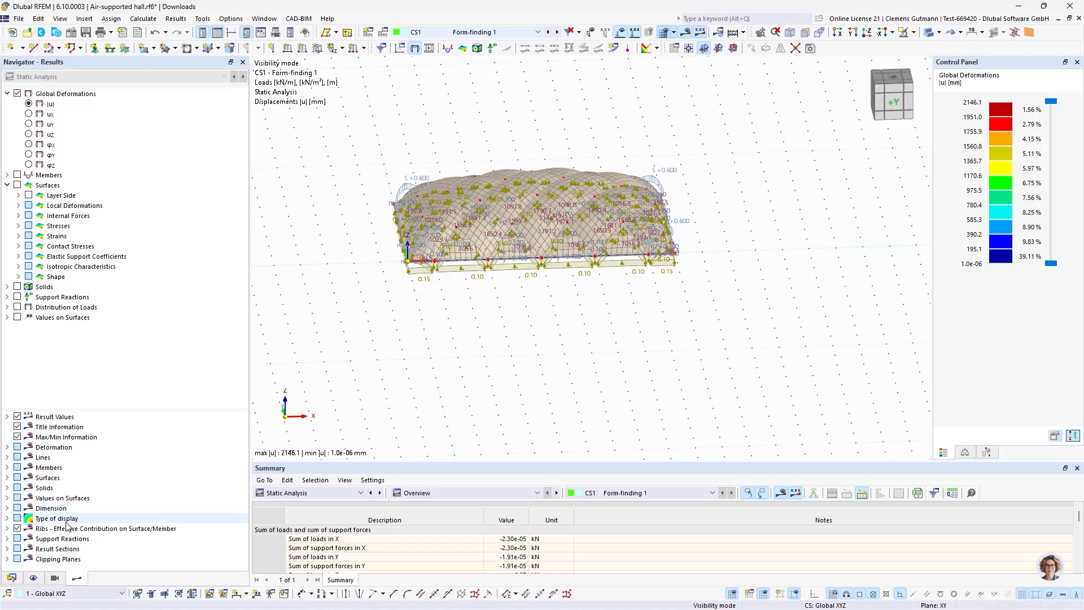
# Leave the CS1 results for CS2 - Form-finding 2 and start a new solid load in load case LC2 - Form-finding 2
pyautogui.click(557, 33)
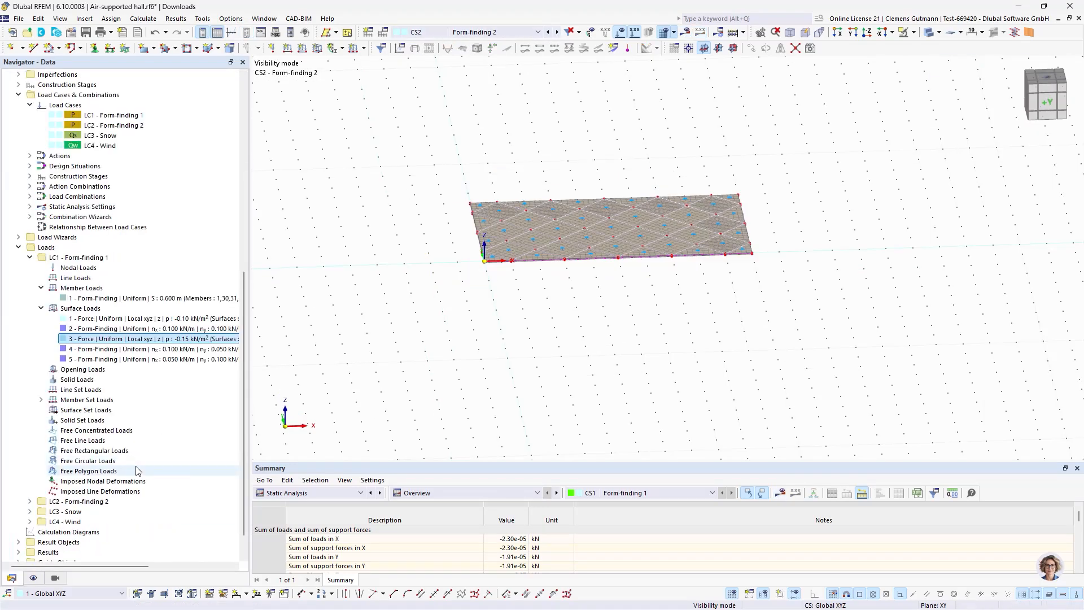
pyautogui.click(42, 308)
pyautogui.click(40, 288)
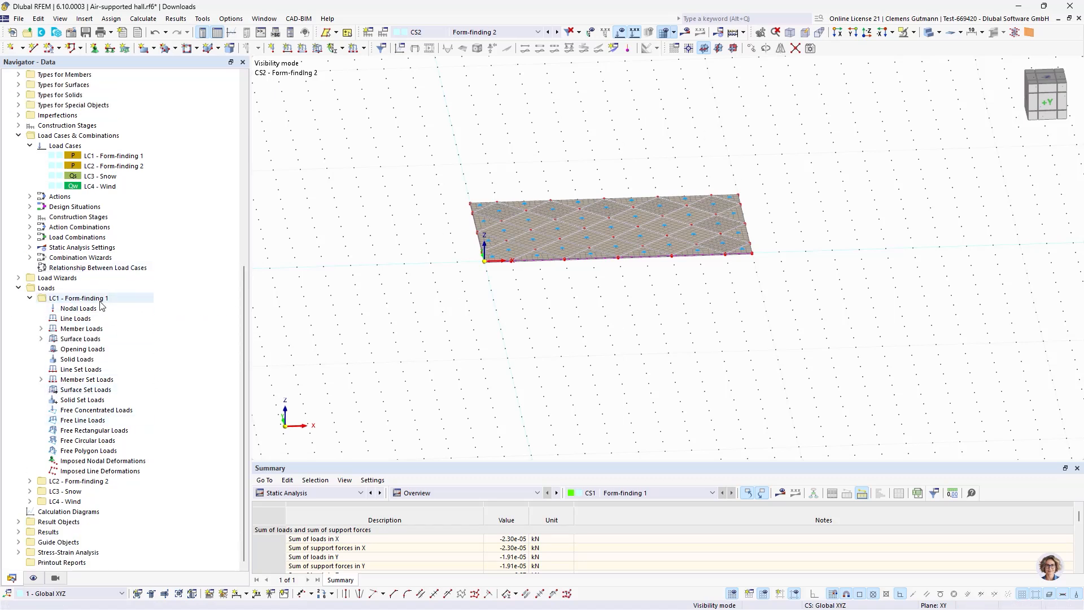
pyautogui.click(29, 481)
pyautogui.scroll(-5, 111, 449)
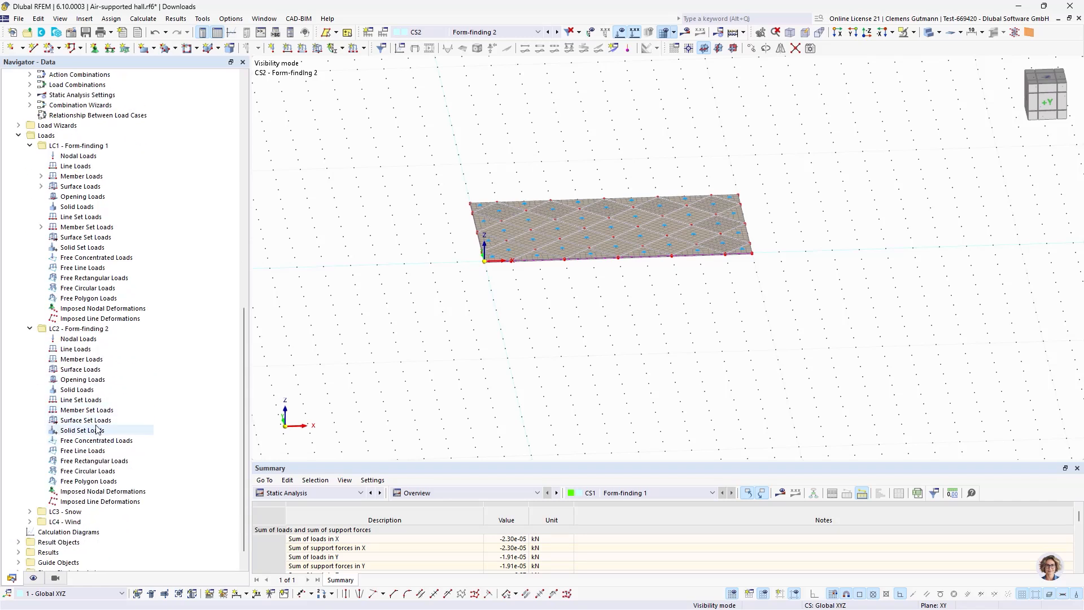
pyautogui.rightClick(93, 390)
pyautogui.click(182, 411)
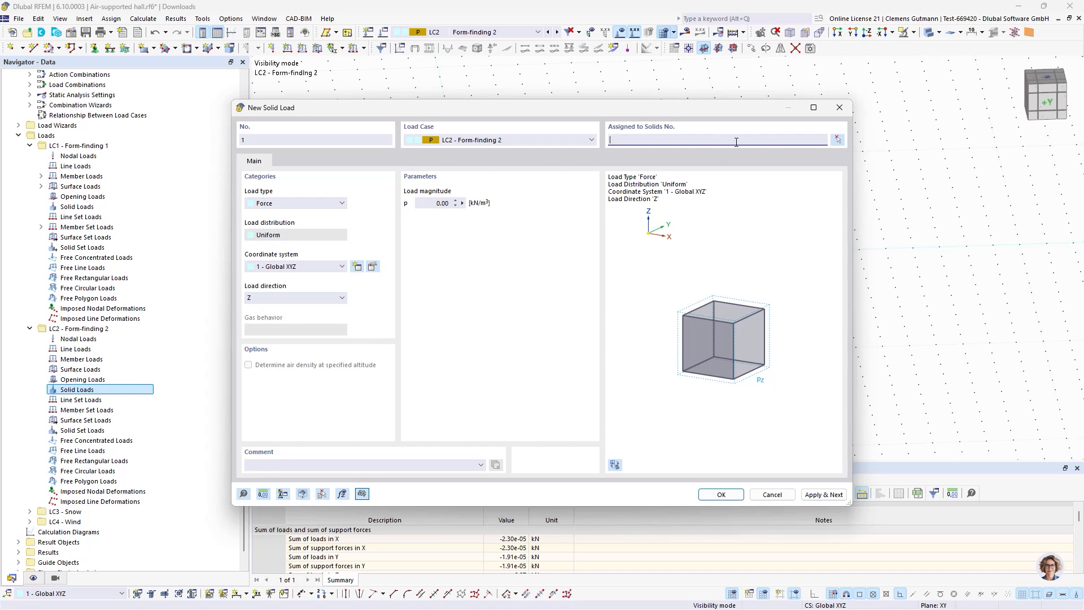
# Assign the new solid load to solids 1-39 and set its load type to Gas
pyautogui.write('1,')
pyautogui.press('BackSpace')
pyautogui.press('BackSpace')
pyautogui.press('BackSpace')
pyautogui.write('-39')
pyautogui.press('Tab')
pyautogui.click(289, 204)
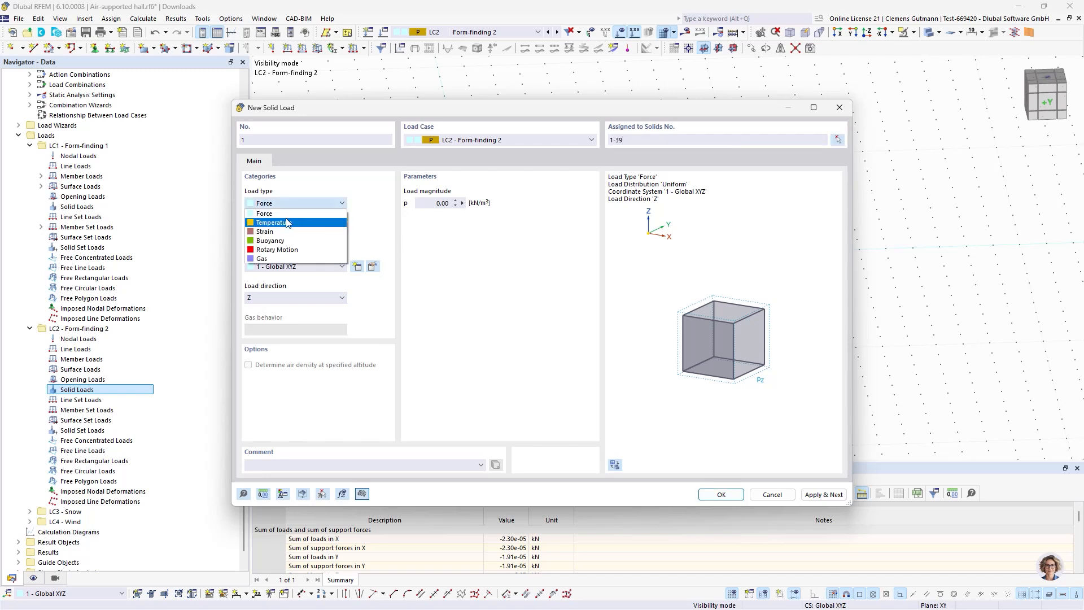
pyautogui.click(265, 259)
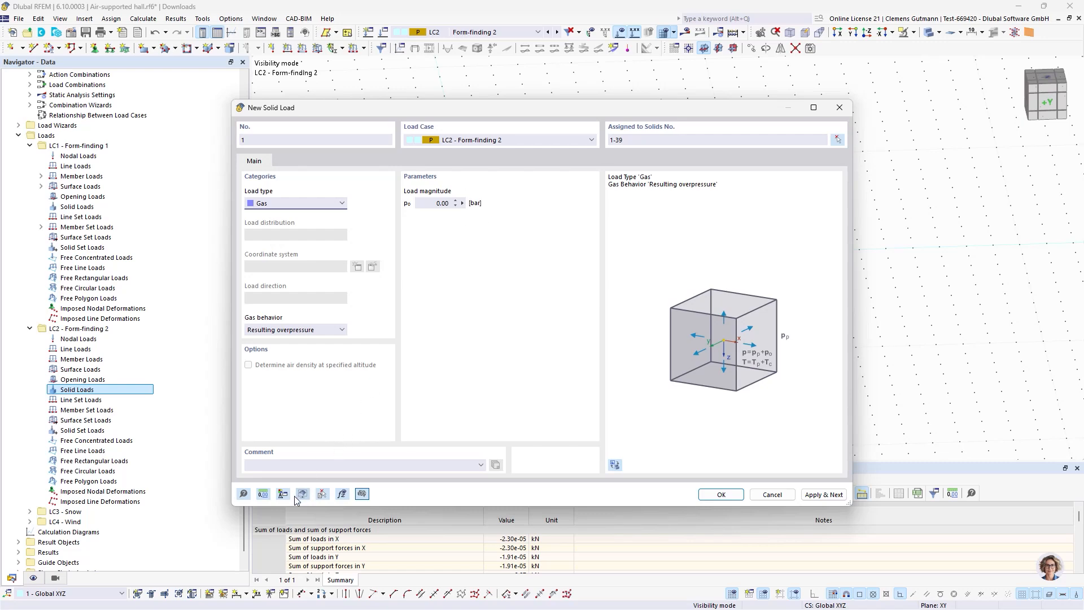
# Change the unit for load pressures to Pa in the units and decimal places settings
pyautogui.click(264, 494)
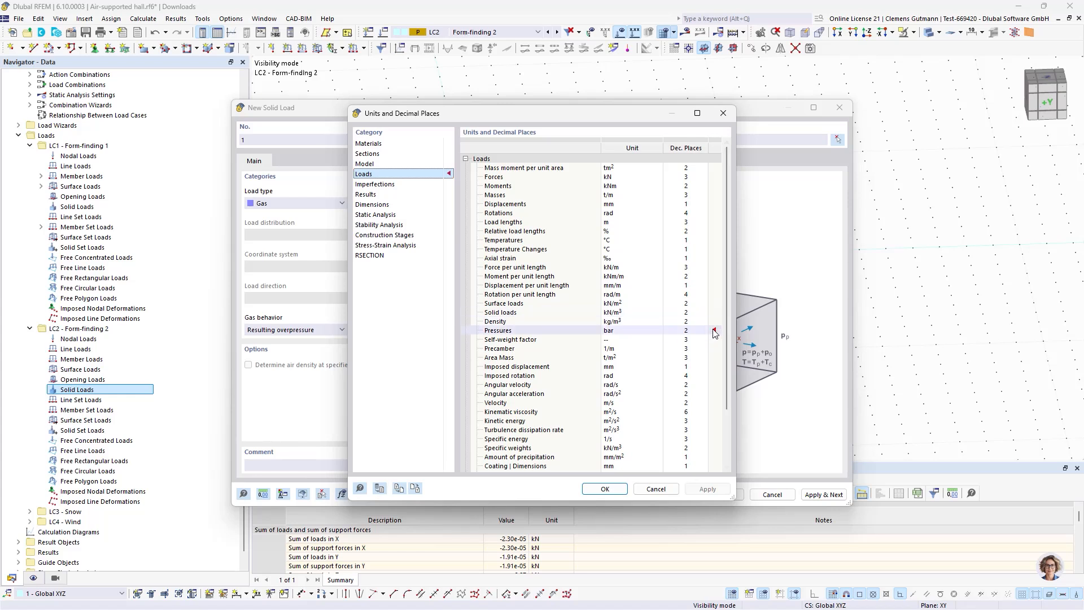
pyautogui.click(642, 333)
pyautogui.click(646, 333)
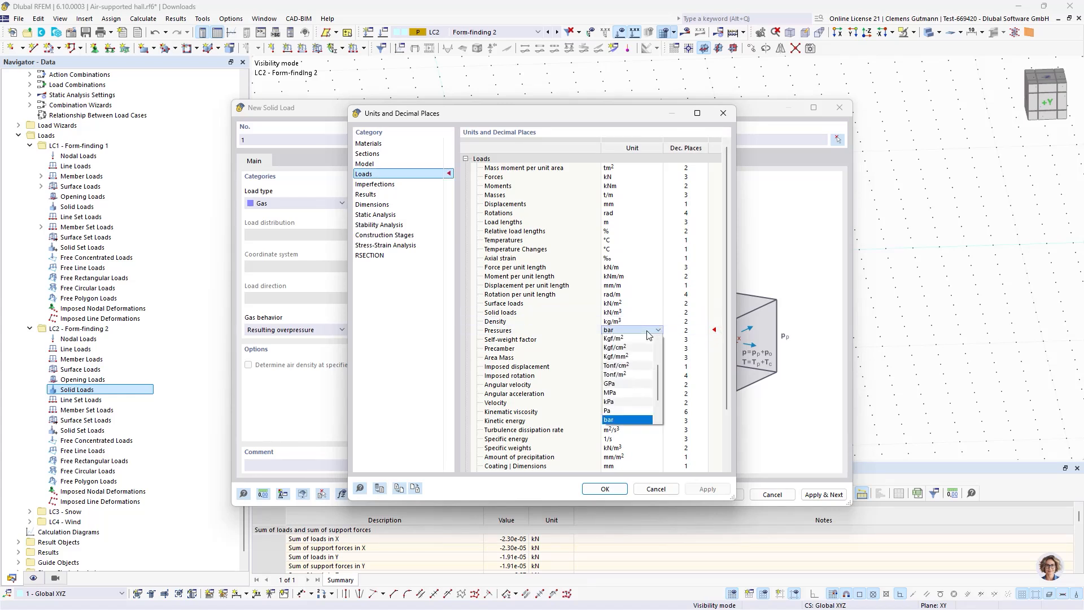
pyautogui.click(632, 411)
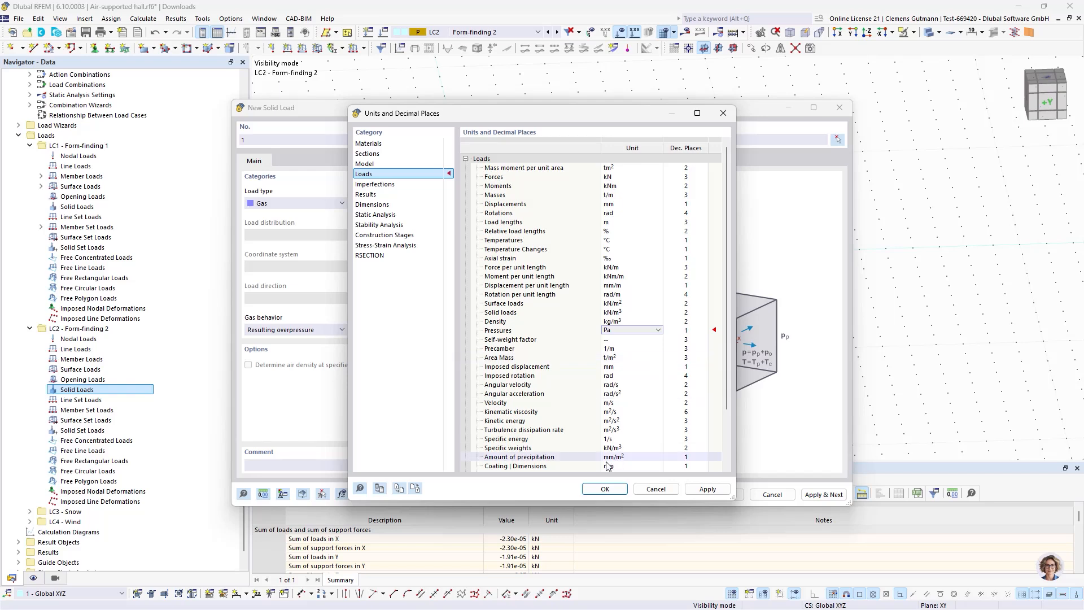
pyautogui.click(605, 488)
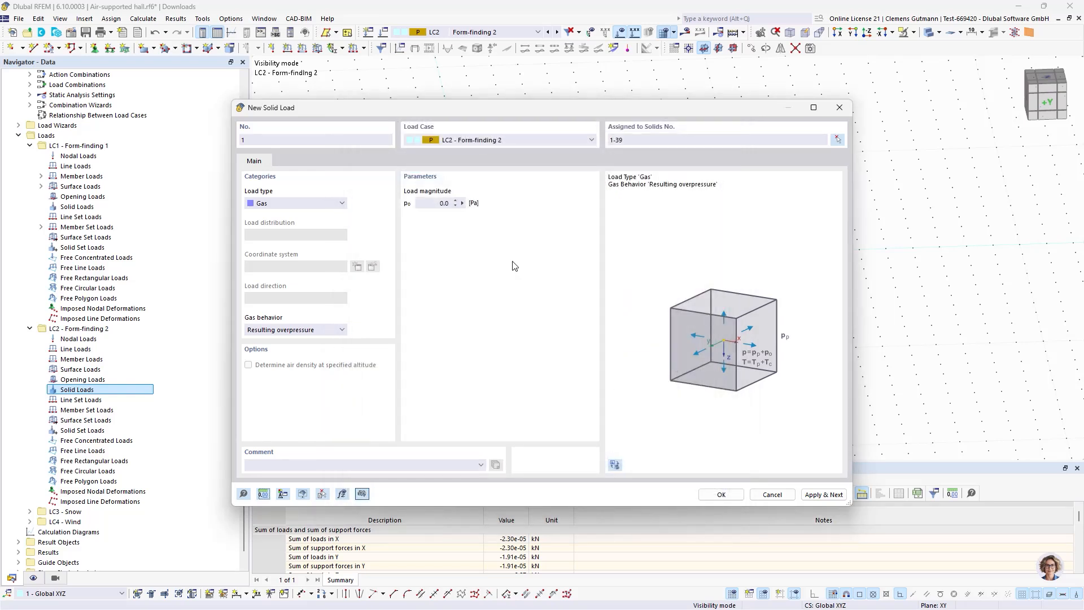
# Set the gas load magnitude to 200 Pa and save the solid load
pyautogui.doubleClick(441, 203)
pyautogui.write('200')
pyautogui.press('Tab')
pyautogui.click(722, 495)
# Calculate construction stage CS2 - Form-finding 2, display its results, and inspect the inflated hall shape
pyautogui.click(533, 34)
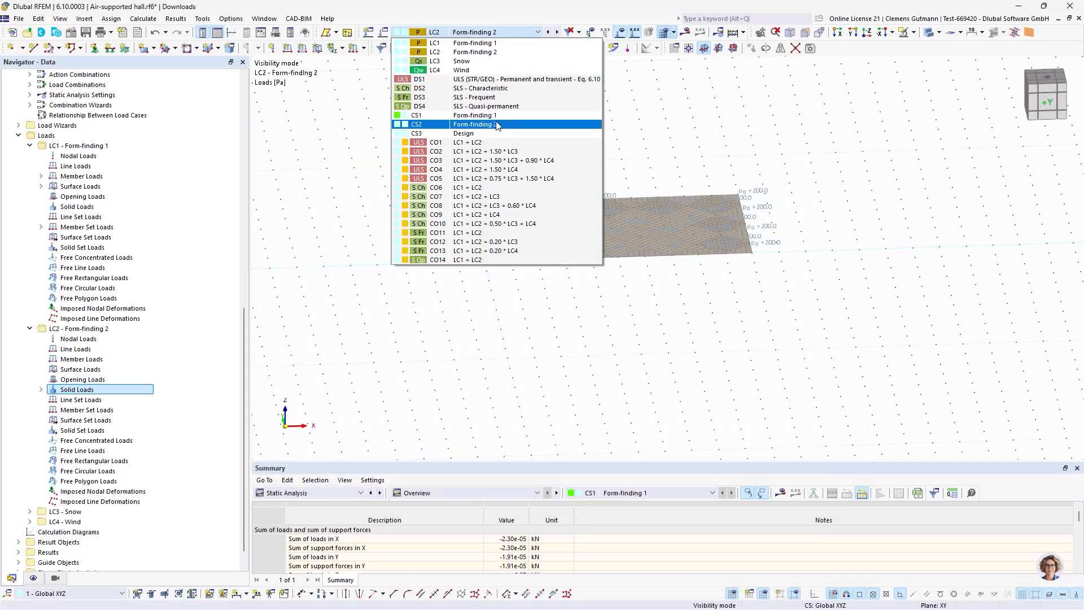
pyautogui.click(506, 125)
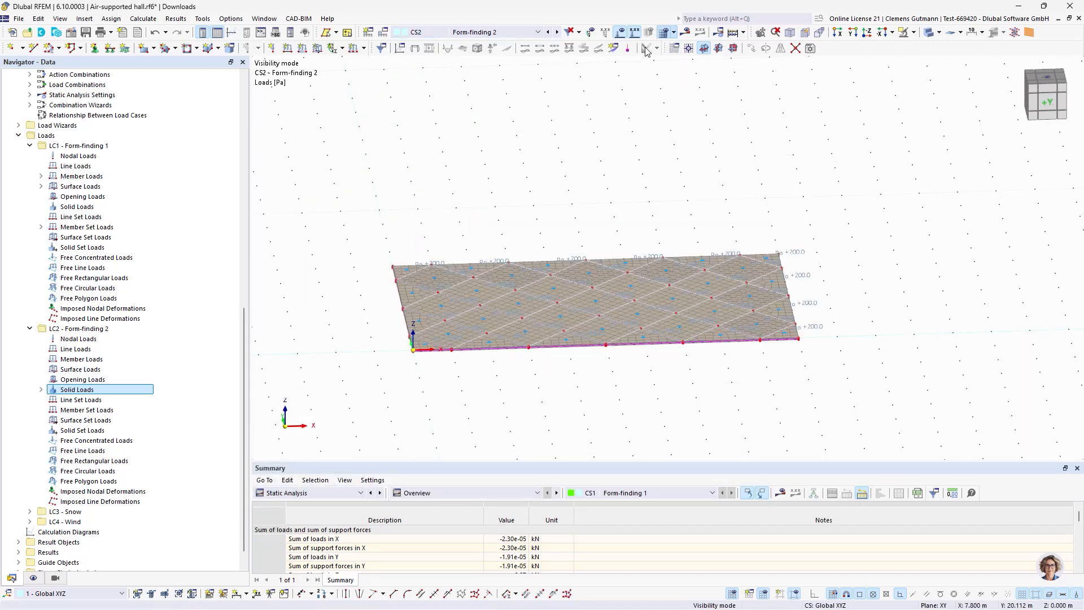
pyautogui.click(685, 33)
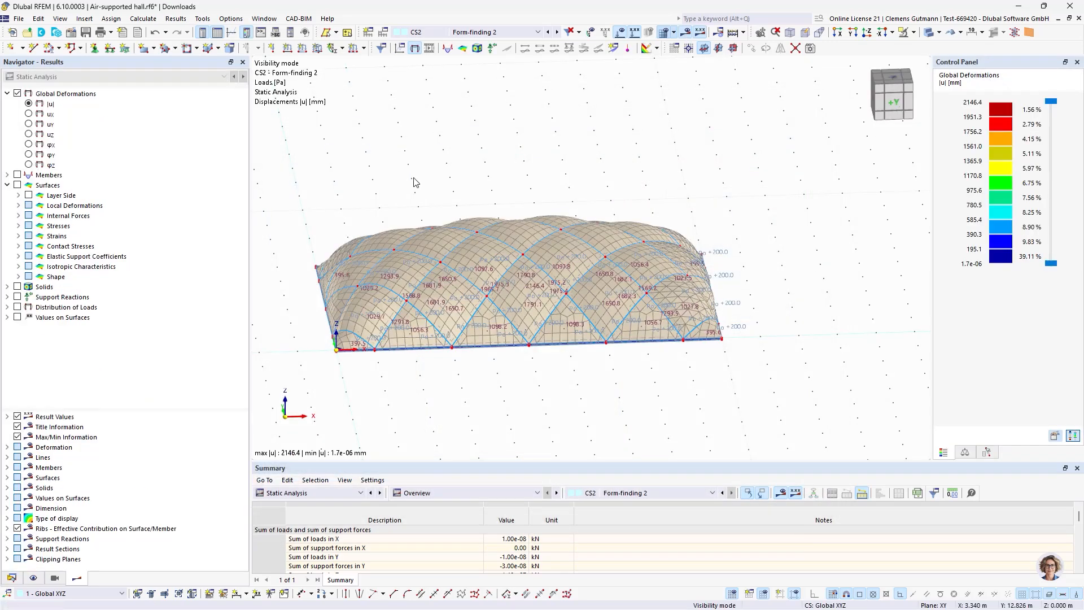
pyautogui.moveTo(511, 393)
pyautogui.keyDown('ctrl'); pyautogui.mouseDown(button='middle')
pyautogui.moveTo(489, 385)
pyautogui.moveTo(483, 367)
pyautogui.moveTo(503, 382)
pyautogui.mouseUp(button='middle'); pyautogui.keyUp('ctrl')
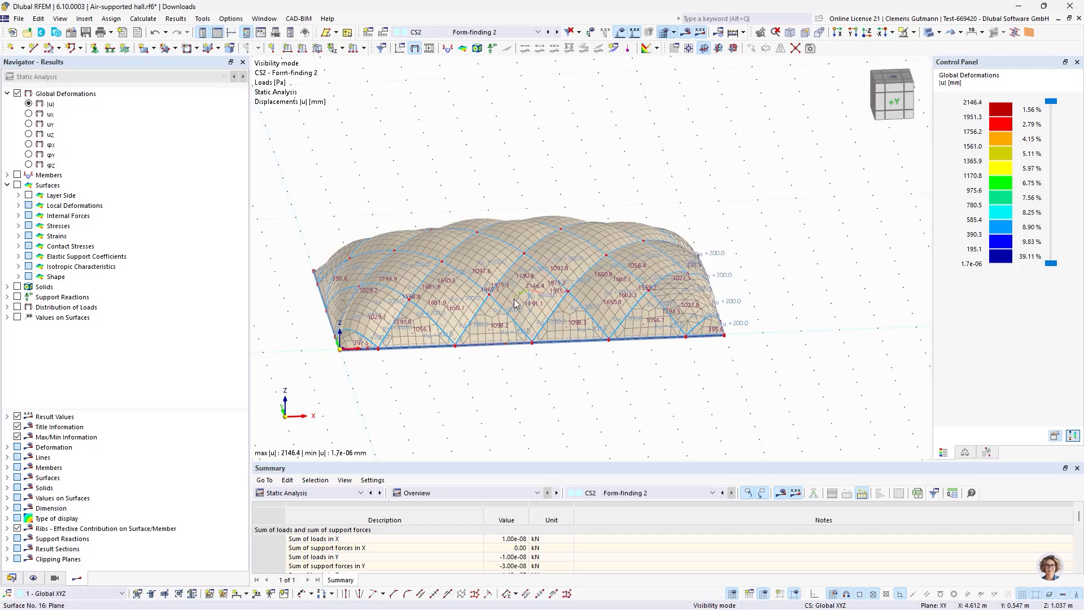
pyautogui.scroll(2, 530, 306)
pyautogui.scroll(-1, 599, 321)
pyautogui.keyDown('ctrl'); pyautogui.moveTo(563, 377); pyautogui.dragTo(535, 407, button='middle'); pyautogui.keyUp('ctrl')
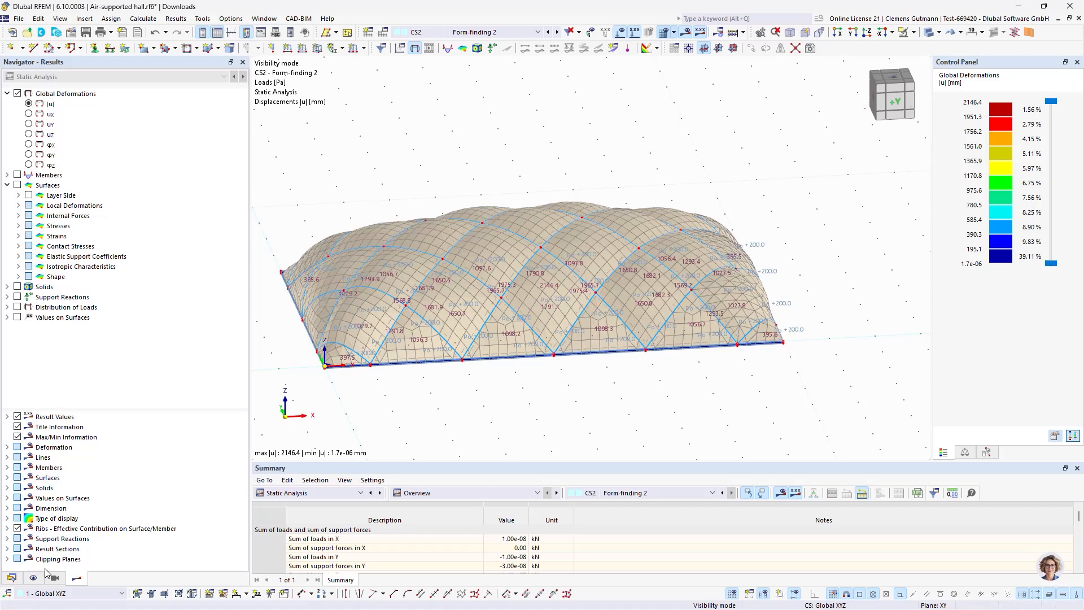
# Start a new surface load in load case LC3 - Snow
pyautogui.click(60, 579)
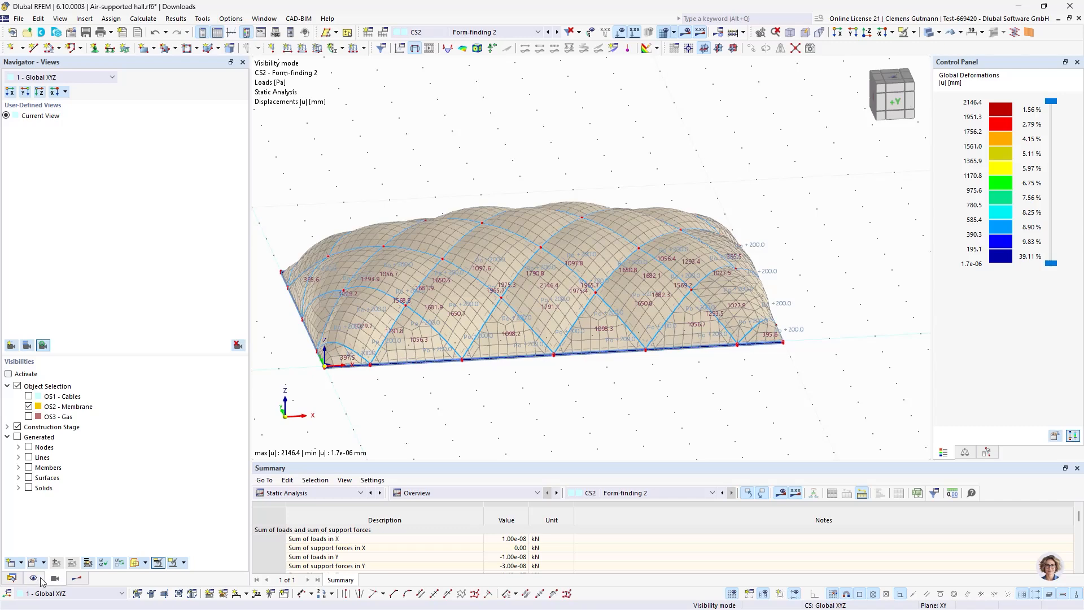
pyautogui.click(33, 578)
pyautogui.click(364, 48)
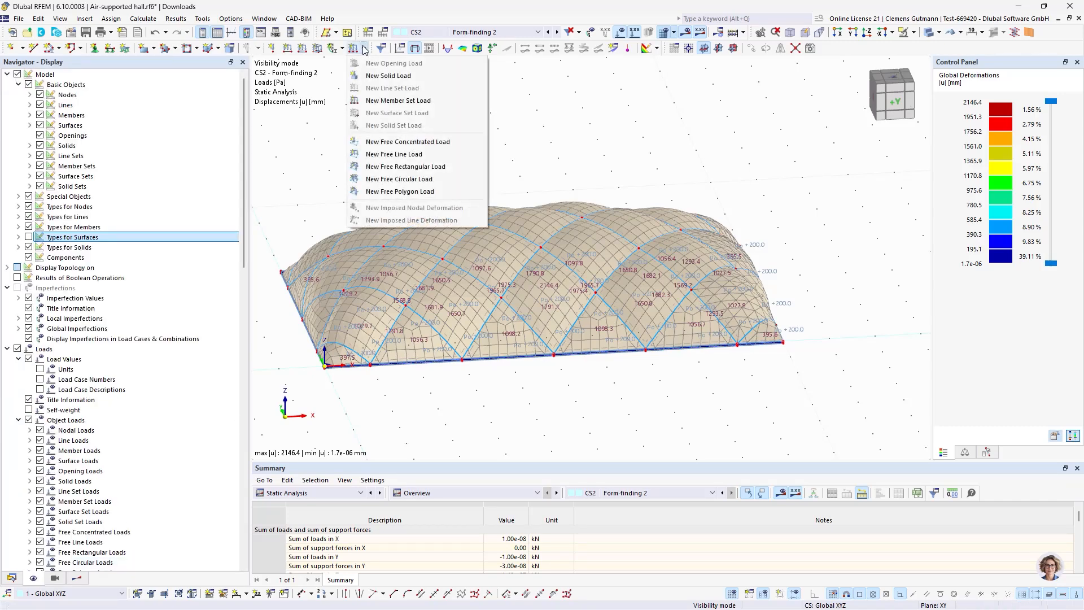
pyautogui.click(399, 191)
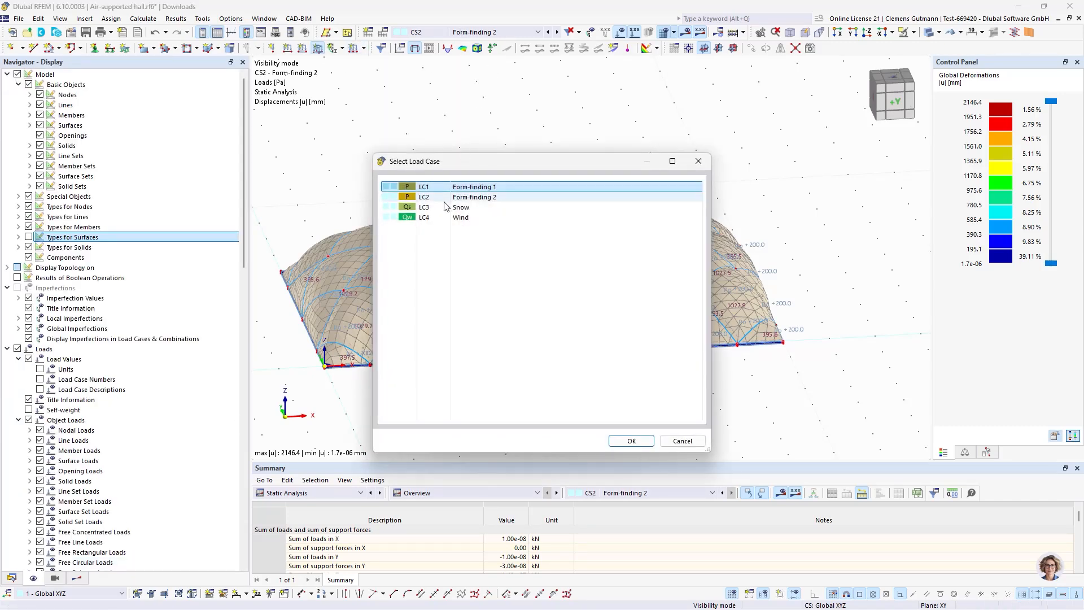
pyautogui.click(468, 207)
pyautogui.click(628, 440)
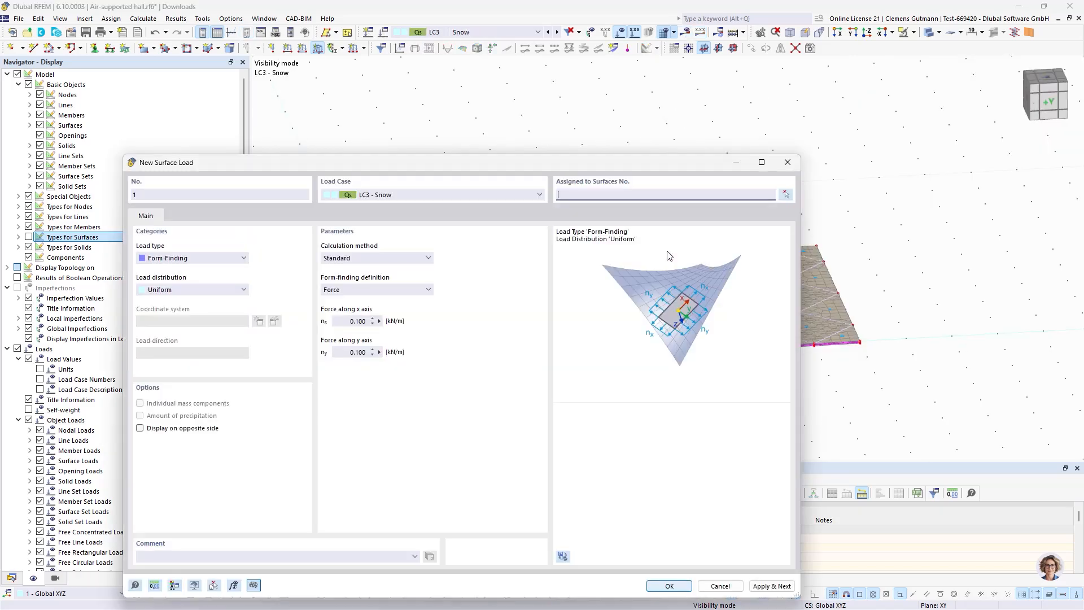
# Define the snow load as a uniform force in global Z on the projected area with magnitude -0.50 kN/m²
pyautogui.click(243, 257)
pyautogui.click(164, 267)
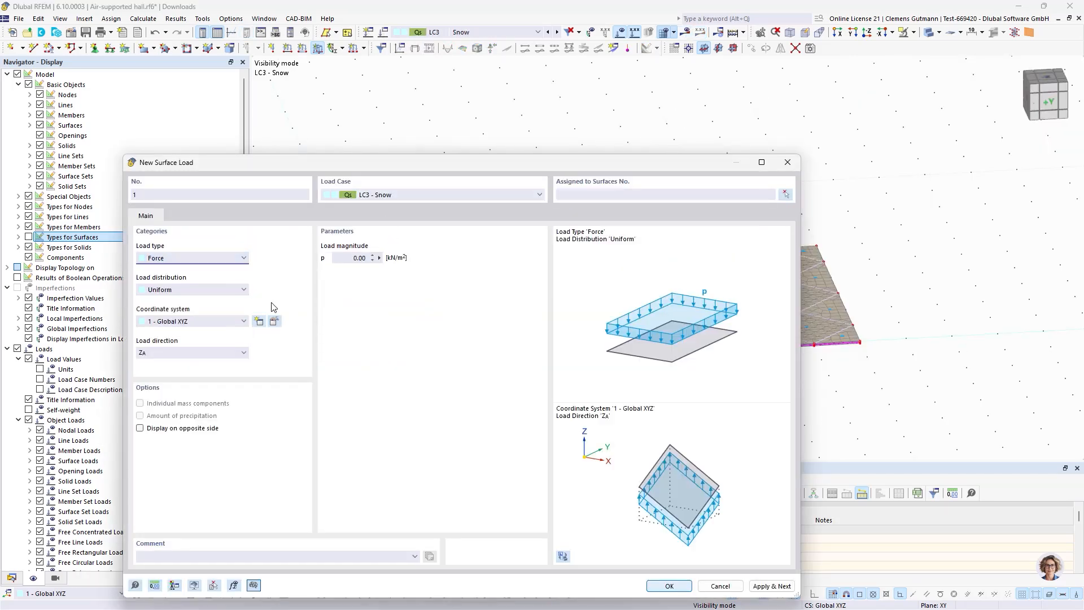
pyautogui.click(164, 353)
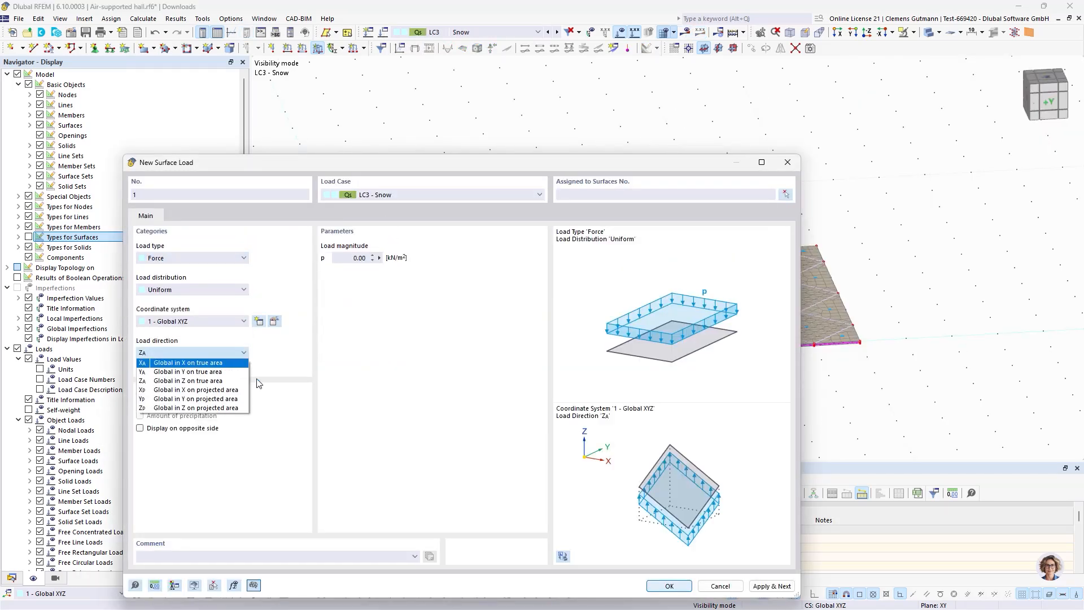
pyautogui.click(220, 408)
pyautogui.click(355, 258)
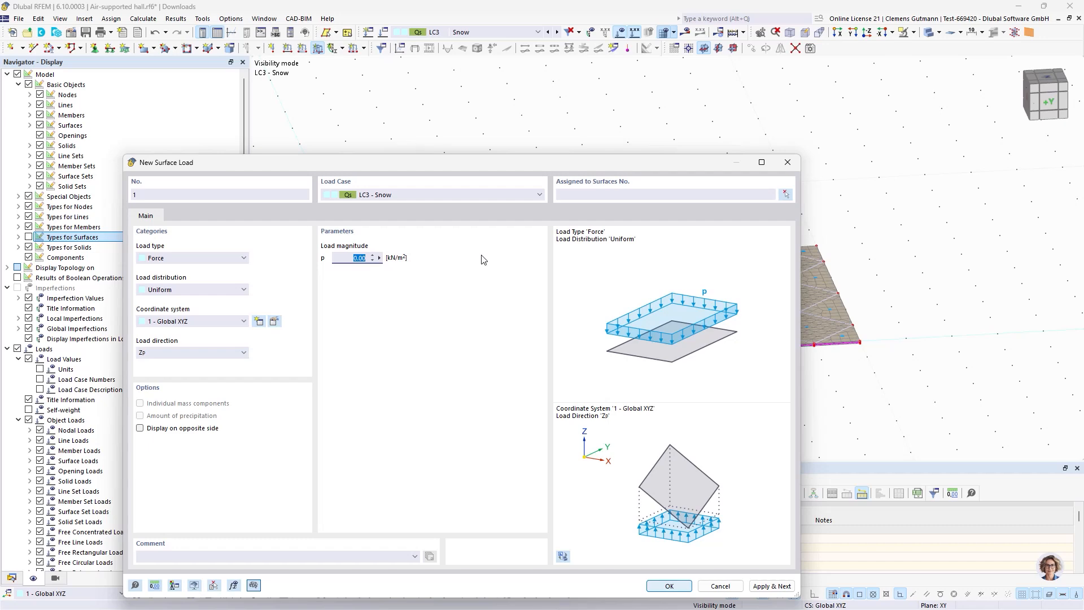
pyautogui.press('BackSpace')
pyautogui.write('-0.5')
pyautogui.press('Tab')
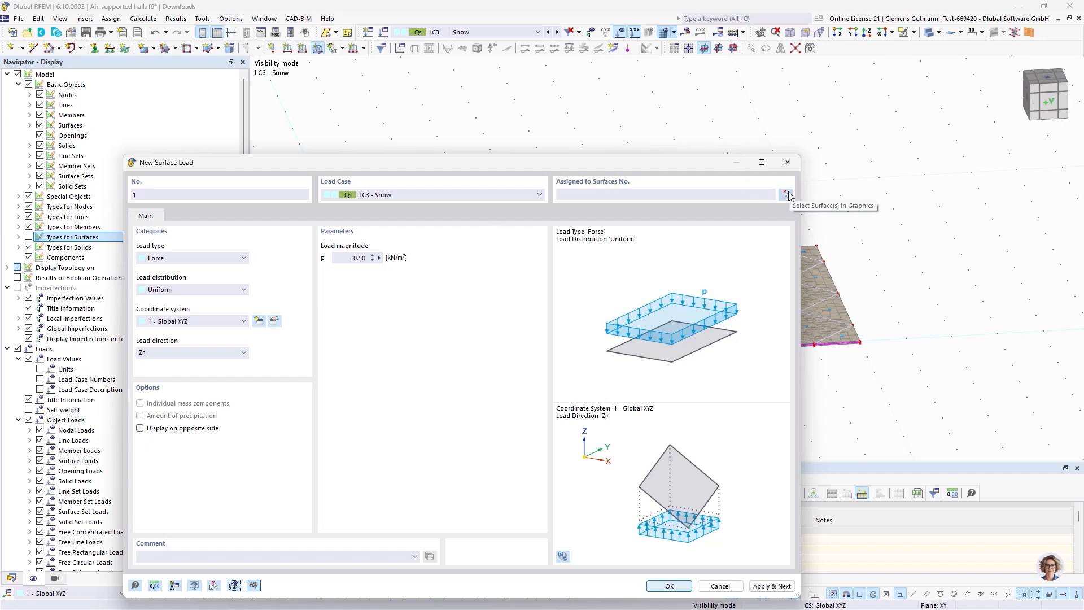
# Hide the construction stage objects so only the membrane shows, then assign the snow load to surfaces 2-40 and apply it
pyautogui.click(786, 194)
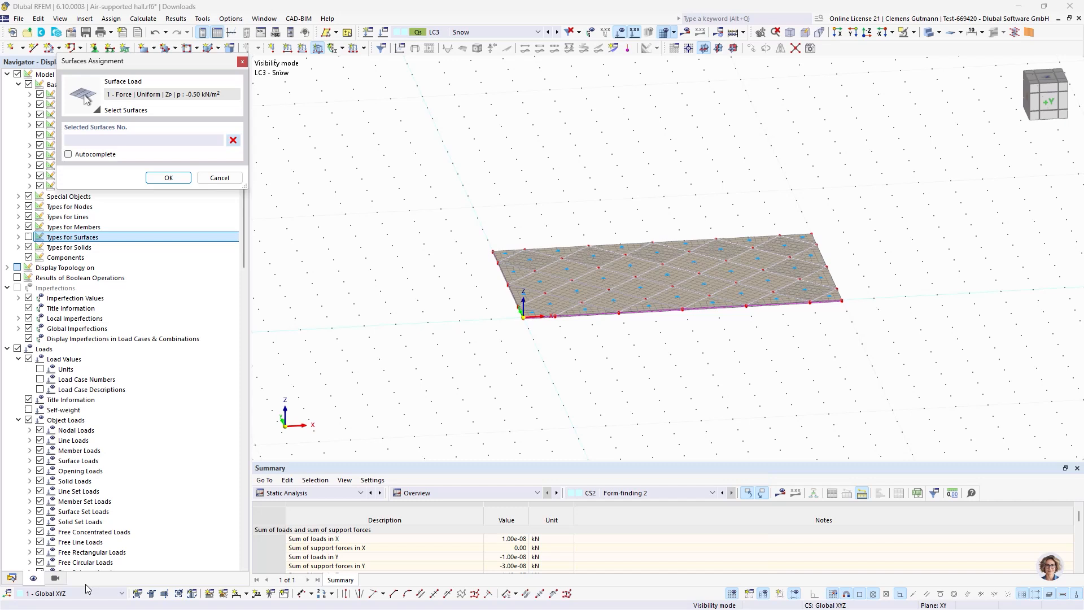
pyautogui.click(55, 577)
pyautogui.click(9, 375)
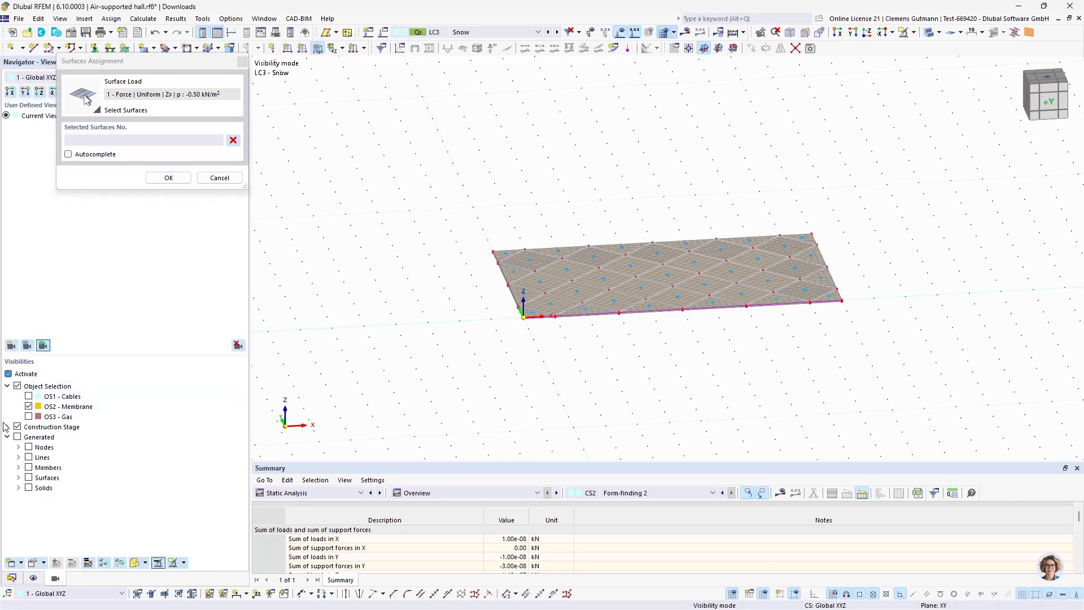
pyautogui.click(18, 427)
pyautogui.moveTo(793, 330); pyautogui.dragTo(439, 180)
pyautogui.click(168, 177)
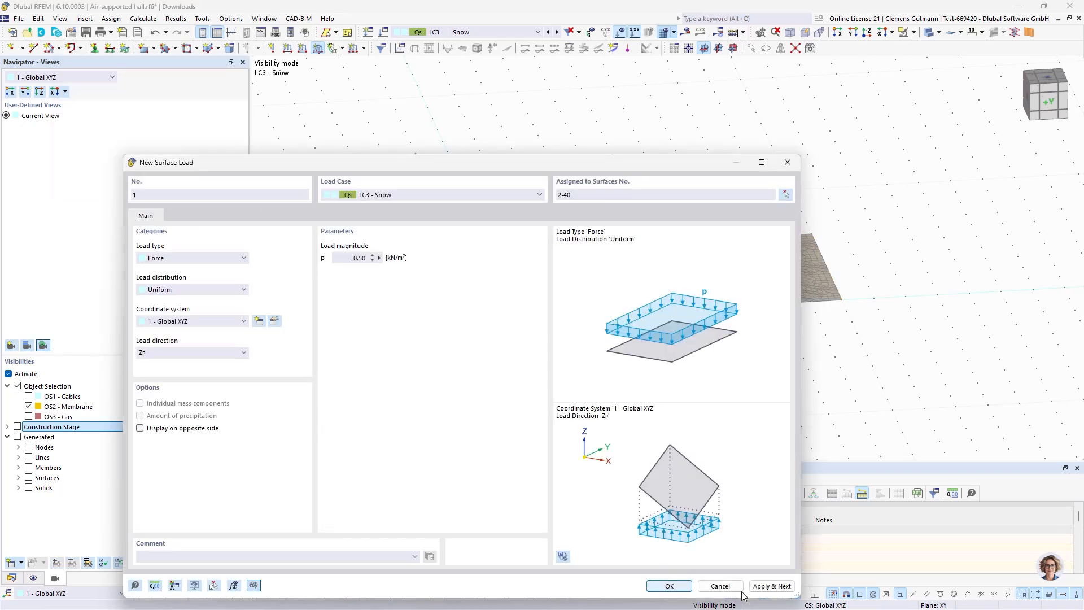
pyautogui.click(768, 586)
# Set the next surface load to load case LC4 - Wind, acting in local z of the Local xyz coordinate system
pyautogui.click(446, 195)
pyautogui.click(452, 237)
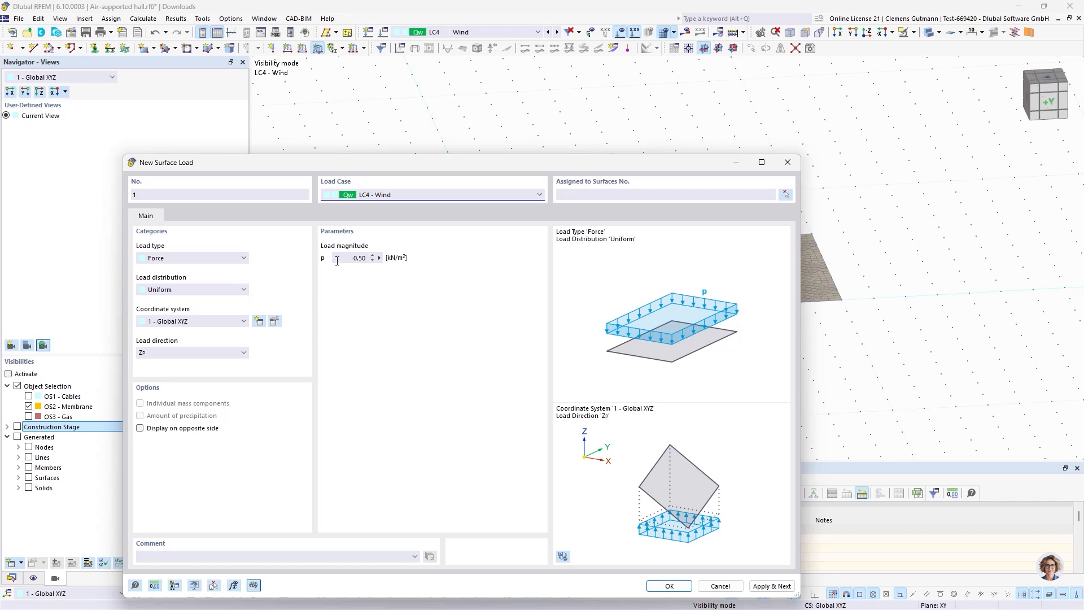
pyautogui.click(174, 350)
pyautogui.click(169, 321)
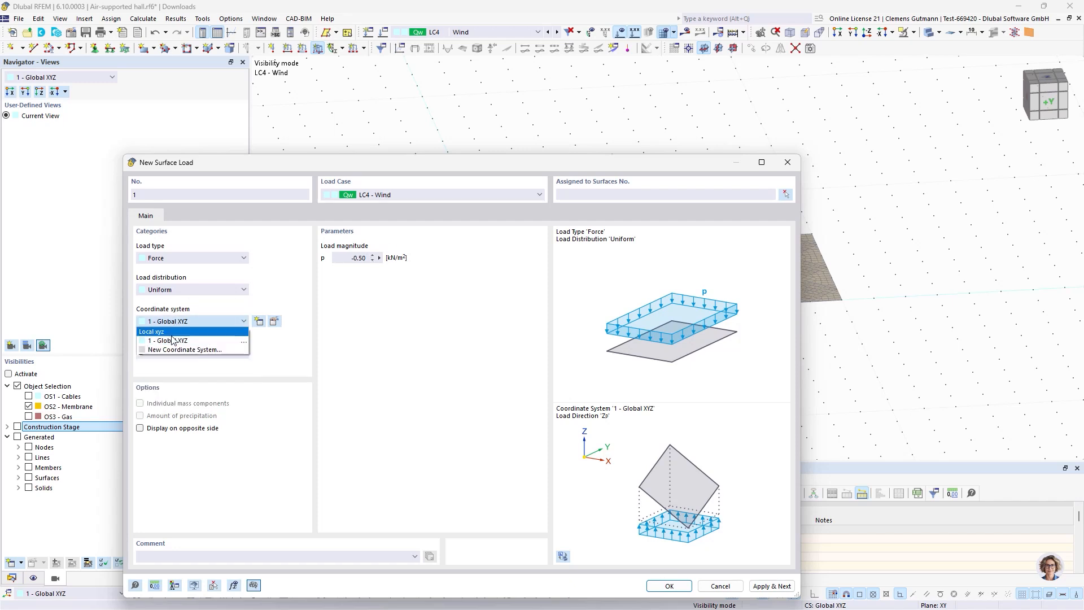
pyautogui.click(164, 340)
pyautogui.click(189, 351)
pyautogui.click(190, 352)
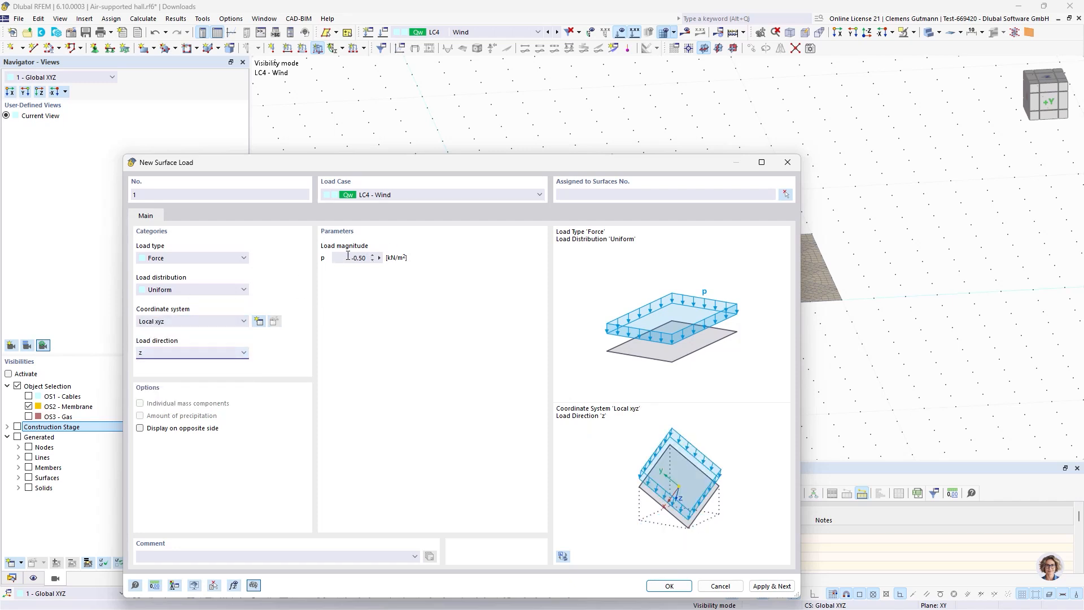
# Set the wind load magnitude to -1.50 kN/m², assign it to surfaces 2-40, and save the load
pyautogui.moveTo(346, 257); pyautogui.dragTo(493, 250)
pyautogui.write('-1.5')
pyautogui.press('Tab')
pyautogui.click(785, 194)
pyautogui.moveTo(955, 370); pyautogui.dragTo(965, 376)
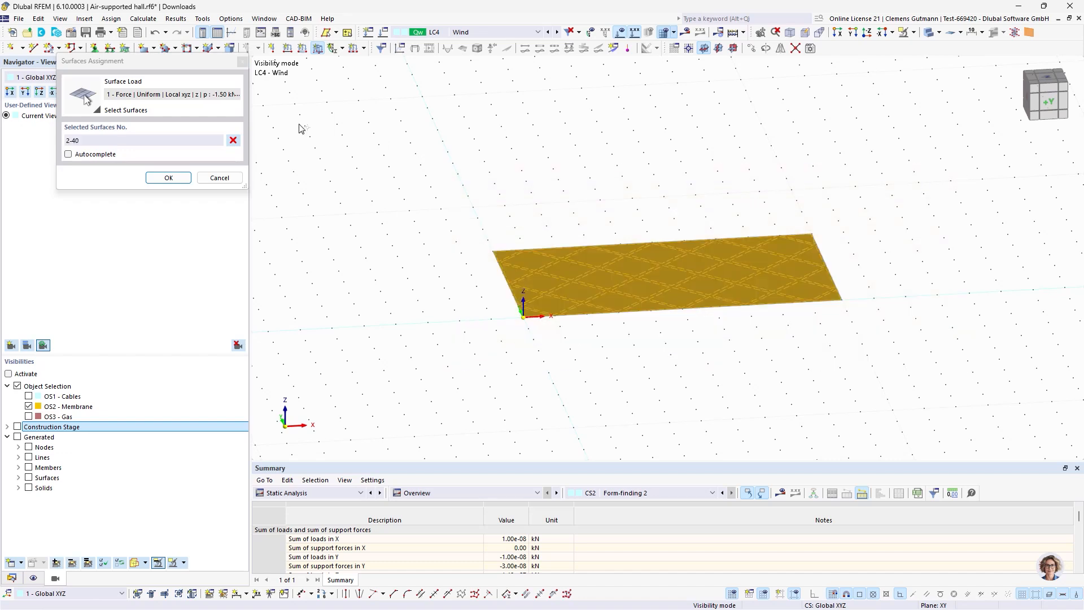
pyautogui.click(189, 179)
pyautogui.click(671, 587)
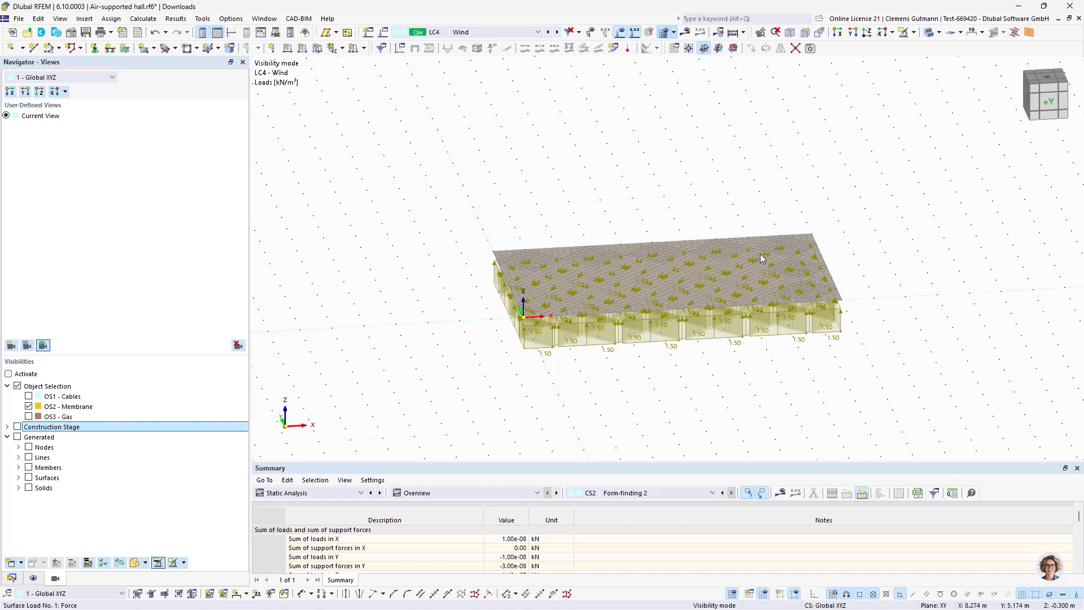
# Review the add-ons in the model's base data, including Wind Simulation, and leave without applying changes
pyautogui.moveTo(761, 255)
pyautogui.click(73, 33)
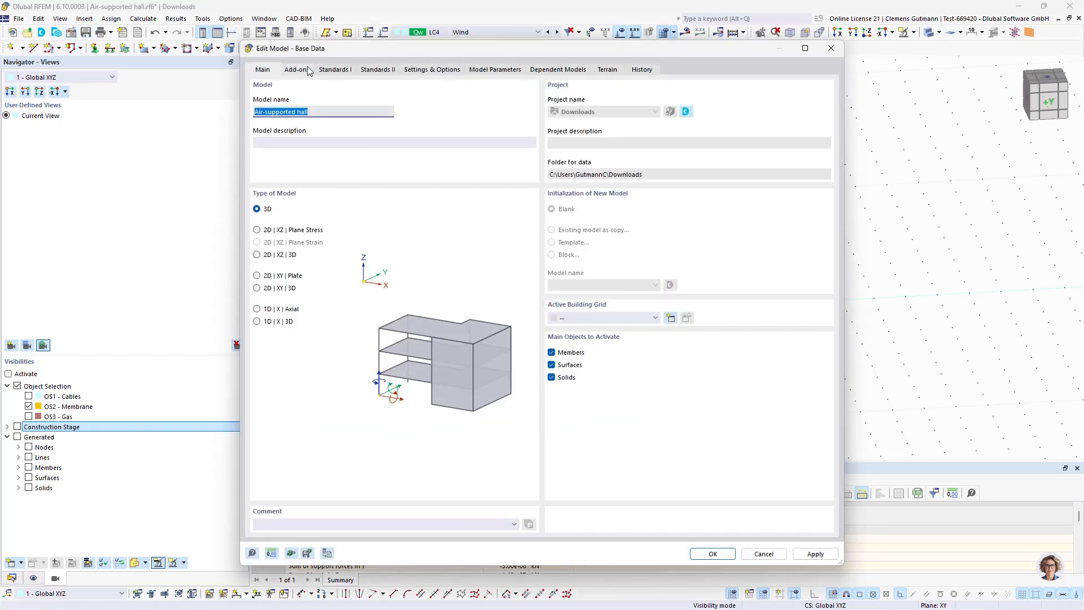
pyautogui.click(297, 70)
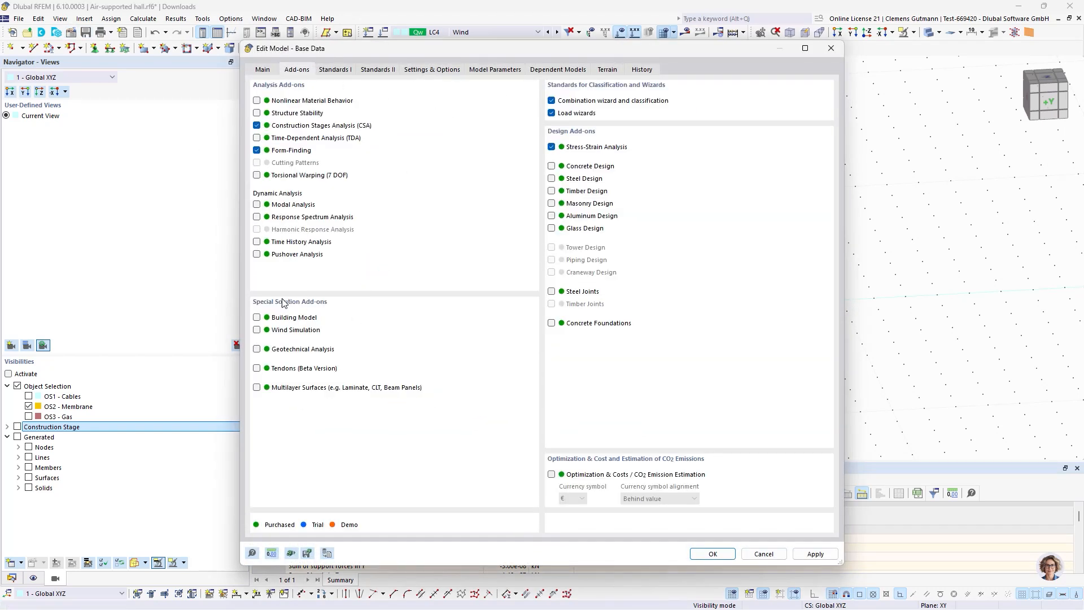
pyautogui.click(286, 334)
pyautogui.click(285, 333)
pyautogui.click(764, 553)
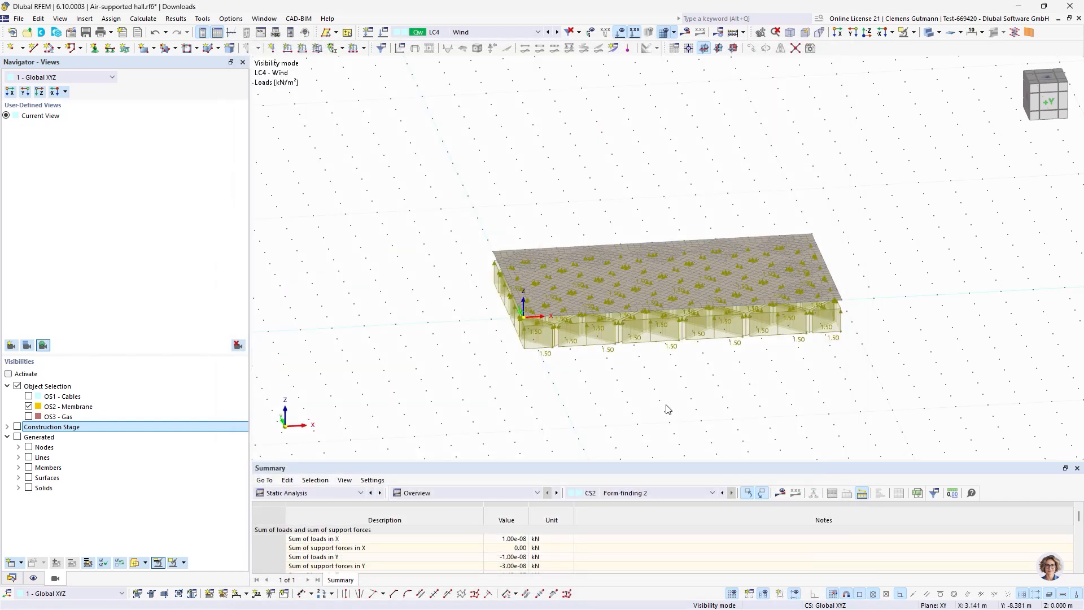
# Inspect the wind load arrangement on the membrane surfaces up close and in full view
pyautogui.scroll(1, 659, 364)
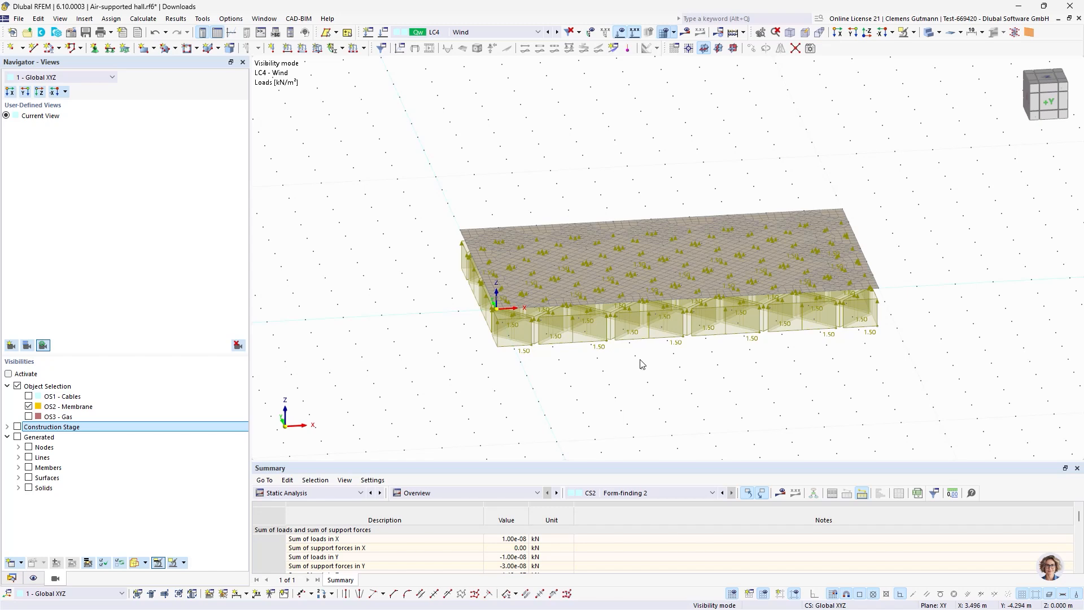
pyautogui.scroll(1, 638, 364)
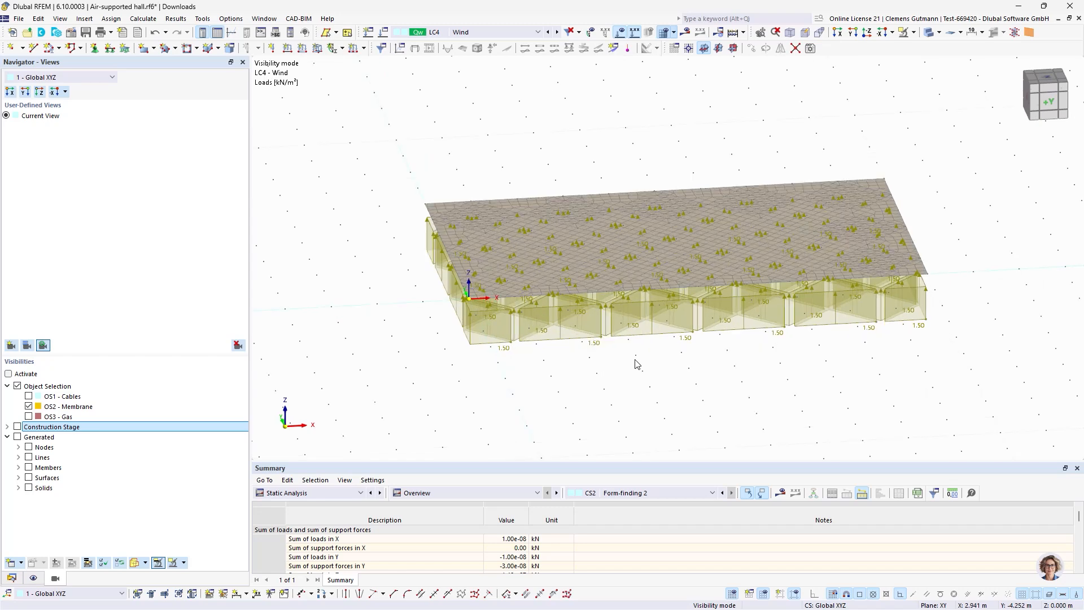
pyautogui.scroll(1, 637, 234)
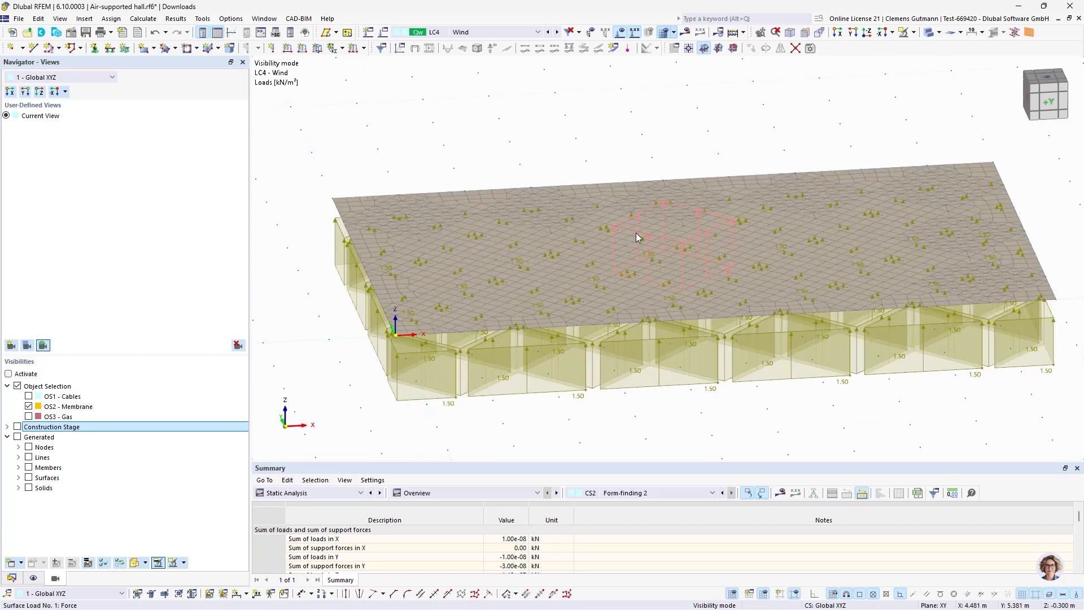
pyautogui.scroll(1, 670, 390)
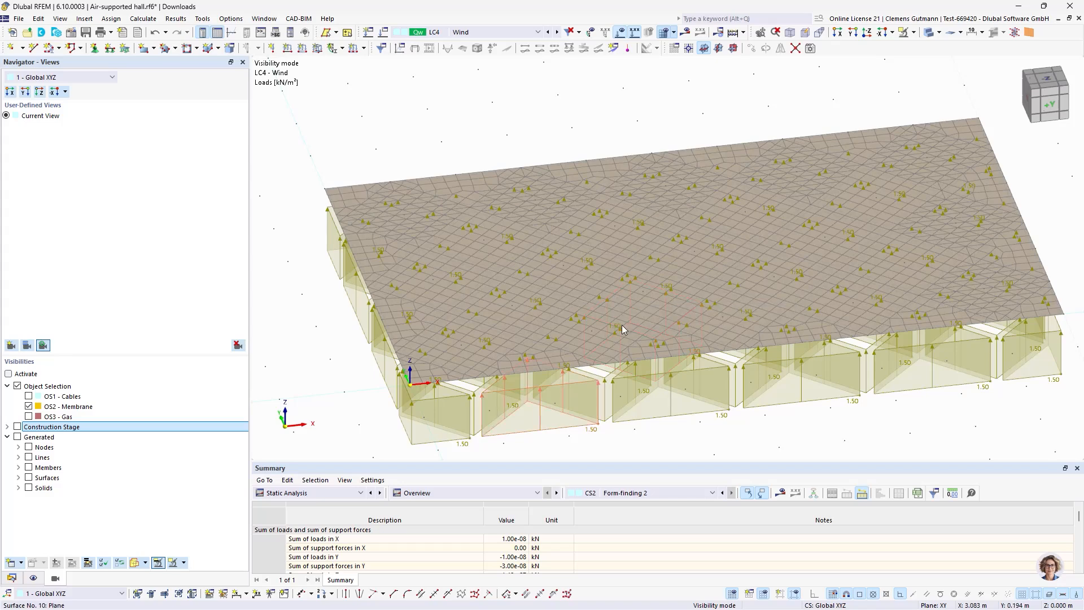
pyautogui.scroll(-3, 621, 319)
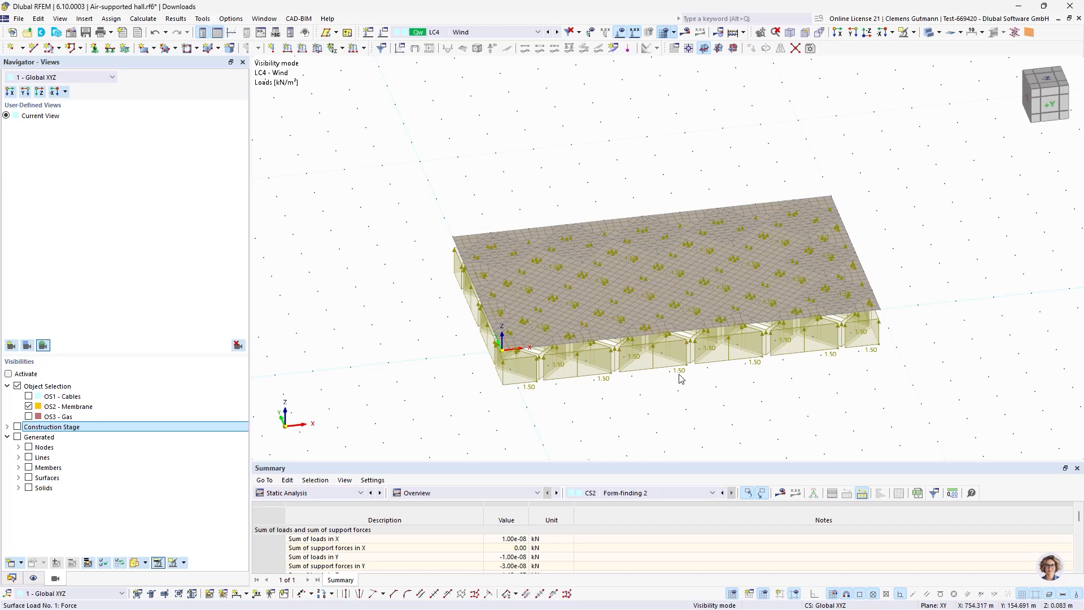
# Return to the model data tree and collapse the Loads folder
pyautogui.click(13, 578)
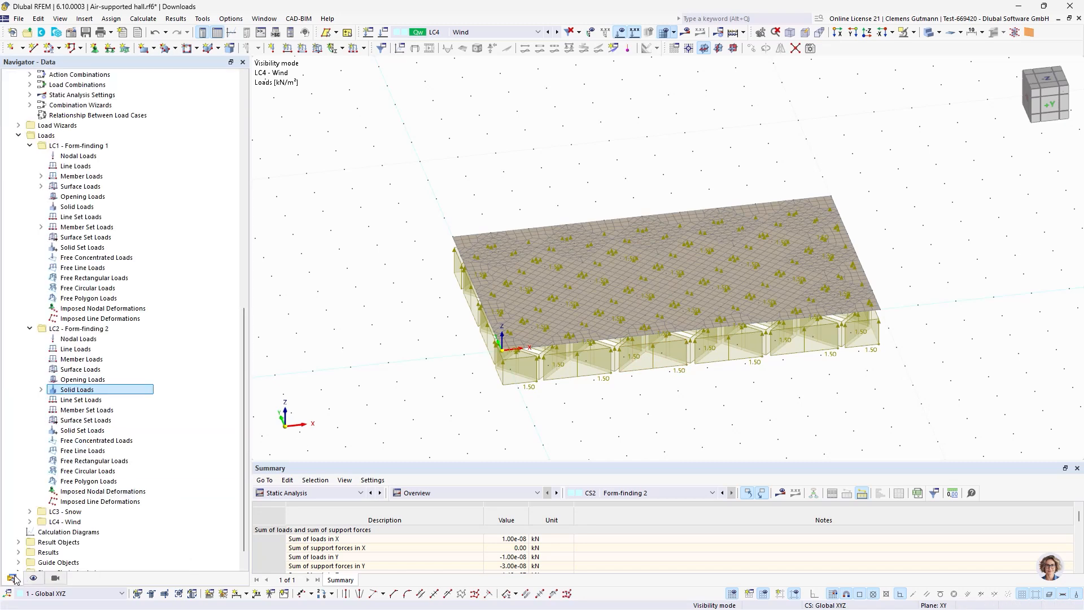
pyautogui.scroll(3, 85, 379)
pyautogui.click(17, 288)
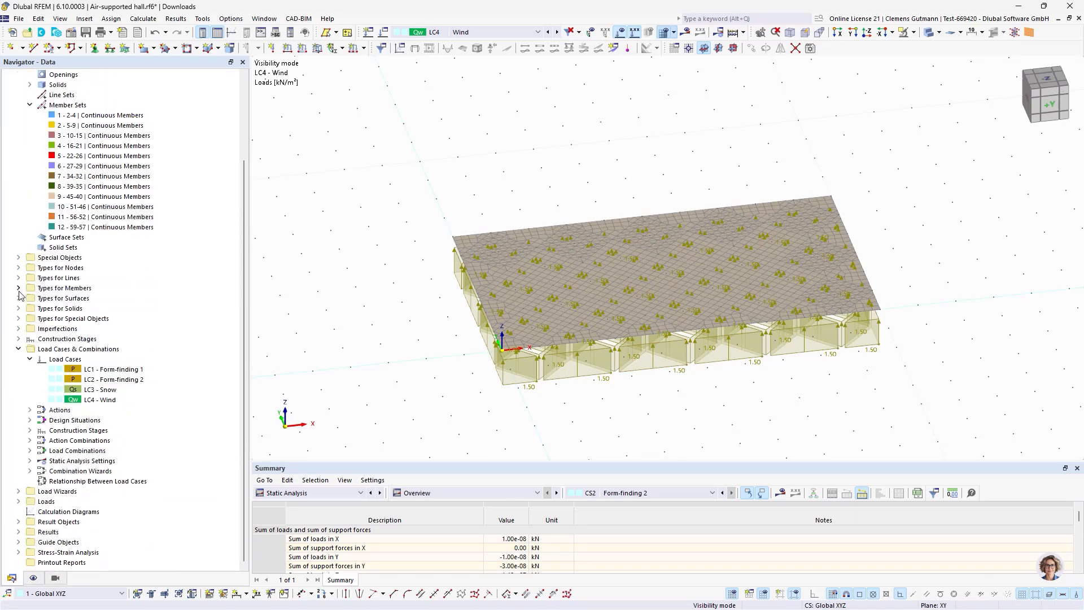
# Open the load cases and combinations settings and review the load cases and the CS3 Design construction stage
pyautogui.click(19, 353)
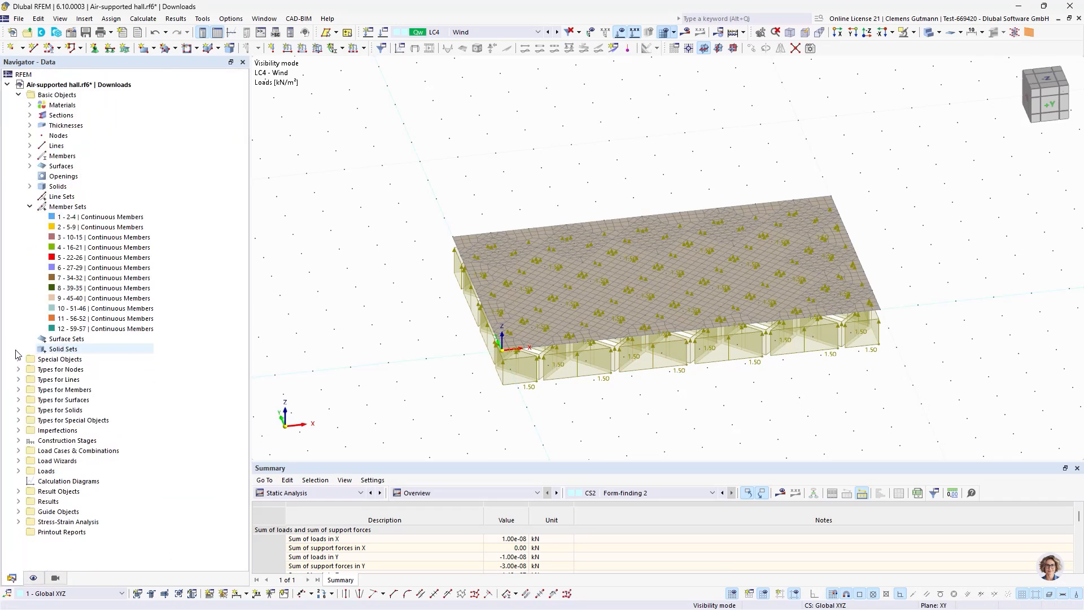
pyautogui.click(19, 450)
pyautogui.scroll(-3, 70, 443)
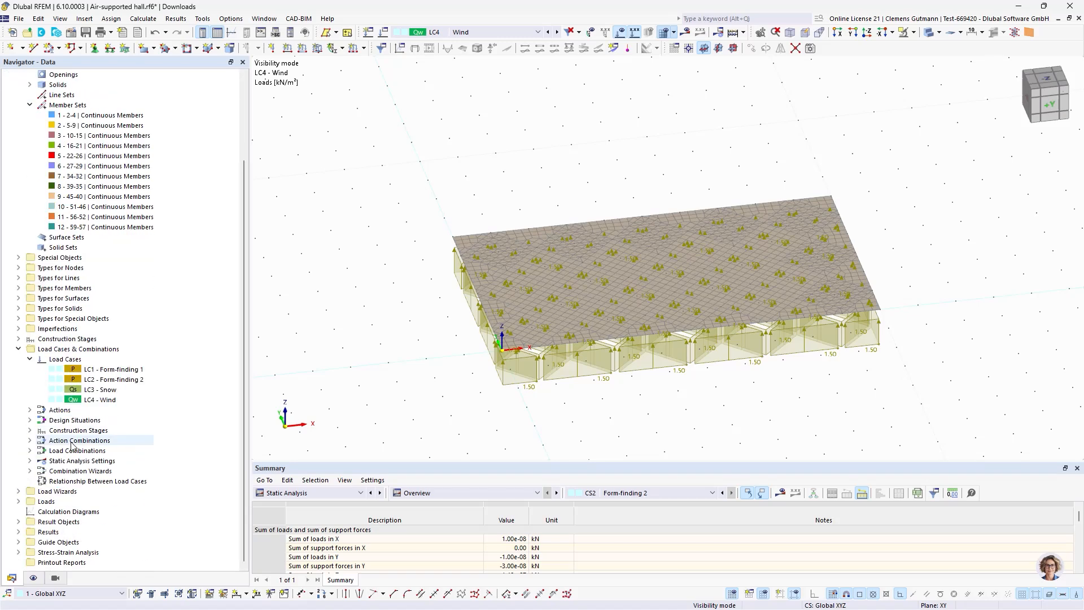
pyautogui.rightClick(62, 349)
pyautogui.click(91, 355)
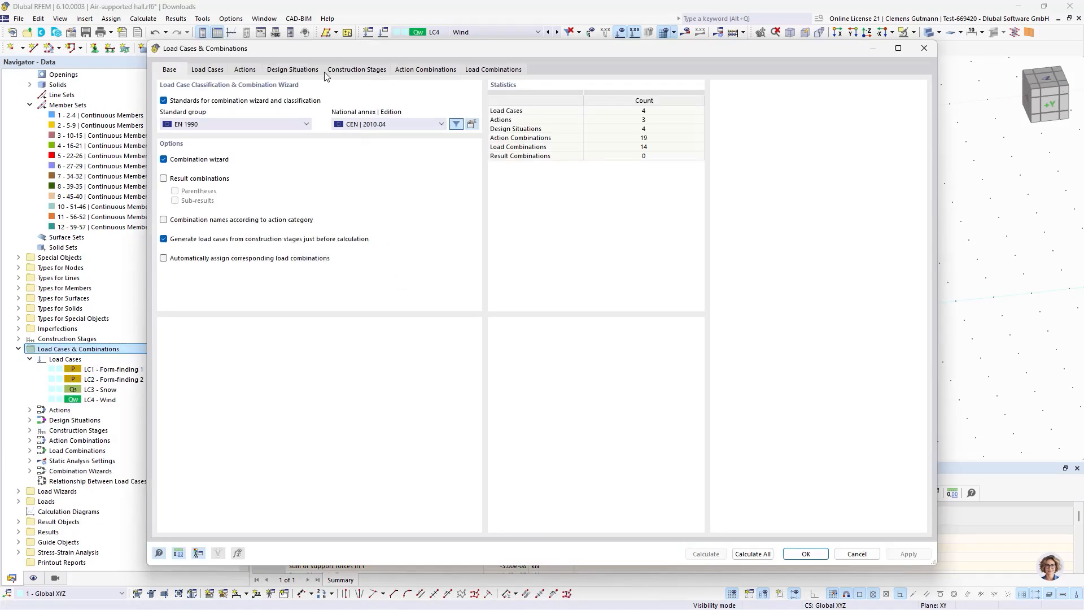
pyautogui.click(222, 73)
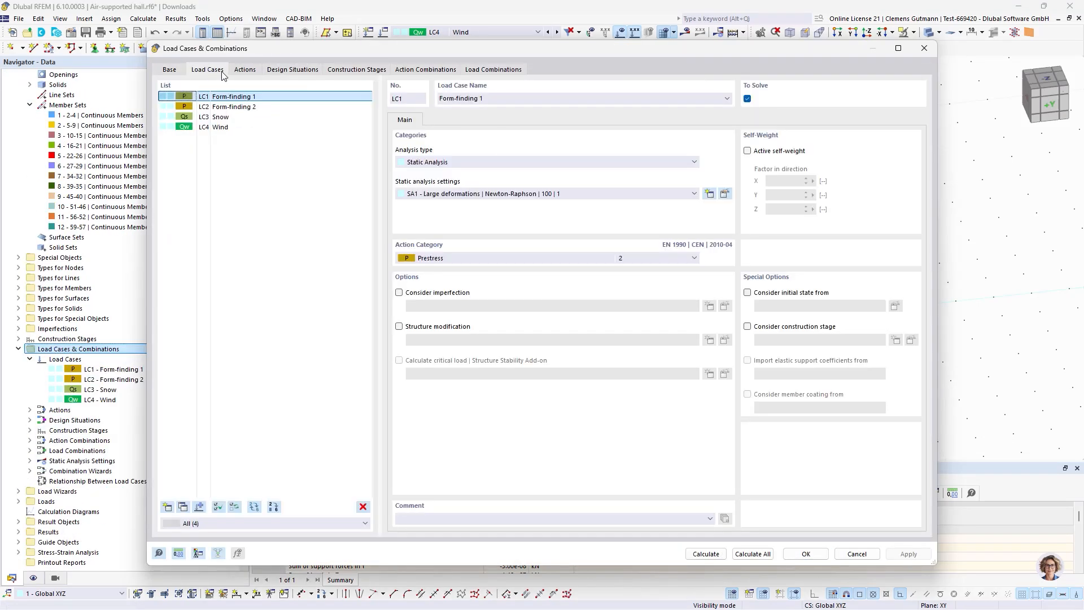
pyautogui.click(349, 73)
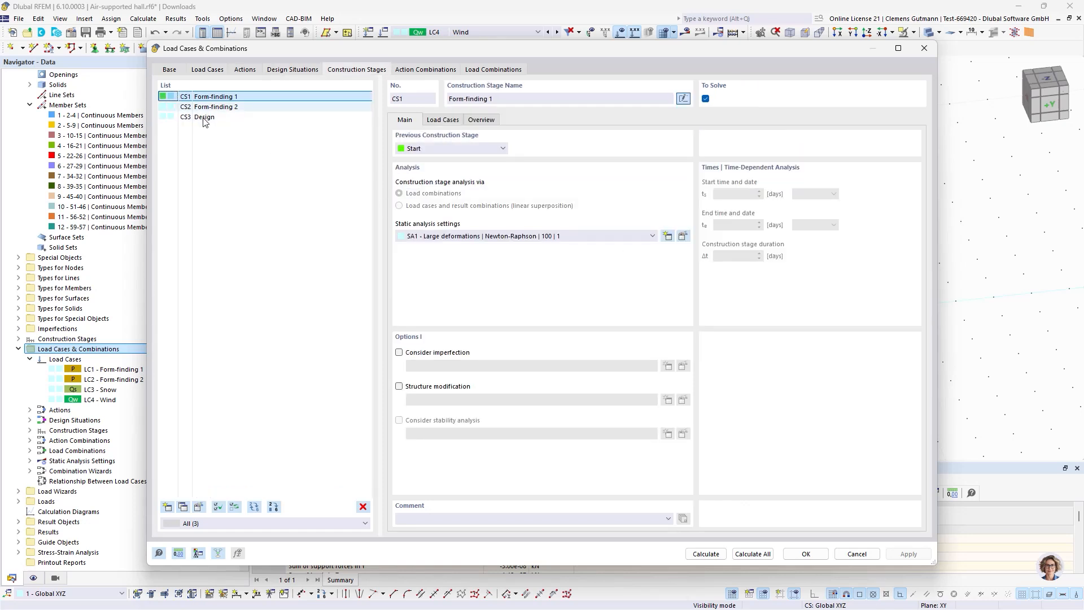
pyautogui.click(282, 118)
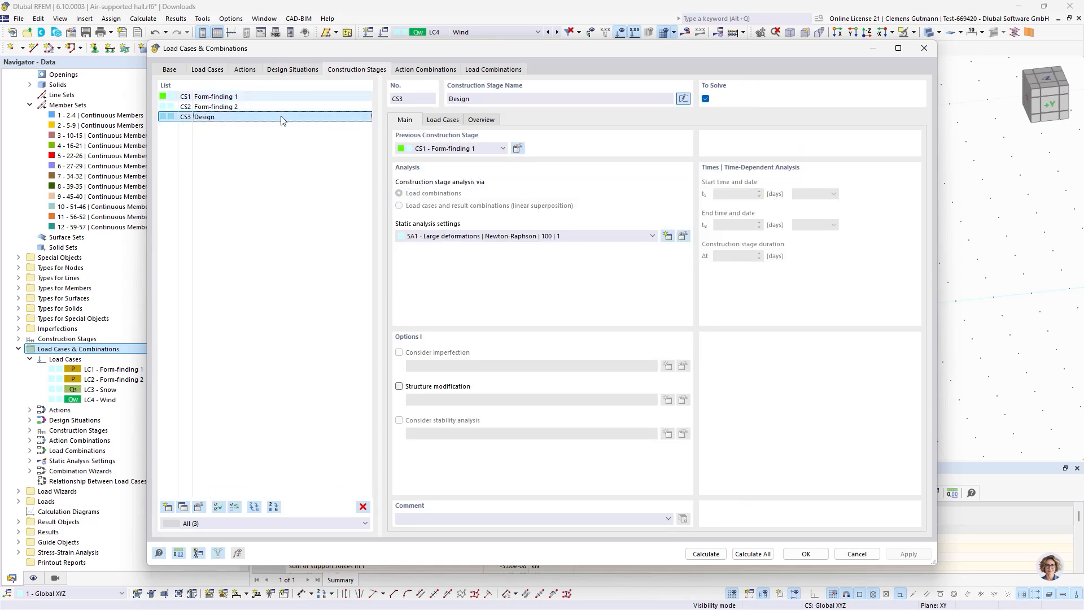
# Delete all existing design situations, DS1 through DS4
pyautogui.click(283, 72)
pyautogui.keyDown('shift'); pyautogui.click(238, 129); pyautogui.keyUp('shift')
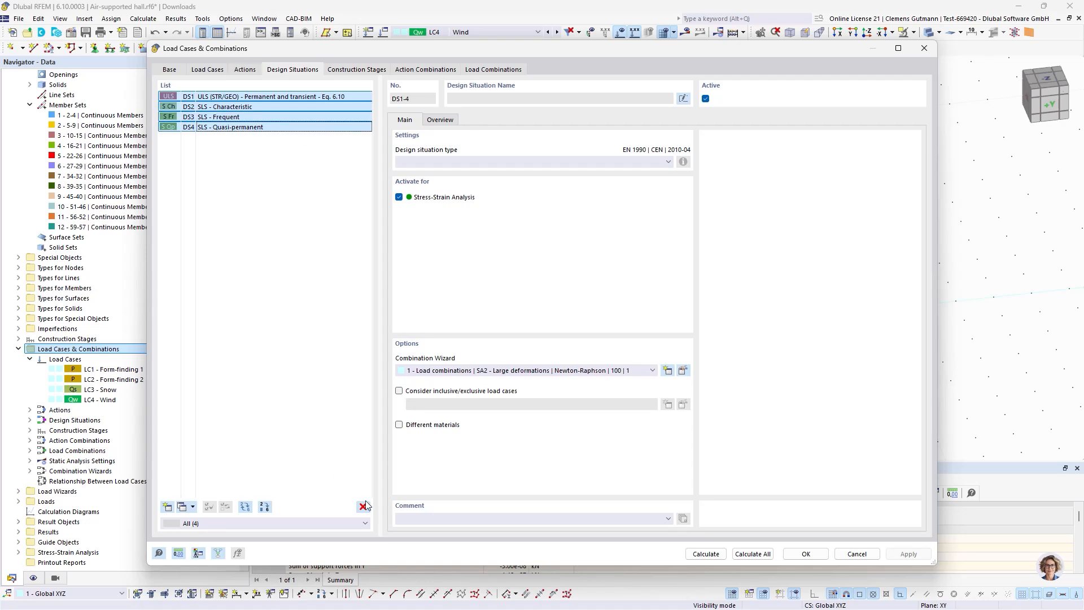
pyautogui.press('Delete')
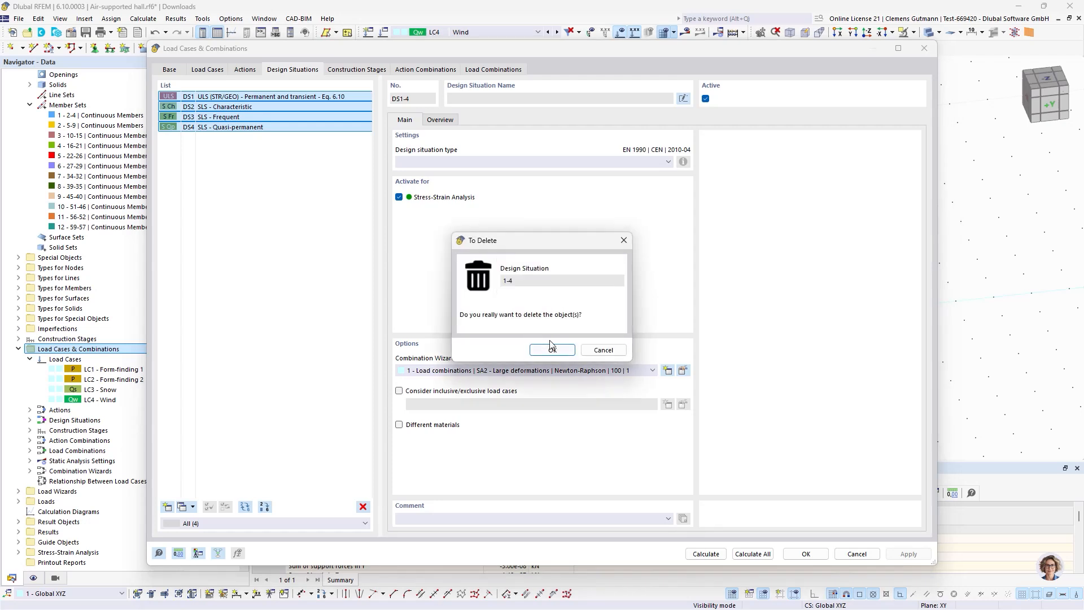
pyautogui.click(556, 348)
# Create a new design situation and set its type to SLS - Characteristic
pyautogui.click(167, 506)
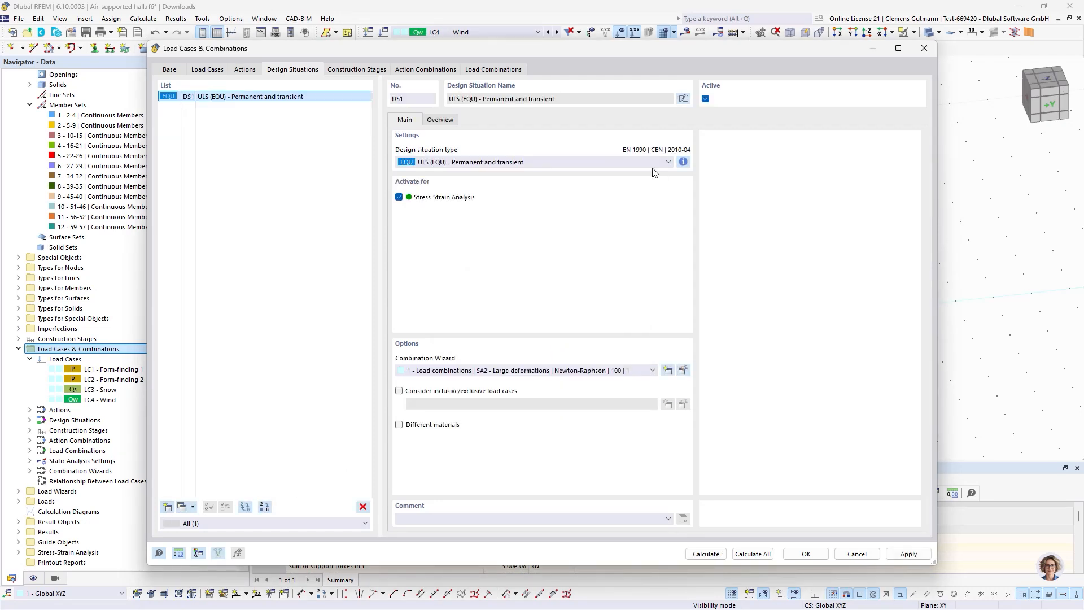
pyautogui.click(506, 162)
pyautogui.click(464, 263)
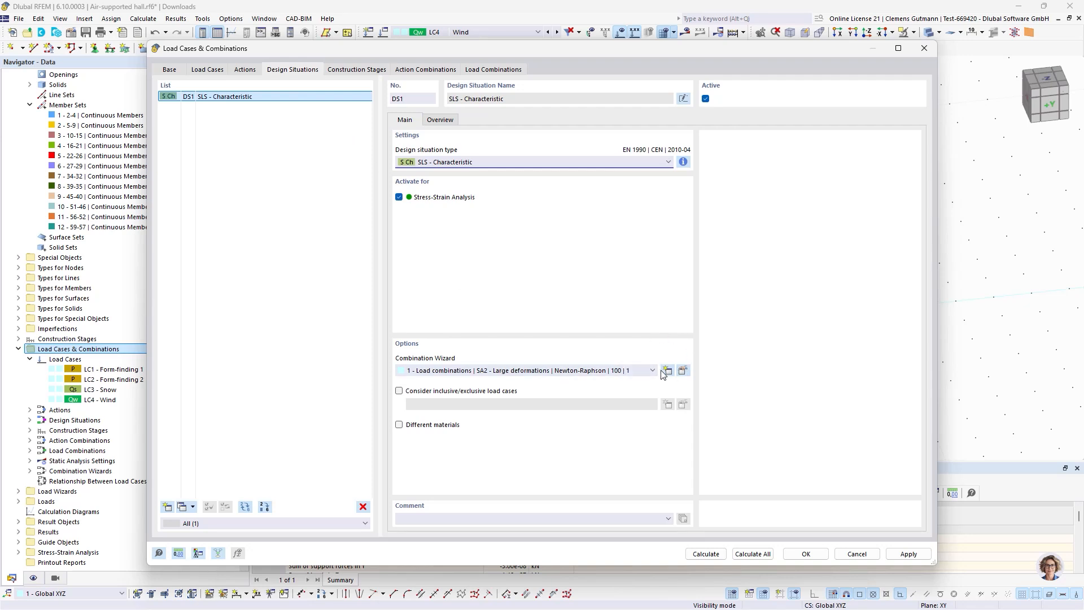
# Enable the initial state in combination wizard 1, assign CS3 - Design with its final state, and save the settings
pyautogui.click(683, 370)
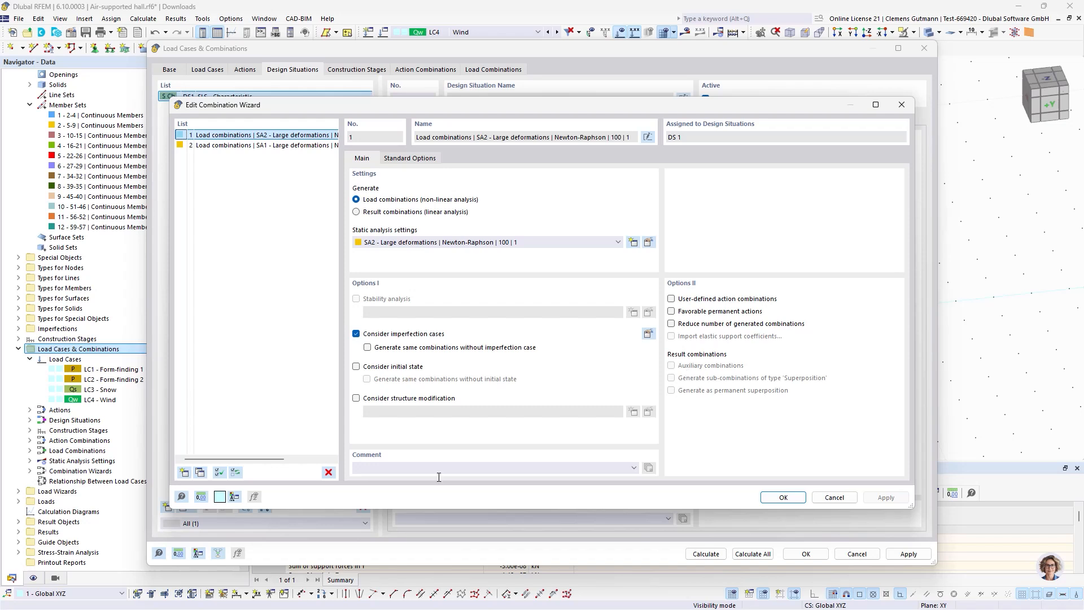
pyautogui.click(364, 368)
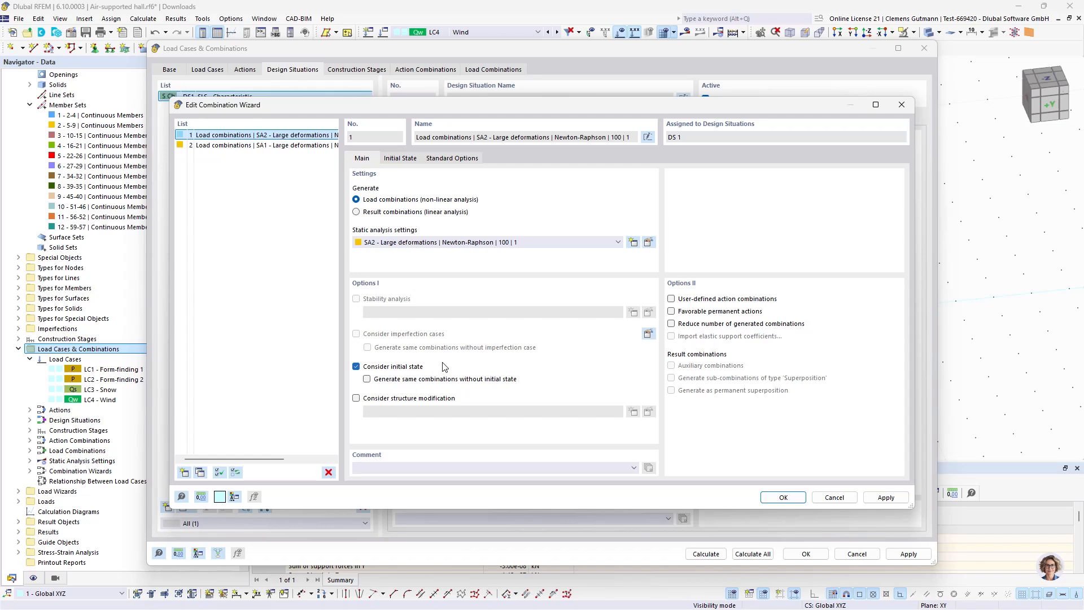
pyautogui.click(413, 159)
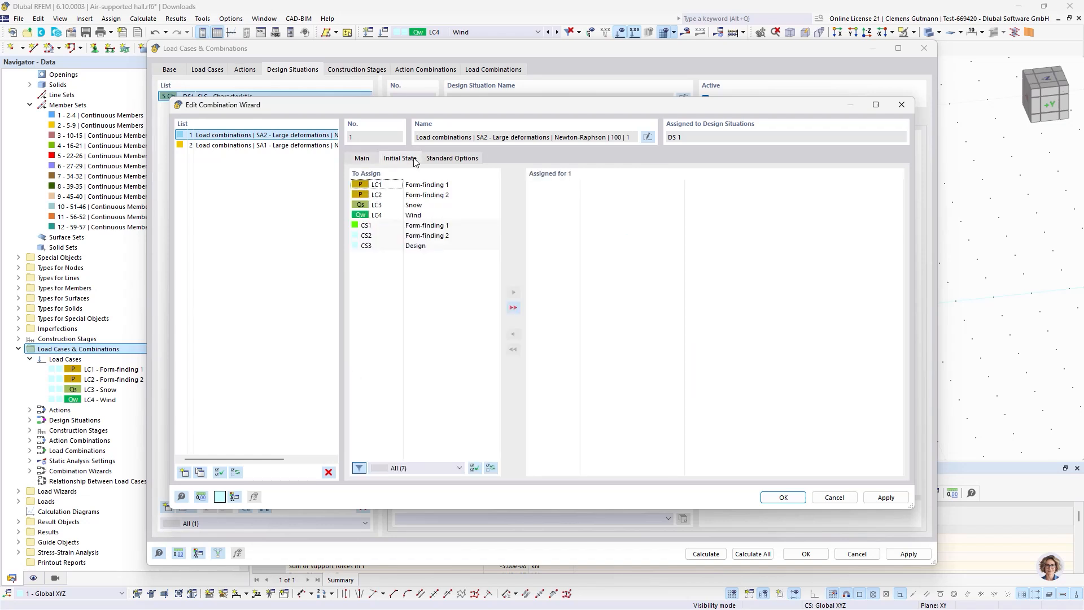
pyautogui.click(399, 246)
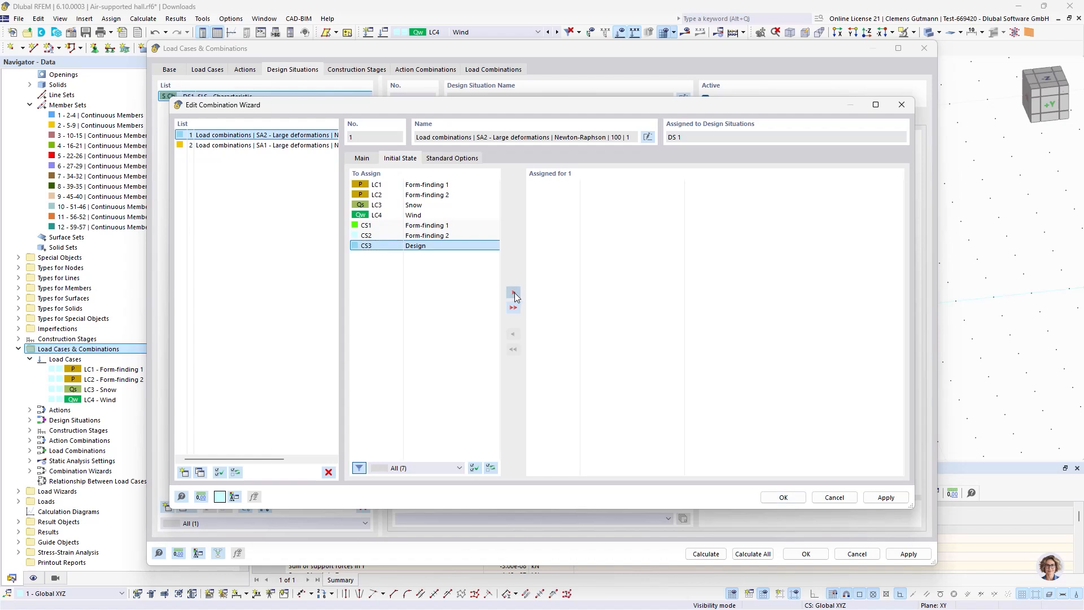
pyautogui.click(513, 292)
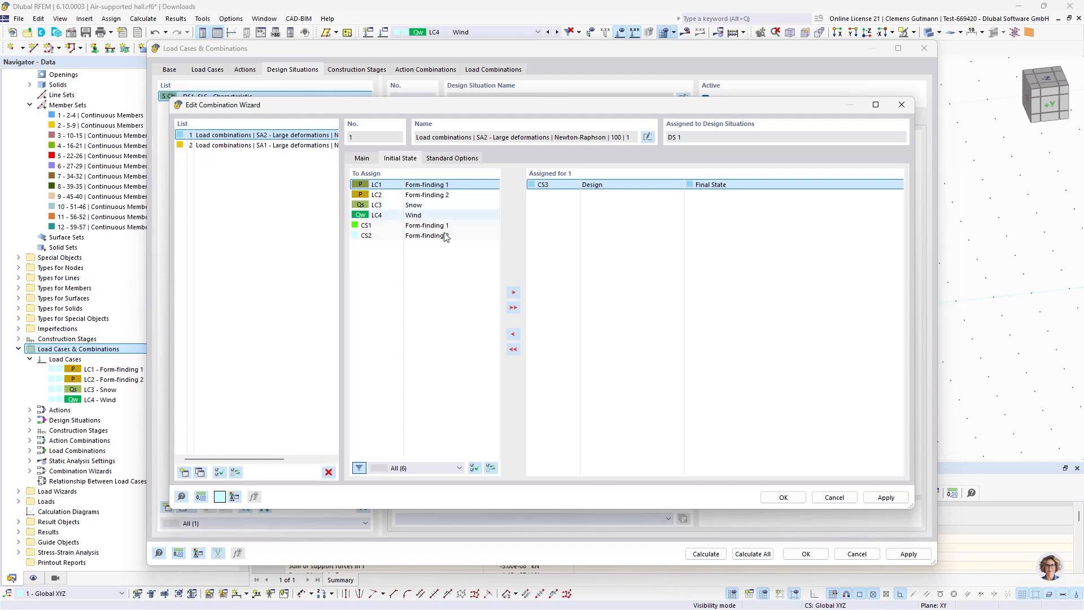
pyautogui.click(366, 226)
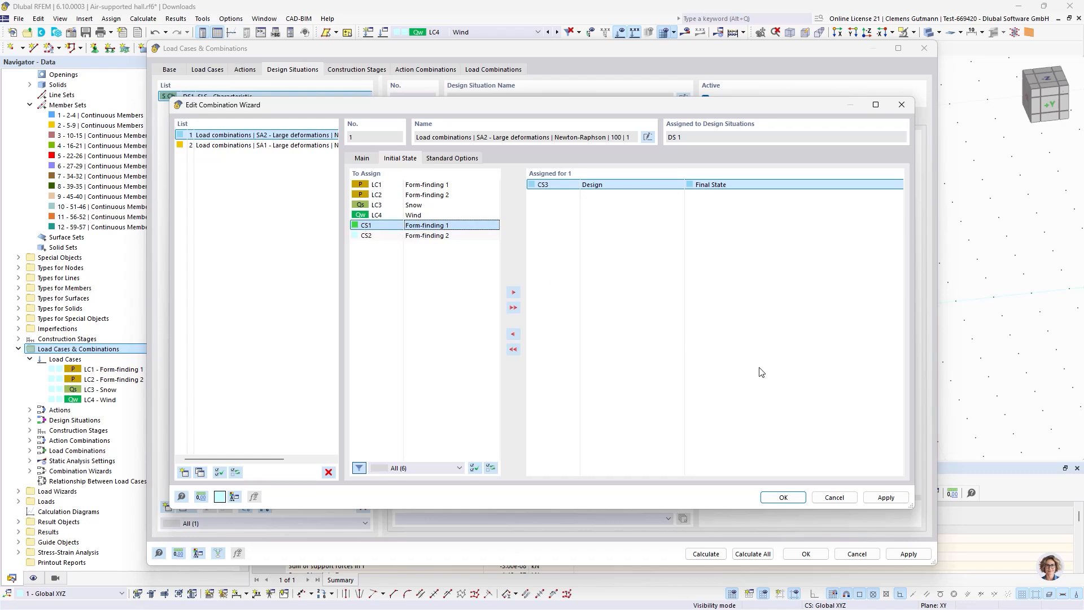
pyautogui.click(782, 496)
pyautogui.click(805, 553)
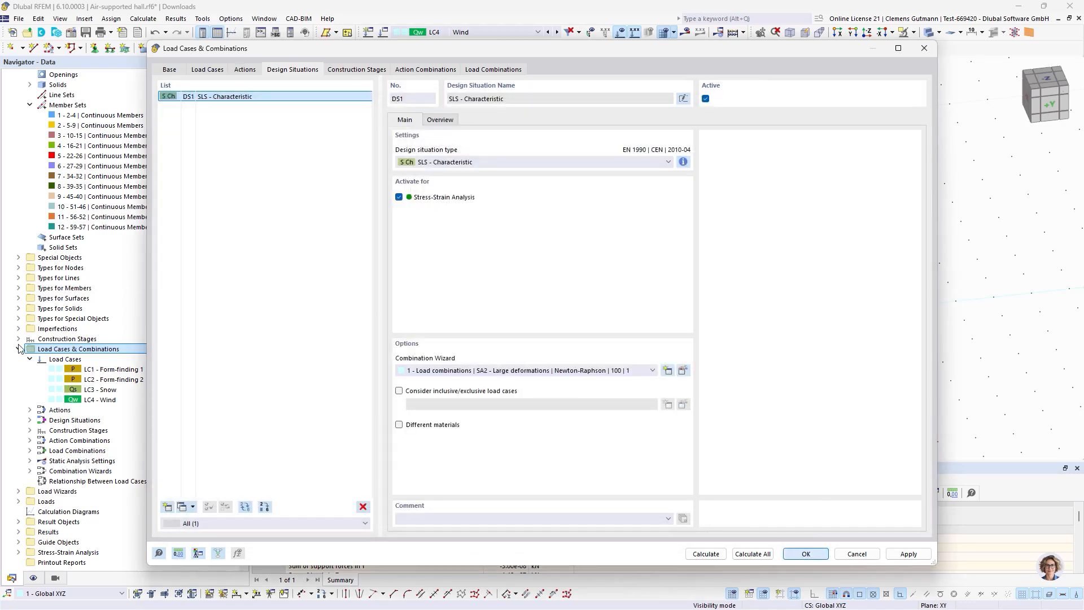
pyautogui.click(19, 339)
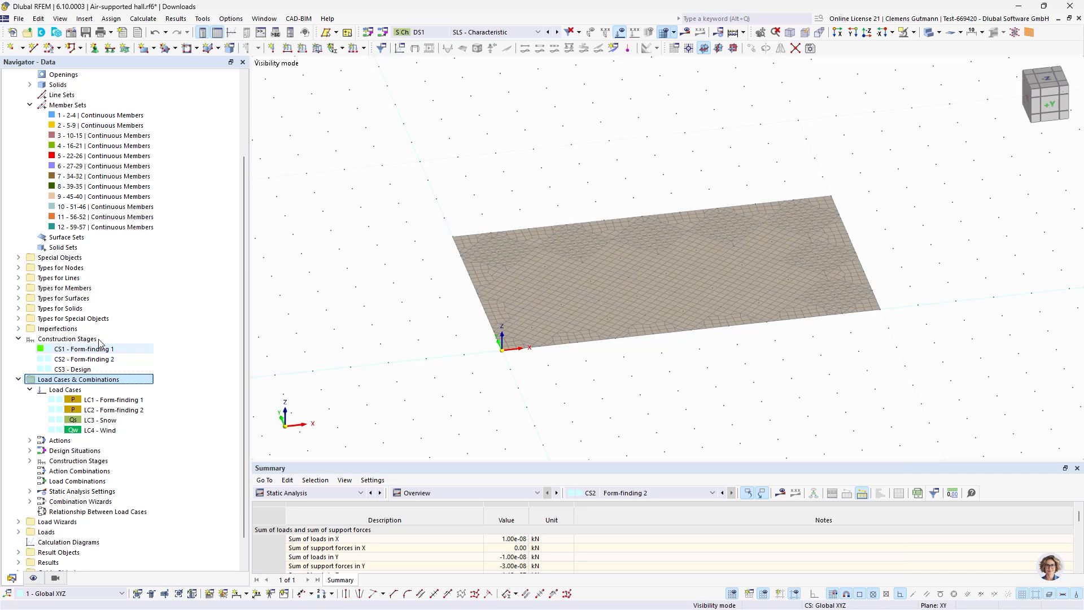
pyautogui.click(117, 340)
pyautogui.rightClick(226, 340)
pyautogui.click(248, 346)
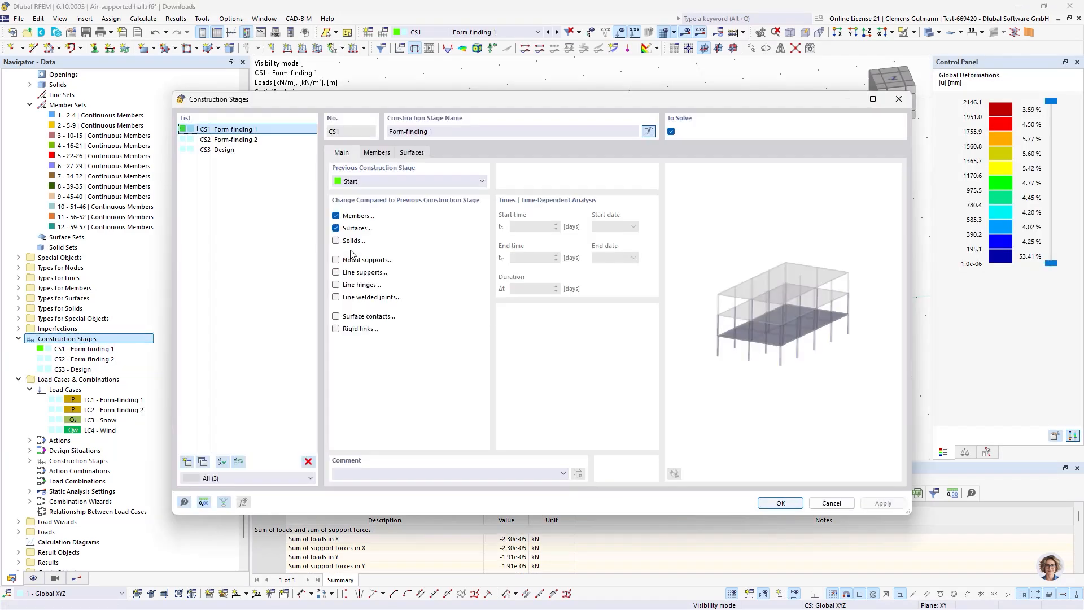
pyautogui.click(187, 461)
pyautogui.click(362, 183)
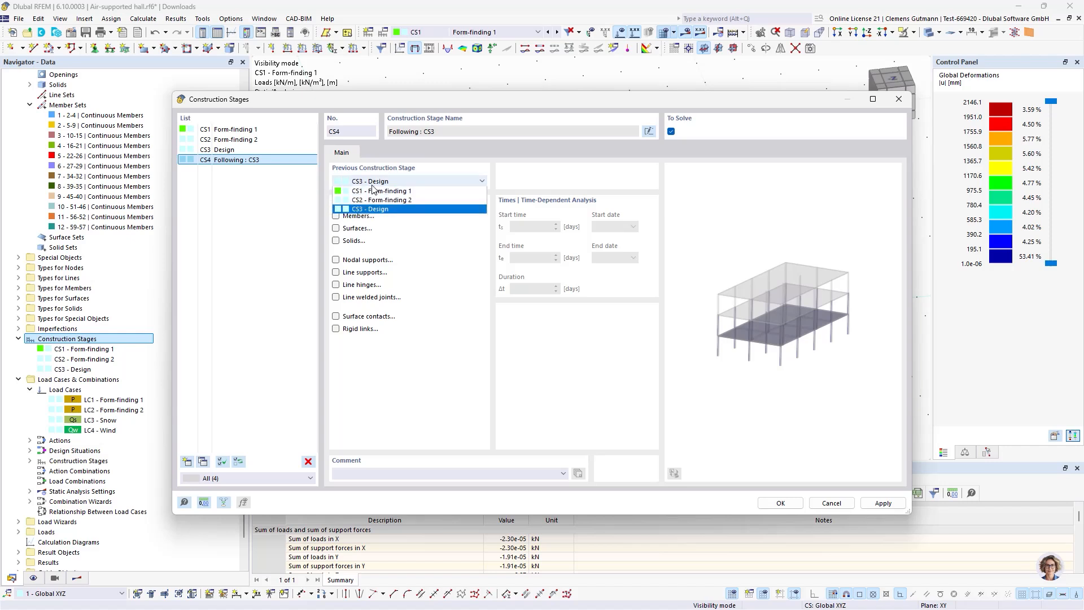
pyautogui.click(413, 193)
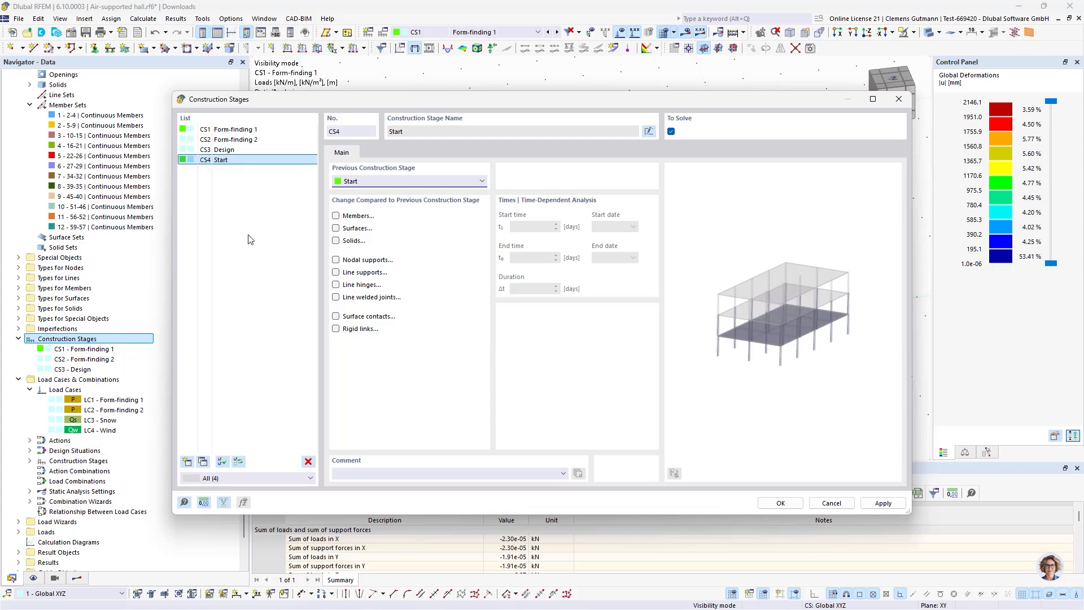
pyautogui.click(827, 503)
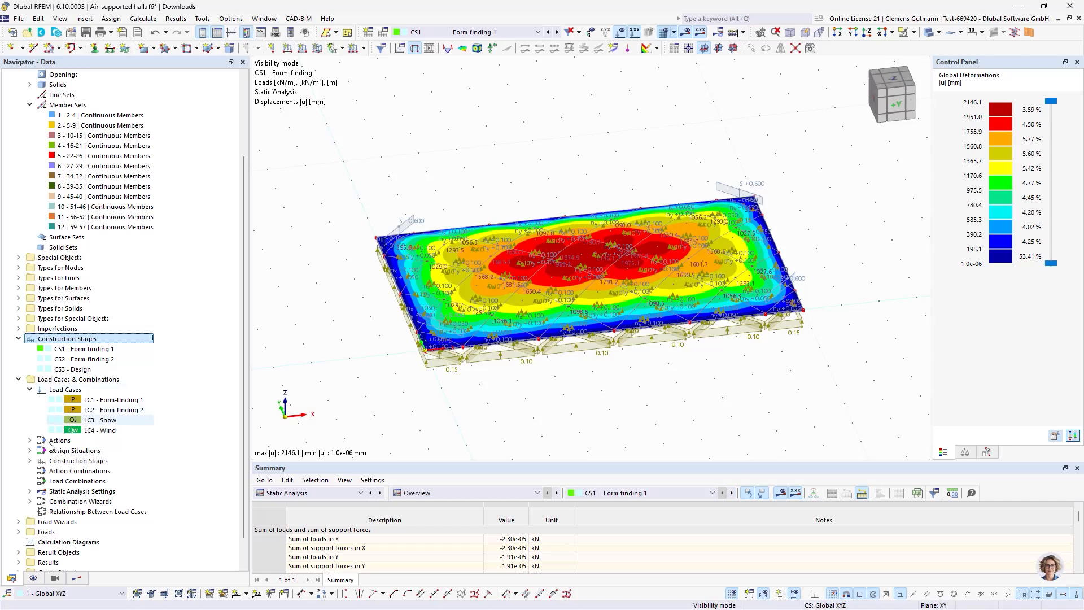
# Open construction stage CS1 - Form-finding 1 and check which load cases are assigned to it
pyautogui.click(30, 461)
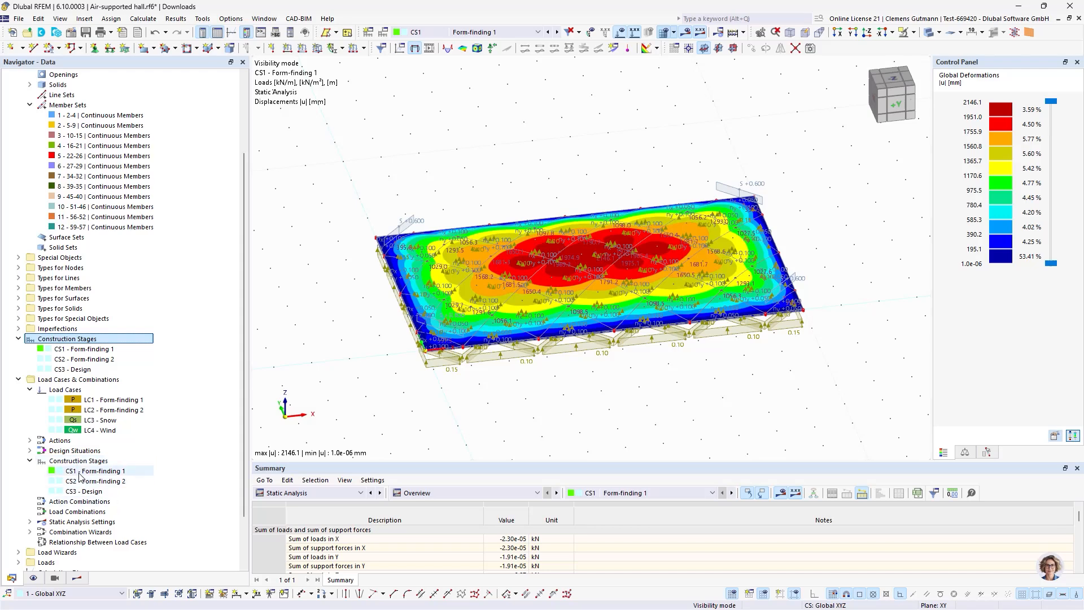
pyautogui.rightClick(82, 472)
pyautogui.doubleClick(67, 473)
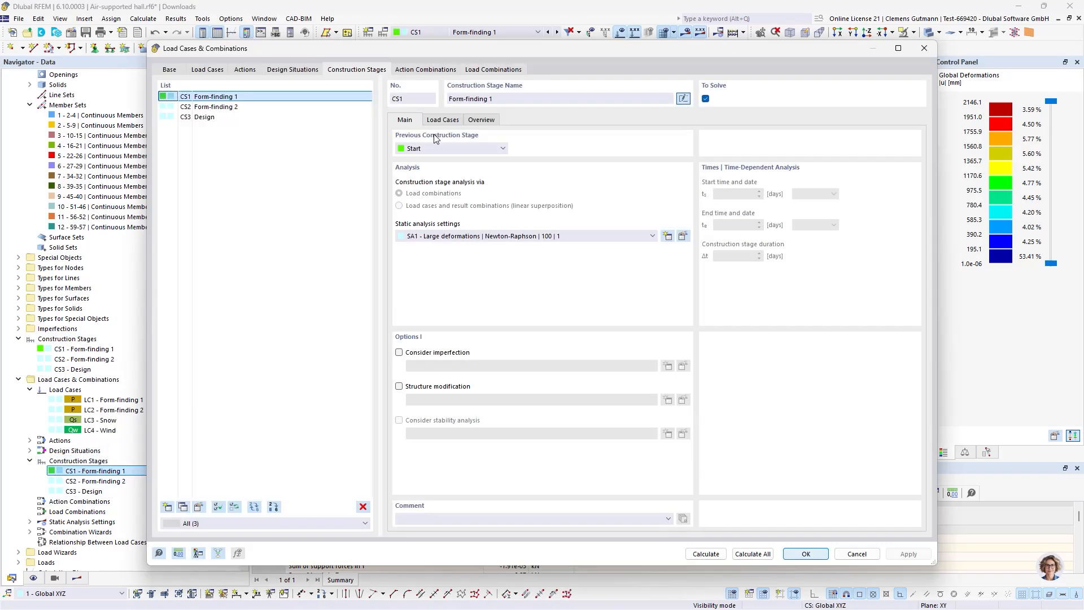
pyautogui.click(442, 119)
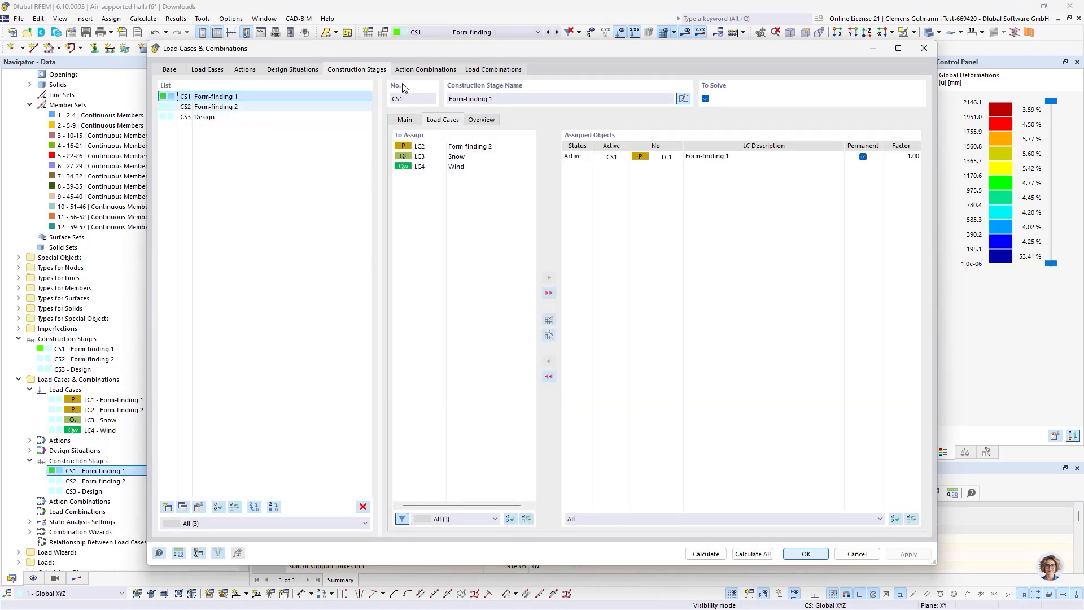
# Review the main and initial state settings of the combination wizard used by the SLS - Characteristic design situation
pyautogui.click(316, 70)
pyautogui.click(683, 371)
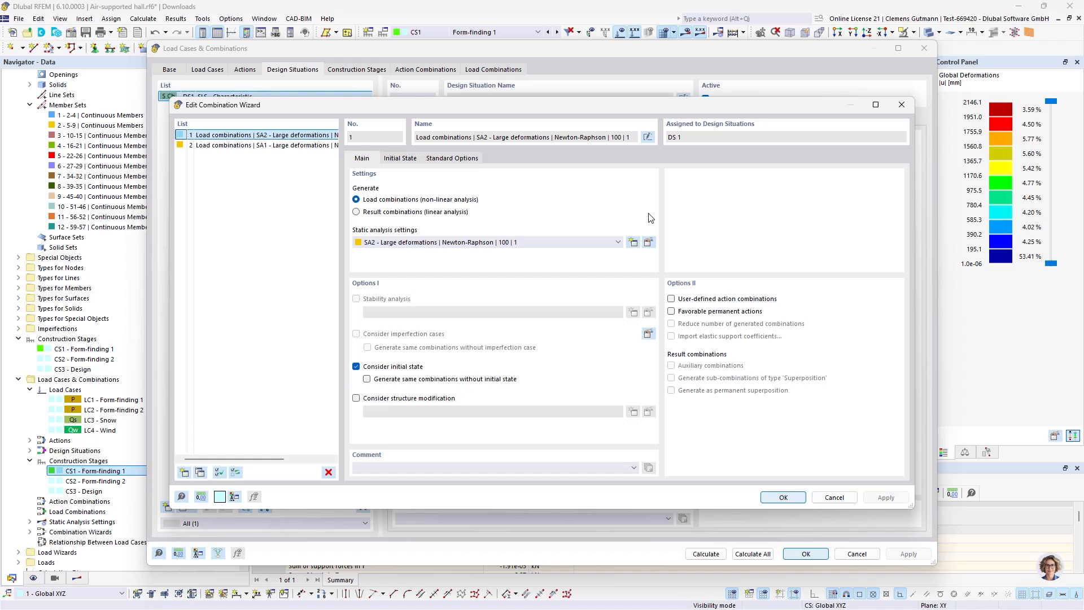
pyautogui.click(400, 161)
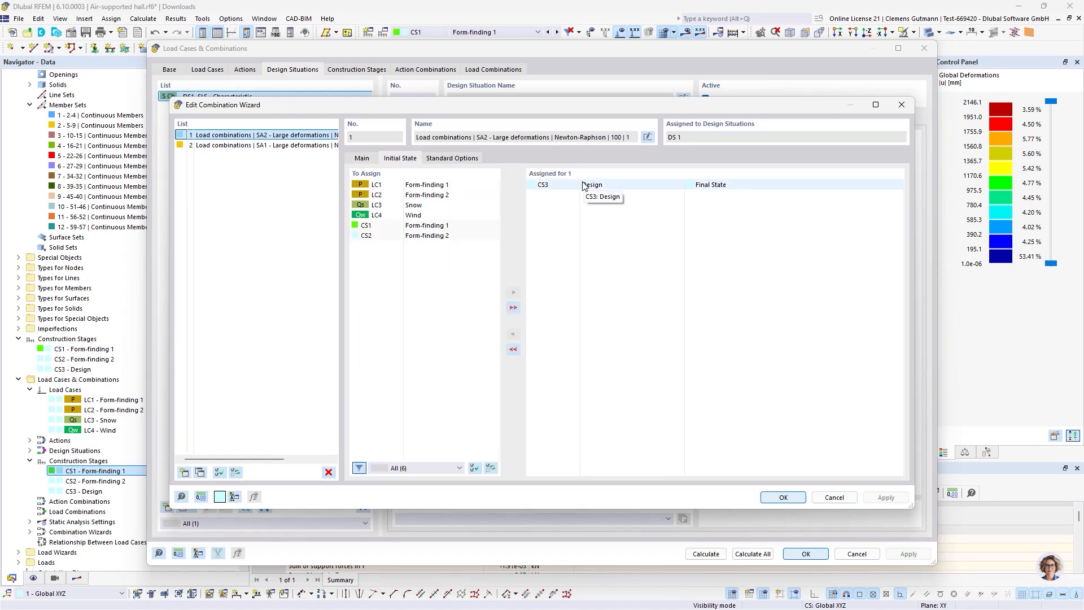
pyautogui.click(369, 163)
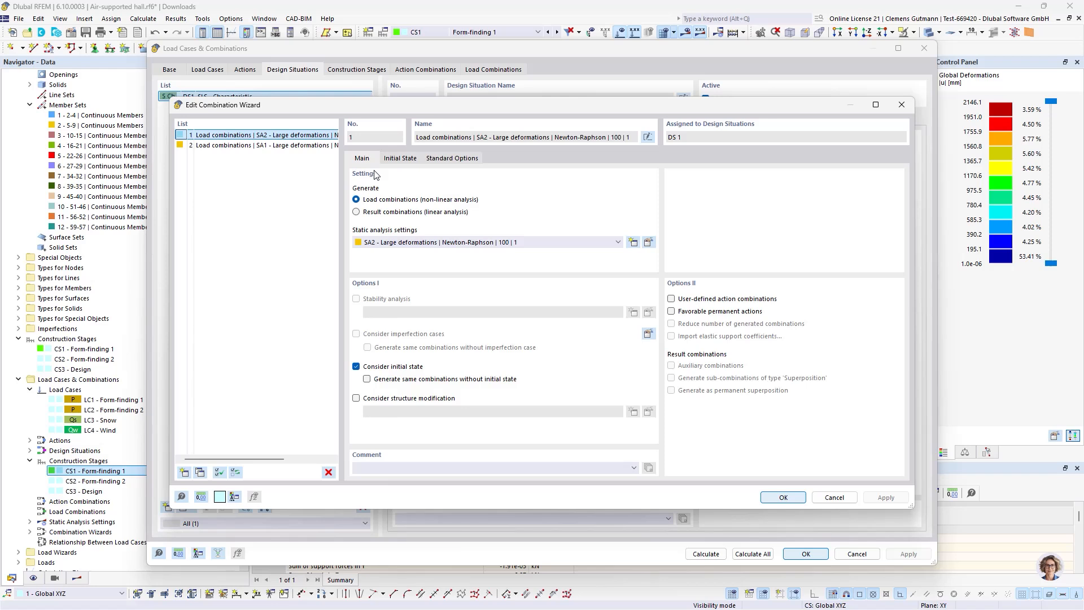
pyautogui.click(400, 159)
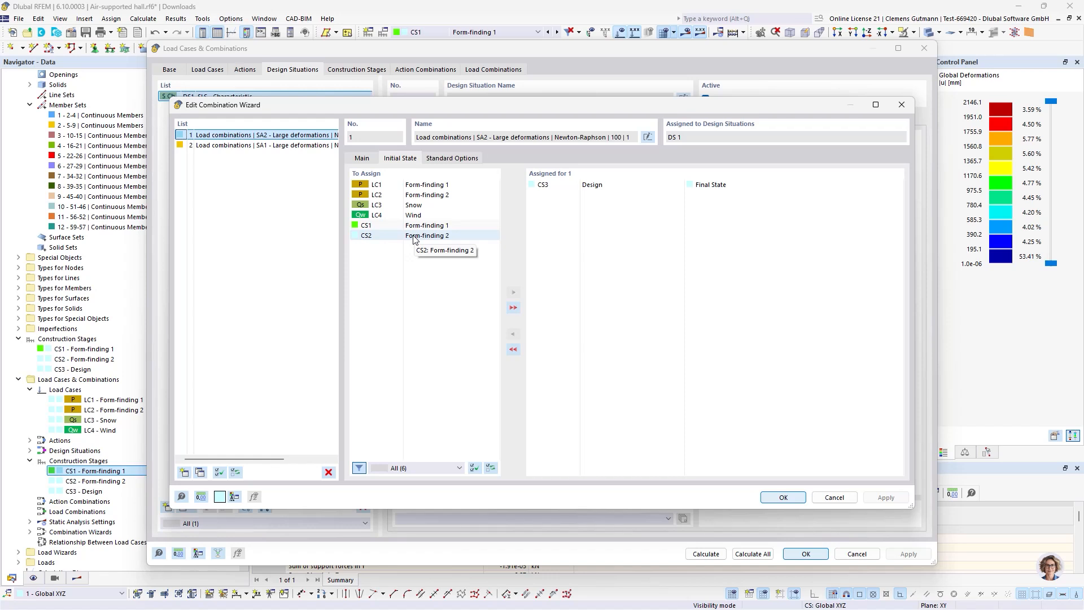
pyautogui.click(360, 159)
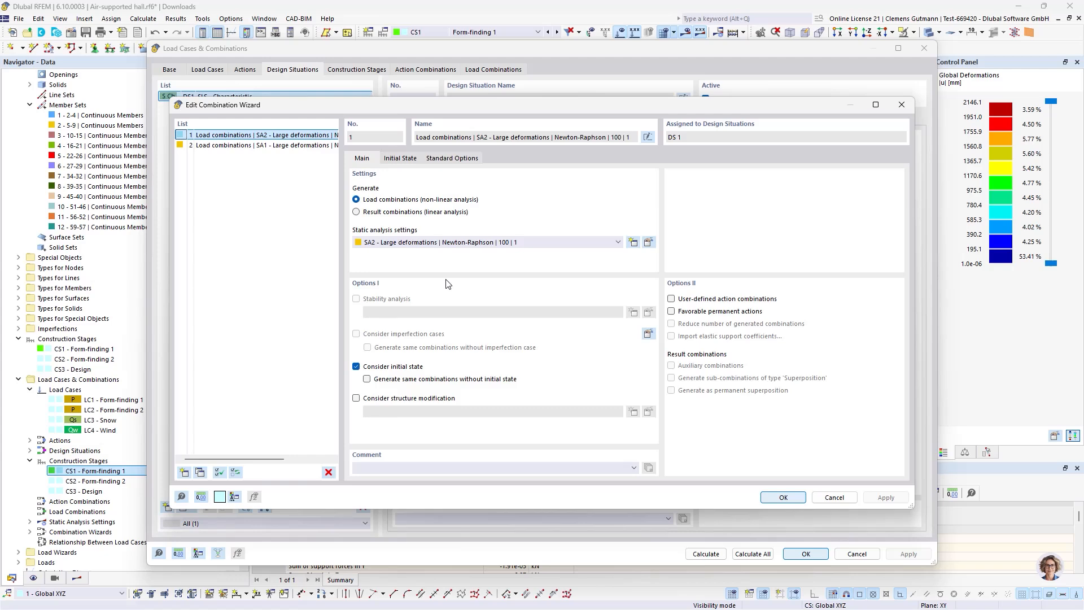
pyautogui.click(783, 497)
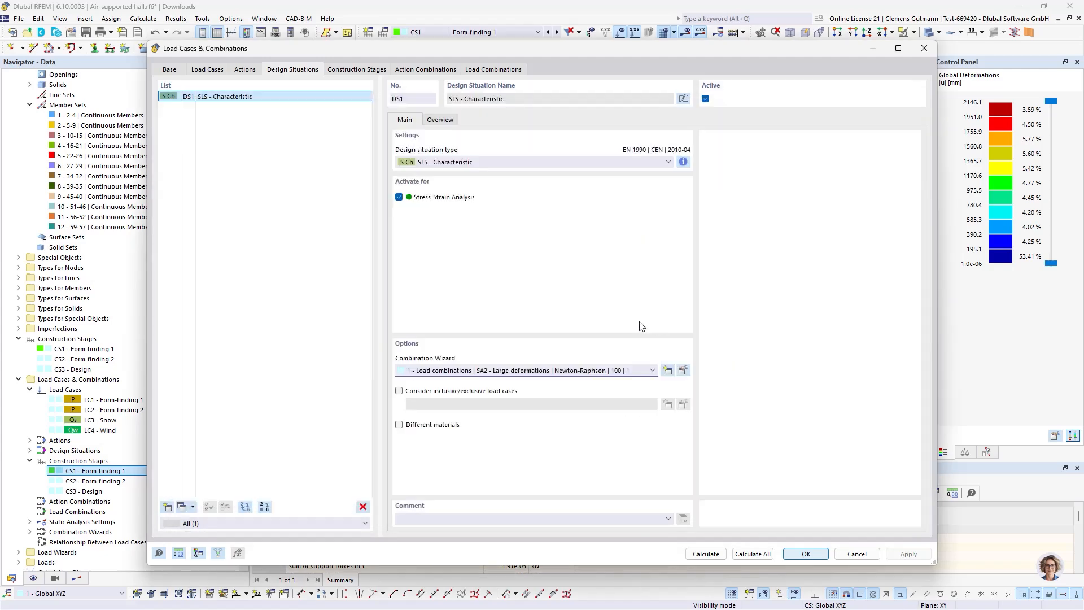
# Generate the load combinations for the SLS - Characteristic situation and examine the load cases and factors assigned to CO5
pyautogui.click(357, 69)
pyautogui.click(425, 69)
pyautogui.click(492, 69)
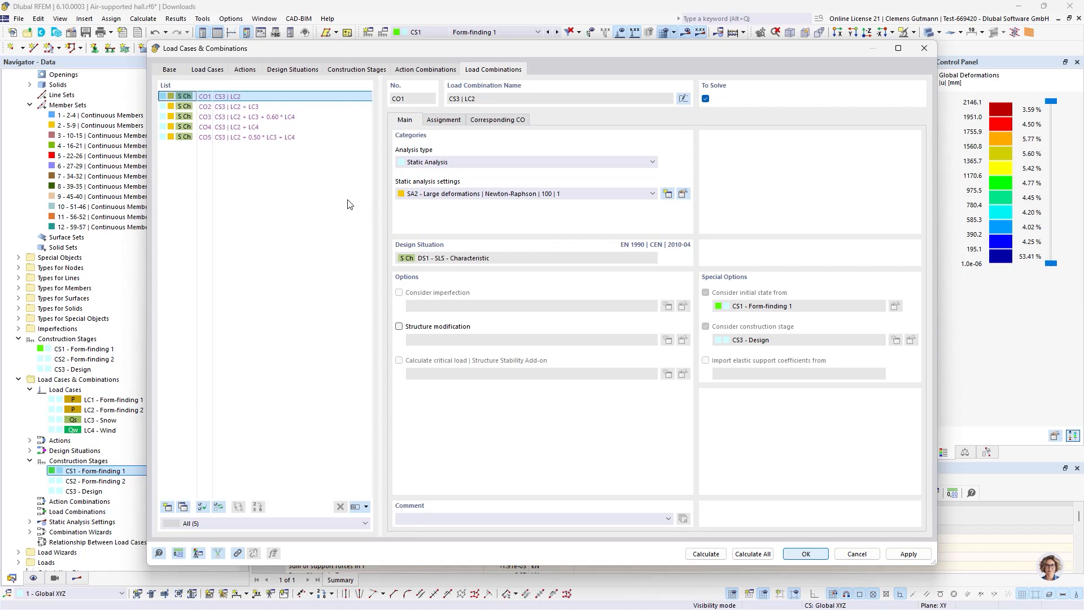
pyautogui.click(286, 120)
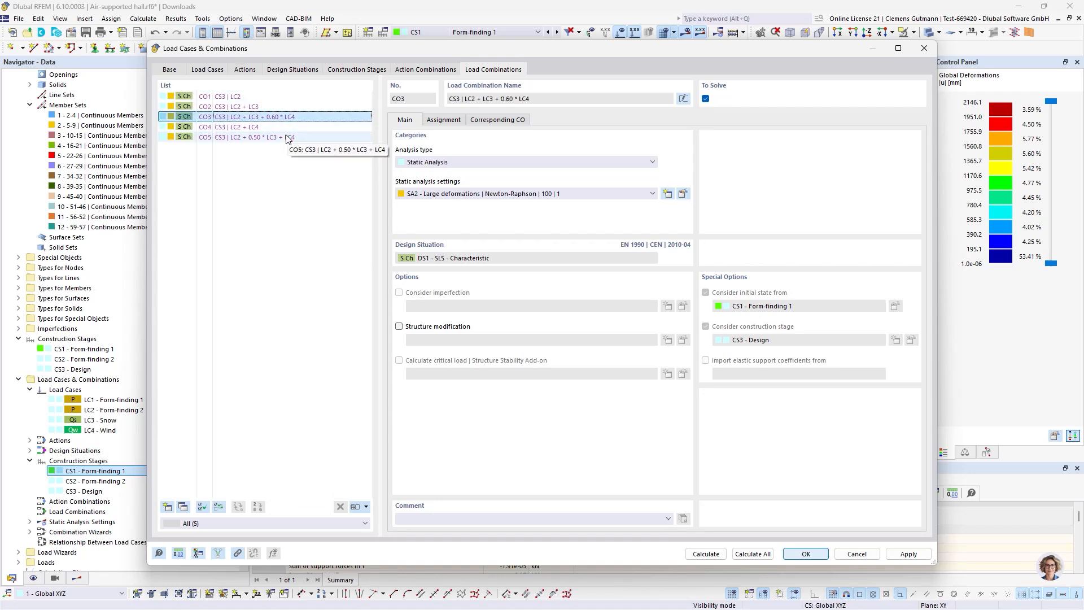
pyautogui.click(288, 138)
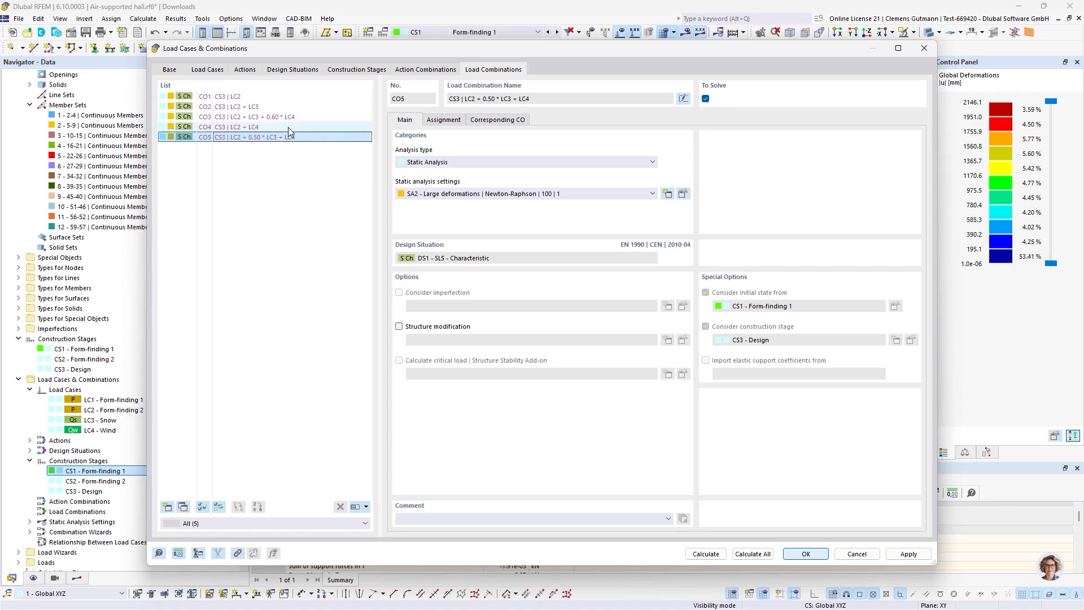
pyautogui.click(436, 123)
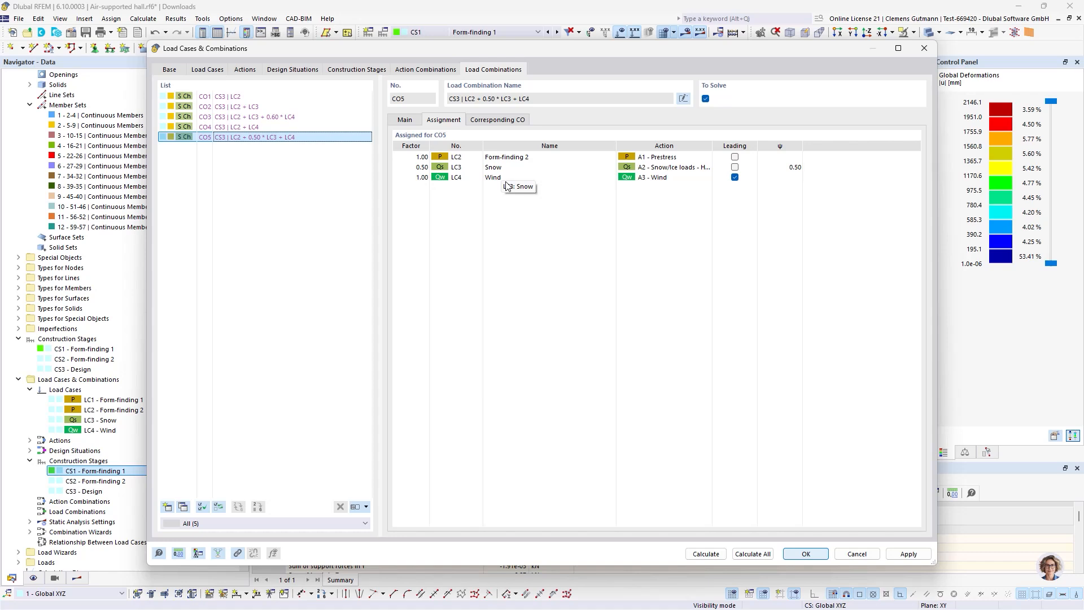
# Review the action category and action type of actions A1 - Prestress, A2 - Snow/Ice loads and A3 - Wind
pyautogui.click(243, 71)
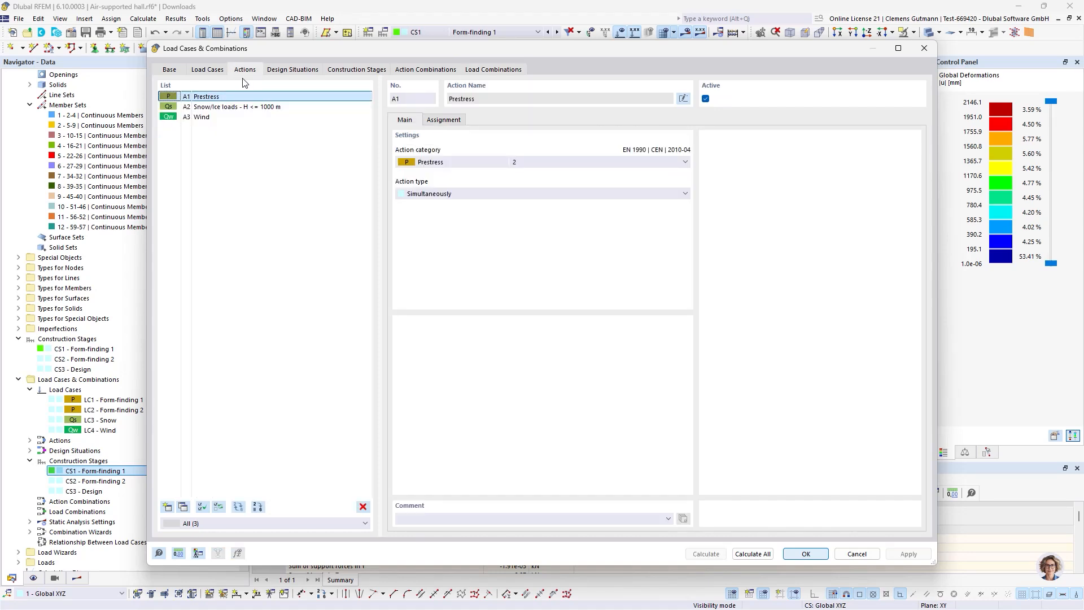
pyautogui.click(419, 198)
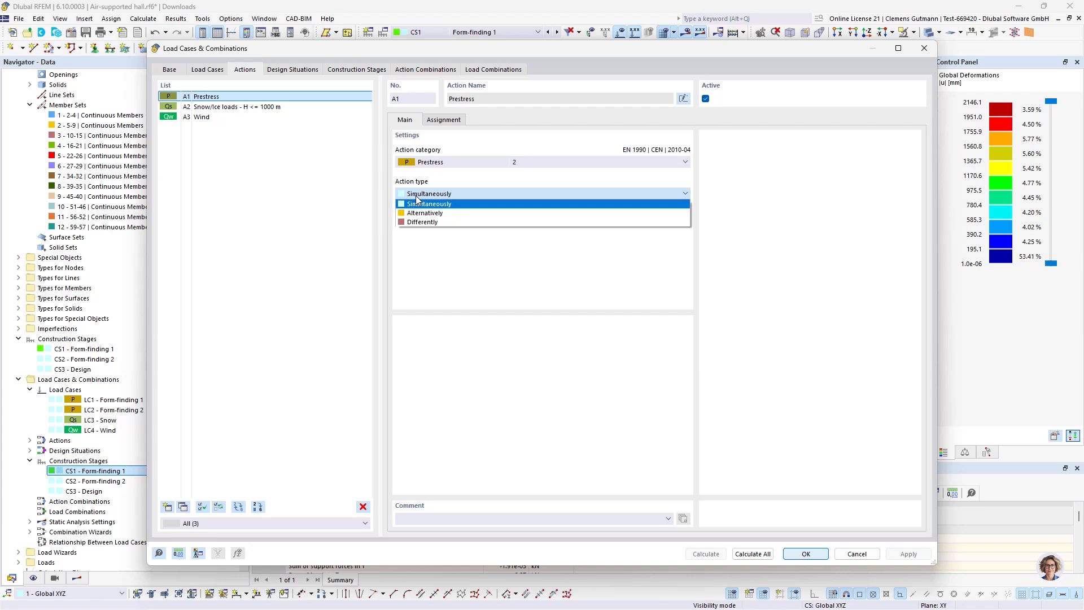
pyautogui.click(449, 194)
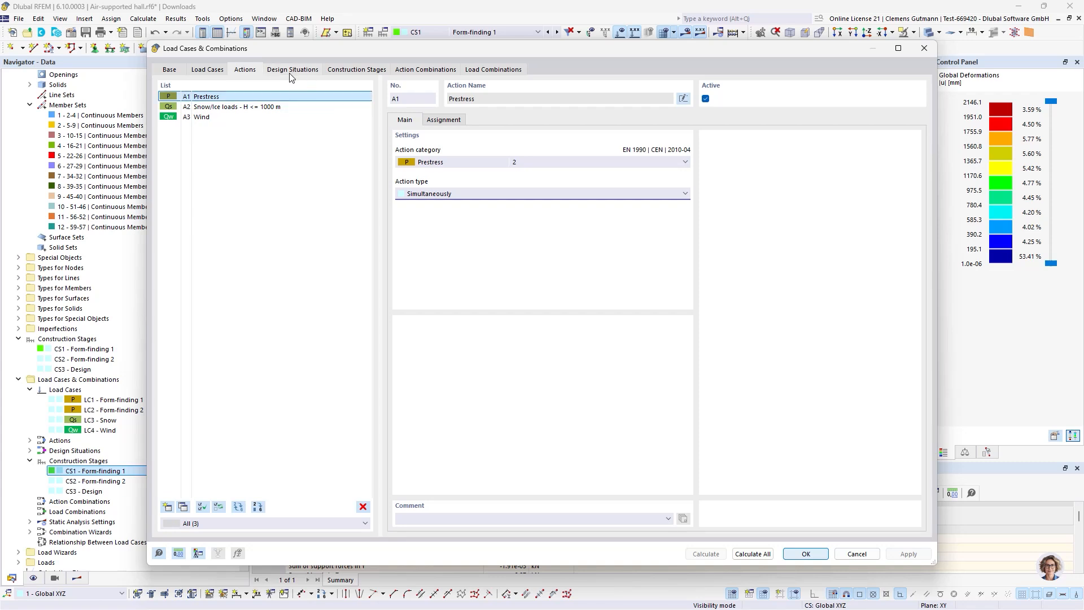
pyautogui.click(229, 107)
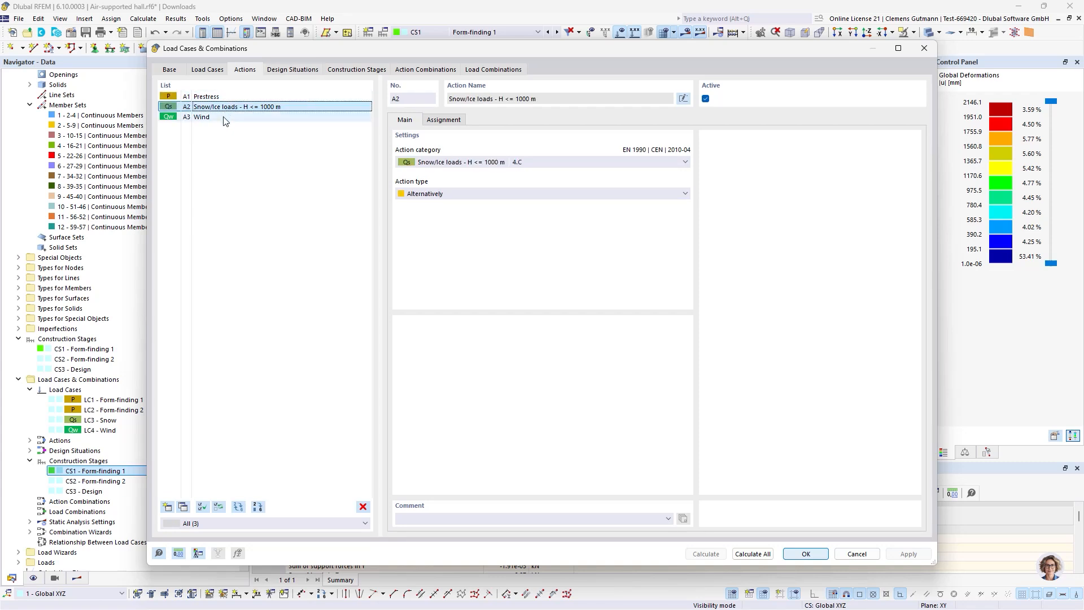
pyautogui.click(225, 118)
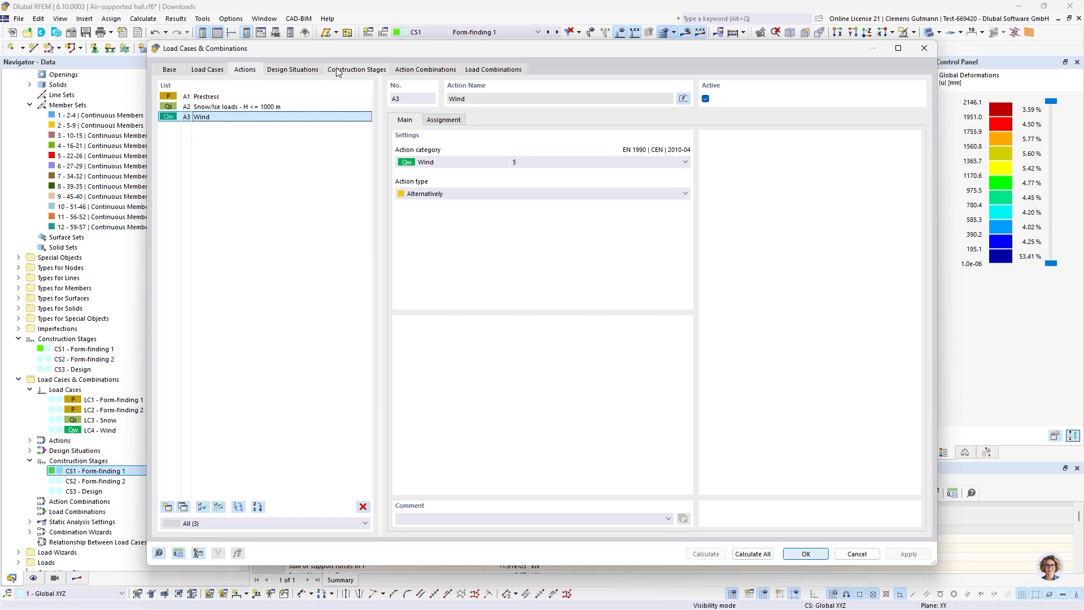
# Enable inclusive/exclusive load cases for the SLS - Characteristic design situation and create an exclusive relationship with LC3 - Snow as the selected load case
pyautogui.click(313, 70)
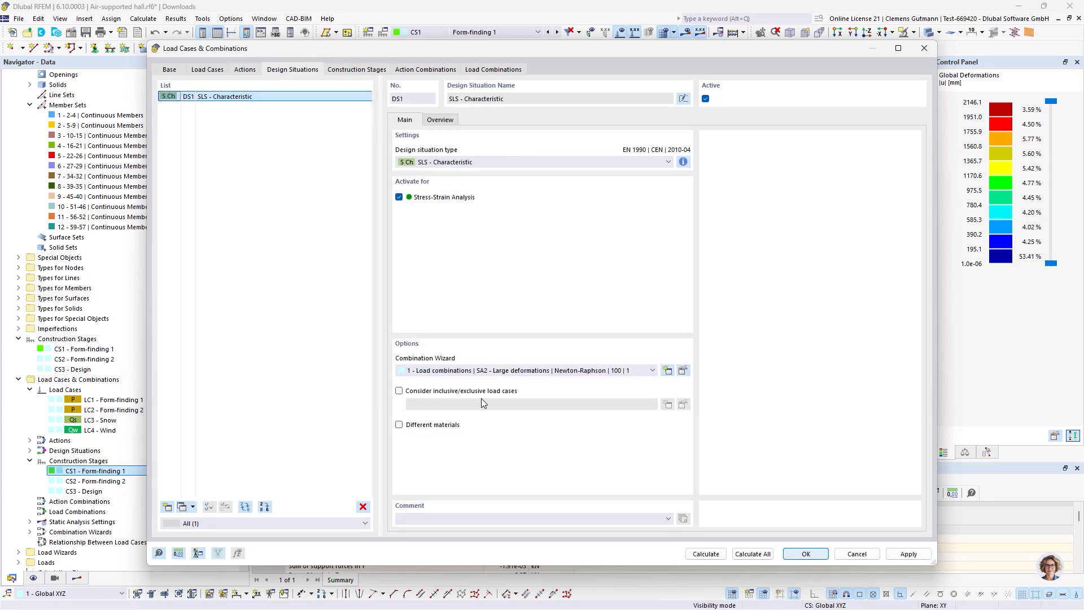
pyautogui.click(399, 390)
pyautogui.click(667, 404)
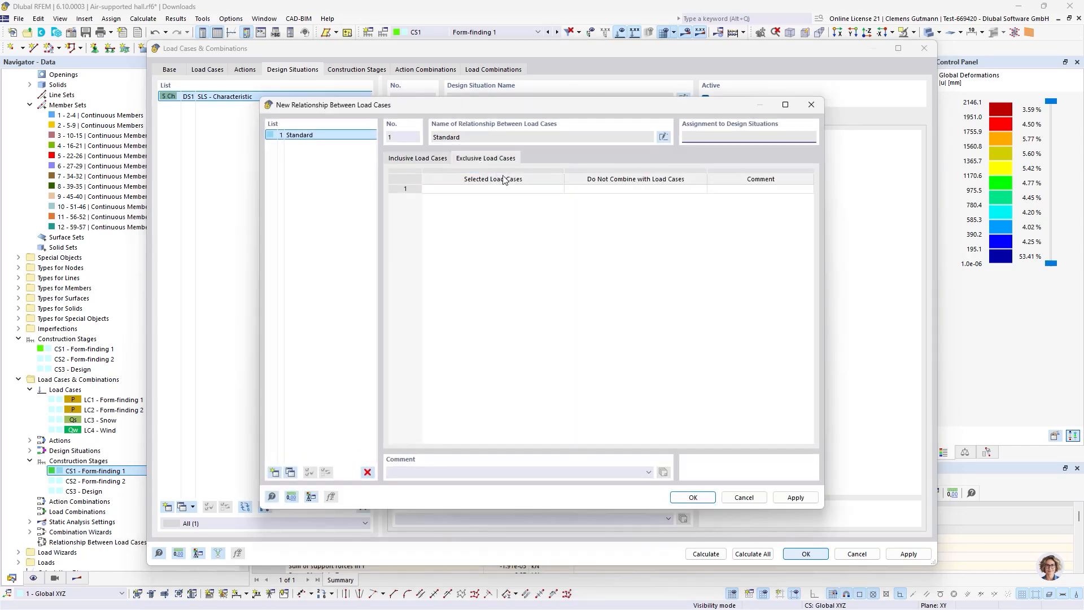
pyautogui.click(530, 189)
pyautogui.click(560, 189)
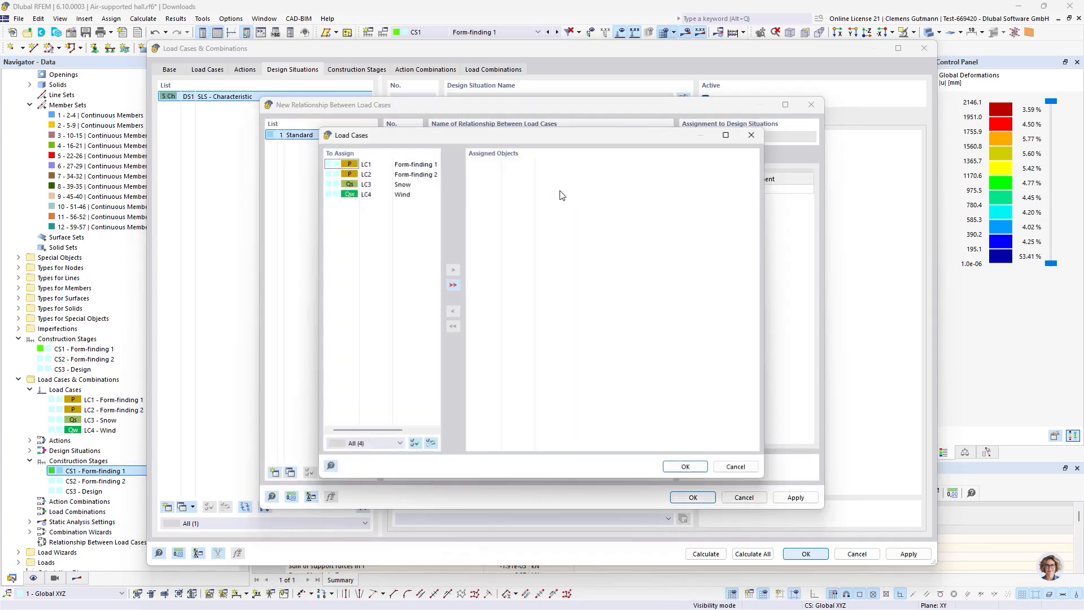
pyautogui.click(351, 182)
pyautogui.click(452, 269)
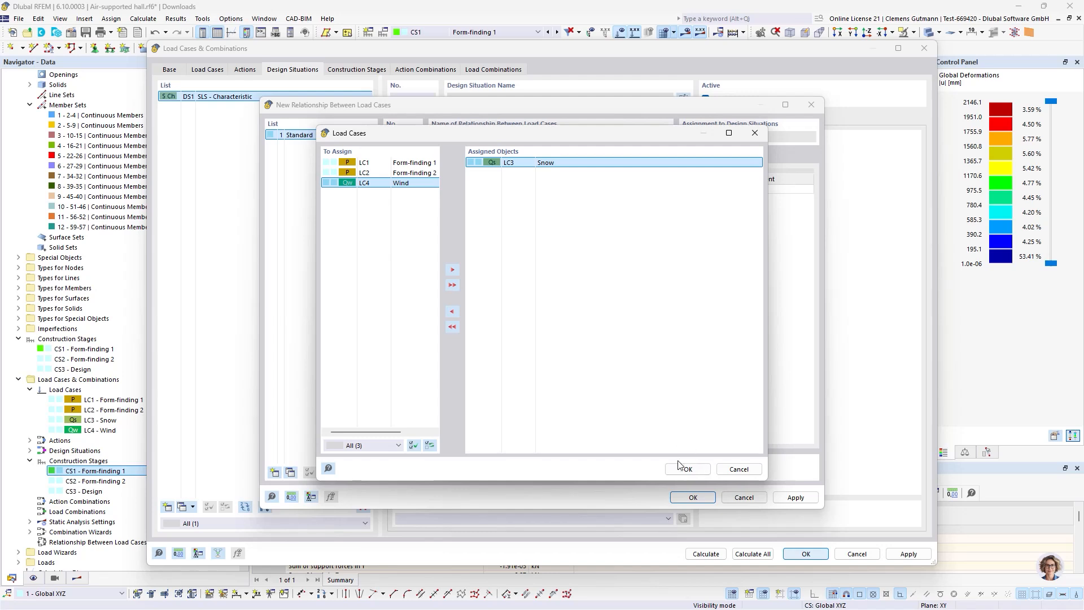
pyautogui.click(686, 468)
# Set LC4 - Wind as the load case not combined with LC3 and save the relationship
pyautogui.click(603, 188)
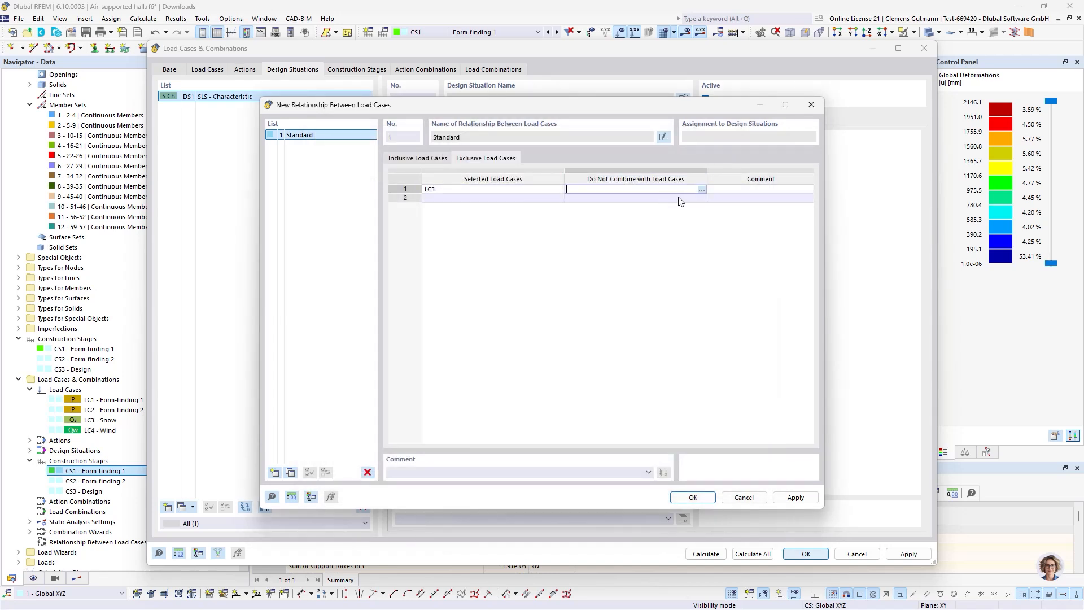
pyautogui.click(701, 189)
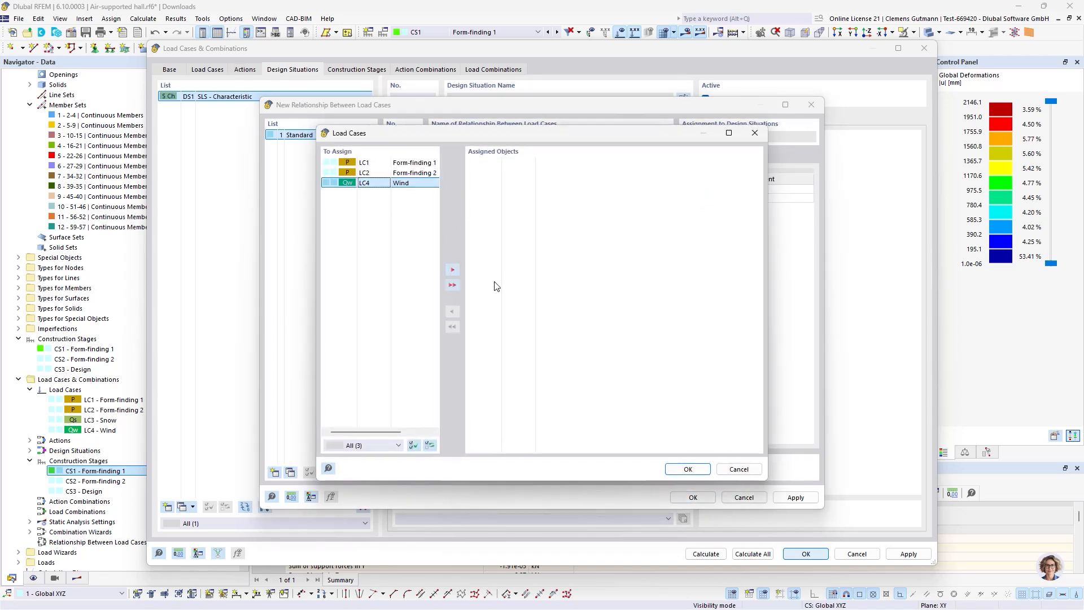
pyautogui.click(452, 269)
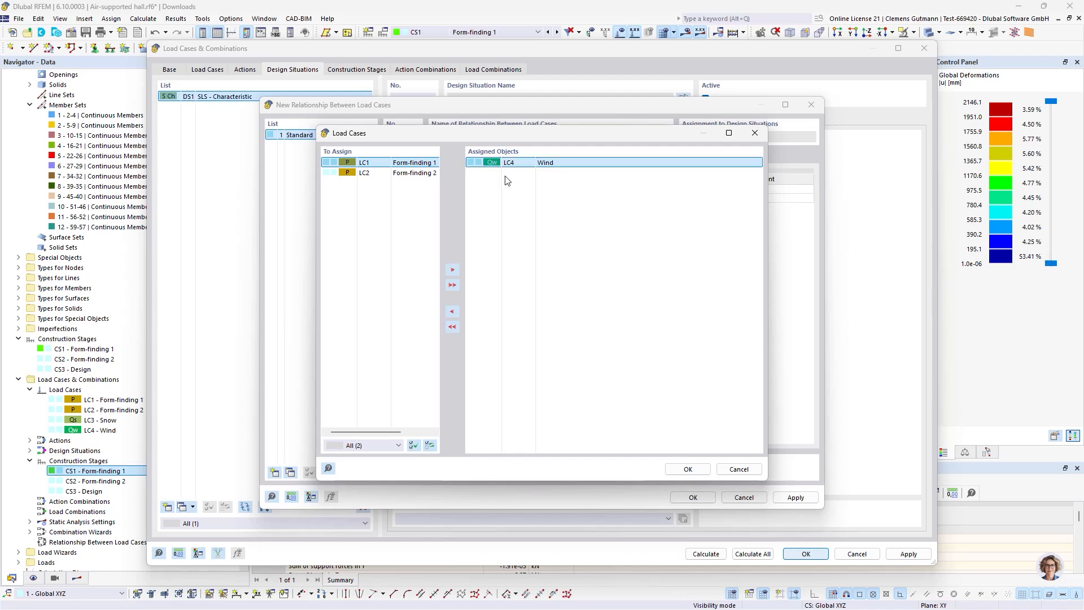
pyautogui.click(686, 469)
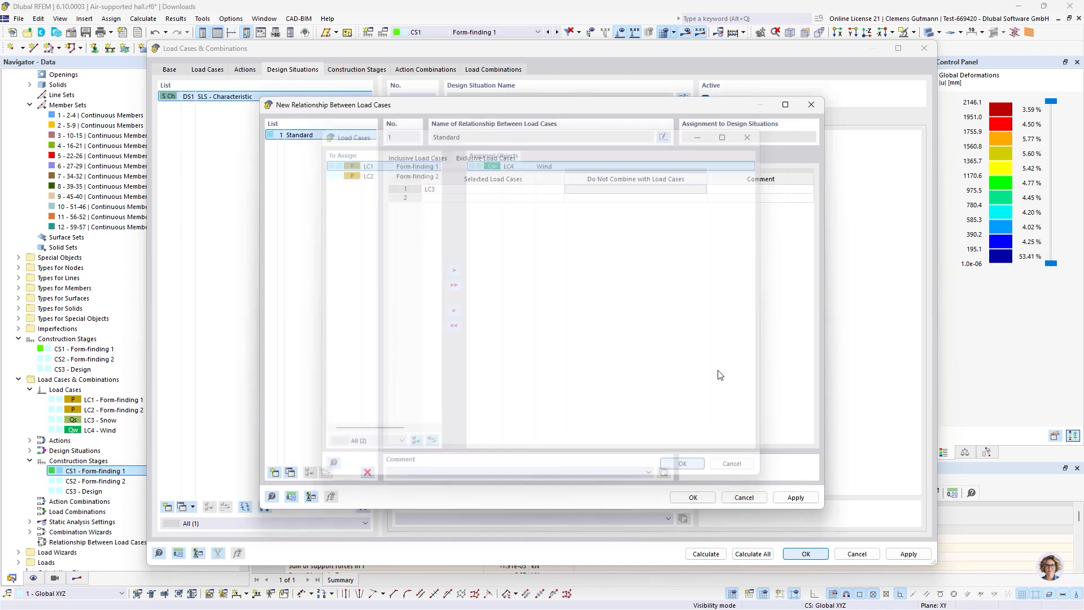
pyautogui.click(625, 193)
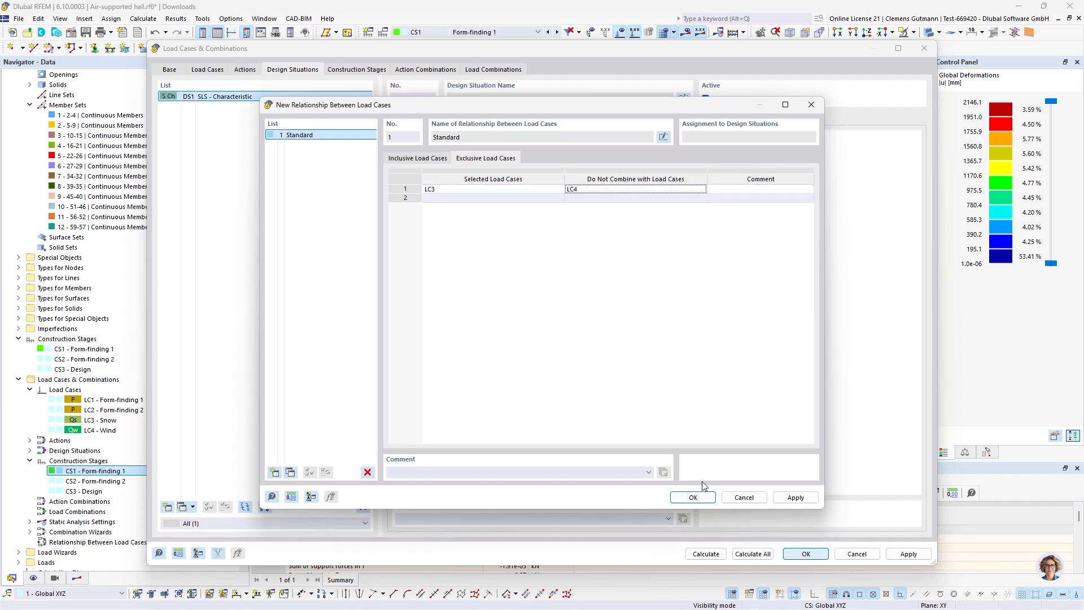
pyautogui.click(694, 497)
# Regenerate the load combinations and examine the load cases assigned to CO1, CO2 and CO3
pyautogui.click(384, 68)
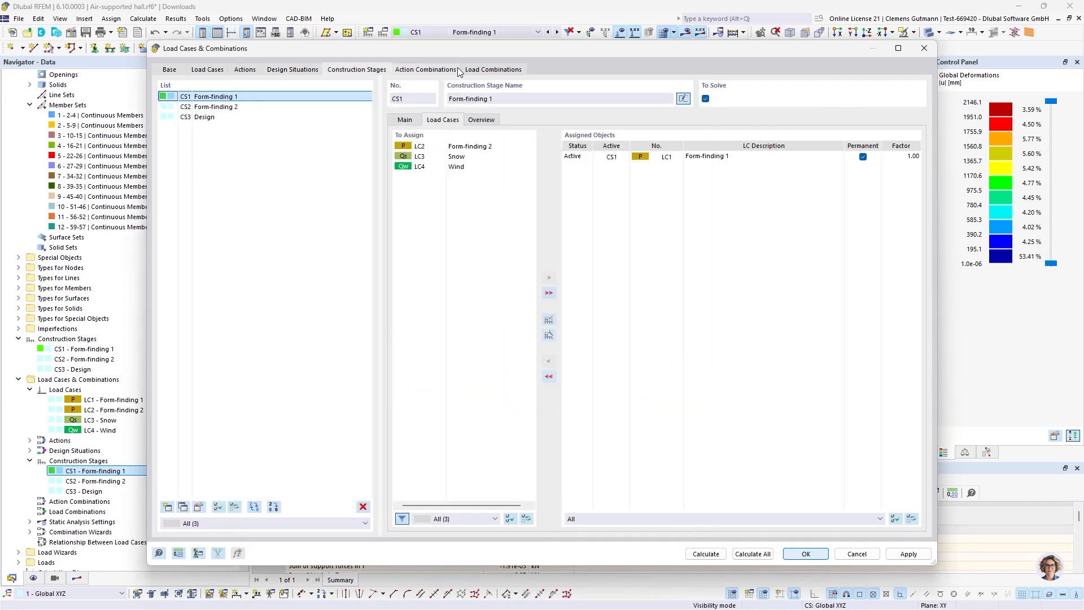
pyautogui.click(493, 69)
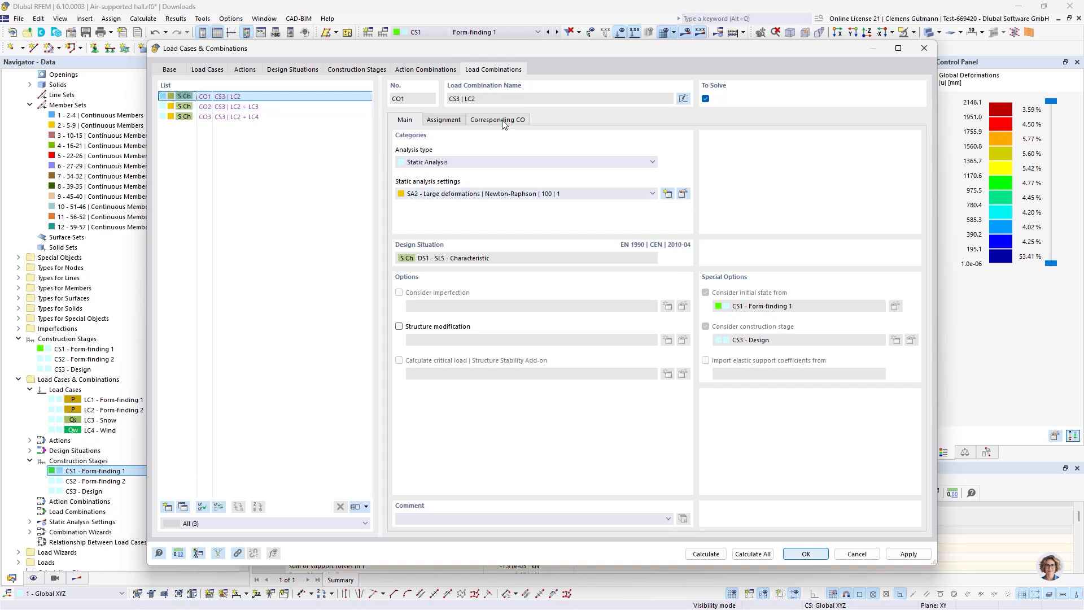
pyautogui.click(434, 122)
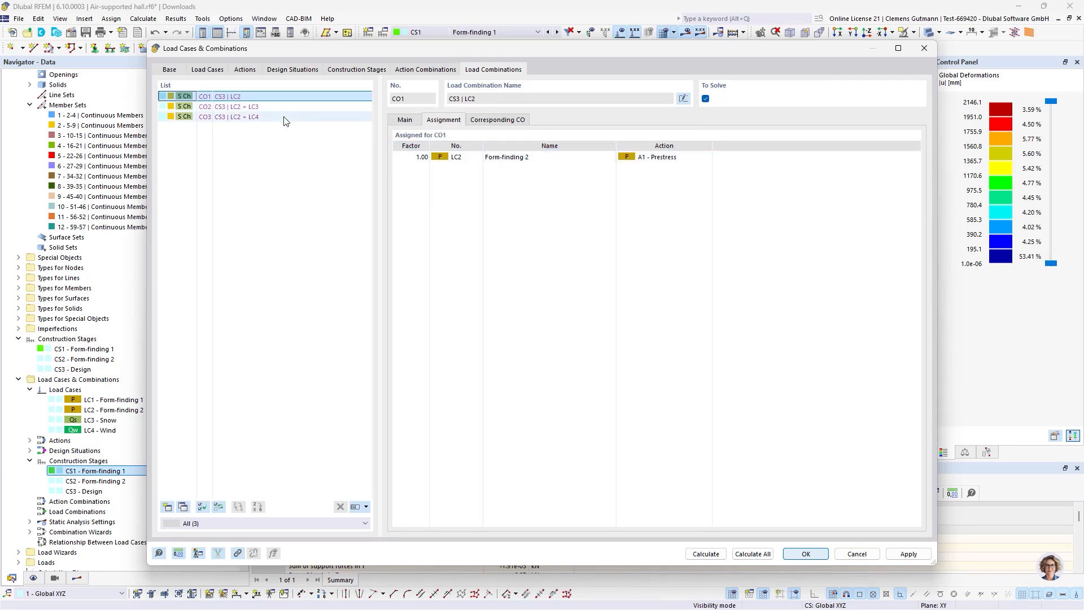
pyautogui.click(265, 111)
pyautogui.click(257, 118)
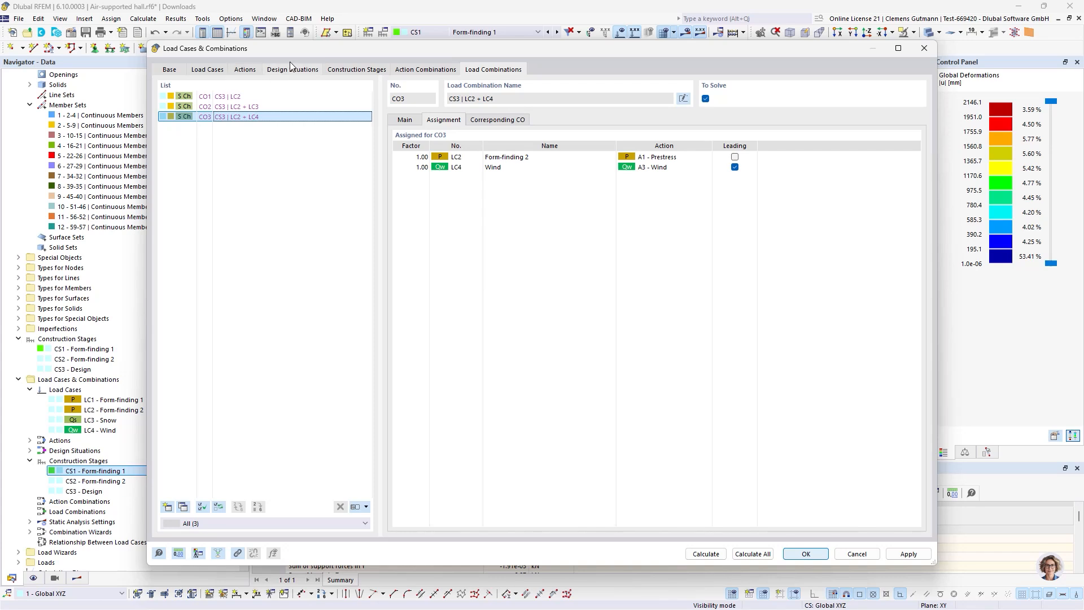
# Check the SLS - Characteristic situation's options against the generated combinations, and save the load cases and combinations
pyautogui.click(348, 68)
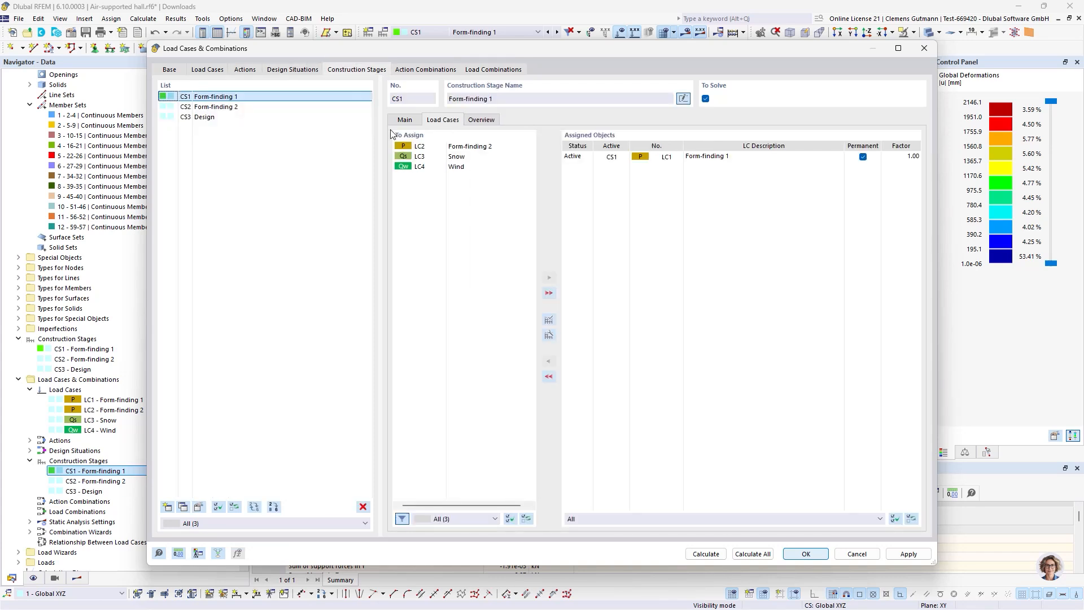
pyautogui.click(309, 69)
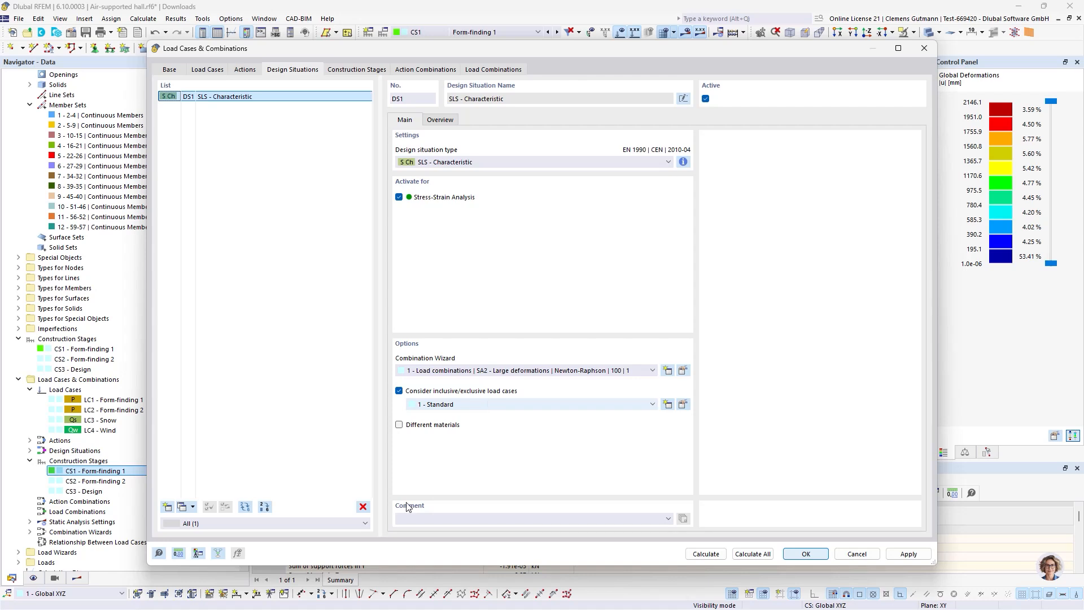
pyautogui.click(503, 70)
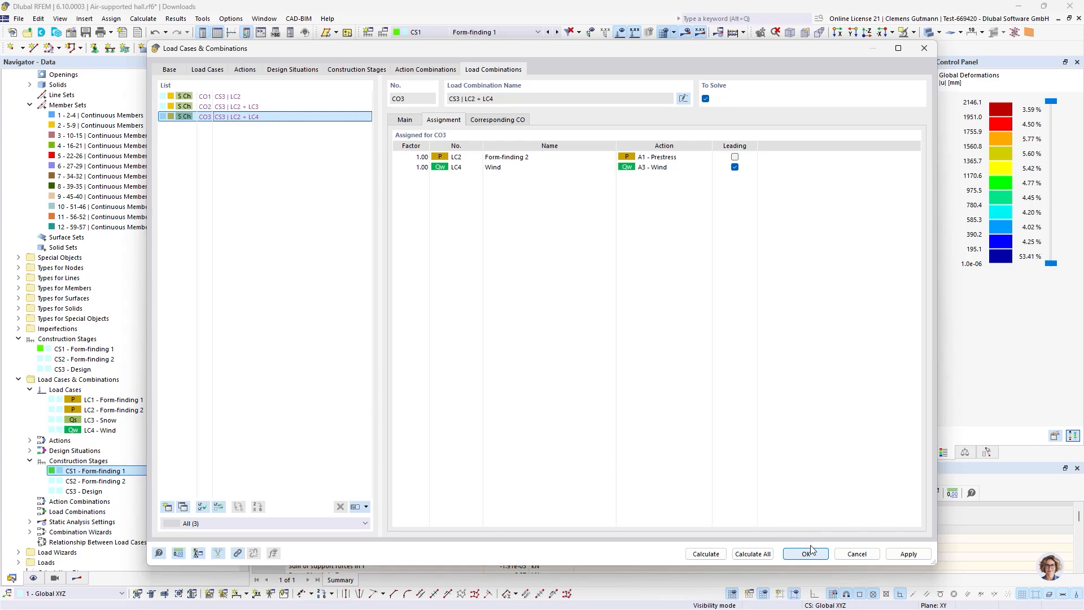
pyautogui.press('Return')
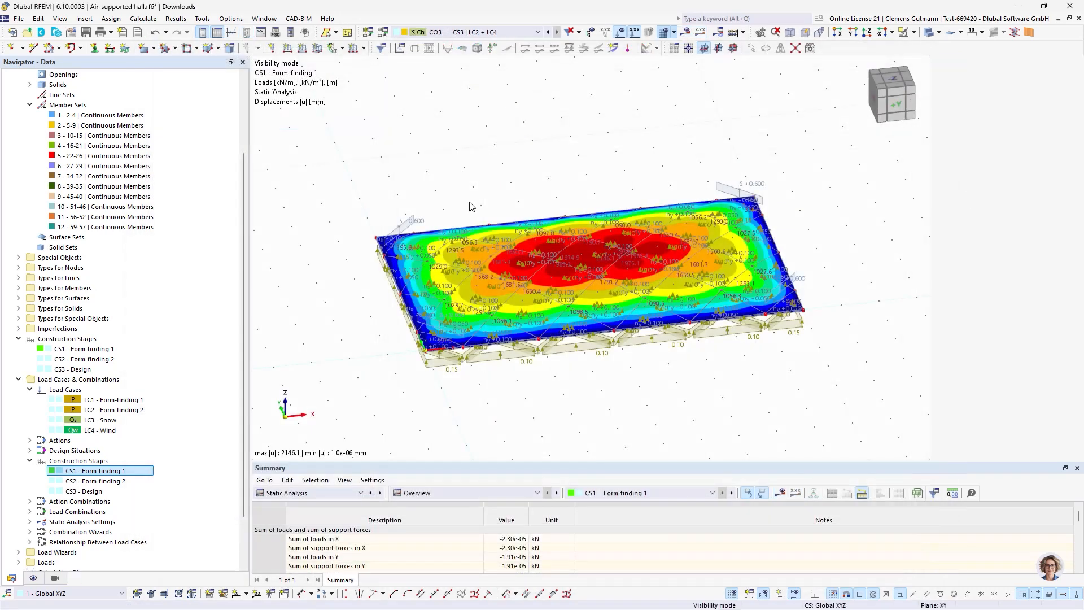
# Exclude load cases LC1 to LC4 from solving and save the change
pyautogui.doubleClick(100, 403)
pyautogui.keyDown('shift'); pyautogui.click(226, 127); pyautogui.keyUp('shift')
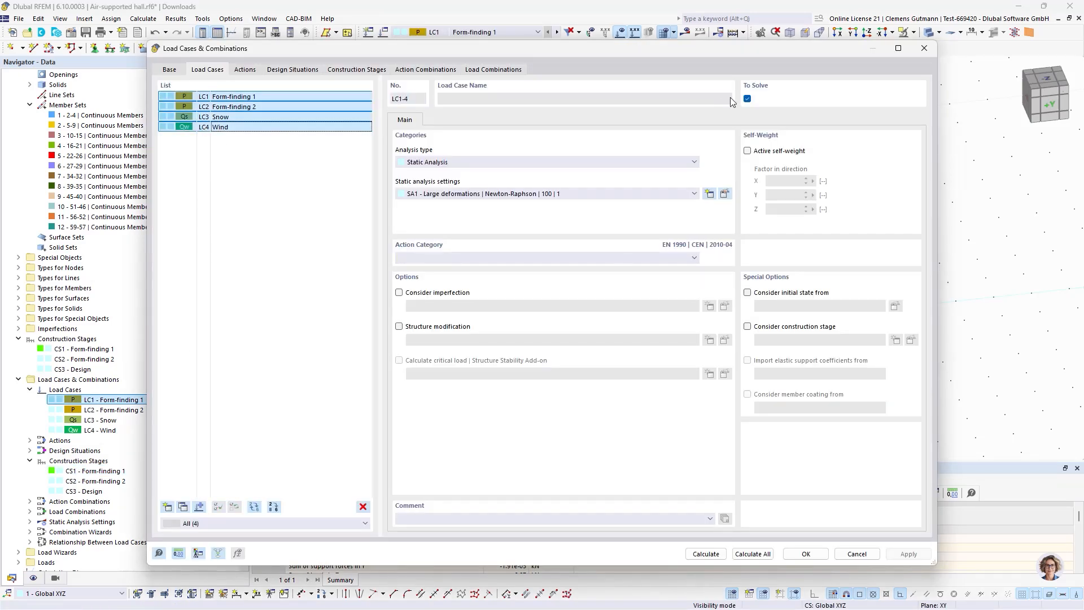
pyautogui.click(747, 99)
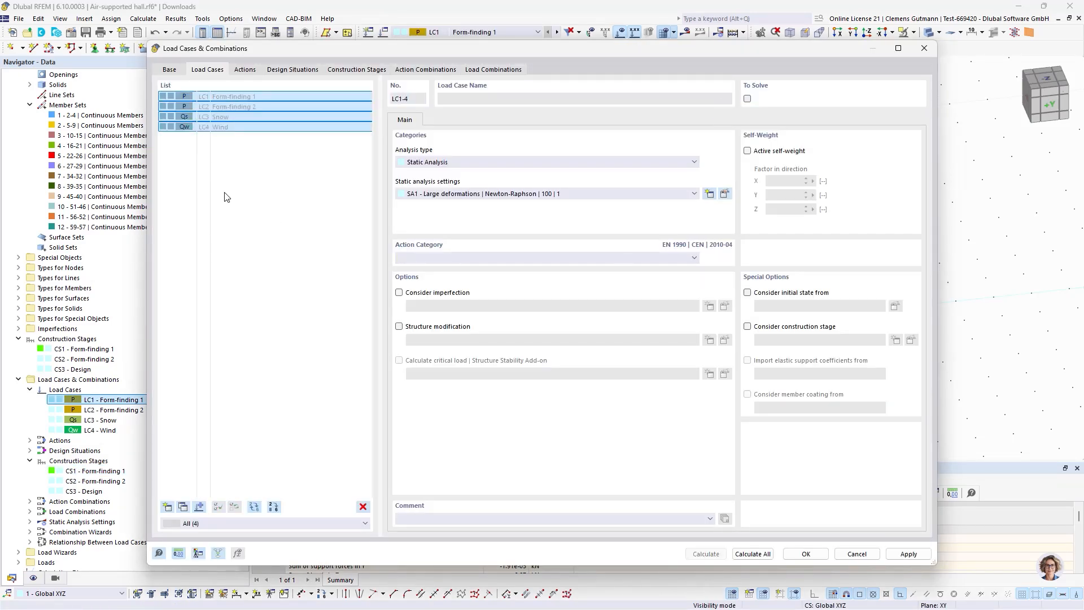
pyautogui.click(246, 116)
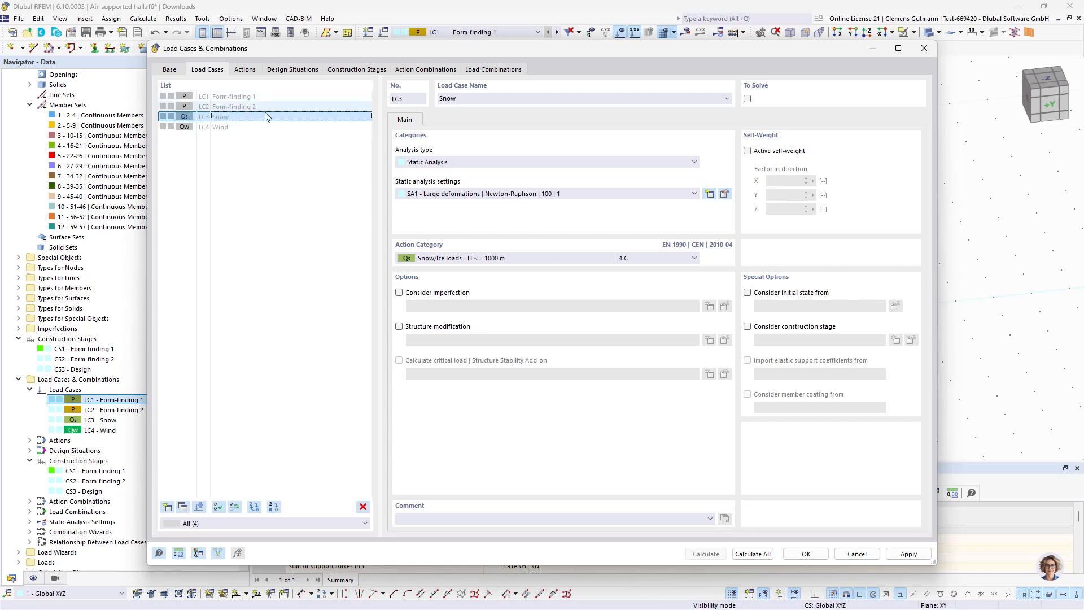
pyautogui.click(807, 554)
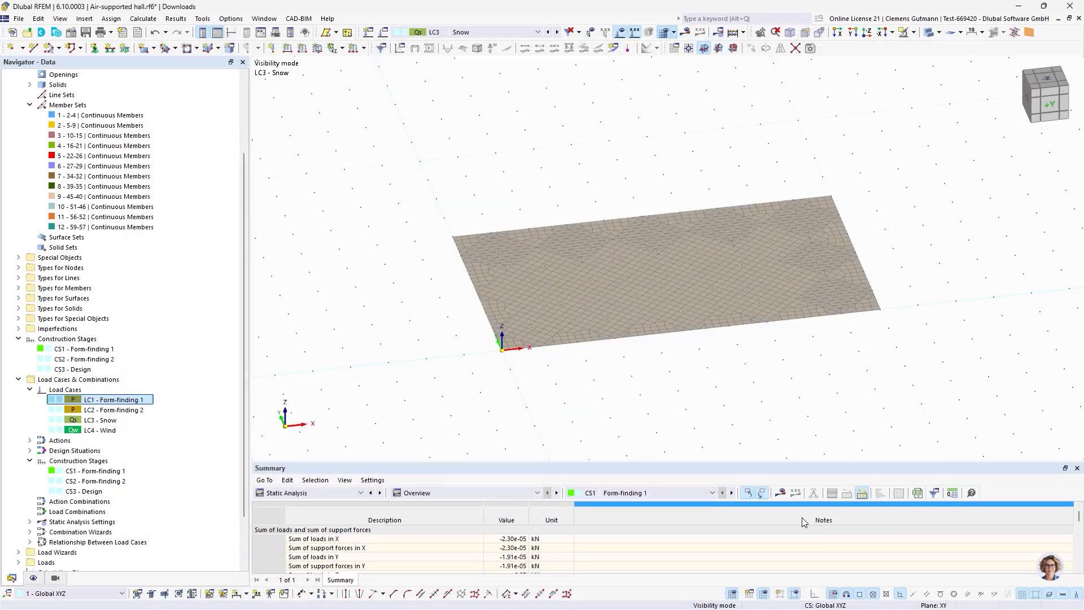
# Calculate the whole model, dismiss the error message and enlarge the Errors & Warnings table
pyautogui.click(734, 34)
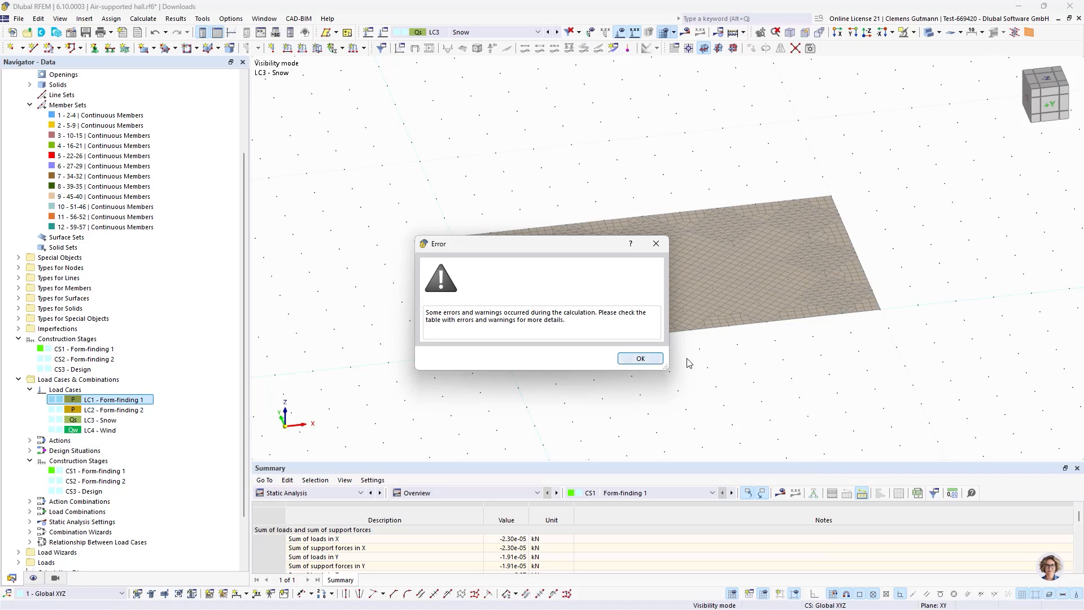
pyautogui.click(638, 361)
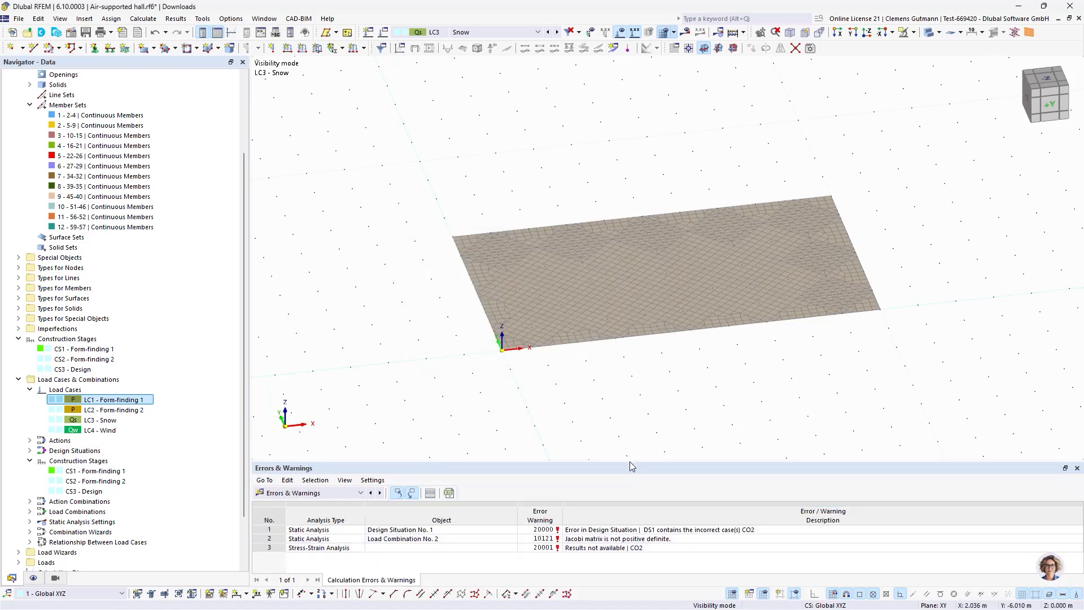
pyautogui.moveTo(633, 460); pyautogui.dragTo(628, 355)
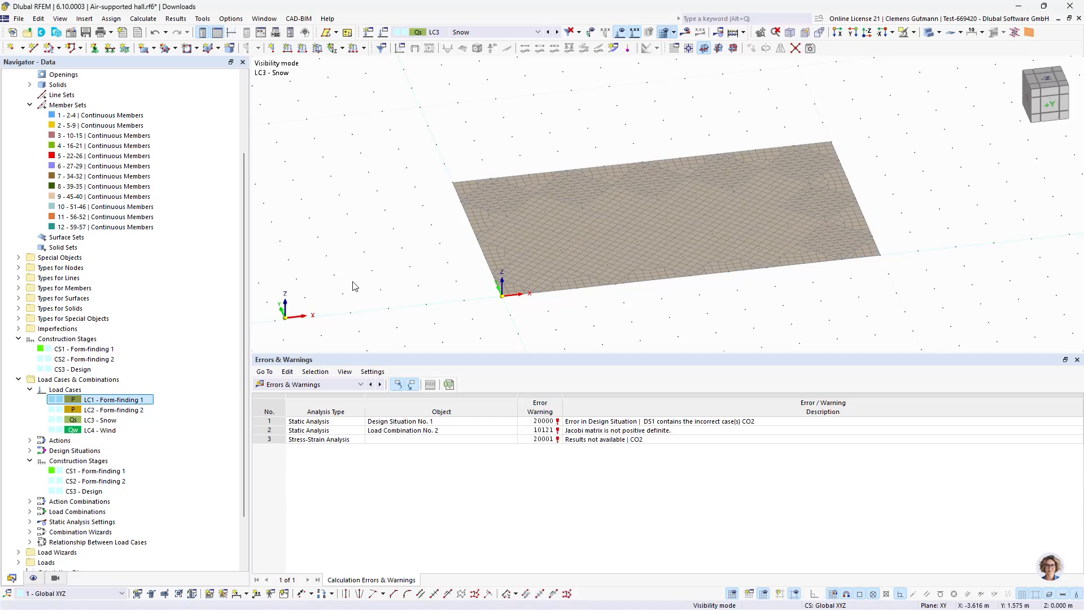
# Examine the flat membrane surfaces and their finite element mesh, especially along the front edge near the origin
pyautogui.keyDown('ctrl'); pyautogui.moveTo(687, 286); pyautogui.dragTo(668, 345, button='middle'); pyautogui.keyUp('ctrl')
pyautogui.scroll(1, 514, 326)
pyautogui.scroll(1, 529, 268)
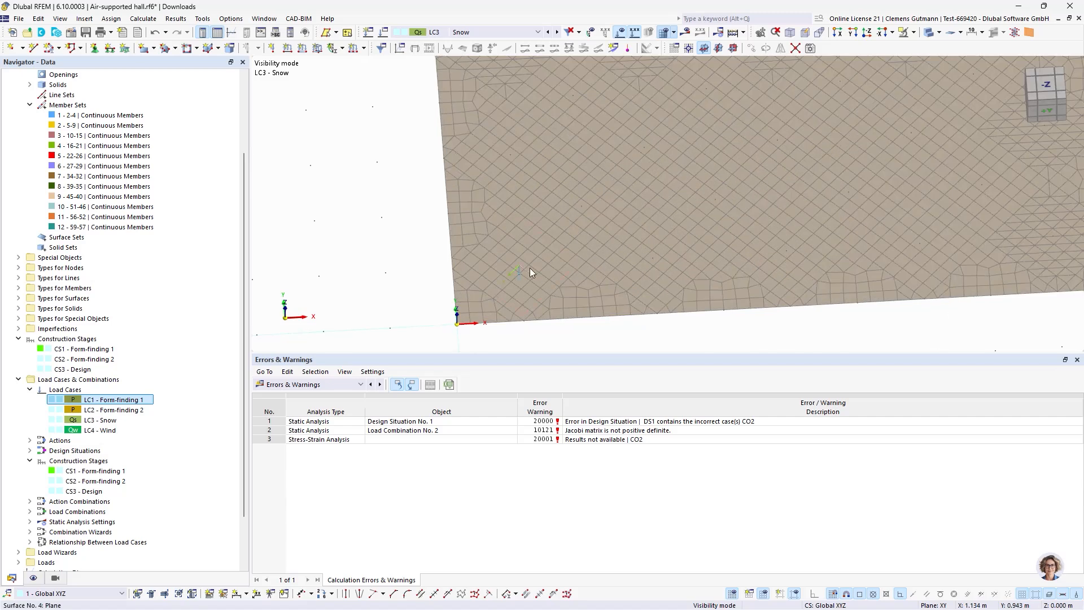
pyautogui.scroll(-1, 485, 275)
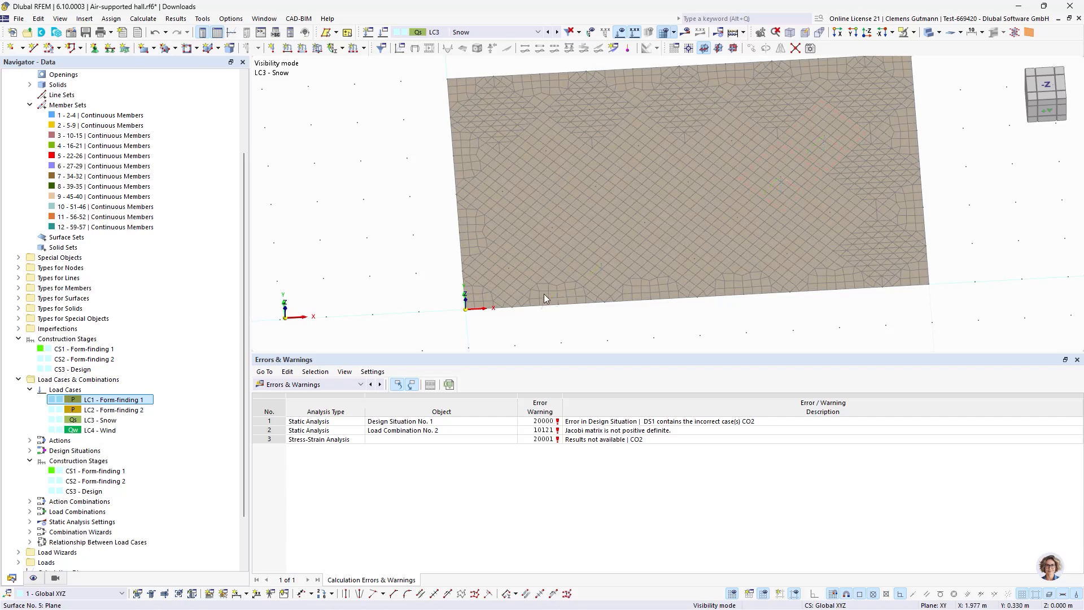
pyautogui.scroll(2, 547, 292)
pyautogui.scroll(-2, 508, 304)
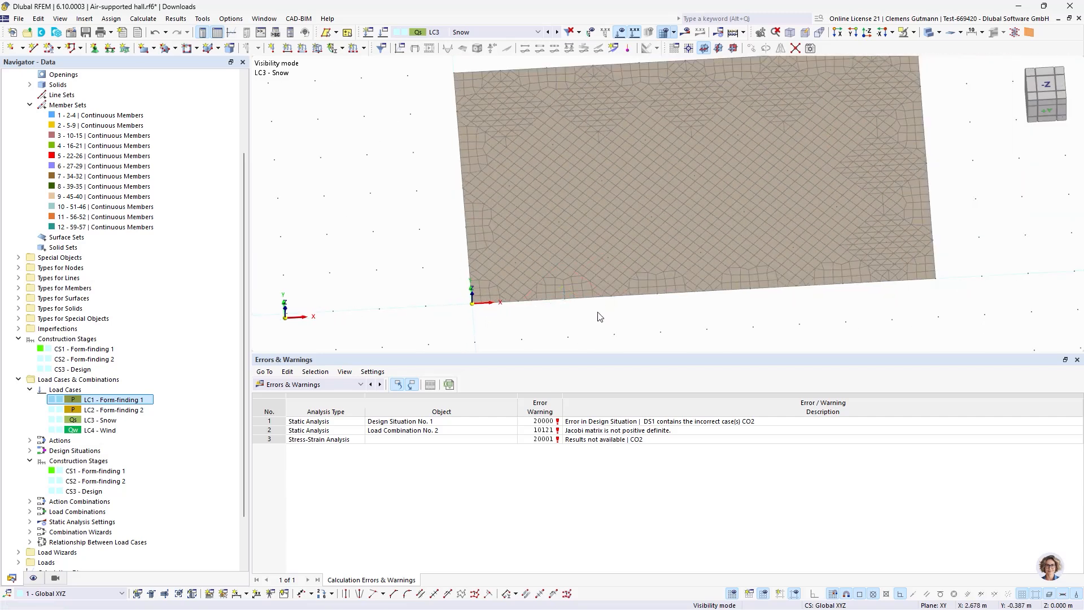
pyautogui.scroll(1, 598, 312)
pyautogui.keyDown('ctrl'); pyautogui.moveTo(597, 317); pyautogui.dragTo(594, 277, button='middle'); pyautogui.keyUp('ctrl')
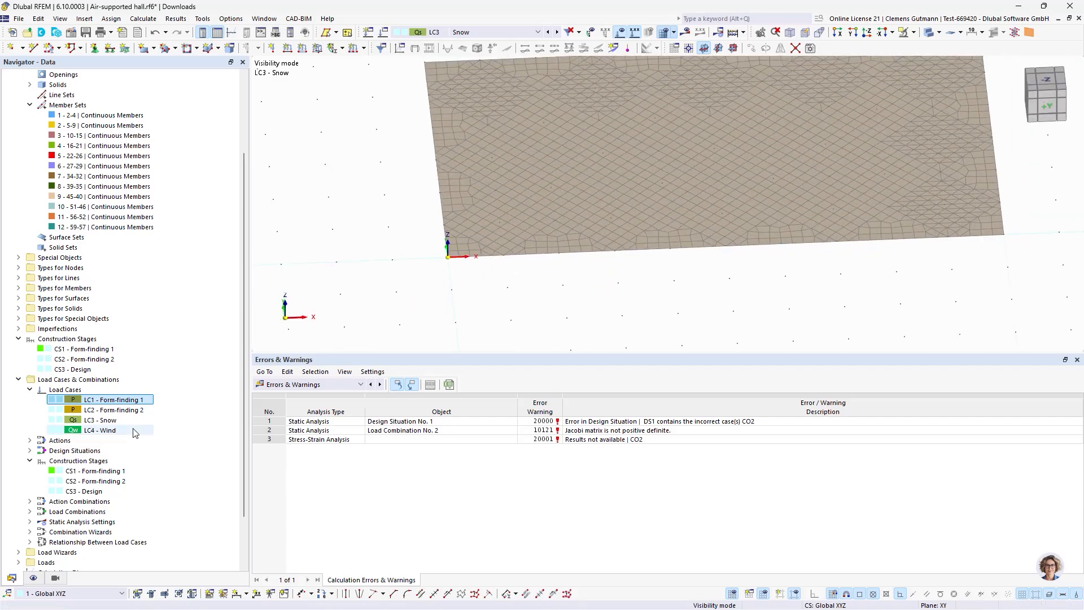
pyautogui.moveTo(660, 272); pyautogui.dragTo(586, 309, button='middle')
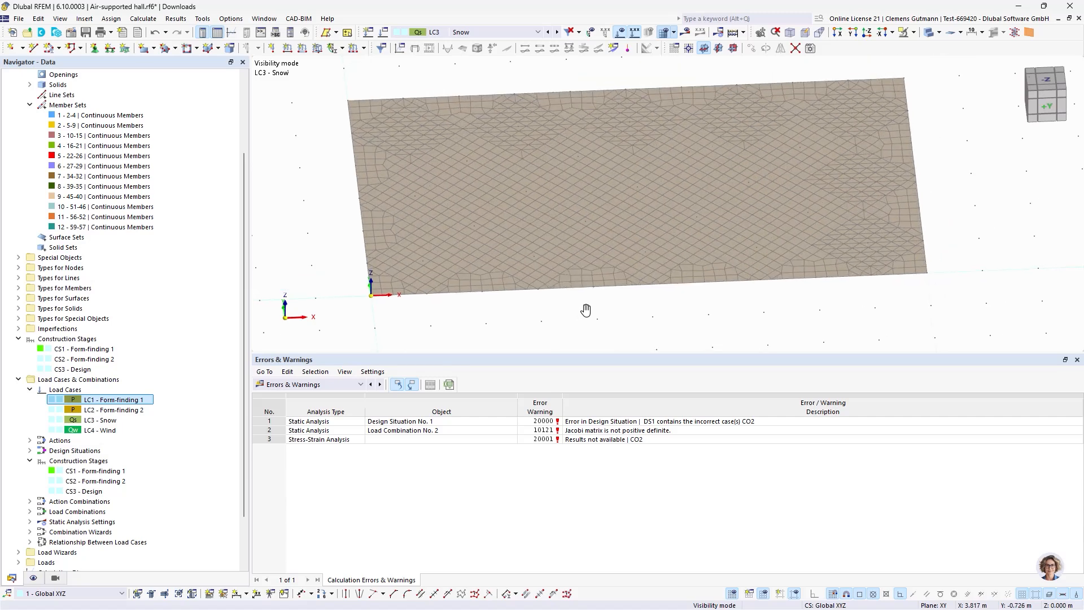
# Exclude load combination CO2 (LC2 + LC3) from solving and save the change
pyautogui.scroll(-2, 104, 467)
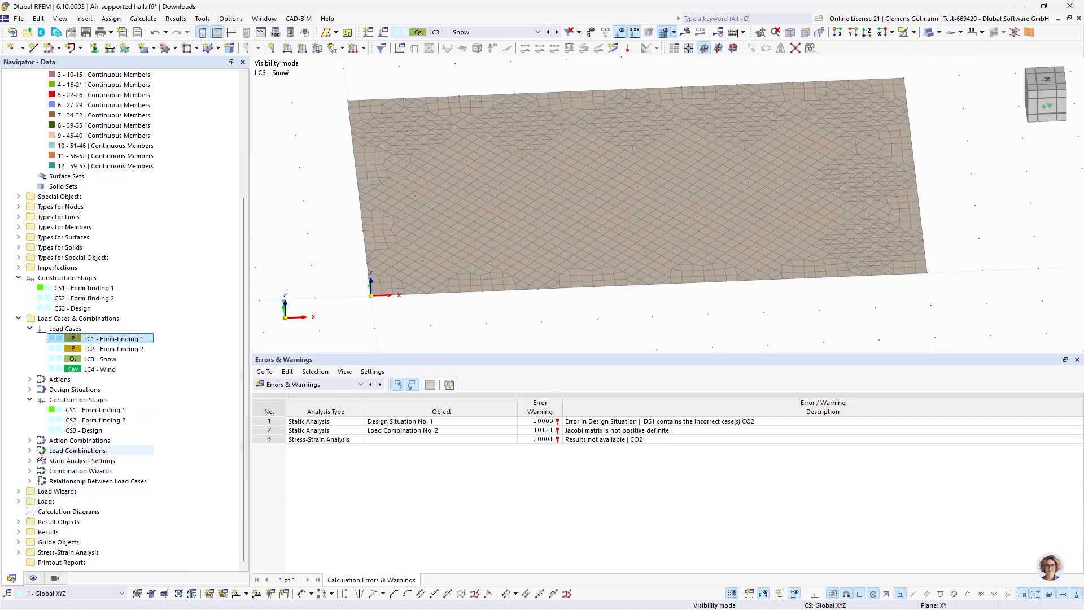
pyautogui.click(85, 450)
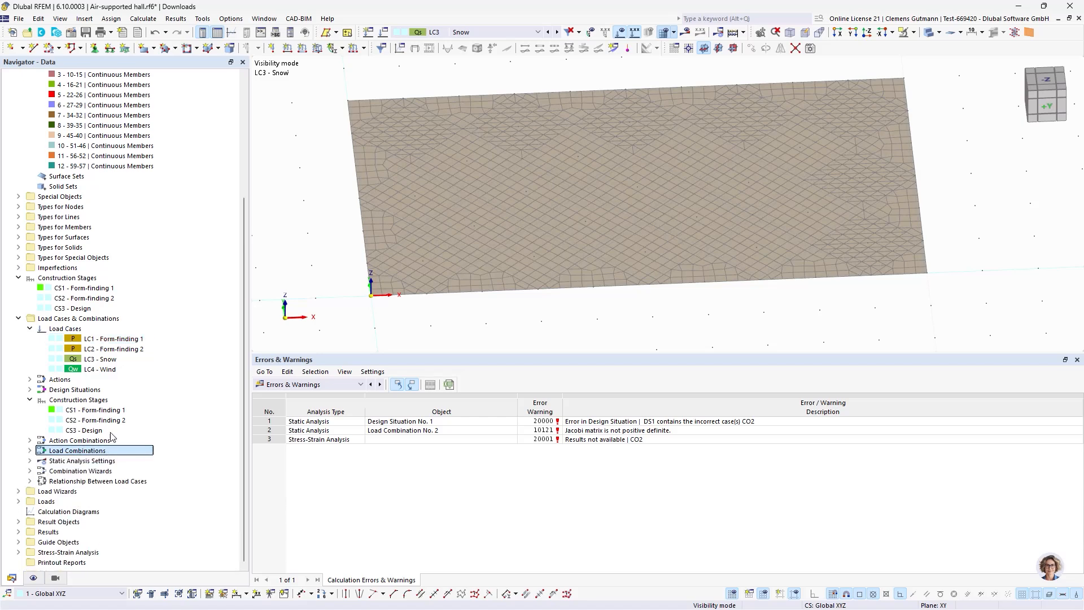
pyautogui.rightClick(78, 451)
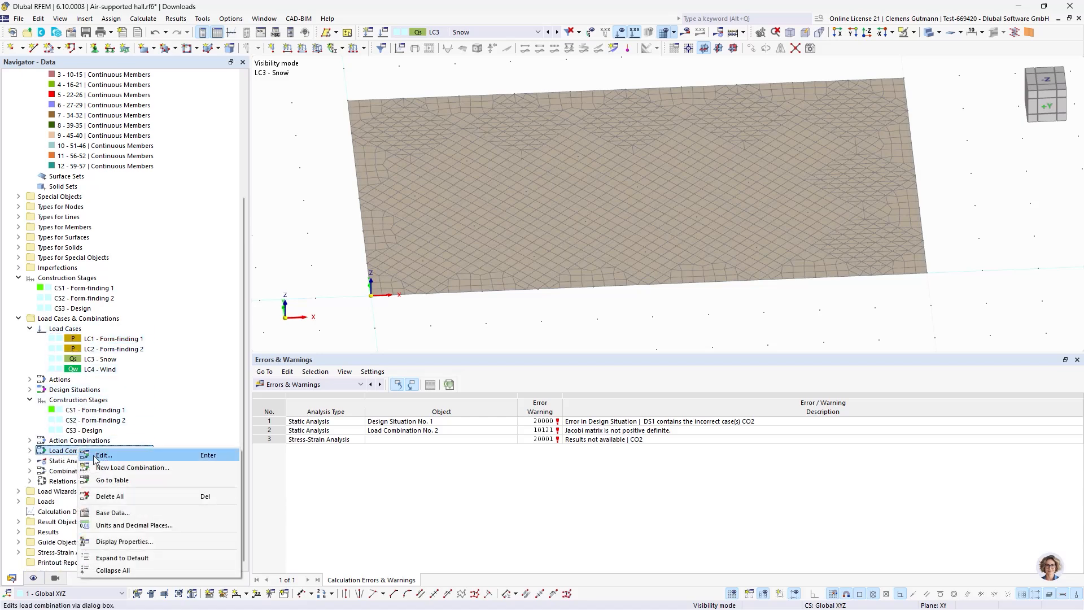
pyautogui.click(99, 458)
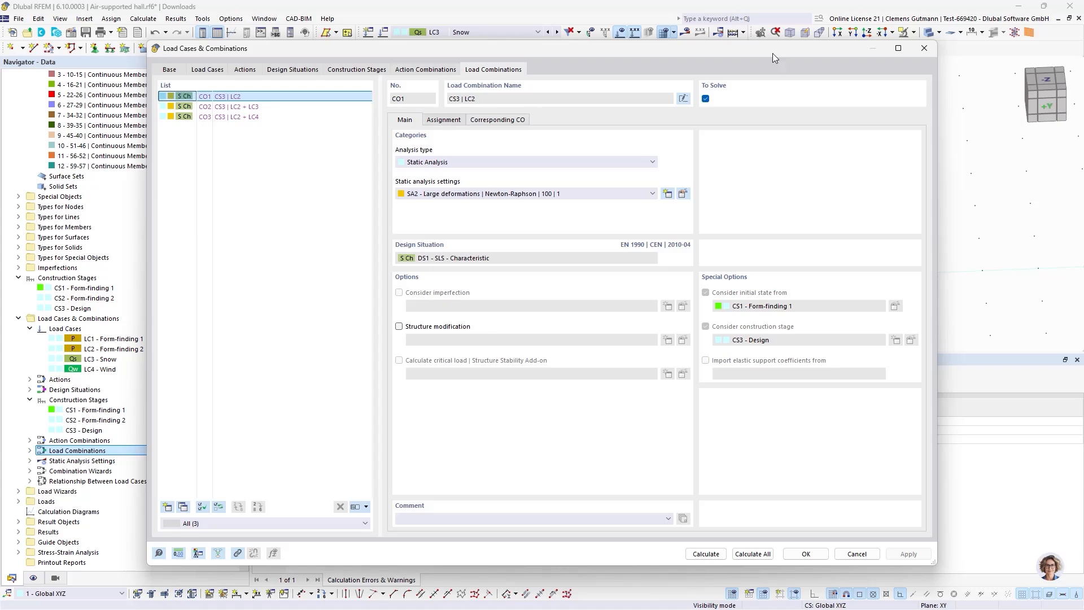
pyautogui.click(266, 106)
pyautogui.click(705, 99)
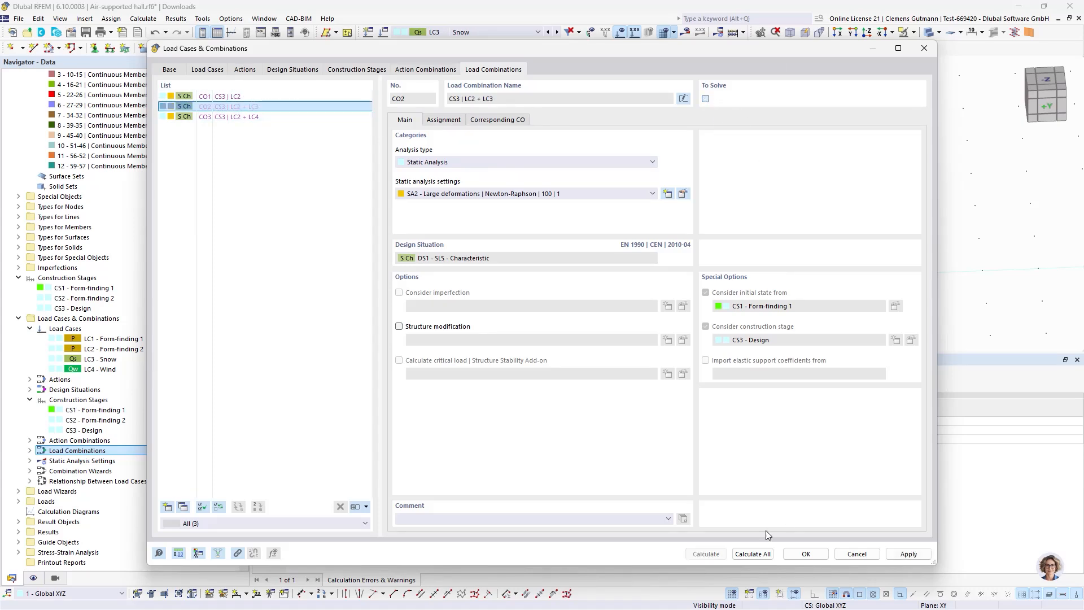
pyautogui.press('Return')
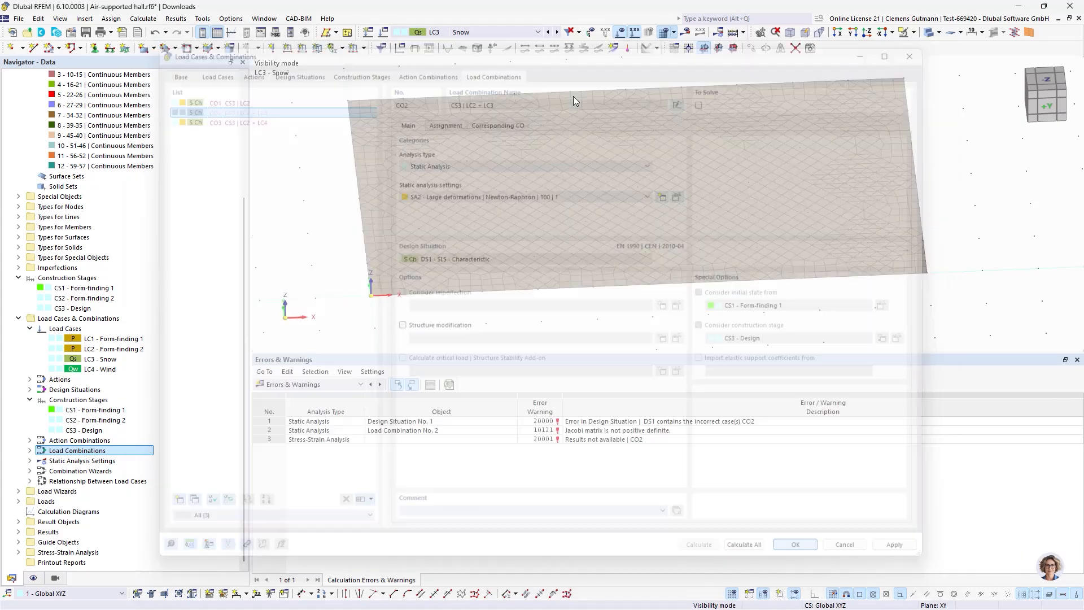
# Calculate the whole model again, show the Stress-Strain Analysis overview table and reduce the table area's height
pyautogui.click(732, 33)
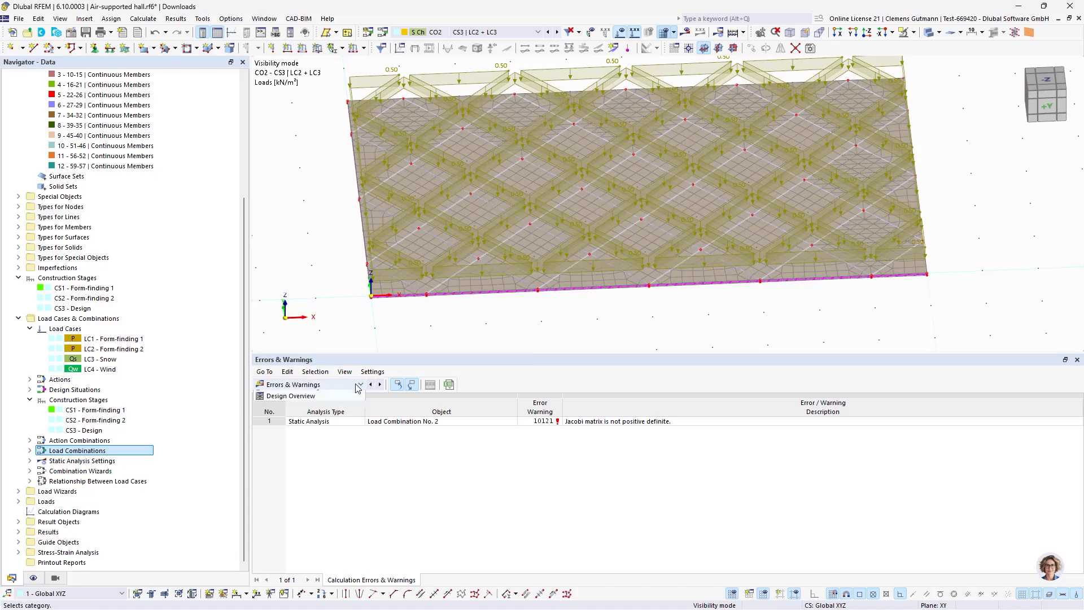
pyautogui.click(307, 385)
pyautogui.click(309, 476)
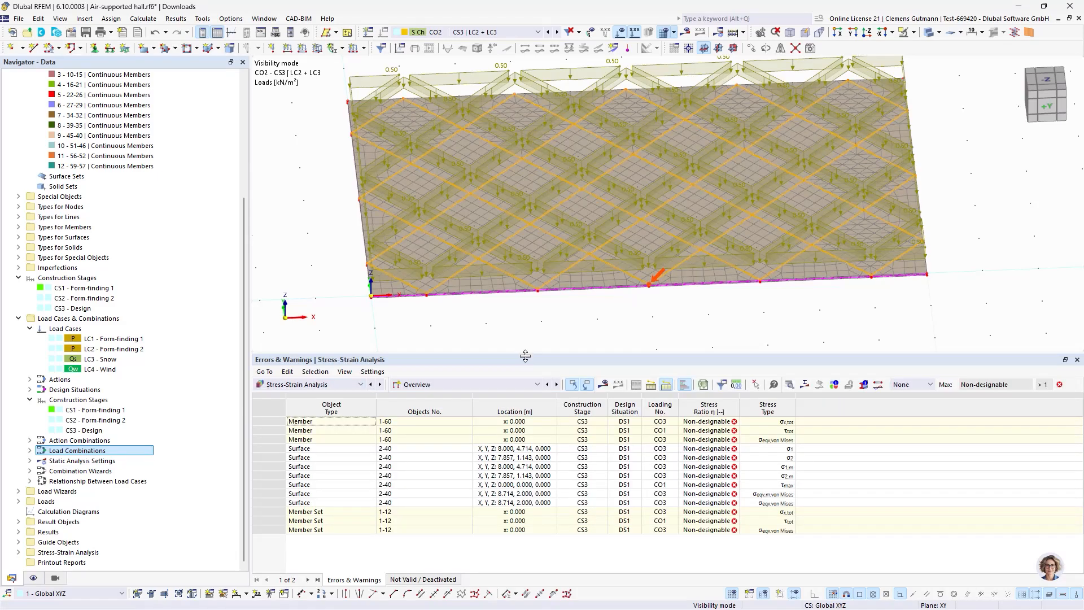
pyautogui.moveTo(525, 355); pyautogui.dragTo(632, 494)
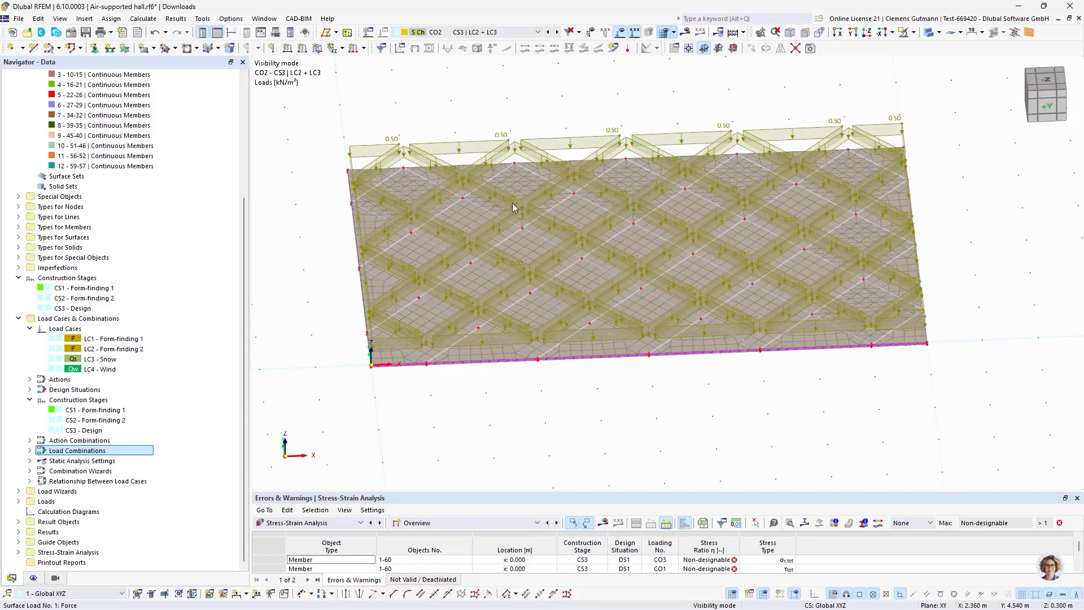
# Show load combination CO3 (LC2 + LC4) and display its total deformations |u| on the membrane
pyautogui.click(56, 577)
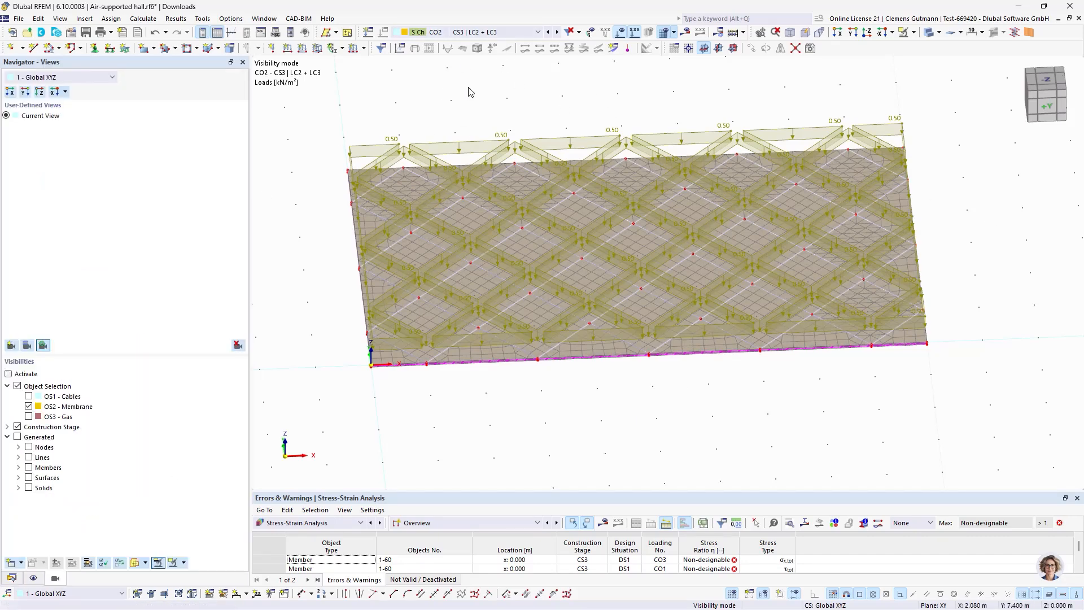
pyautogui.click(464, 32)
pyautogui.click(473, 138)
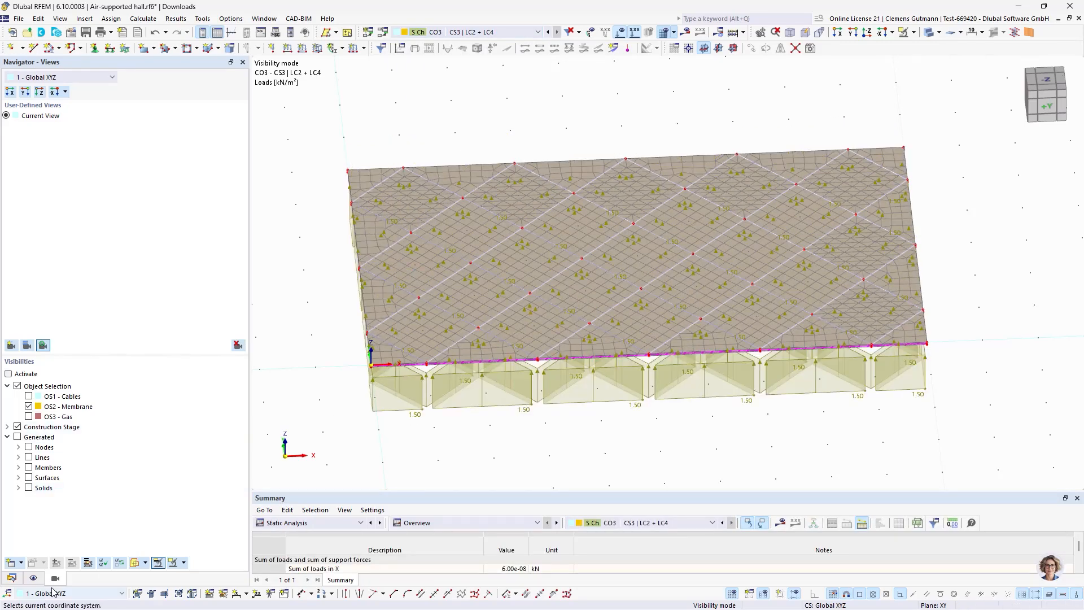
pyautogui.click(684, 32)
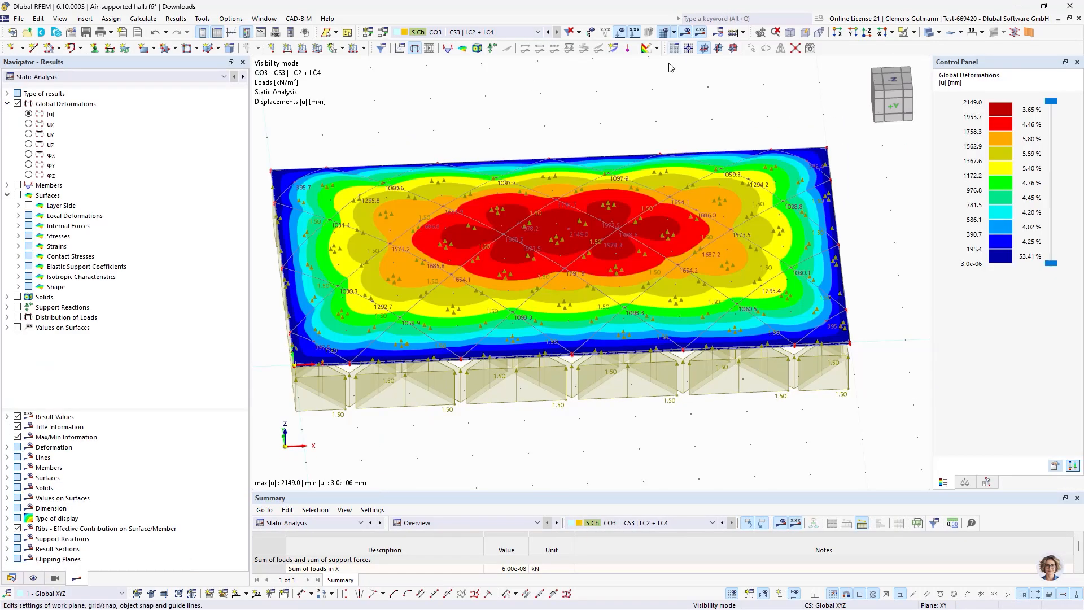
pyautogui.scroll(-3, 826, 168)
pyautogui.moveTo(681, 303)
pyautogui.keyDown('ctrl'); pyautogui.mouseDown(button='middle')
pyautogui.moveTo(681, 276)
pyautogui.moveTo(684, 287)
pyautogui.mouseUp(button='middle'); pyautogui.keyUp('ctrl')
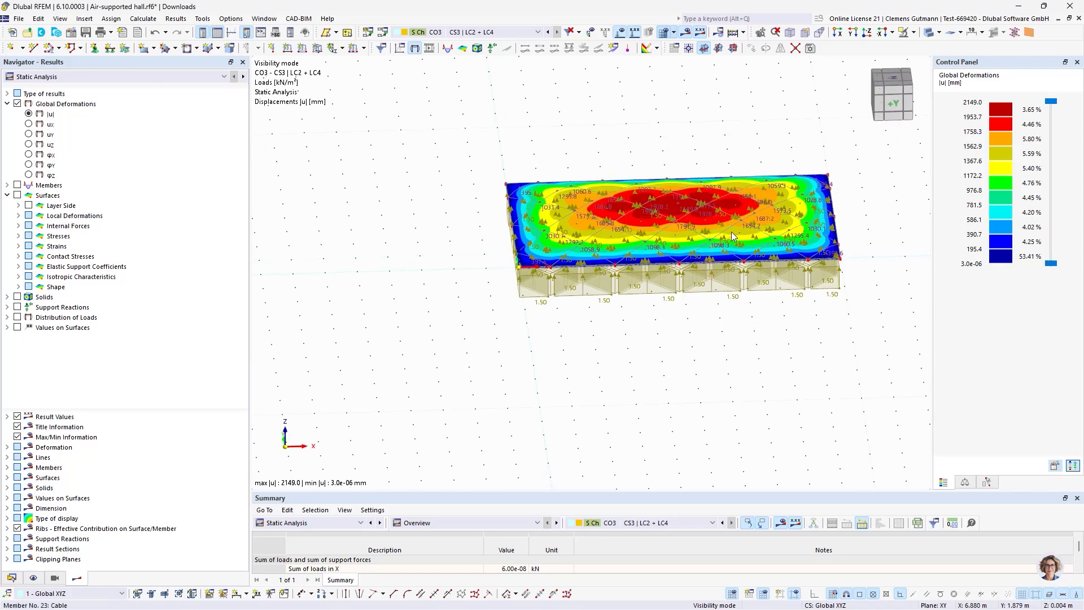
pyautogui.scroll(2, 705, 223)
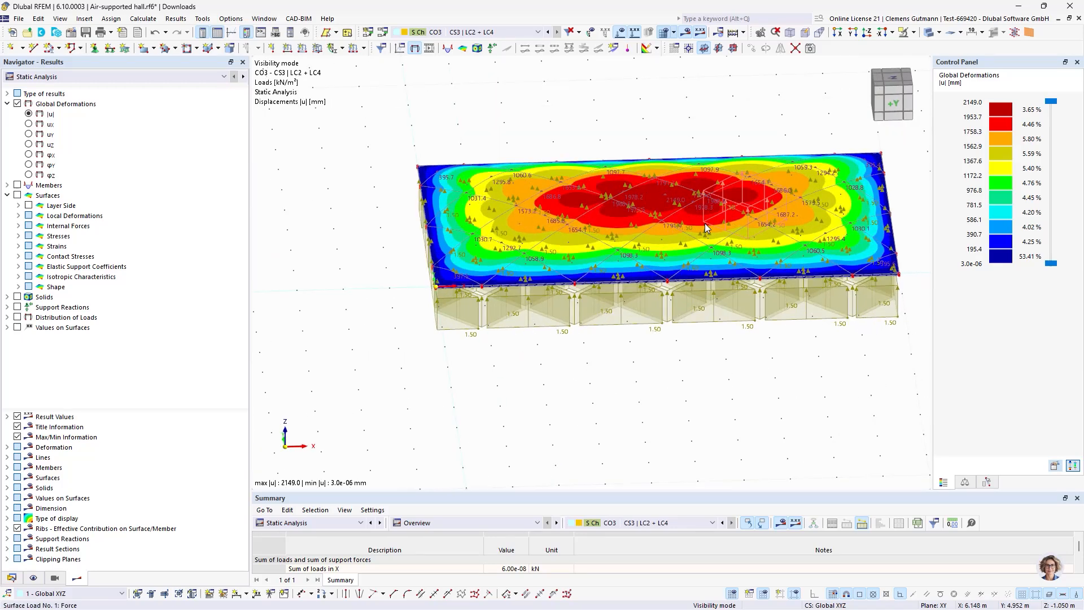
# Compare the CO3 deformations as differences to the initial state, and return to the final results
pyautogui.click(7, 94)
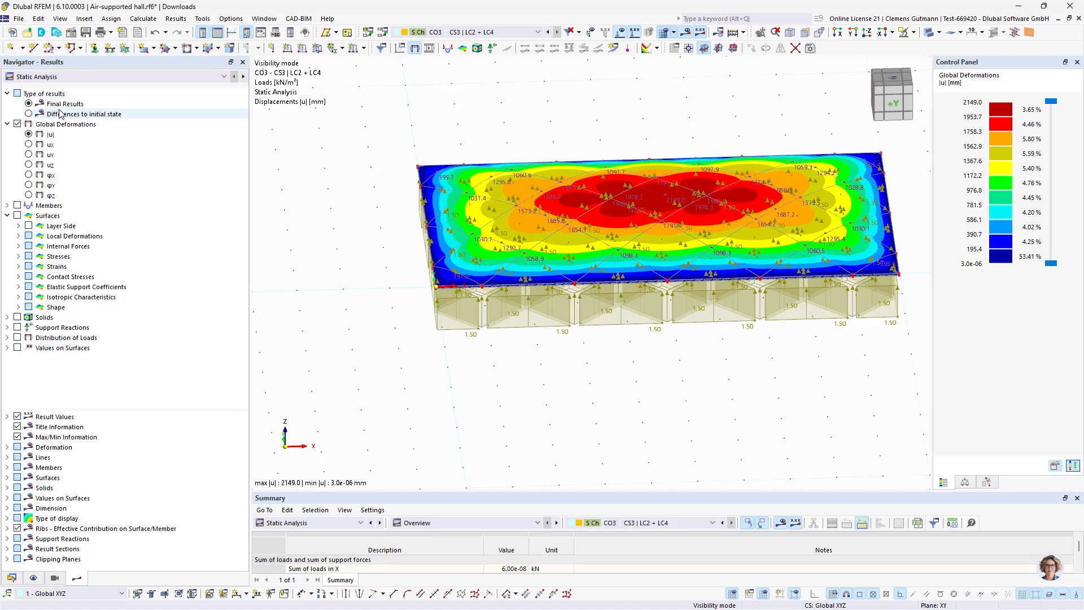
pyautogui.click(29, 114)
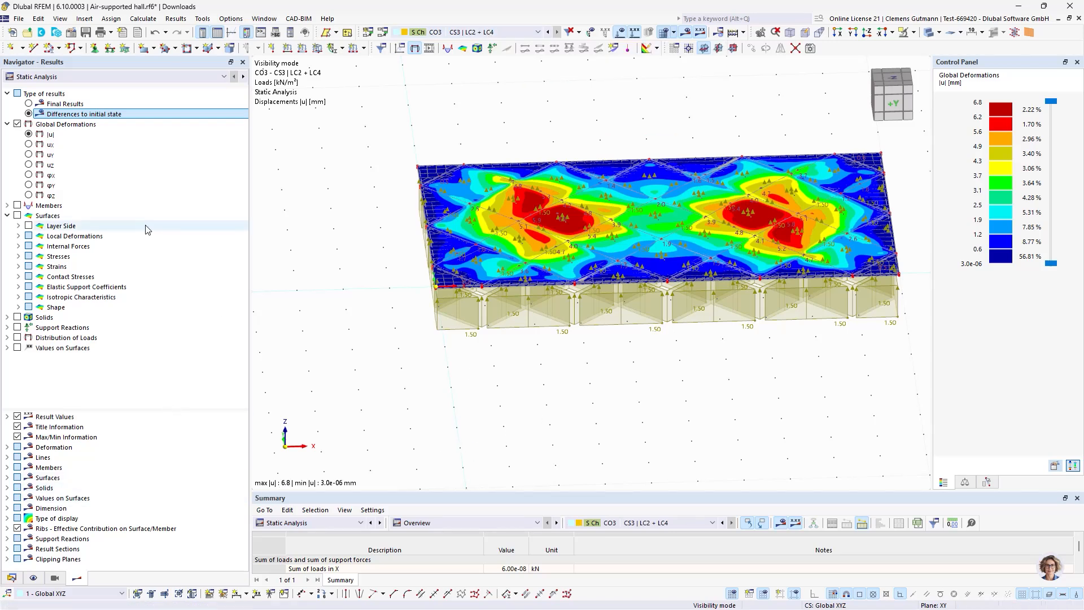
pyautogui.click(28, 103)
# Display the axial forces N of the members for CO3 and examine them on the model
pyautogui.click(8, 205)
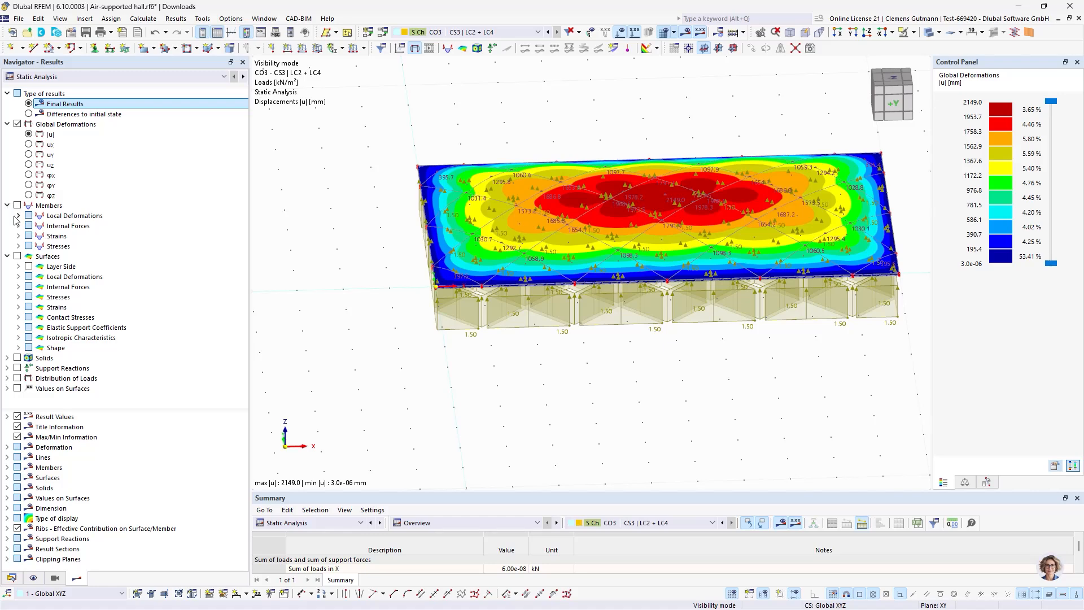
pyautogui.click(18, 225)
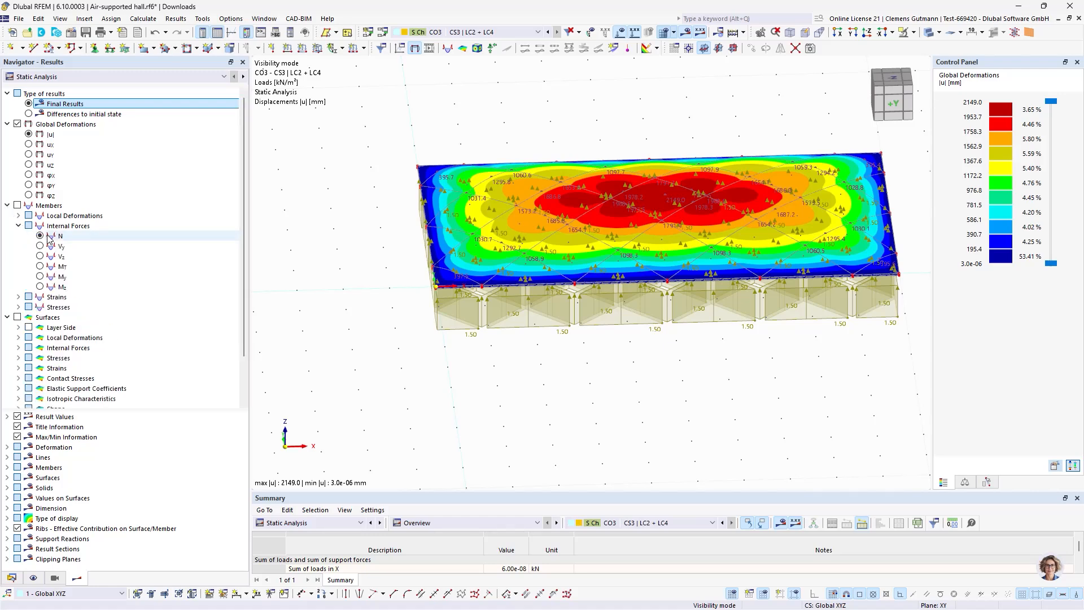
pyautogui.click(40, 237)
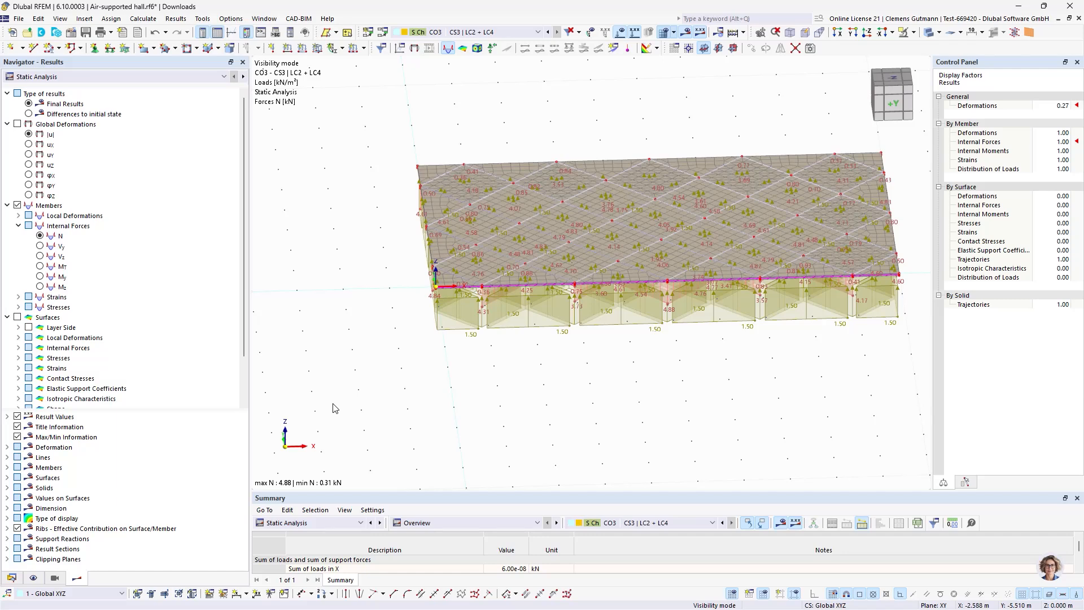
pyautogui.scroll(-3, 333, 404)
pyautogui.scroll(3, 376, 396)
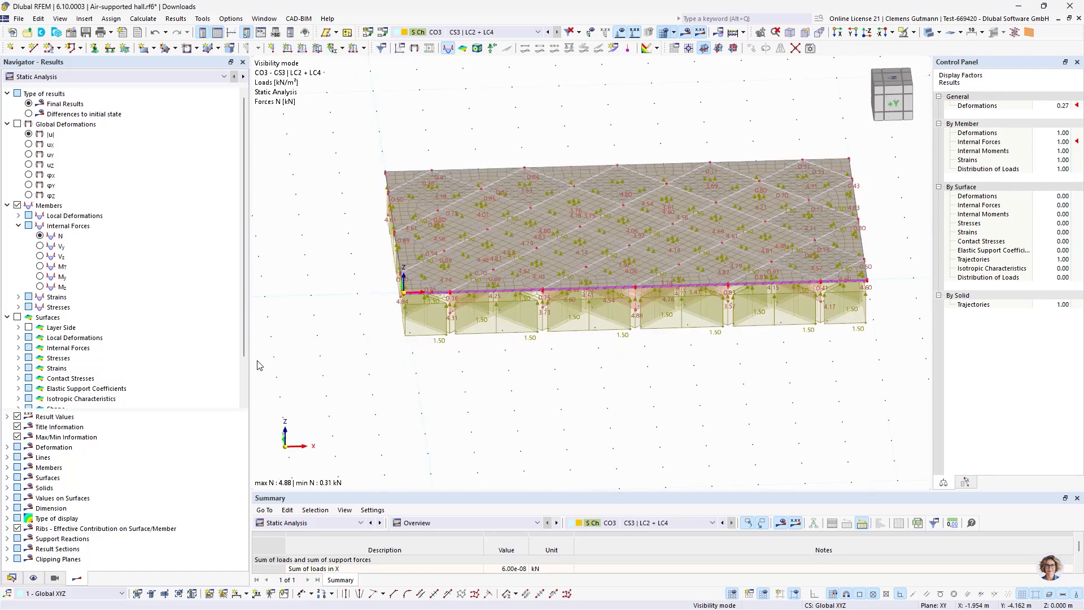
# Display the basic normal stress σx of the members for CO3 and examine it on the model
pyautogui.click(18, 307)
pyautogui.click(30, 317)
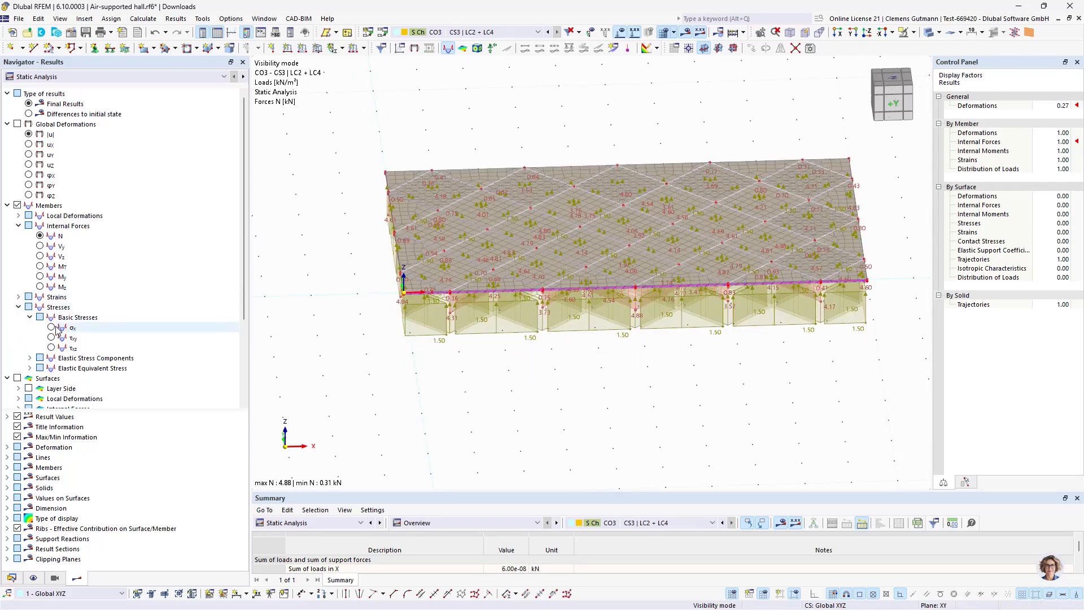
pyautogui.click(51, 326)
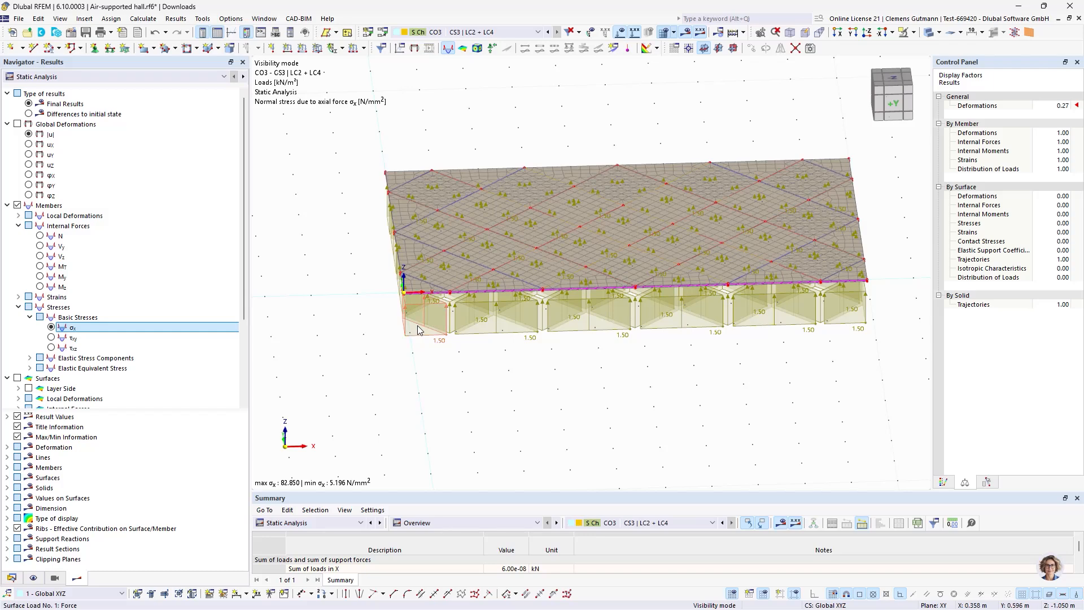
pyautogui.scroll(-2, 420, 239)
pyautogui.scroll(2, 420, 239)
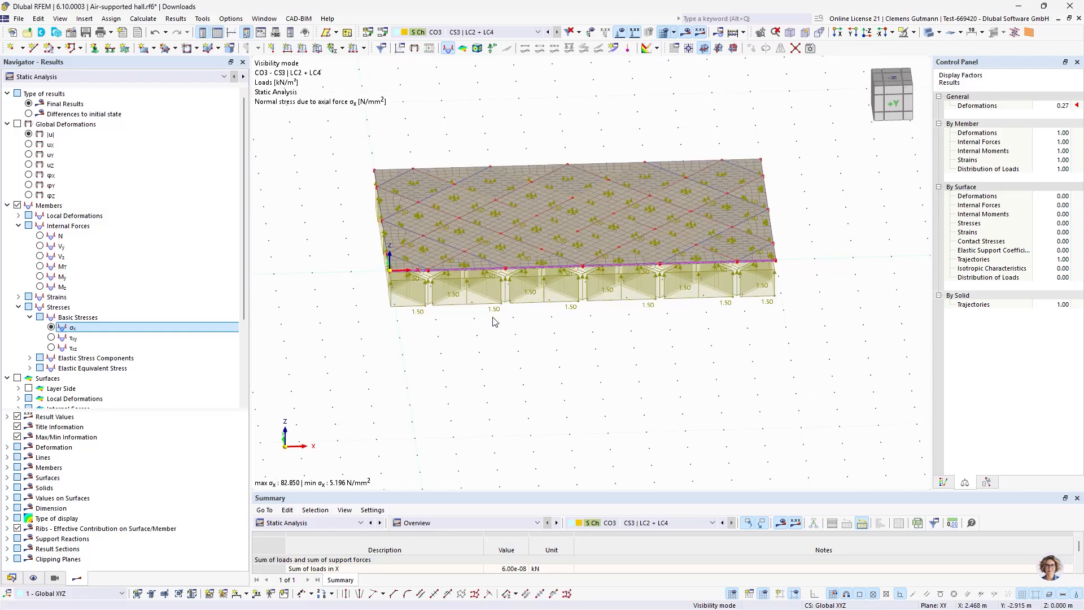
pyautogui.scroll(-4, 102, 345)
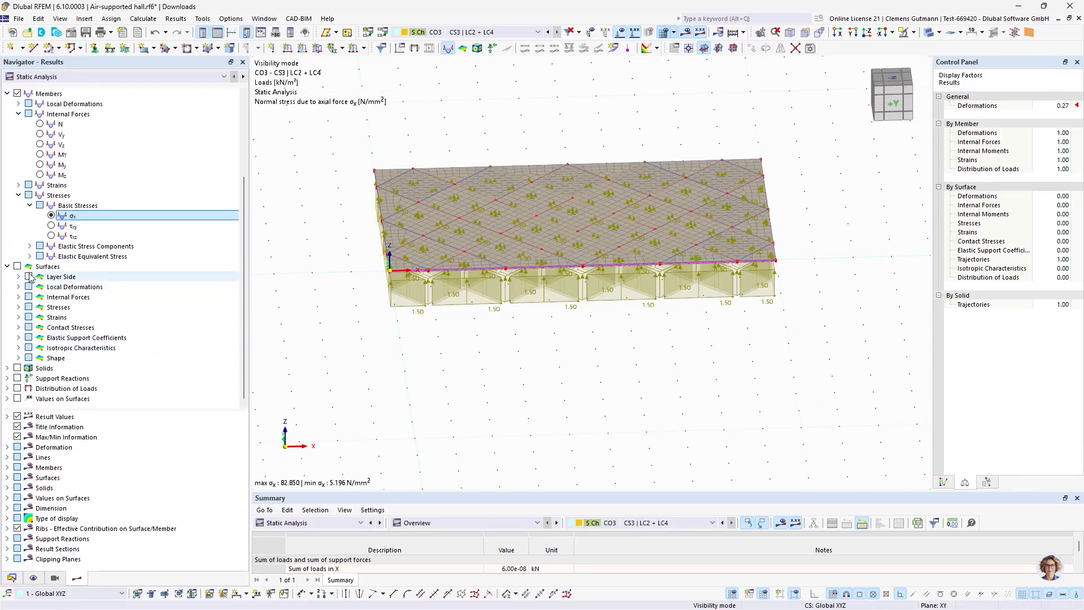
# Replace the member results with surface results, and review the available layer sides, basic stresses and principal stresses
pyautogui.click(18, 94)
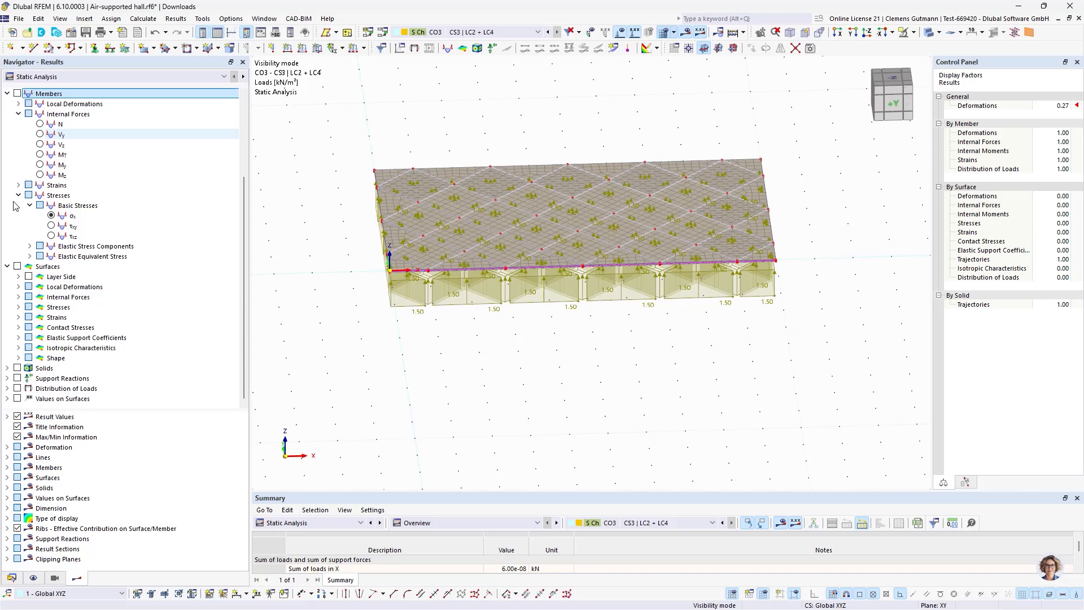
pyautogui.click(17, 266)
pyautogui.click(18, 276)
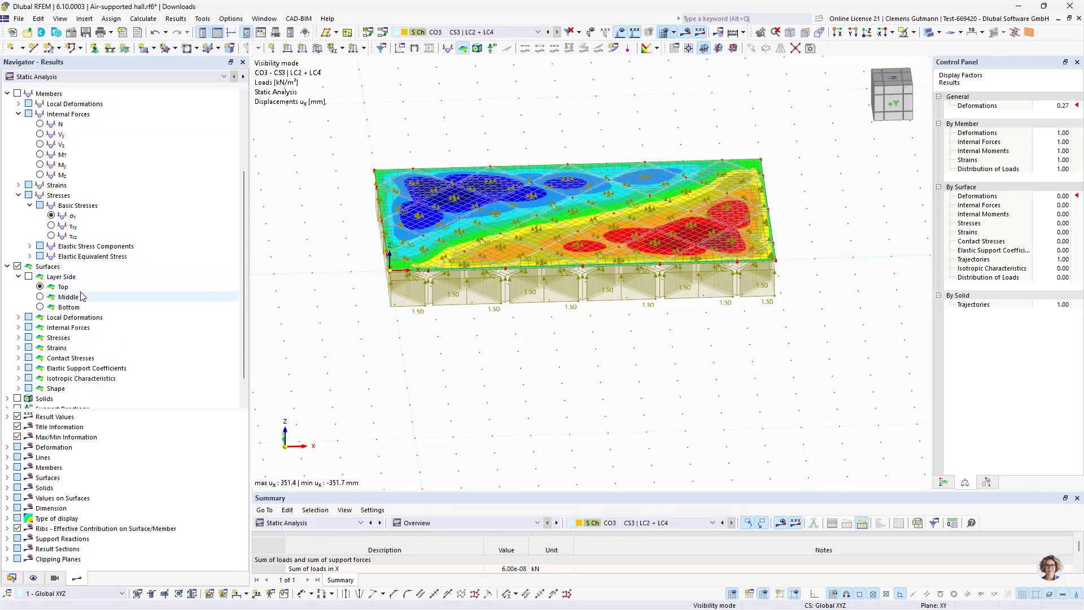
pyautogui.click(18, 337)
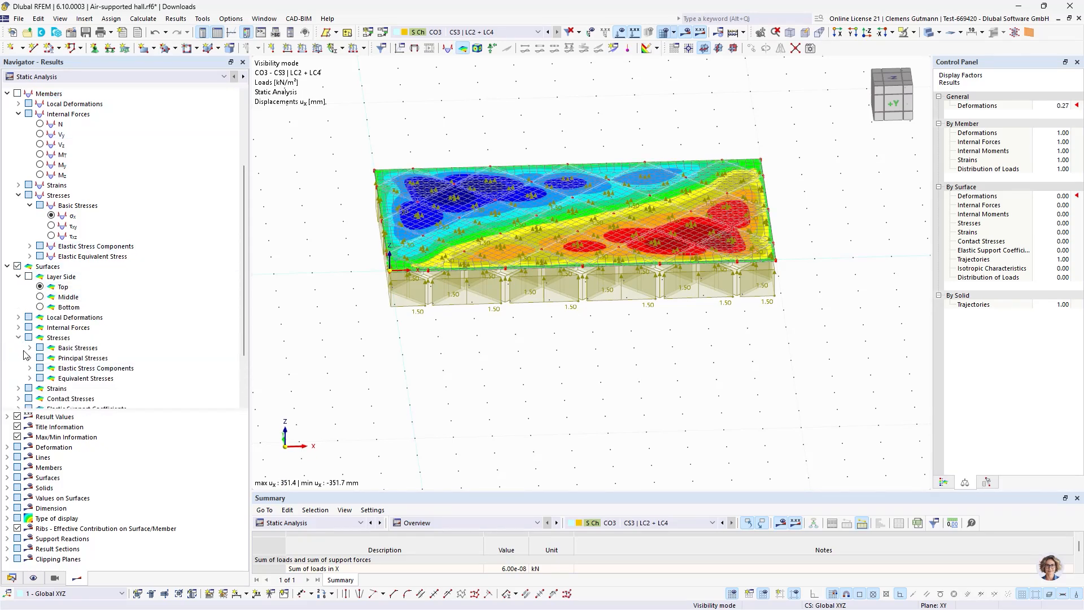
pyautogui.click(29, 347)
pyautogui.scroll(-2, 153, 344)
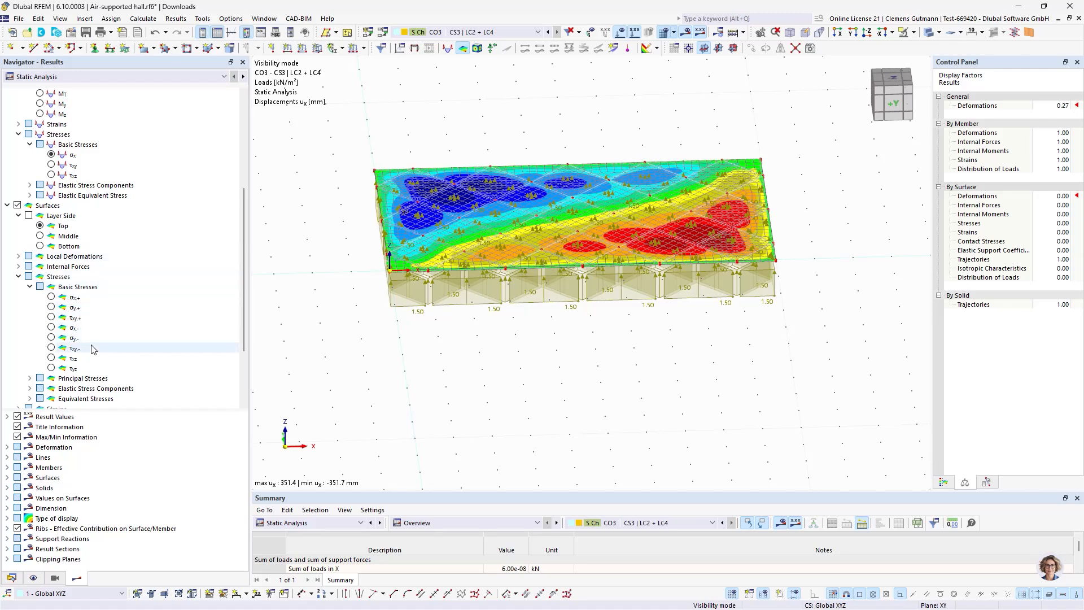
pyautogui.click(29, 378)
pyautogui.scroll(-4, 108, 293)
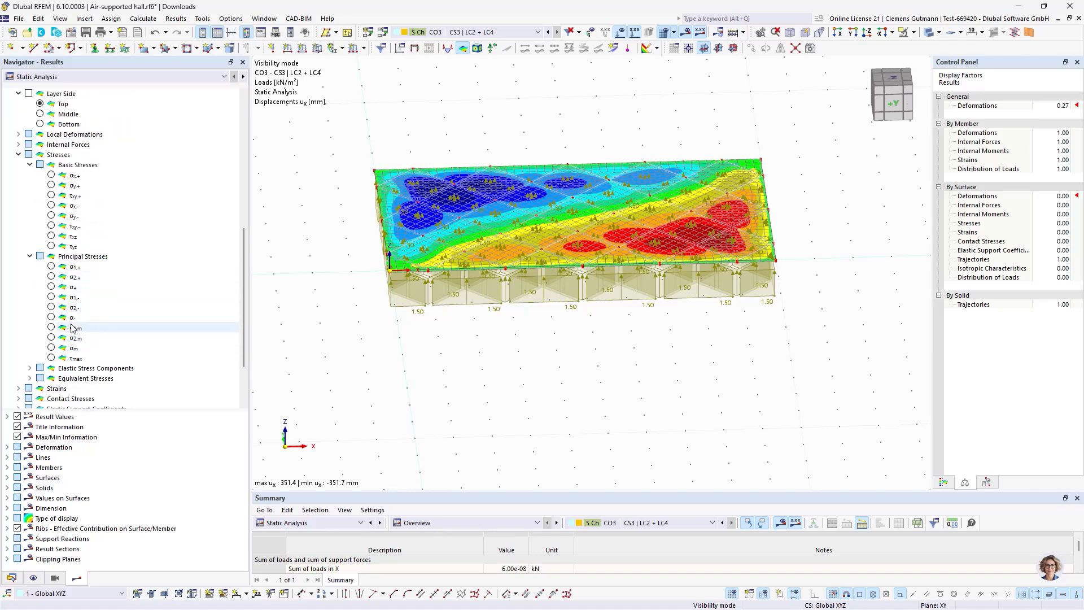
pyautogui.scroll(1, 106, 296)
pyautogui.scroll(1, 105, 299)
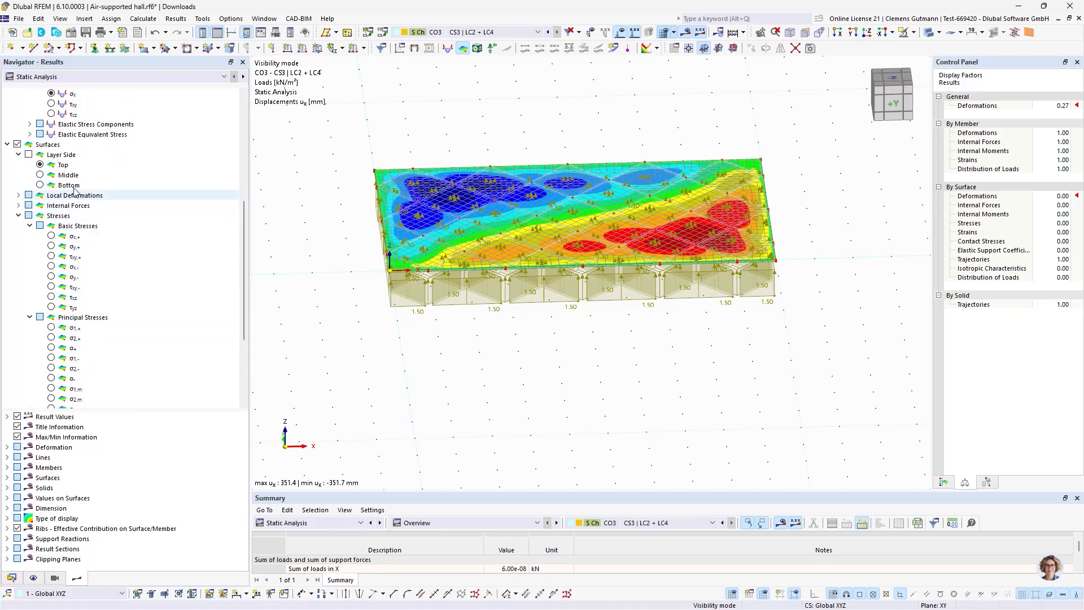
# Examine the membrane surfaces' basic stresses σx and σy with the layer side set to Middle, and hide the surface results
pyautogui.click(28, 155)
pyautogui.click(40, 175)
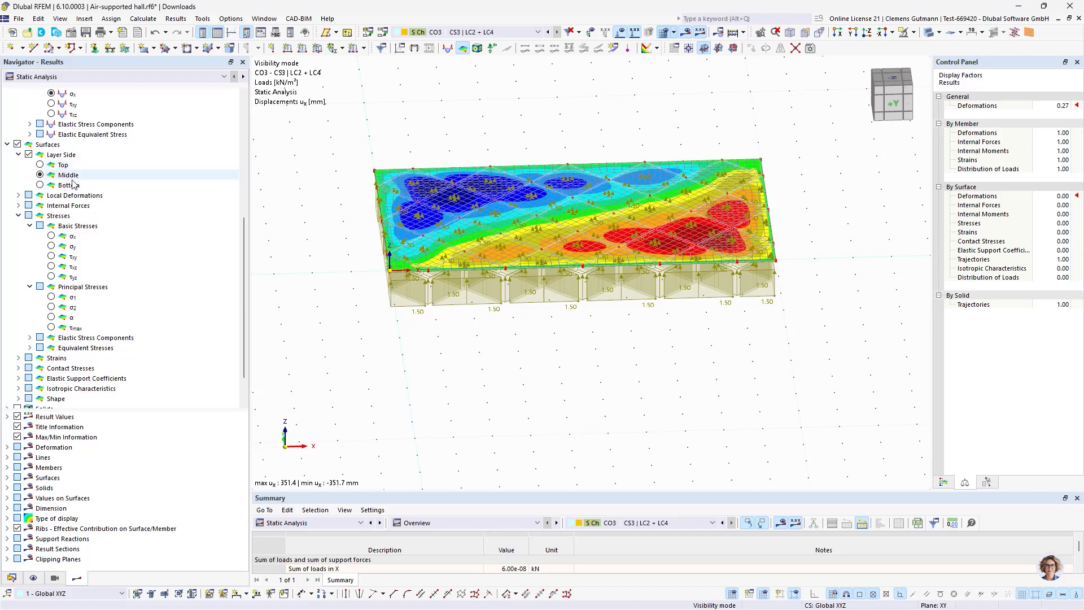
pyautogui.click(51, 237)
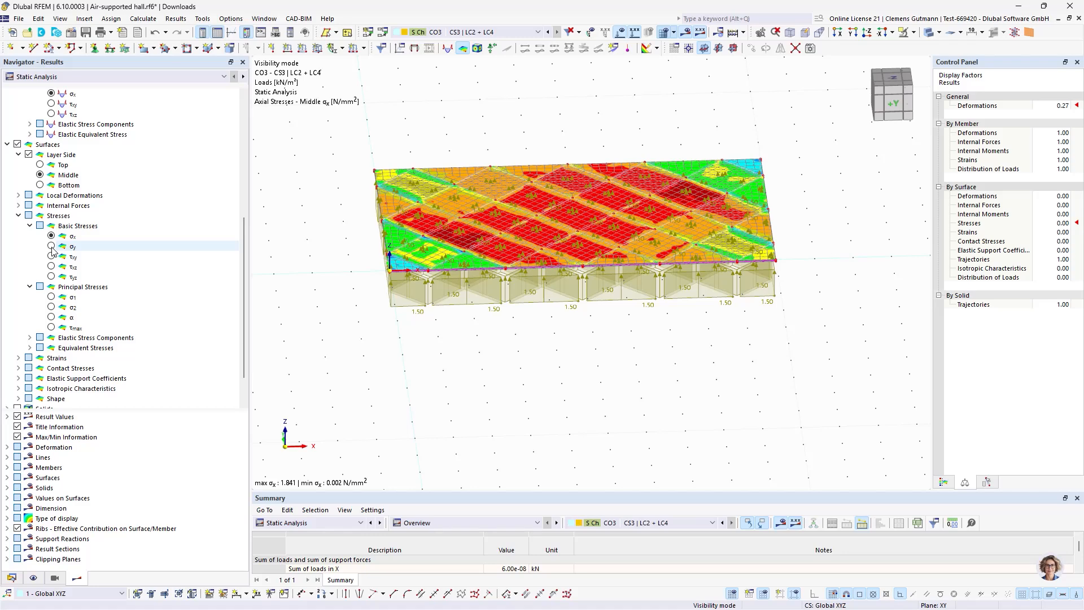
pyautogui.click(51, 247)
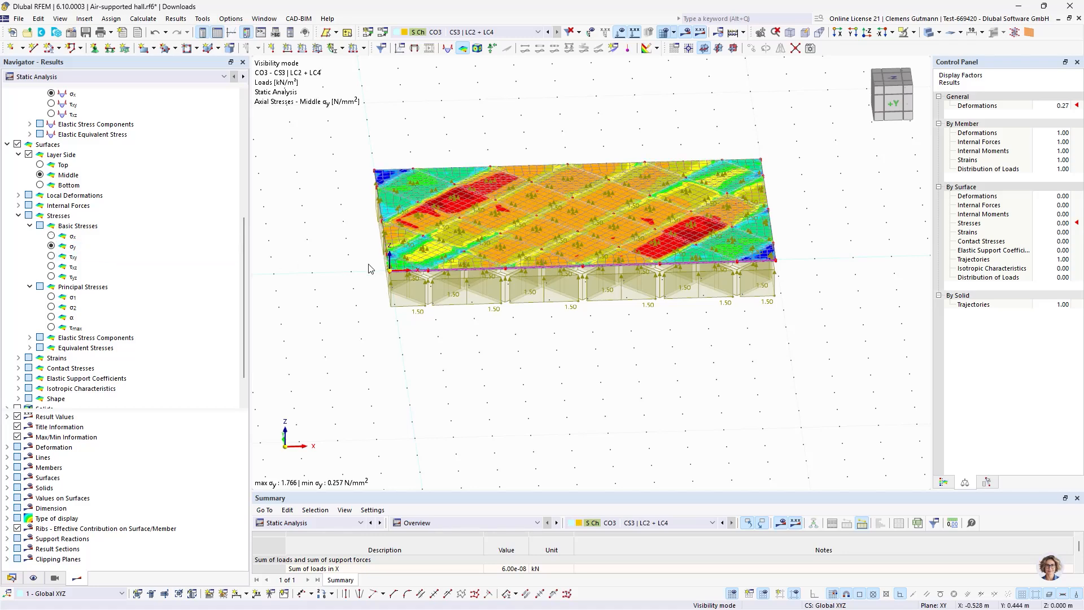
pyautogui.scroll(2, 367, 269)
pyautogui.scroll(-3, 368, 268)
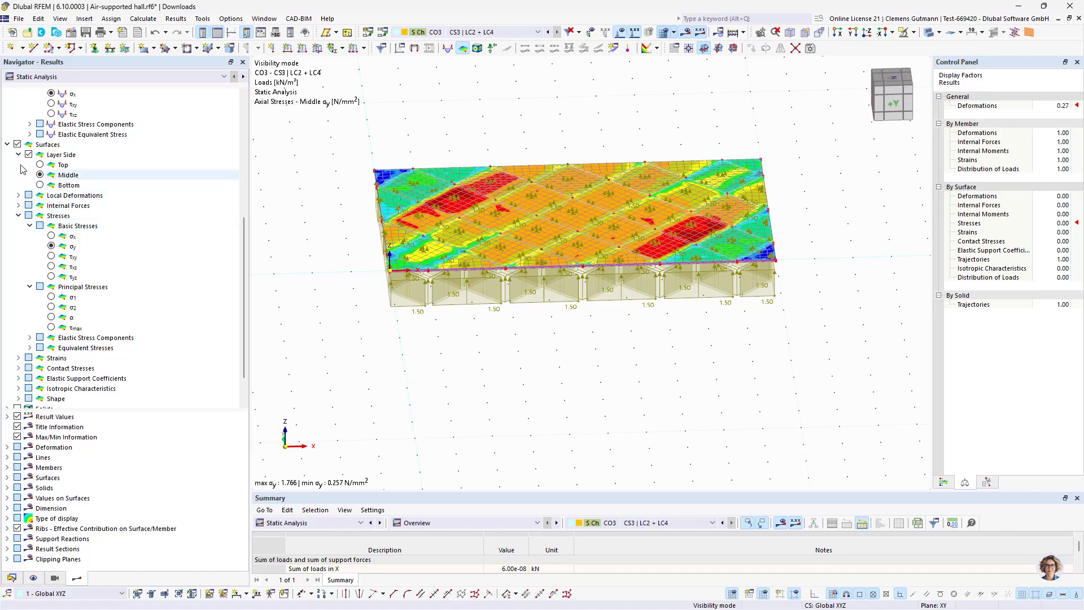
pyautogui.click(17, 145)
pyautogui.click(7, 145)
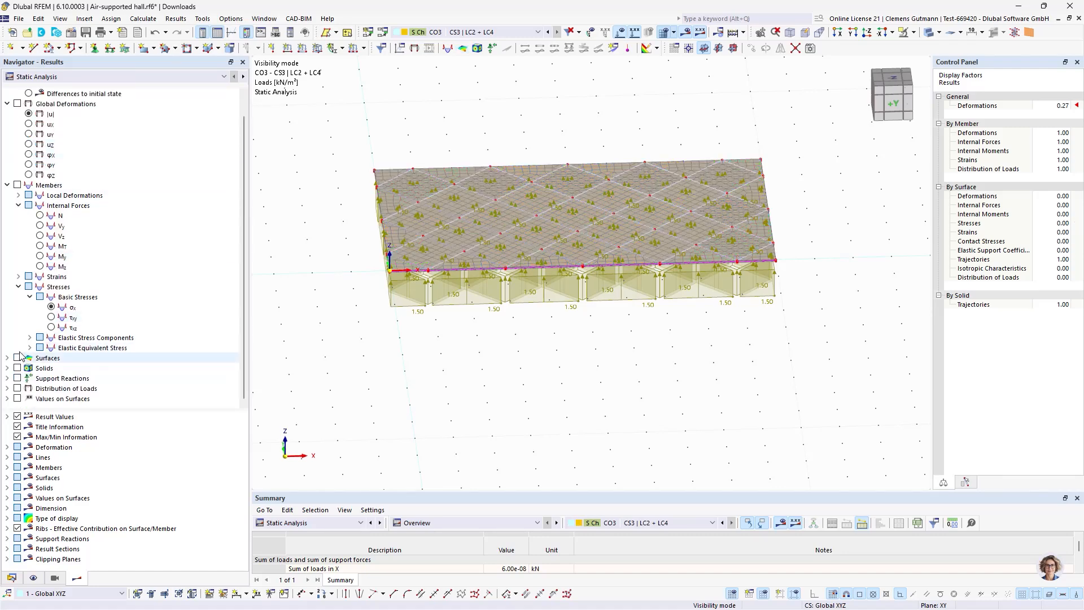
# Hide the loads on the model and switch the display to load combination CO1
pyautogui.click(547, 32)
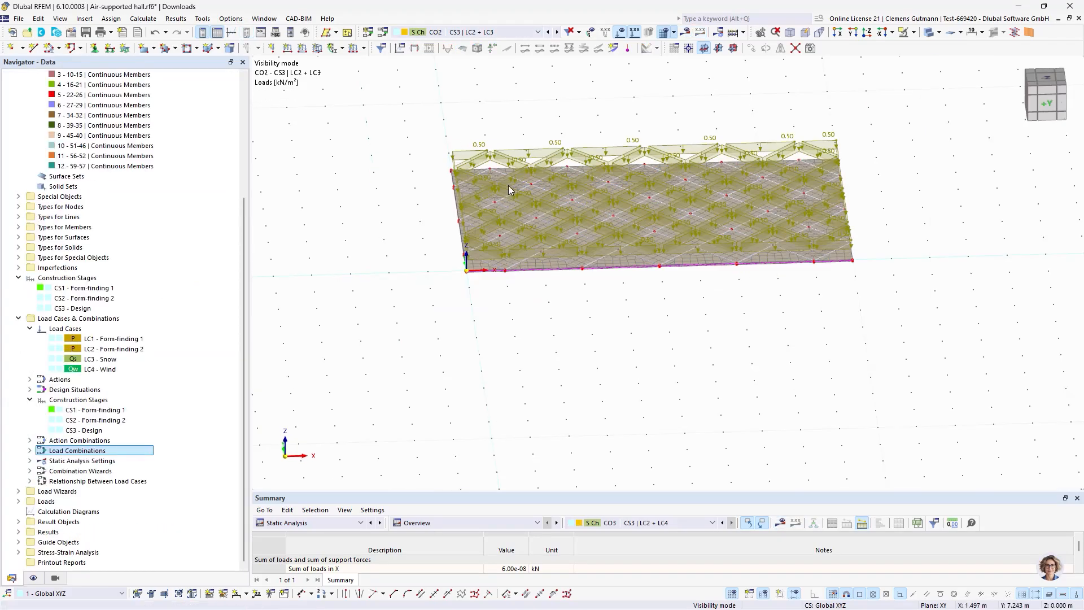
pyautogui.click(626, 32)
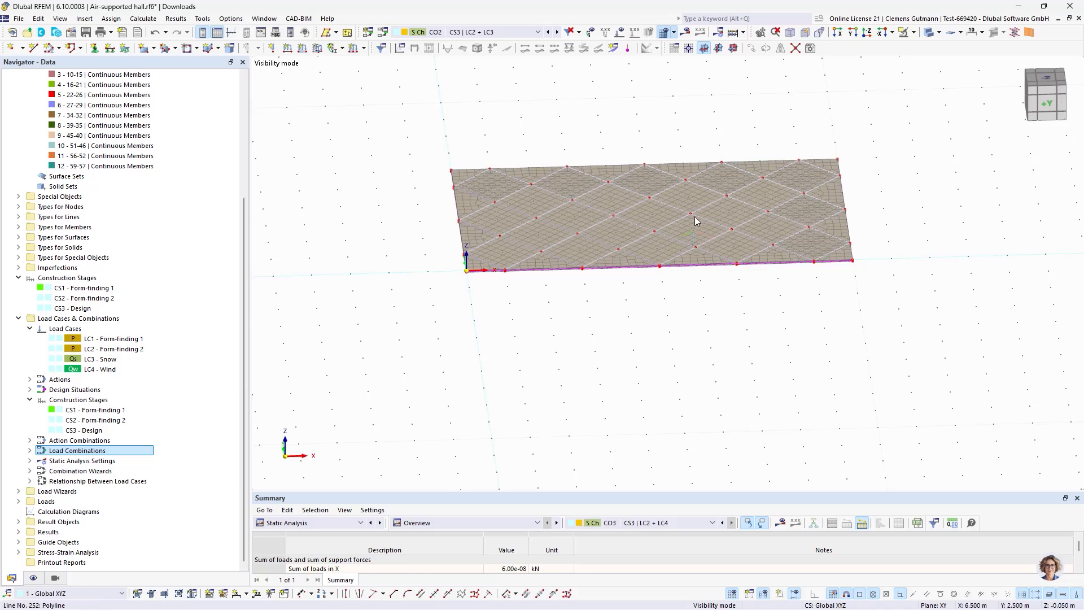
pyautogui.scroll(2, 484, 236)
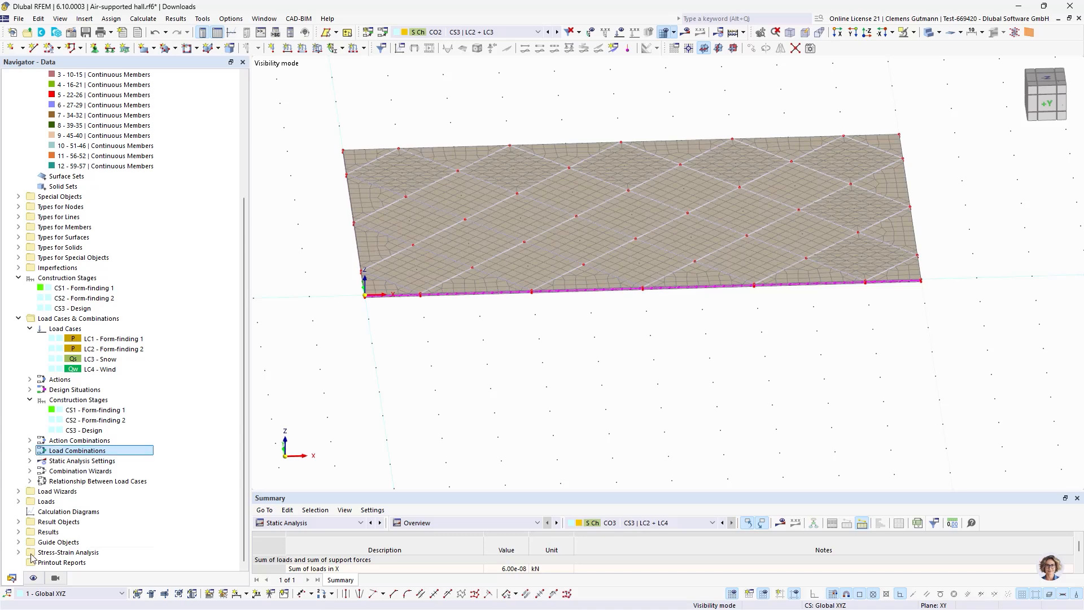
pyautogui.click(537, 32)
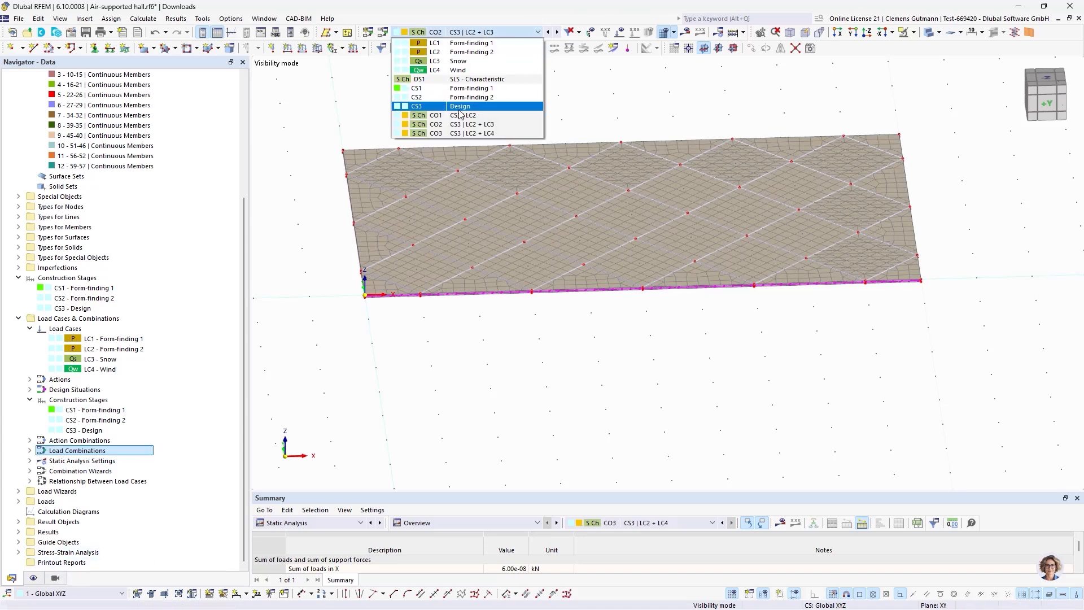
pyautogui.click(460, 117)
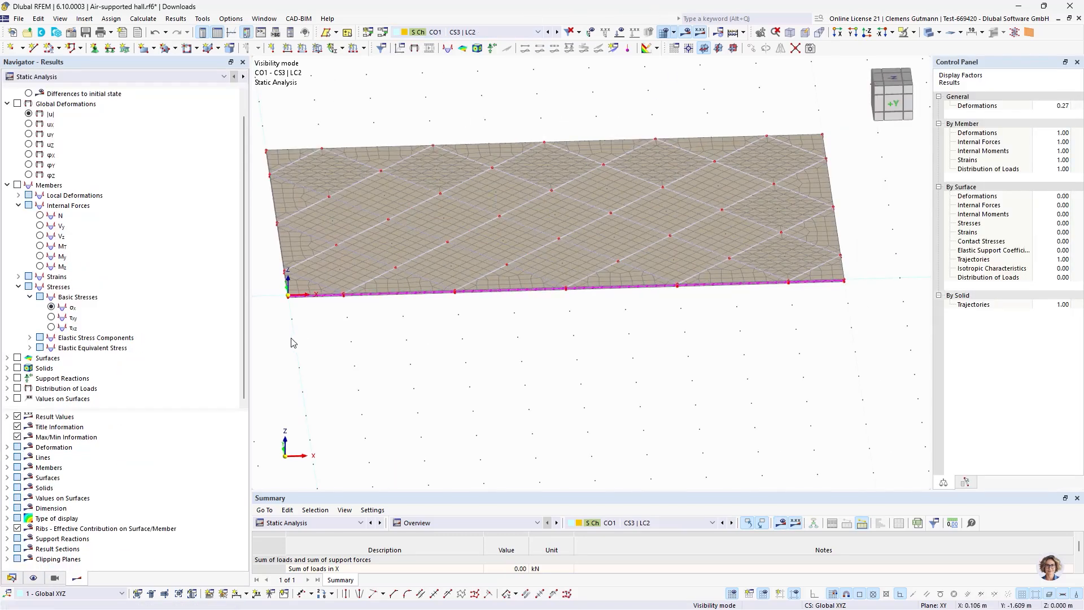
# Display the solid results for CO1 as gas overpressure p₀
pyautogui.click(17, 367)
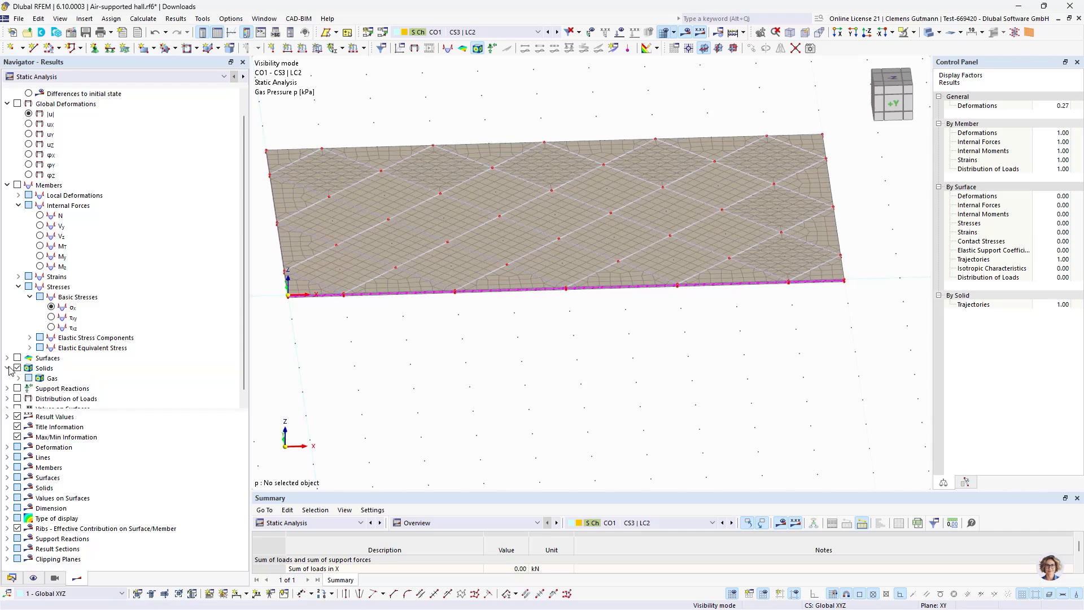
pyautogui.click(18, 367)
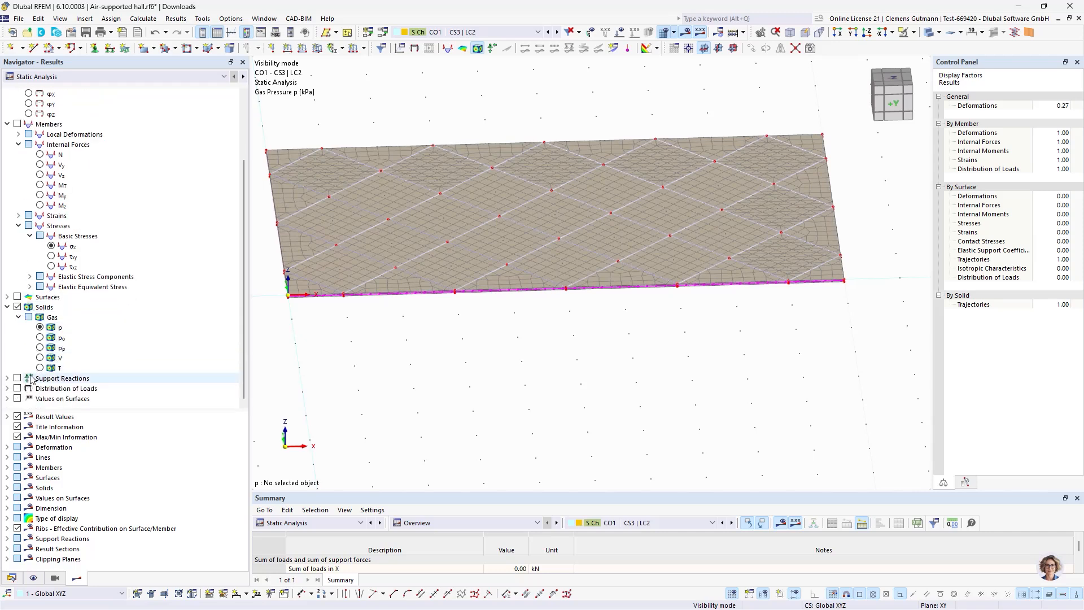
pyautogui.click(40, 337)
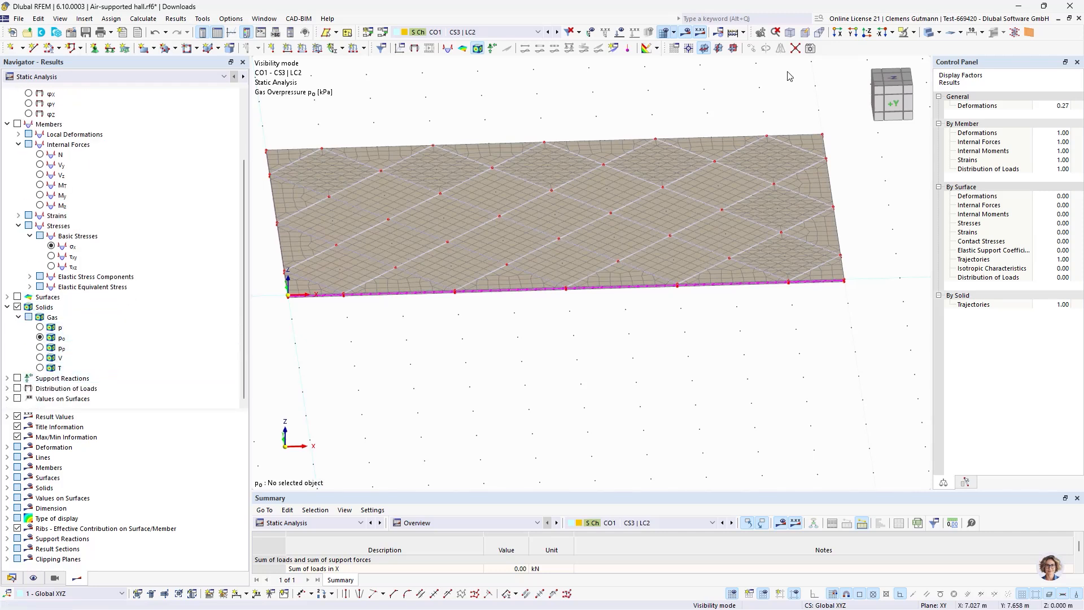
# Limit the visible objects to the OS3 - Gas selection, excluding the membrane and construction stage groups, to examine the gas overpressure
pyautogui.click(78, 578)
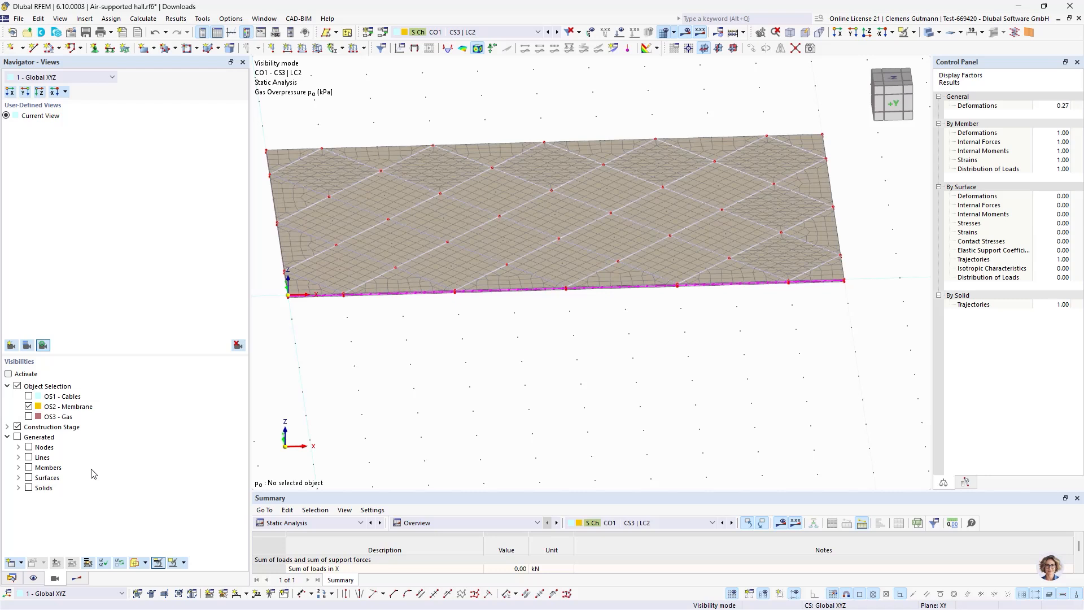
pyautogui.click(28, 416)
pyautogui.click(28, 406)
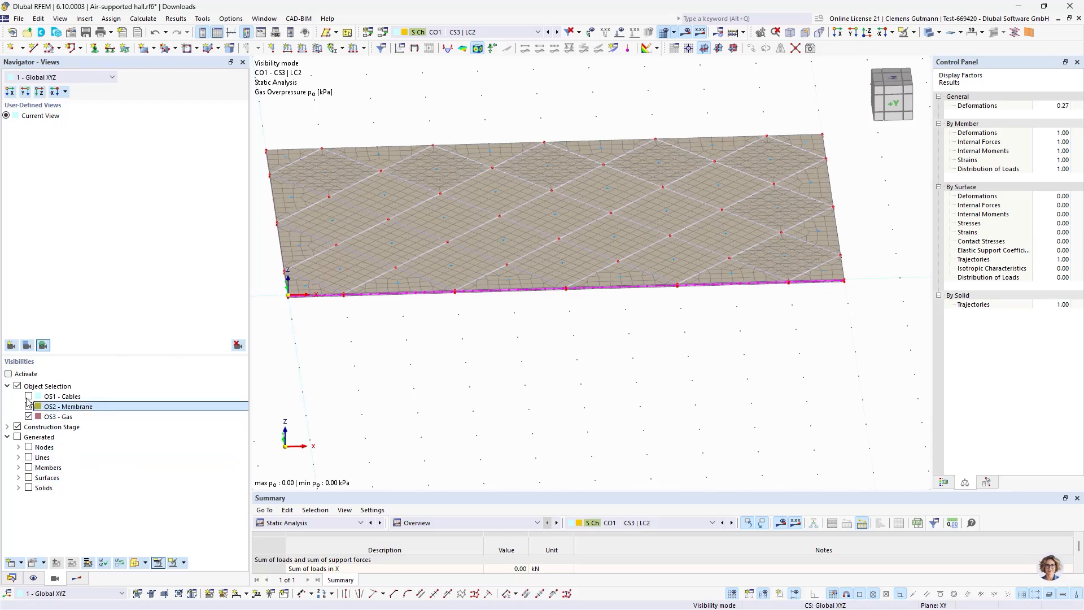
pyautogui.click(8, 374)
pyautogui.click(18, 427)
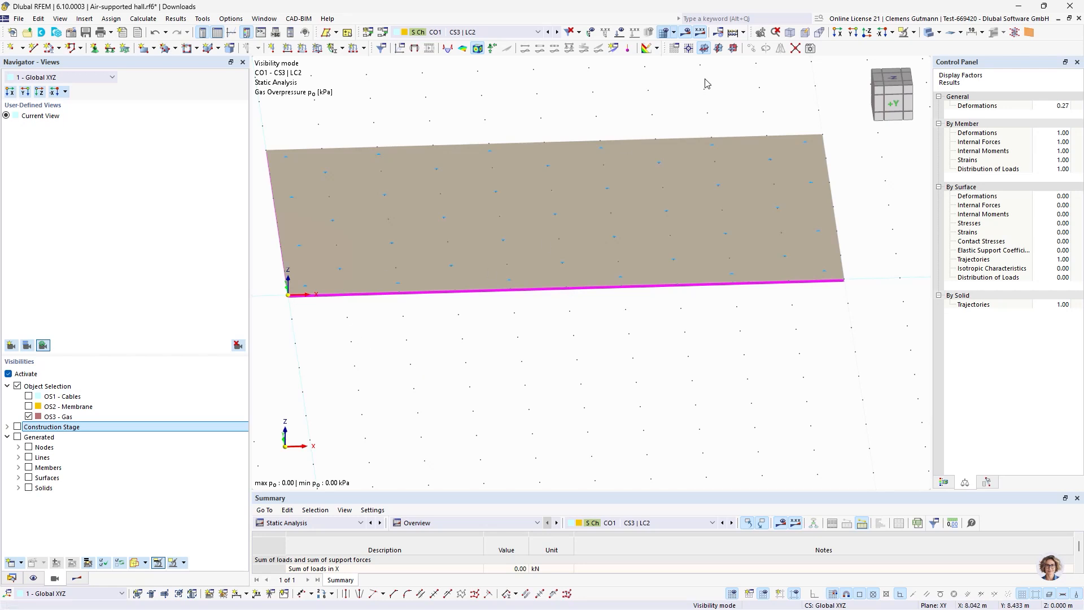
# Cancel the visibility mode to show the whole model, and check the gas overpressure colour scale
pyautogui.click(495, 35)
pyautogui.click(495, 35)
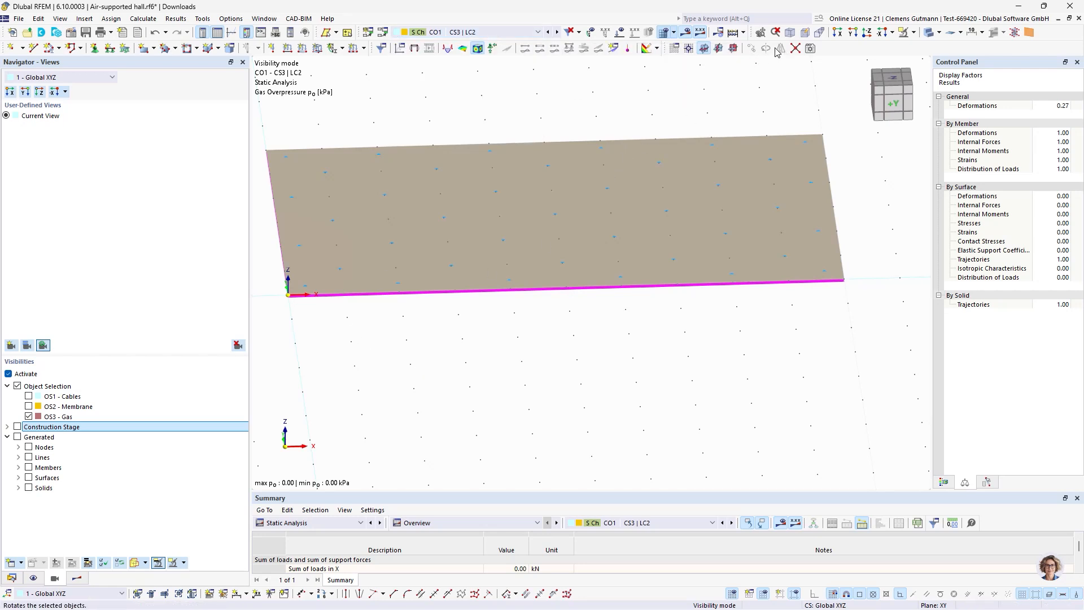
pyautogui.click(915, 33)
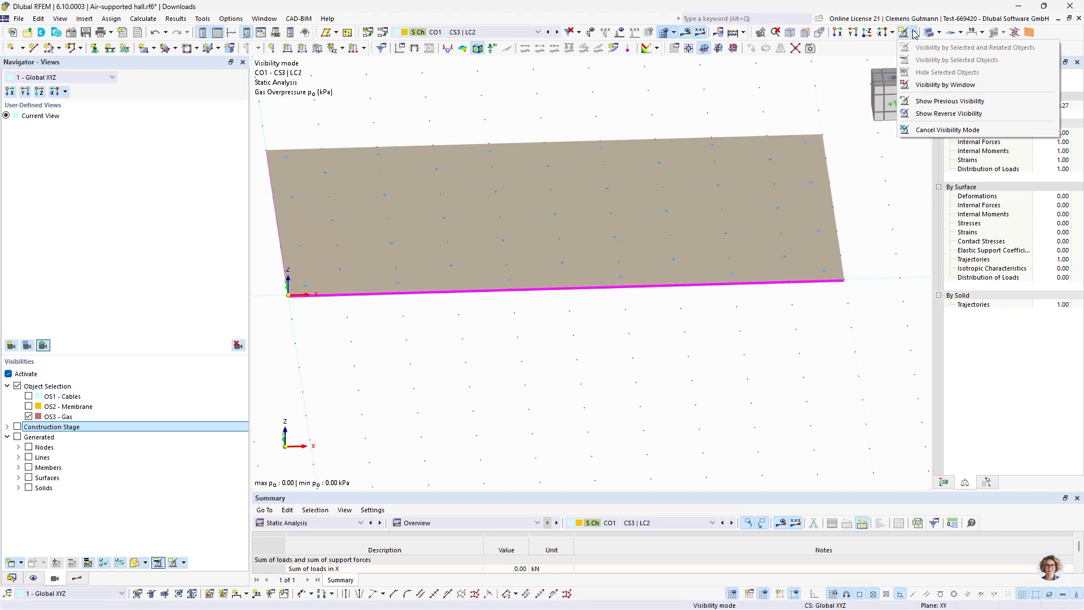
pyautogui.click(915, 129)
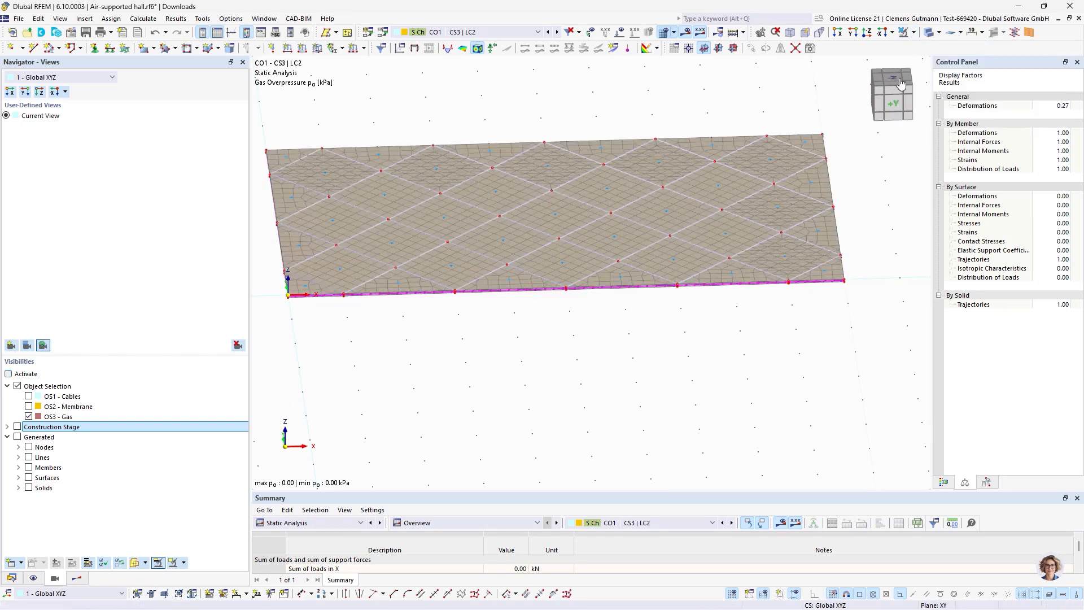
pyautogui.click(945, 483)
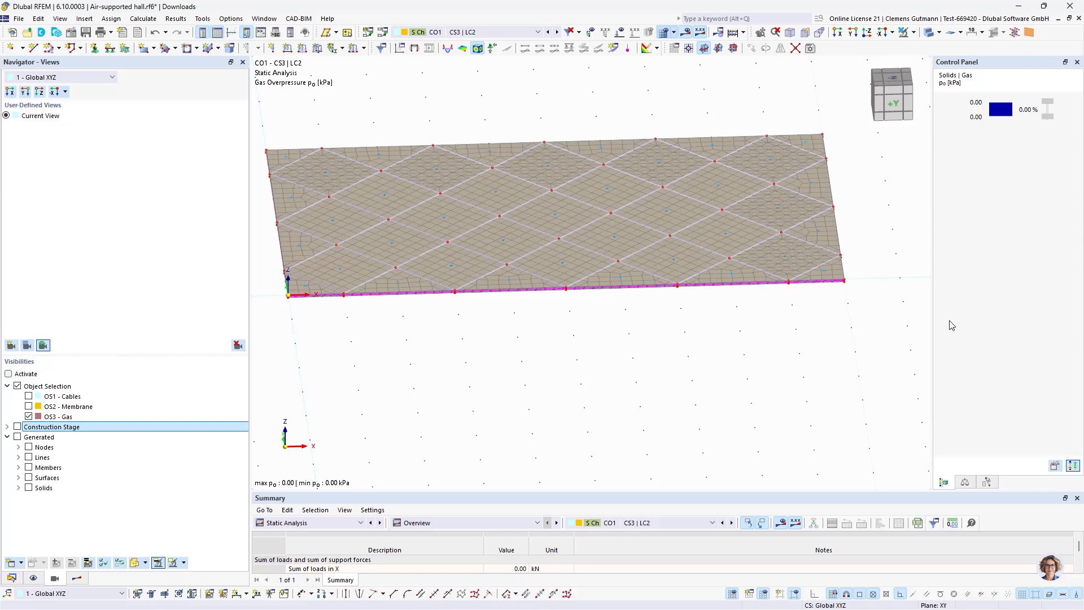
# Find the gas solid load of LC2 - Form-finding 2 in the model data and check it
pyautogui.click(76, 577)
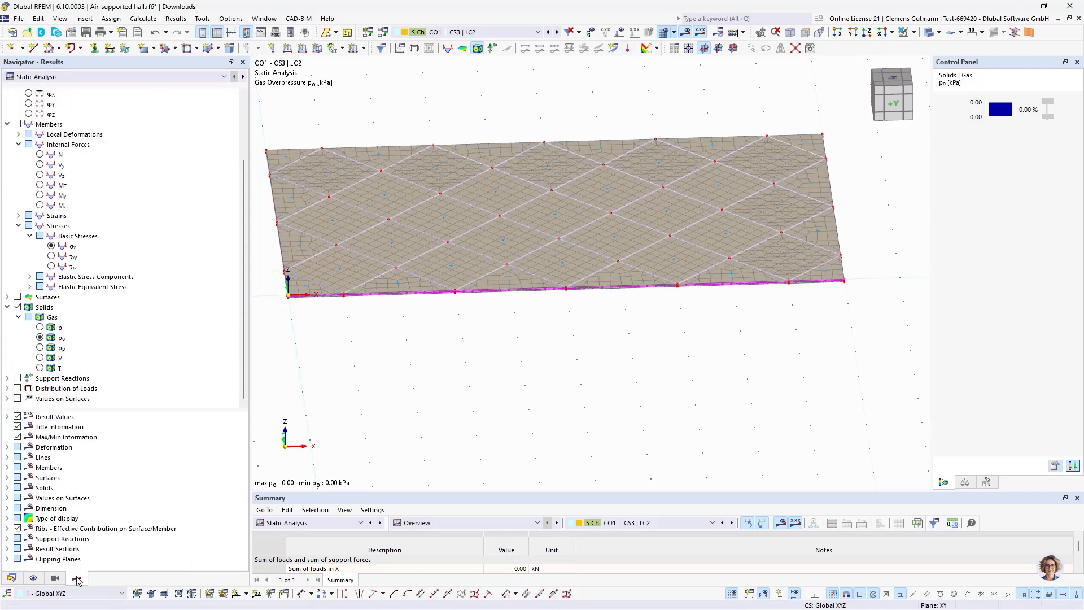
pyautogui.click(11, 577)
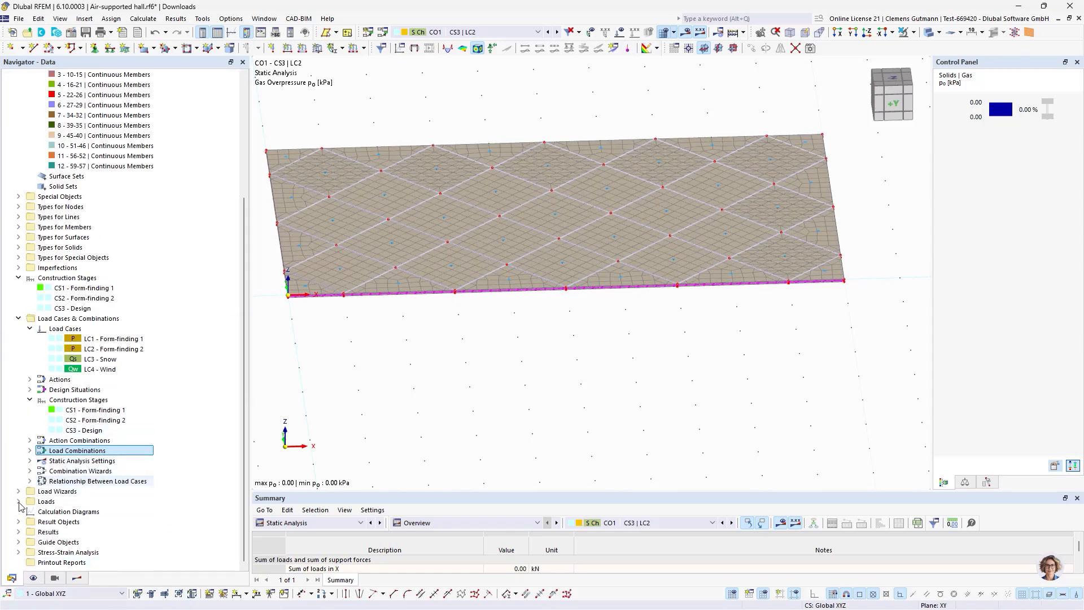
pyautogui.click(19, 521)
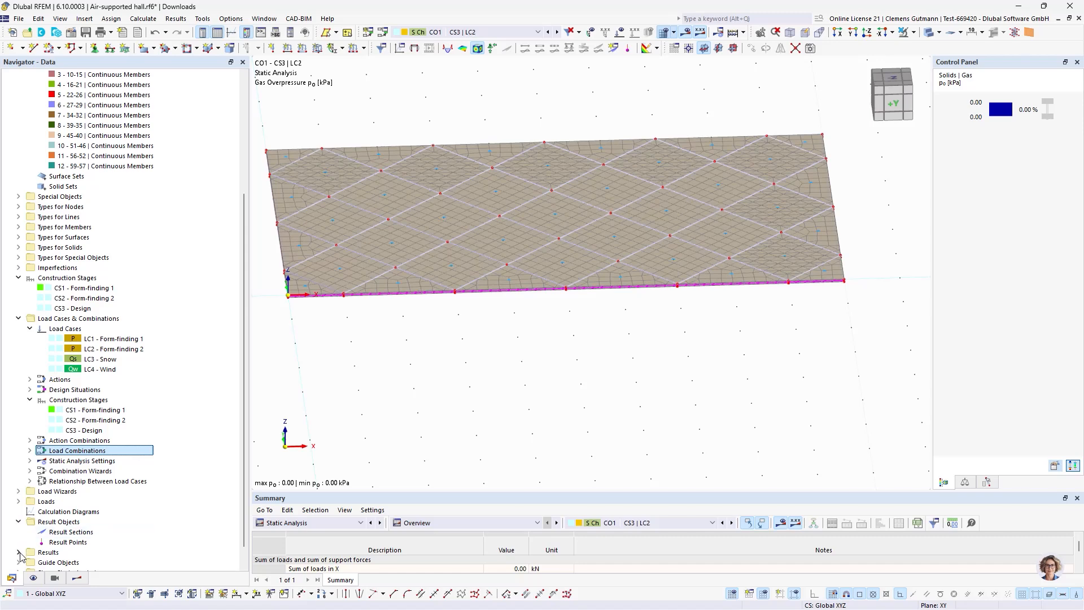
pyautogui.click(18, 501)
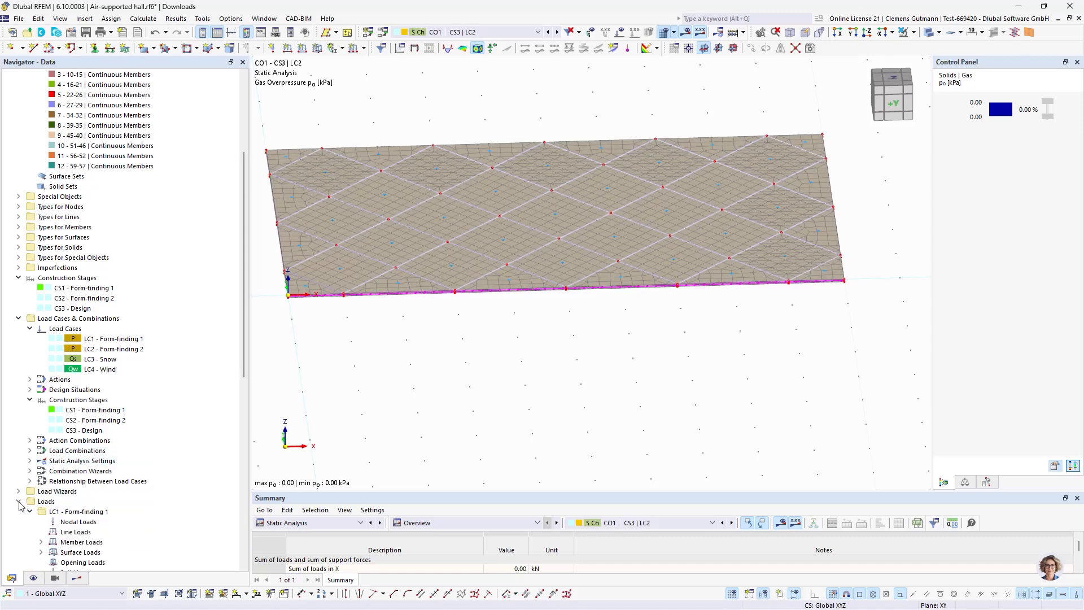
pyautogui.scroll(-4, 35, 511)
pyautogui.scroll(-8, 34, 497)
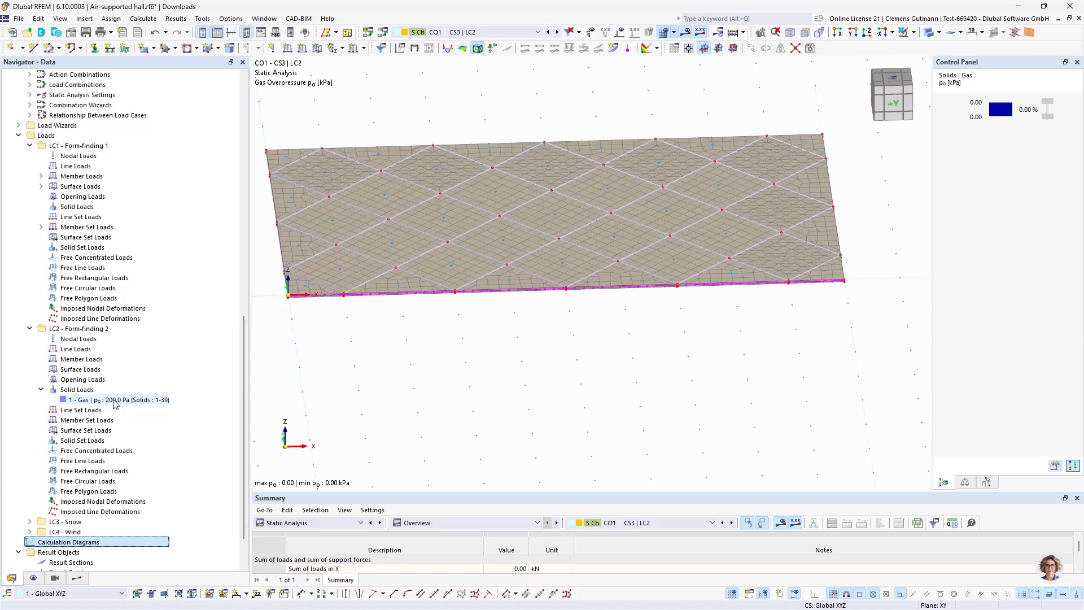
pyautogui.click(114, 400)
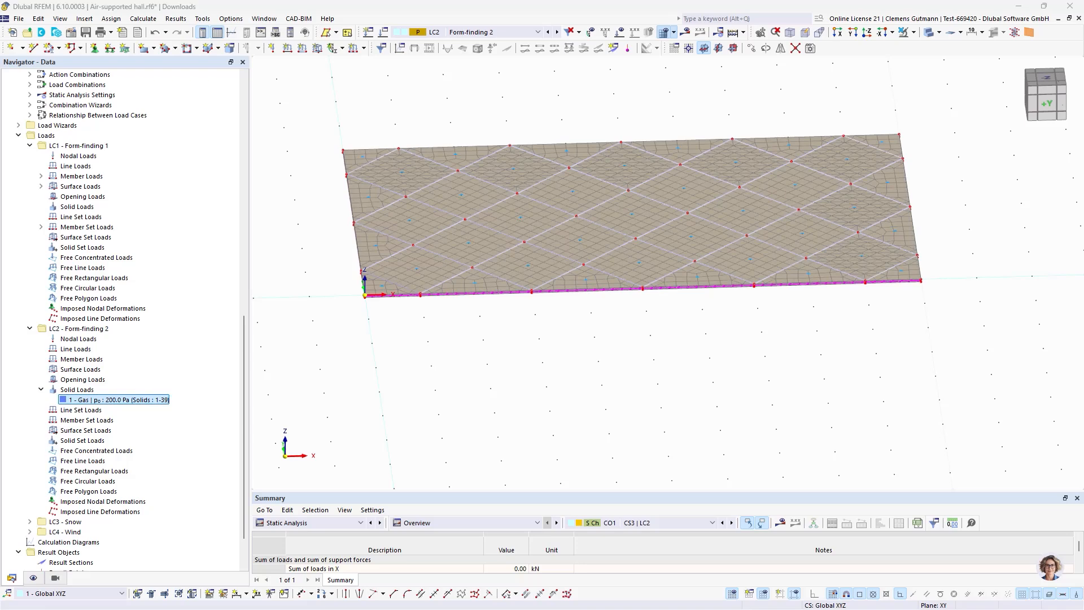
# Return to the CO1 results, show them on the form-found shape, and display the gas volume V
pyautogui.click(471, 32)
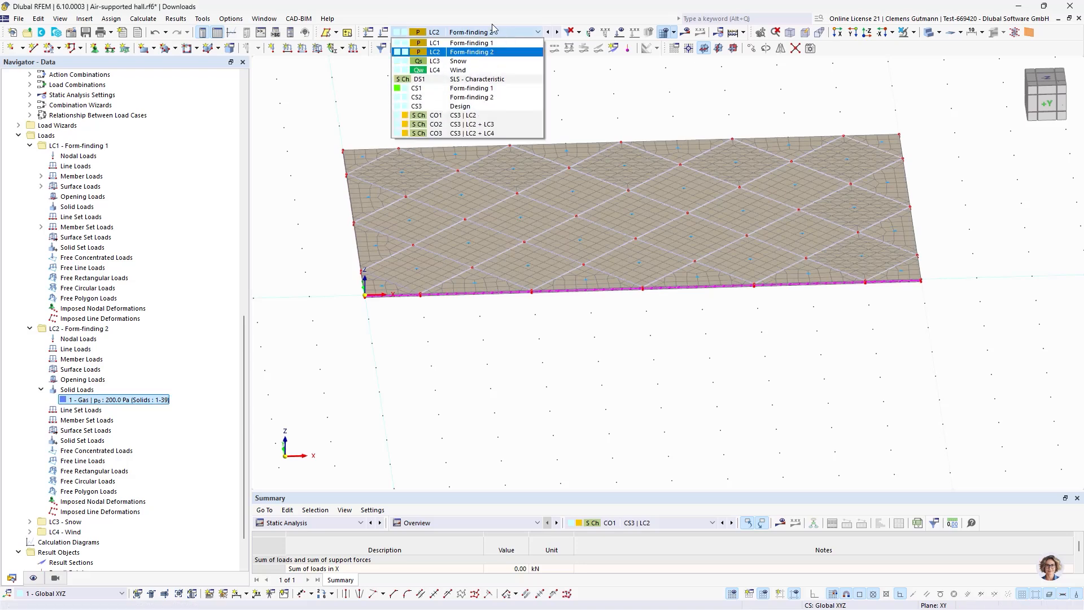
pyautogui.click(469, 117)
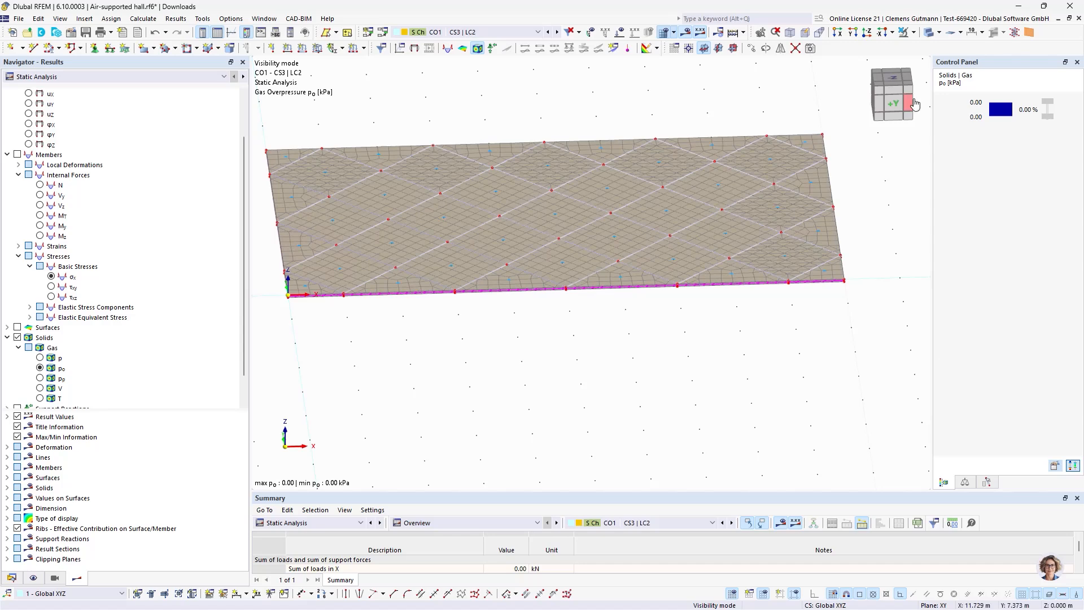
pyautogui.click(952, 34)
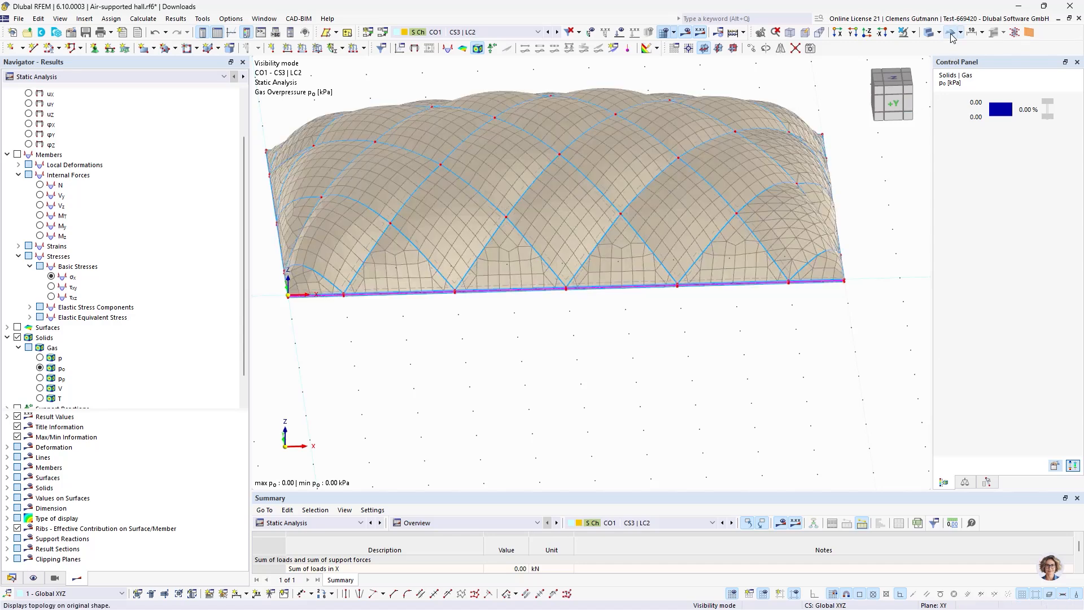
pyautogui.click(40, 388)
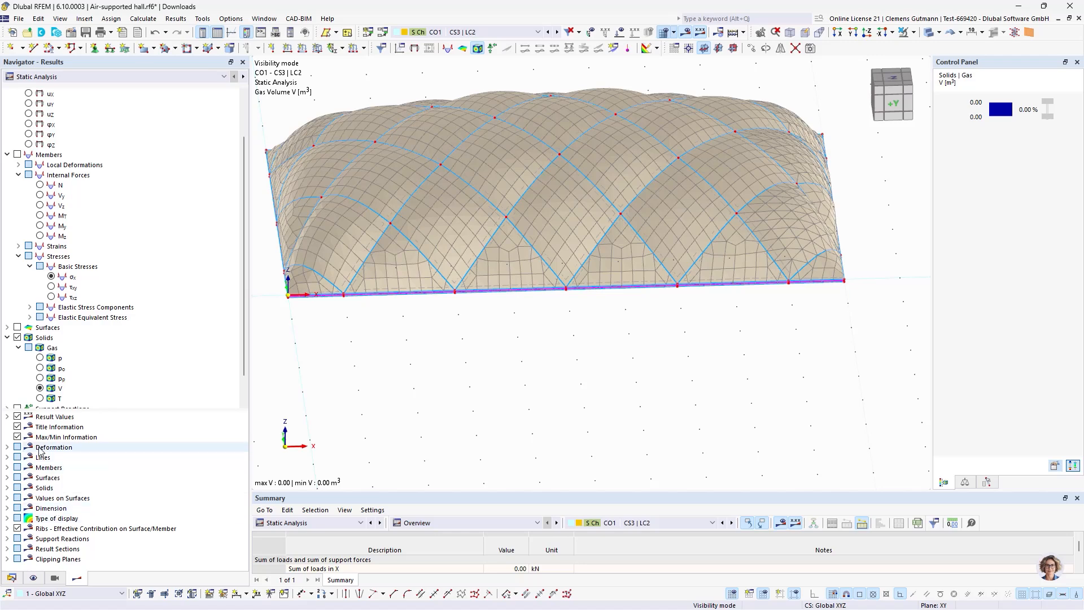
pyautogui.scroll(2, 93, 316)
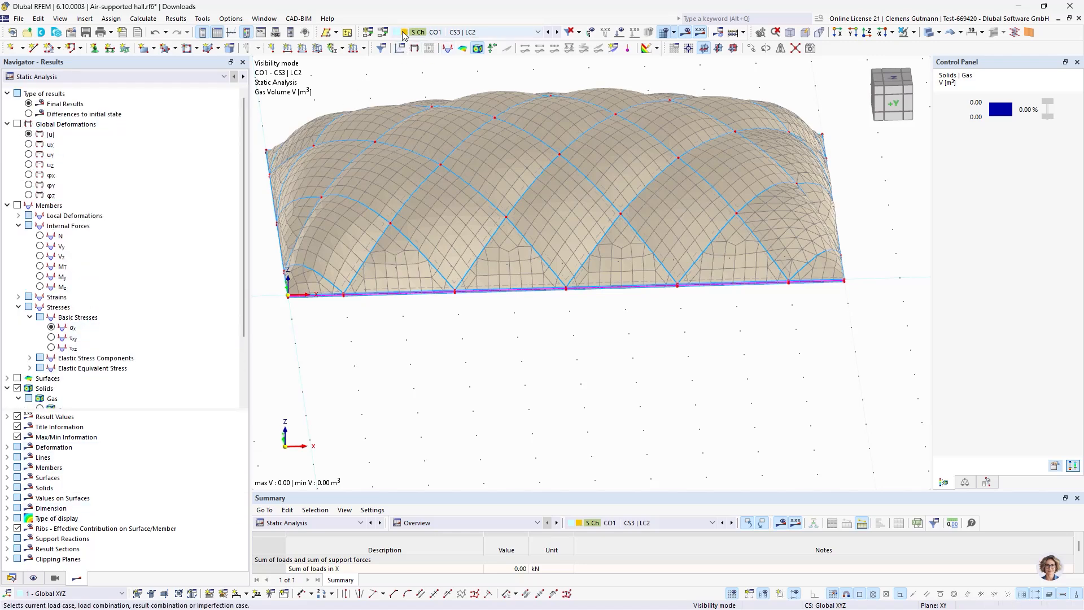
# Review the static analysis settings, initial state and construction stage assigned to load combinations CO1, CO2 and CO3
pyautogui.click(383, 32)
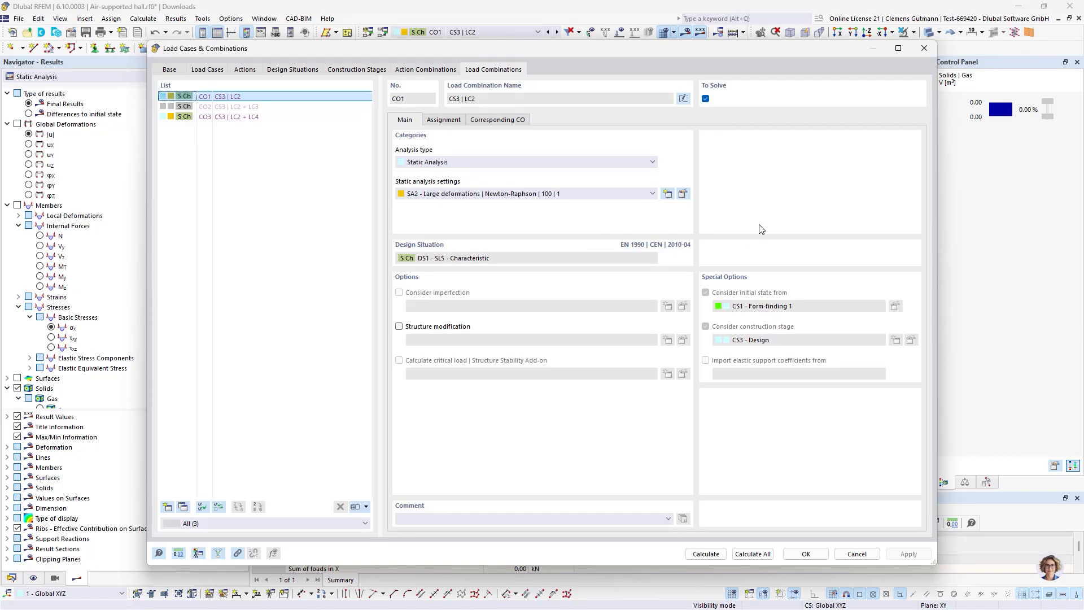
pyautogui.click(223, 107)
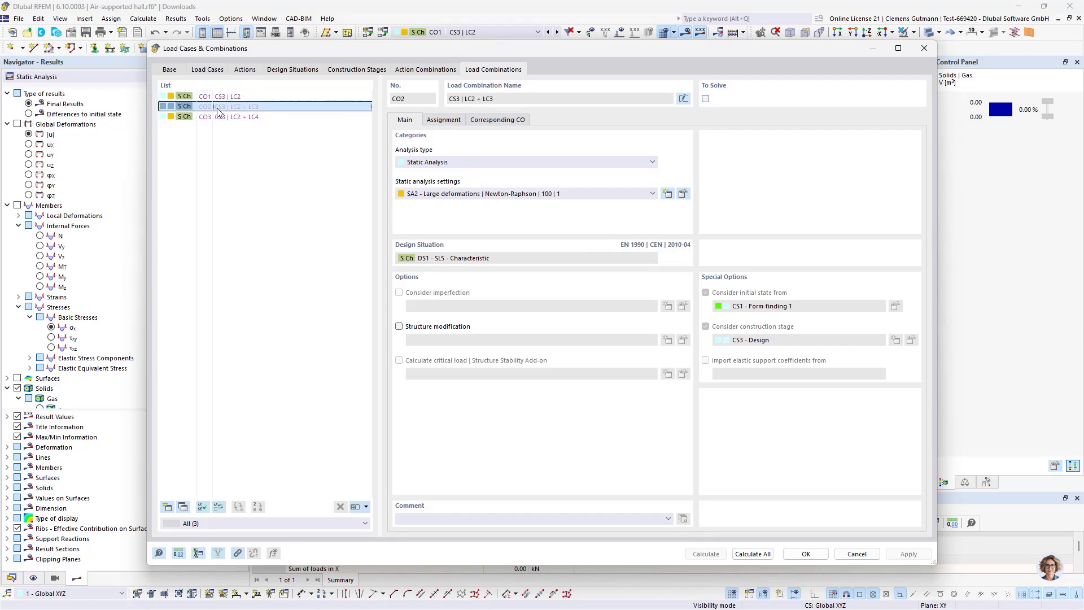
pyautogui.click(219, 117)
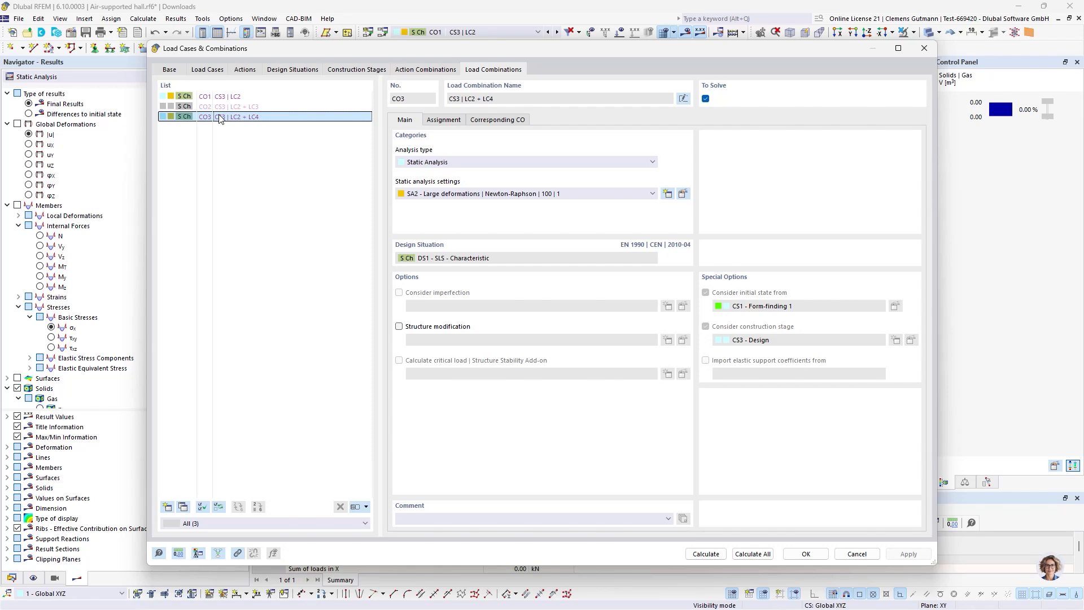
pyautogui.click(855, 553)
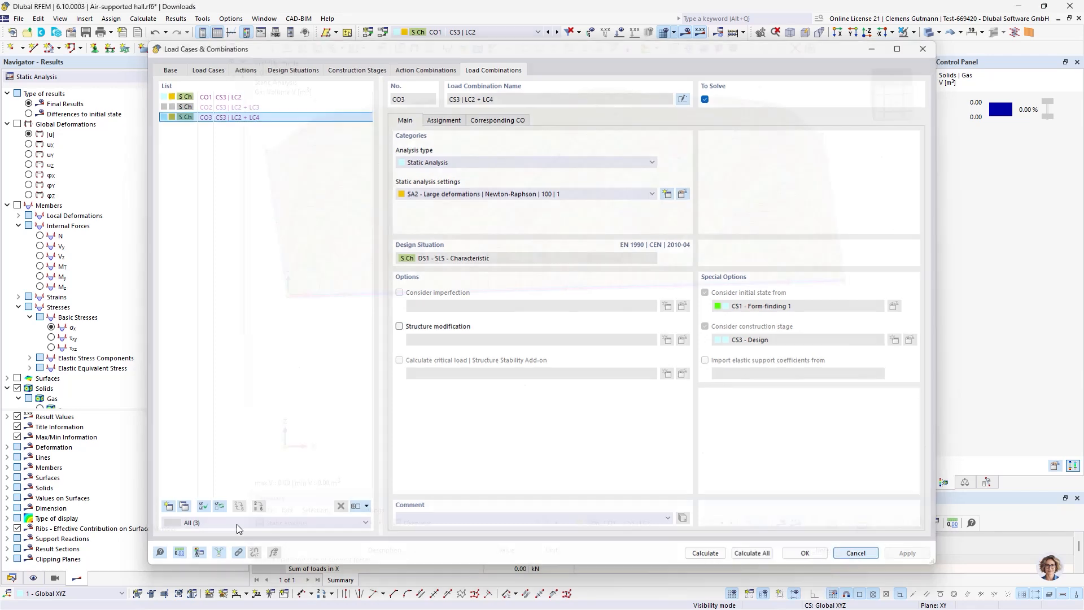
# Set the previous construction stage of CS3 - Design to CS2 - Form-finding 2
pyautogui.click(11, 578)
pyautogui.scroll(8, 36, 319)
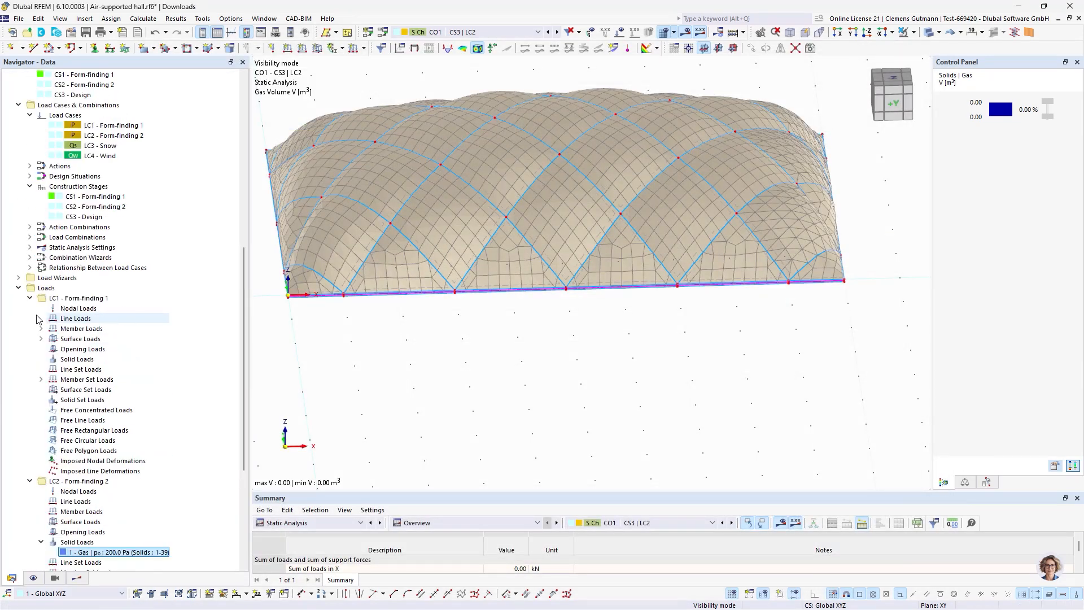
pyautogui.doubleClick(101, 350)
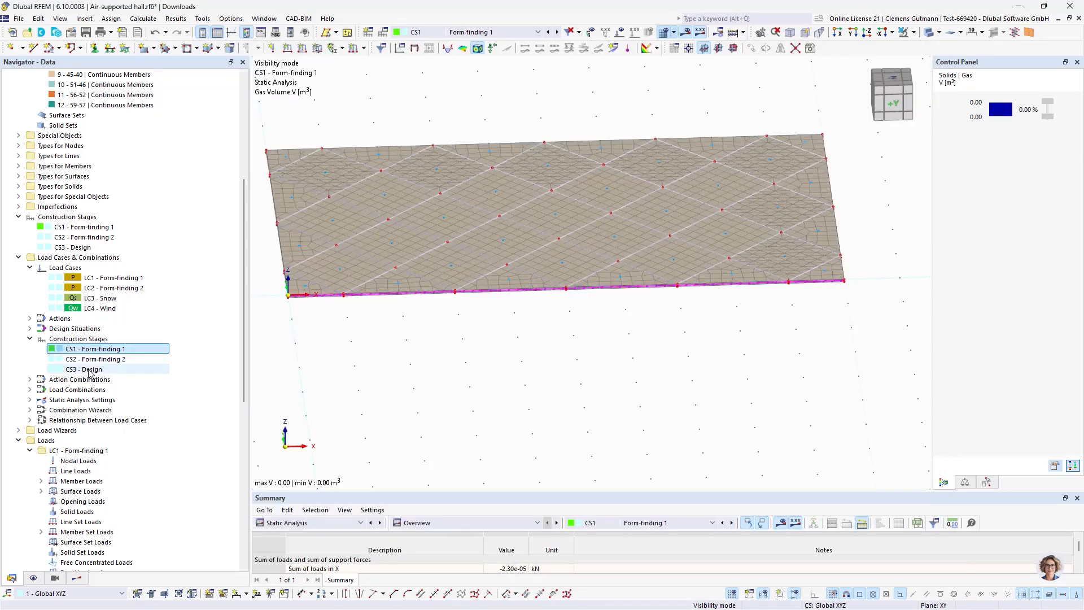
pyautogui.doubleClick(83, 369)
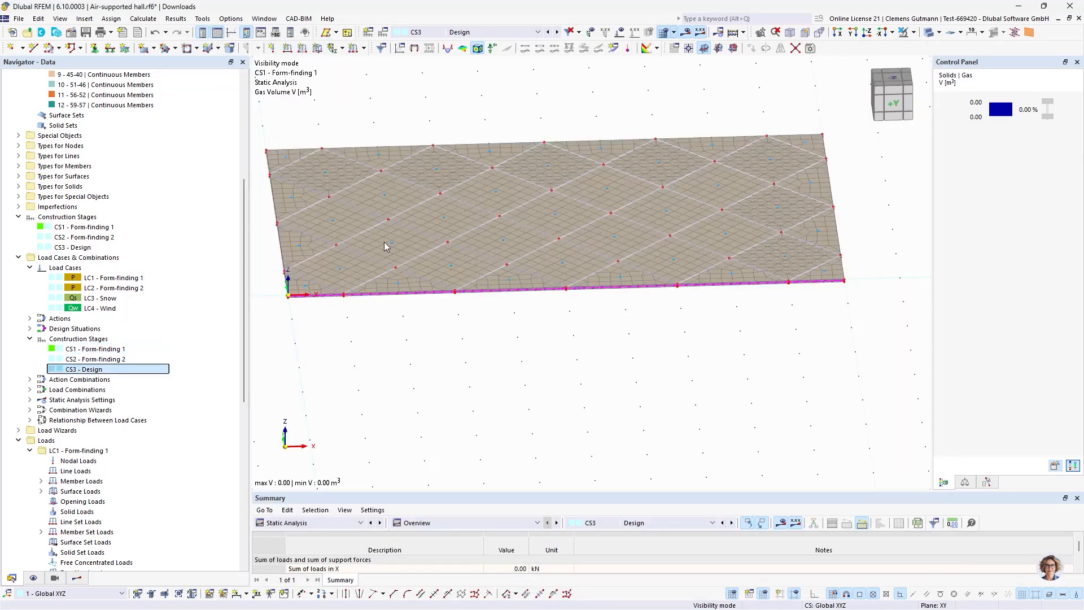
pyautogui.click(449, 148)
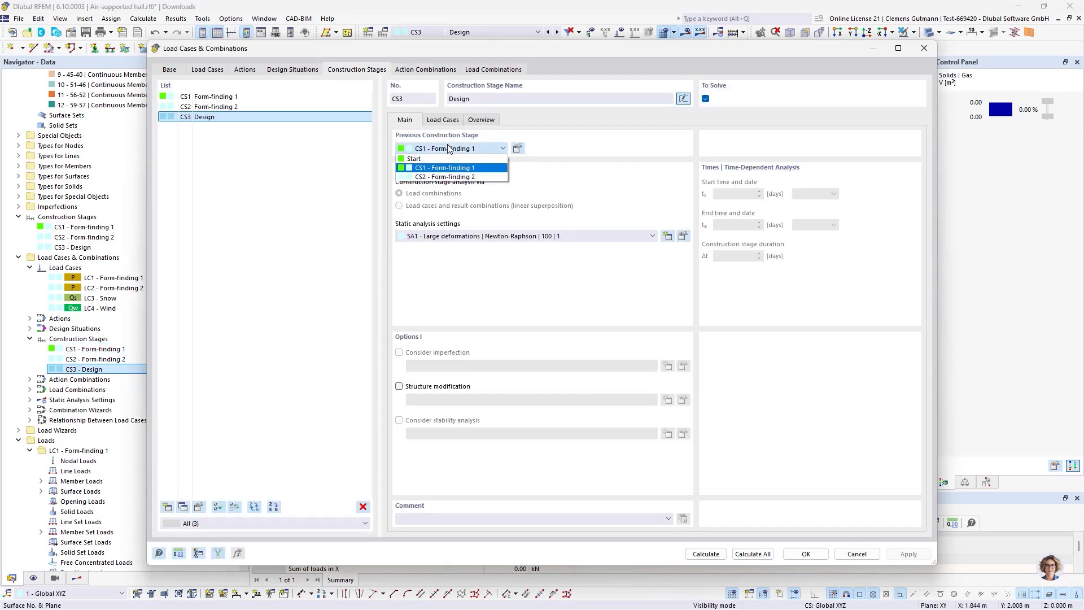
pyautogui.click(429, 177)
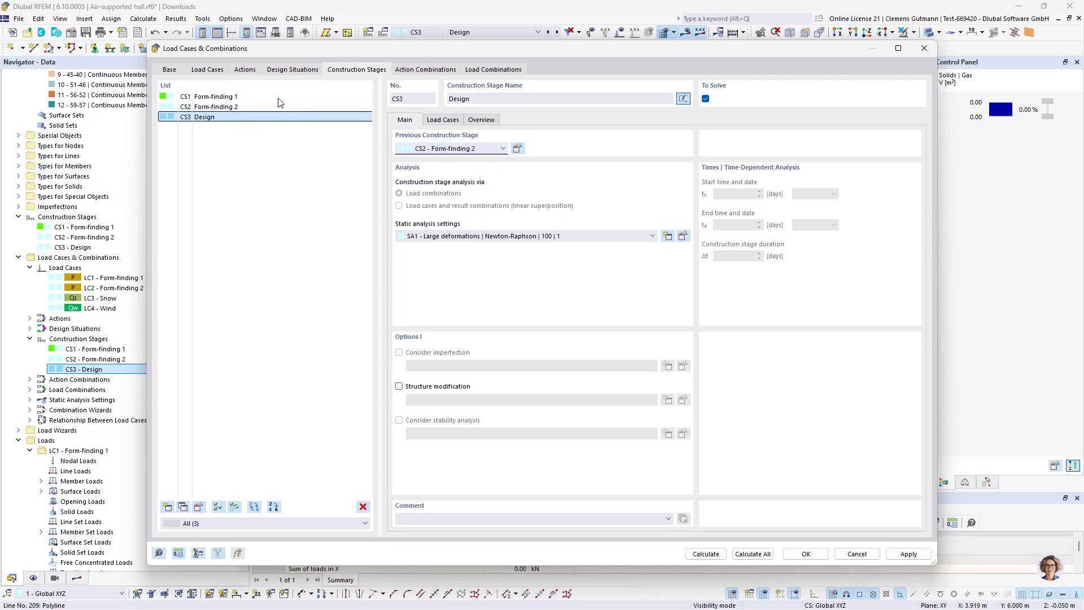
# Check construction stages CS2 - Form-finding 2 and CS3 - Design, and accept the construction stage settings
pyautogui.click(245, 106)
pyautogui.click(217, 119)
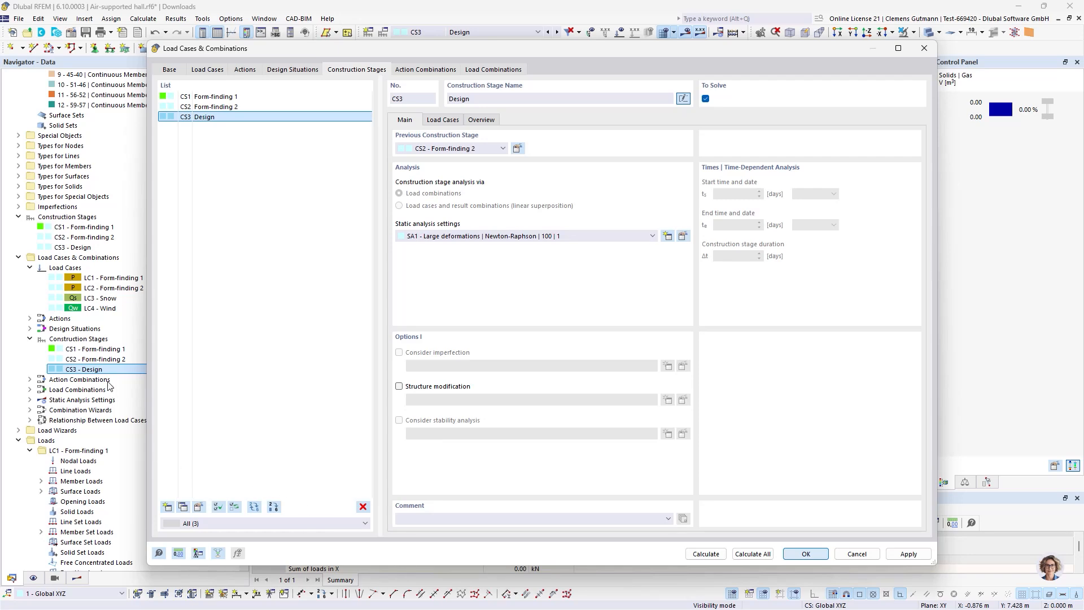
pyautogui.press('Return')
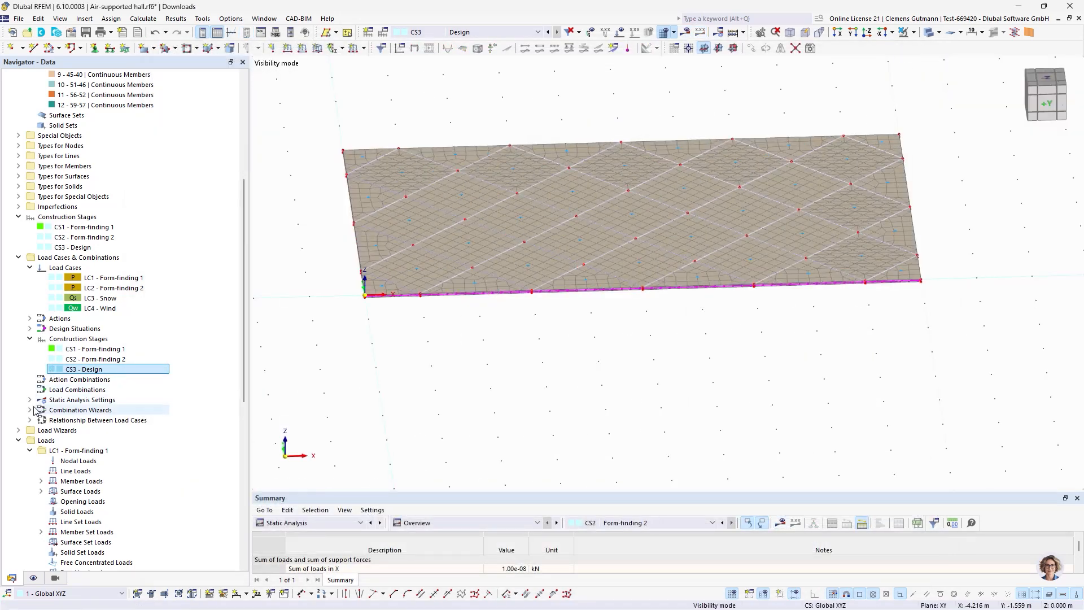
# Check the generated load combinations and assign load cases LC3 Snow and LC4 Wind to construction stage CS3 - Design
pyautogui.click(50, 390)
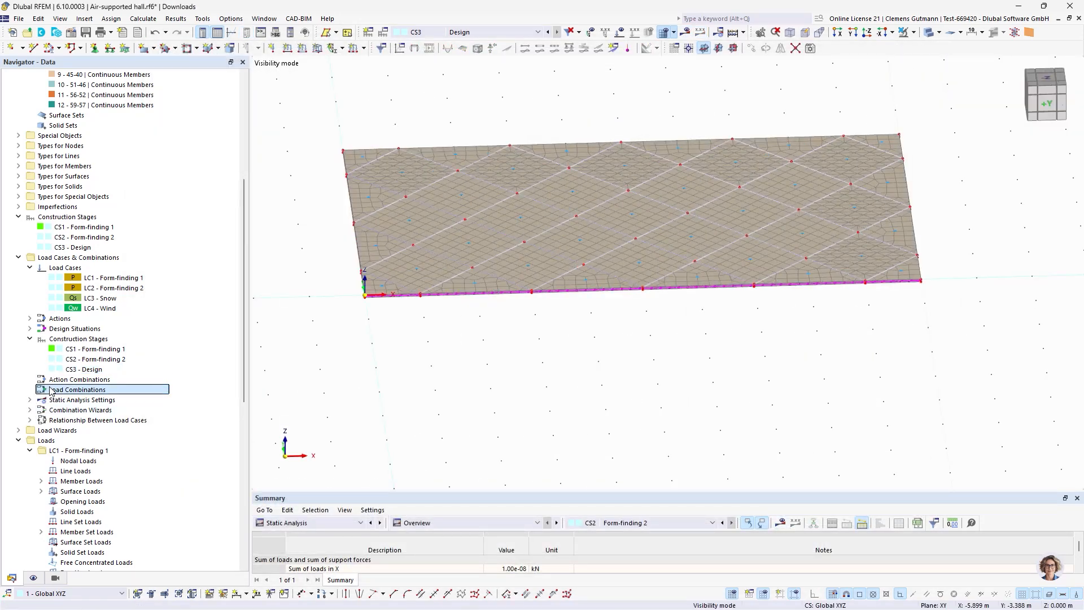
pyautogui.doubleClick(62, 390)
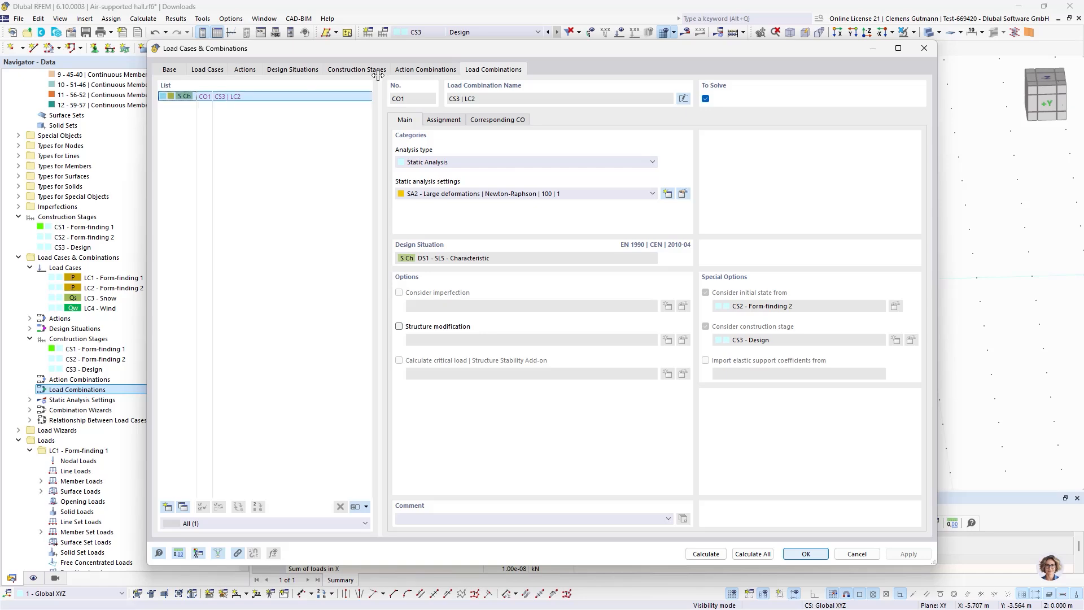
pyautogui.click(342, 68)
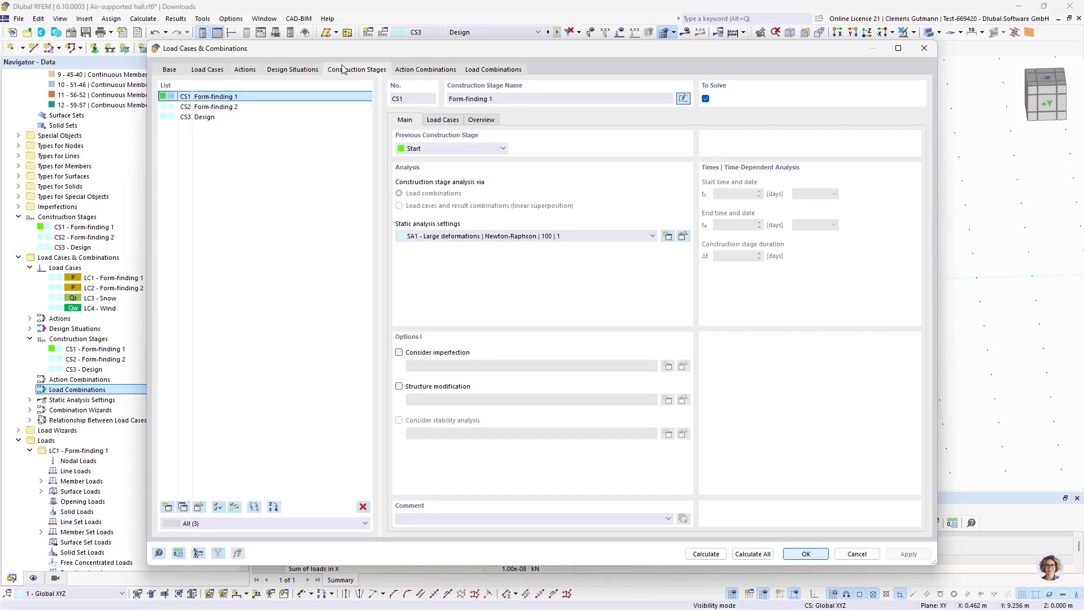
pyautogui.click(475, 70)
pyautogui.click(376, 69)
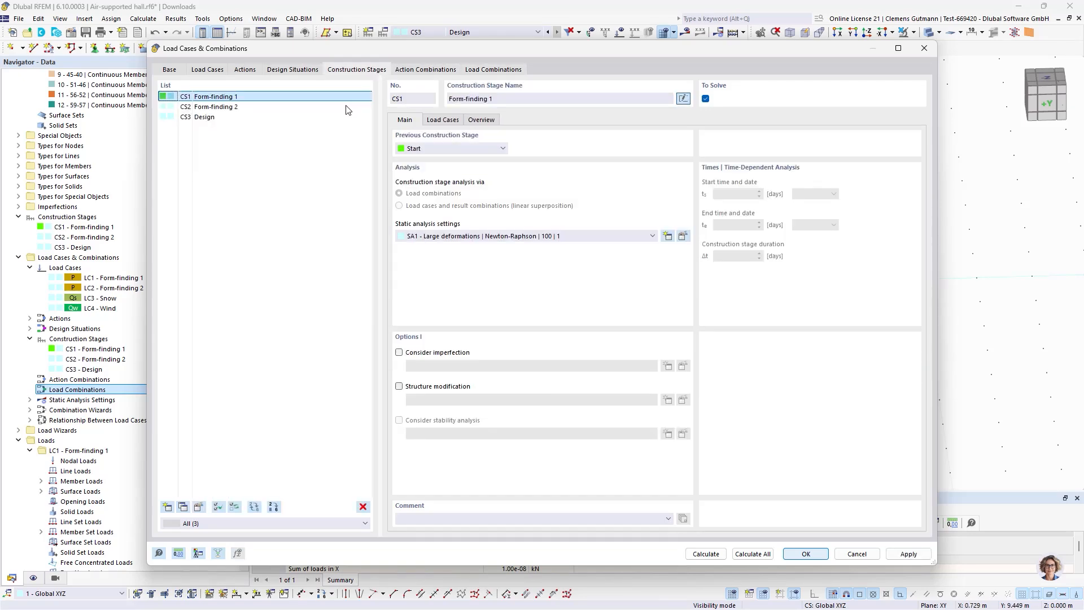
pyautogui.click(195, 116)
pyautogui.click(441, 120)
pyautogui.moveTo(427, 196); pyautogui.dragTo(429, 154)
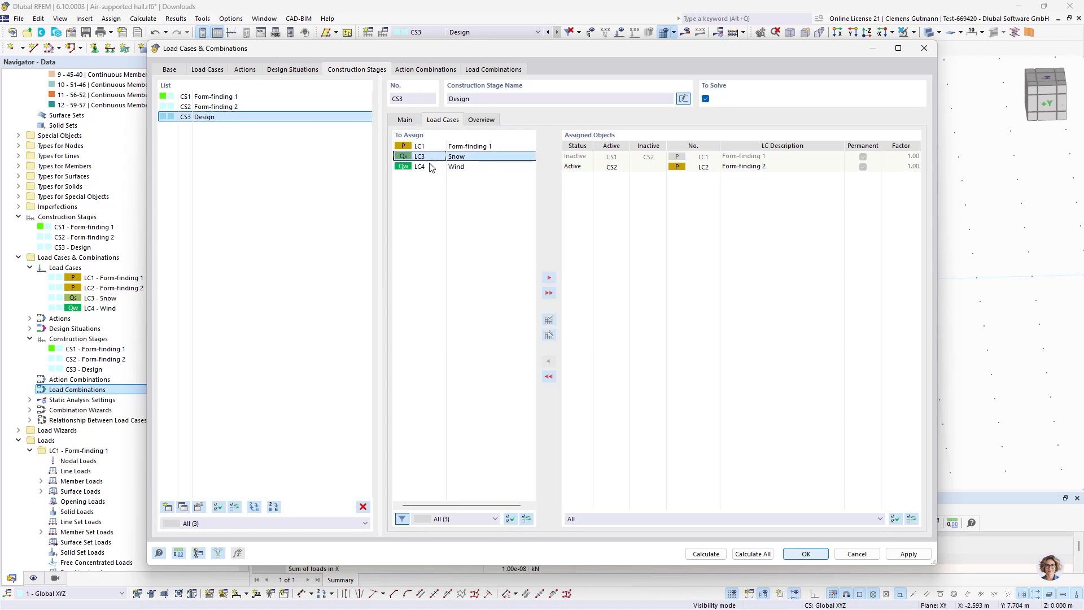
pyautogui.click(547, 279)
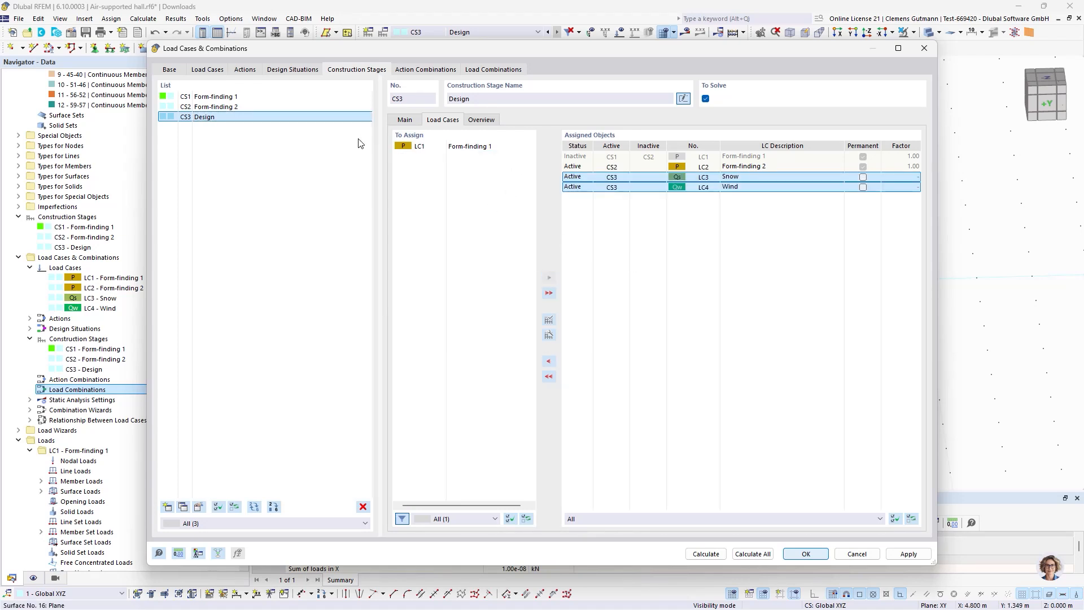
# Check the load combinations, calculate everything, and display the gas overpressure of the solids for CO1
pyautogui.click(515, 71)
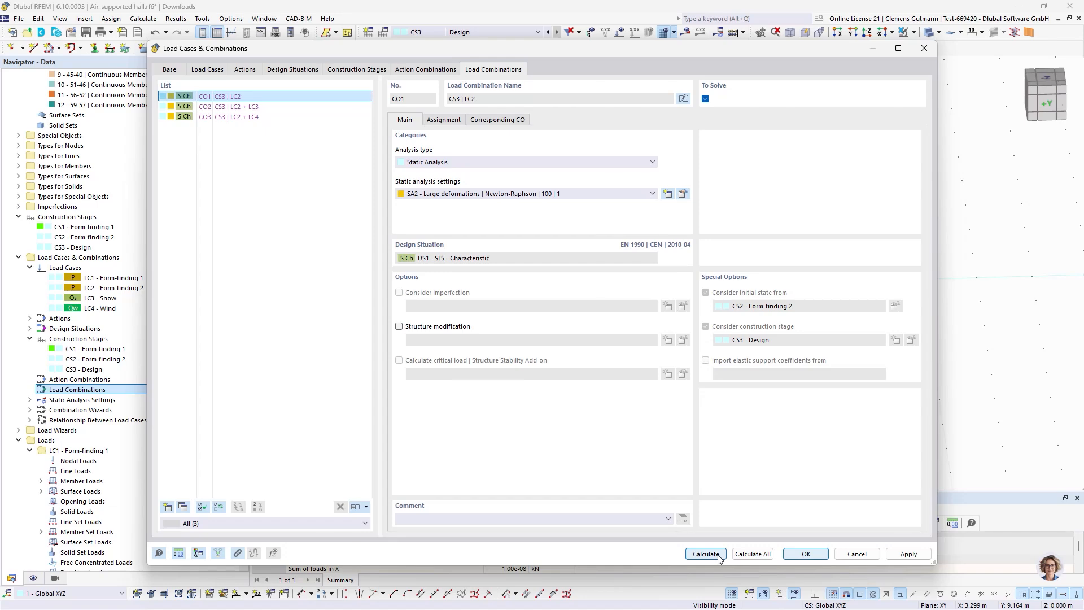
pyautogui.click(752, 554)
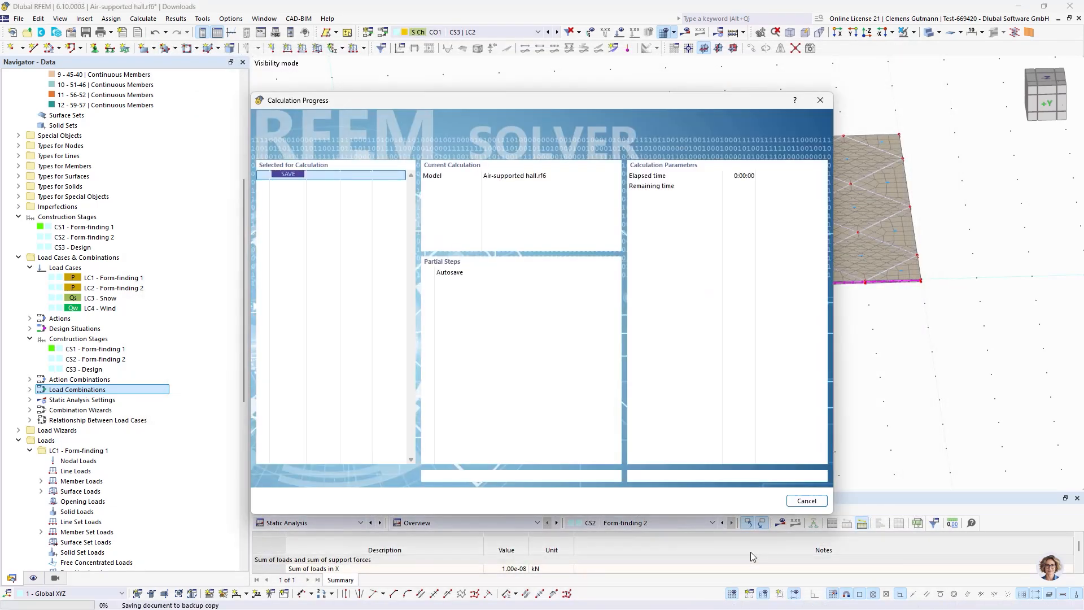
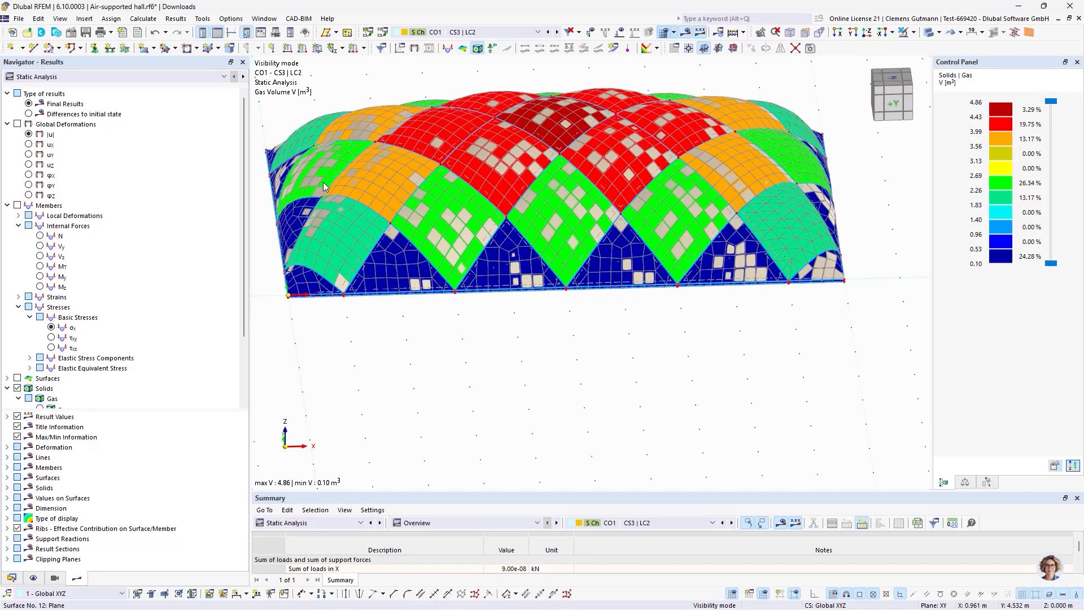
pyautogui.keyDown('ctrl'); pyautogui.moveTo(431, 303); pyautogui.dragTo(536, 367, button='middle'); pyautogui.keyUp('ctrl')
pyautogui.scroll(-2, 566, 293)
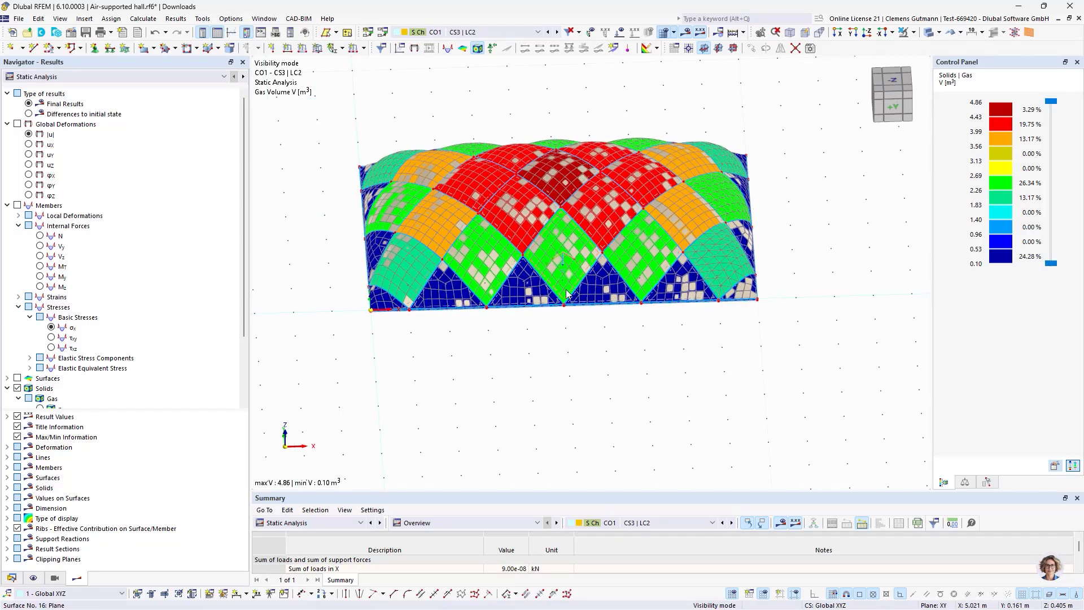
pyautogui.scroll(-3, 148, 271)
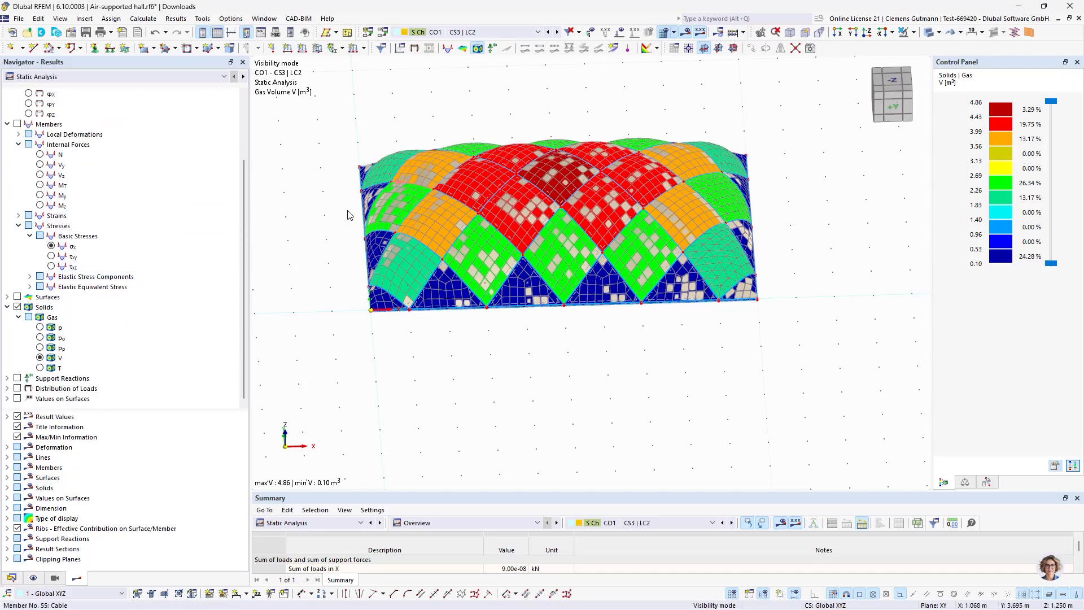
pyautogui.click(40, 338)
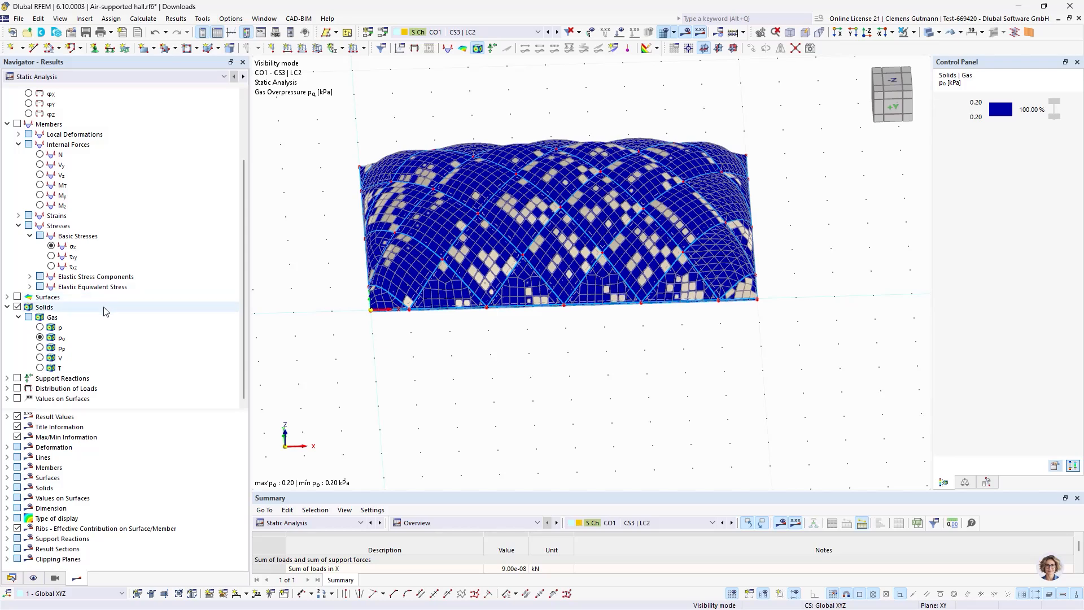
# Collapse the expanded model data categories and open the Default member configuration of the Stress-Strain Analysis
pyautogui.click(12, 577)
pyautogui.scroll(-7, 108, 423)
pyautogui.click(19, 226)
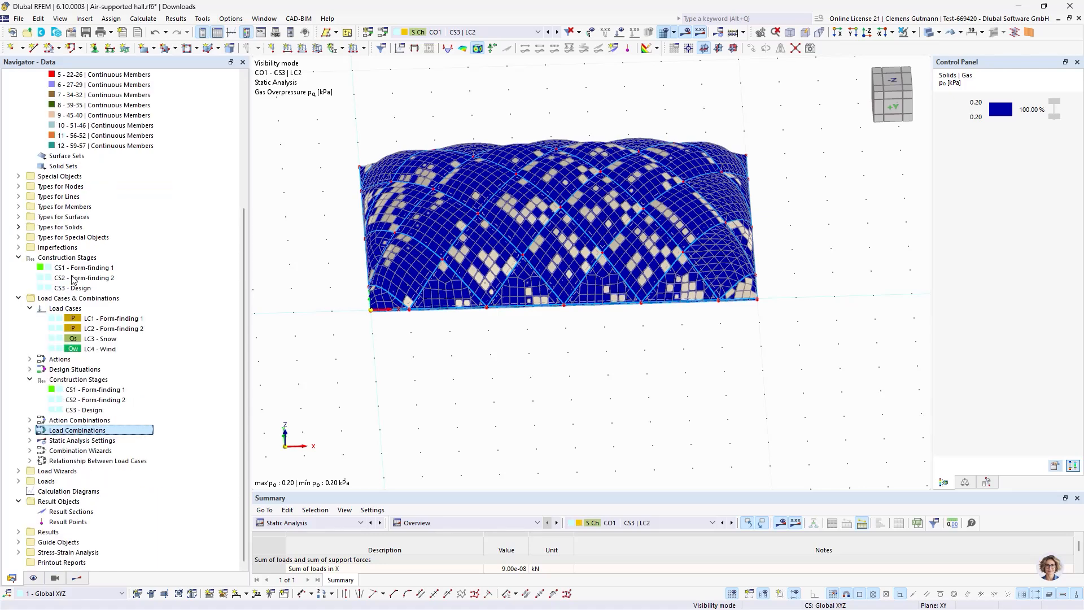
pyautogui.click(19, 298)
pyautogui.click(18, 424)
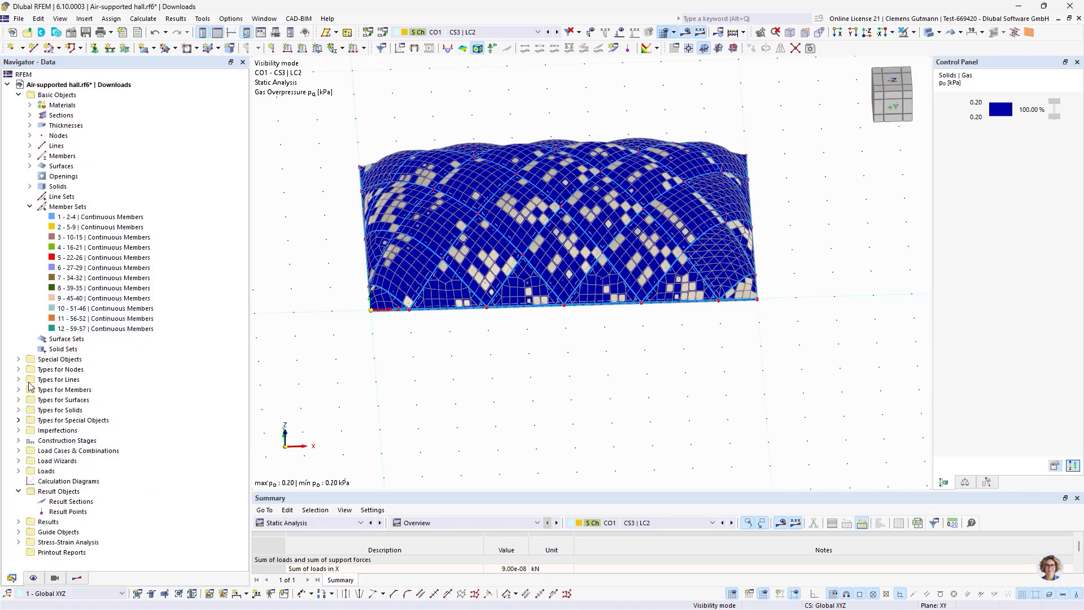
pyautogui.click(18, 94)
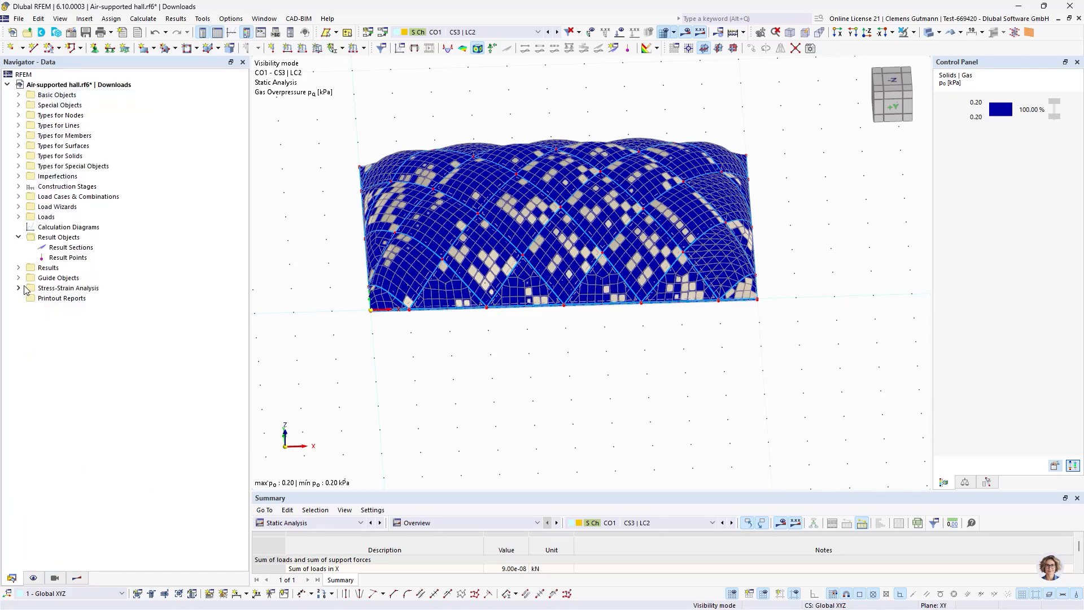
pyautogui.click(19, 288)
pyautogui.click(30, 369)
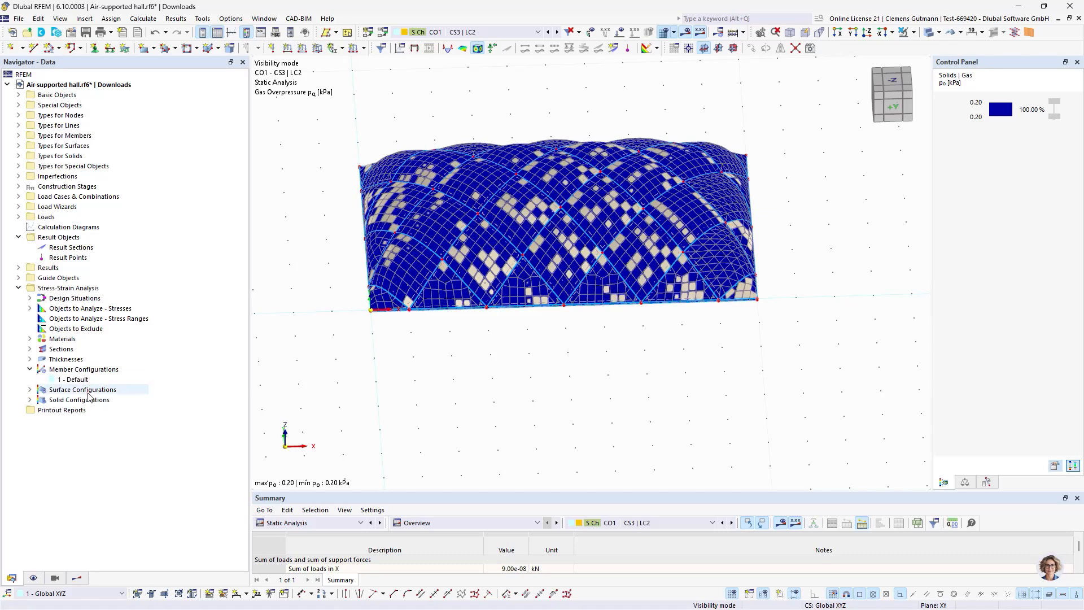
pyautogui.doubleClick(74, 380)
# Exclude the total shear stress τtot and the von Mises equivalent stress from the member stresses to calculate
pyautogui.scroll(-6, 416, 330)
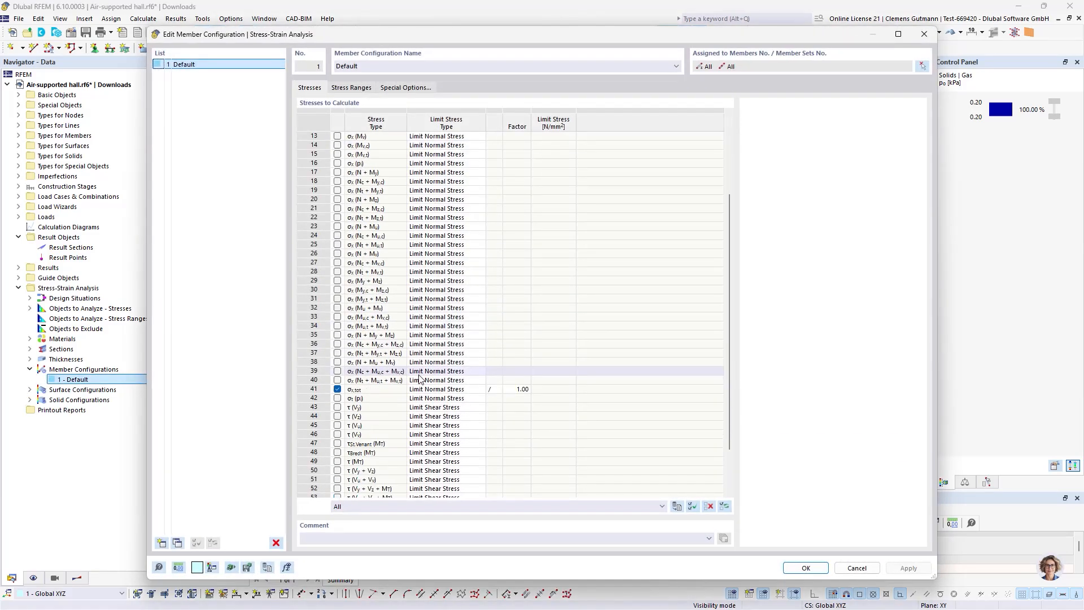
pyautogui.click(337, 456)
pyautogui.click(341, 459)
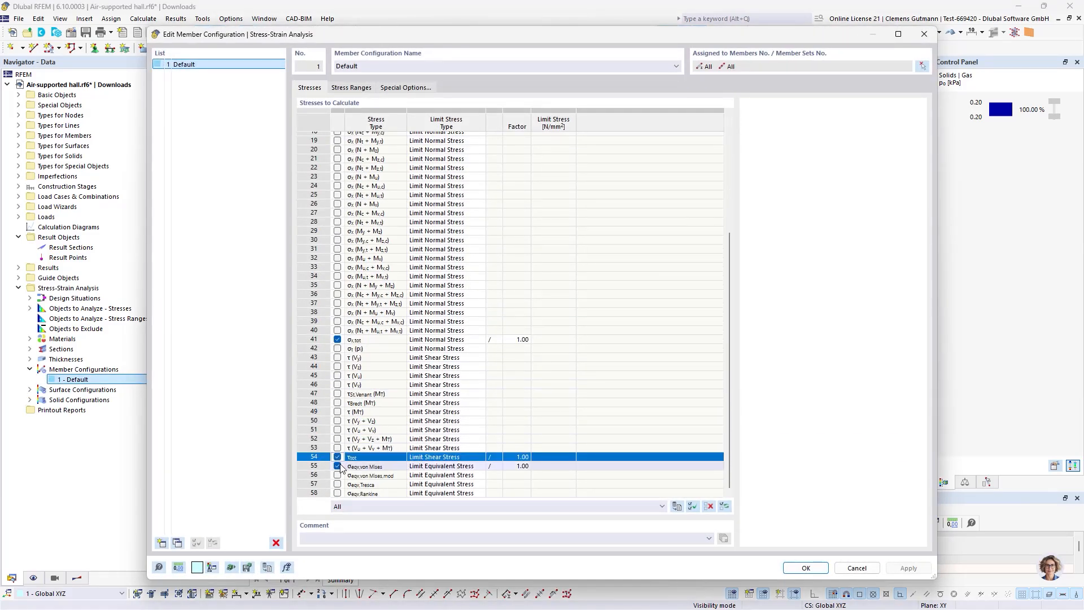
pyautogui.click(338, 466)
pyautogui.click(338, 457)
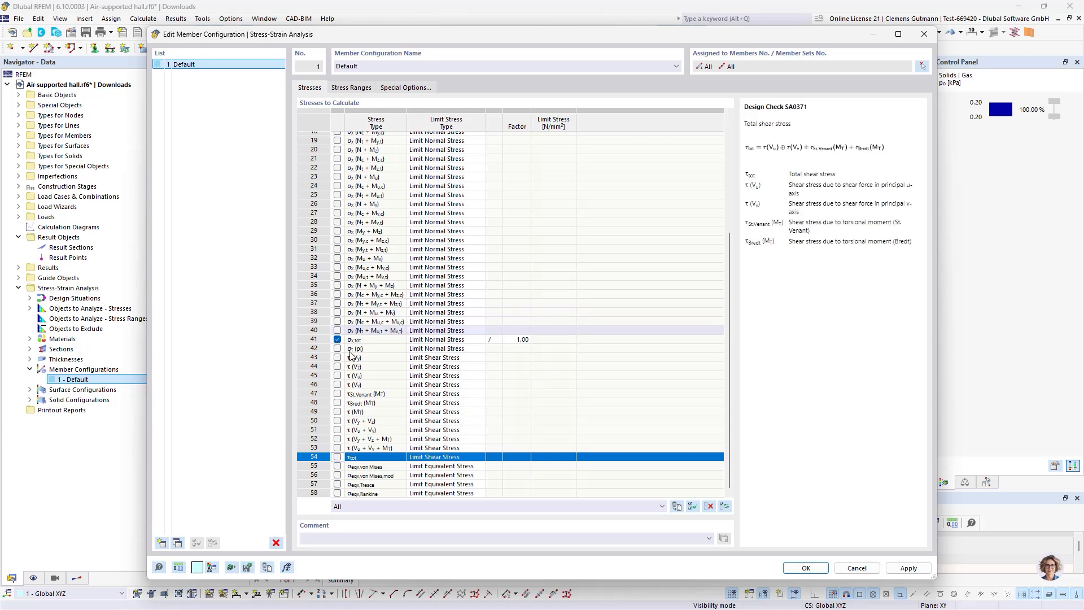
# Give the total normal stress σx,tot a user-defined limit stress of 1000 N/mm² and accept the member configuration
pyautogui.click(474, 338)
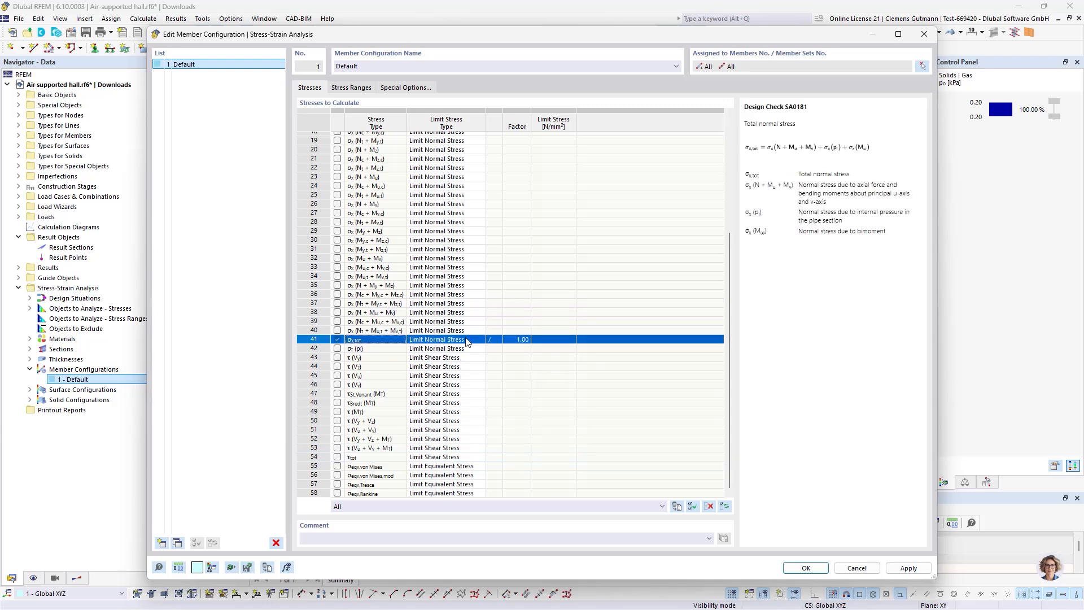
pyautogui.click(467, 342)
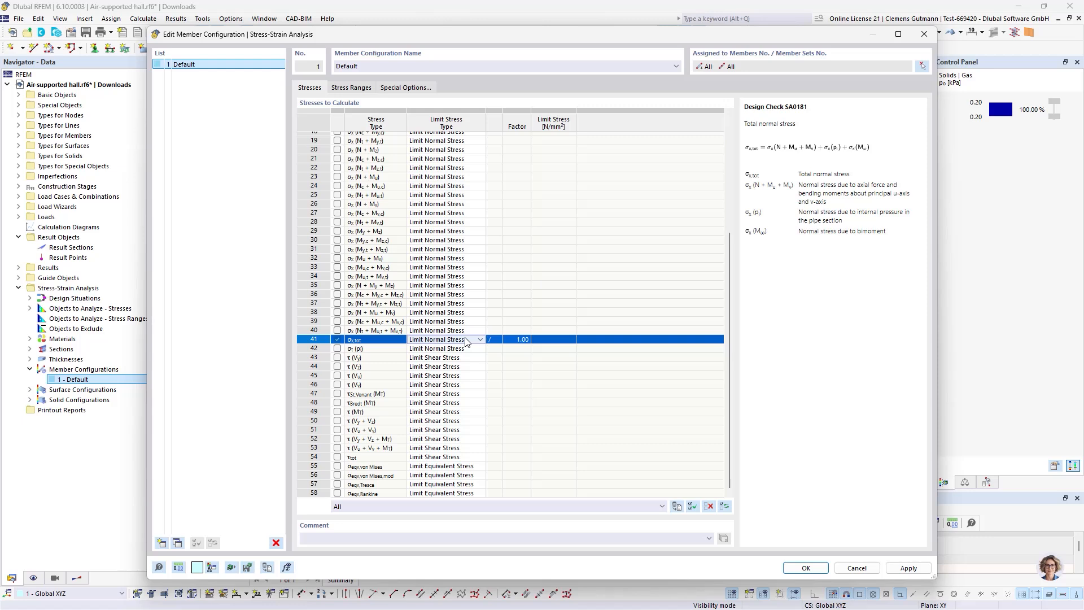
pyautogui.click(467, 341)
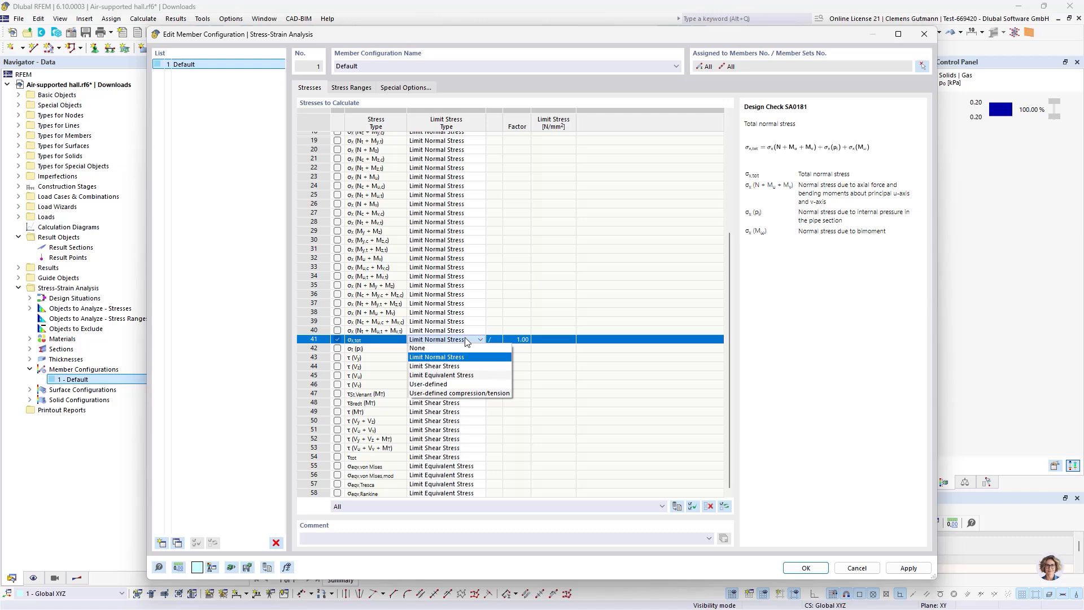
pyautogui.click(460, 389)
pyautogui.click(562, 339)
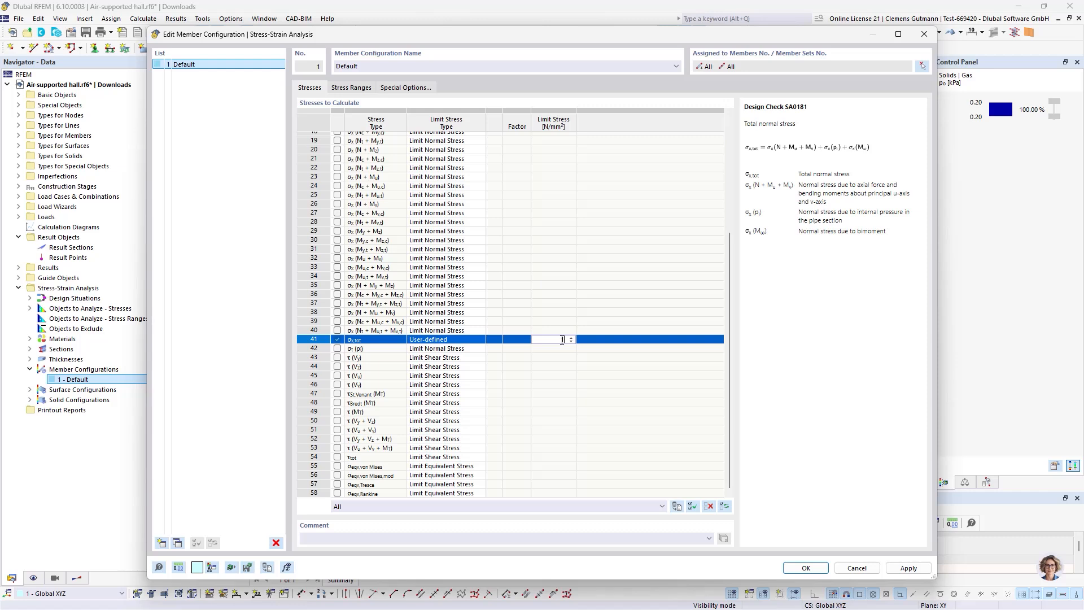
pyautogui.press('Return')
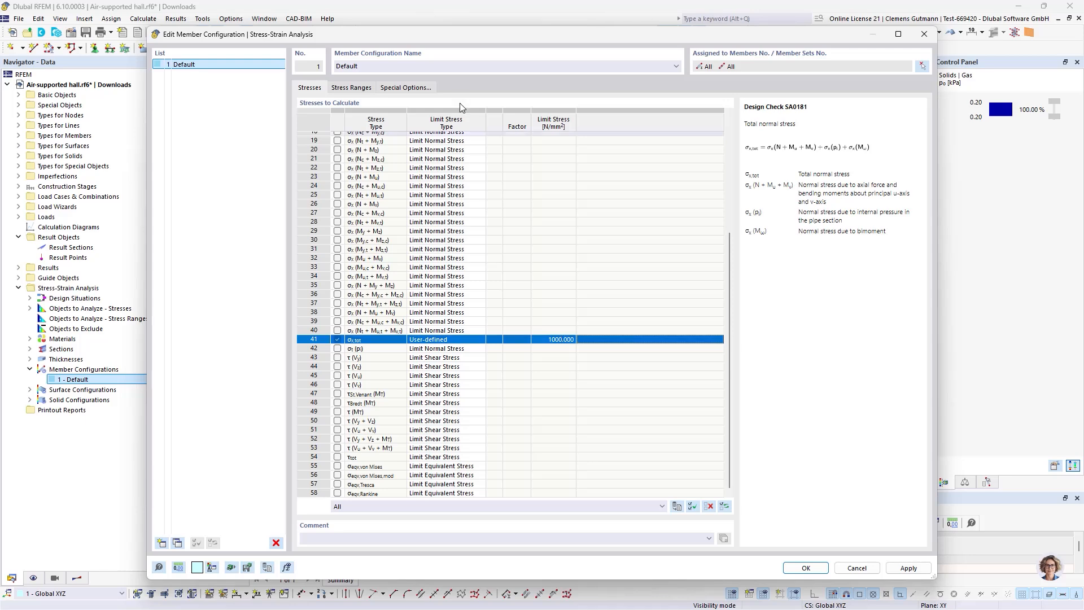
pyautogui.click(351, 87)
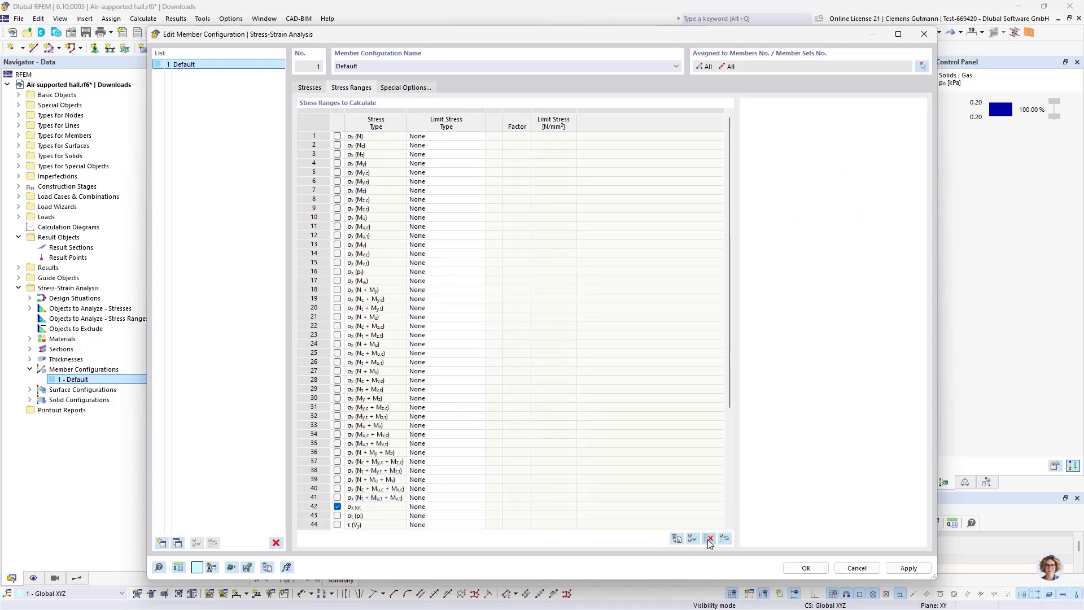
pyautogui.click(309, 87)
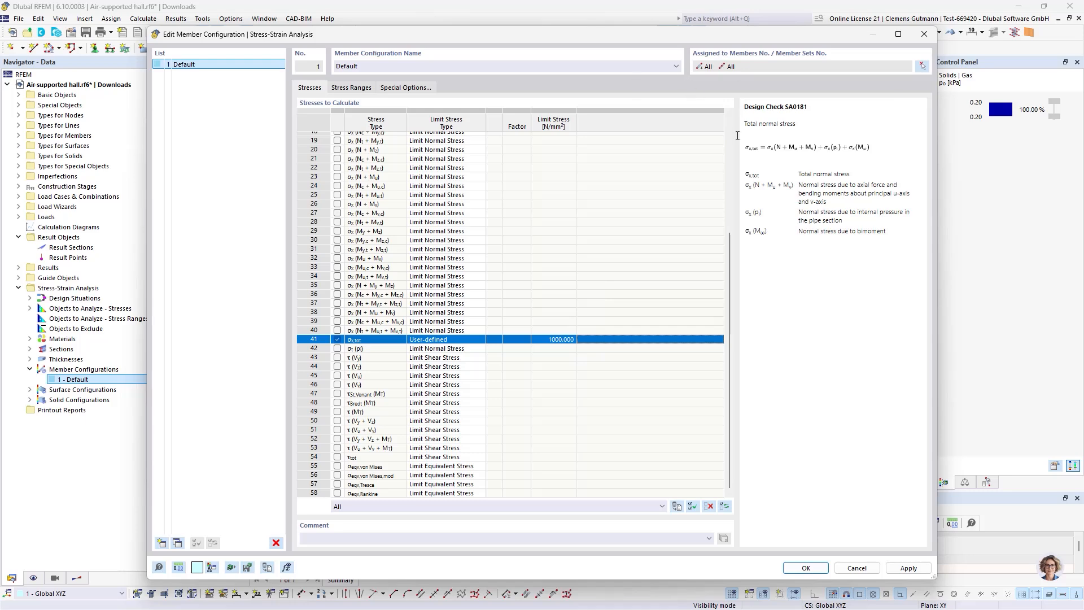
pyautogui.click(805, 567)
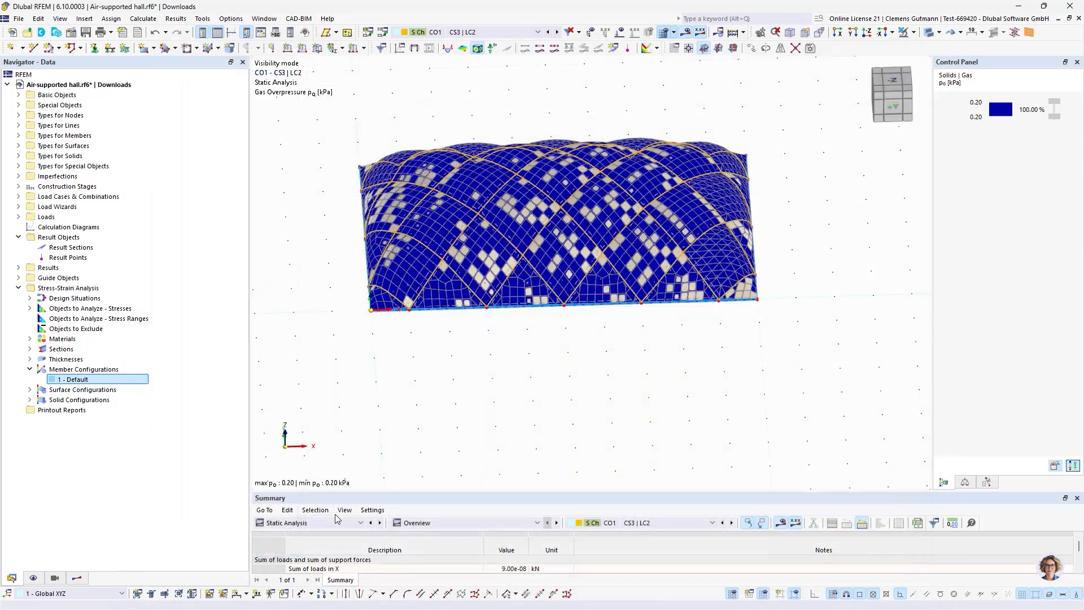
# Restrict the stress analysis objects to members by excluding member sets, surfaces and solids
pyautogui.click(330, 523)
pyautogui.click(323, 509)
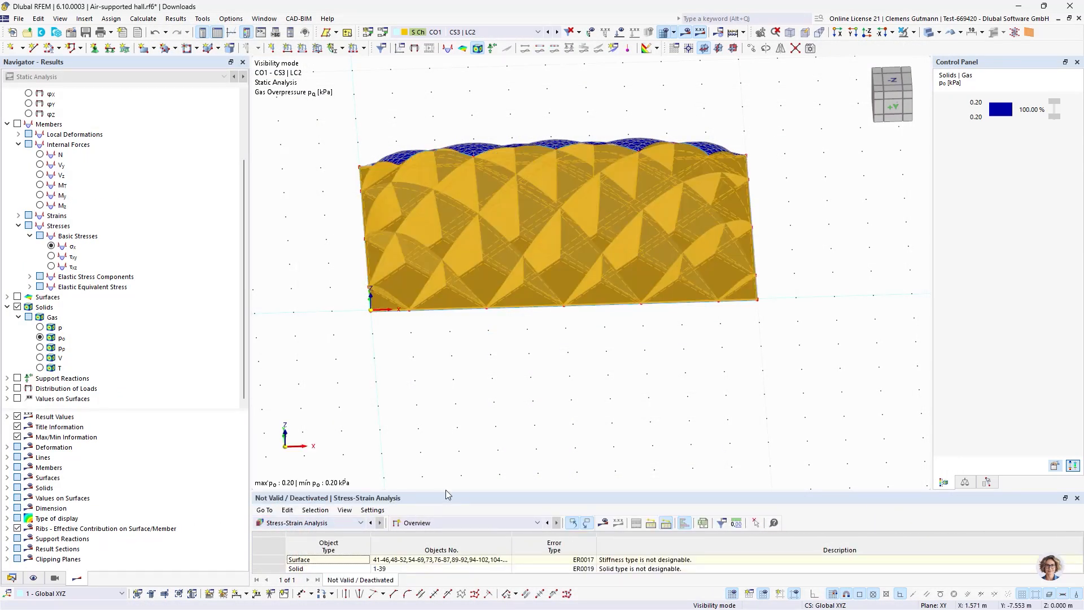
pyautogui.moveTo(446, 489); pyautogui.dragTo(497, 329)
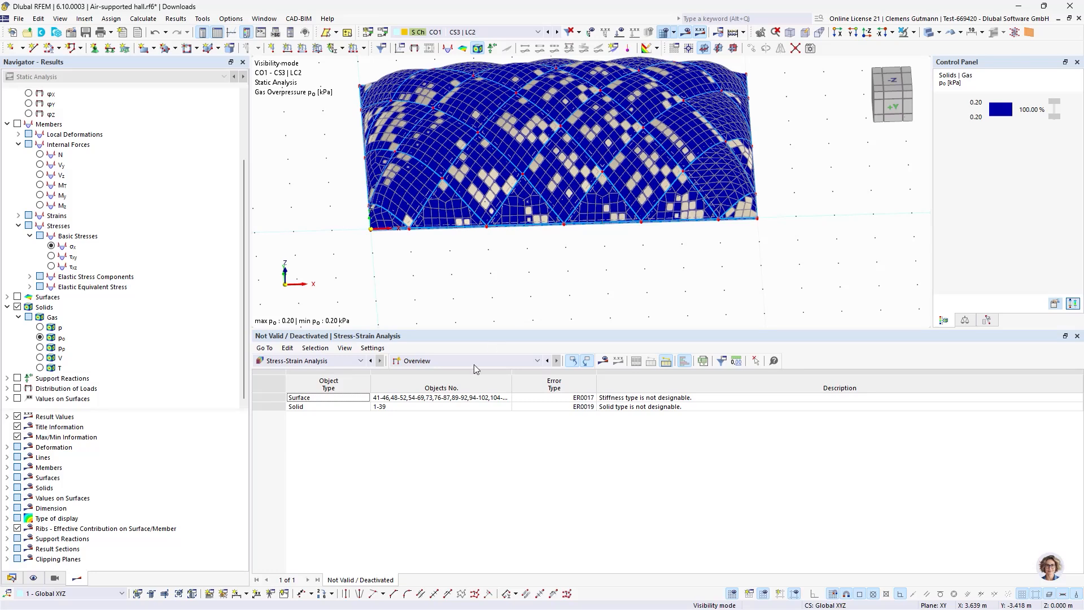
pyautogui.click(547, 362)
pyautogui.click(421, 579)
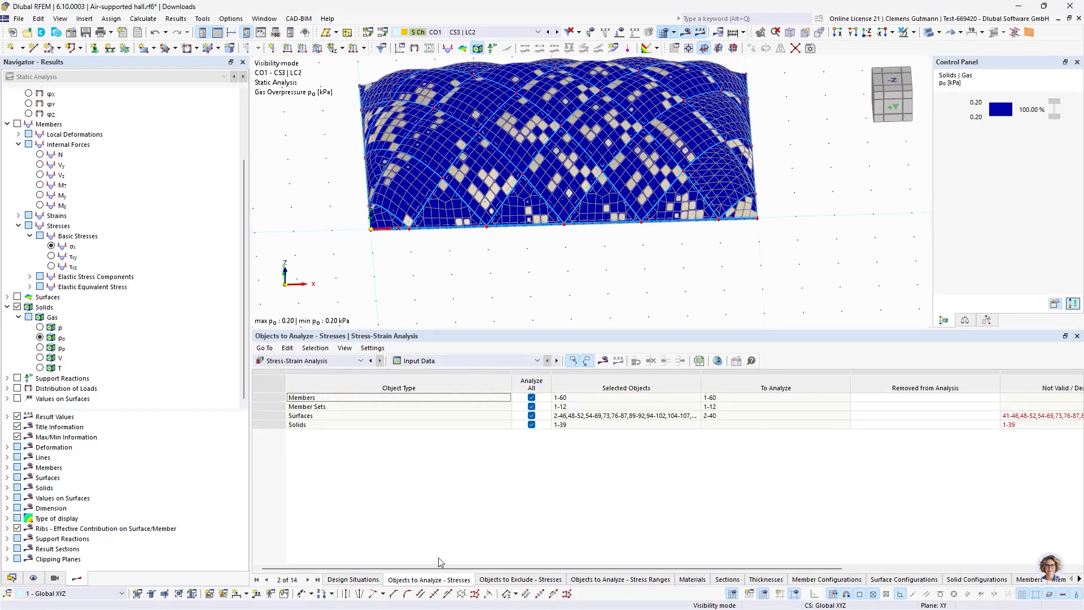
pyautogui.click(531, 406)
pyautogui.click(531, 407)
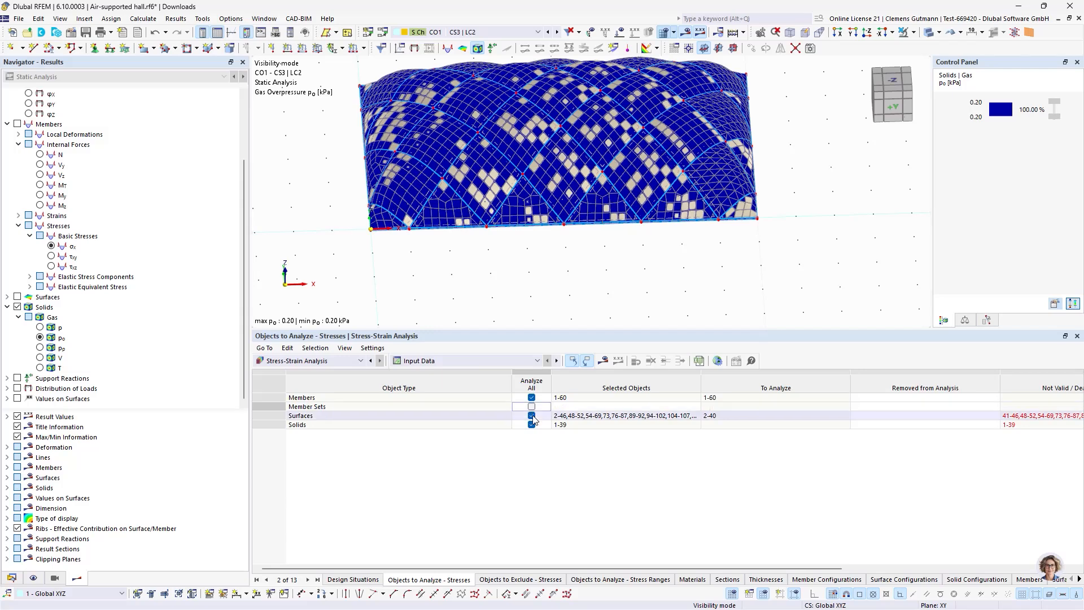
pyautogui.click(532, 415)
pyautogui.click(531, 415)
pyautogui.click(531, 424)
pyautogui.click(531, 425)
# Run the stress-strain analysis and view the σx,tot stresses on the members
pyautogui.press('F5')
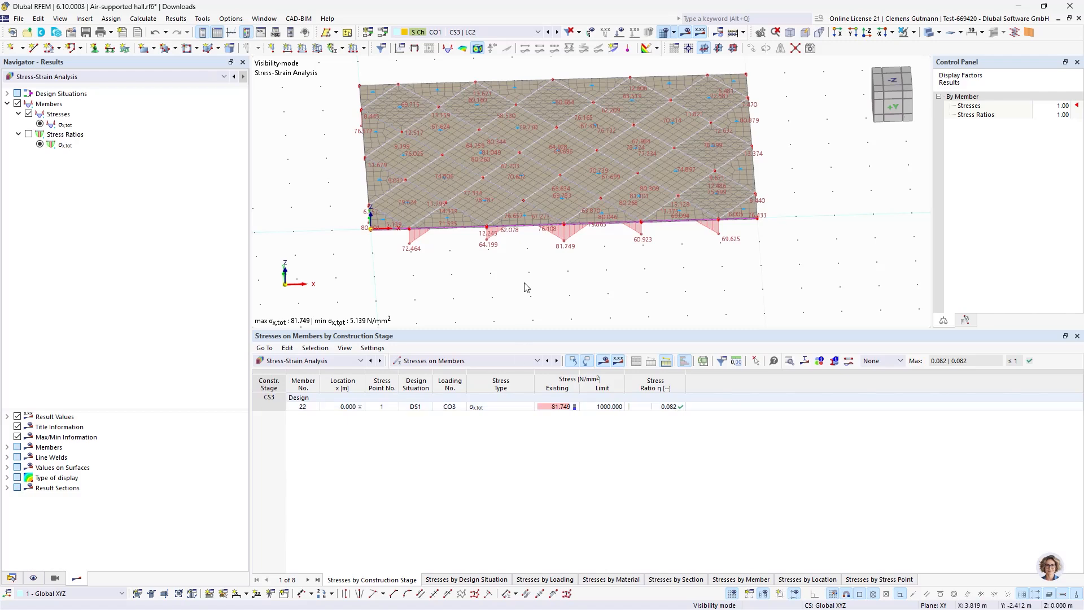
pyautogui.keyDown('ctrl'); pyautogui.moveTo(520, 286); pyautogui.dragTo(539, 297, button='middle'); pyautogui.keyUp('ctrl')
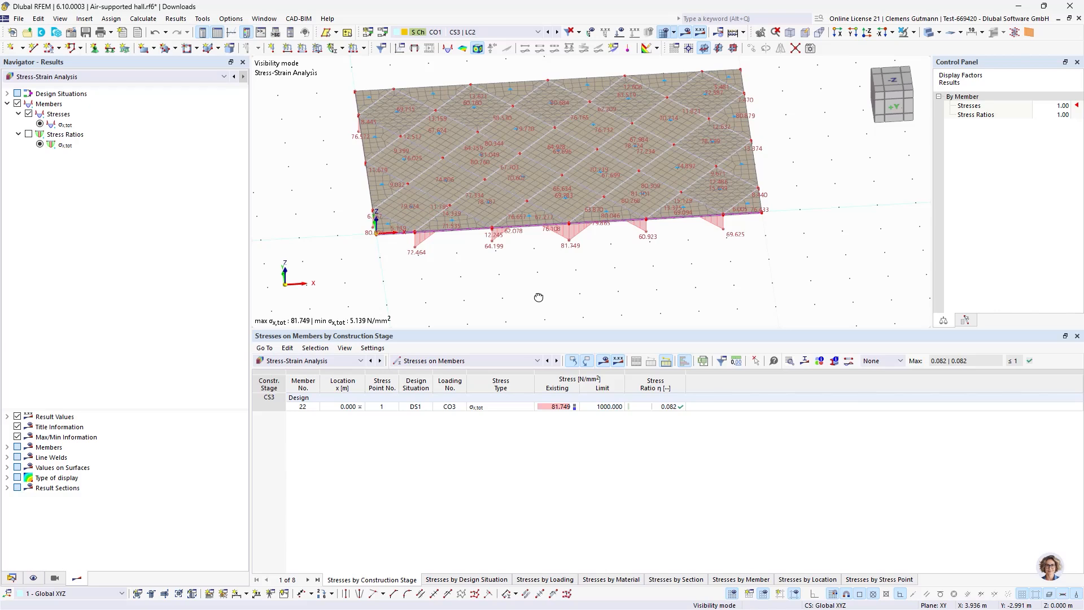
# Display the static analysis results for the design situation DS1 SLS - Characteristic
pyautogui.click(12, 578)
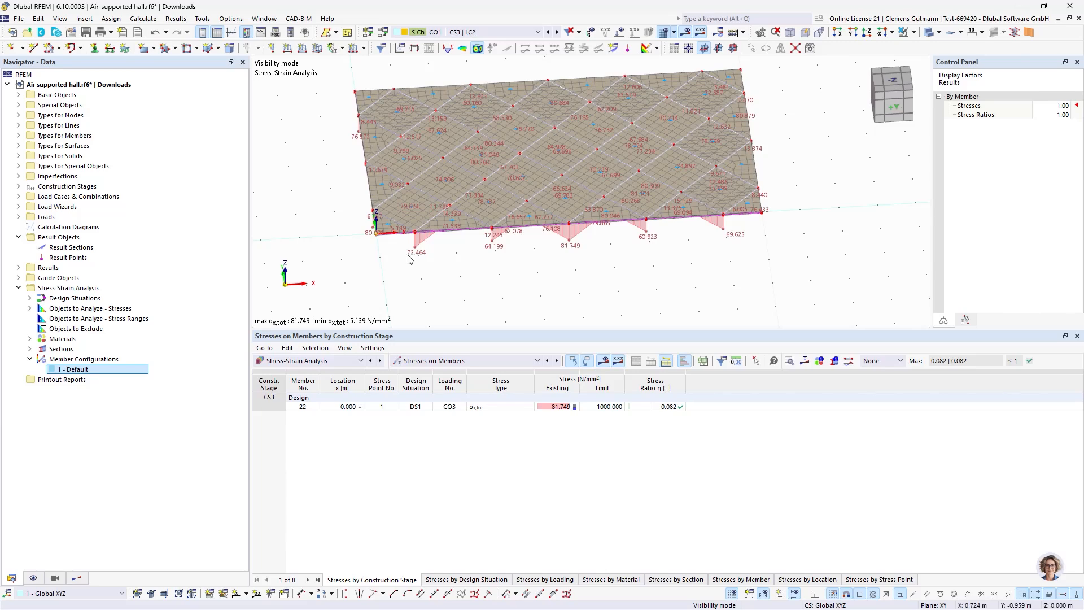
pyautogui.scroll(-1, 550, 266)
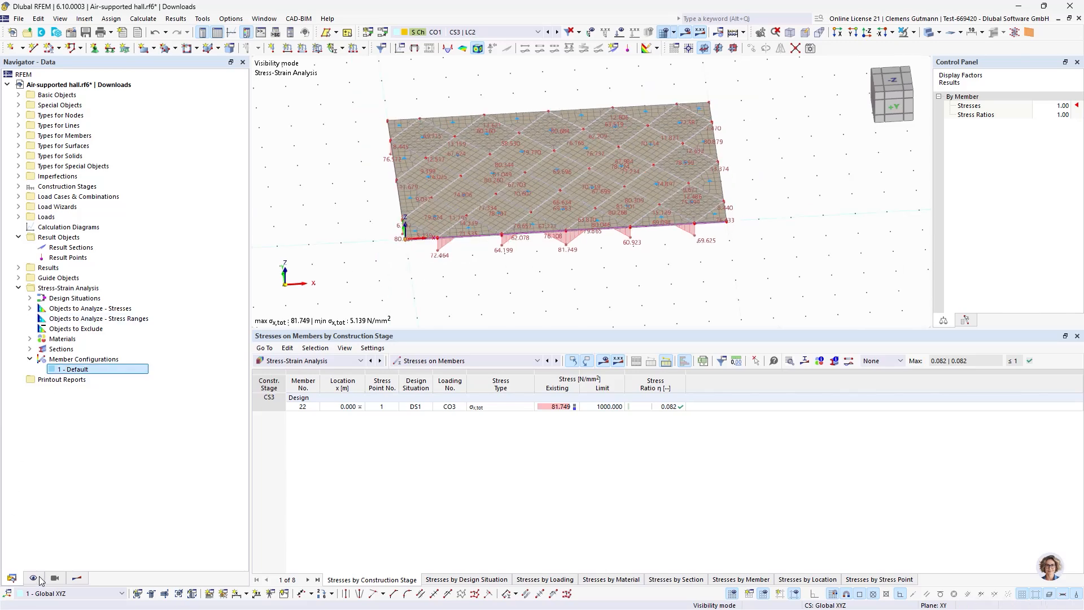
pyautogui.click(491, 33)
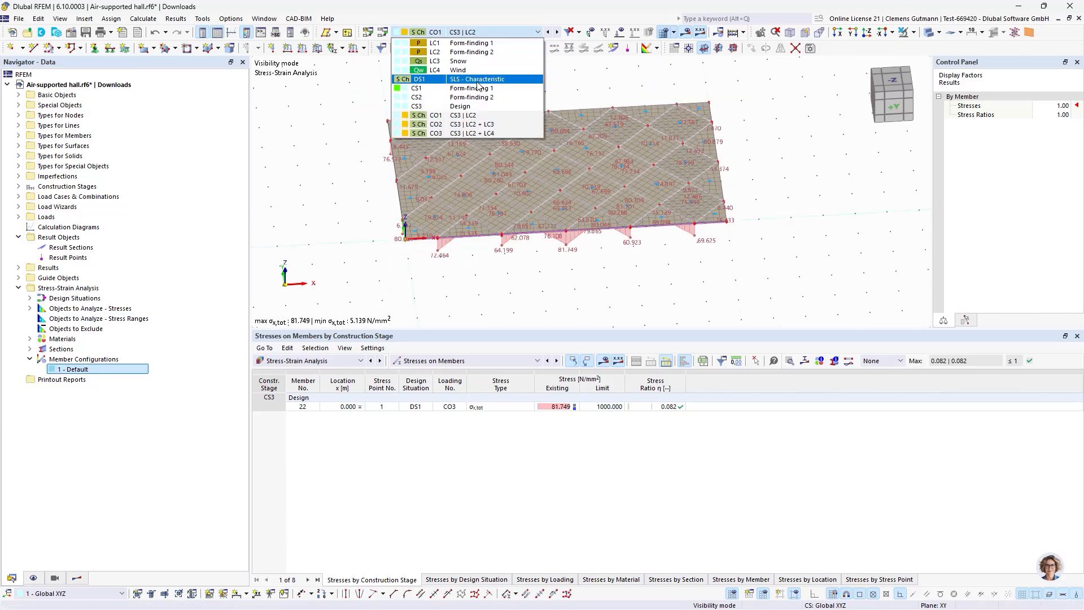
pyautogui.click(478, 81)
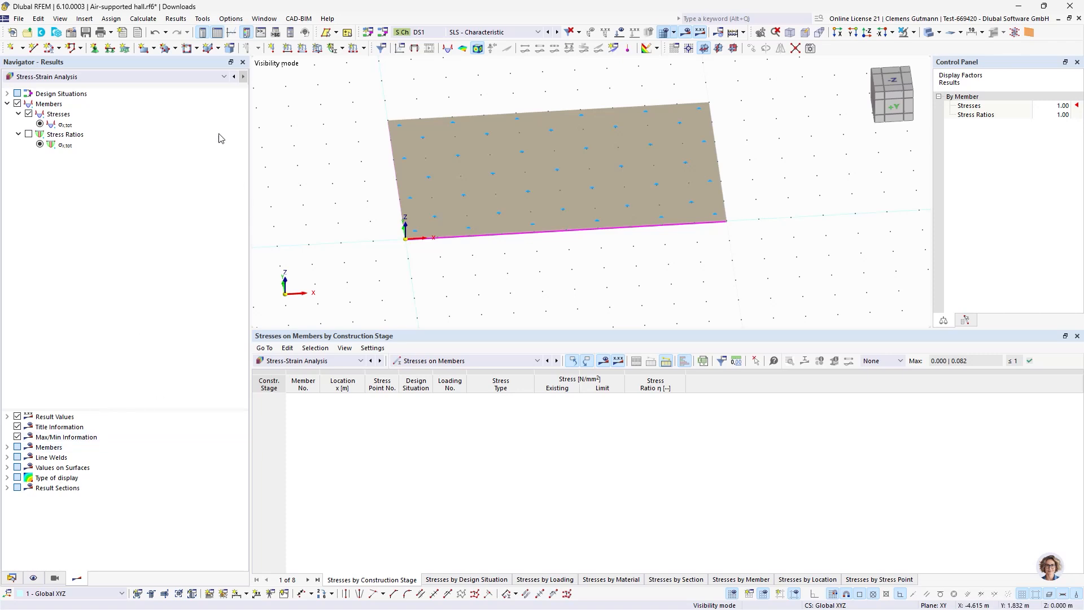
pyautogui.click(233, 76)
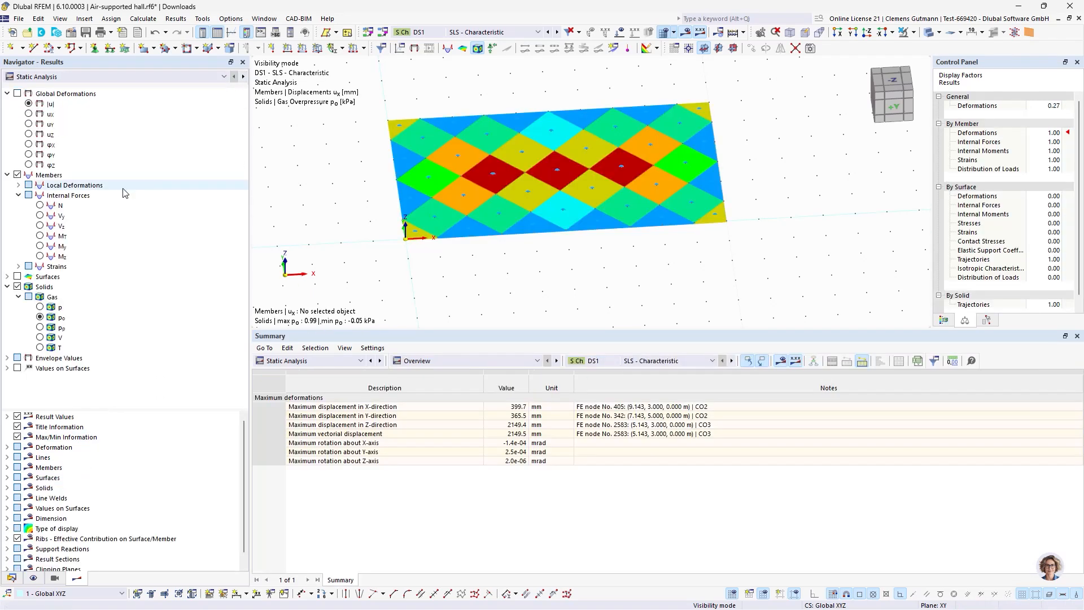
# Hide the member and solid results and collapse the global deformations, members and solids result groups
pyautogui.click(8, 277)
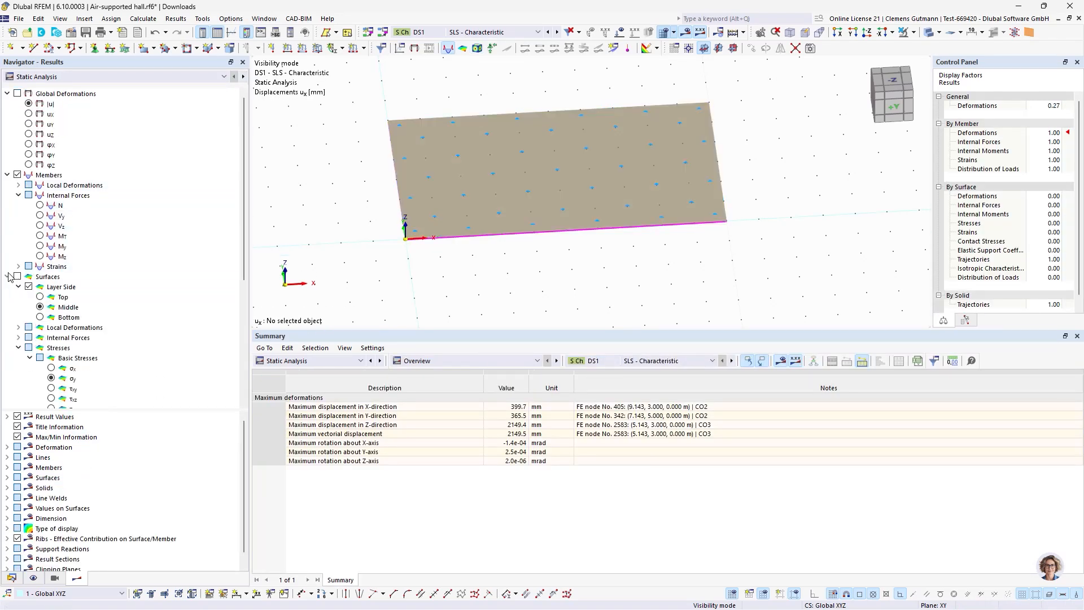
pyautogui.click(18, 175)
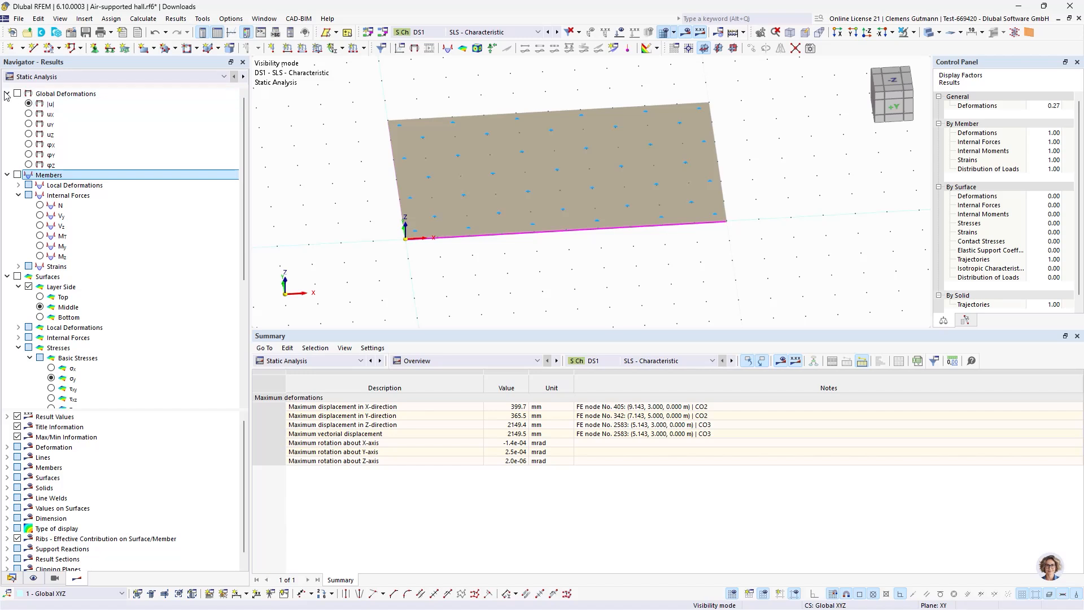
pyautogui.click(7, 94)
pyautogui.click(6, 103)
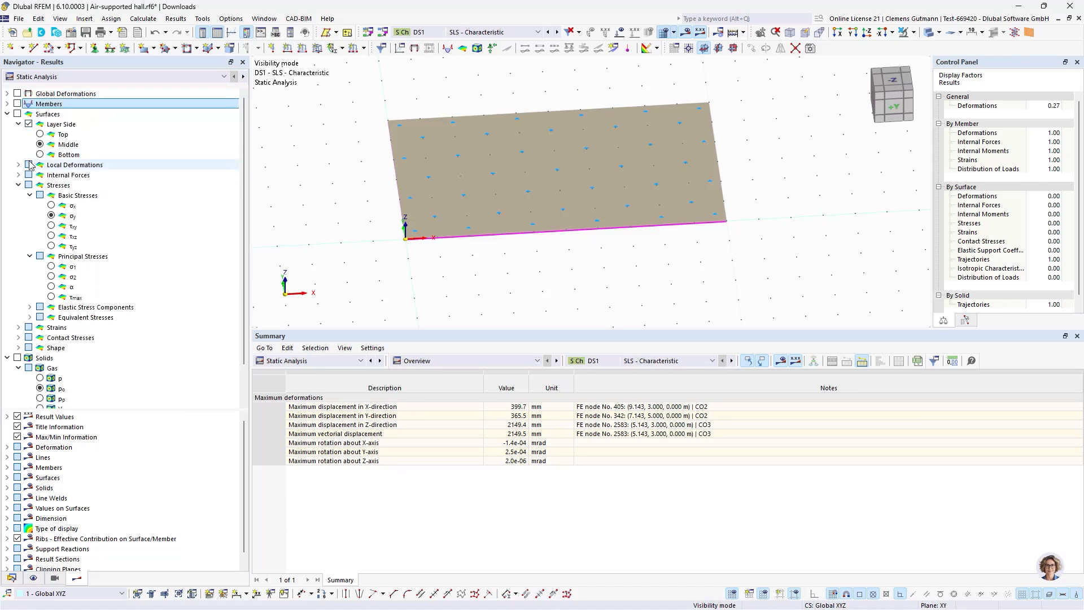
pyautogui.click(7, 358)
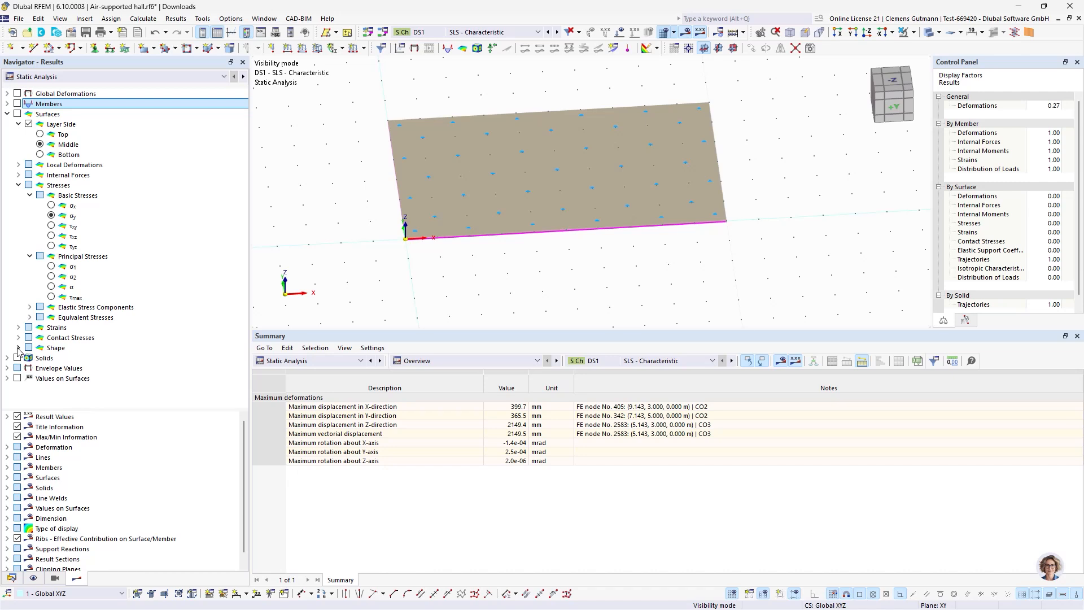
# Show the middle-layer axial stresses σx on all surfaces of the full model and examine them from above
pyautogui.click(52, 205)
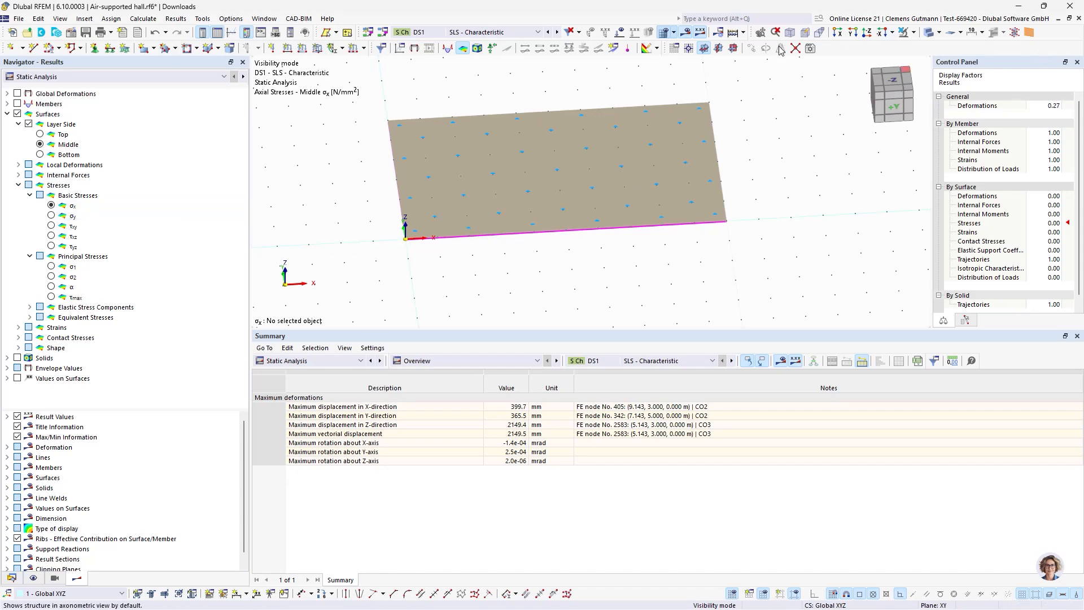
pyautogui.click(902, 34)
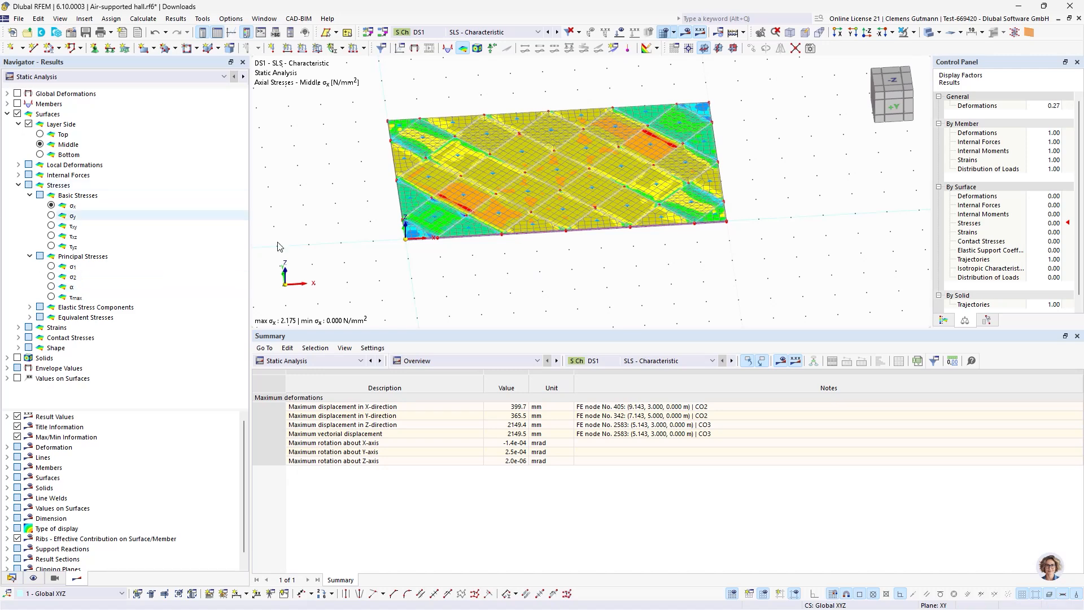
pyautogui.scroll(2, 513, 200)
pyautogui.scroll(-2, 386, 301)
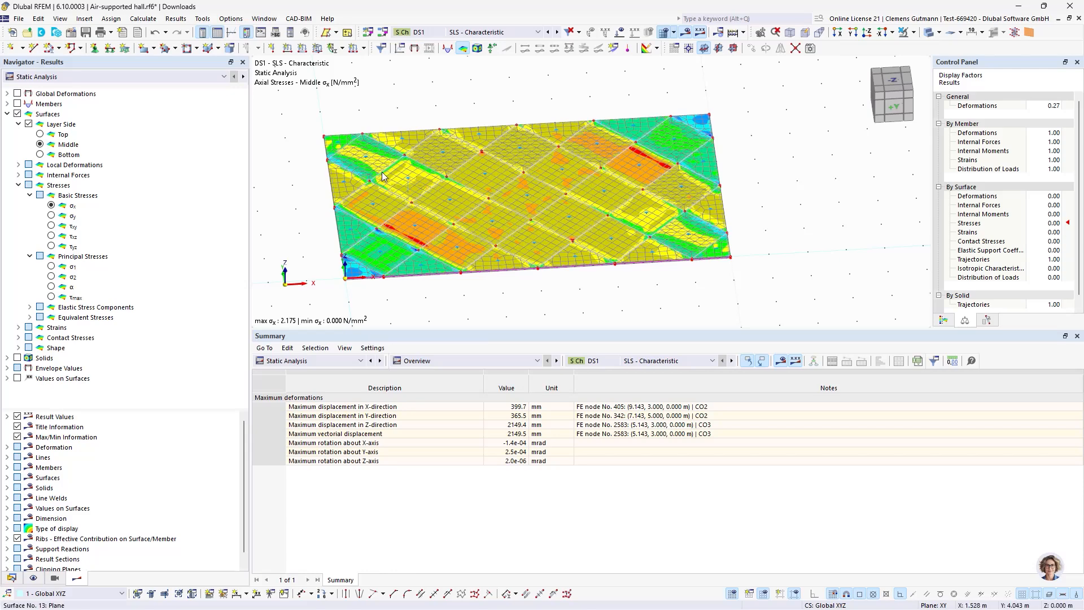
pyautogui.keyDown('ctrl'); pyautogui.moveTo(502, 311); pyautogui.dragTo(551, 305, button='middle'); pyautogui.keyUp('ctrl')
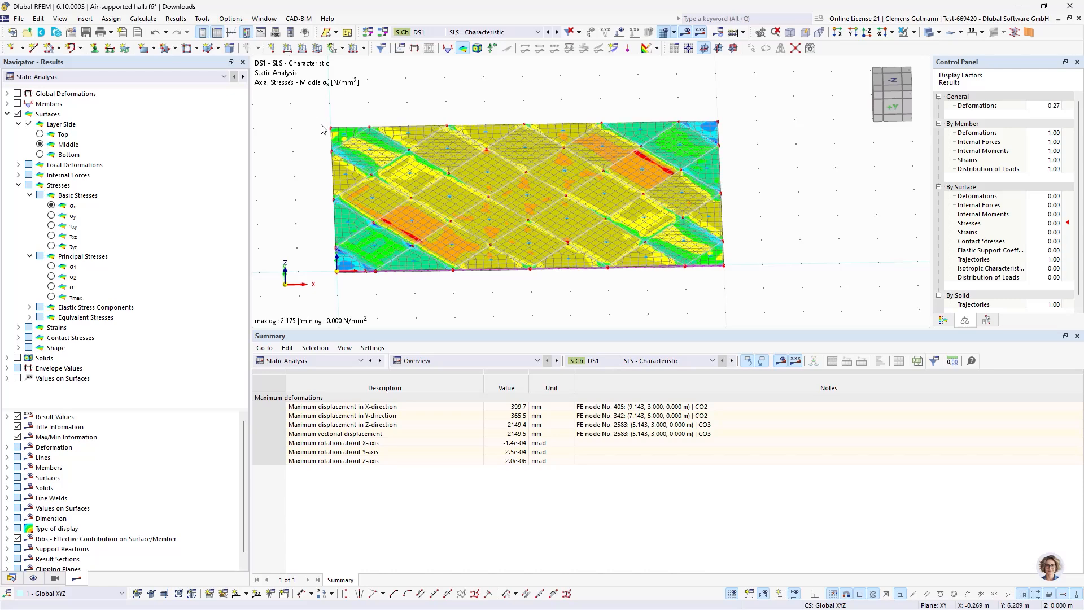
pyautogui.keyDown('ctrl'); pyautogui.moveTo(313, 142); pyautogui.dragTo(310, 146, button='middle'); pyautogui.keyUp('ctrl')
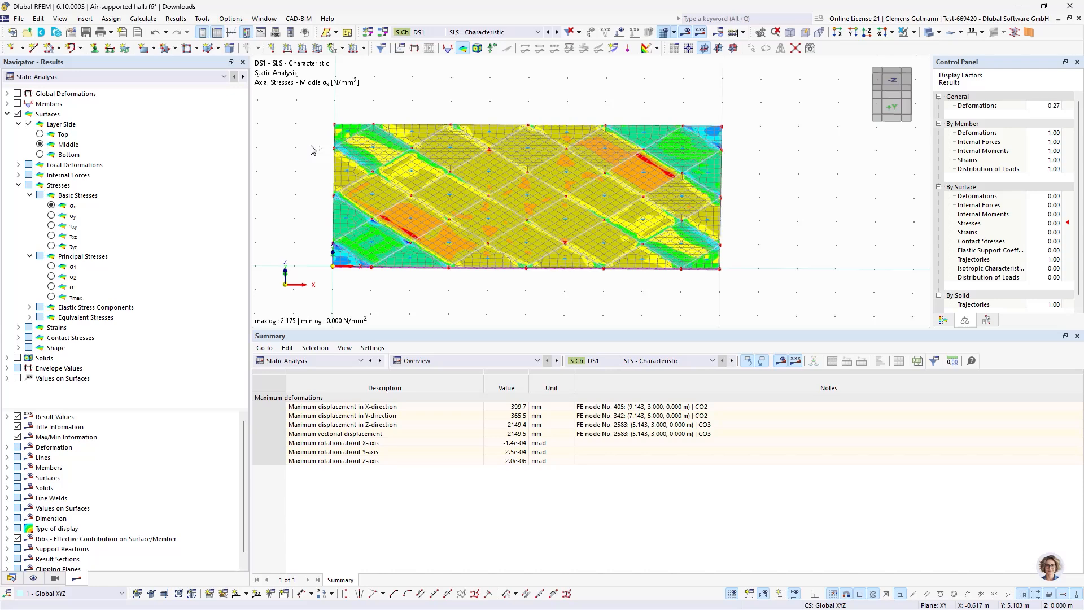
# View the surface stresses σx for the load combinations CO2 (CS3 | LC2 + LC3) and CO3 (CS3 | LC2 + LC4)
pyautogui.click(462, 33)
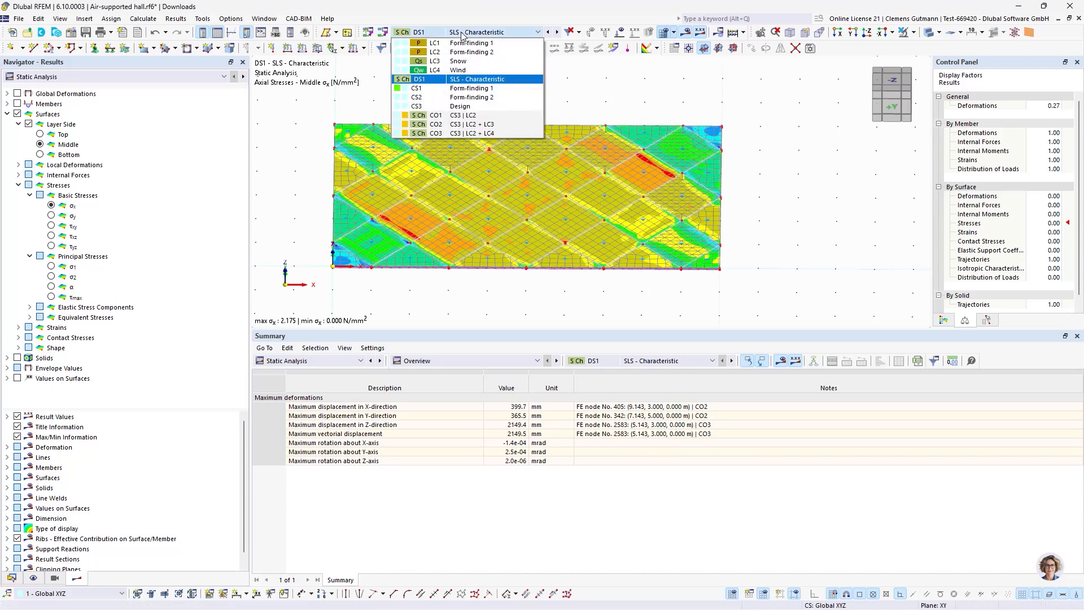
pyautogui.click(485, 125)
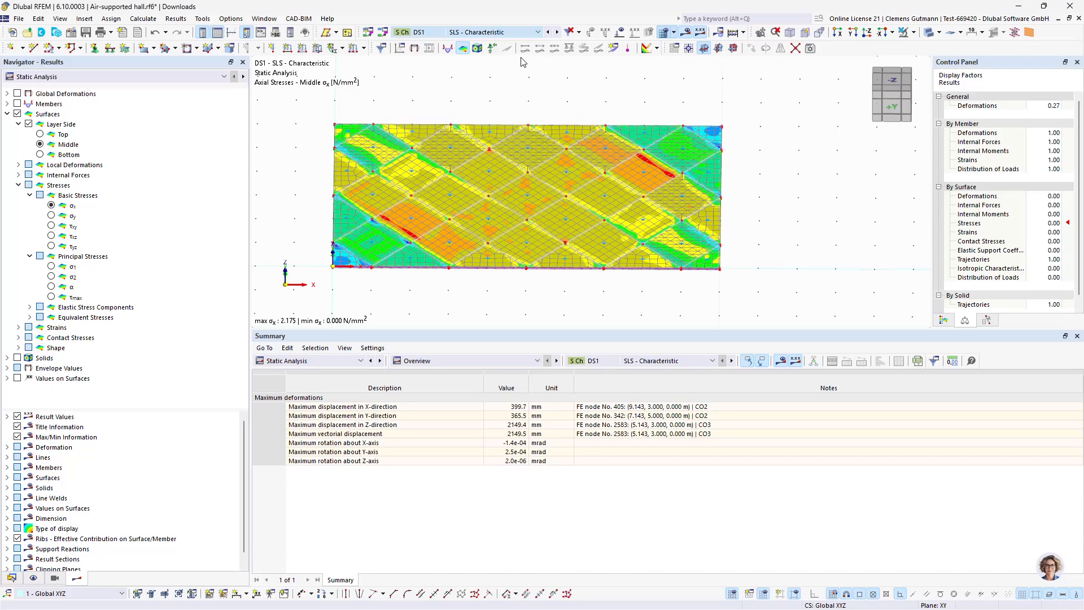
pyautogui.click(557, 33)
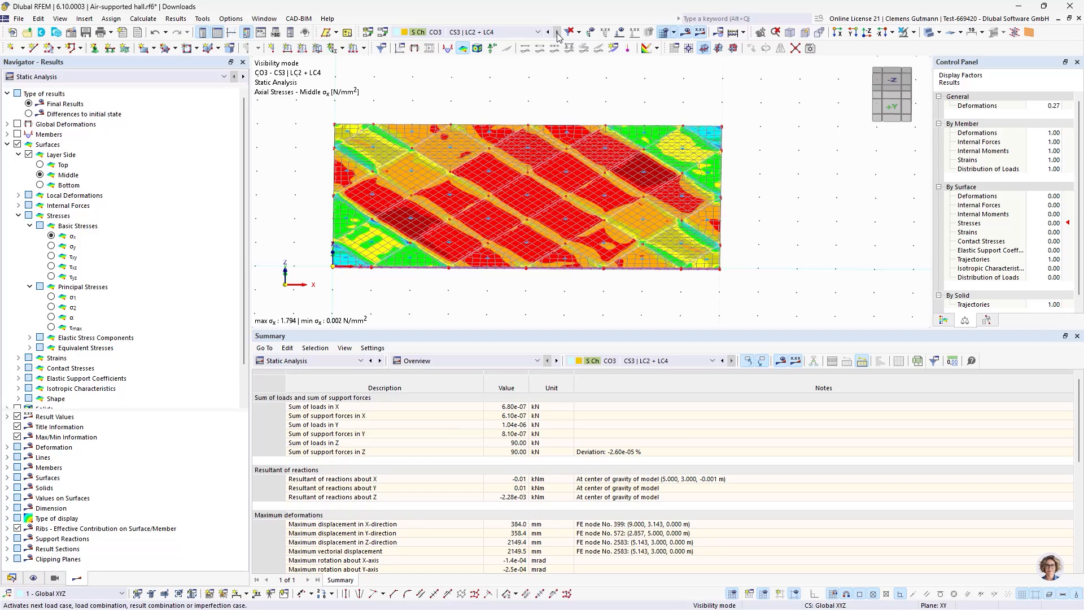